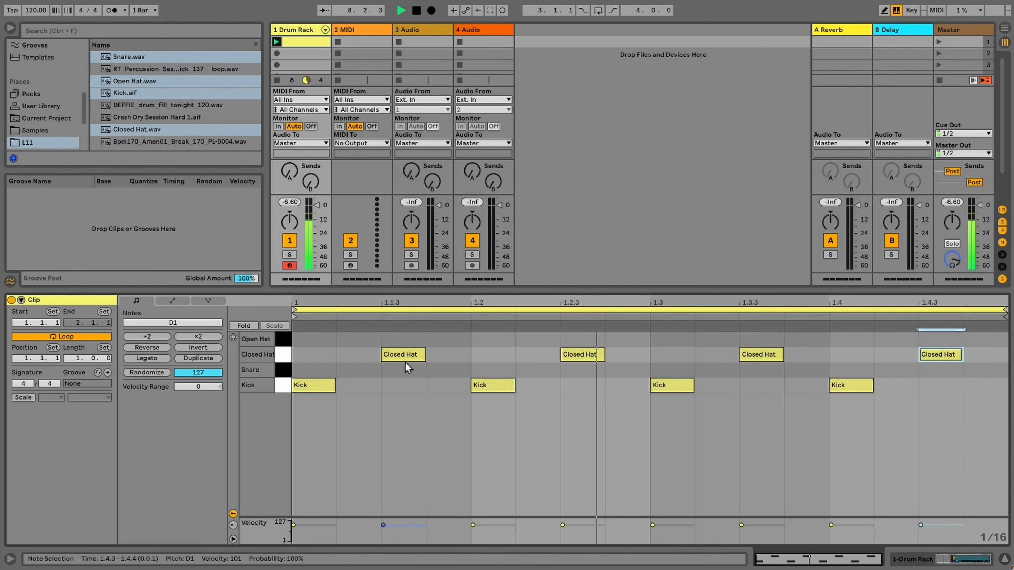
# Add snare notes on beats 2 and 4 of the drum clip and lower both of their velocities to 71
pyautogui.doubleClick(492, 370)
pyautogui.doubleClick(850, 370)
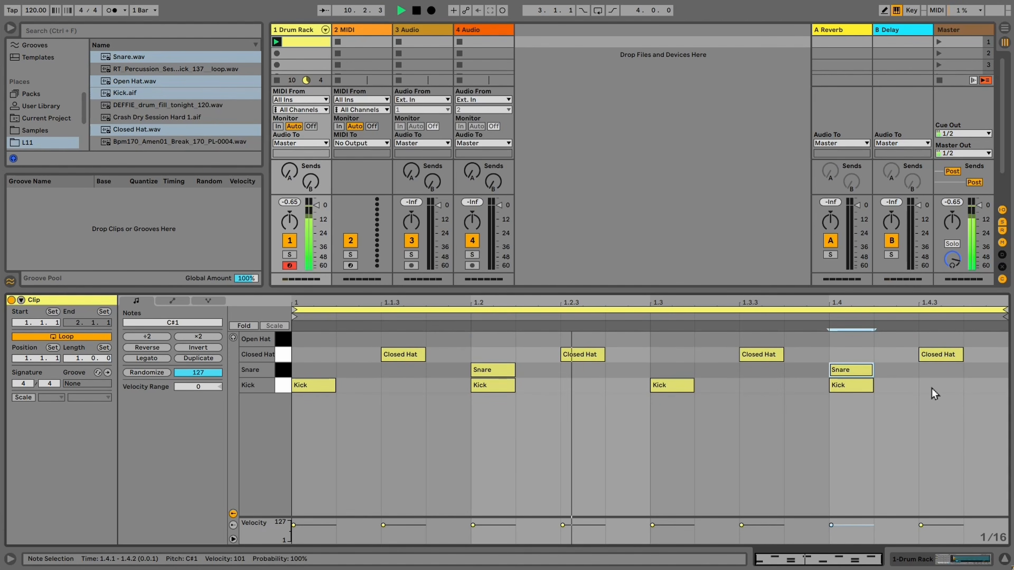
pyautogui.keyDown('shift'); pyautogui.click(487, 370); pyautogui.keyUp('shift')
pyautogui.moveTo(504, 372); pyautogui.dragTo(503, 384)
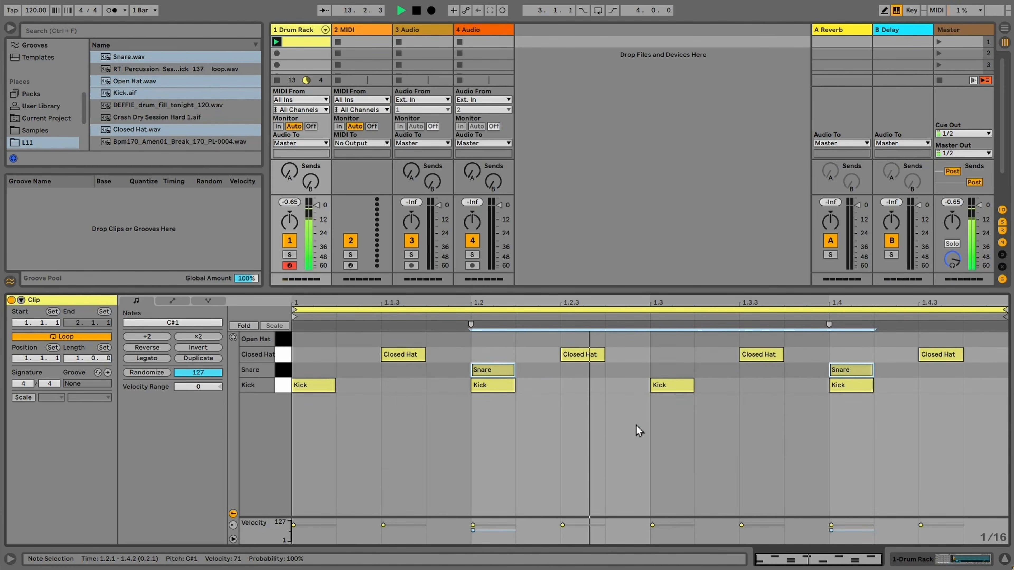
# Delete the kick notes on beats 2 and 4, under the two snares
pyautogui.moveTo(645, 420); pyautogui.dragTo(275, 320)
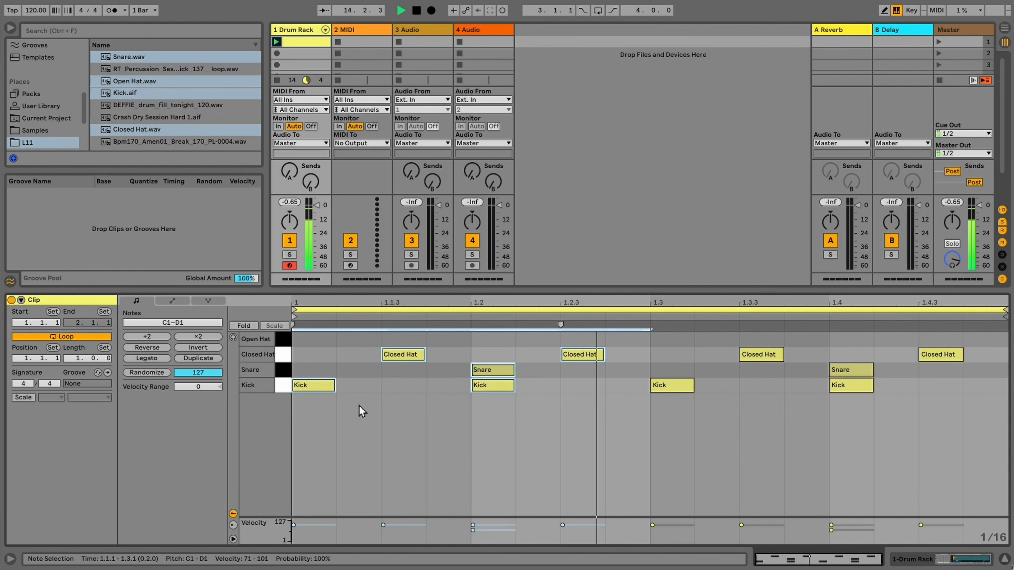
pyautogui.click(481, 386)
pyautogui.press('Delete')
pyautogui.click(831, 386)
pyautogui.press('Delete')
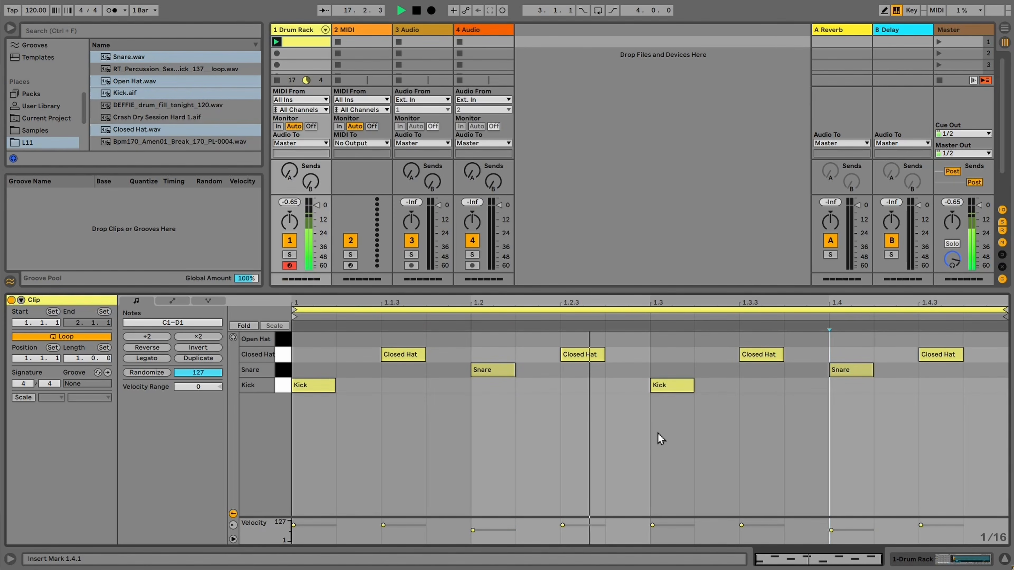
# Move the kick note on beat 3 an eighth note later, to 1.3.3
pyautogui.moveTo(640, 409); pyautogui.dragTo(143, 318)
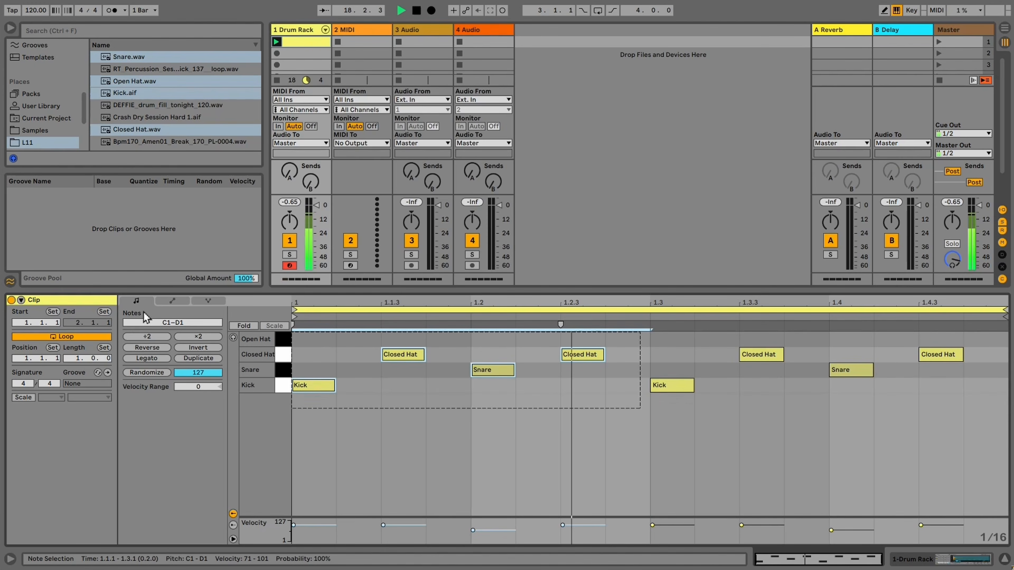
pyautogui.moveTo(454, 401); pyautogui.dragTo(264, 321)
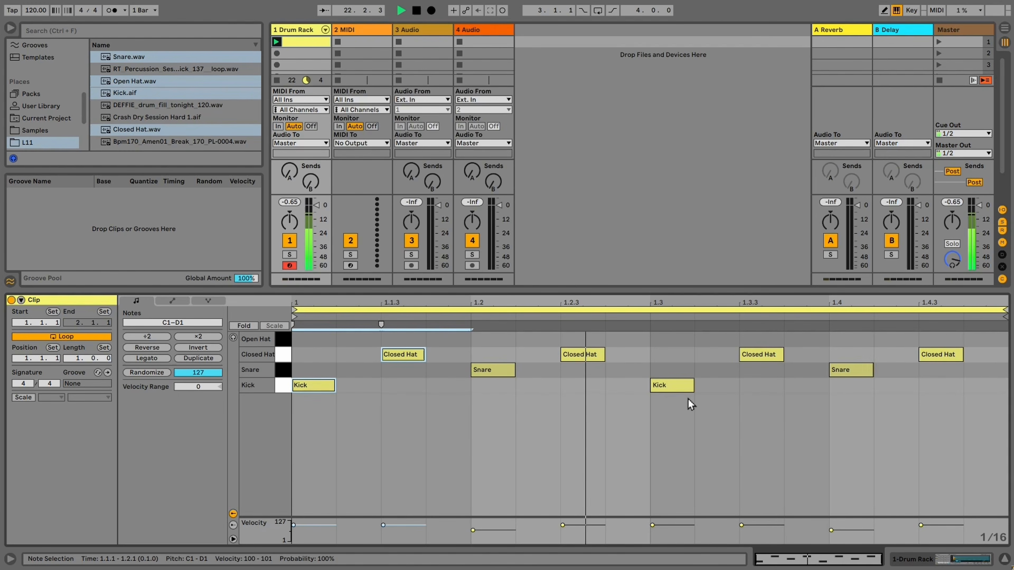
pyautogui.moveTo(672, 385); pyautogui.dragTo(762, 385)
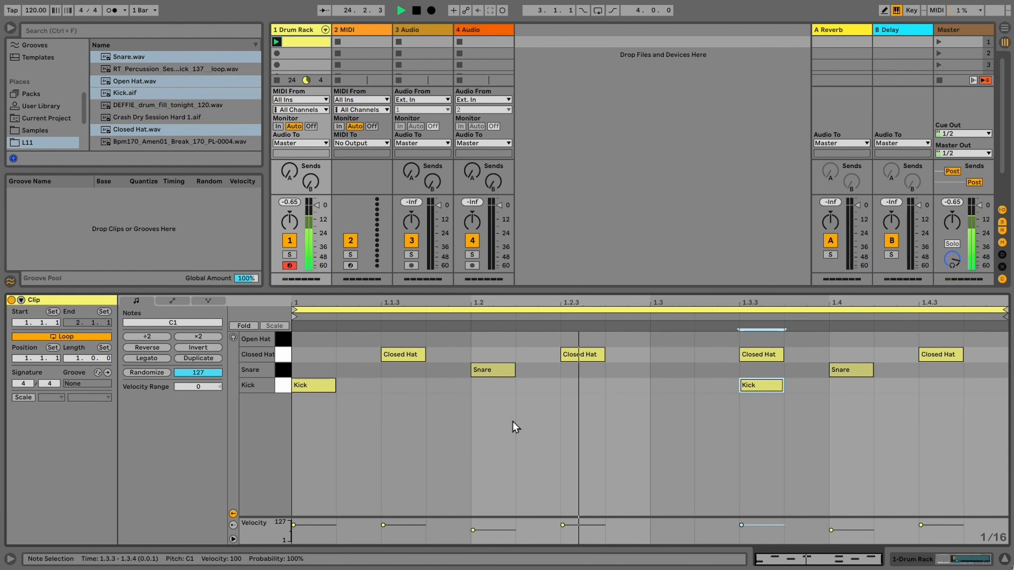
# Add softer closed hats at 1.1.1, 1.1.2 and 1.1.4, with velocity 80 at 1.1.2 and about 82 at 1.1.4
pyautogui.click(324, 354)
pyautogui.doubleClick(324, 355)
pyautogui.doubleClick(358, 354)
pyautogui.doubleClick(447, 354)
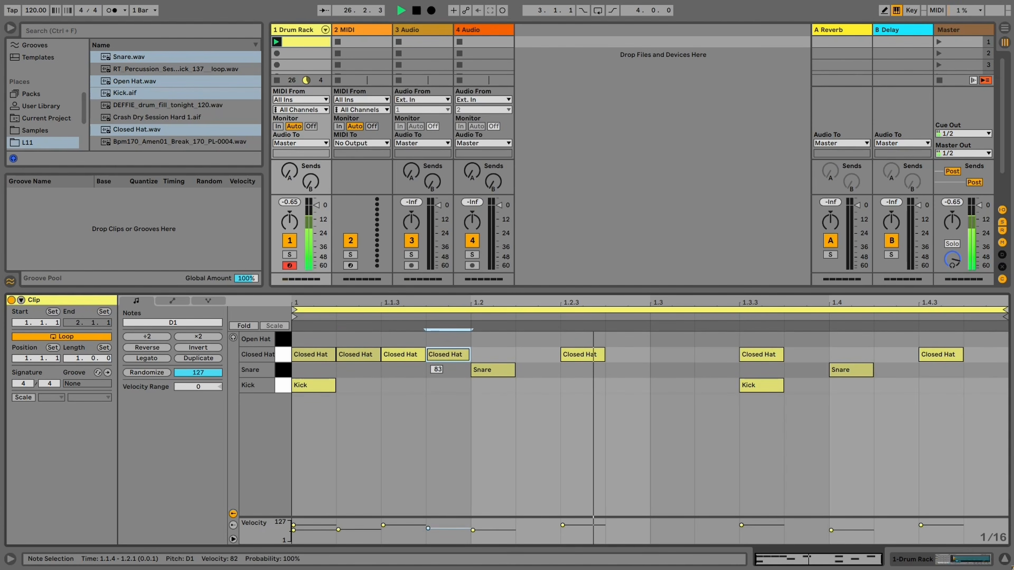
pyautogui.click(358, 354)
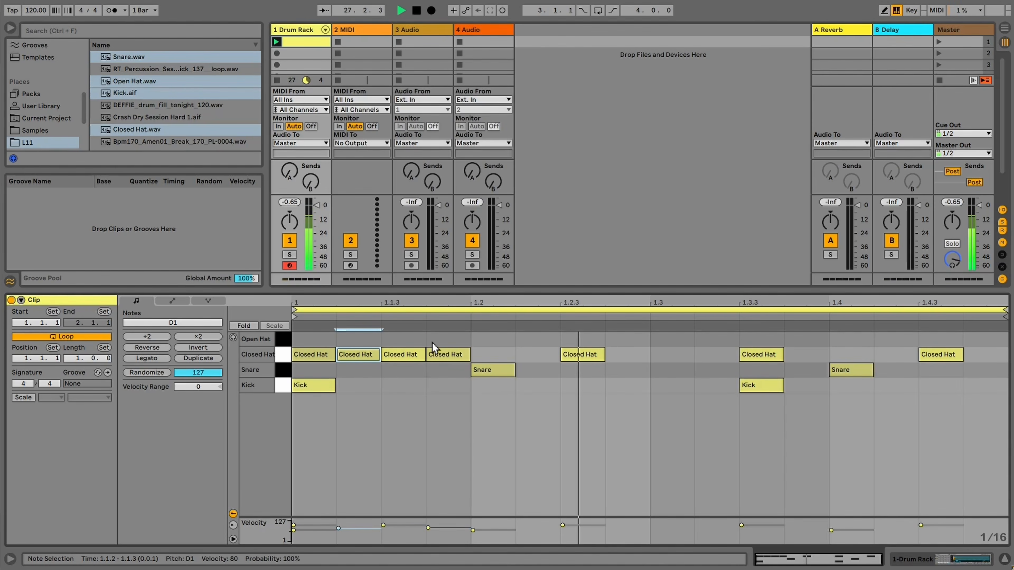
# Duplicate the first beat's four closed hats across the bar and turn the one at 1.2.4 into an open hat
pyautogui.moveTo(444, 343); pyautogui.dragTo(297, 358)
pyautogui.hotkey('ctrl', 'd')
pyautogui.hotkey('ctrl', 'd')
pyautogui.hotkey('ctrl', 'd')
pyautogui.moveTo(623, 354); pyautogui.dragTo(628, 308)
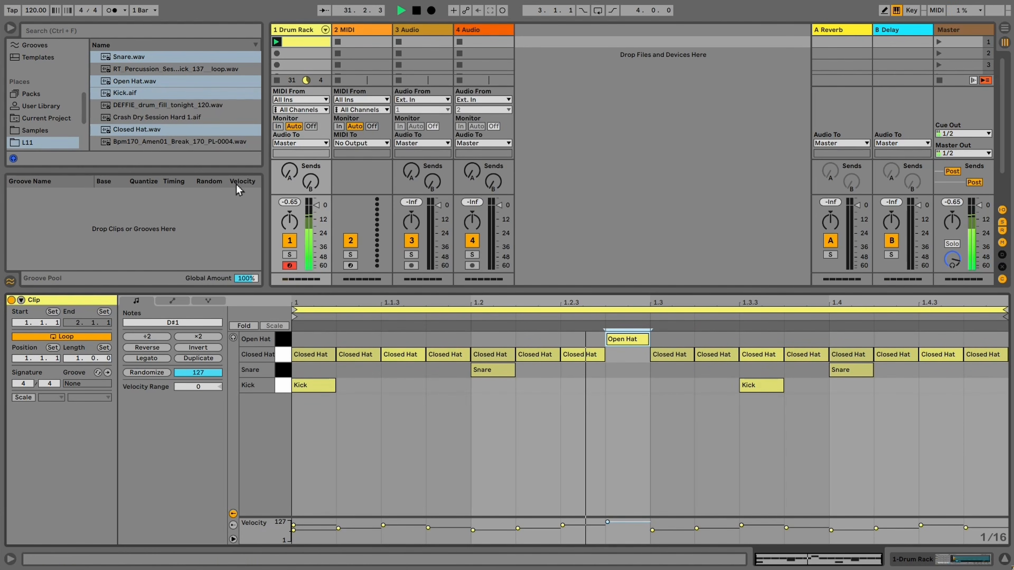
# Set the project tempo to 167 BPM and copy the drum clip into the arrangement at bar 33 of the Drum Rack track
pyautogui.moveTo(36, 10); pyautogui.dragTo(36, 0)
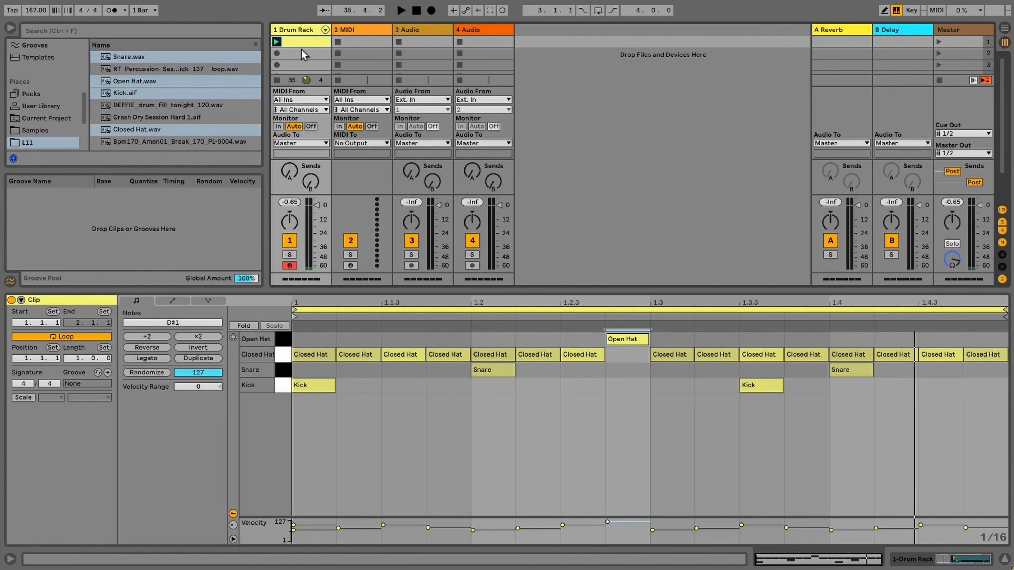
pyautogui.click(357, 48)
pyautogui.press('Tab')
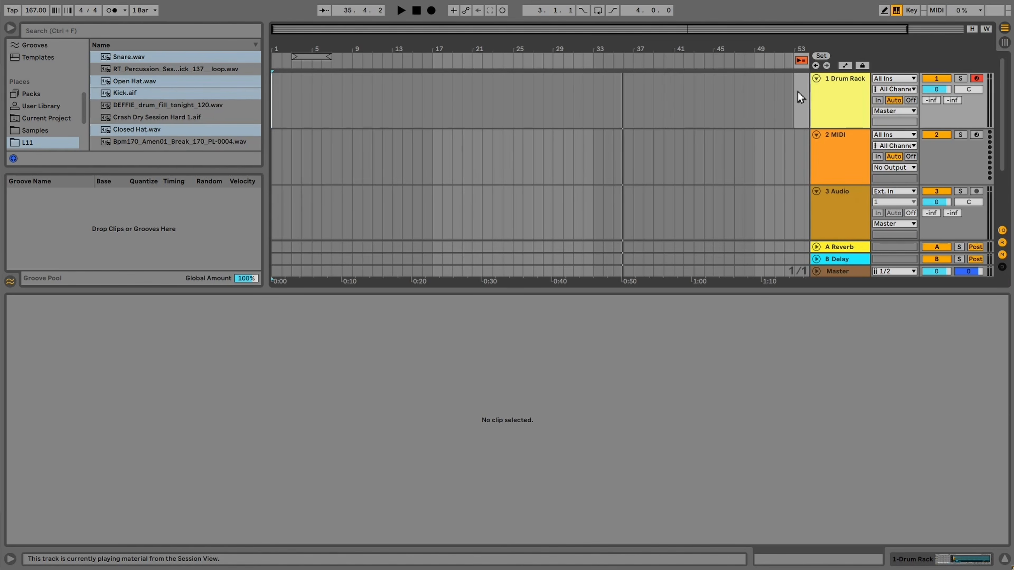
pyautogui.click(602, 99)
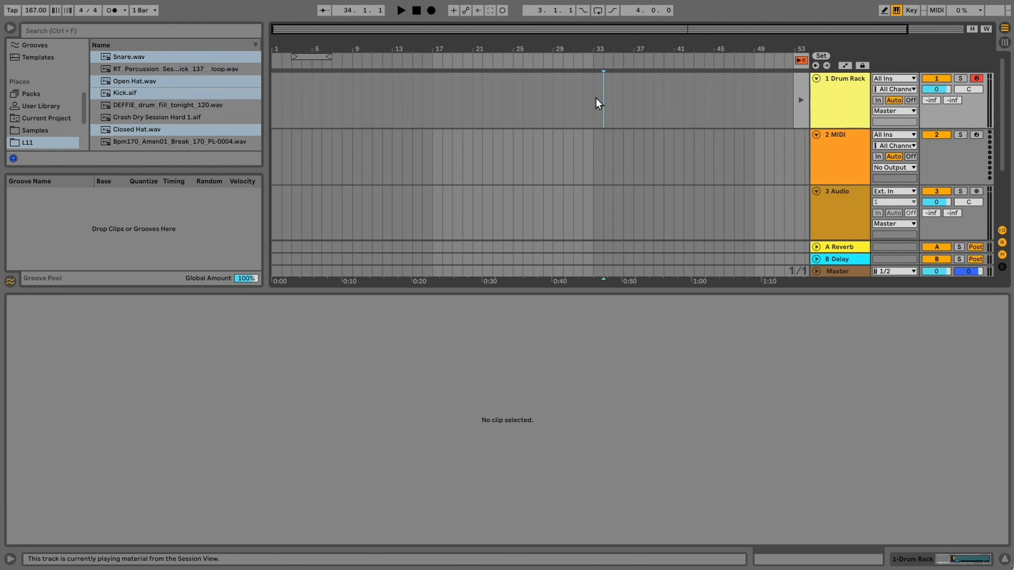
pyautogui.hotkey('ctrl', 'v')
# Extend the arrangement's drum clip to bar 41 and audition it from the arrangement as an eight-bar loop
pyautogui.moveTo(601, 78); pyautogui.dragTo(674, 95)
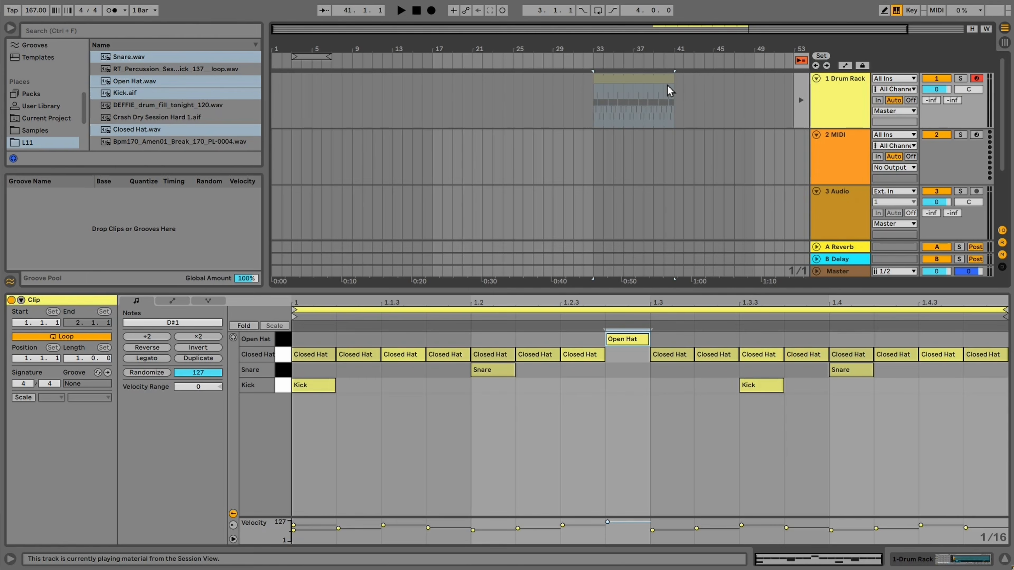
pyautogui.click(801, 61)
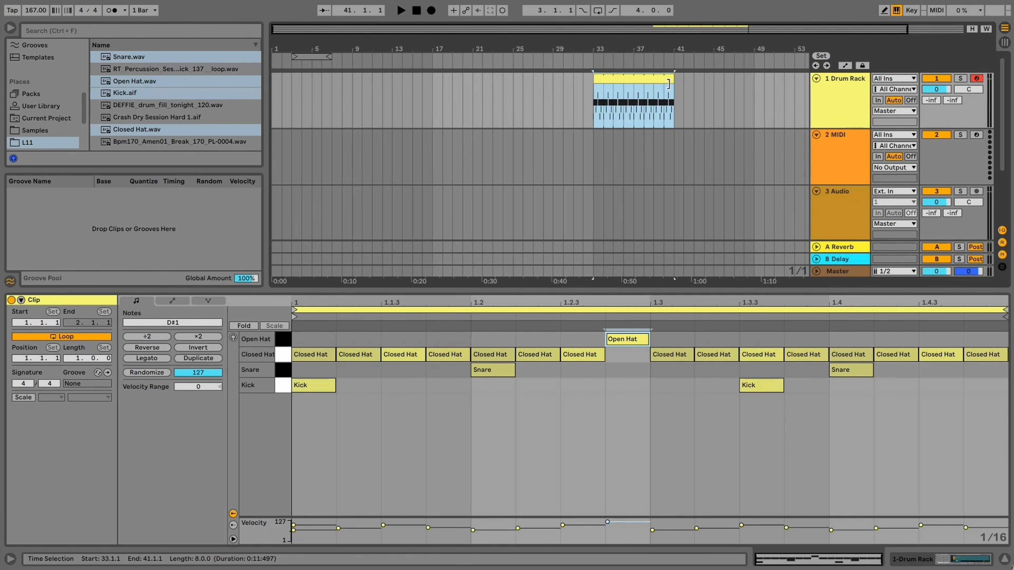
pyautogui.hotkey('ctrl', 'l')
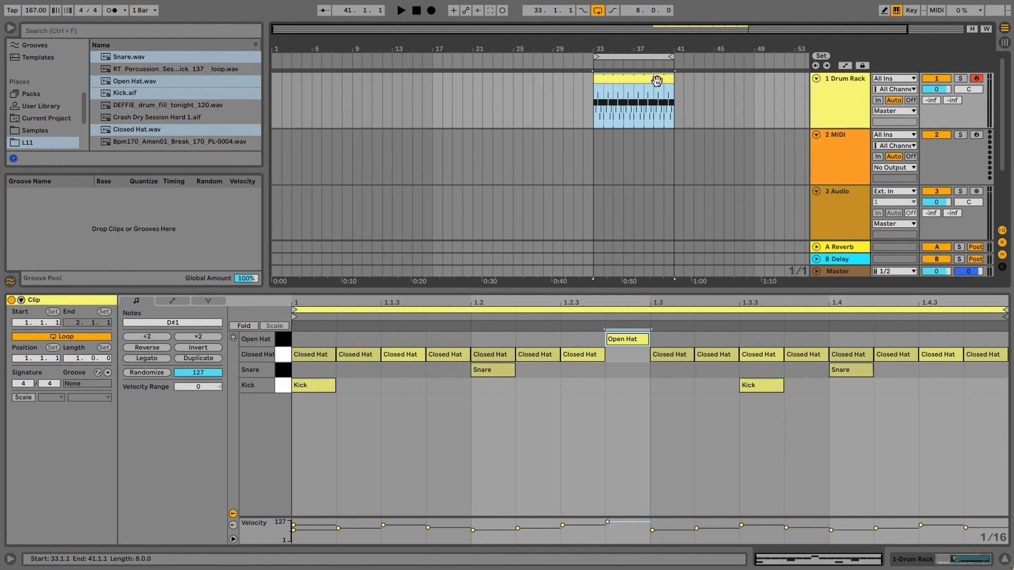
pyautogui.click(400, 11)
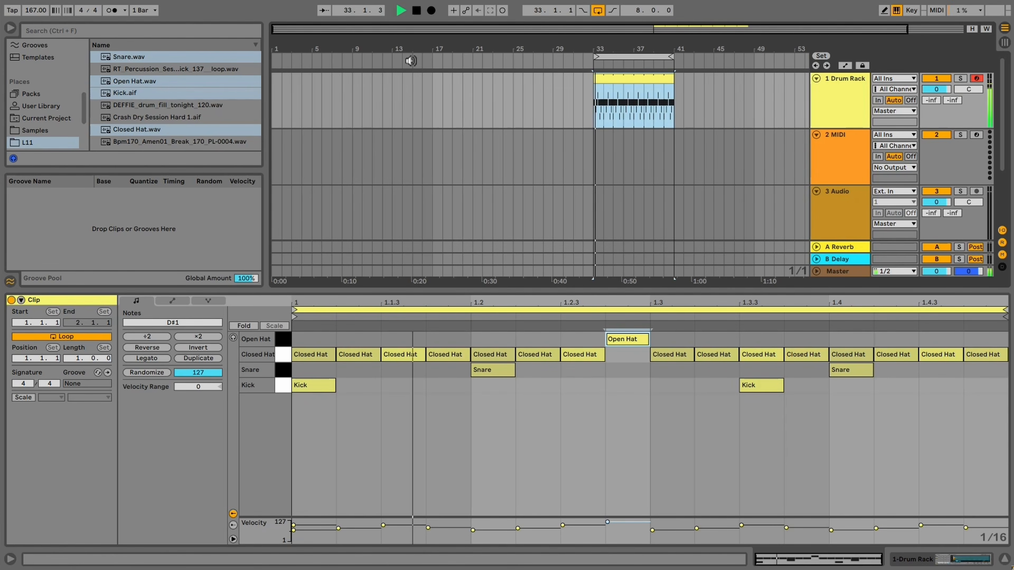
pyautogui.press('space')
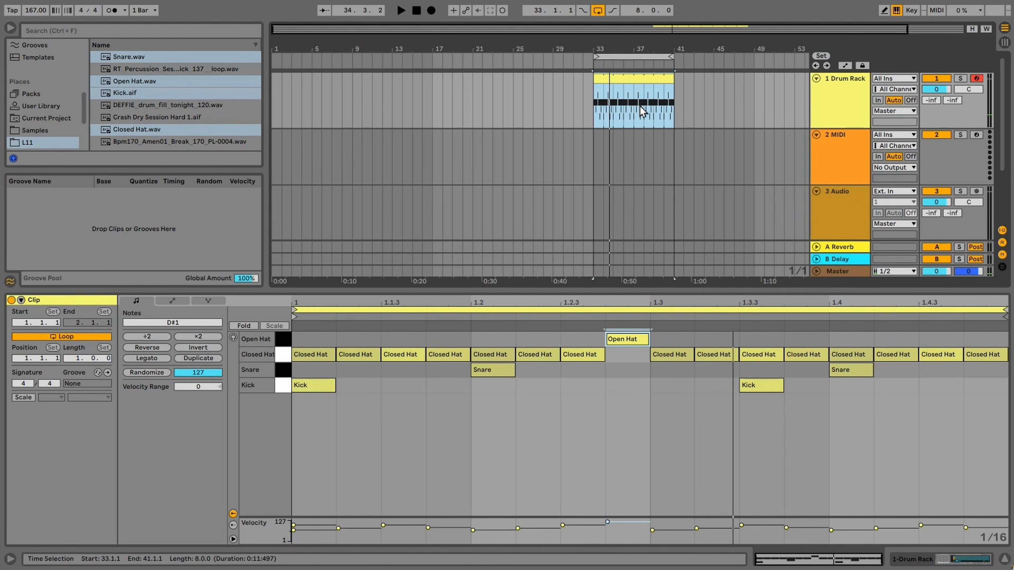
# Place Crash Dry Session Hard 1.aif at bar 33 on the first audio track and turn its warping off
pyautogui.moveTo(804, 292); pyautogui.dragTo(804, 365)
pyautogui.click(849, 149)
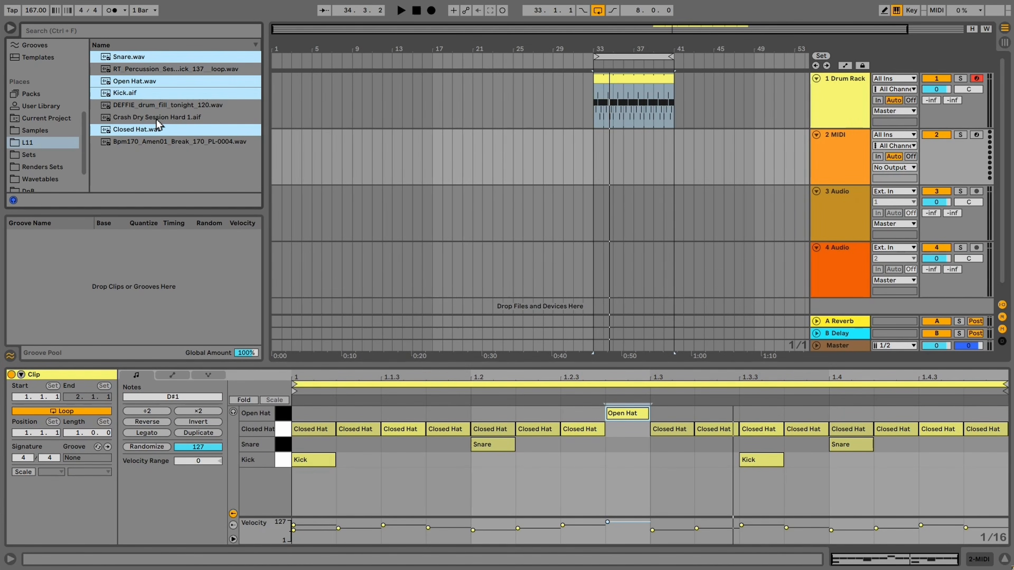
pyautogui.click(139, 118)
pyautogui.moveTo(138, 117); pyautogui.dragTo(599, 201)
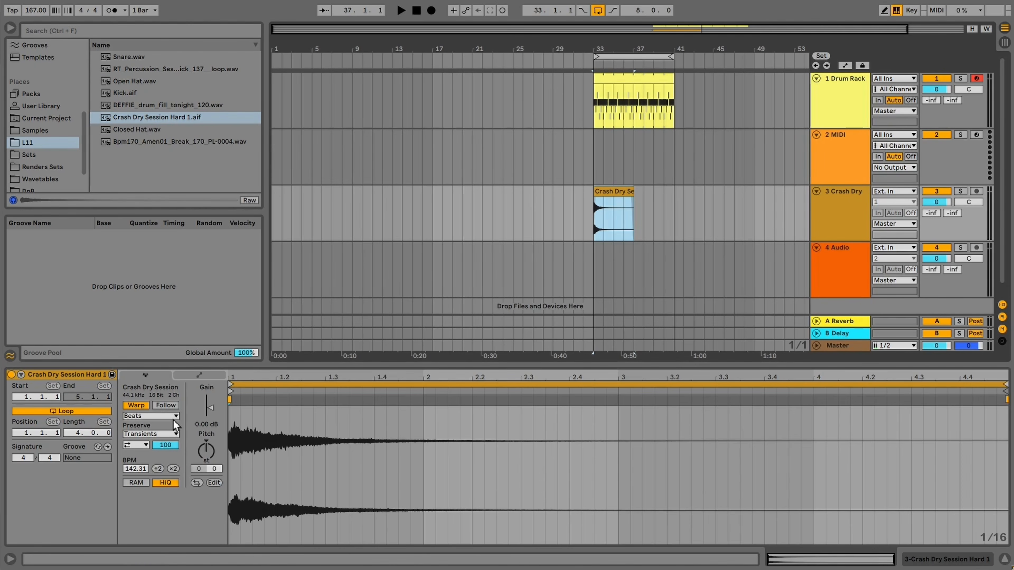
pyautogui.click(141, 406)
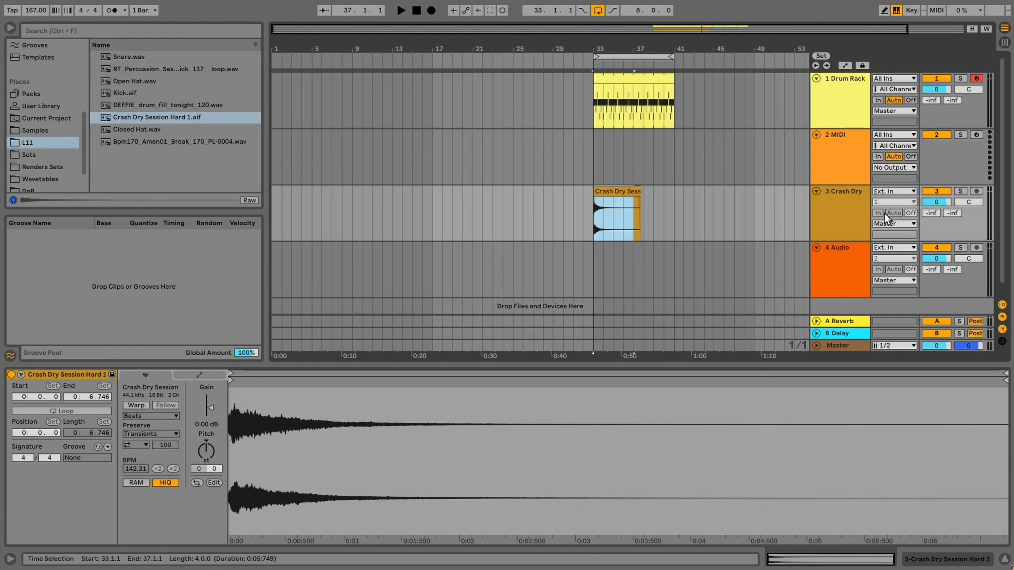
# Lower the crash track's volume to -9.4 dB and audition the crash with the drums from bar 33
pyautogui.moveTo(936, 202); pyautogui.dragTo(936, 212)
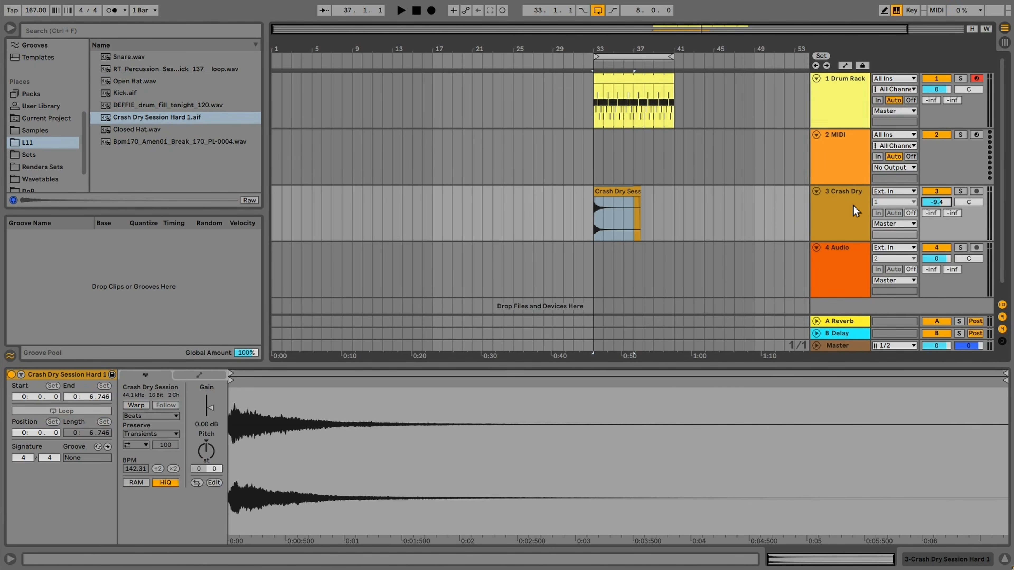
pyautogui.click(592, 228)
pyautogui.press('space')
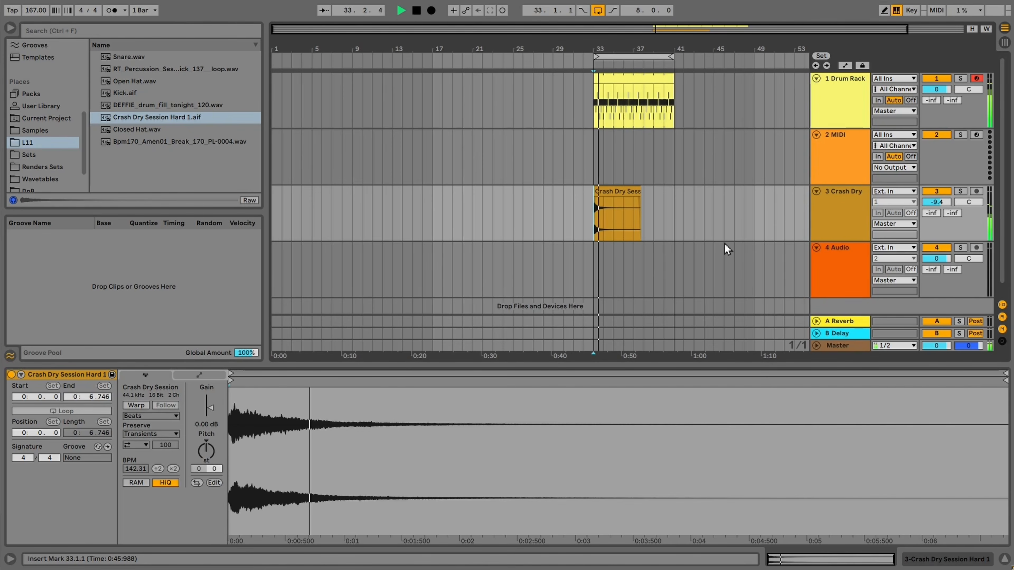
pyautogui.press('space')
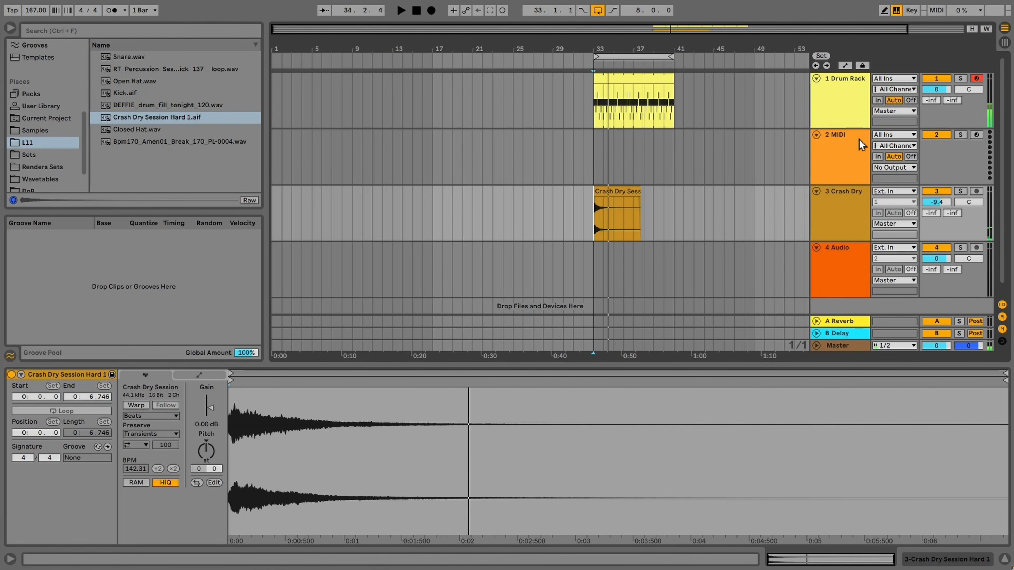
# Rename the empty MIDI track as Noise and load the Operator instrument onto it
pyautogui.click(843, 135)
pyautogui.hotkey('ctrl', 'r')
pyautogui.write('Noise')
pyautogui.press('Return')
pyautogui.scroll(5, 39, 132)
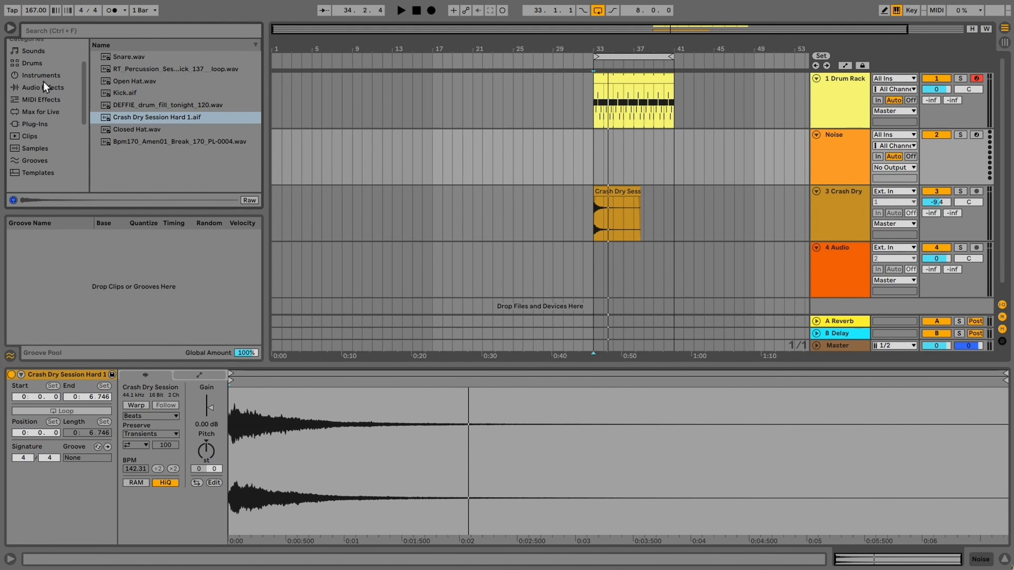
pyautogui.click(44, 78)
pyautogui.doubleClick(148, 153)
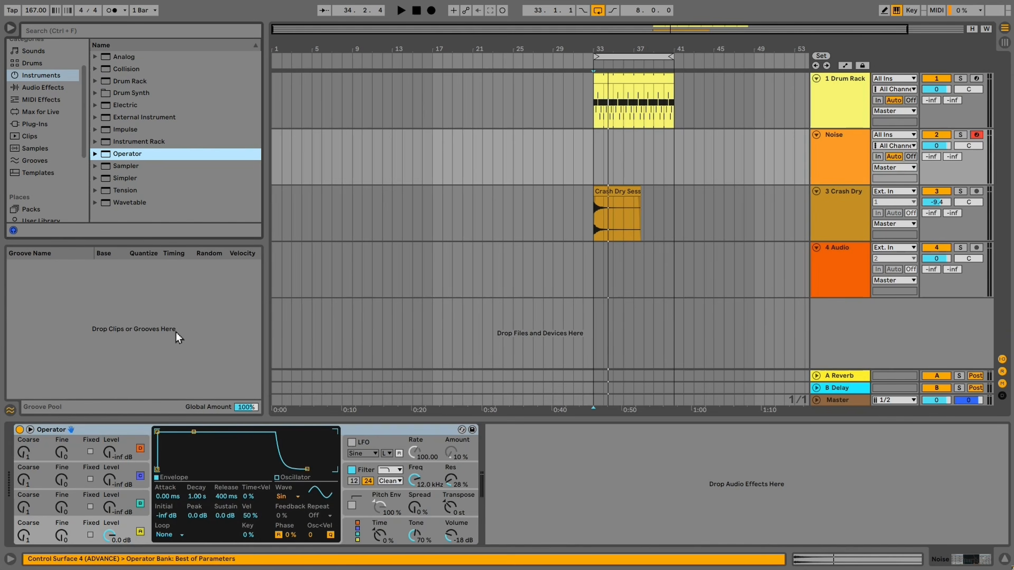
# Set the waveform of Operator's oscillator A to Noise White and disable the filter
pyautogui.click(286, 494)
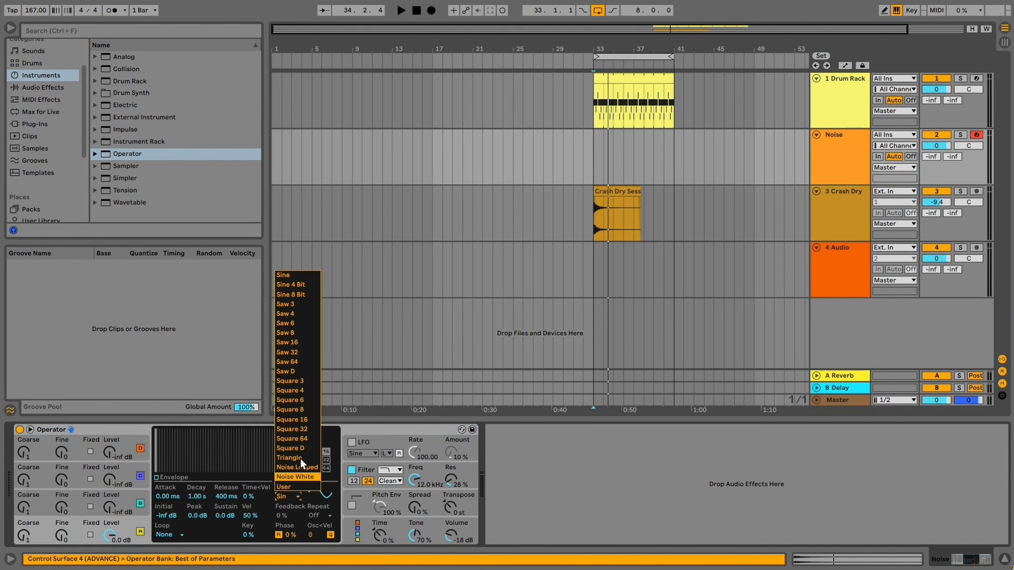
pyautogui.click(311, 477)
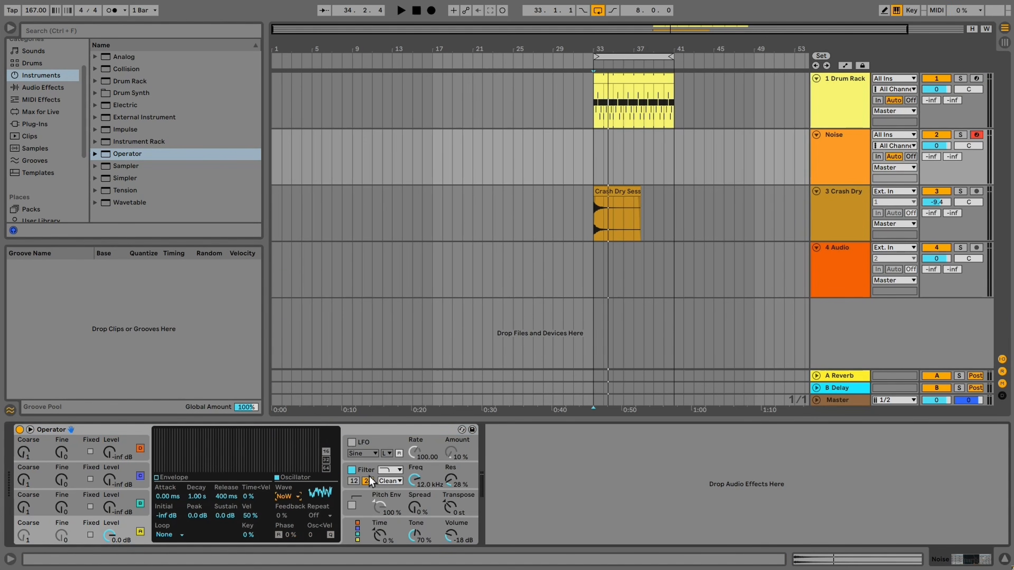
pyautogui.click(357, 472)
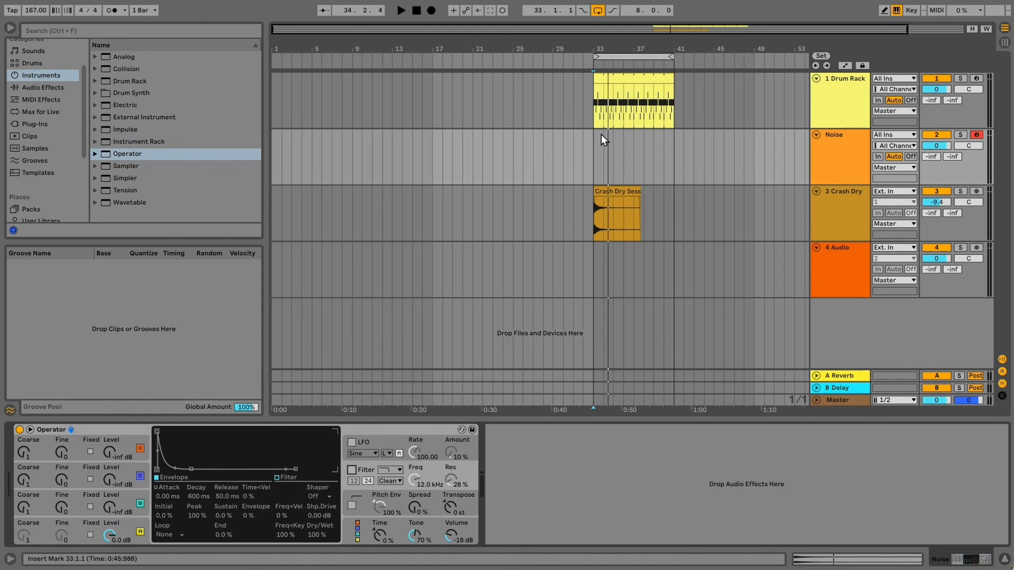
# Create a MIDI clip from bar 33 to 41 on the Noise track with one D3 note filling all eight bars
pyautogui.moveTo(596, 153); pyautogui.dragTo(633, 158)
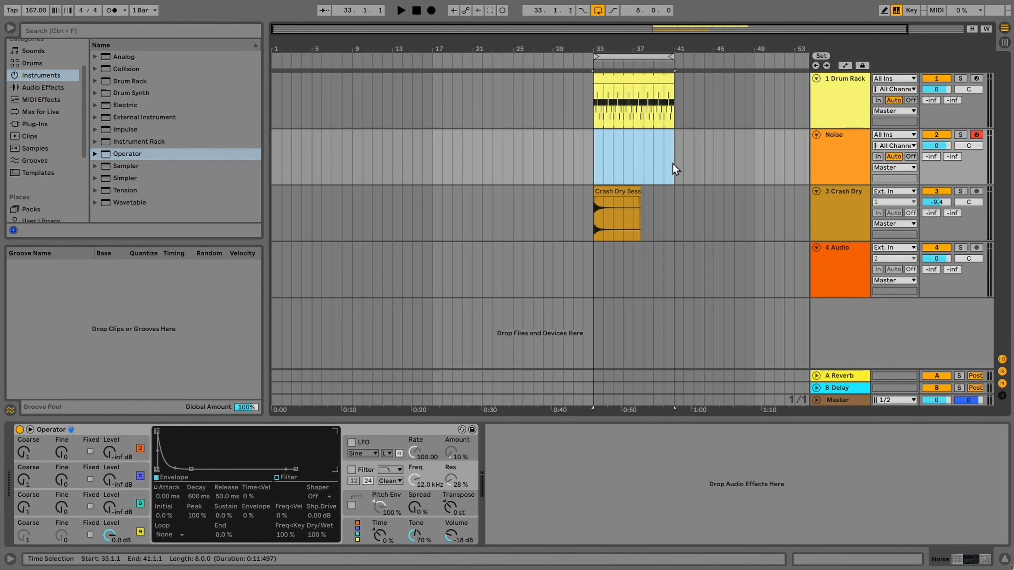
pyautogui.hotkey('ctrl', 'shift', 'm')
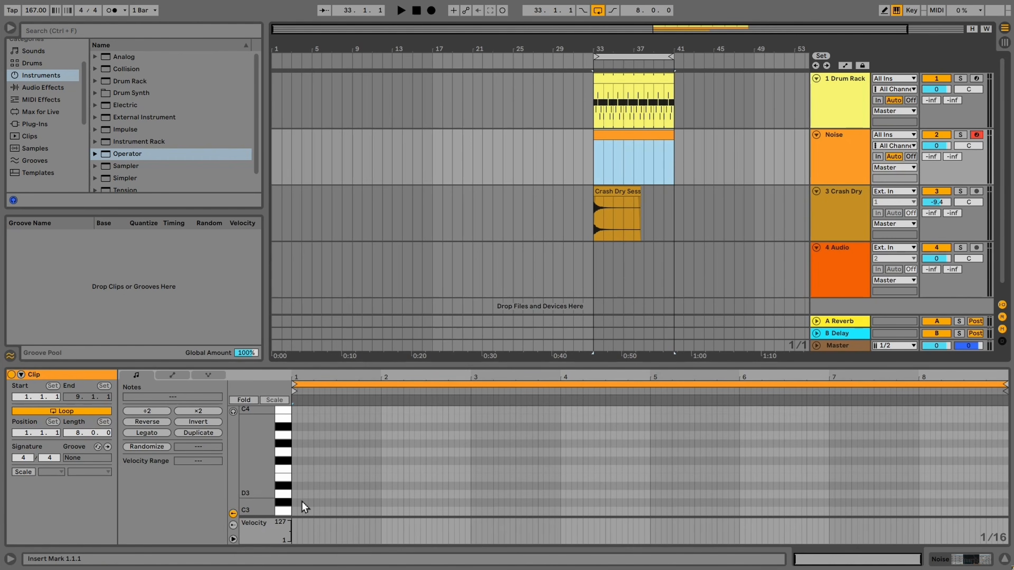
pyautogui.doubleClick(295, 495)
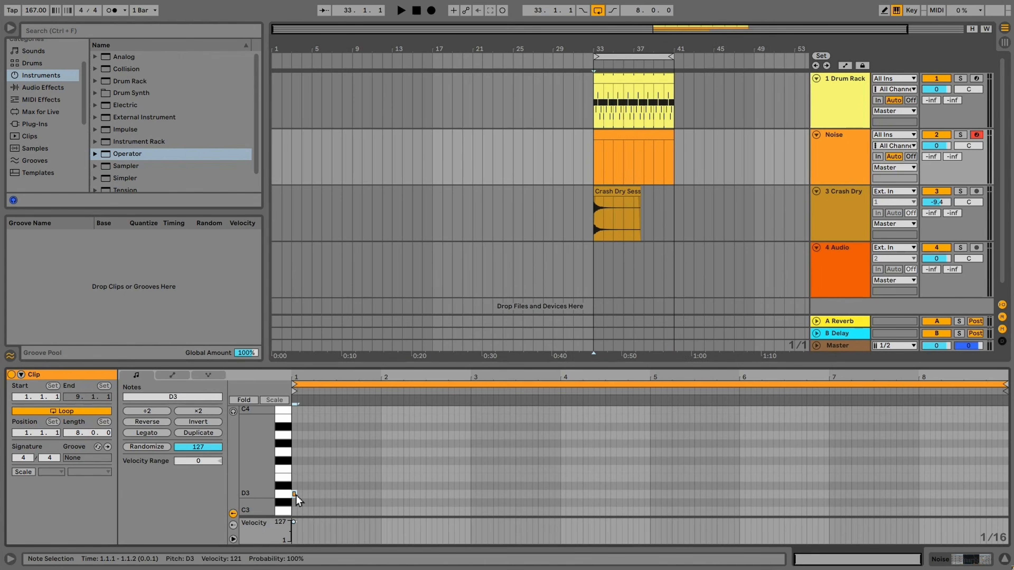
pyautogui.moveTo(294, 494); pyautogui.dragTo(1000, 486)
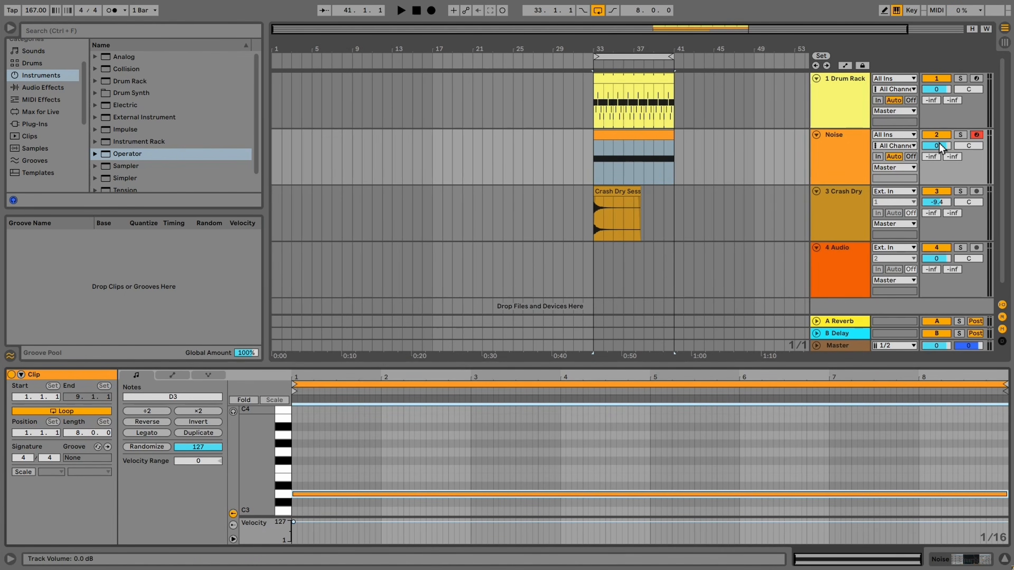
# Lower the Noise track's volume to -9.0 dB while auditioning the loop
pyautogui.moveTo(941, 148); pyautogui.dragTo(941, 154)
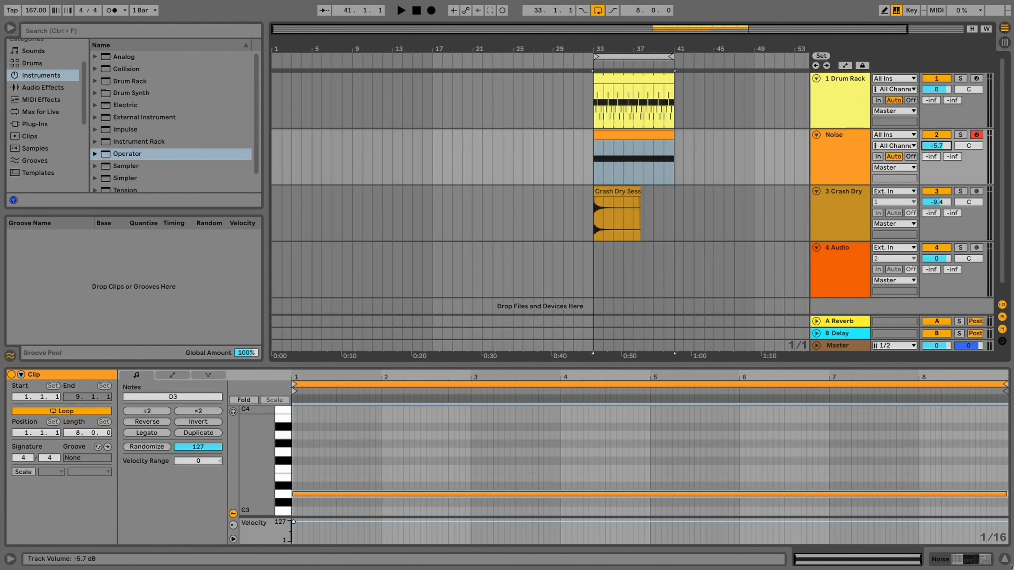
pyautogui.press('space')
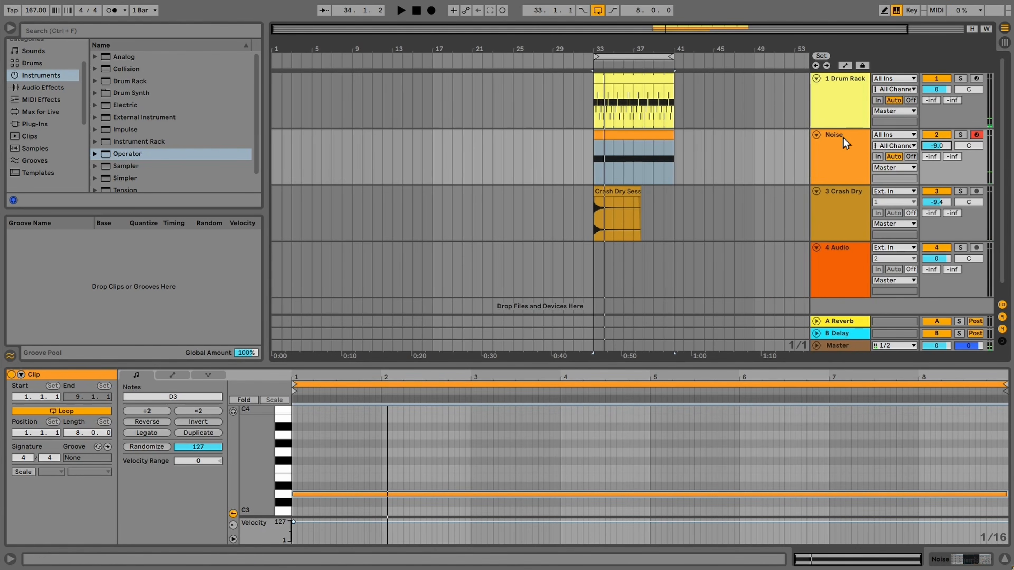
# Turn off the computer MIDI keyboard and show the Noise track's automation for Operator's Volume
pyautogui.click(846, 147)
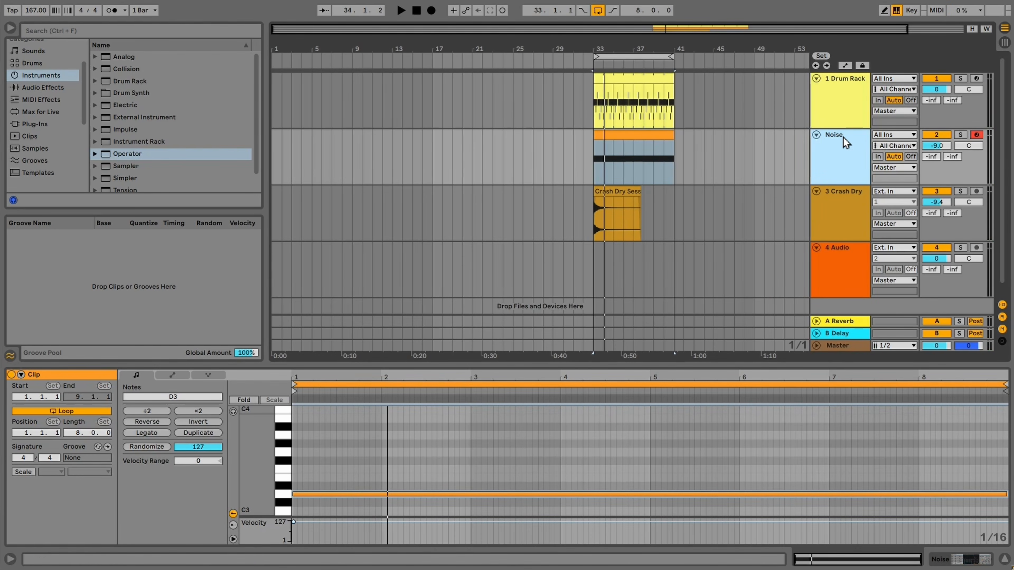
pyautogui.click(800, 155)
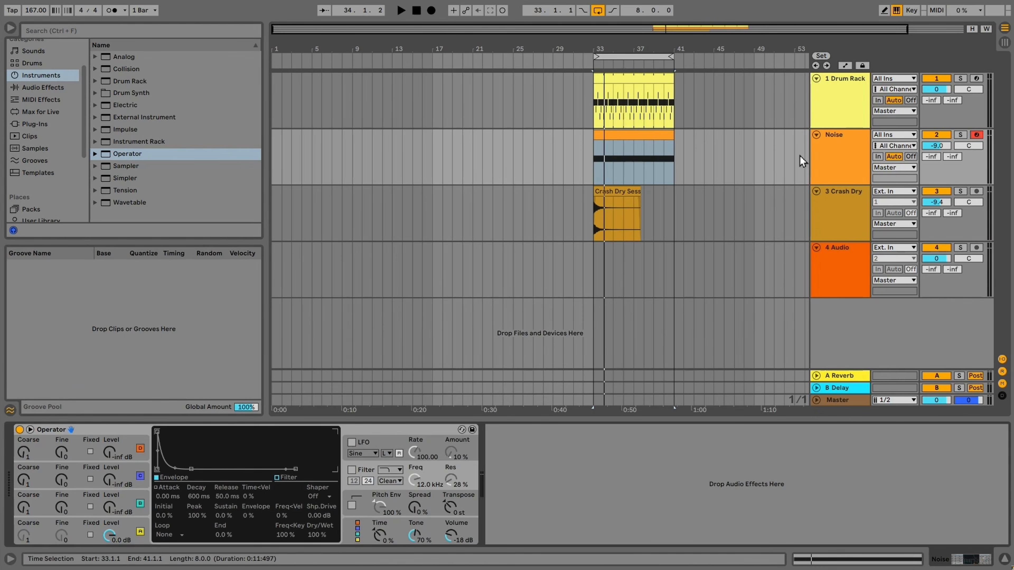
pyautogui.click(451, 537)
pyautogui.click(677, 482)
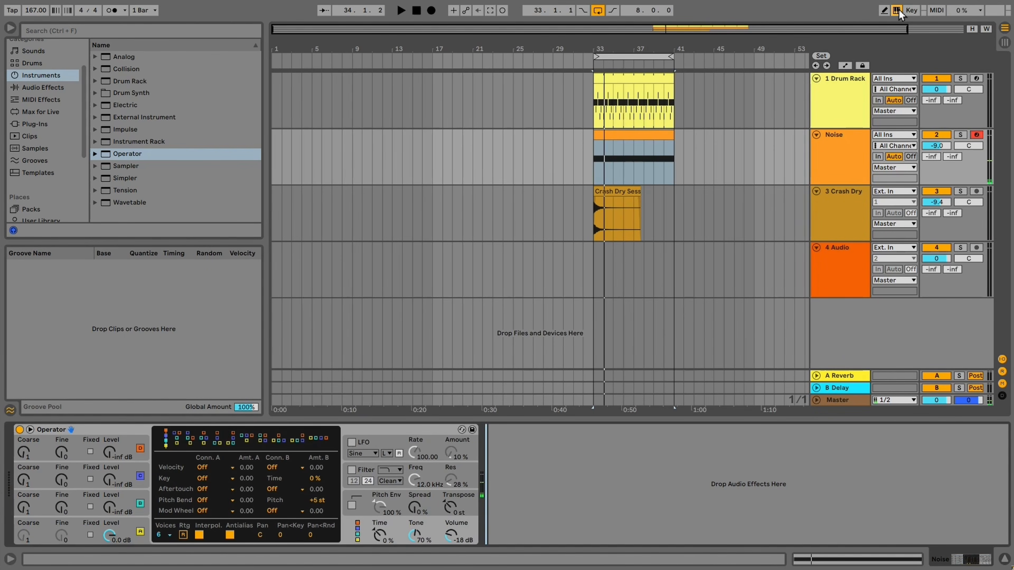
pyautogui.press('a')
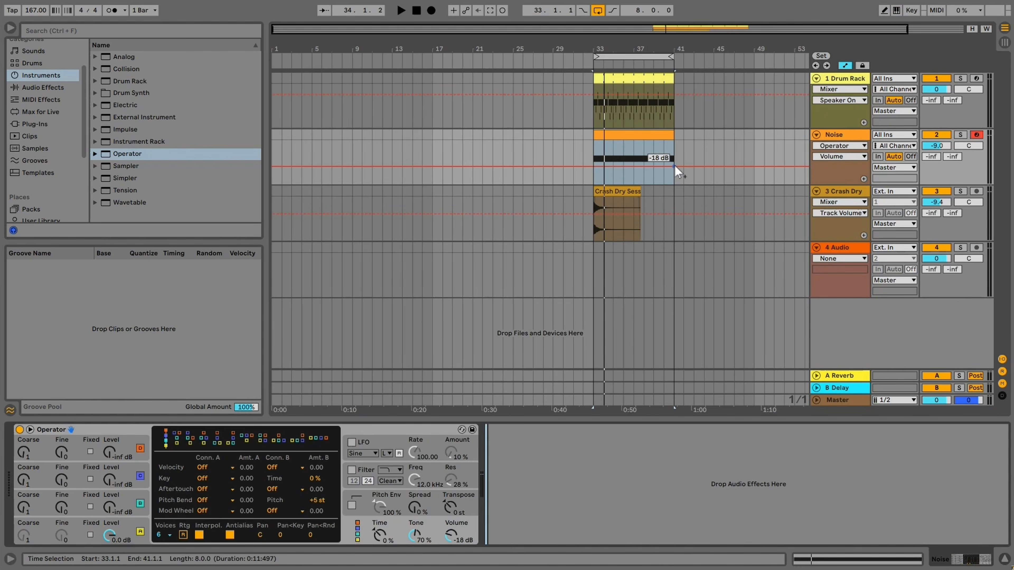
# Shape the Noise track's Operator Volume automation into a curved rise from -inf dB at bar 33 to -18 dB at bar 41, then audition it
pyautogui.click(675, 165)
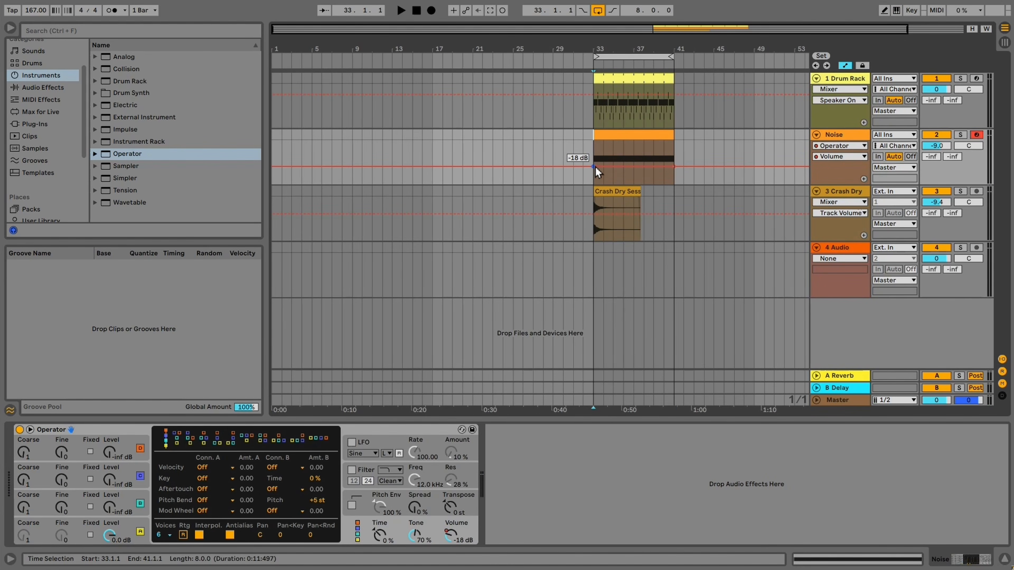
pyautogui.moveTo(622, 166); pyautogui.dragTo(622, 183)
pyautogui.click(623, 178)
pyautogui.click(635, 177)
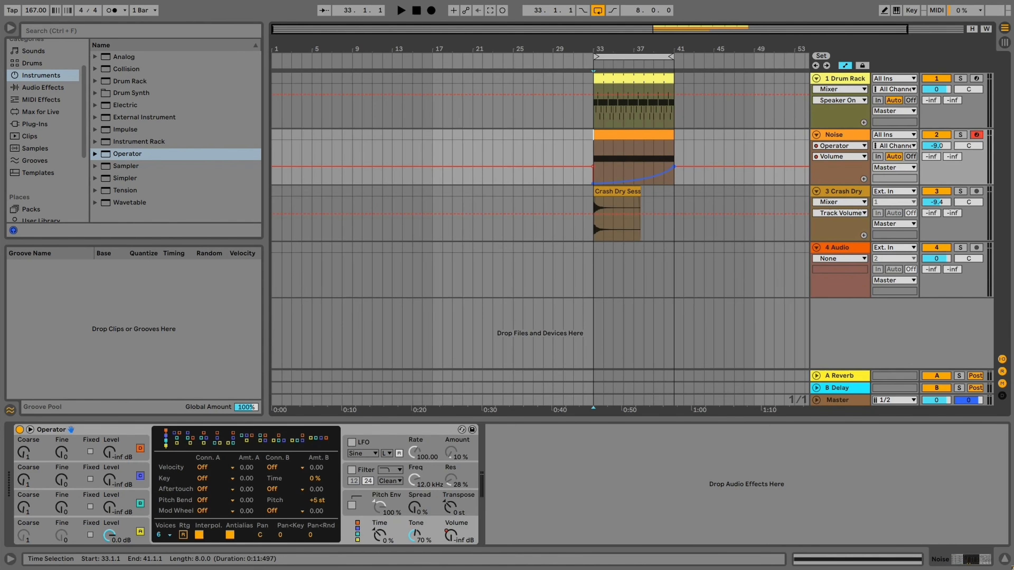
pyautogui.click(637, 162)
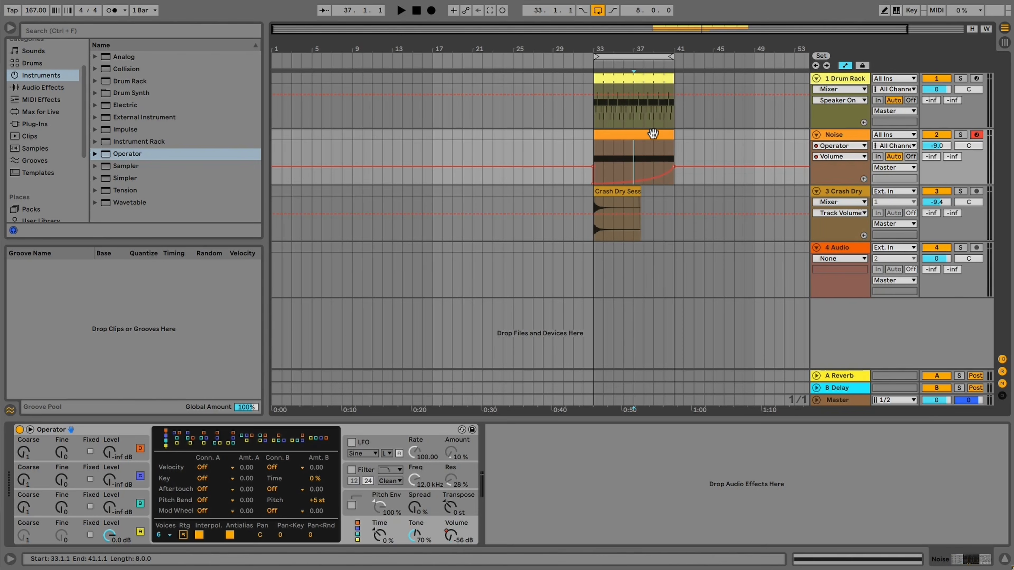
pyautogui.press('space')
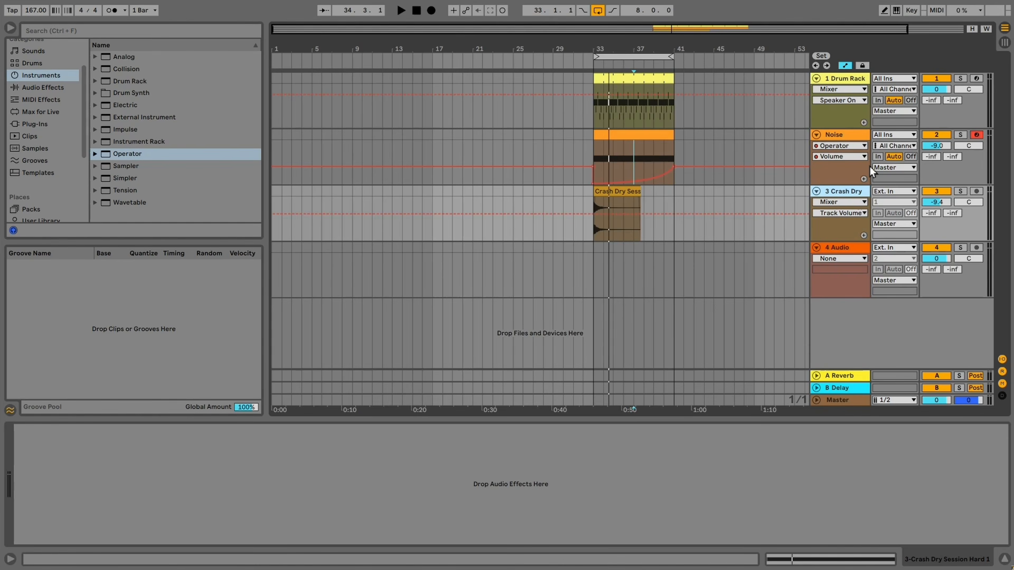
# Add a MIDI track named Sub with Operator and create an empty MIDI clip on it from bar 33 to 37
pyautogui.hotkey('ctrl', 'shift', 't')
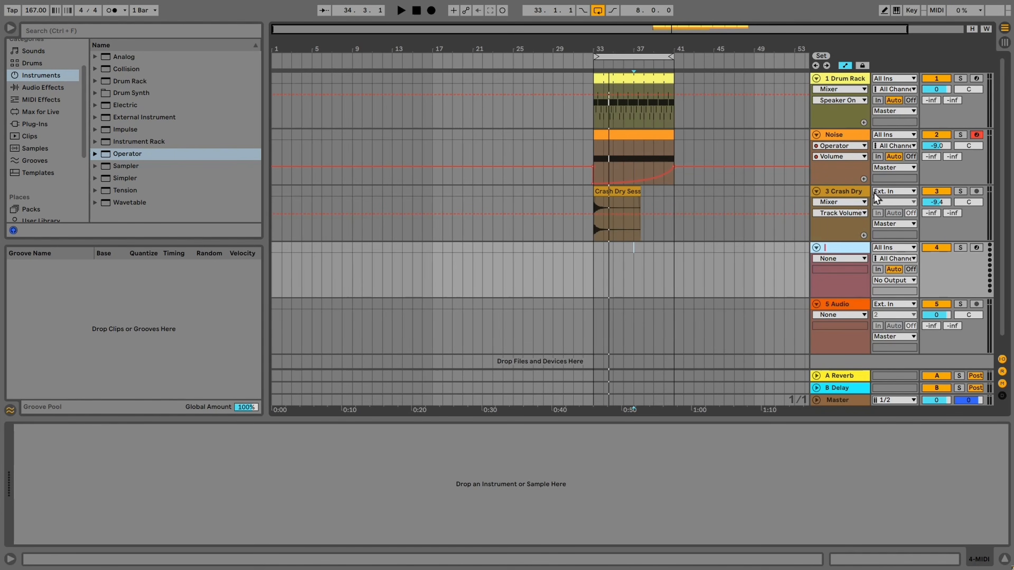
pyautogui.doubleClick(127, 156)
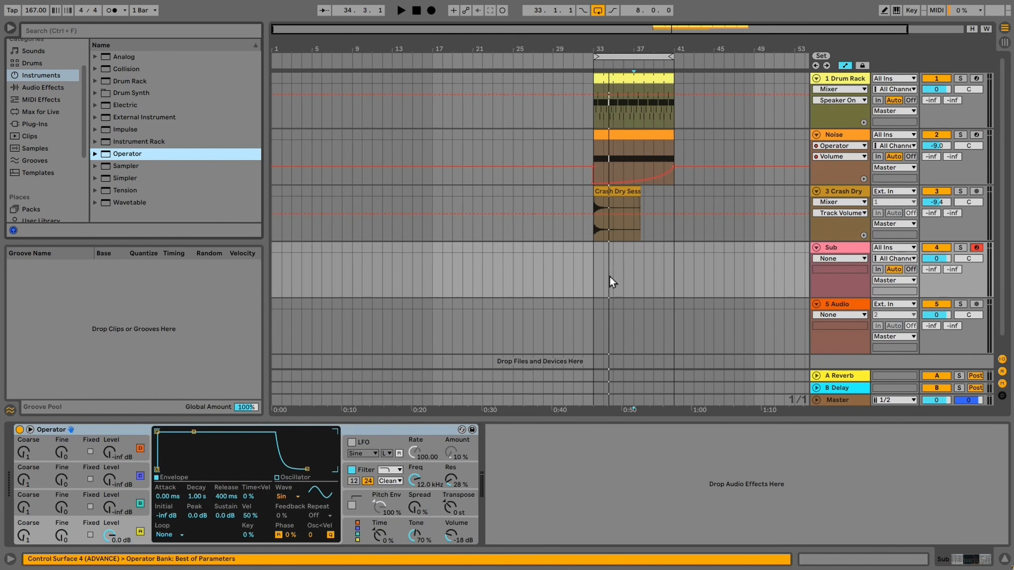
pyautogui.click(597, 275)
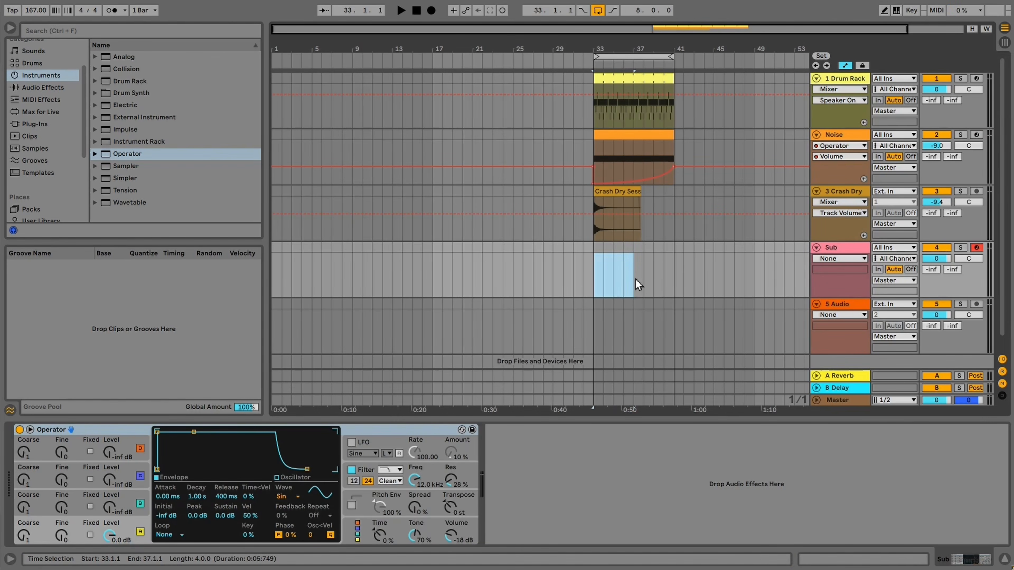
pyautogui.hotkey('ctrl', 'shift', 'm')
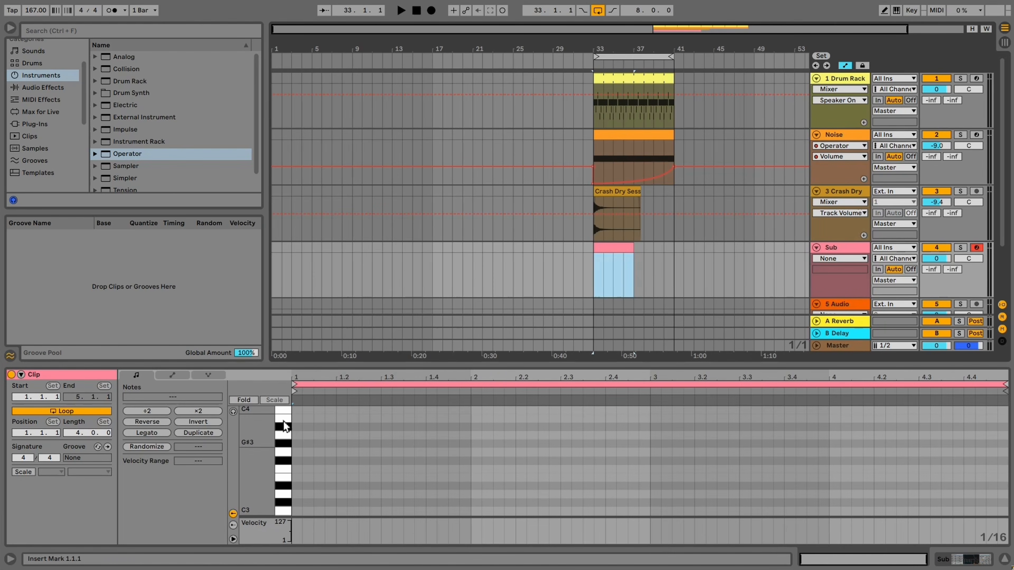
# Turn on note preview in the Sub clip and enter sixteenth notes E3 at 1.1.1 and G3 at 1.1.4
pyautogui.click(233, 412)
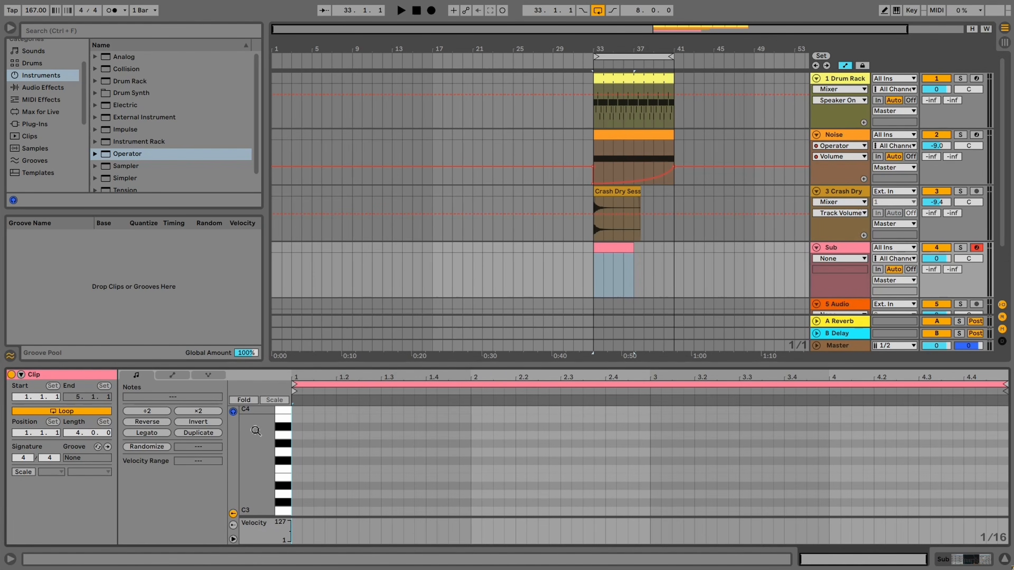
pyautogui.click(268, 401)
pyautogui.doubleClick(296, 478)
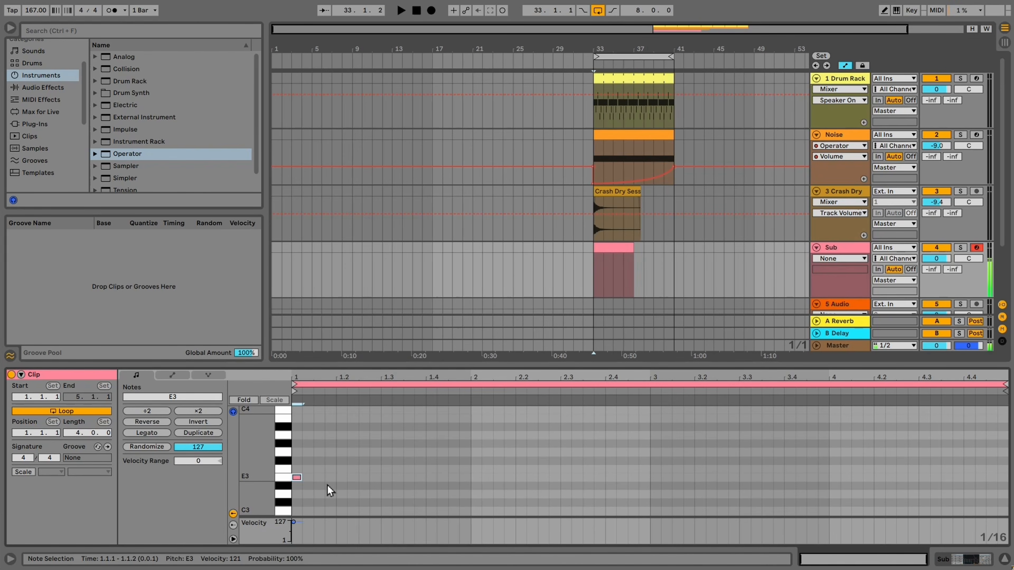
pyautogui.doubleClick(332, 479)
pyautogui.press('Up')
pyautogui.press('Up')
pyautogui.press('Up')
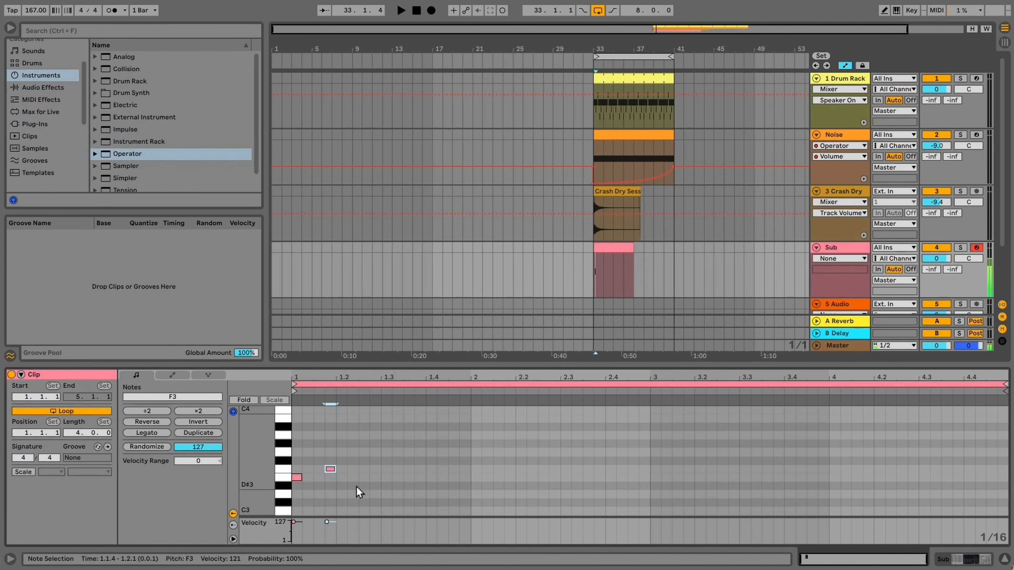
# Add sixteenth notes F#3 at 1.2.3 and F3 at 1.3.2, plus an E3 note from 1.4.1 to 2.3.1
pyautogui.doubleClick(362, 460)
pyautogui.doubleClick(397, 469)
pyautogui.doubleClick(432, 478)
pyautogui.press('space')
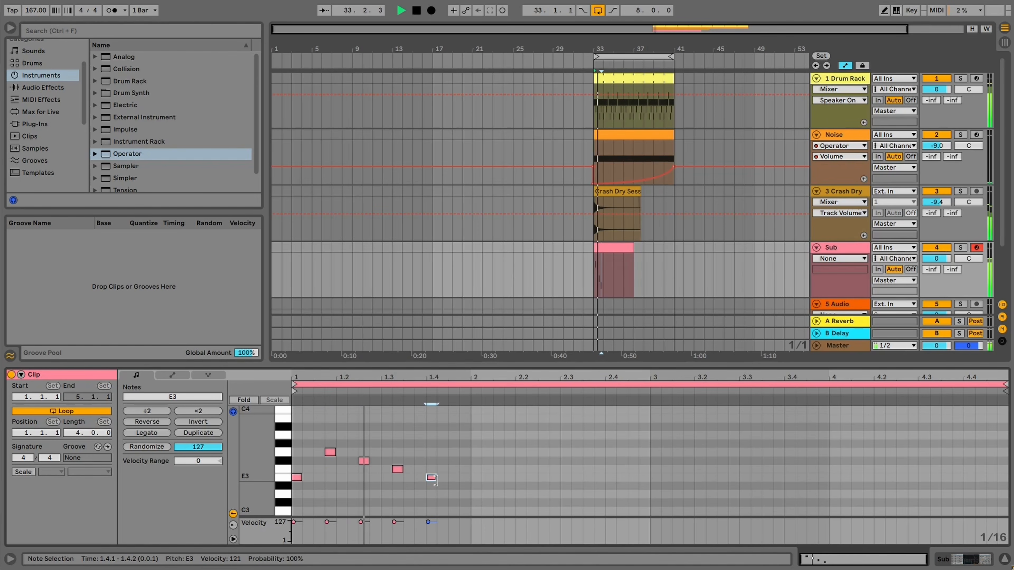
pyautogui.moveTo(434, 480); pyautogui.dragTo(562, 487)
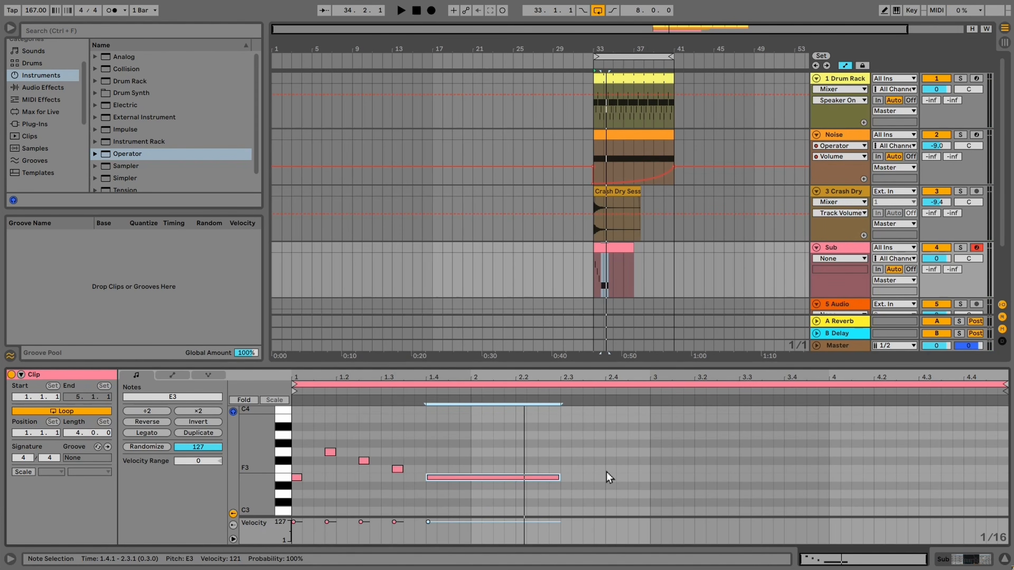
# Add an E3 note of length 1.2.0 starting at 3.1.3 in the Sub clip and audition the loop
pyautogui.doubleClick(658, 479)
pyautogui.moveTo(661, 479); pyautogui.dragTo(925, 483)
pyautogui.press('space')
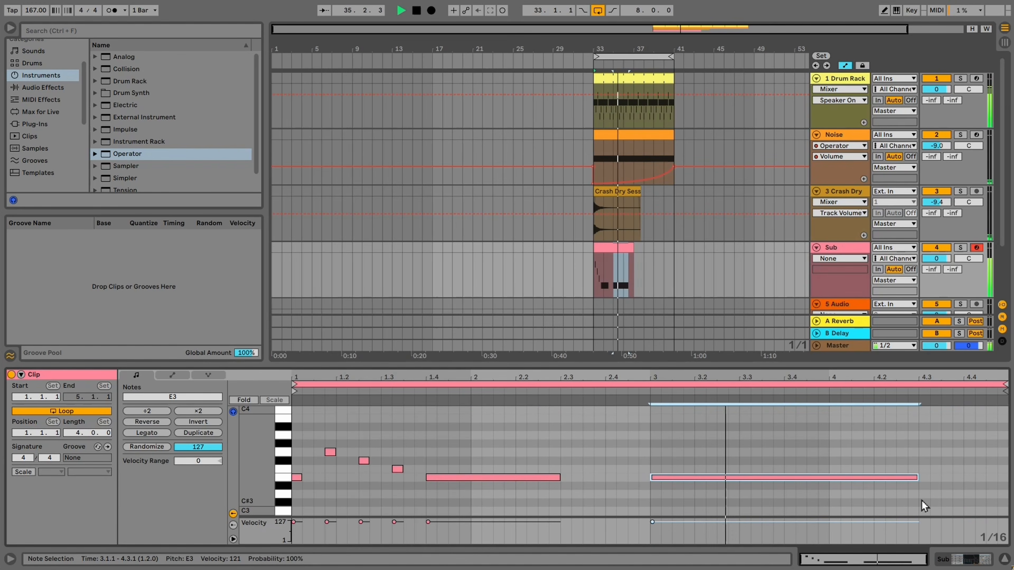
pyautogui.press('space')
pyautogui.press('Right')
pyautogui.press('Right')
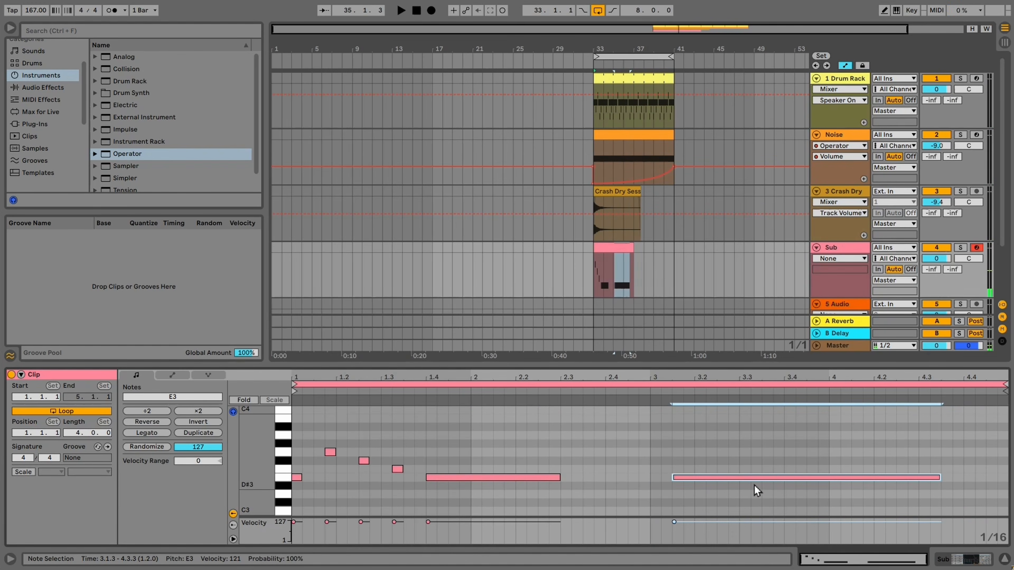
pyautogui.press('space')
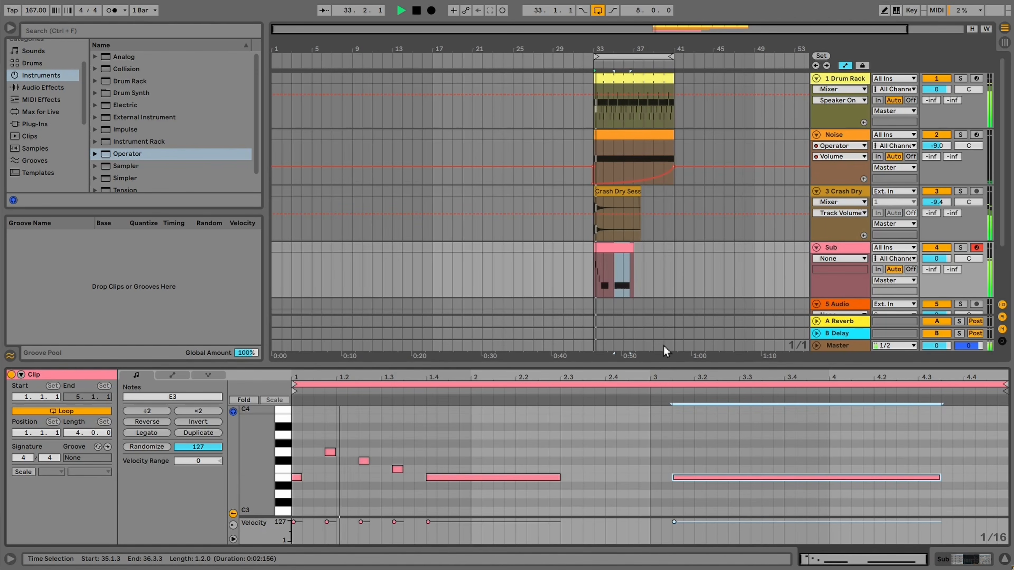
pyautogui.click(618, 276)
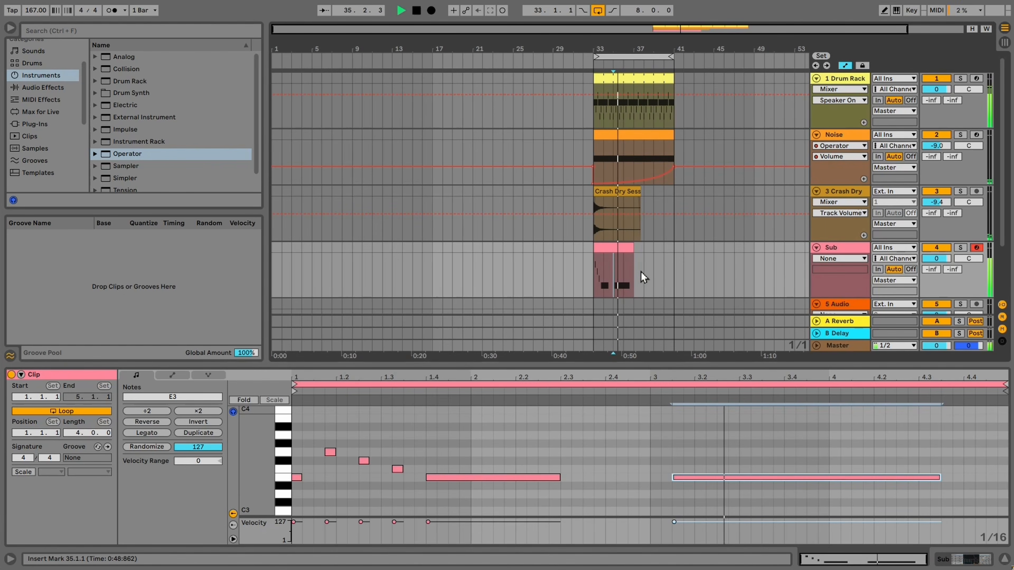
pyautogui.press('space')
# Transpose all the Sub clip's notes down three octaves to E0-G0 and play the loop from bar 33
pyautogui.click(614, 418)
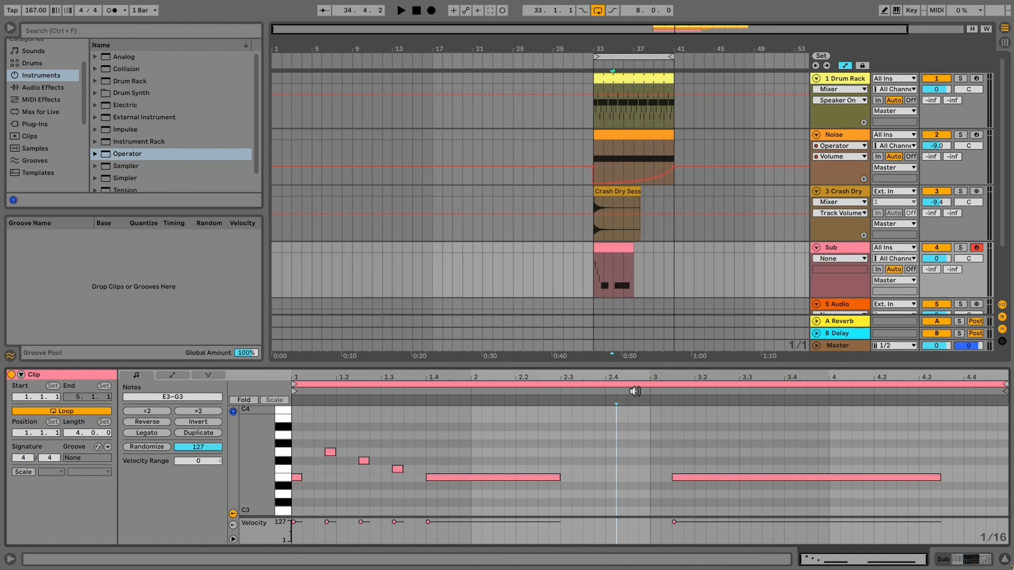
pyautogui.hotkey('ctrl', 'a')
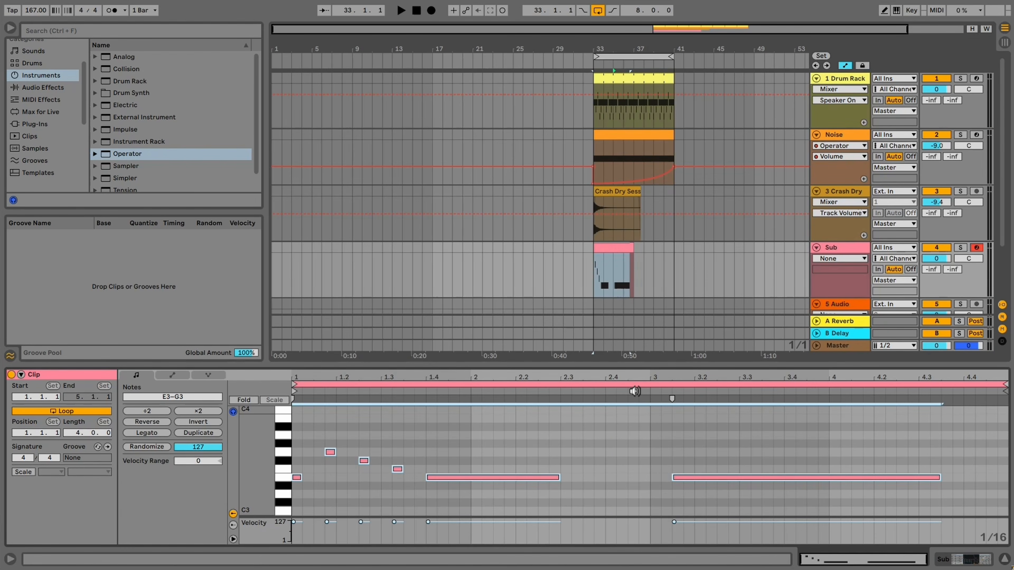
pyautogui.hotkey('shift', 'Down')
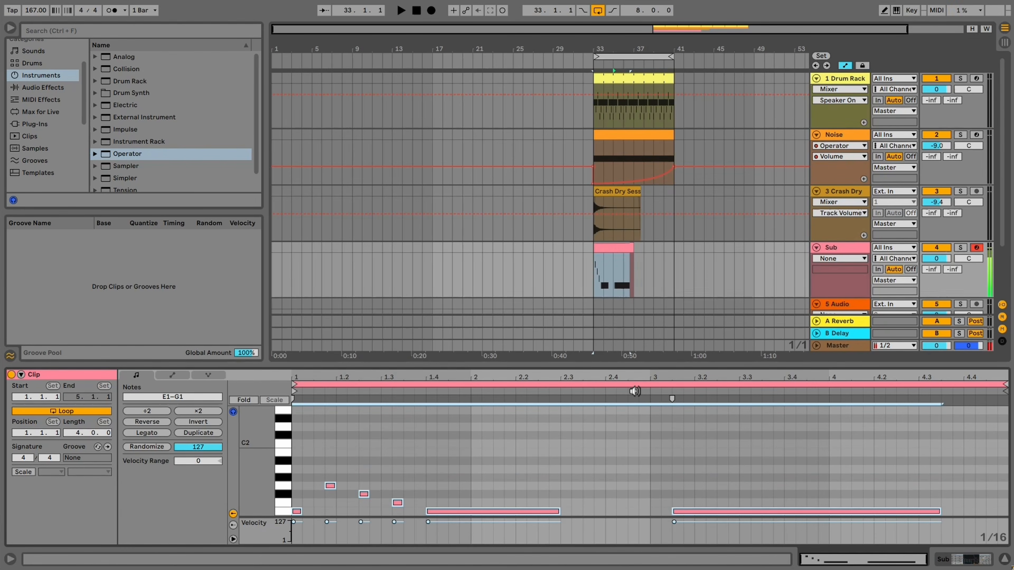
pyautogui.hotkey('shift', 'Down')
pyautogui.click(612, 388)
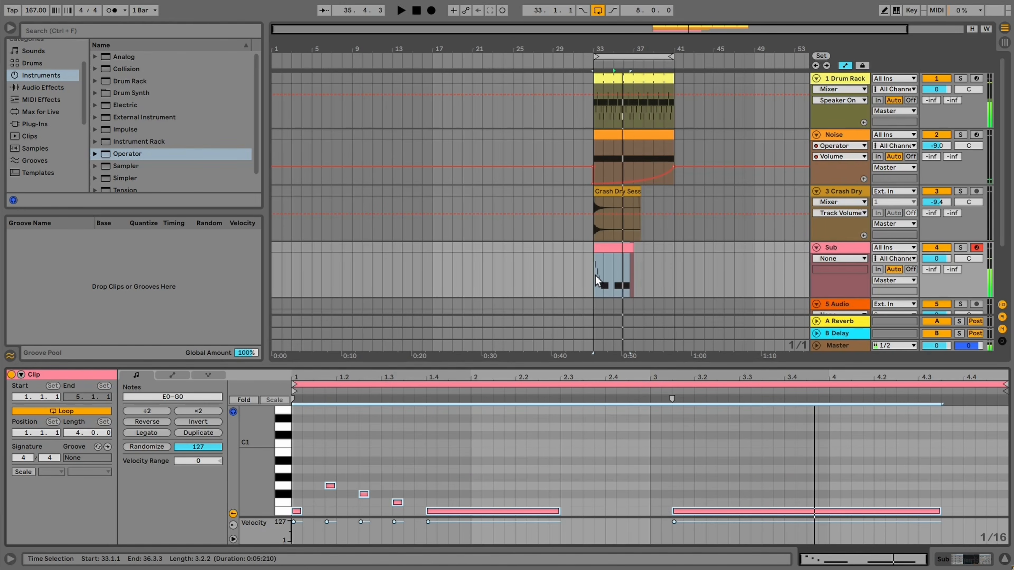
pyautogui.click(595, 275)
pyautogui.press('space')
pyautogui.press('space')
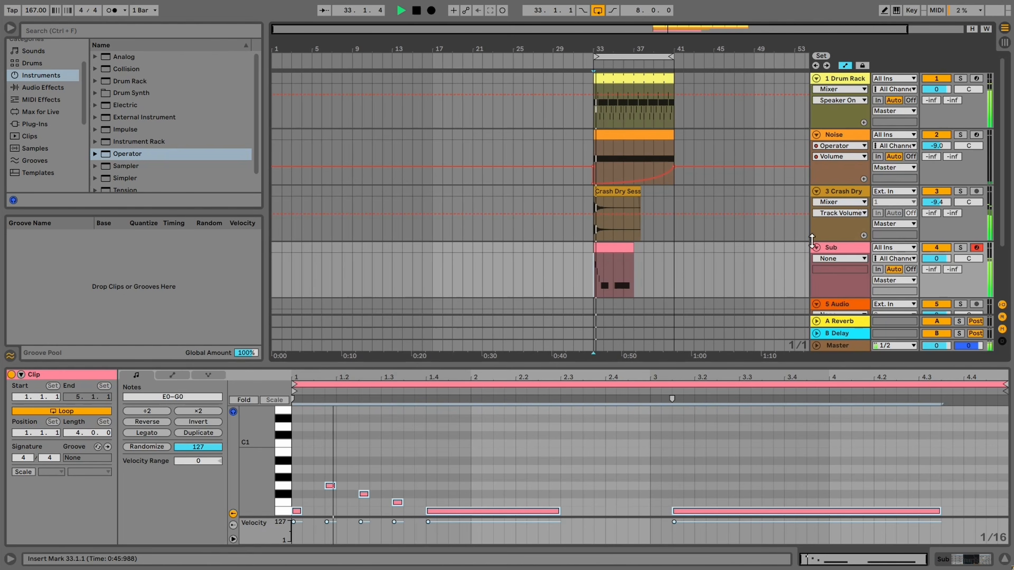
pyautogui.press('space')
# Duplicate the Sub track, rename the copy Bass 1 and put it in its own group
pyautogui.click(844, 247)
pyautogui.scroll(-1, 843, 235)
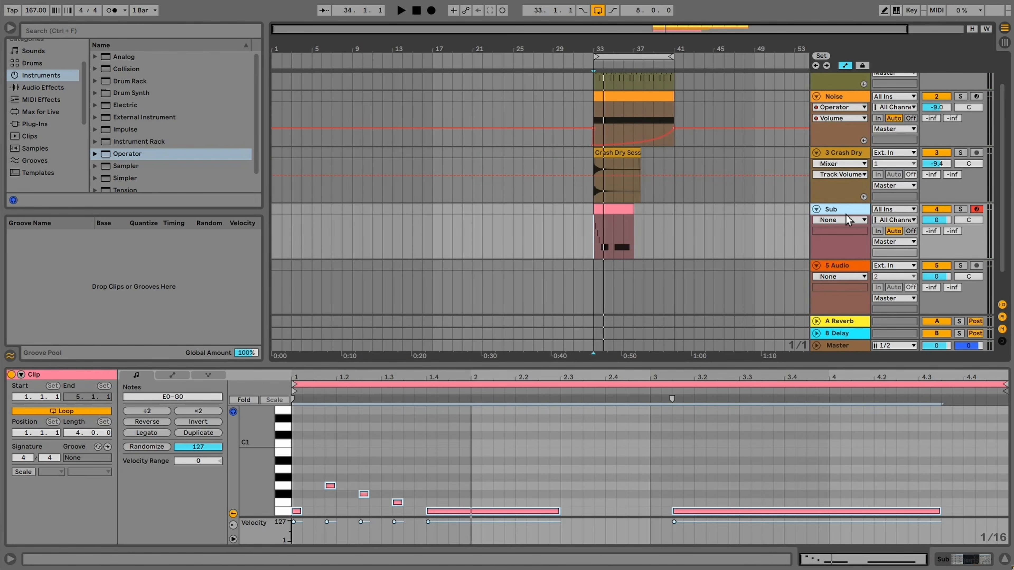
pyautogui.hotkey('ctrl', 'd')
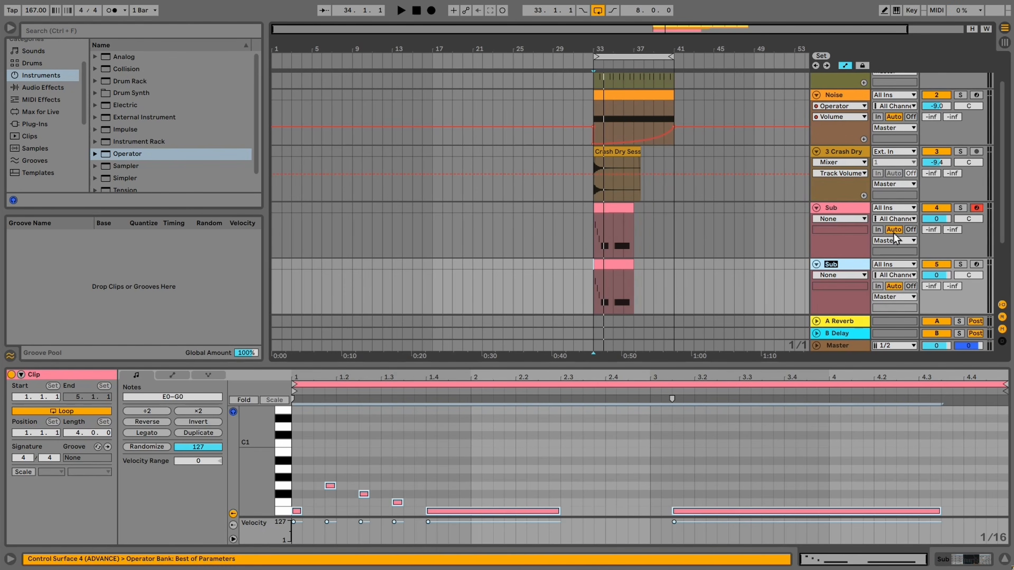
pyautogui.write('Bass 1')
pyautogui.press('Return')
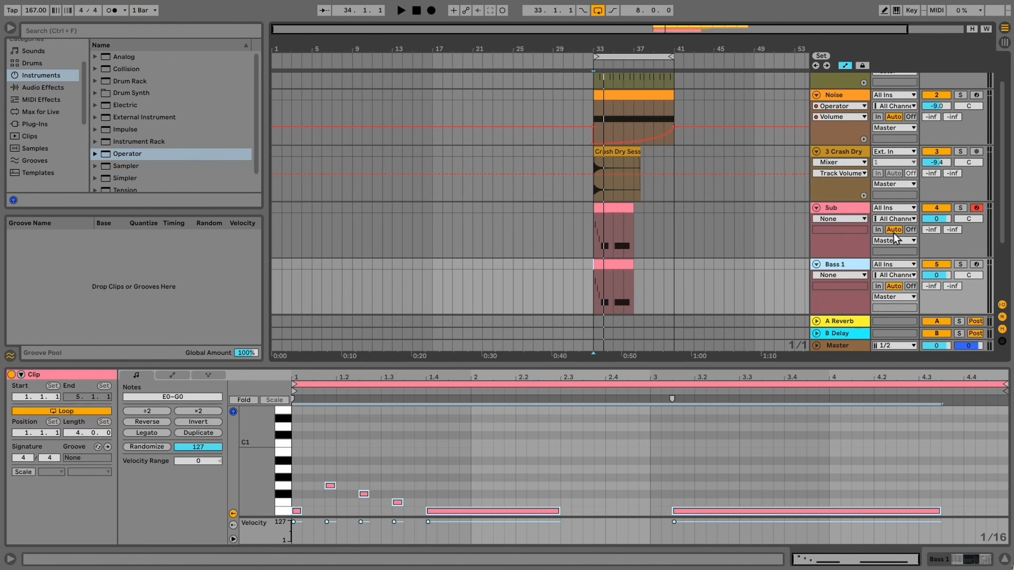
pyautogui.rightClick(832, 271)
pyautogui.click(860, 386)
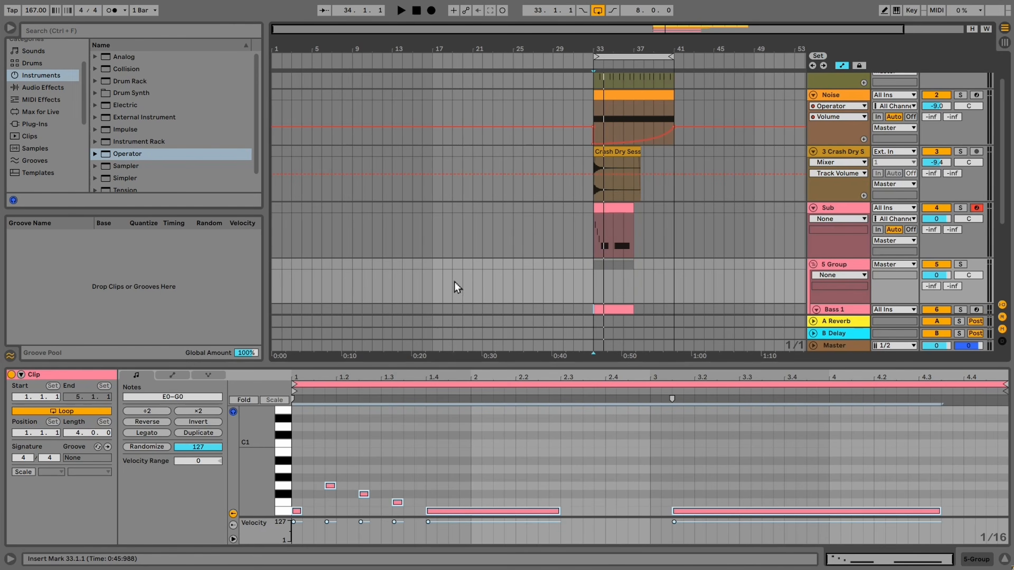
# Load the EQ Eight audio effect onto the new group track containing Bass 1
pyautogui.scroll(-3, 660, 245)
pyautogui.click(206, 150)
pyautogui.scroll(-1, 205, 149)
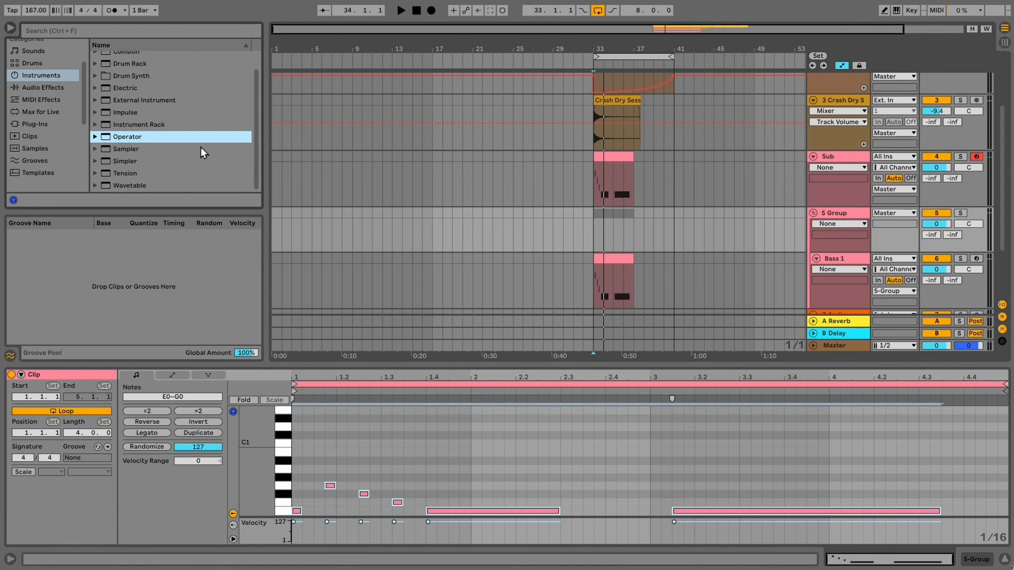
pyautogui.click(49, 87)
pyautogui.scroll(-3, 148, 174)
pyautogui.moveTo(125, 127); pyautogui.dragTo(839, 156)
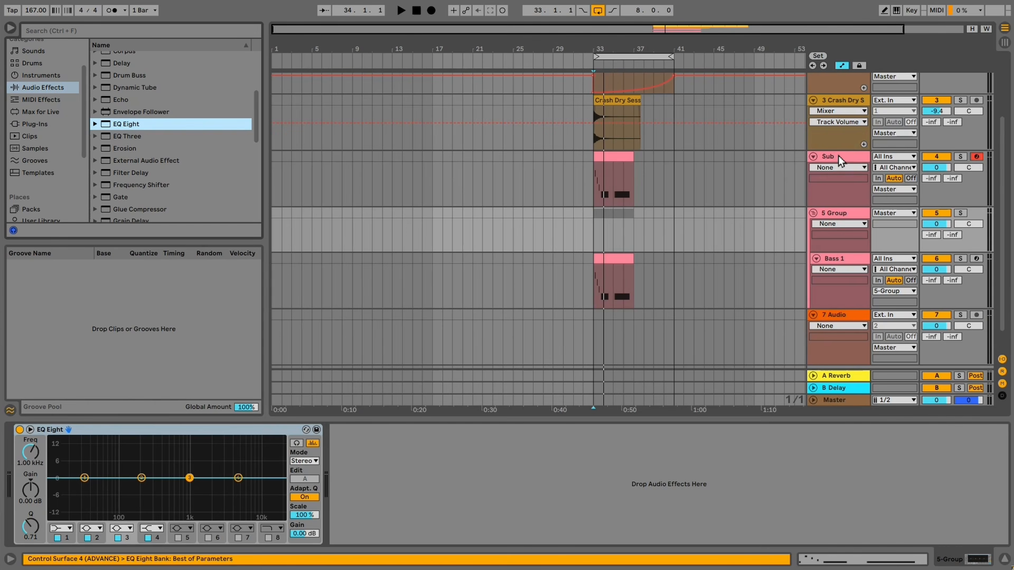
# Rename the group track containing Bass 1 as Bass Group
pyautogui.click(840, 213)
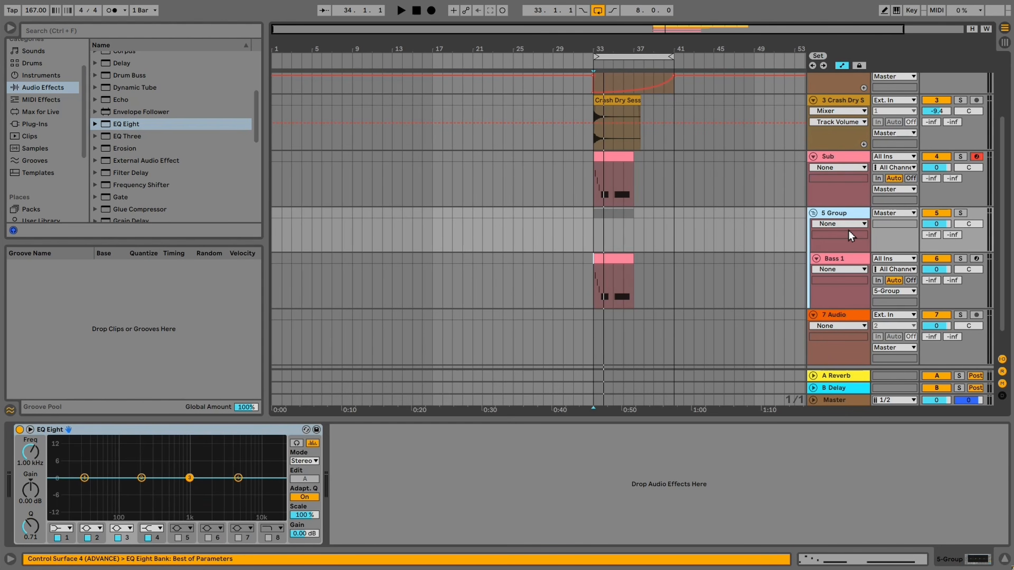
pyautogui.hotkey('ctrl', 'r')
pyautogui.write('Bass Group')
pyautogui.press('Return')
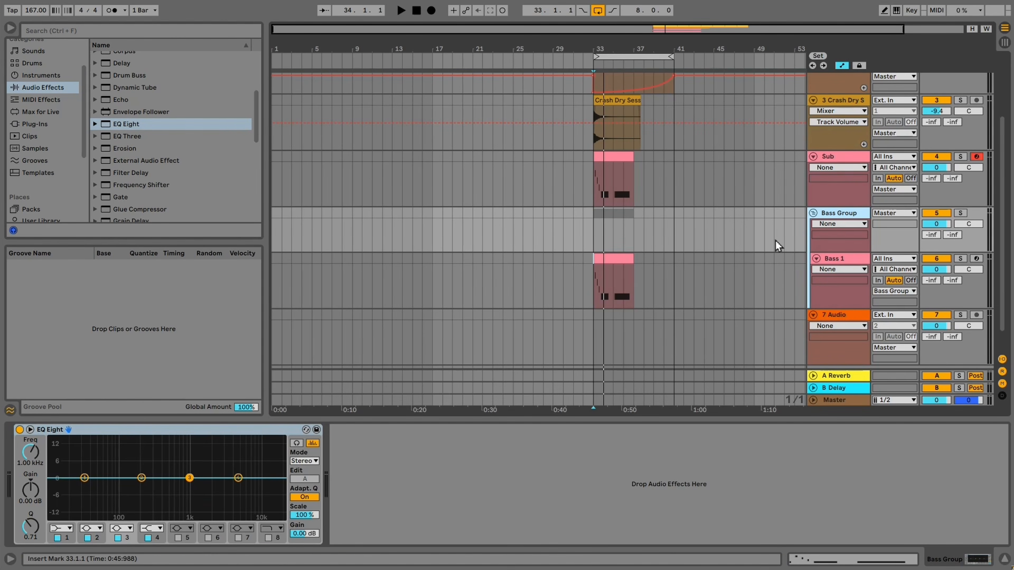
# Set band 1 of the Bass Group's EQ Eight to a low-cut filter at about 116 Hz
pyautogui.click(72, 521)
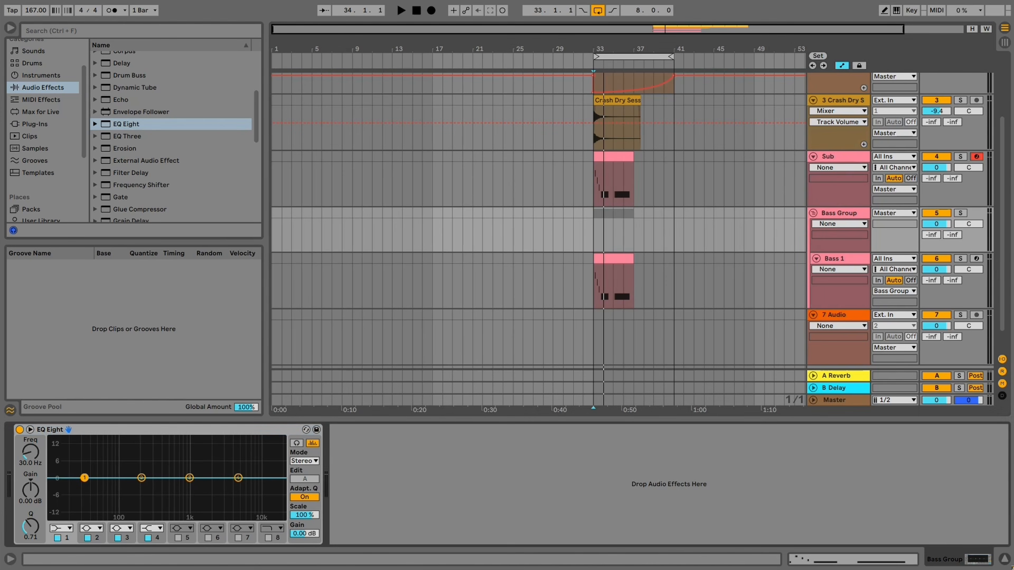
pyautogui.click(71, 530)
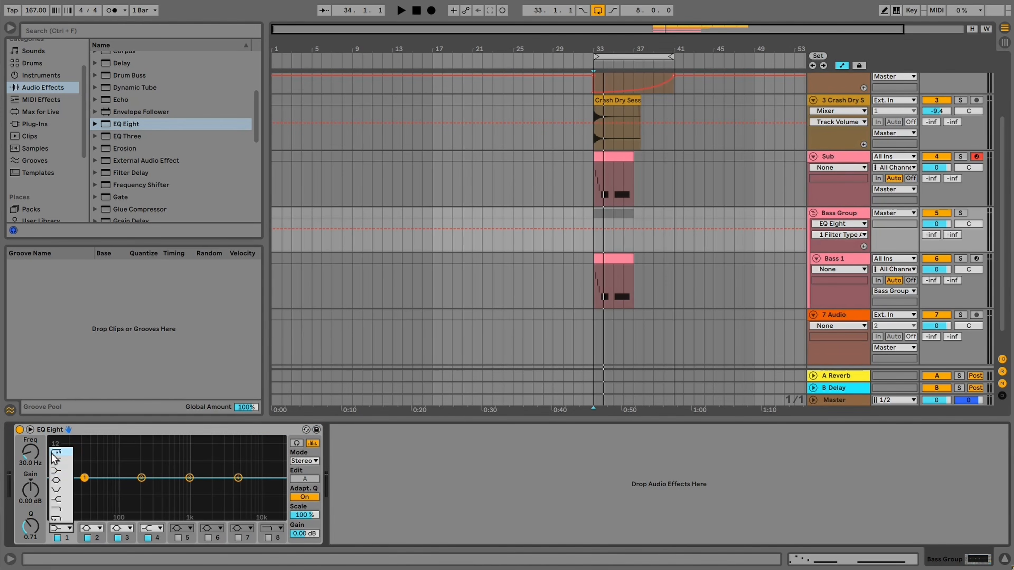
pyautogui.click(58, 463)
pyautogui.moveTo(85, 488); pyautogui.dragTo(125, 489)
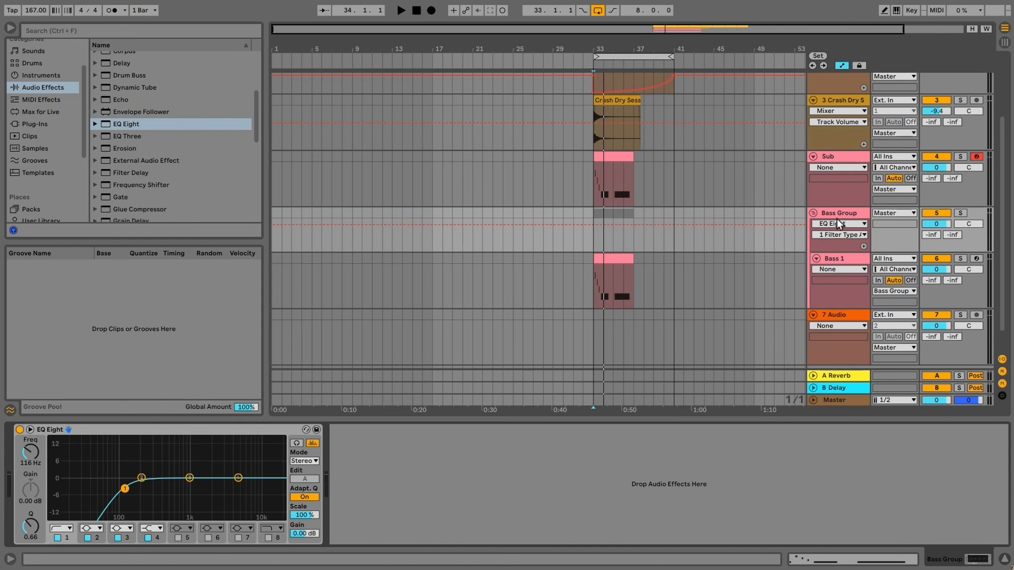
# Set oscillator A of the Bass 1 track's Operator to the Saw D waveform and turn its filter off
pyautogui.click(841, 258)
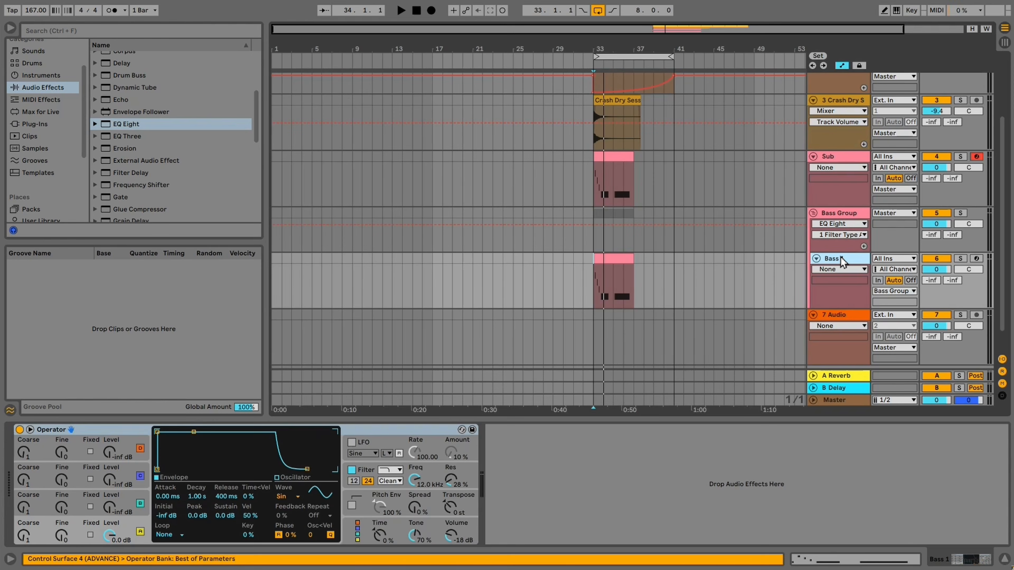
pyautogui.click(289, 498)
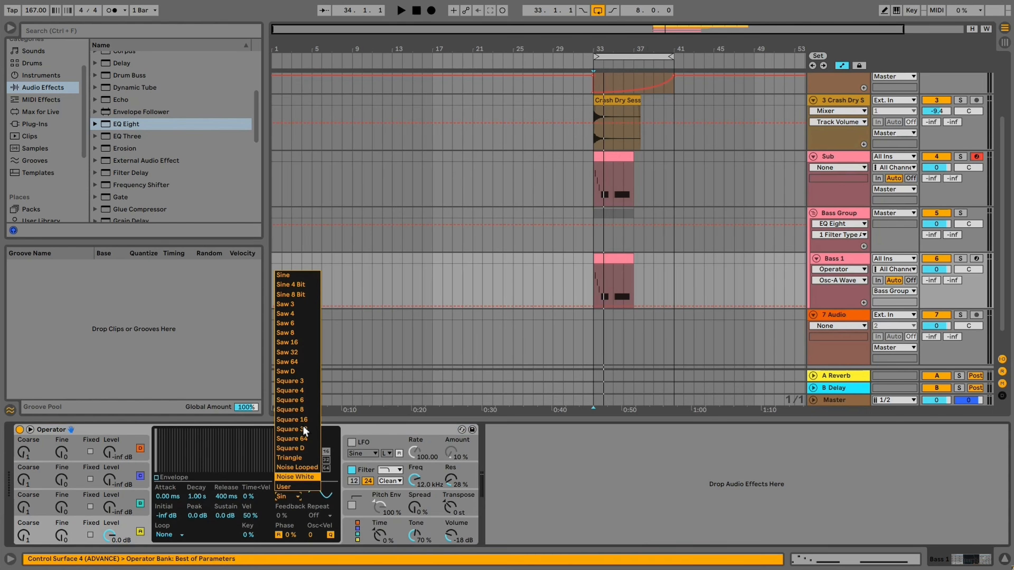
pyautogui.click(292, 378)
pyautogui.click(352, 470)
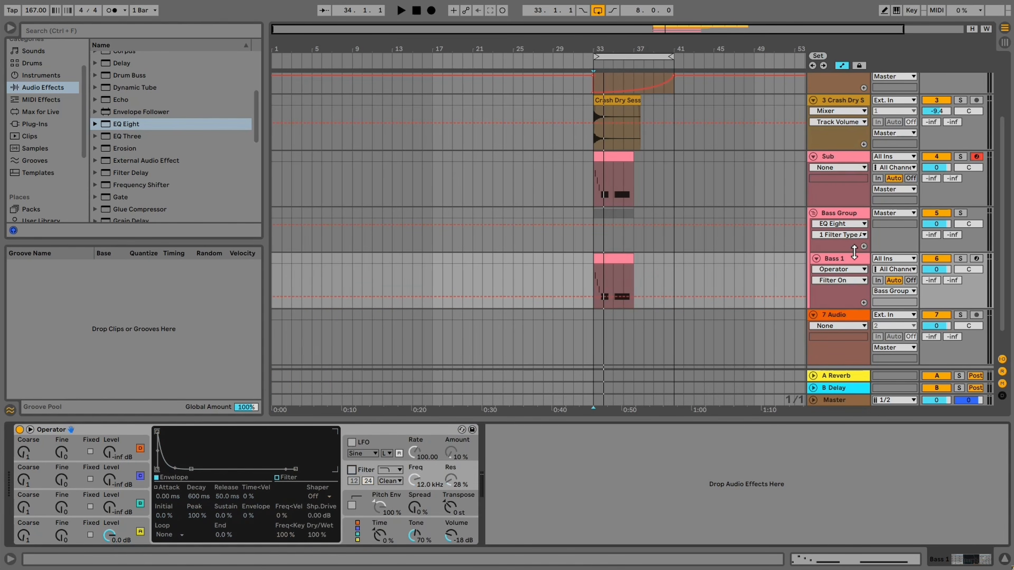
# Audition the loop in full, with Bass 1 soloed, and with Sub soloed alongside it
pyautogui.press('space')
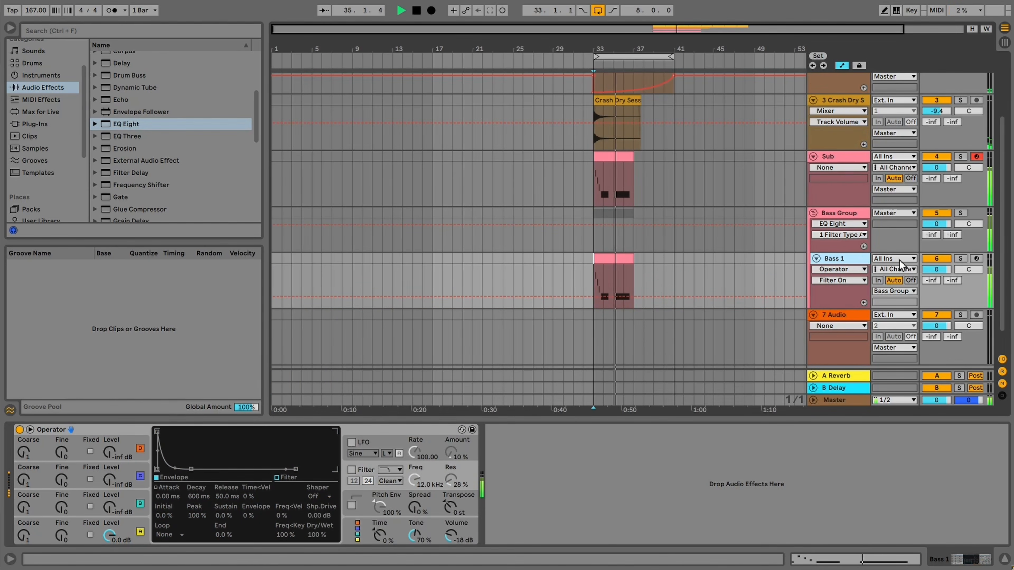
pyautogui.press('space')
pyautogui.click(962, 259)
pyautogui.click(961, 260)
pyautogui.press('space')
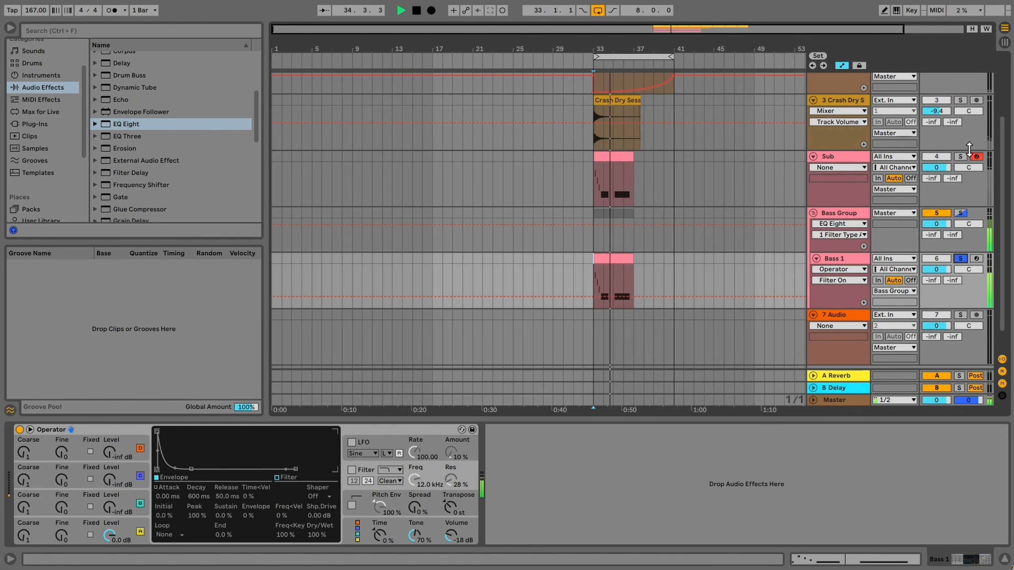
pyautogui.click(961, 157)
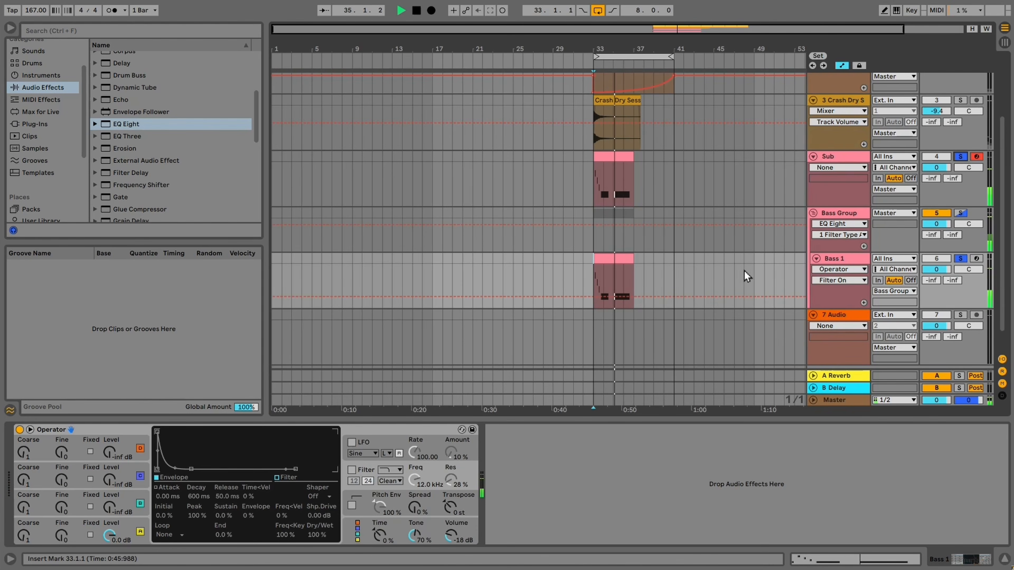
pyautogui.click(613, 278)
pyautogui.press('space')
# Duplicate the Bass 1 track inside the Bass Group and rename the copy Bass 2
pyautogui.scroll(-1, 679, 276)
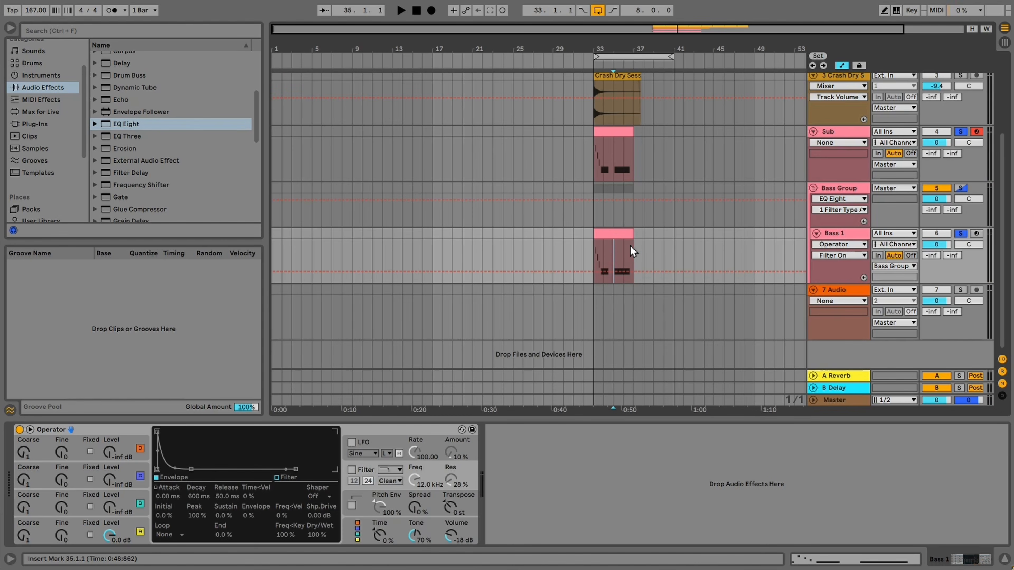
pyautogui.click(833, 239)
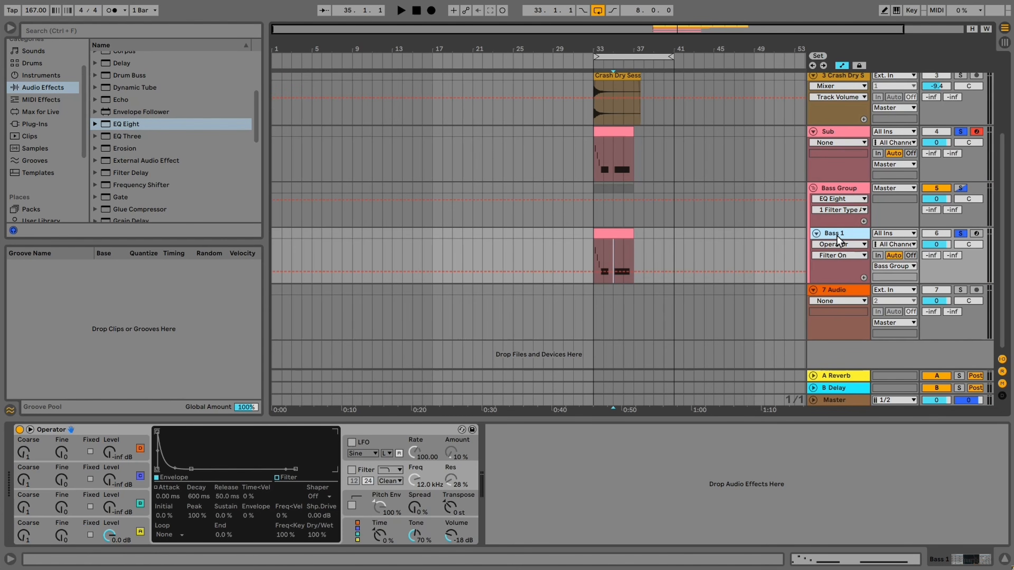
pyautogui.hotkey('ctrl', 'd')
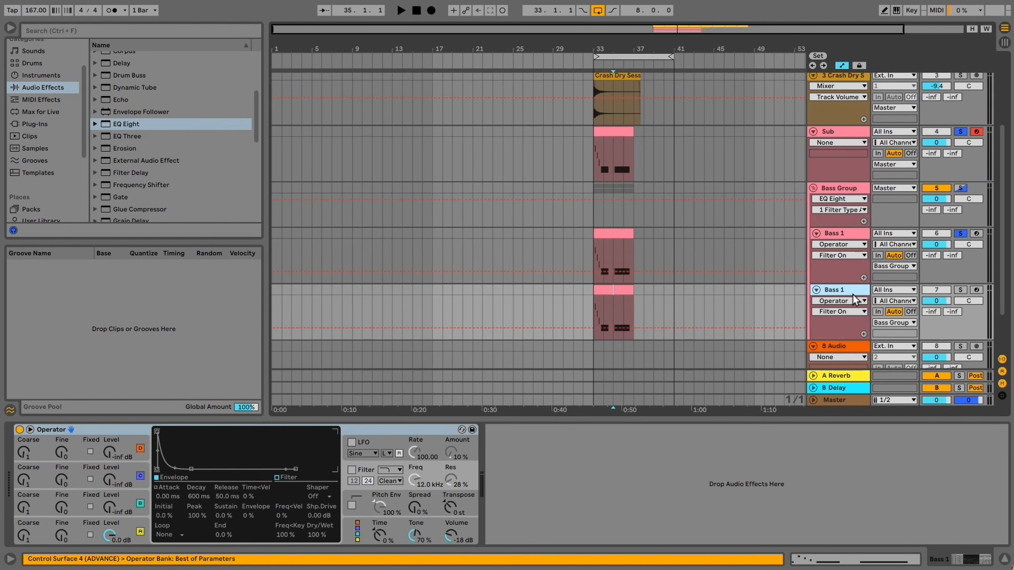
pyautogui.hotkey('ctrl', 'r')
pyautogui.press('Right')
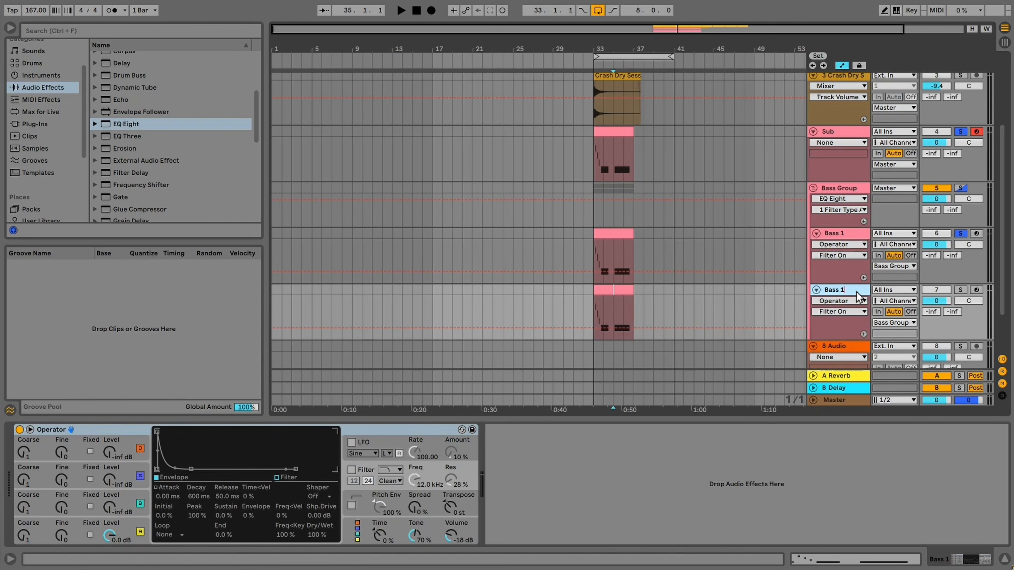
pyautogui.write('2')
pyautogui.press('Return')
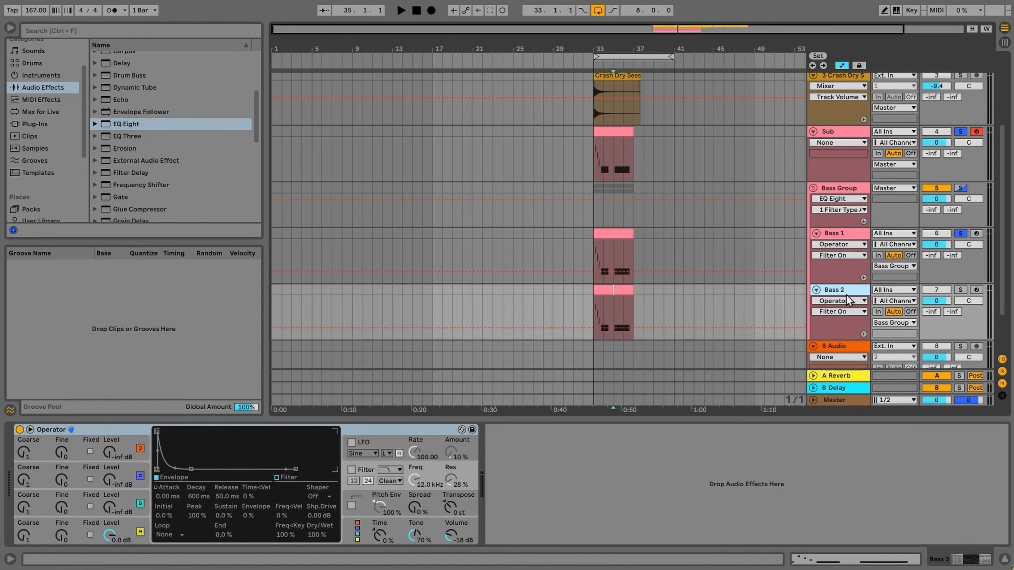
# Split the Bass 1 and Bass 2 clips at bar 35, deleting Bass 2's first half and Bass 1's second half
pyautogui.click(617, 245)
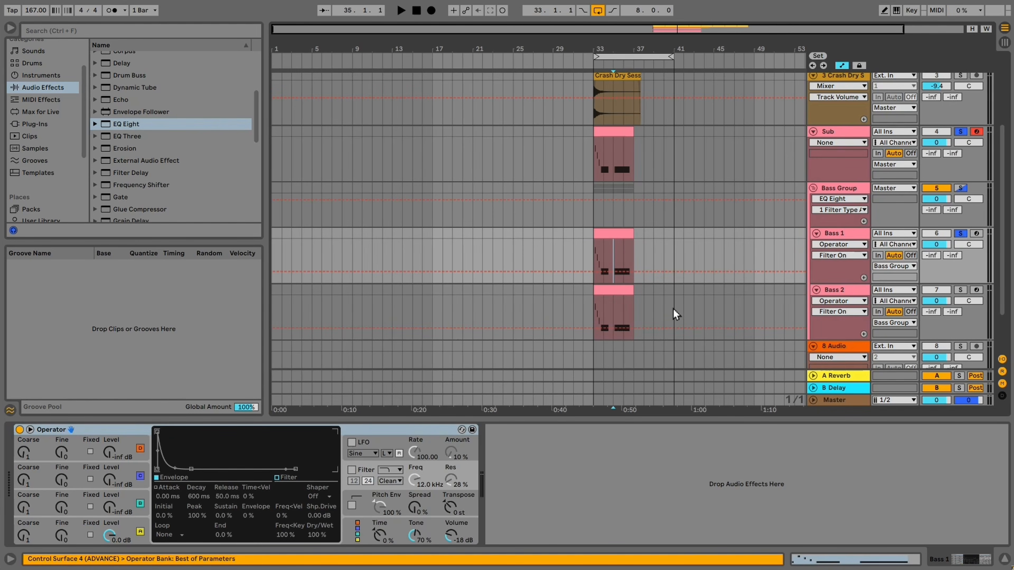
pyautogui.click(616, 311)
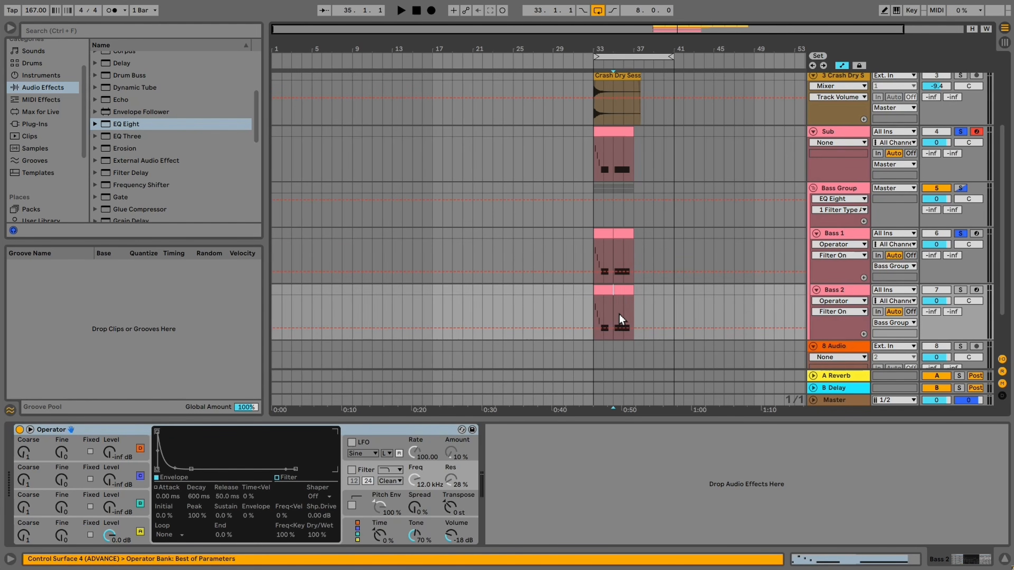
pyautogui.click(607, 290)
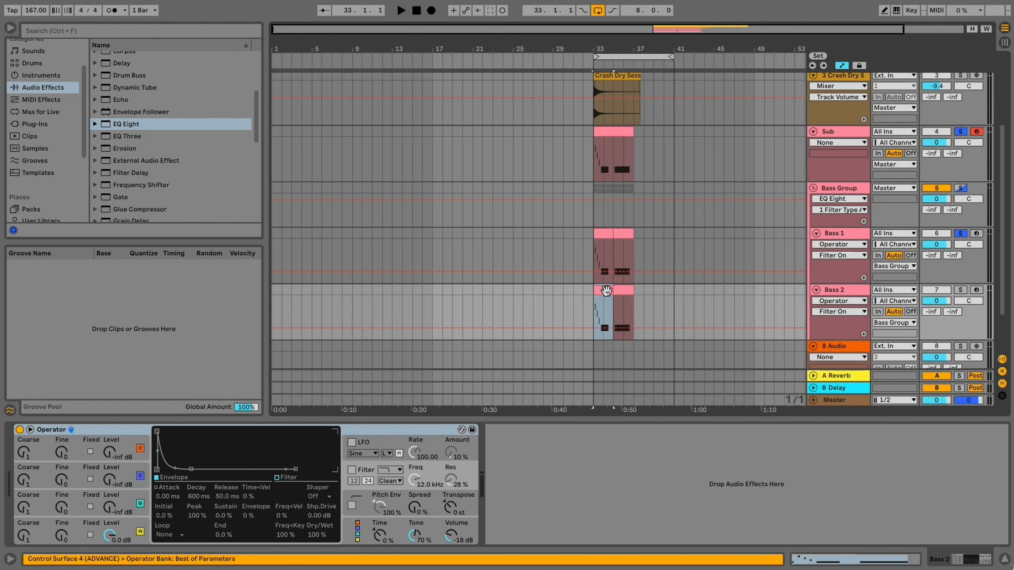
pyautogui.press('Delete')
pyautogui.click(623, 234)
pyautogui.press('Delete')
pyautogui.click(592, 255)
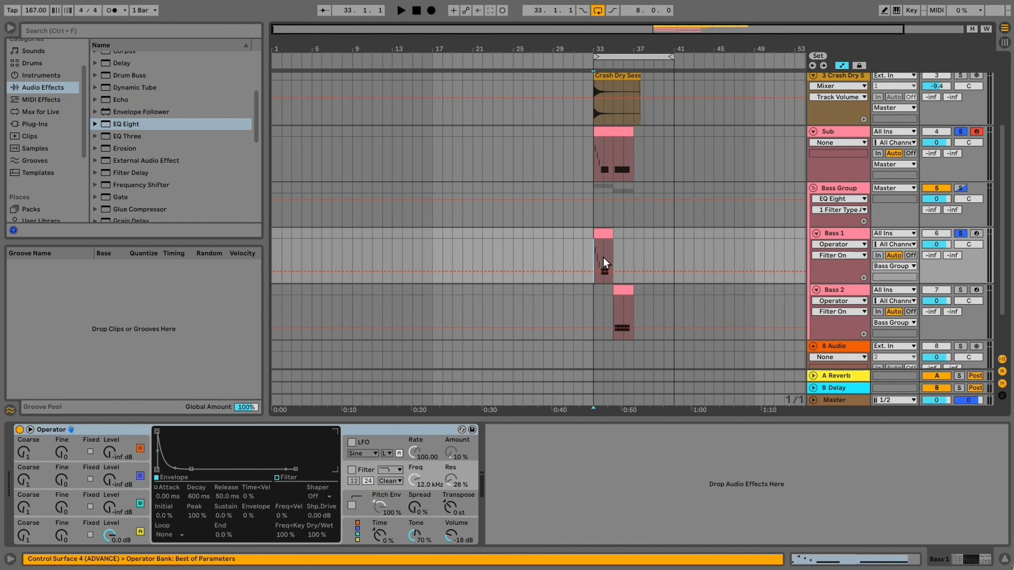
pyautogui.click(626, 290)
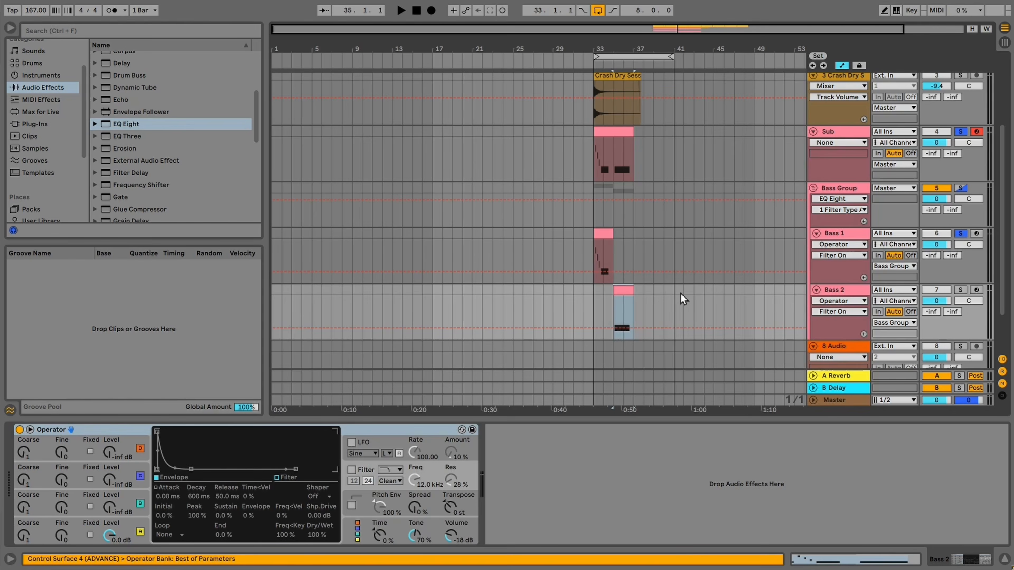
# Set oscillator A of the Bass 2 track's Operator to the Square D waveform
pyautogui.click(840, 291)
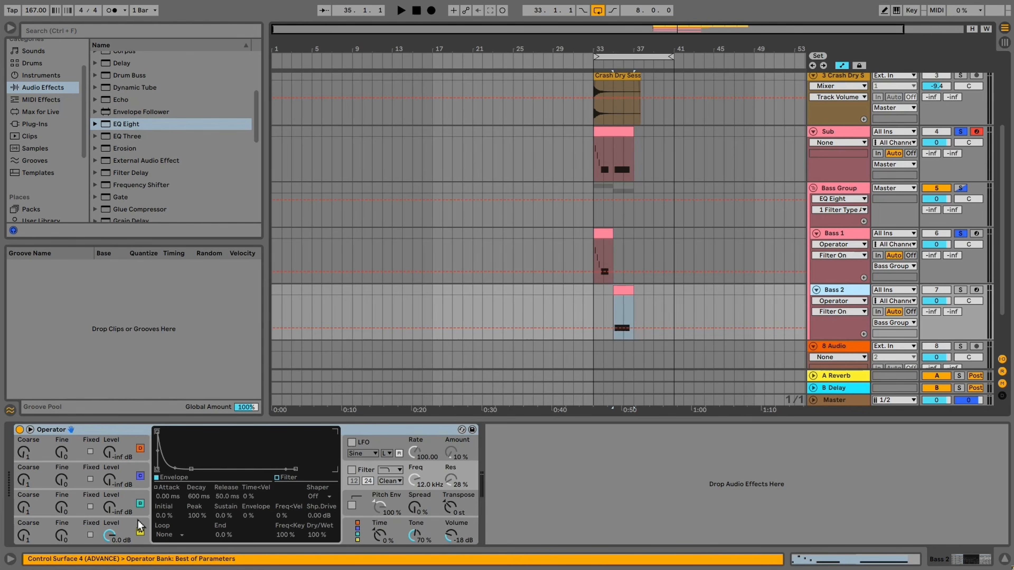
pyautogui.click(140, 528)
pyautogui.click(284, 497)
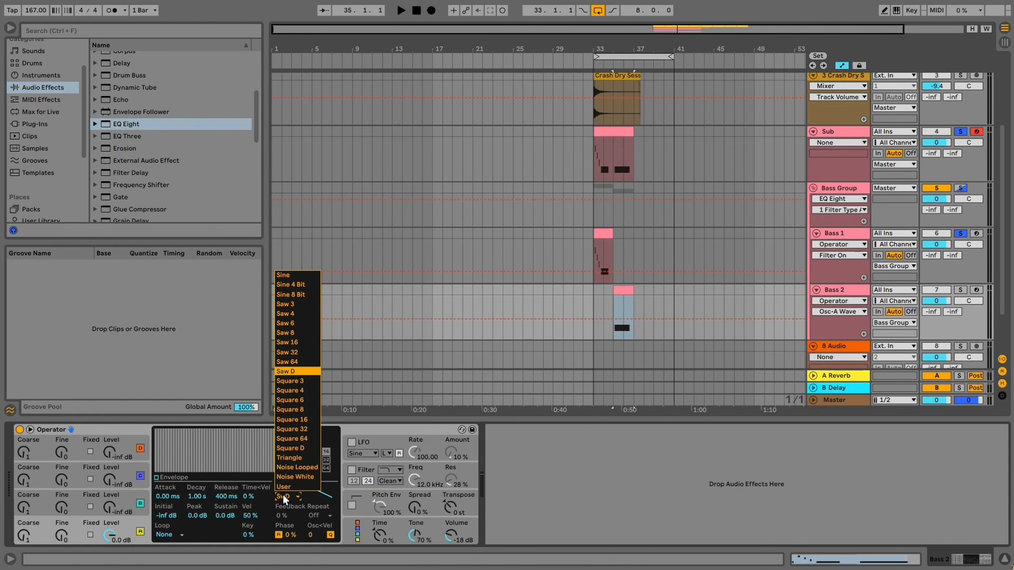
pyautogui.click(290, 448)
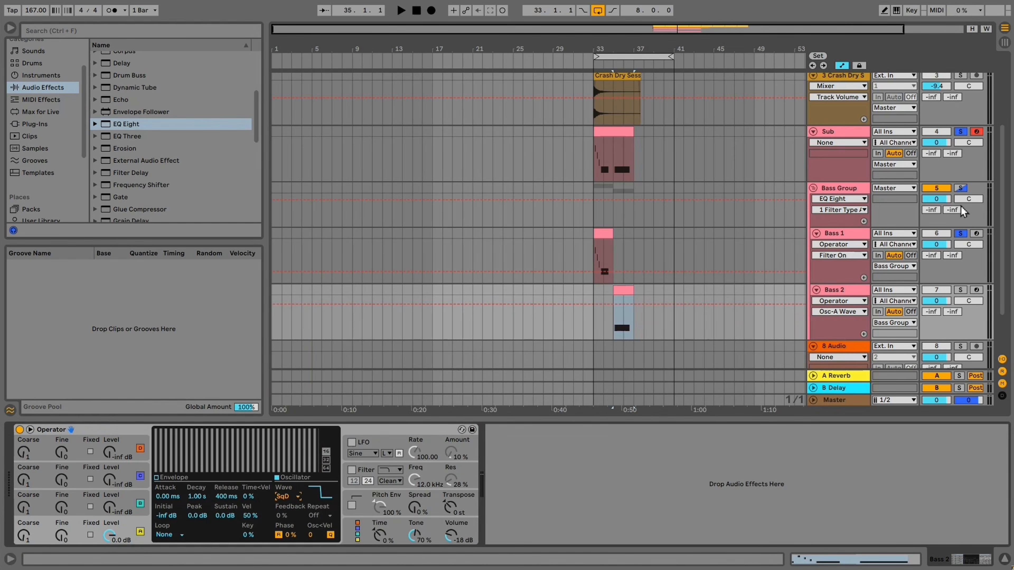
# Clear the solos on the Sub and Bass 1 tracks and play the loop from bar 33
pyautogui.click(962, 231)
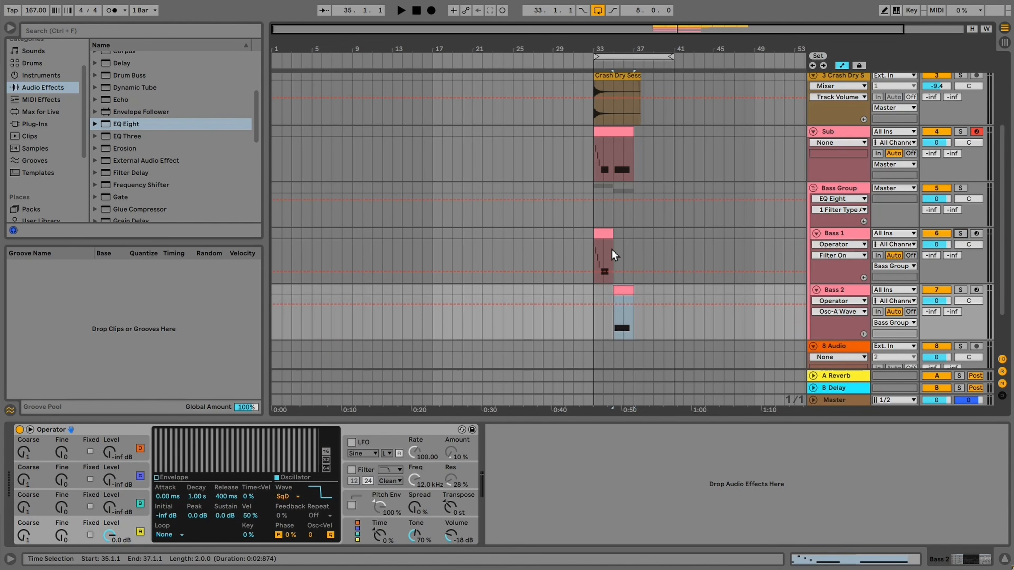
pyautogui.click(598, 251)
pyautogui.press('space')
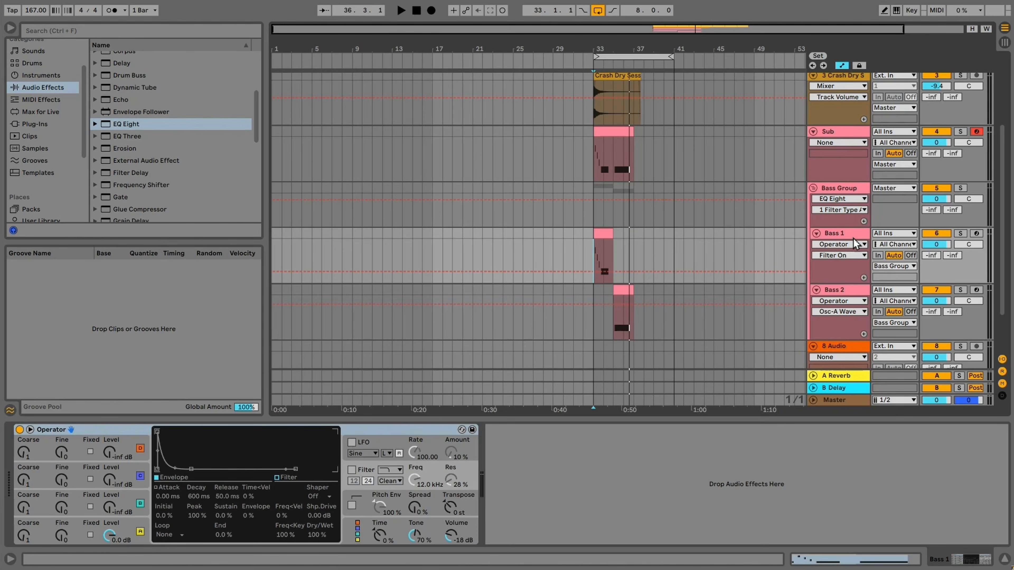
# Group Bass 1's Operator into an Instrument Rack and duplicate its chain, naming the copy Harmonics
pyautogui.click(854, 236)
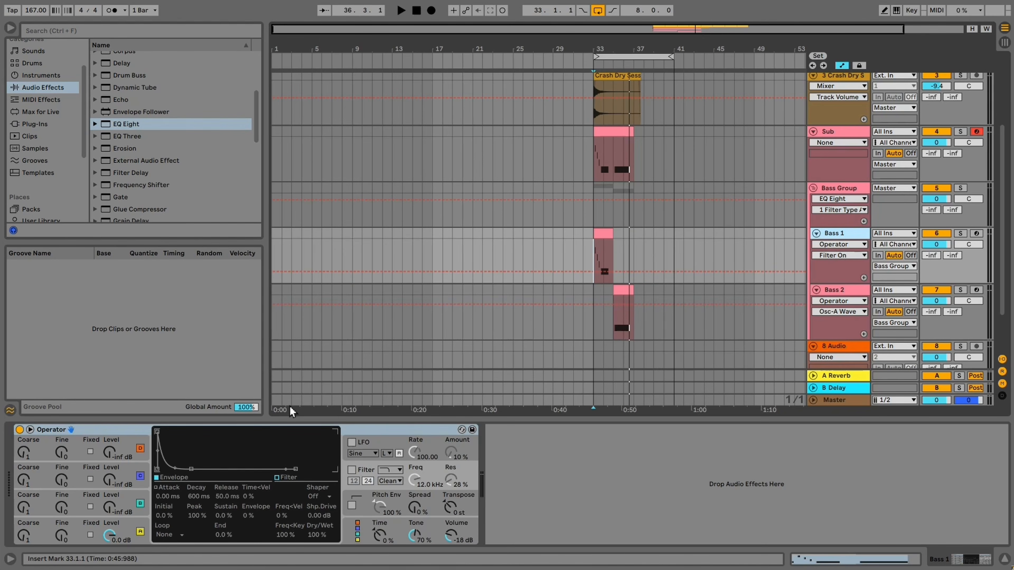
pyautogui.rightClick(103, 430)
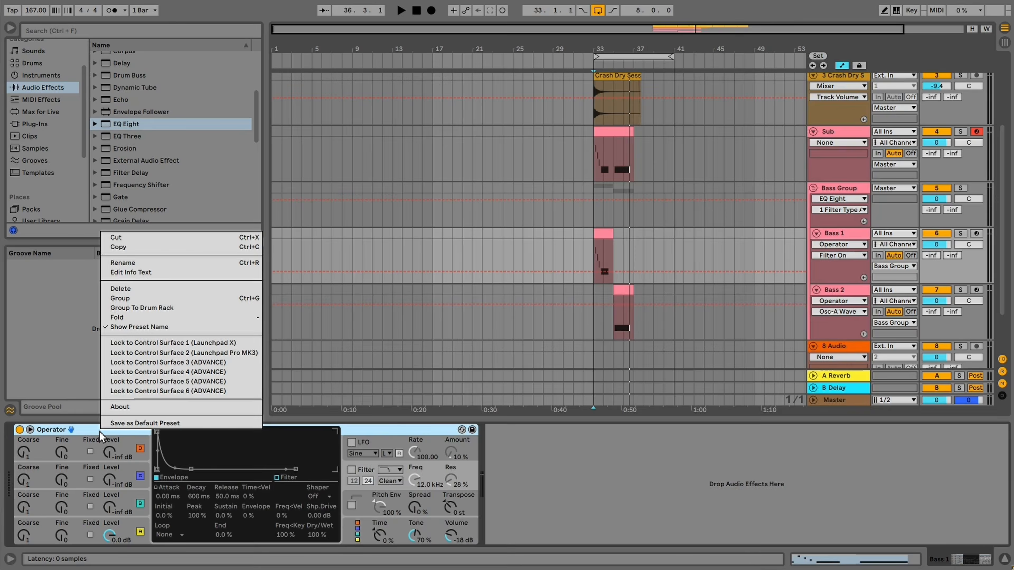
pyautogui.click(121, 299)
pyautogui.click(21, 472)
pyautogui.click(52, 461)
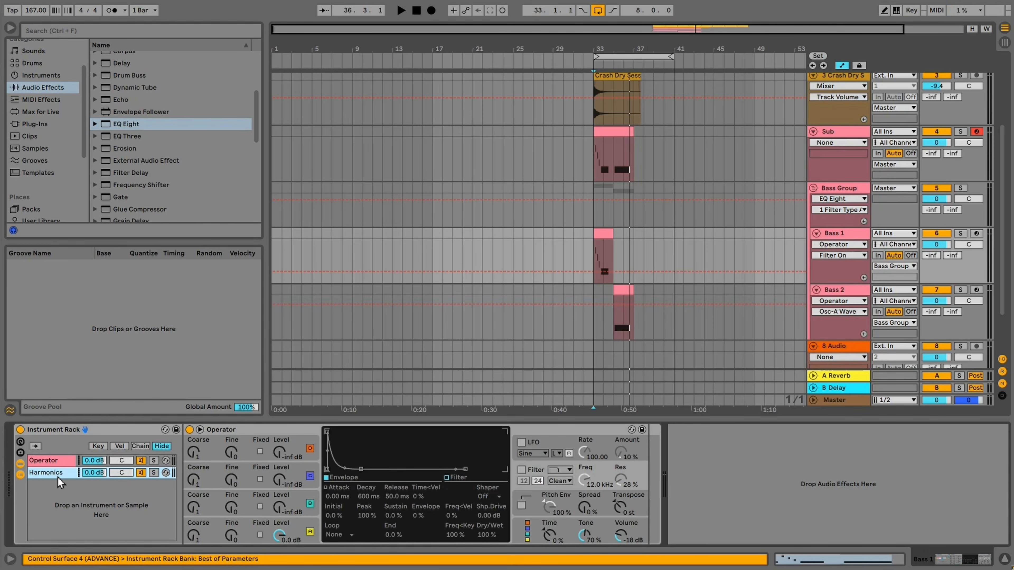
# Solo the Harmonics chain and set oscillator A of its Operator to the Sine waveform
pyautogui.click(154, 473)
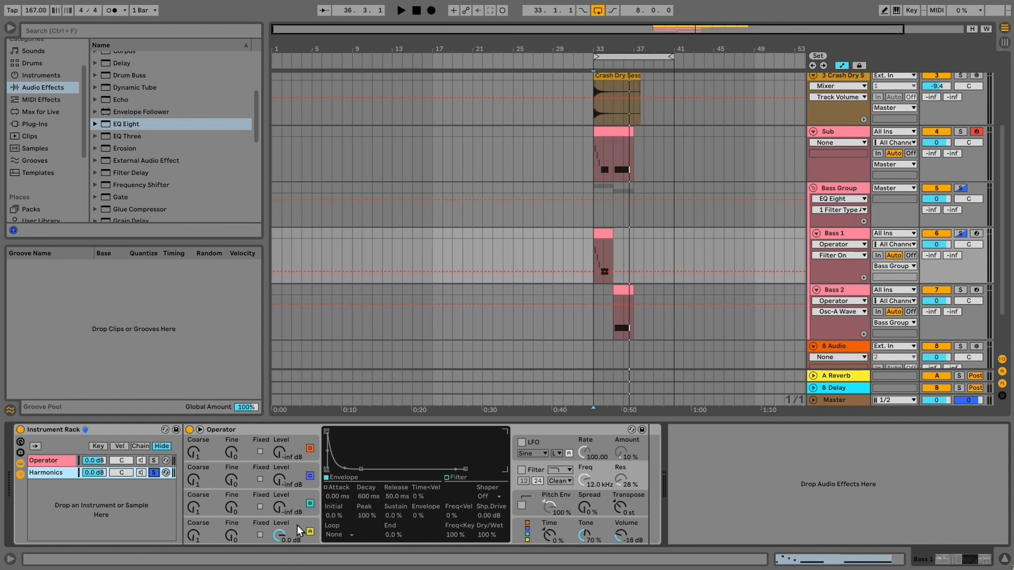
pyautogui.click(308, 538)
pyautogui.click(456, 494)
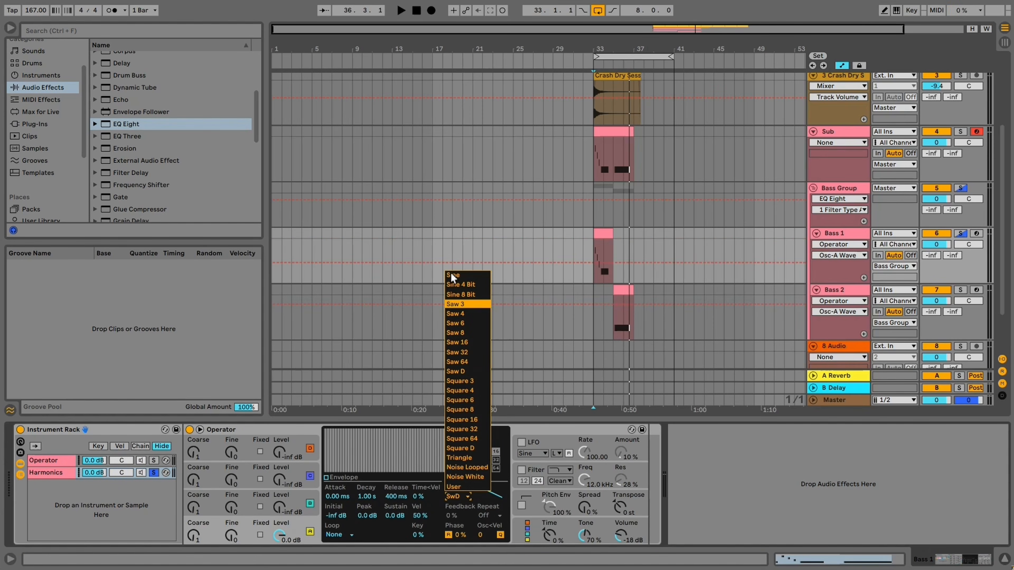
pyautogui.click(465, 276)
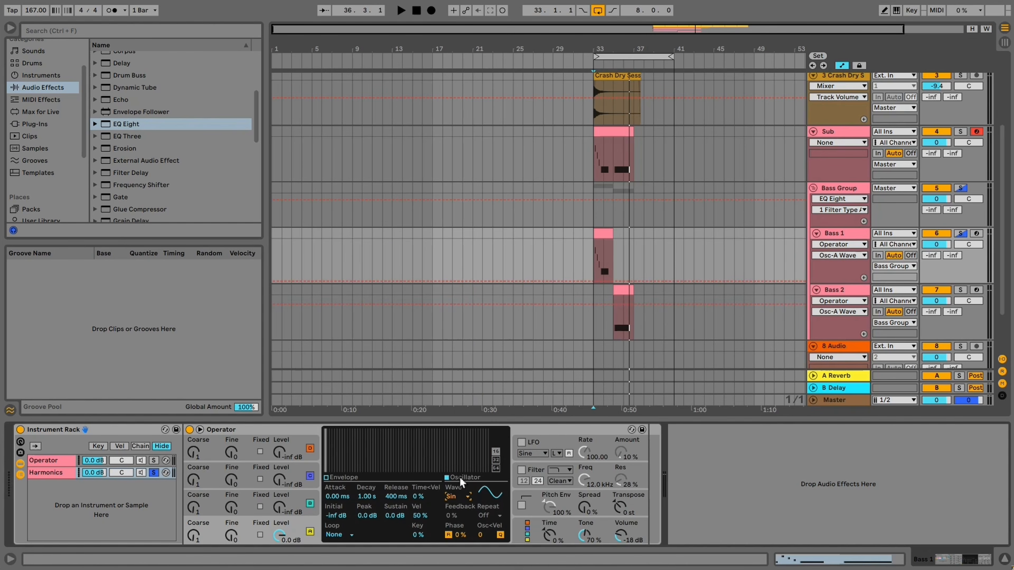
# Edit oscillator A's waveform with 16 partials, removing the fundamental and raising only harmonics 2, 4 and 6 to about half height, and play the loop
pyautogui.click(496, 451)
pyautogui.click(496, 453)
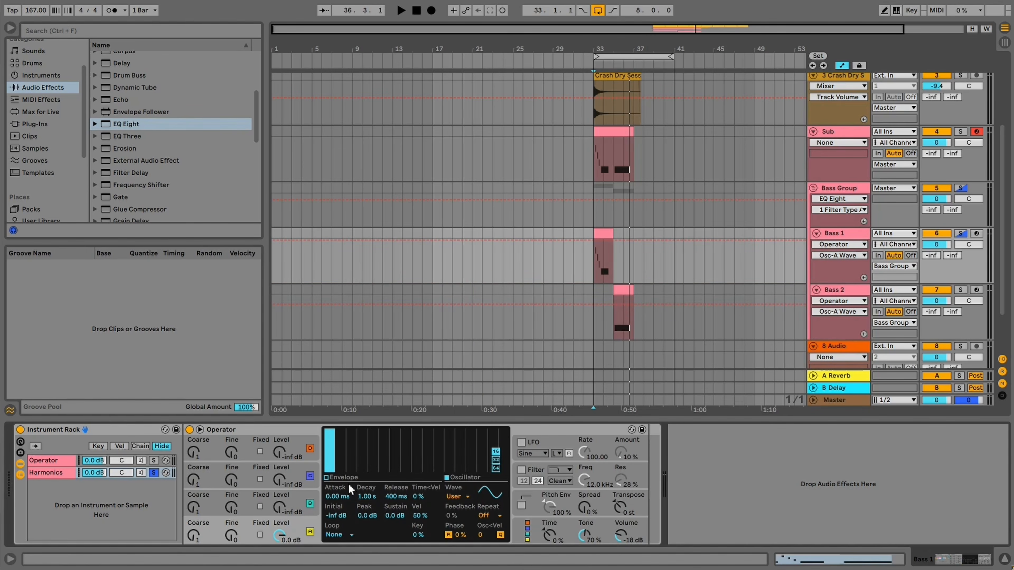
pyautogui.press('space')
pyautogui.click(344, 441)
pyautogui.moveTo(343, 441)
pyautogui.mouseDown()
pyautogui.moveTo(489, 440)
pyautogui.moveTo(351, 442)
pyautogui.moveTo(447, 444)
pyautogui.moveTo(494, 464)
pyautogui.moveTo(259, 498)
pyautogui.moveTo(575, 513)
pyautogui.mouseUp()
pyautogui.press('space')
pyautogui.click(340, 453)
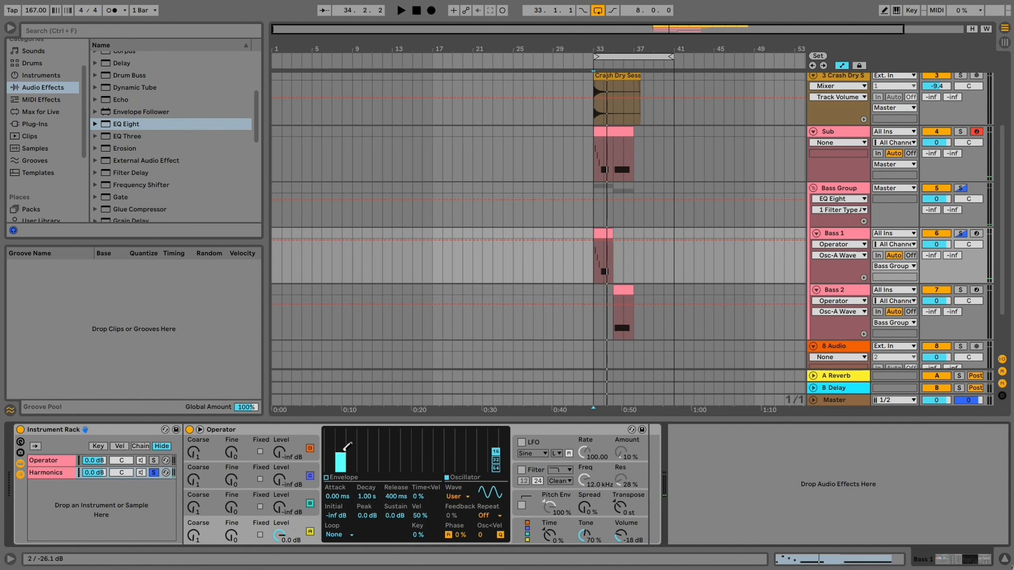
pyautogui.click(362, 451)
pyautogui.click(384, 454)
pyautogui.press('space')
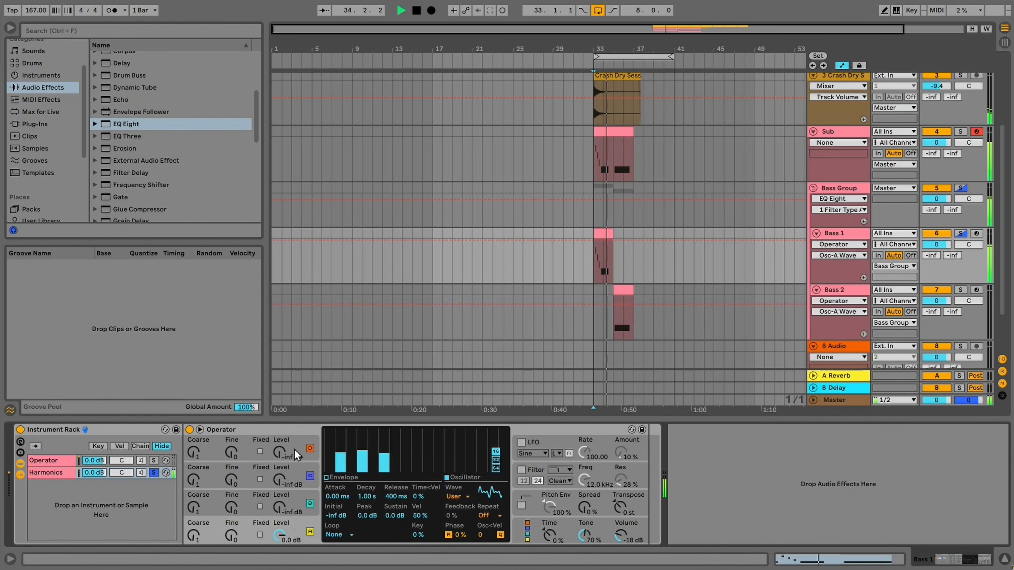
# Duplicate the Harmonics chain in Bass 1's Instrument Rack
pyautogui.click(60, 476)
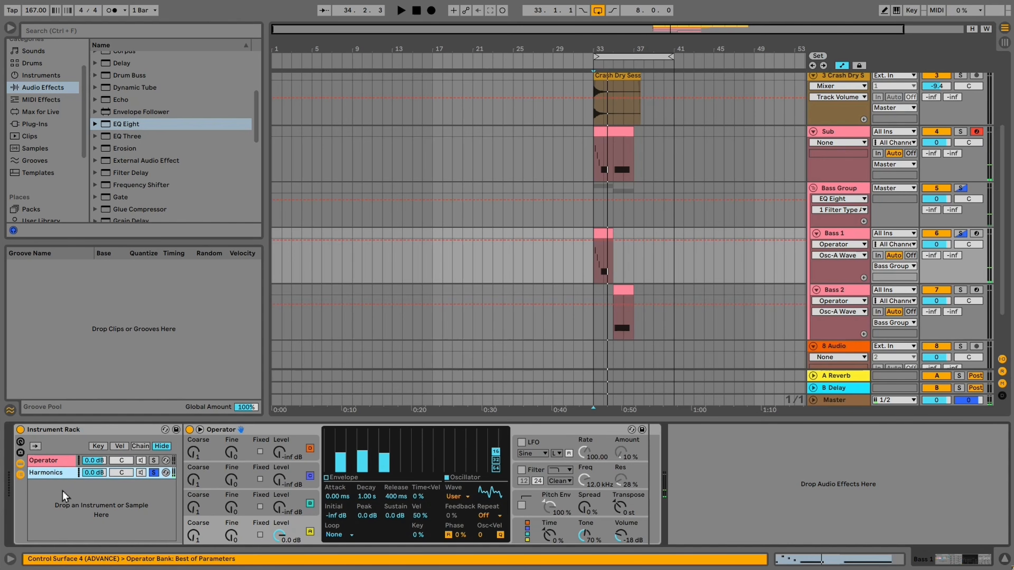
pyautogui.hotkey('ctrl', 'd')
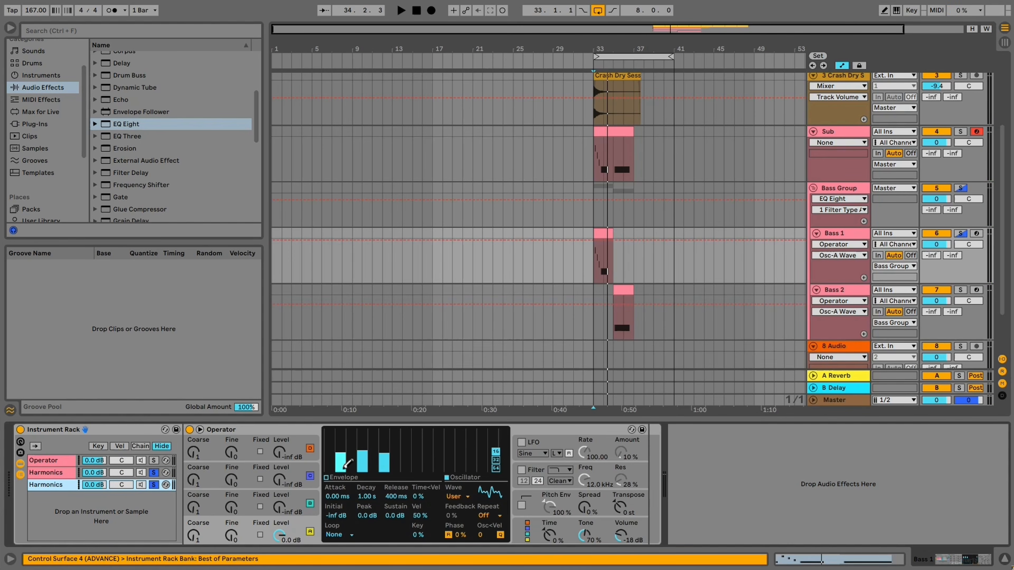
# In the duplicated Harmonics chain's oscillator A, remove partials 2, 4 and 6, raise partials 3, 5 and 7 to about half height, and play the loop
pyautogui.moveTo(337, 471); pyautogui.dragTo(404, 474)
pyautogui.click(352, 450)
pyautogui.click(374, 453)
pyautogui.click(396, 452)
pyautogui.press('space')
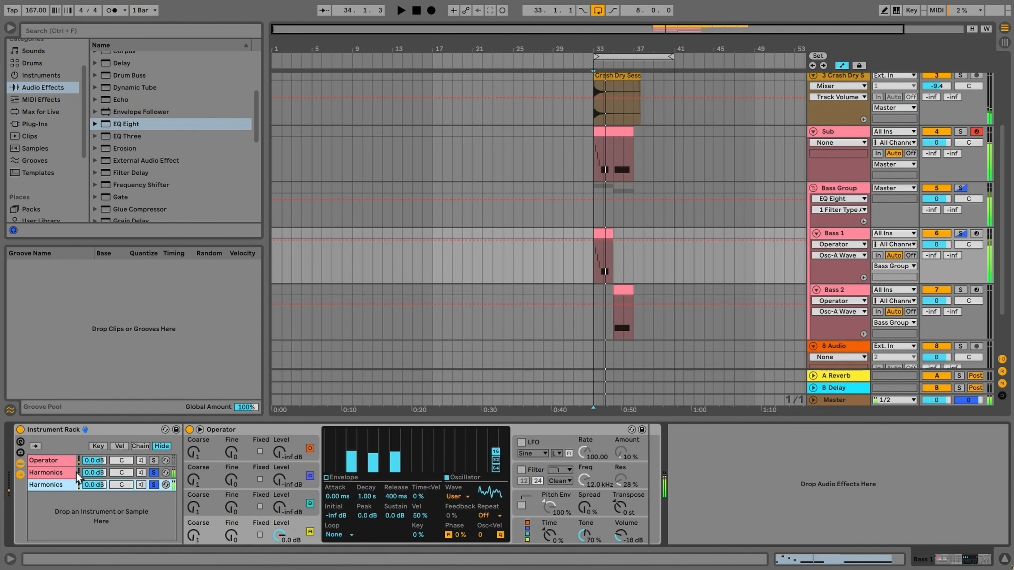
# Pan the first Harmonics chain to 50L and the second to 50R, and play the loop
pyautogui.click(58, 474)
pyautogui.click(54, 486)
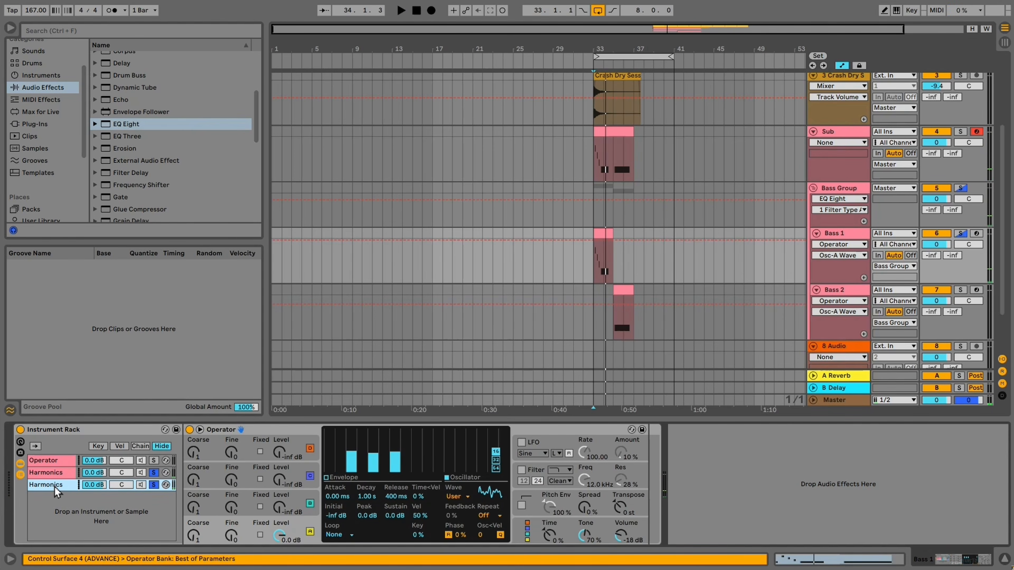
pyautogui.moveTo(125, 474); pyautogui.dragTo(127, 481)
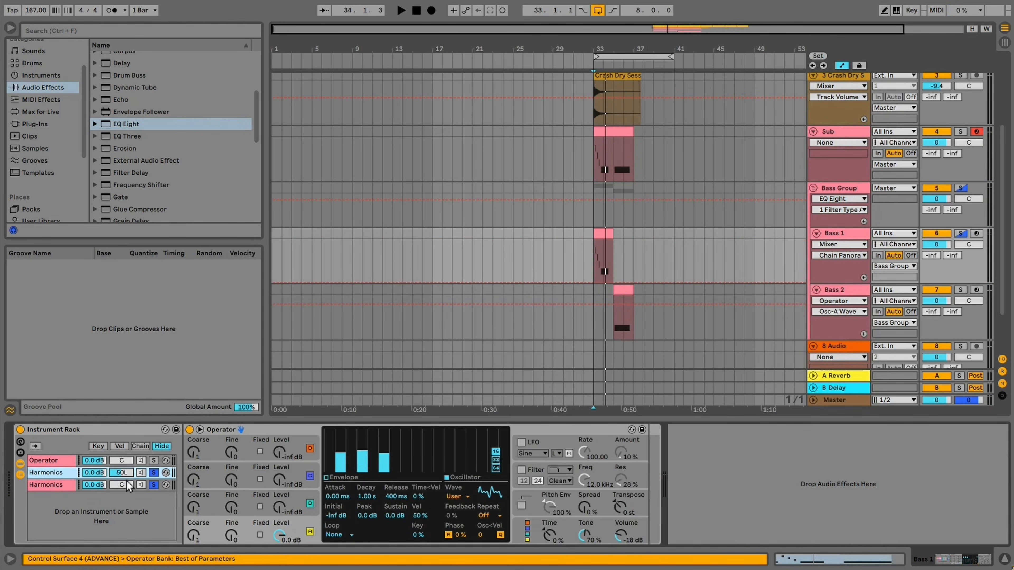
pyautogui.click(121, 485)
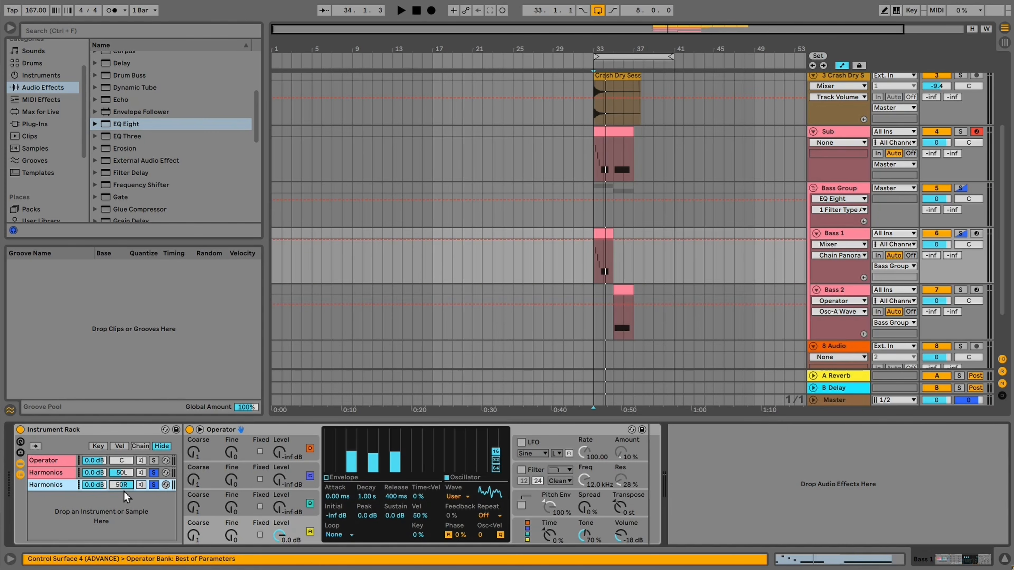
pyautogui.press('space')
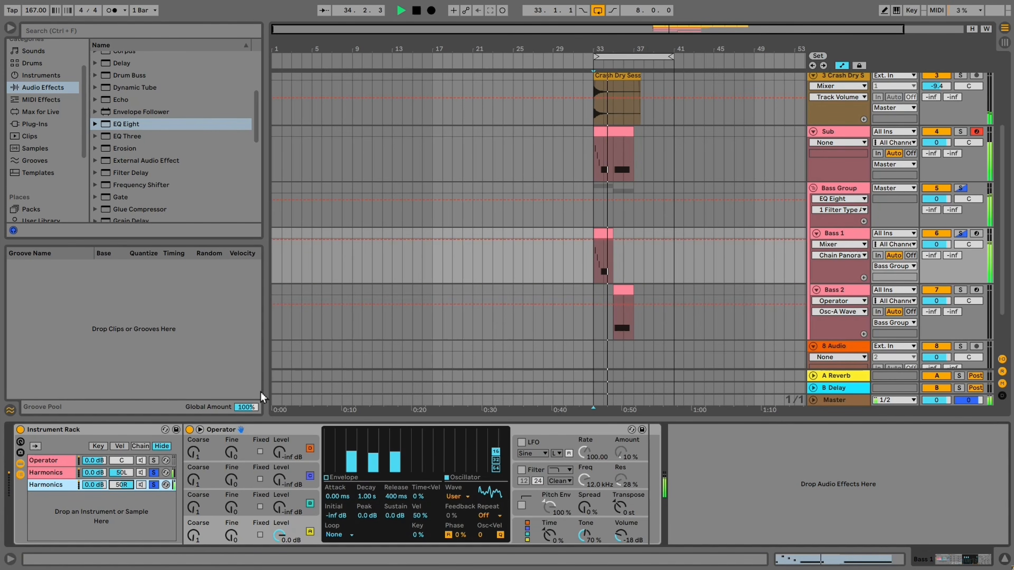
pyautogui.press('space')
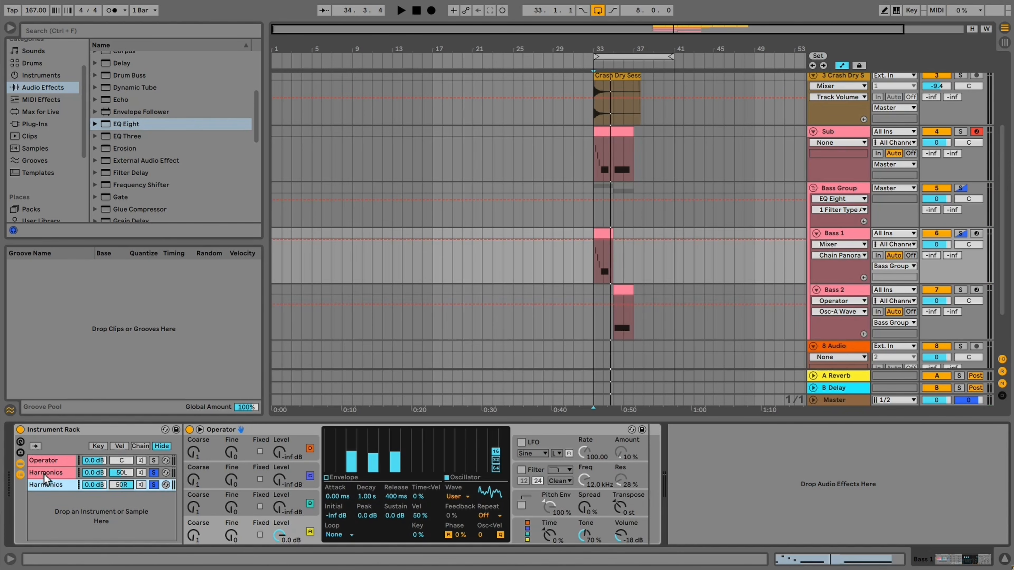
# Add an Auto Pan after Bass 1's Instrument Rack with 100% amount, a tempo-synced 1/16 rate and 0° phase
pyautogui.click(53, 473)
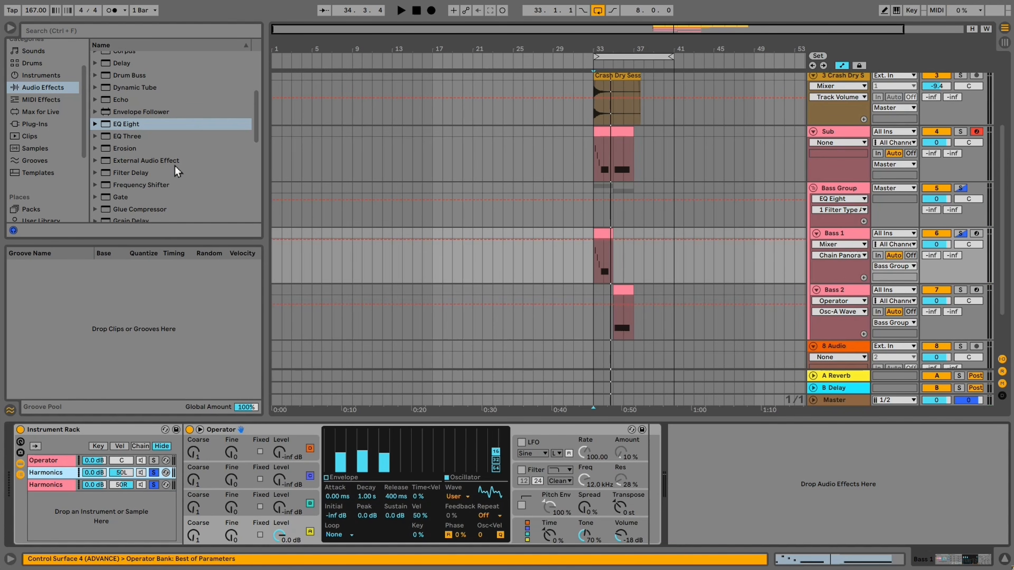
pyautogui.scroll(6, 176, 166)
pyautogui.click(126, 92)
pyautogui.moveTo(126, 93); pyautogui.dragTo(749, 484)
pyautogui.moveTo(691, 505); pyautogui.dragTo(691, 464)
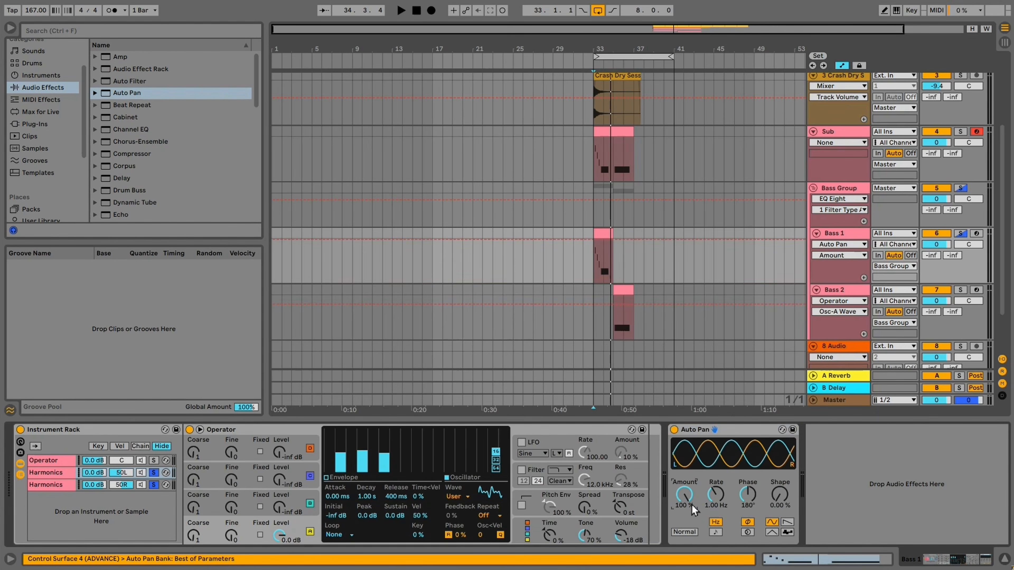
pyautogui.click(715, 533)
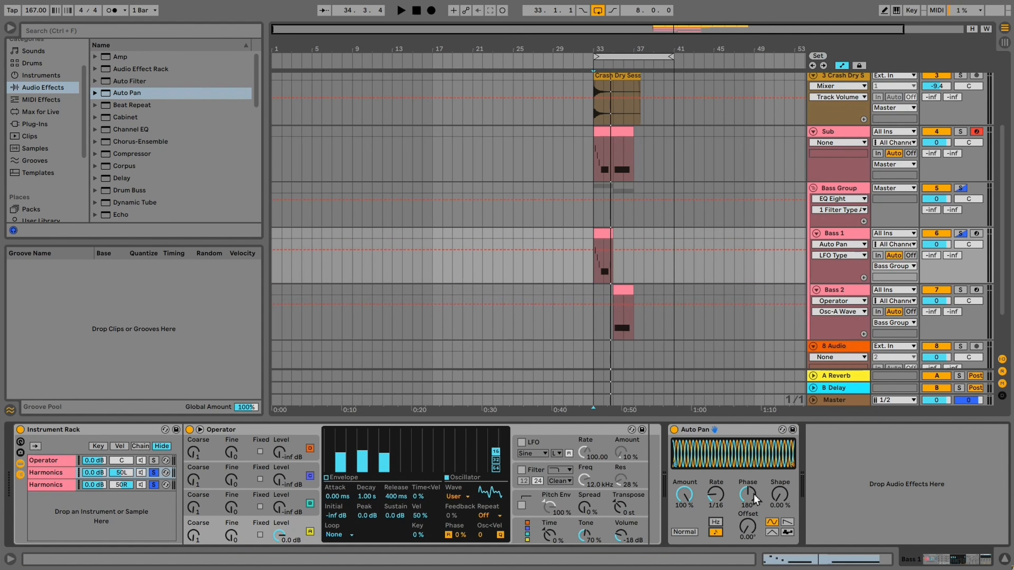
pyautogui.moveTo(744, 498); pyautogui.dragTo(744, 527)
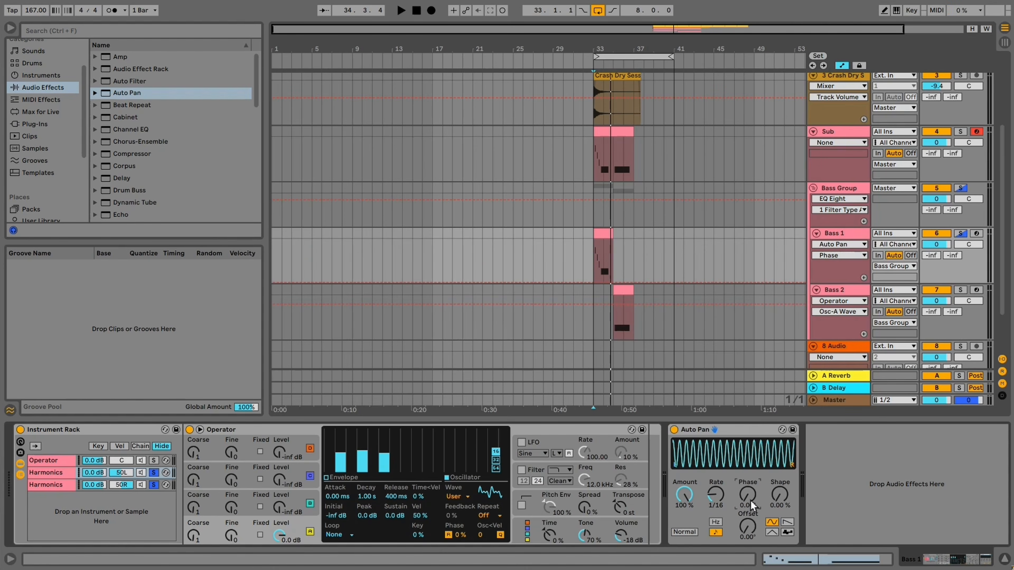
# Lower Auto Pan's amount to 78.6% while playing the loop
pyautogui.press('space')
pyautogui.moveTo(687, 498); pyautogui.dragTo(687, 512)
pyautogui.press('space')
pyautogui.press('space')
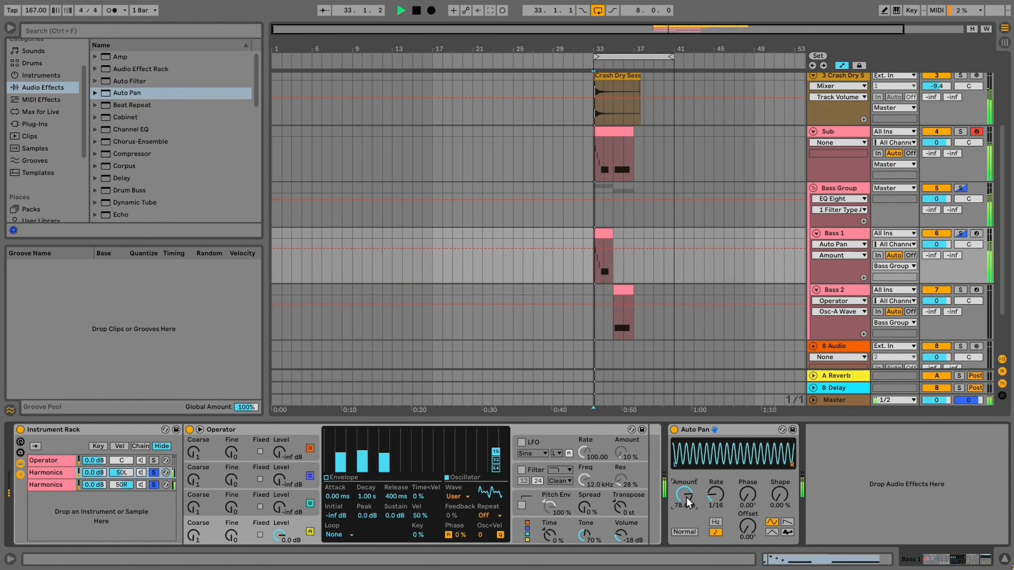
pyautogui.press('space')
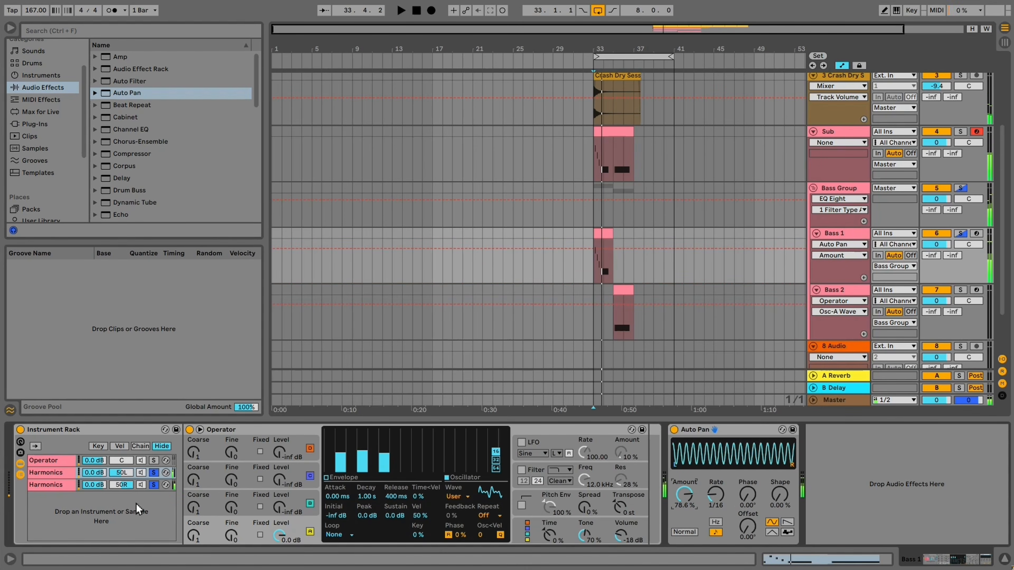
# Solo the Operator chain together with the Harmonics chains, play the loop, and rename the chain Saw
pyautogui.click(154, 464)
pyautogui.press('space')
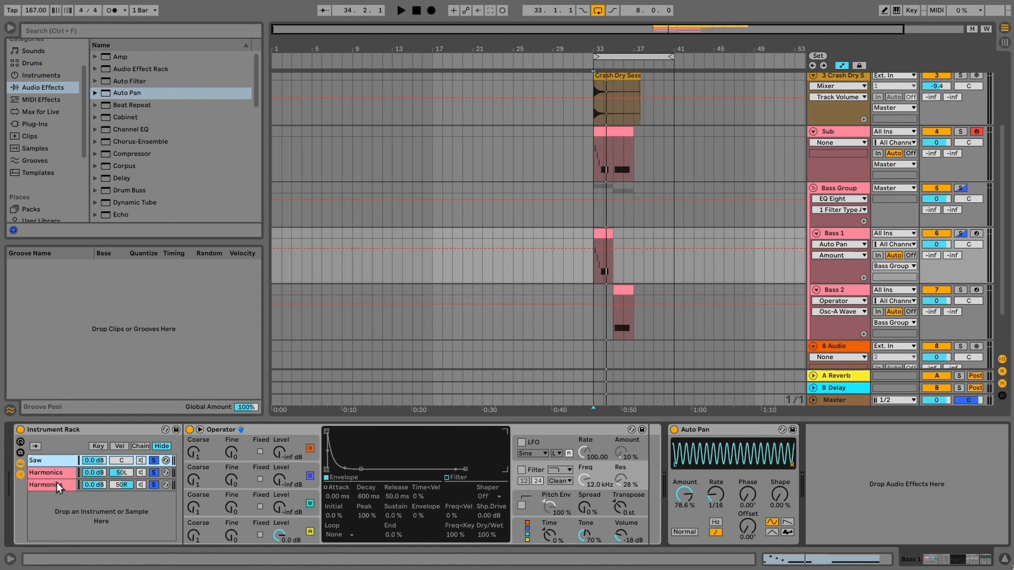
# Group the two Harmonics chains into a nested Instrument Rack and name the new chain Harmonics
pyautogui.click(55, 474)
pyautogui.keyDown('shift'); pyautogui.click(59, 484); pyautogui.keyUp('shift')
pyautogui.rightClick(60, 484)
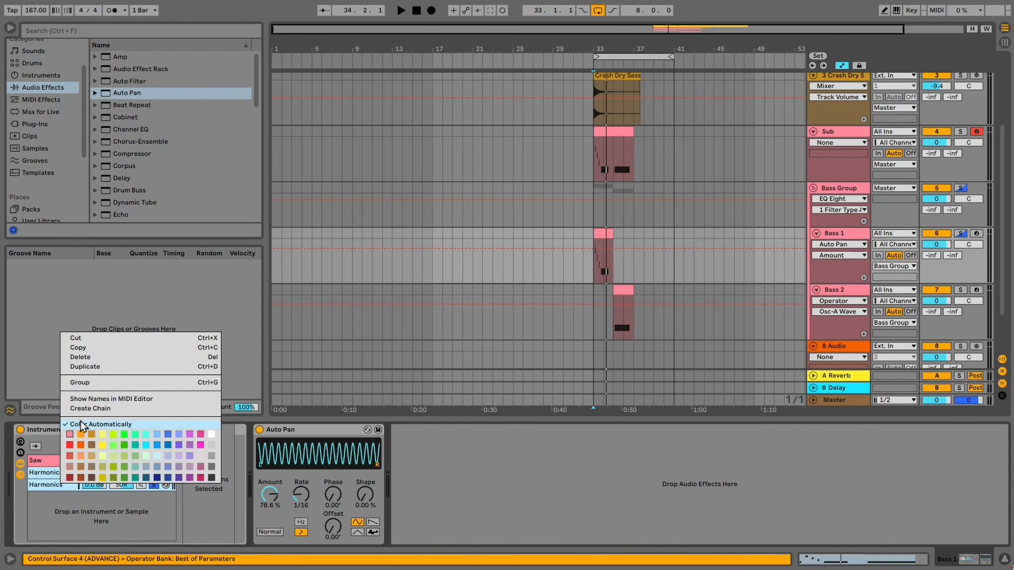
pyautogui.click(97, 383)
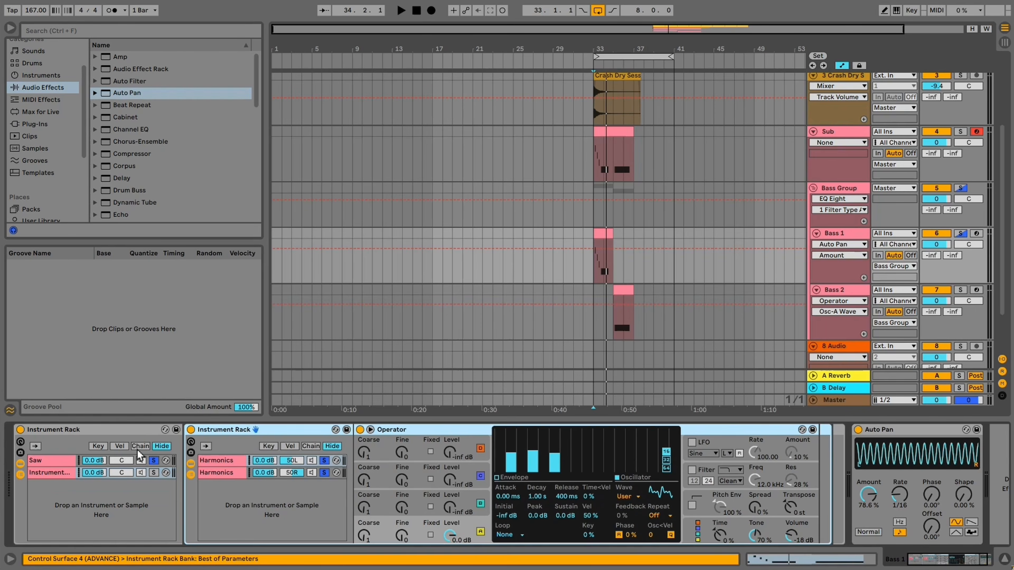
pyautogui.click(53, 476)
pyautogui.hotkey('ctrl', 'r')
pyautogui.write('Harmon')
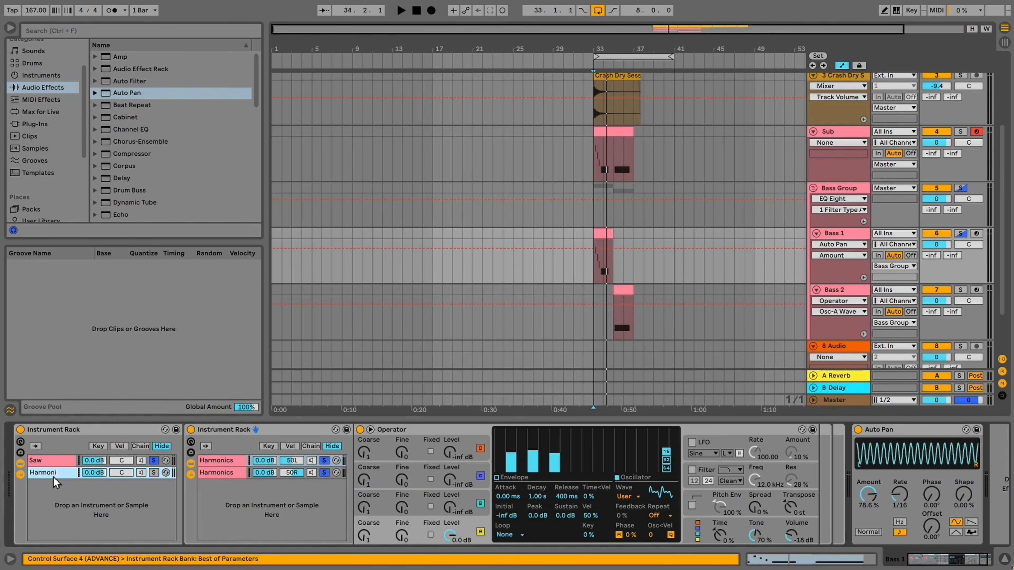
pyautogui.write('ics')
pyautogui.press('Return')
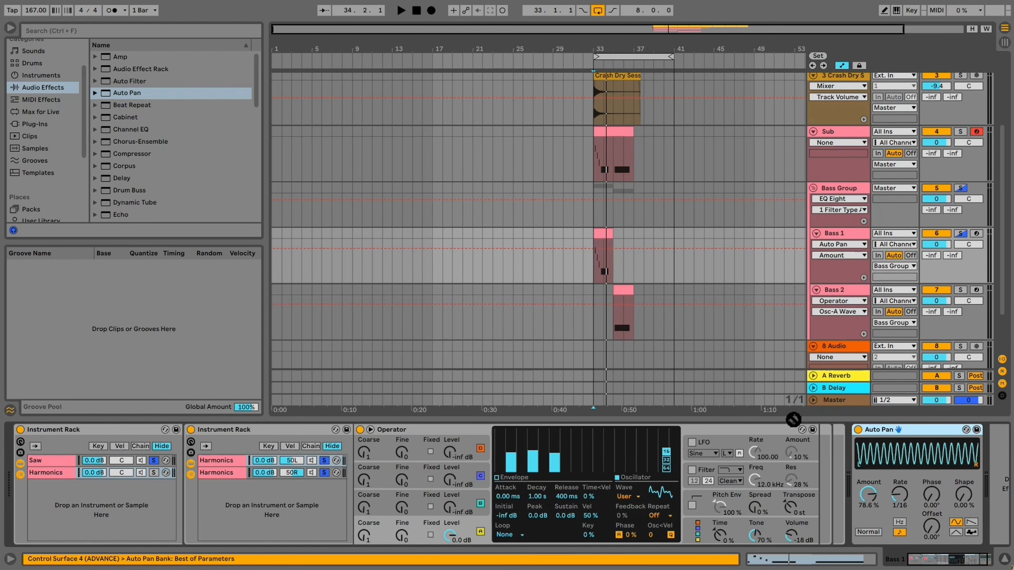
# Move Auto Pan into the grouped Harmonics chain, play the loop, and turn off the solo on both chains
pyautogui.click(48, 475)
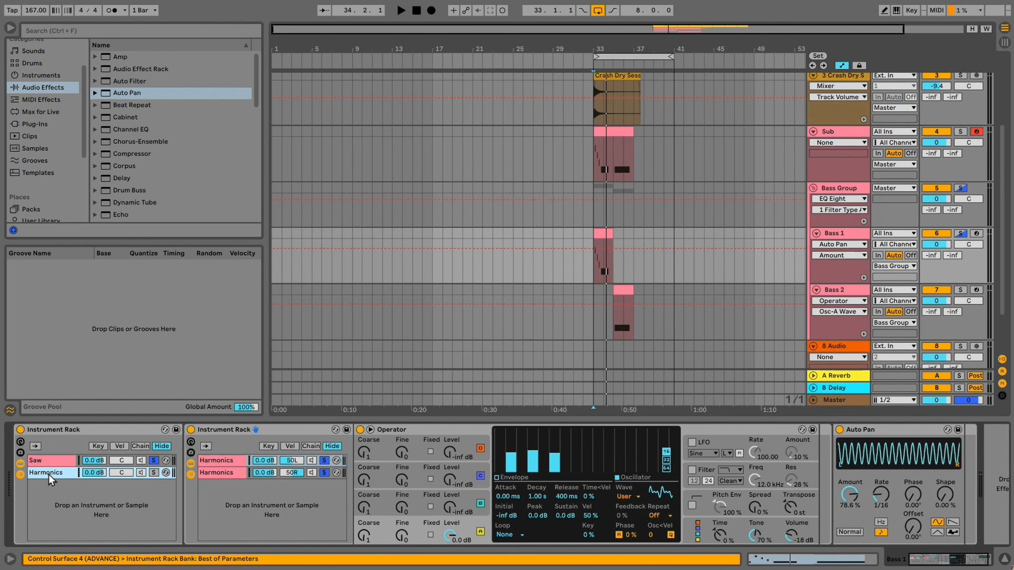
pyautogui.press('space')
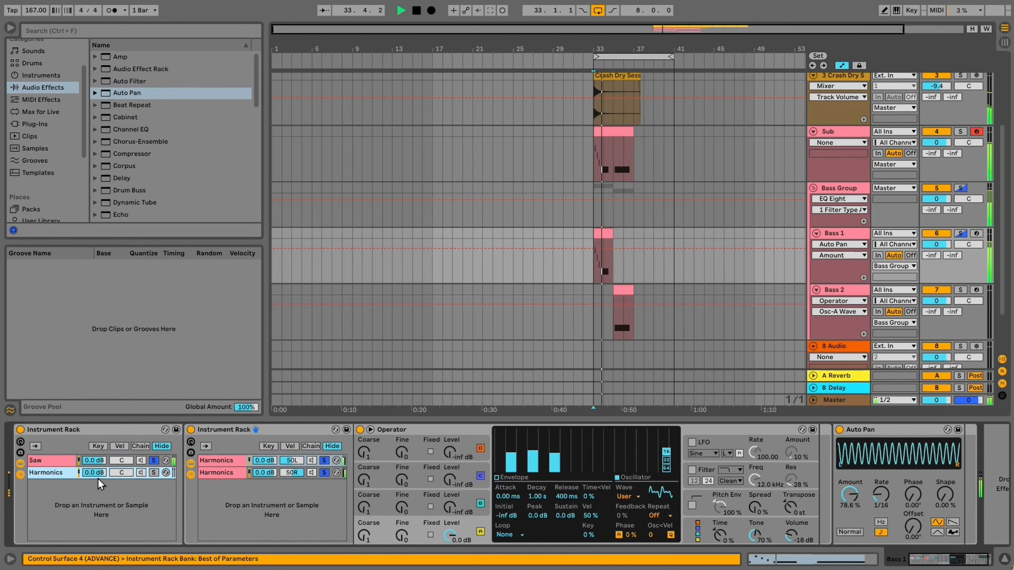
pyautogui.click(153, 461)
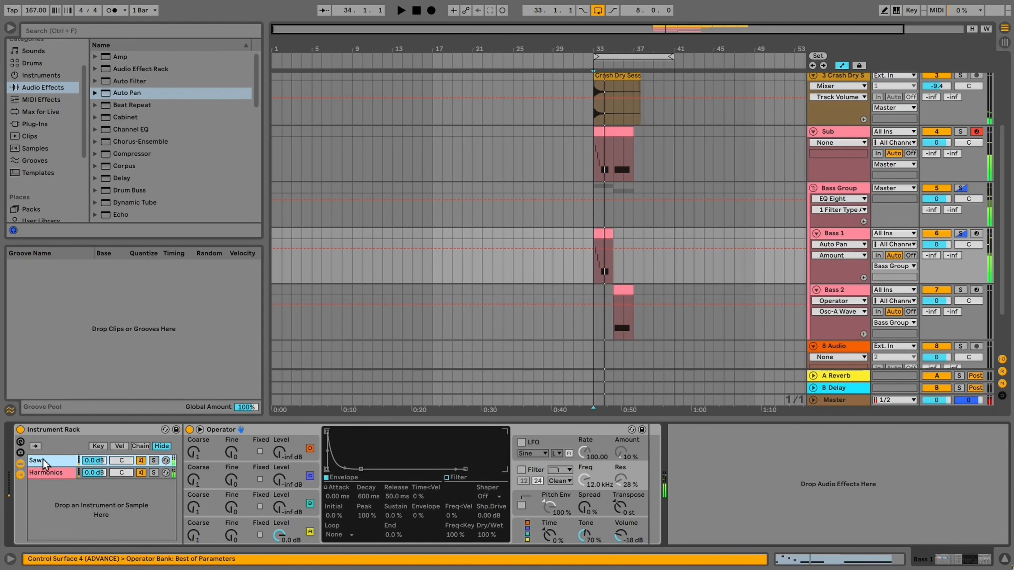
# Add an EQ Eight to the Saw chain, change its first filter's type and adjust the curve, and play the loop
pyautogui.scroll(-3, 140, 186)
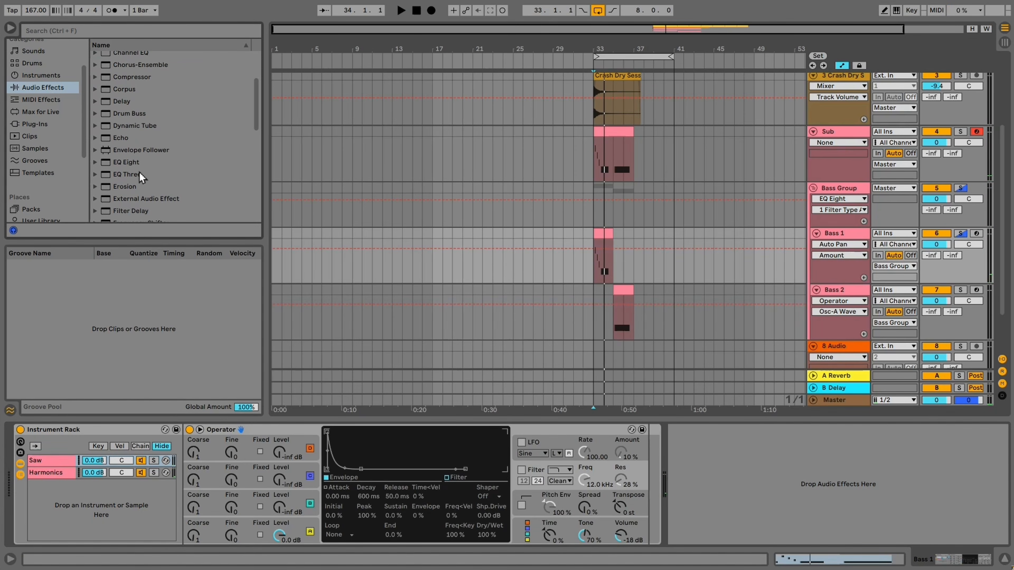
pyautogui.moveTo(127, 158); pyautogui.dragTo(39, 464)
pyautogui.click(696, 530)
pyautogui.click(706, 467)
pyautogui.moveTo(720, 488); pyautogui.dragTo(827, 509)
pyautogui.press('space')
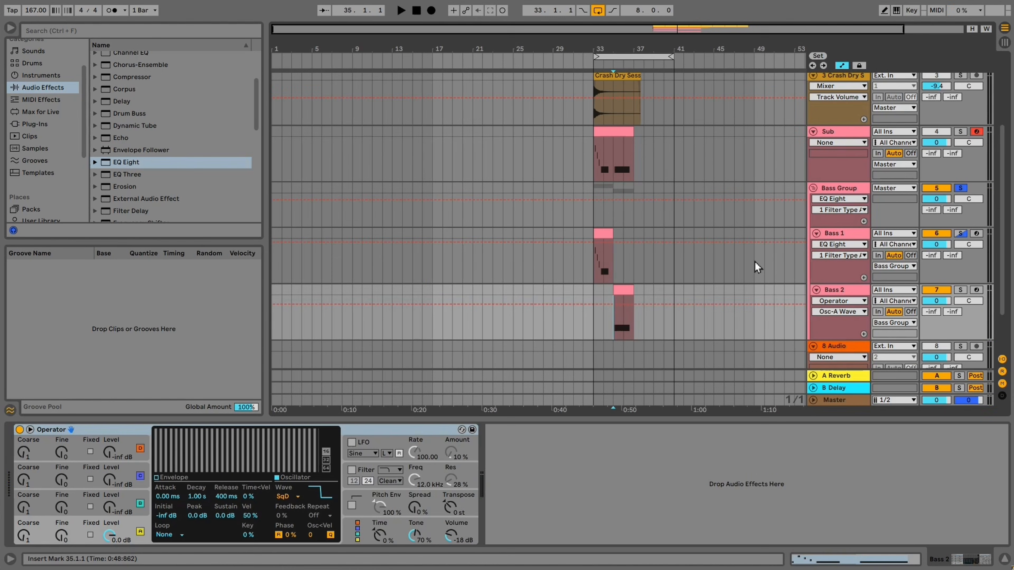
# Play Bass 2 from bar 35 and set the envelope sustain of its Operator's oscillator B to 0.0 dB
pyautogui.press('space')
pyautogui.press('space')
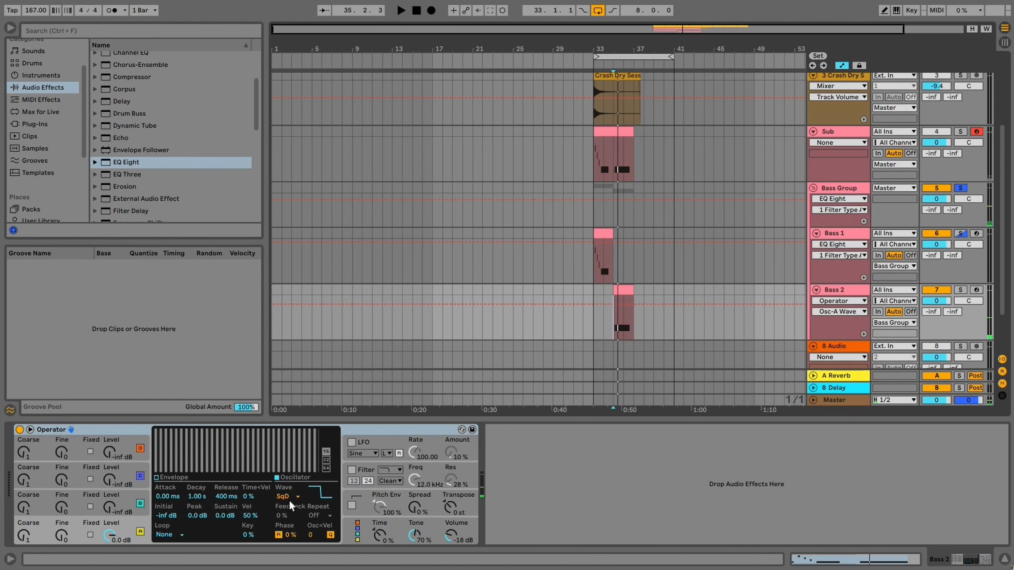
pyautogui.click(356, 530)
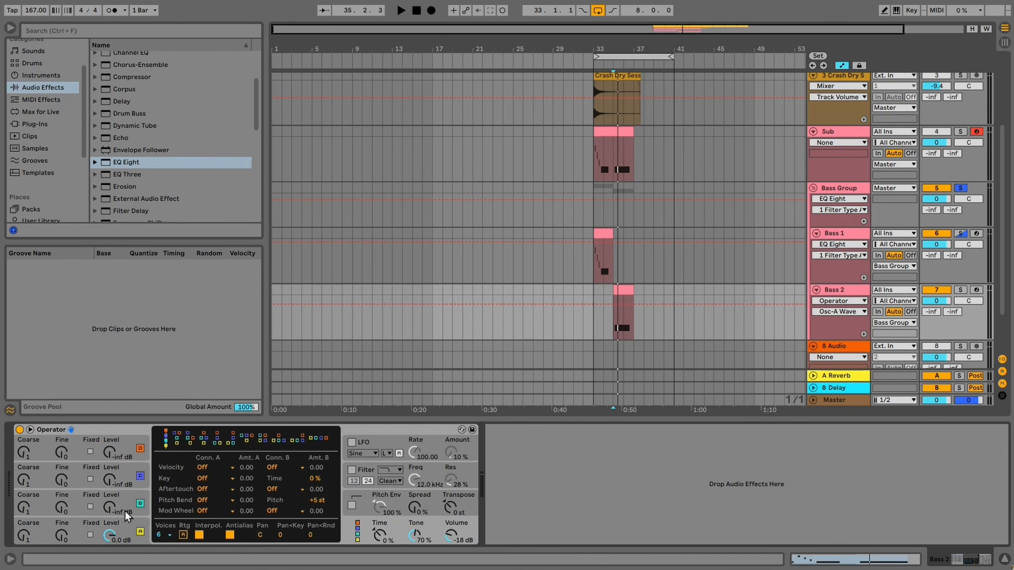
pyautogui.click(121, 498)
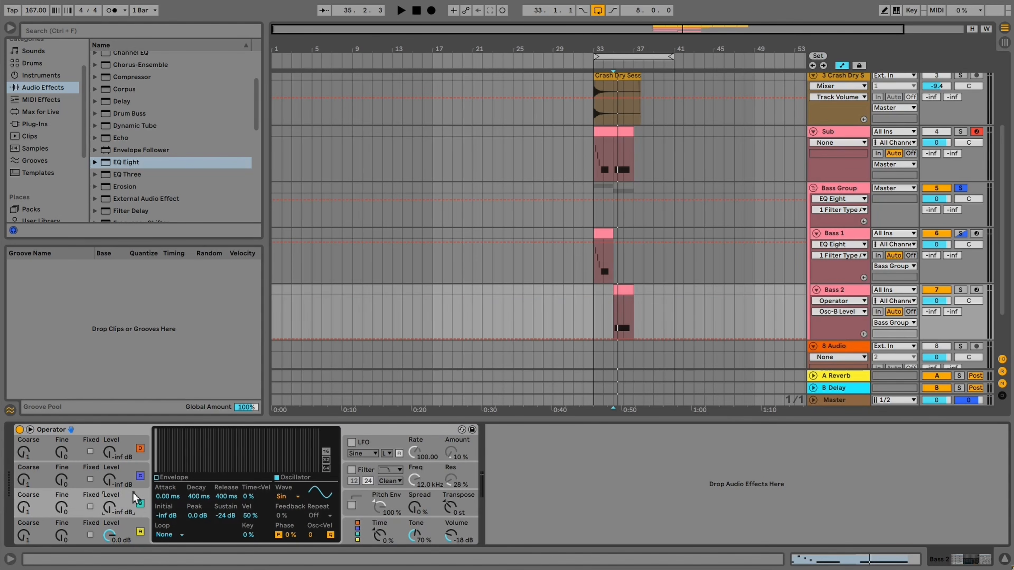
pyautogui.click(167, 480)
pyautogui.moveTo(226, 515); pyautogui.dragTo(229, 516)
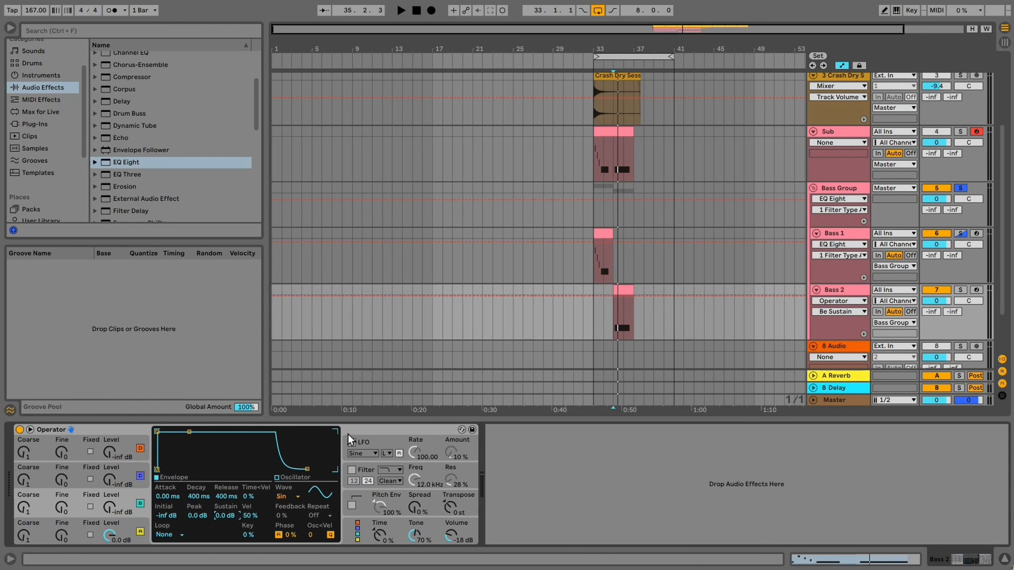
# Raise oscillator B's level to -8.6 dB while auditioning Bass 2
pyautogui.press('space')
pyautogui.press('space')
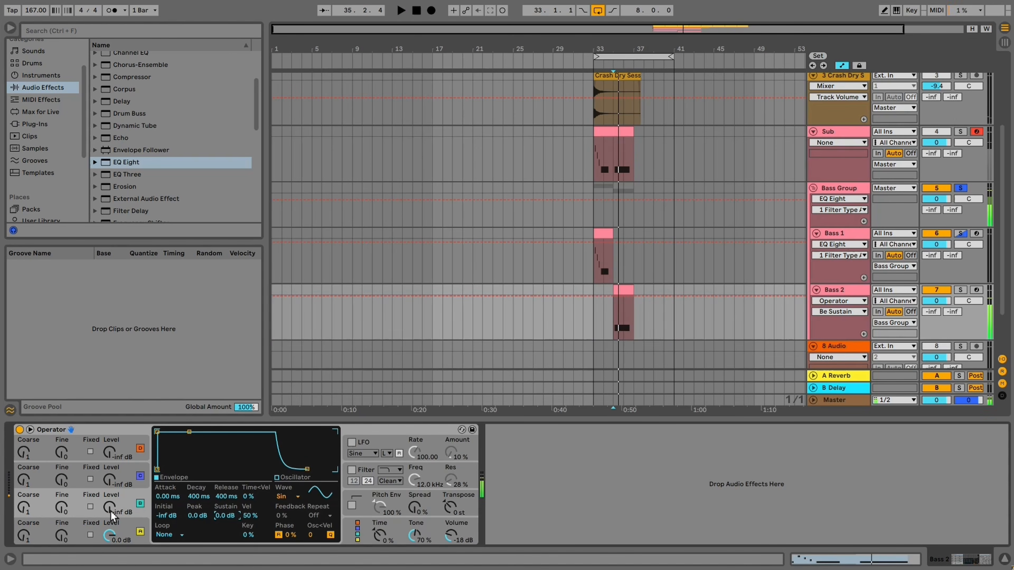
pyautogui.press('space')
pyautogui.moveTo(110, 511)
pyautogui.mouseDown()
pyautogui.moveTo(110, 481)
pyautogui.moveTo(109, 504)
pyautogui.mouseUp()
pyautogui.press('space')
pyautogui.press('space')
pyautogui.press('space')
pyautogui.press('space')
pyautogui.press('space')
# Tune oscillator B to a coarse value of 8 and a level of -18 dB while auditioning Bass 2
pyautogui.moveTo(25, 508); pyautogui.dragTo(25, 496)
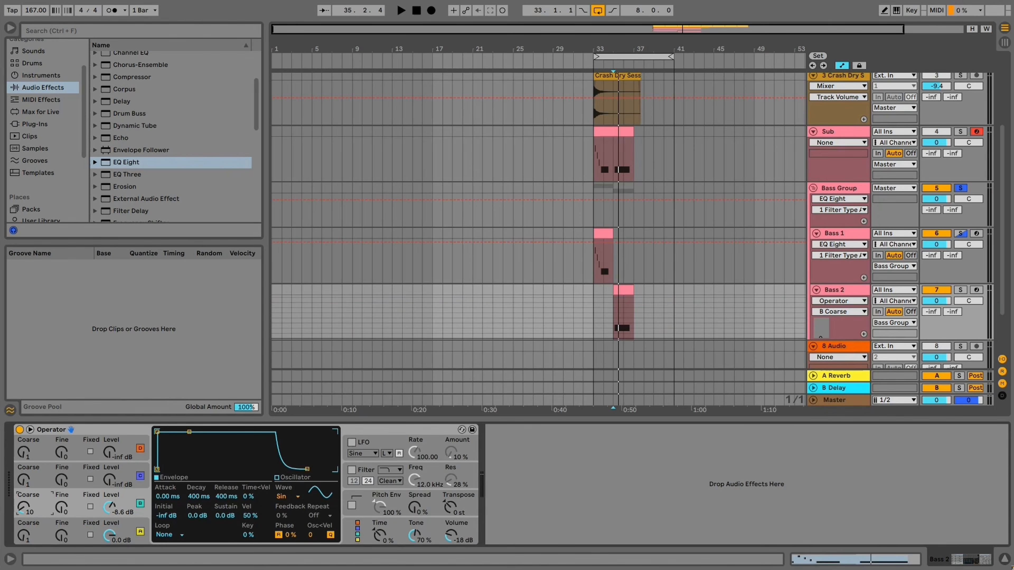
pyautogui.press('space')
pyautogui.moveTo(109, 507)
pyautogui.mouseDown()
pyautogui.moveTo(109, 519)
pyautogui.moveTo(109, 511)
pyautogui.mouseUp()
pyautogui.press('space')
pyautogui.press('space')
pyautogui.press('space')
pyautogui.press('space')
pyautogui.press('space')
pyautogui.press('space')
pyautogui.press('space')
# Enable the filter in Bass 2's Operator, set its frequency to 1.18 kHz and its envelope amount to 100%
pyautogui.click(355, 472)
pyautogui.press('space')
pyautogui.moveTo(418, 484); pyautogui.dragTo(418, 527)
pyautogui.moveTo(248, 515); pyautogui.dragTo(248, 479)
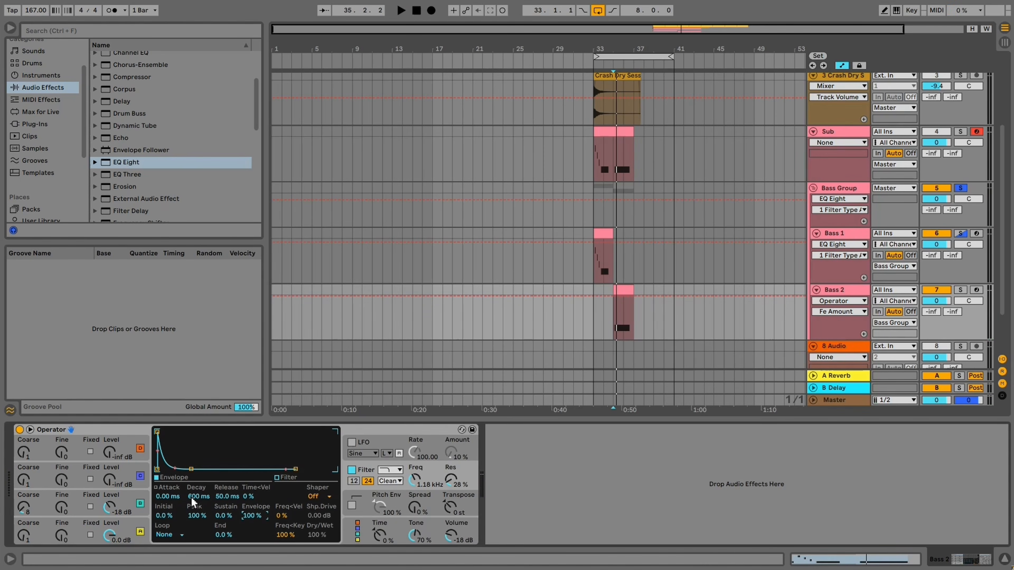
# Set the filter envelope's attack to 441 ms and its decay slope to -6.9% while auditioning Bass 2
pyautogui.moveTo(168, 499); pyautogui.dragTo(169, 469)
pyautogui.press('space')
pyautogui.press('space')
pyautogui.press('space')
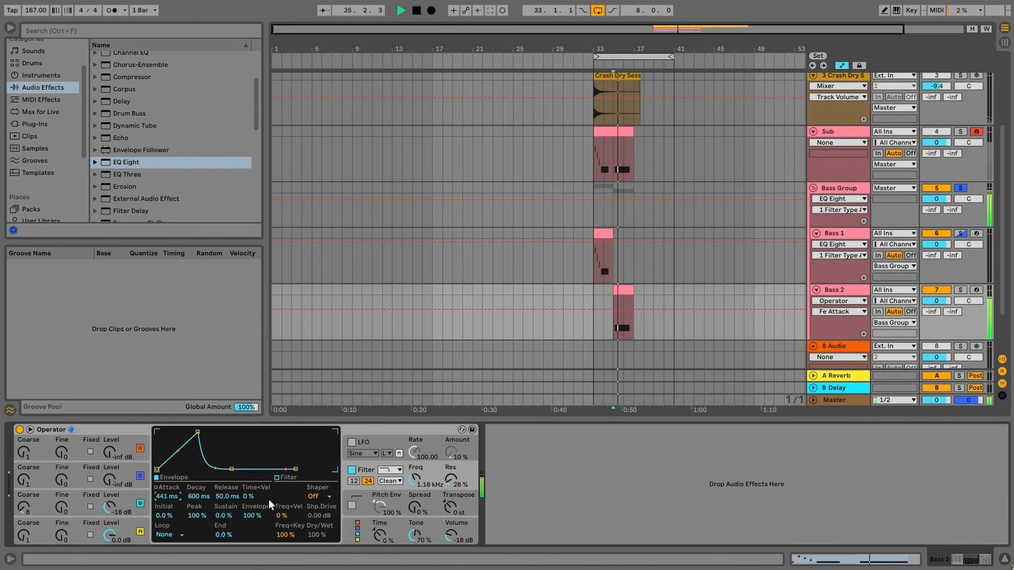
pyautogui.moveTo(216, 468); pyautogui.dragTo(215, 450)
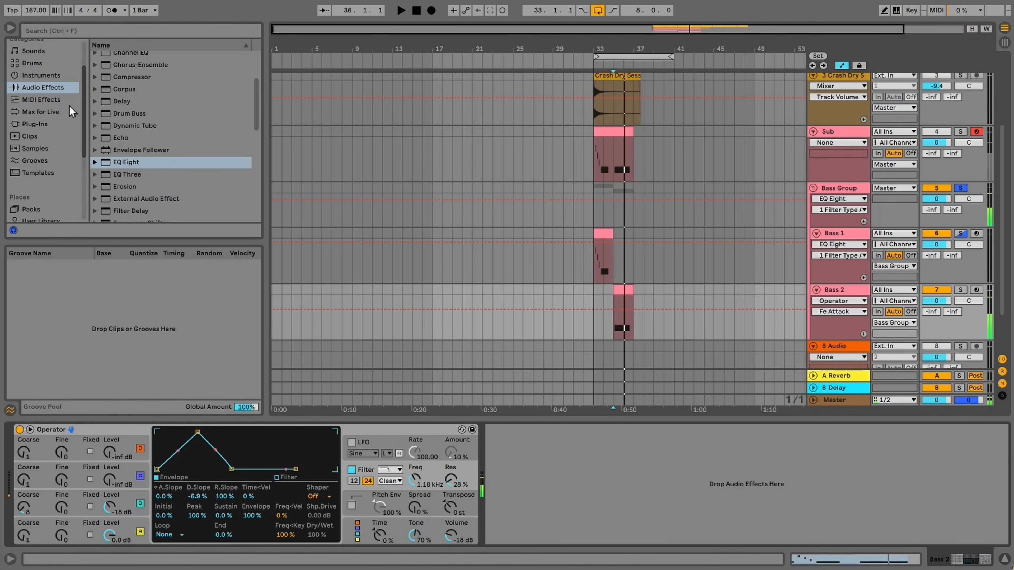
# Add a Hybrid Reverb after Bass 2's Operator, set its Blend to 100/0, and play the bass
pyautogui.moveTo(255, 113); pyautogui.dragTo(244, 141)
pyautogui.moveTo(117, 193); pyautogui.dragTo(600, 468)
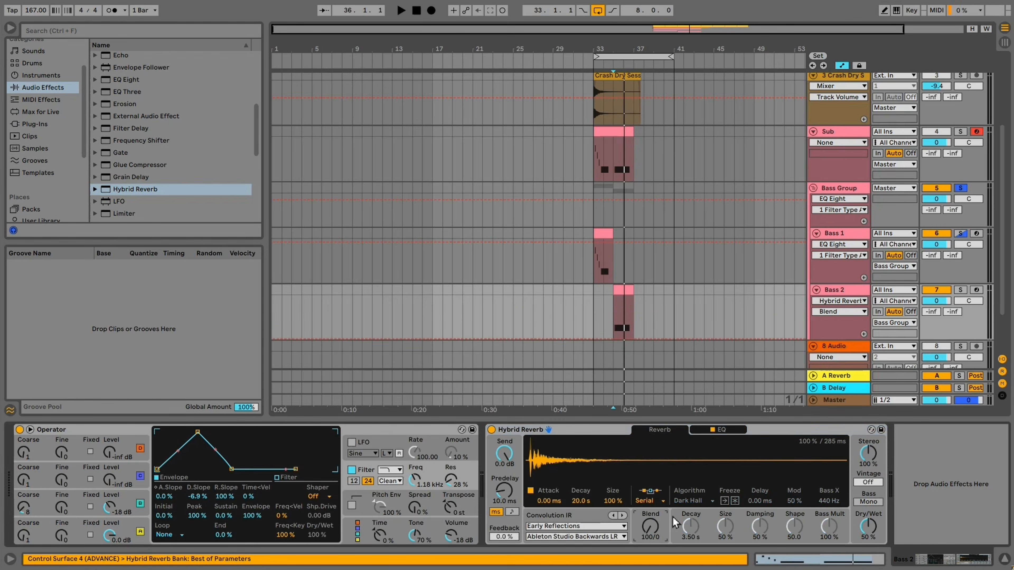
pyautogui.press('space')
pyautogui.press('space')
# Add the Vintage Tape Channel rack from the Distortion audio effect racks between Bass 2's Operator and Hybrid Reverb
pyautogui.moveTo(257, 128); pyautogui.dragTo(252, 72)
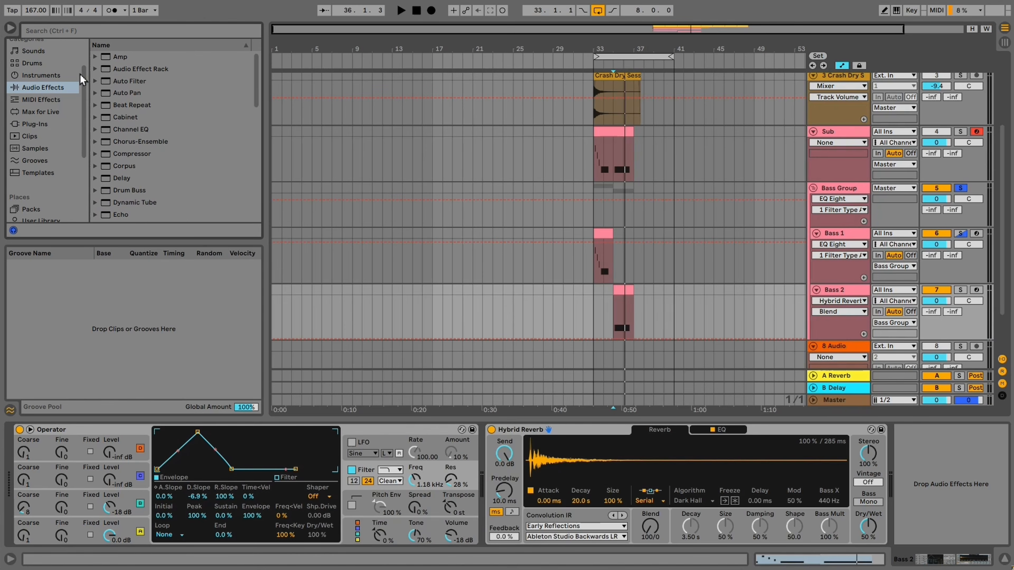
pyautogui.click(96, 68)
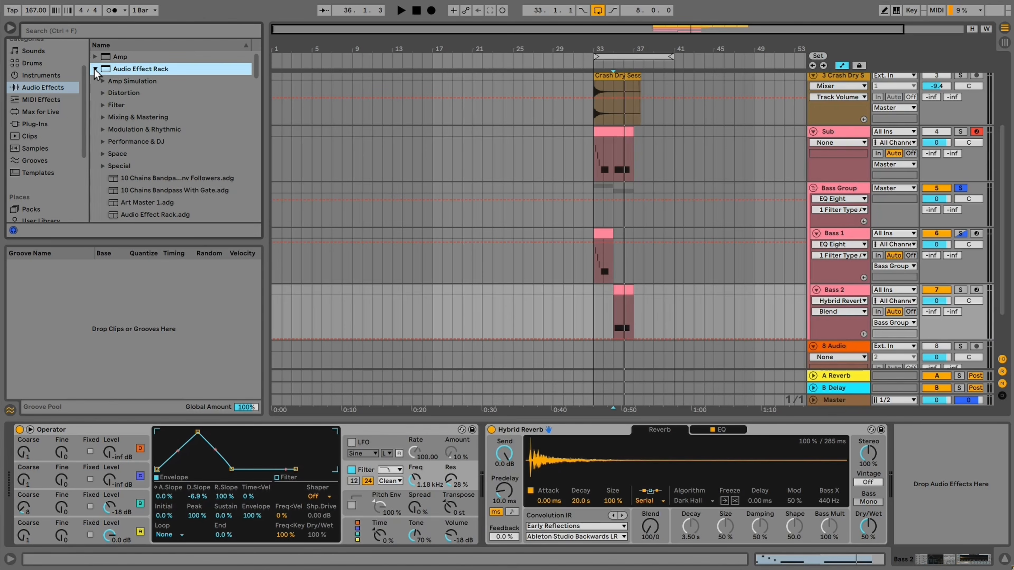
pyautogui.click(102, 94)
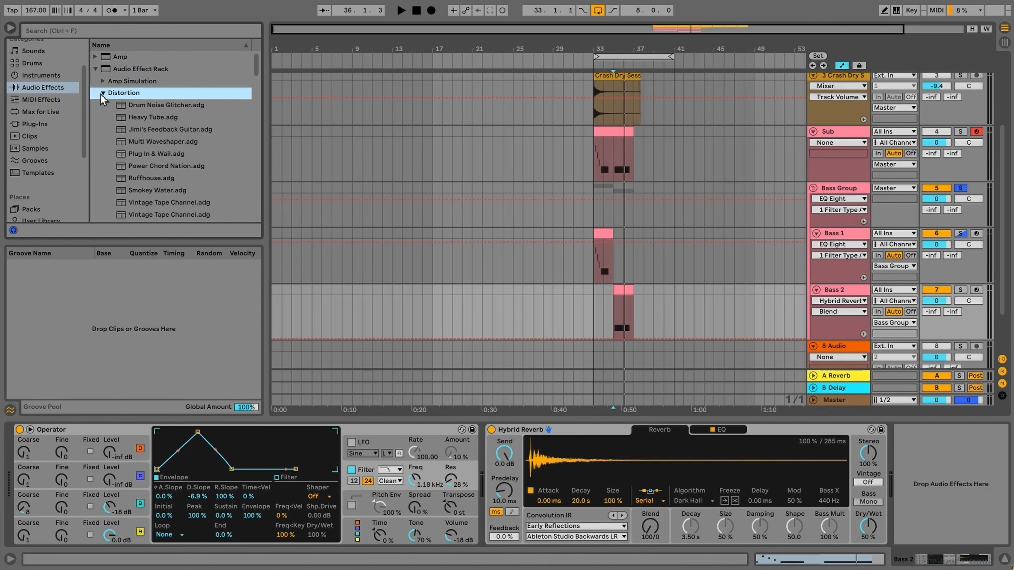
pyautogui.scroll(-3, 172, 125)
pyautogui.moveTo(160, 176); pyautogui.dragTo(564, 467)
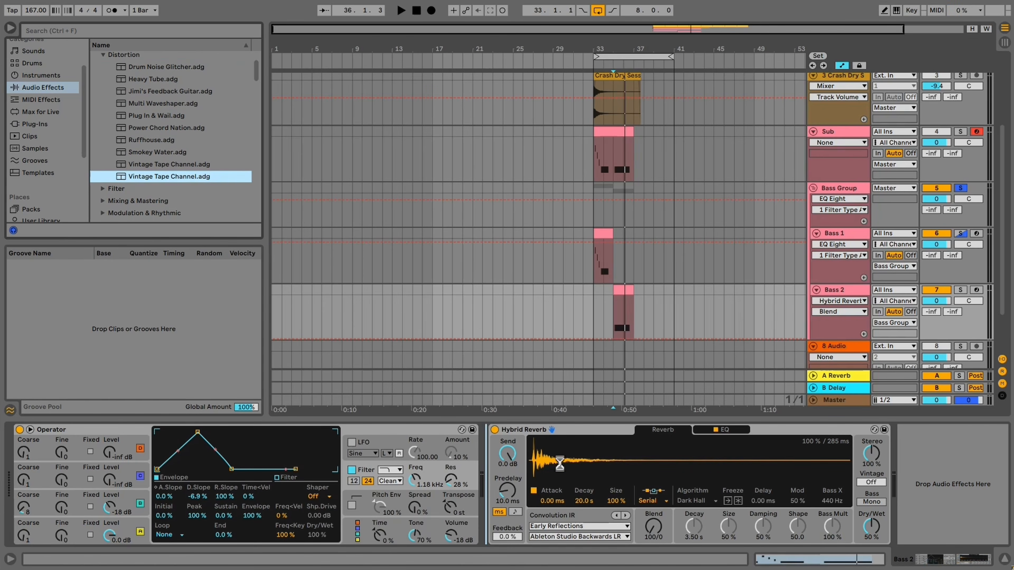
# Play Bass 2 while trying the Vintage Tape Channel's macro variations and settle on the Horn variation
pyautogui.press('space')
pyautogui.click(571, 466)
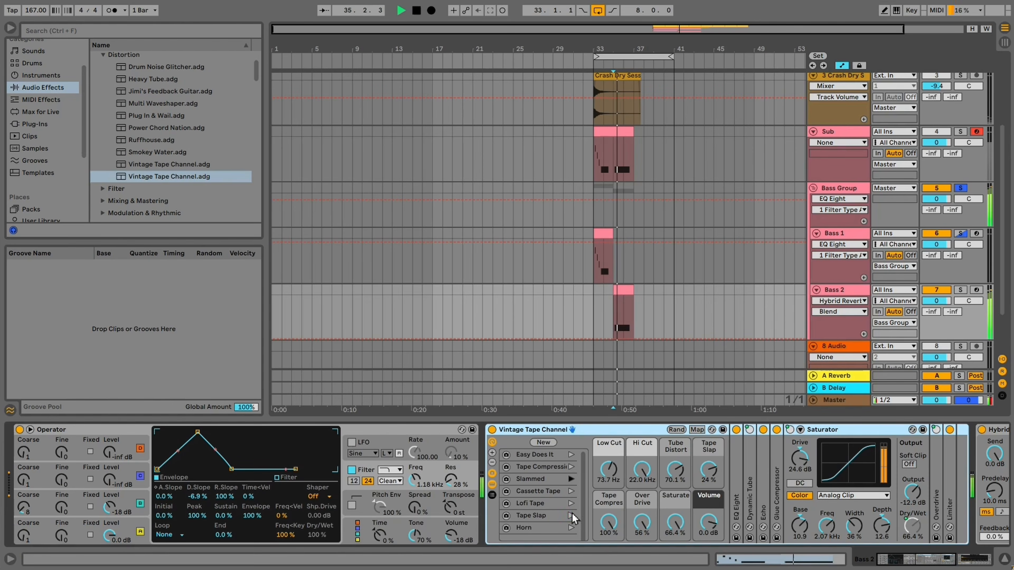
pyautogui.click(571, 528)
pyautogui.press('space')
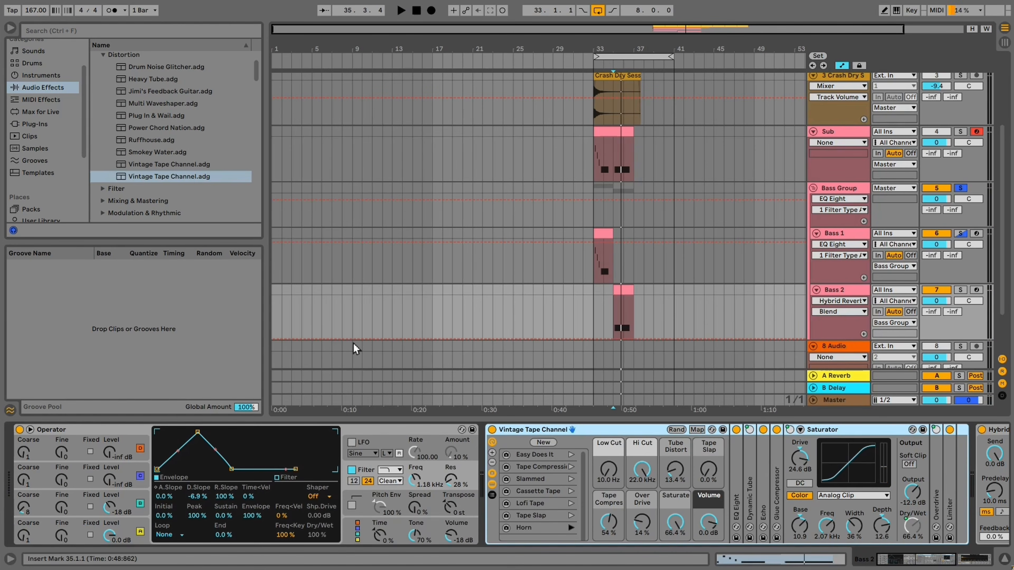
# Insert an Echo between Bass 2's Operator and the Vintage Tape Channel rack
pyautogui.scroll(3, 160, 82)
pyautogui.click(95, 69)
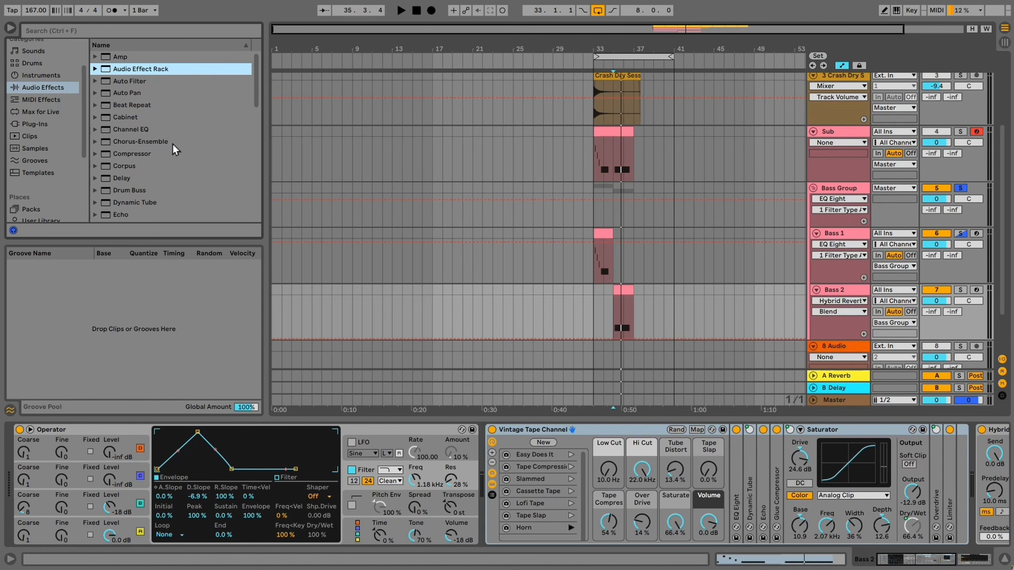
pyautogui.scroll(-2, 161, 174)
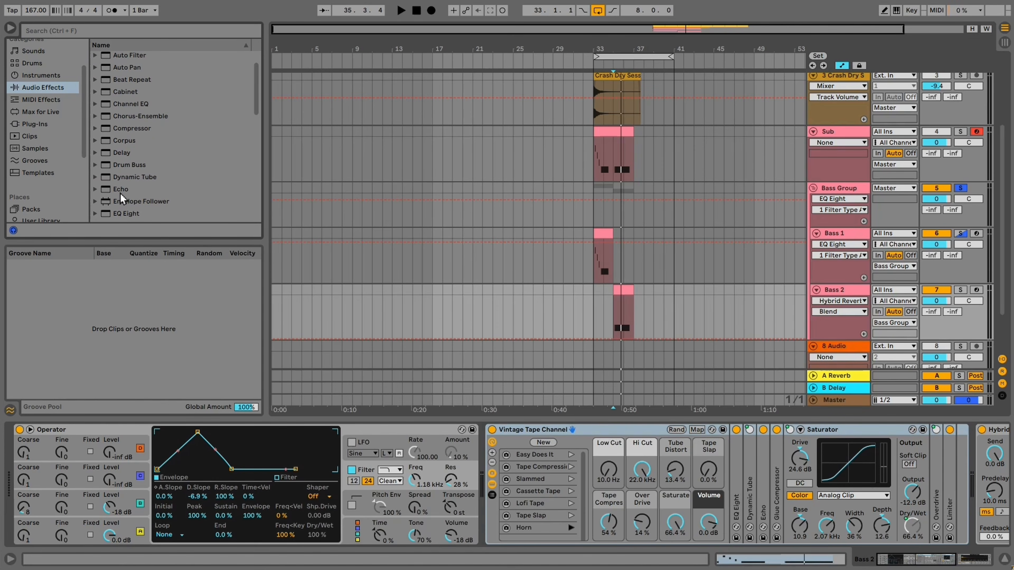
pyautogui.moveTo(119, 190); pyautogui.dragTo(478, 457)
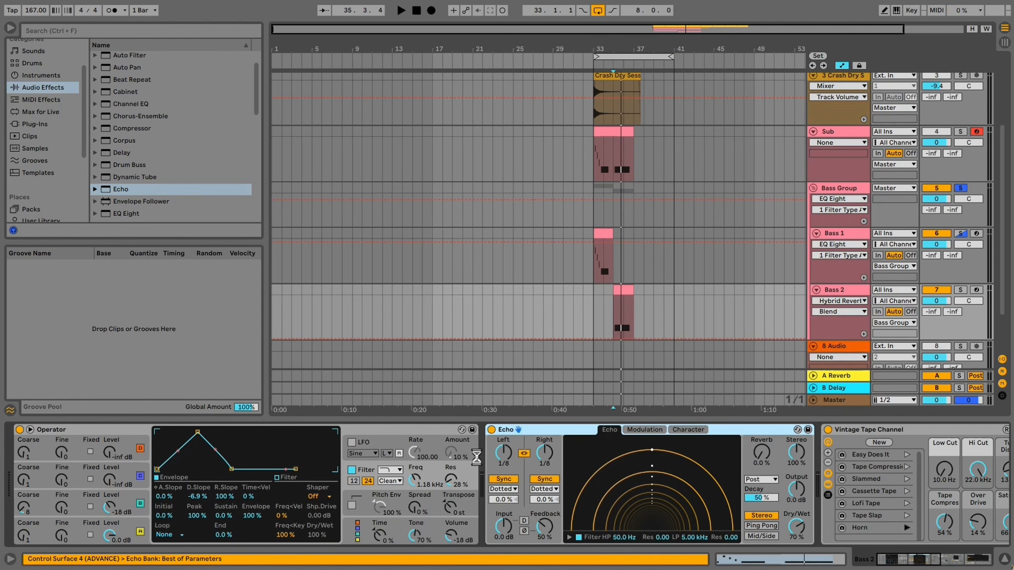
# Insert a Limiter directly after Bass 2's Echo and play the bass
pyautogui.hscroll(1, 539, 537)
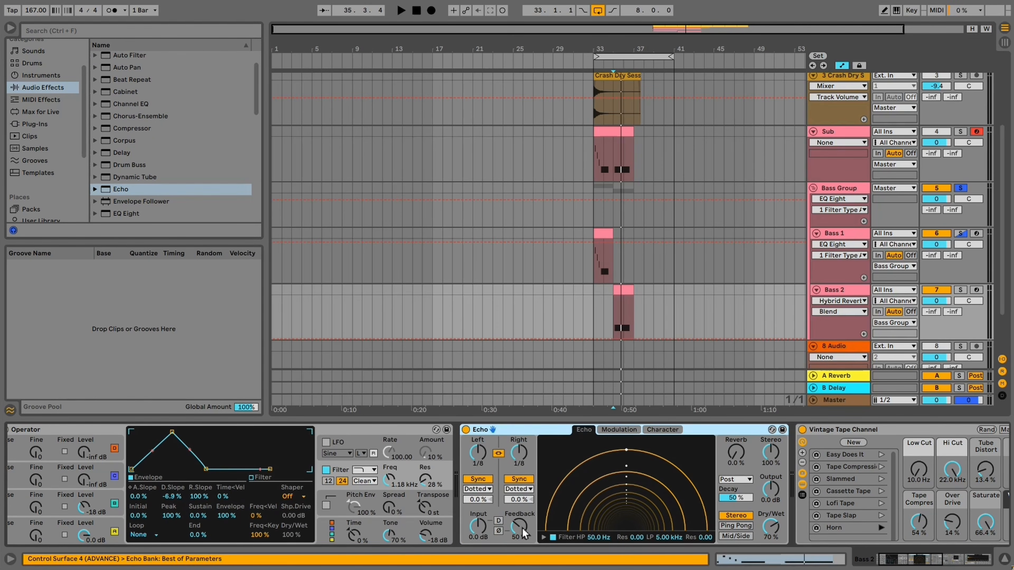
pyautogui.scroll(-12, 212, 160)
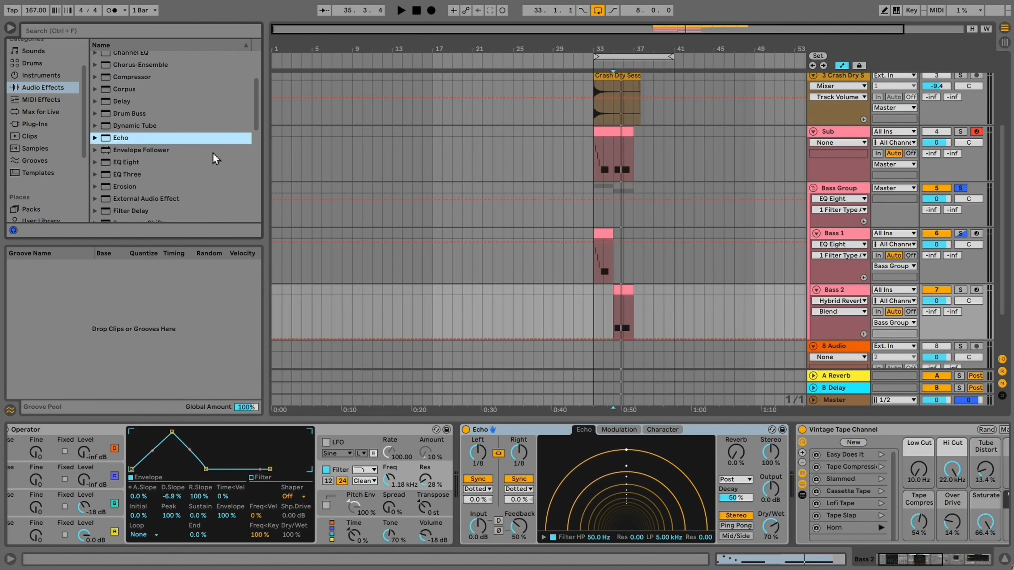
pyautogui.moveTo(132, 193); pyautogui.dragTo(789, 486)
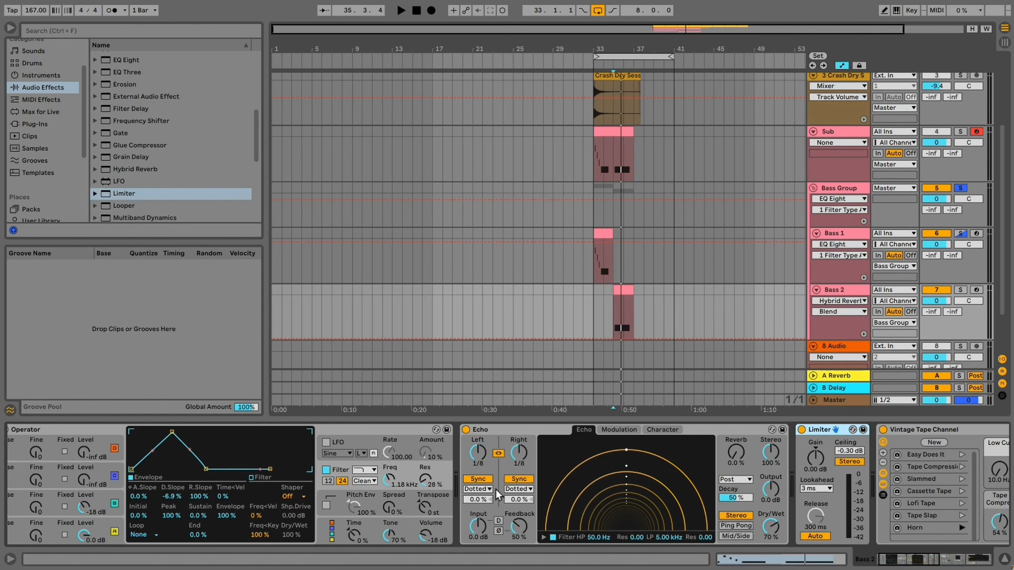
pyautogui.press('space')
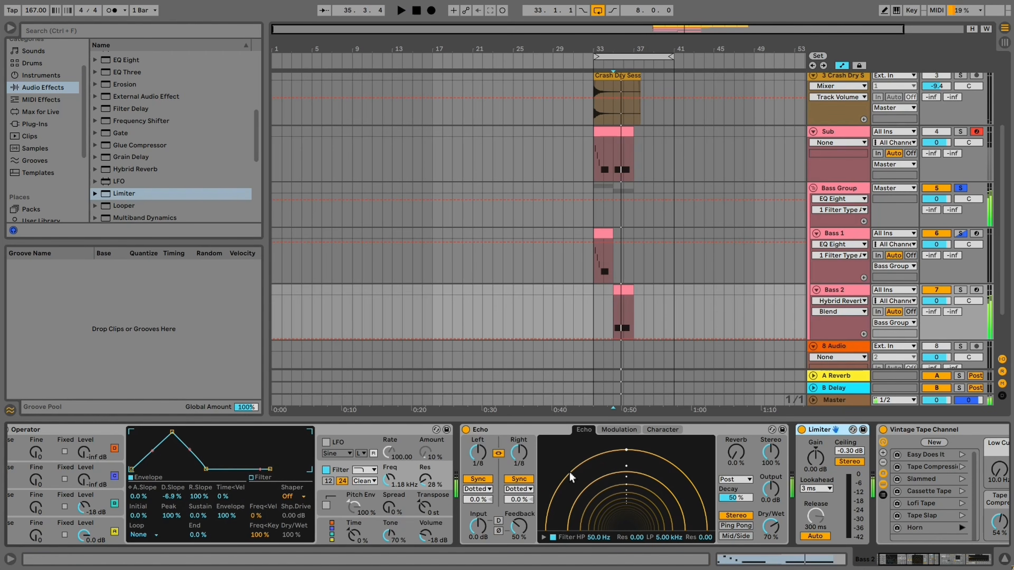
# Switch Bass 2's Echo from synced to time mode, set both delays to 19.8 ms and feedback to 98%
pyautogui.click(487, 480)
pyautogui.moveTo(491, 452); pyautogui.dragTo(491, 491)
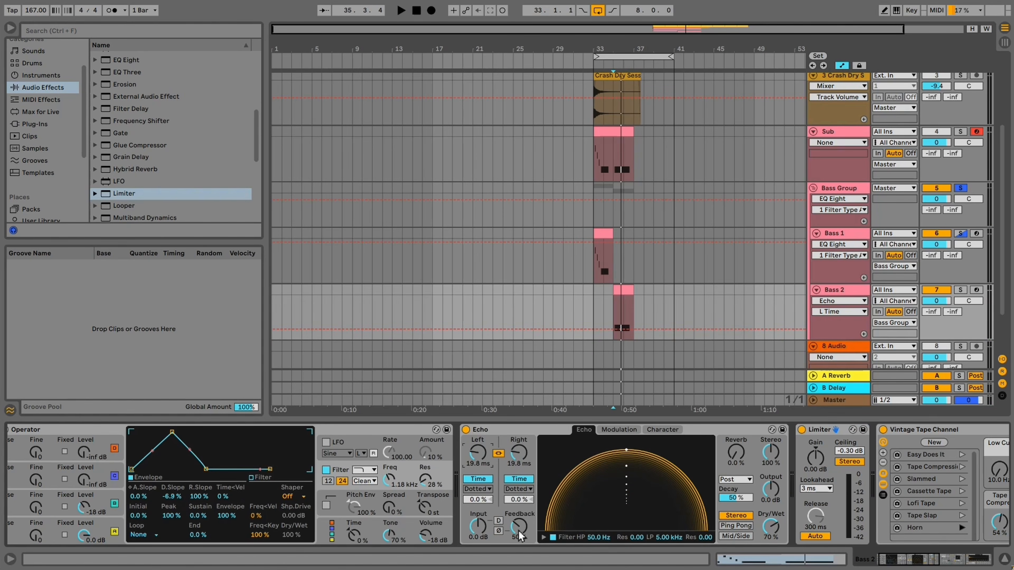
pyautogui.moveTo(519, 536); pyautogui.dragTo(520, 499)
pyautogui.press('space')
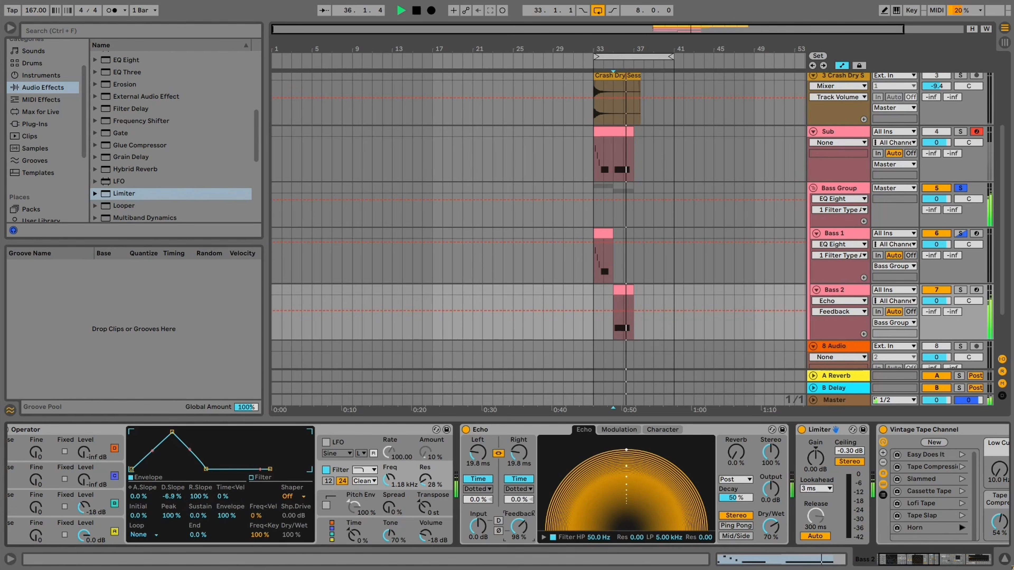
# Raise the Echo's linked delay times to 39.5 ms while auditioning Bass 2
pyautogui.press('space')
pyautogui.moveTo(480, 459); pyautogui.dragTo(481, 452)
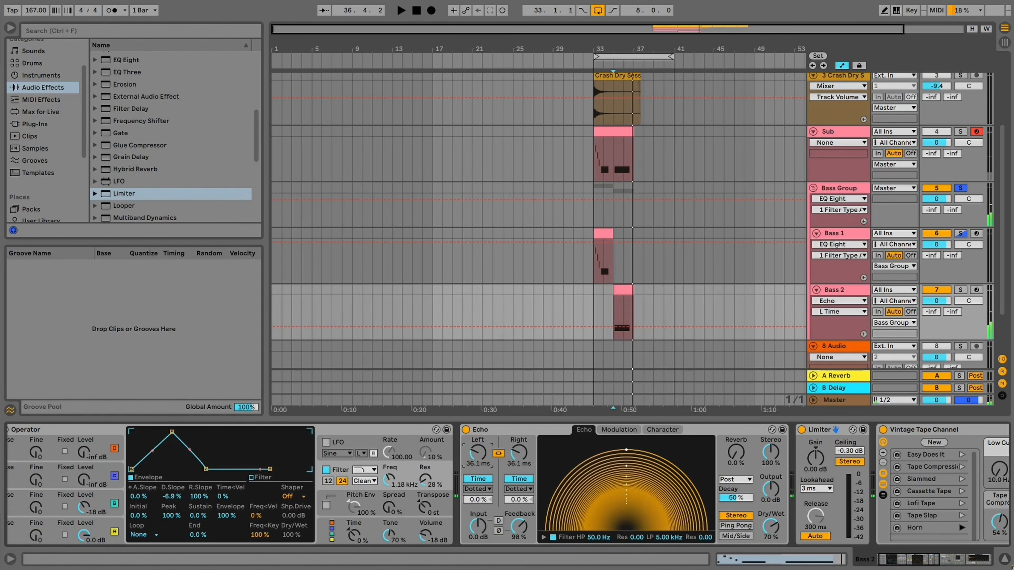
pyautogui.press('space')
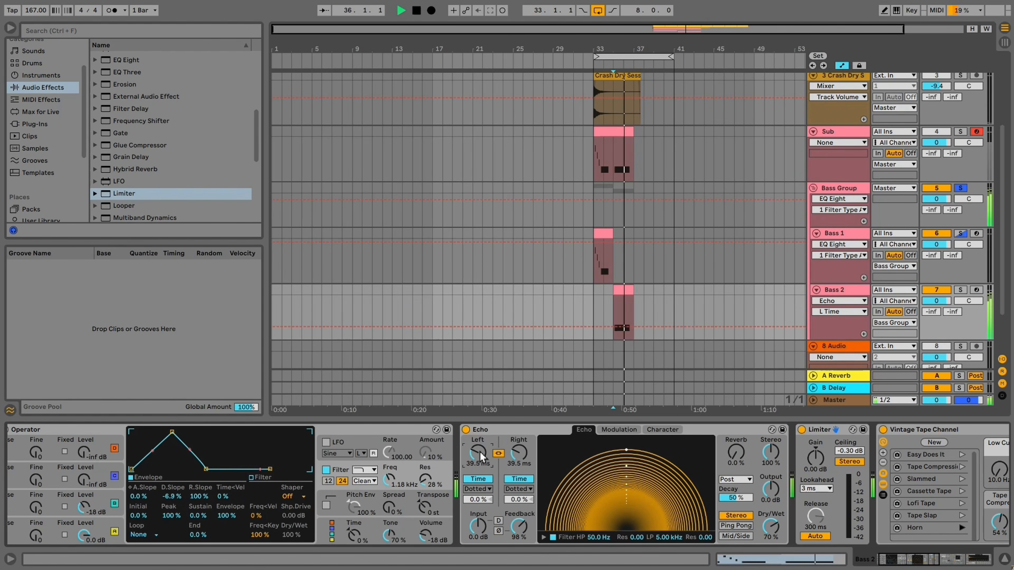
pyautogui.press('space')
pyautogui.press('space')
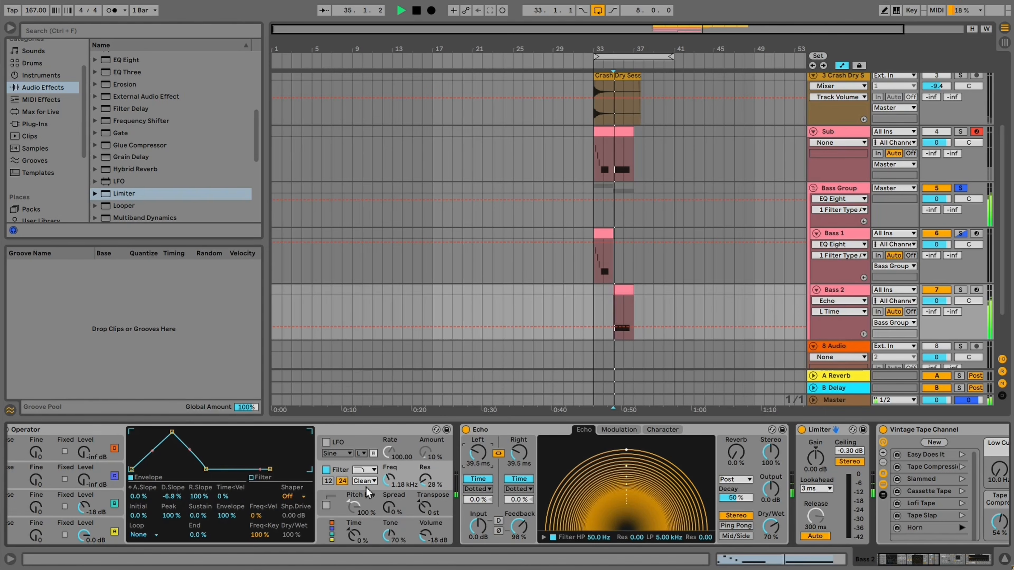
# Set the Operator's filter envelope amount to 46% and filter resonance to 45% while auditioning Bass 2
pyautogui.press('space')
pyautogui.moveTo(241, 519)
pyautogui.mouseDown()
pyautogui.moveTo(241, 532)
pyautogui.moveTo(228, 522)
pyautogui.mouseUp()
pyautogui.press('space')
pyautogui.press('space')
pyautogui.press('space')
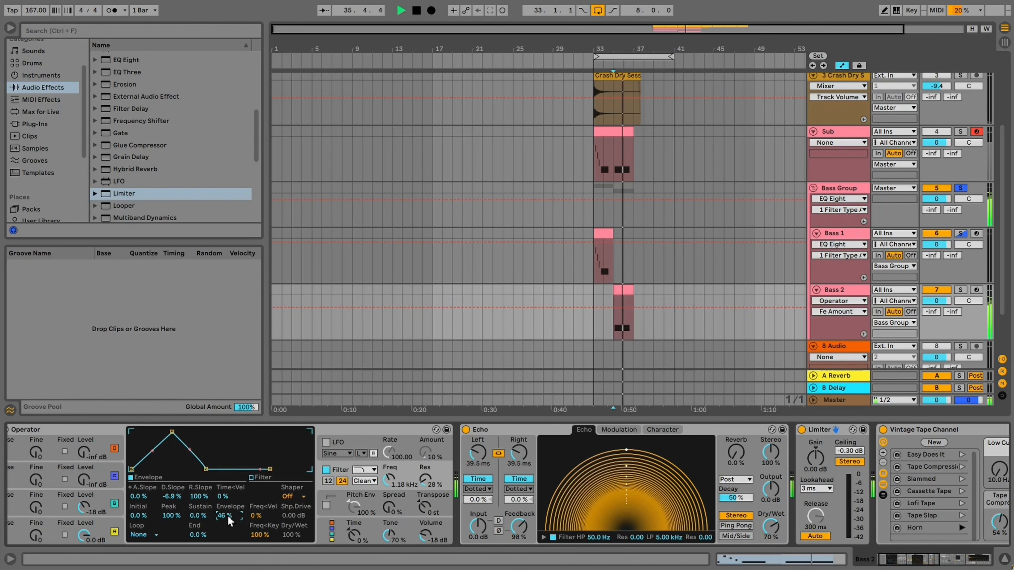
pyautogui.press('space')
pyautogui.press('space')
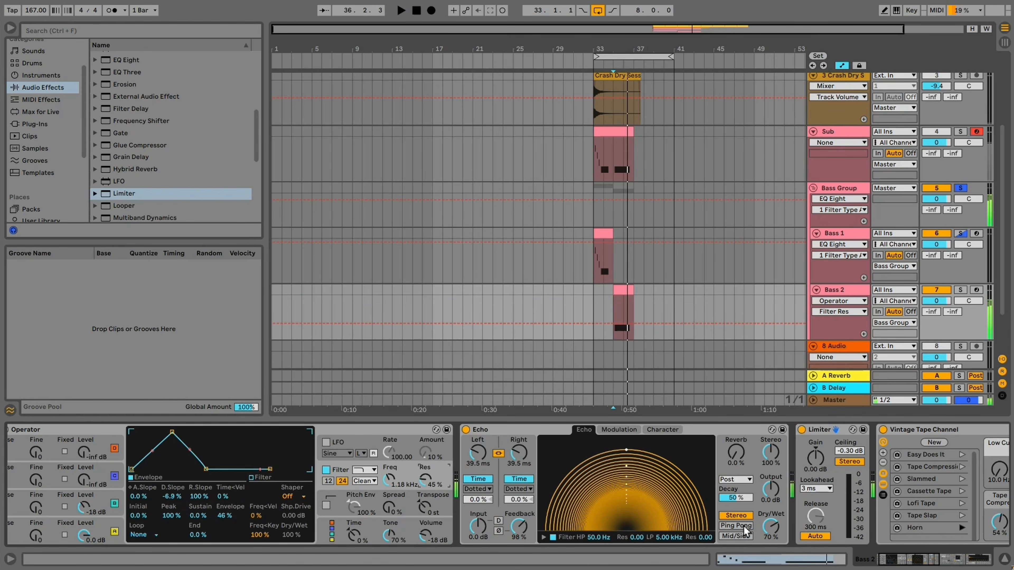
# Set Bass 2's Echo to Ping Pong mode and raise the Operator's Spread to 97%
pyautogui.click(736, 527)
pyautogui.press('space')
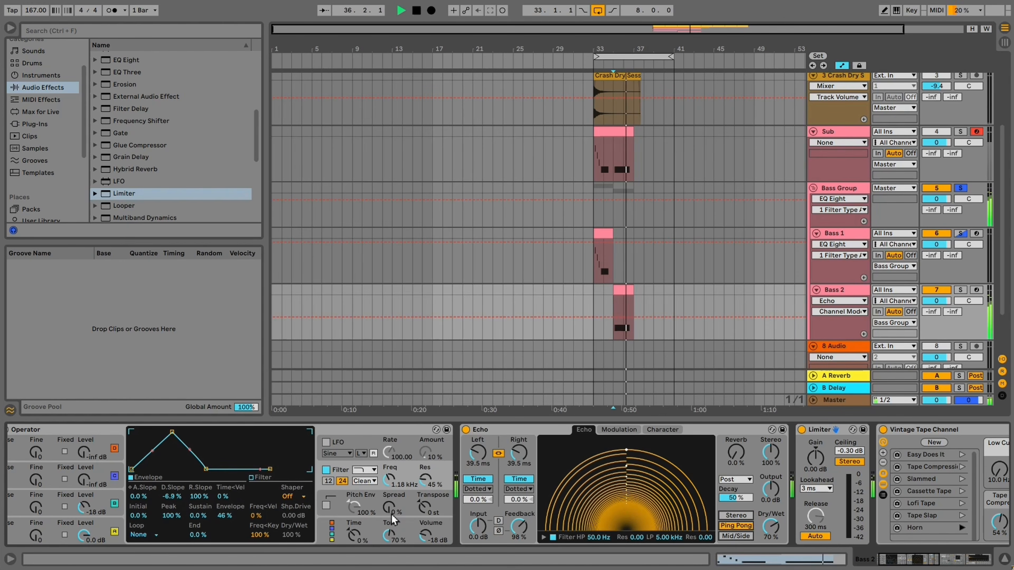
pyautogui.moveTo(388, 508); pyautogui.dragTo(391, 479)
pyautogui.press('space')
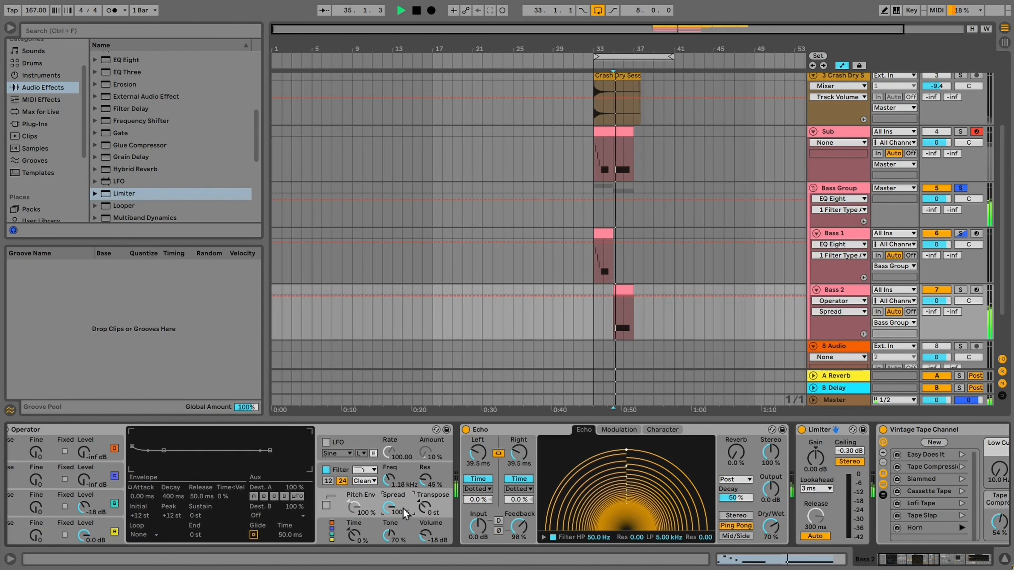
pyautogui.hscroll(1, 773, 483)
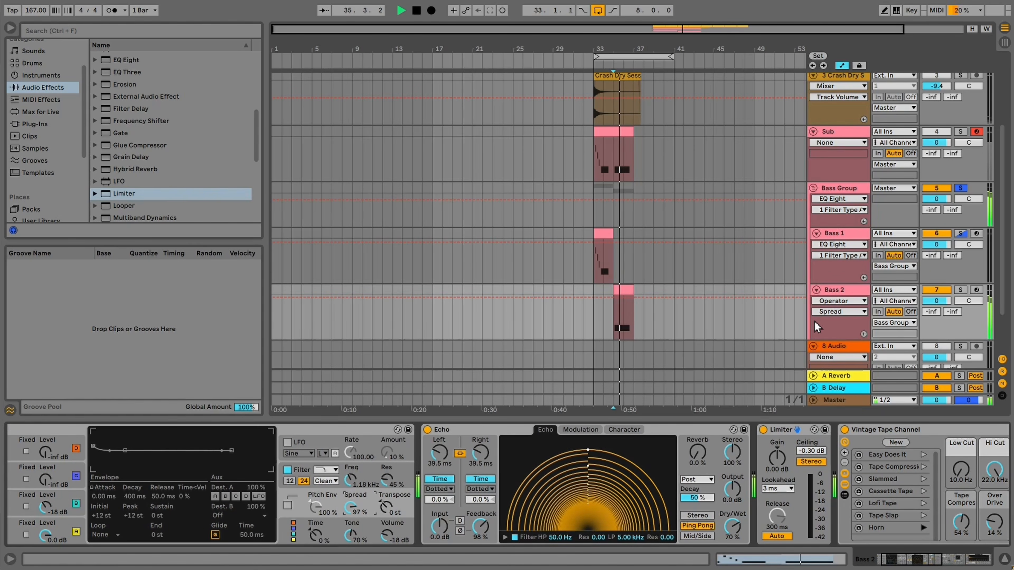
# Audition the bass with the Sub track soloed alongside it, then clear the track solos
pyautogui.click(961, 132)
pyautogui.press('space')
pyautogui.press('space')
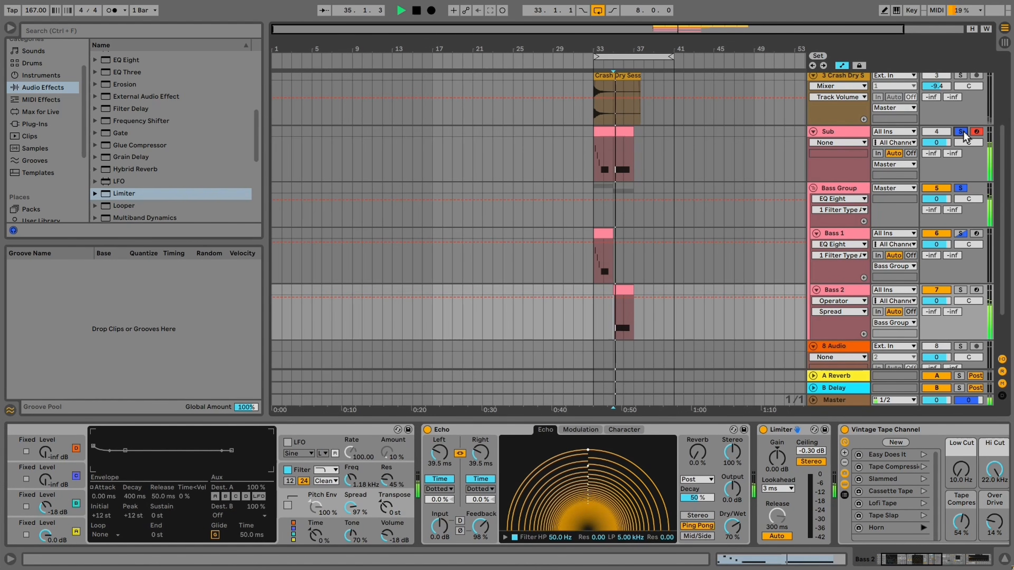
pyautogui.click(961, 132)
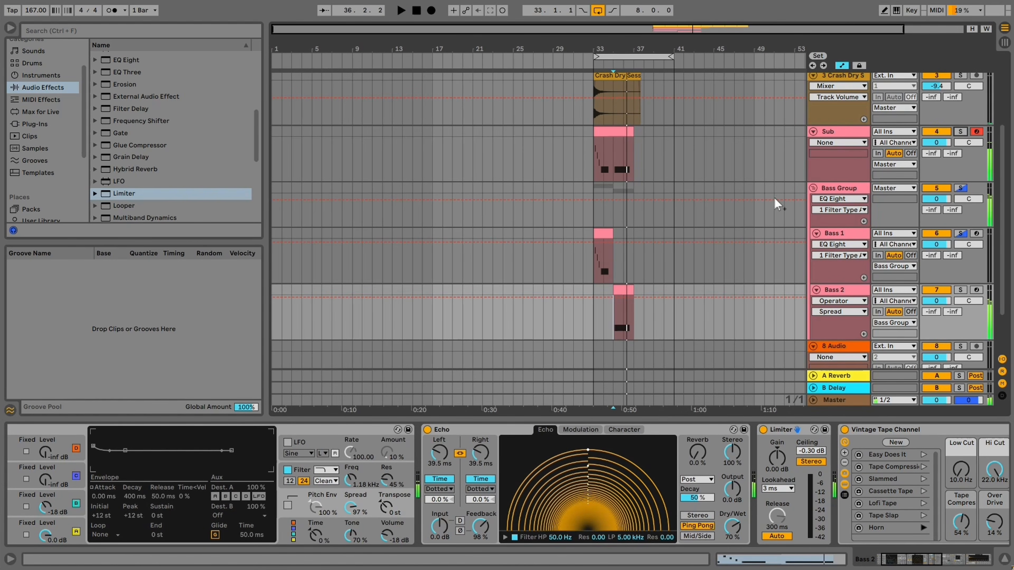
# Play the full loop from bar 33 and set the feedback of Bass 2's Echo to 93%
pyautogui.click(593, 290)
pyautogui.press('space')
pyautogui.moveTo(476, 527); pyautogui.dragTo(475, 531)
pyautogui.click(59, 524)
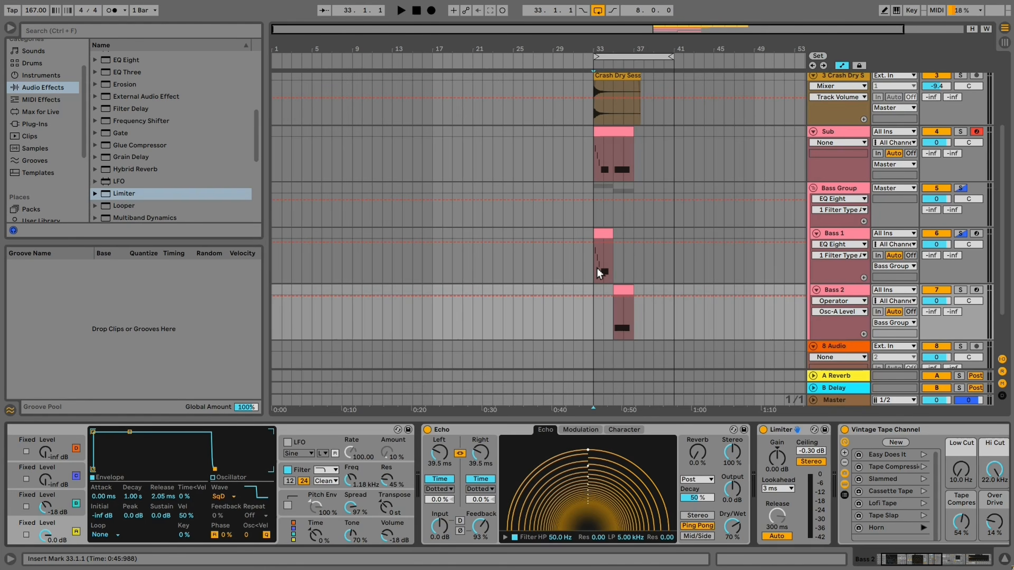
# Play the loop and lower Bass 2's track volume to -1.6 dB
pyautogui.click(597, 269)
pyautogui.press('space')
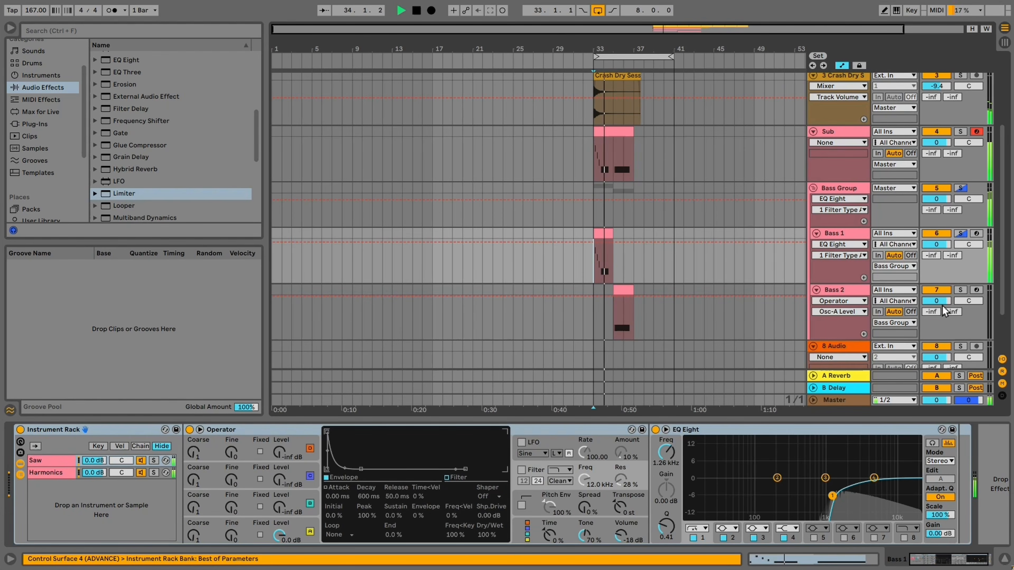
pyautogui.moveTo(938, 303); pyautogui.dragTo(940, 310)
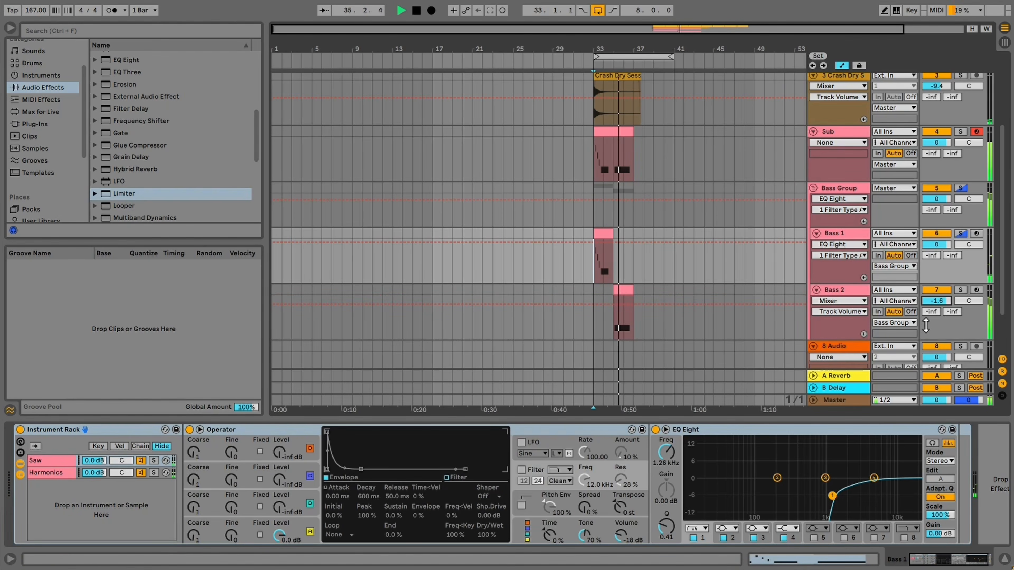
pyautogui.press('space')
# Add a Compressor after the EQ Eight on the Bass Group
pyautogui.click(832, 189)
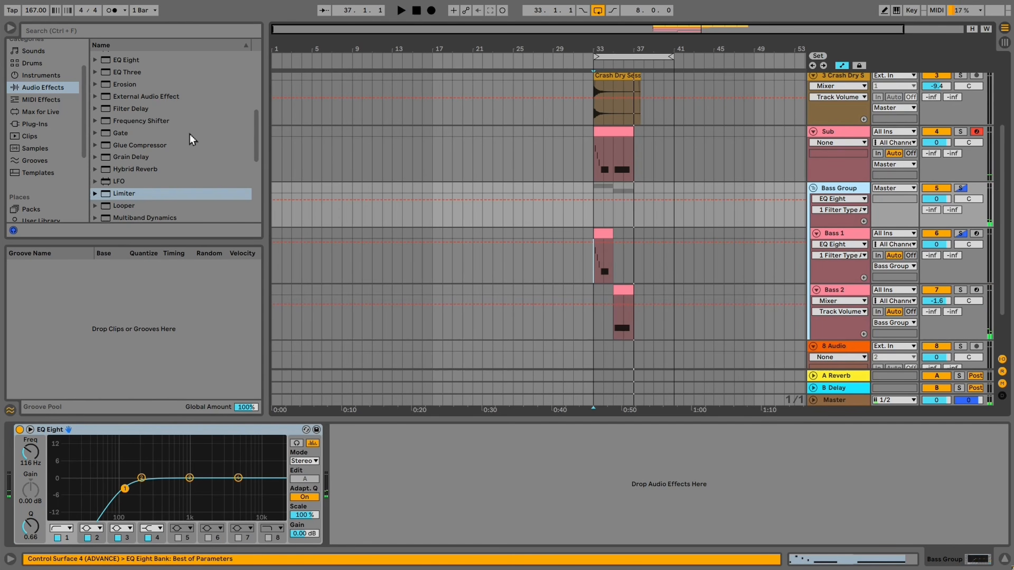
pyautogui.scroll(3, 192, 138)
pyautogui.scroll(2, 192, 137)
pyautogui.click(133, 94)
pyautogui.doubleClick(133, 103)
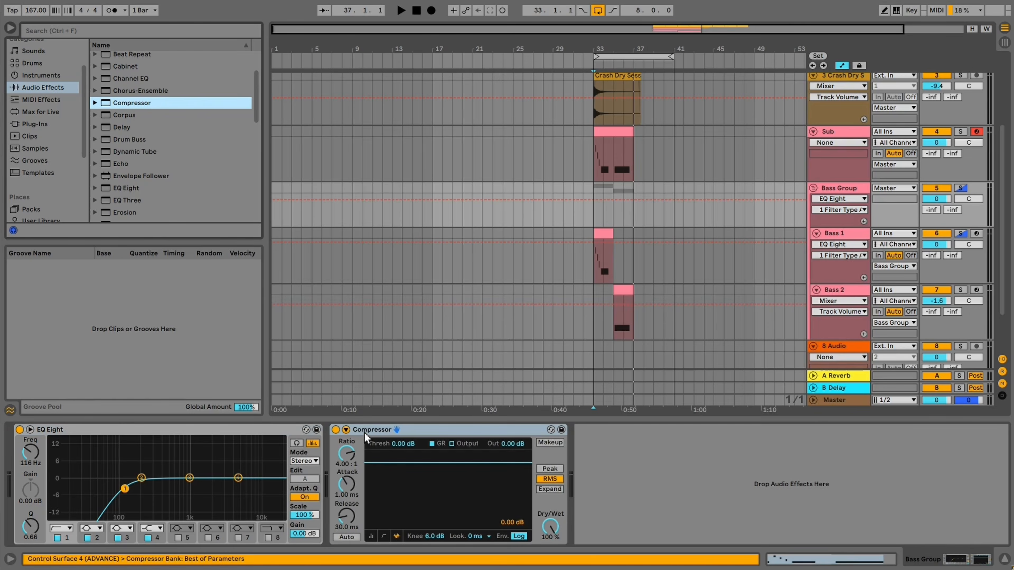
# Enable the Compressor's sidechain and feed it from the kick in the 1-Drum Rack track
pyautogui.click(346, 430)
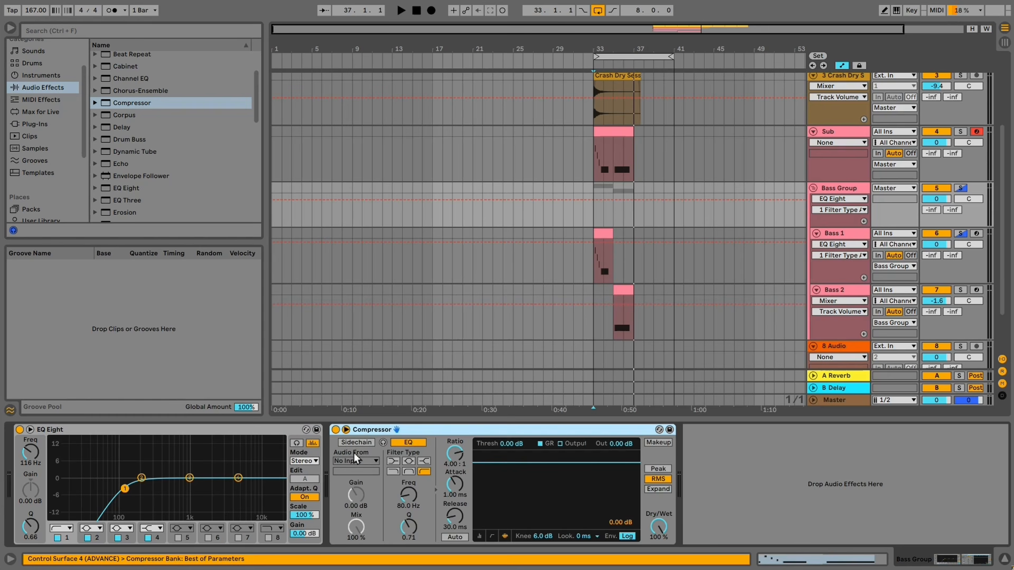
pyautogui.click(370, 463)
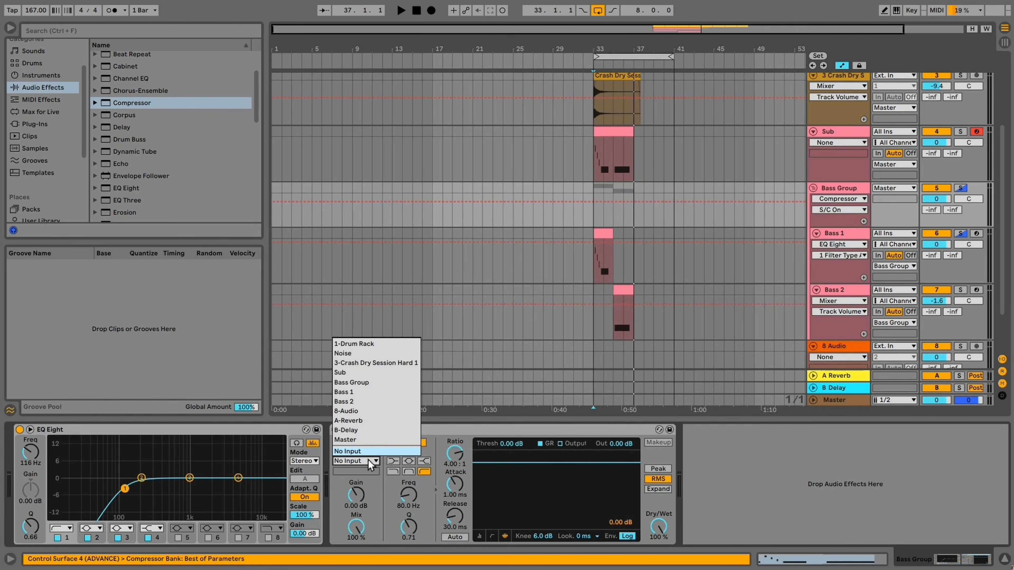
pyautogui.click(364, 347)
pyautogui.click(361, 471)
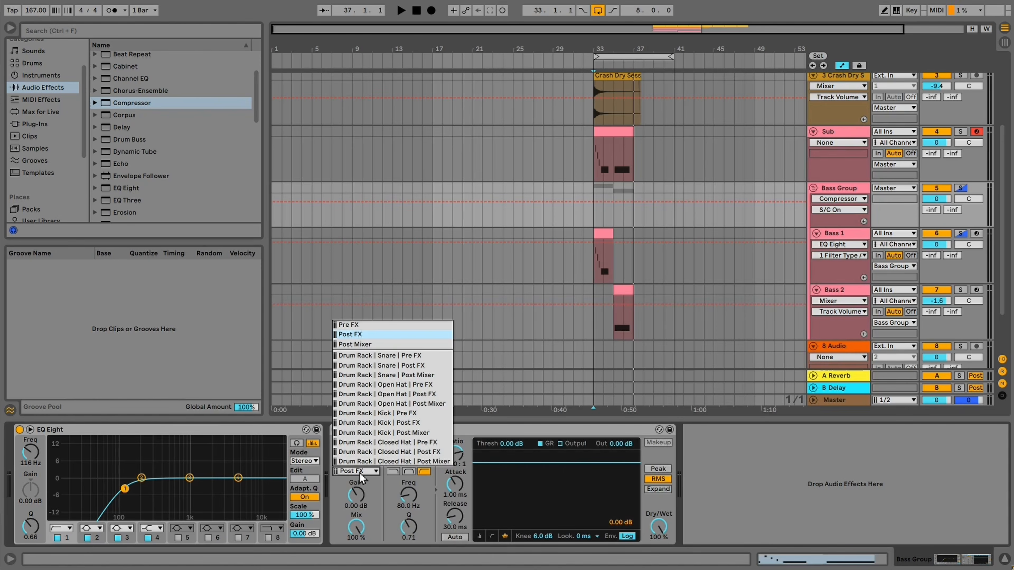
pyautogui.click(401, 422)
# Set the Bass Group Compressor's threshold to -21.1 dB and ratio to inf:1 while playing the loop
pyautogui.moveTo(459, 465); pyautogui.dragTo(499, 503)
pyautogui.press('space')
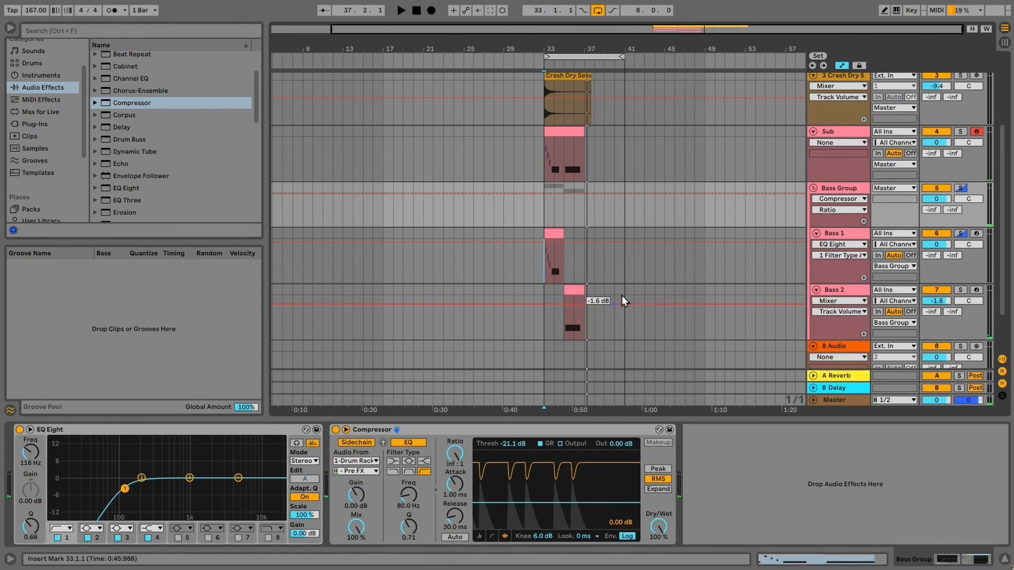
# Rename the Bass 1 track as Bass Call and the Bass 2 track as Bass Response
pyautogui.click(850, 236)
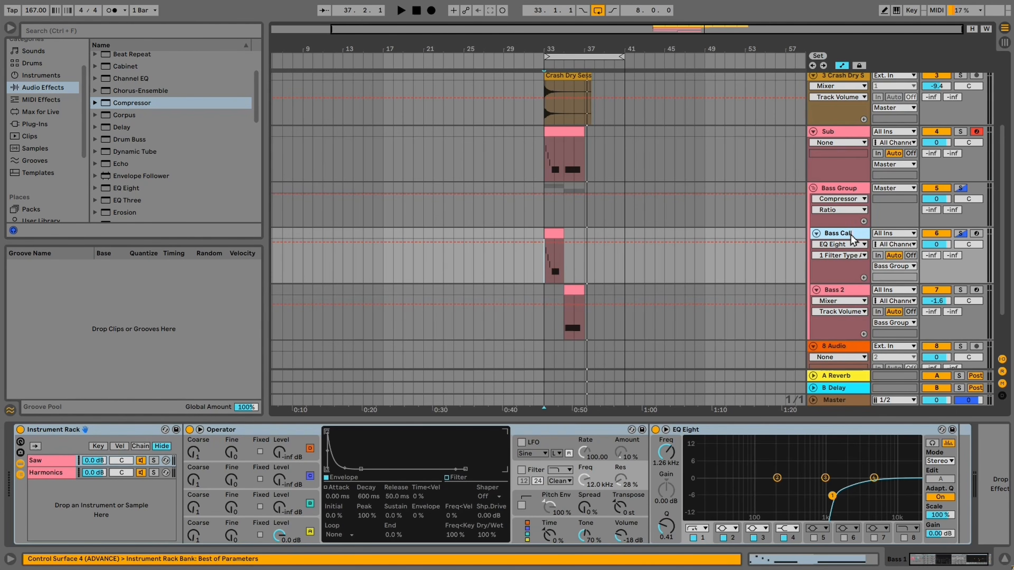
pyautogui.press('Down')
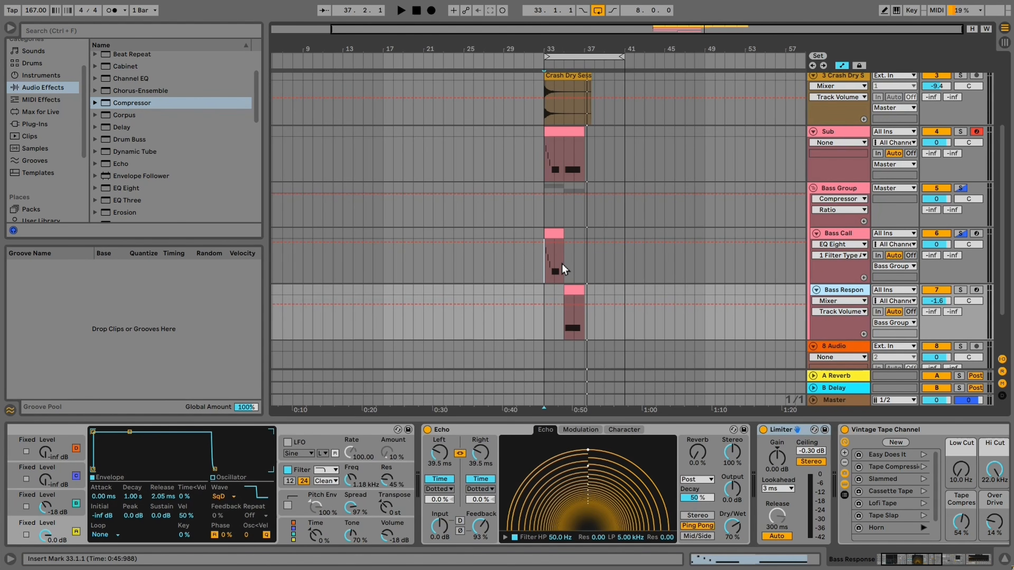
# Hide the automation, duplicate the Bass Call section of bars 33 to 37 so it repeats at bar 37, and play it
pyautogui.click(588, 265)
pyautogui.moveTo(588, 267); pyautogui.dragTo(554, 285)
pyautogui.press('a')
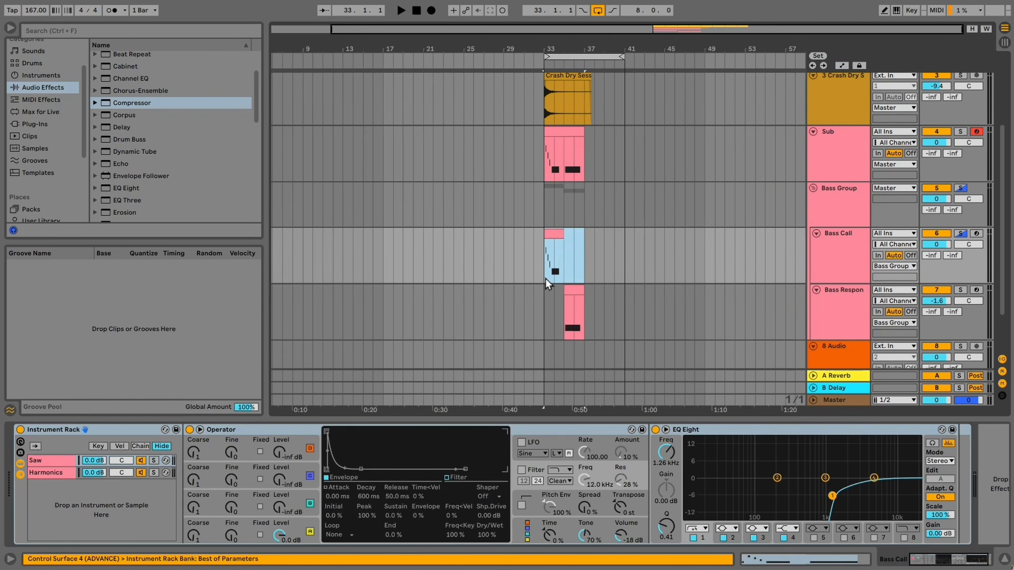
pyautogui.hotkey('ctrl', 'd')
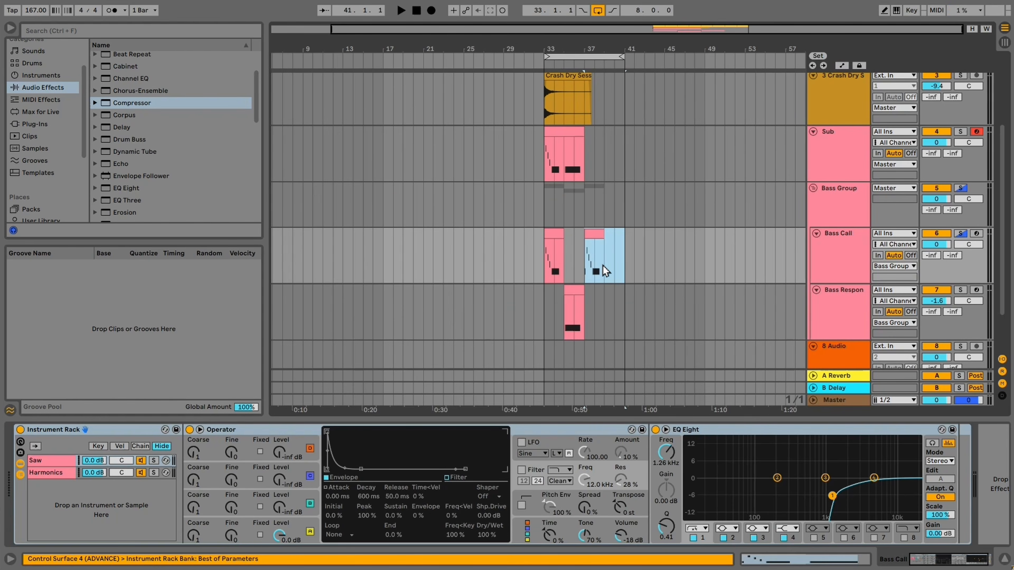
pyautogui.click(585, 271)
pyautogui.press('space')
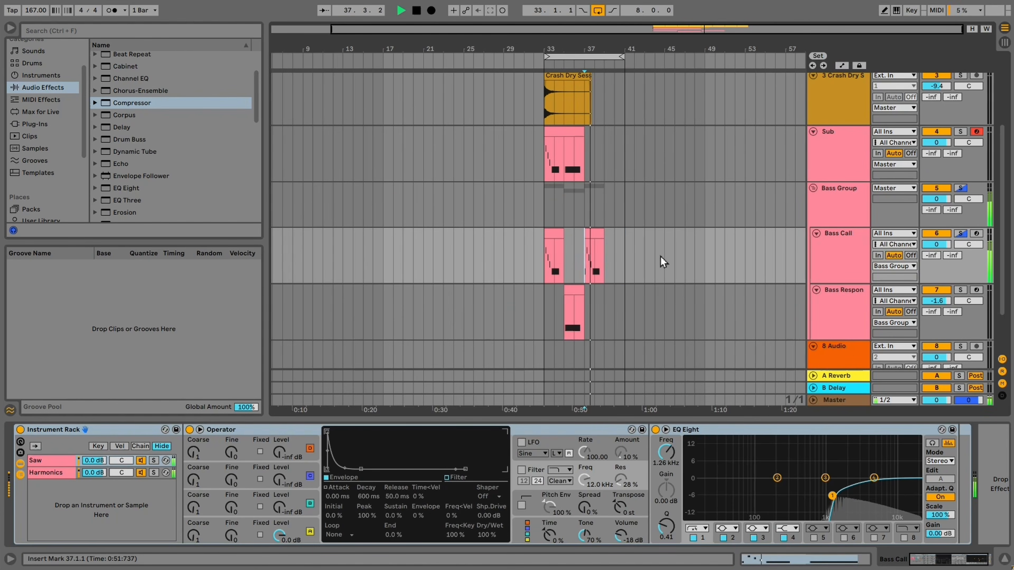
pyautogui.press('space')
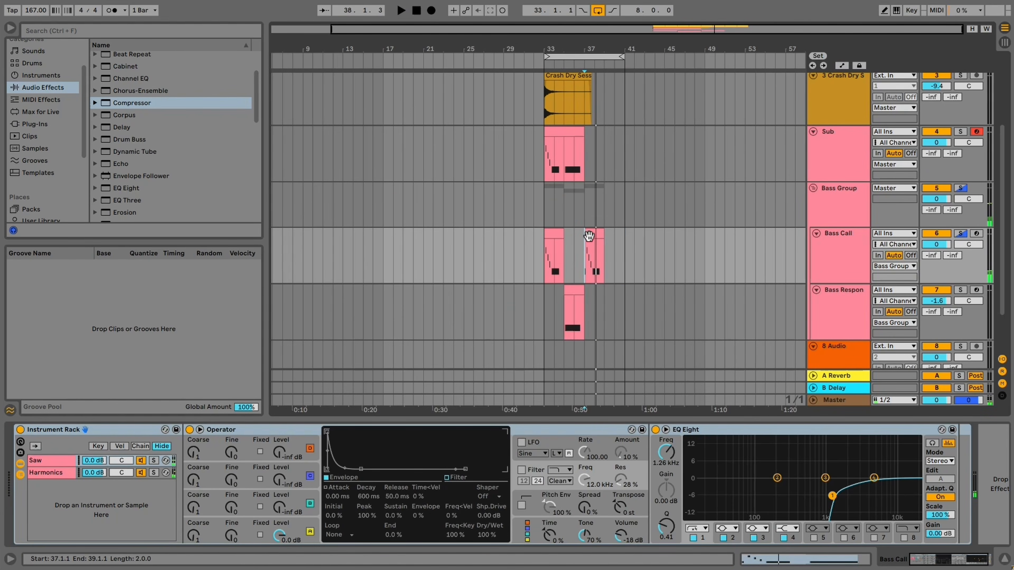
# In the Bass Call clip at bar 37, program sixteenth notes E0, G0, F#0, F0, E0, D0 spaced three sixteenths apart, replacing the long note
pyautogui.doubleClick(589, 235)
pyautogui.scroll(-1, 612, 453)
pyautogui.moveTo(609, 454); pyautogui.dragTo(618, 515)
pyautogui.press('Delete')
pyautogui.moveTo(308, 470); pyautogui.dragTo(317, 495)
pyautogui.click(367, 460)
pyautogui.click(435, 469)
pyautogui.click(504, 478)
pyautogui.doubleClick(568, 486)
pyautogui.doubleClick(635, 502)
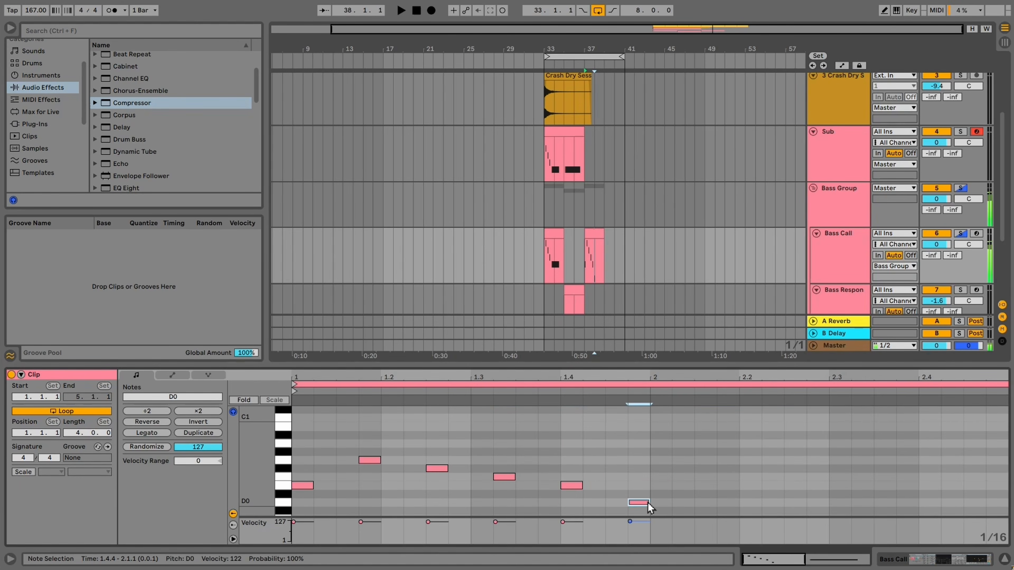
# Raise the clip's last short note to D#0, add a quarter-length D0 note at 2.1.3, and play the result
pyautogui.scroll(-2, 663, 507)
pyautogui.click(709, 483)
pyautogui.doubleClick(708, 479)
pyautogui.moveTo(716, 477); pyautogui.dragTo(783, 477)
pyautogui.press('space')
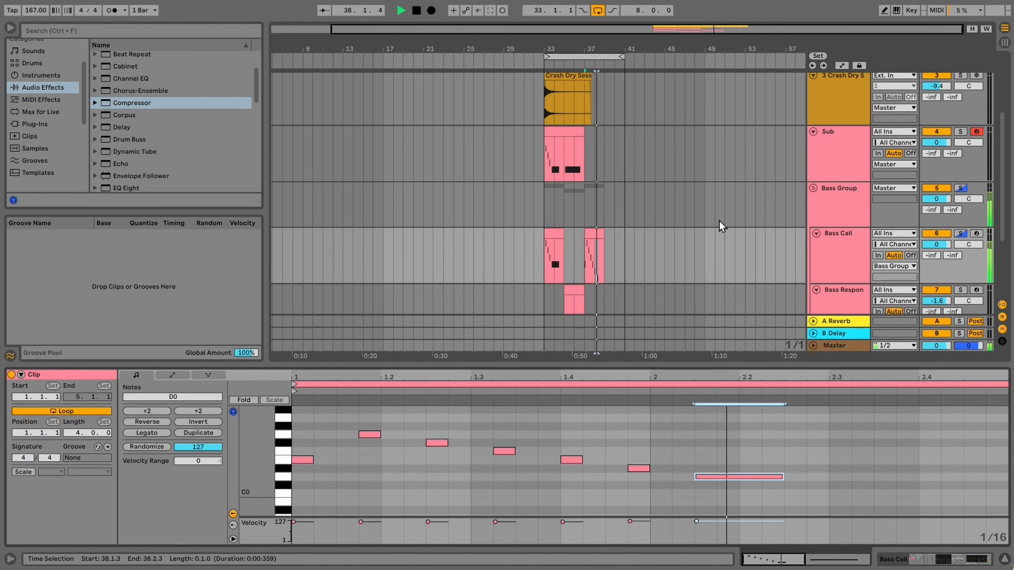
# Copy the edited Bass Call clip at bar 37 to the same position on the Sub track and play it
pyautogui.click(595, 234)
pyautogui.press('space')
pyautogui.moveTo(596, 236); pyautogui.dragTo(599, 152)
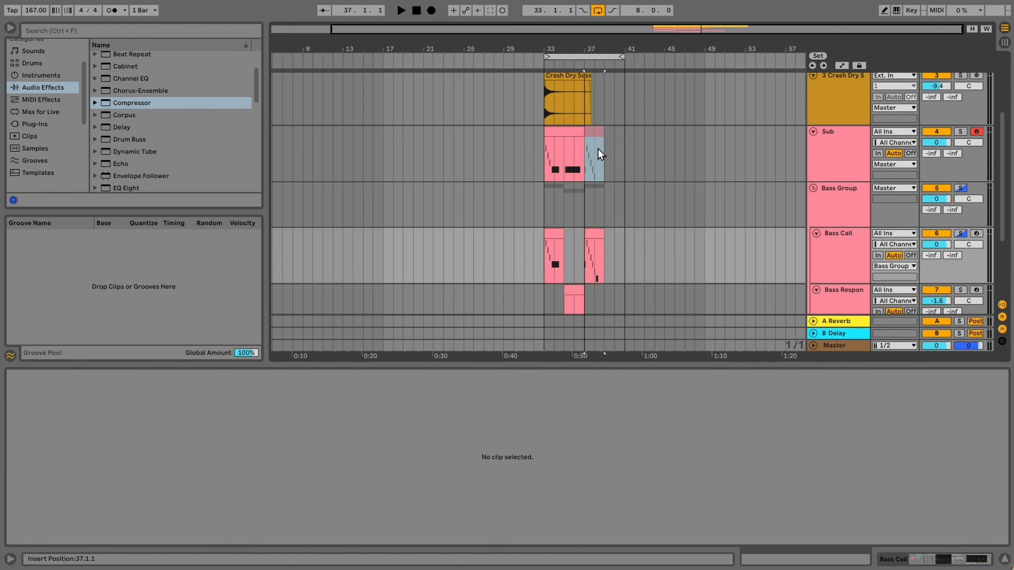
pyautogui.press('space')
pyautogui.scroll(-1, 675, 256)
pyautogui.scroll(-1, 674, 262)
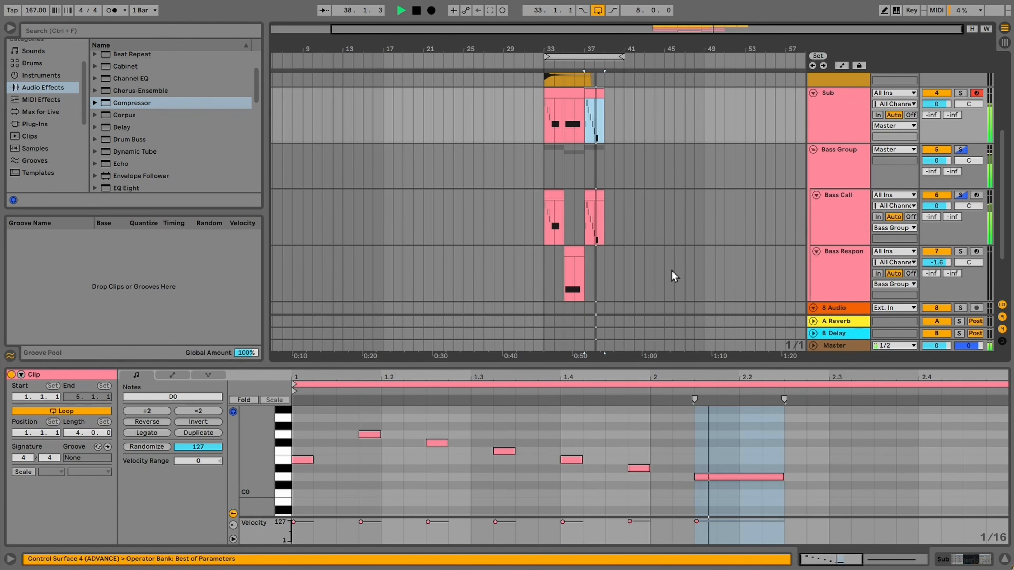
# Copy the Bass Response clip to bar 39 on the same track and play it
pyautogui.click(603, 278)
pyautogui.press('space')
pyautogui.moveTo(571, 276); pyautogui.dragTo(608, 279)
pyautogui.click(609, 280)
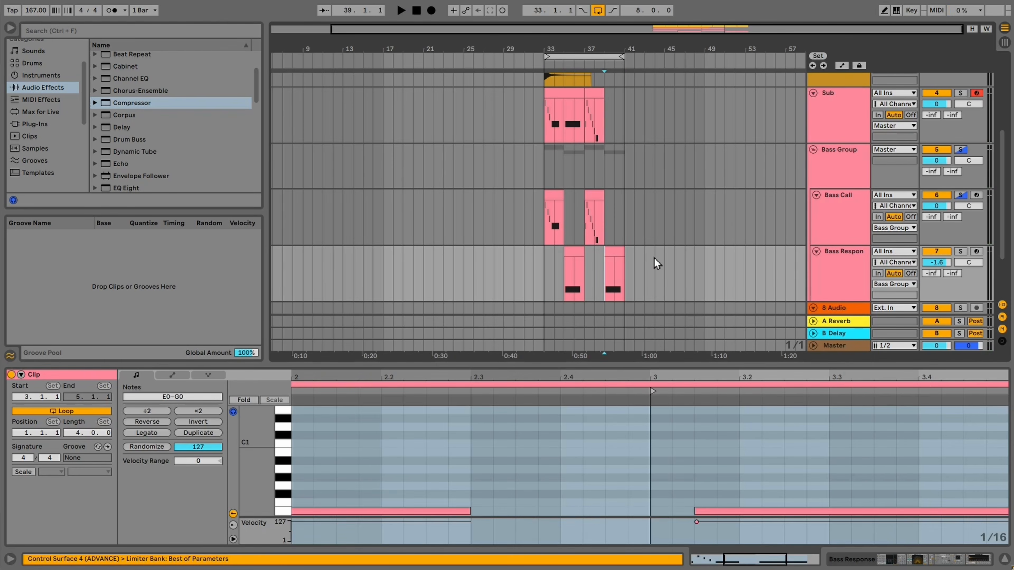
pyautogui.press('space')
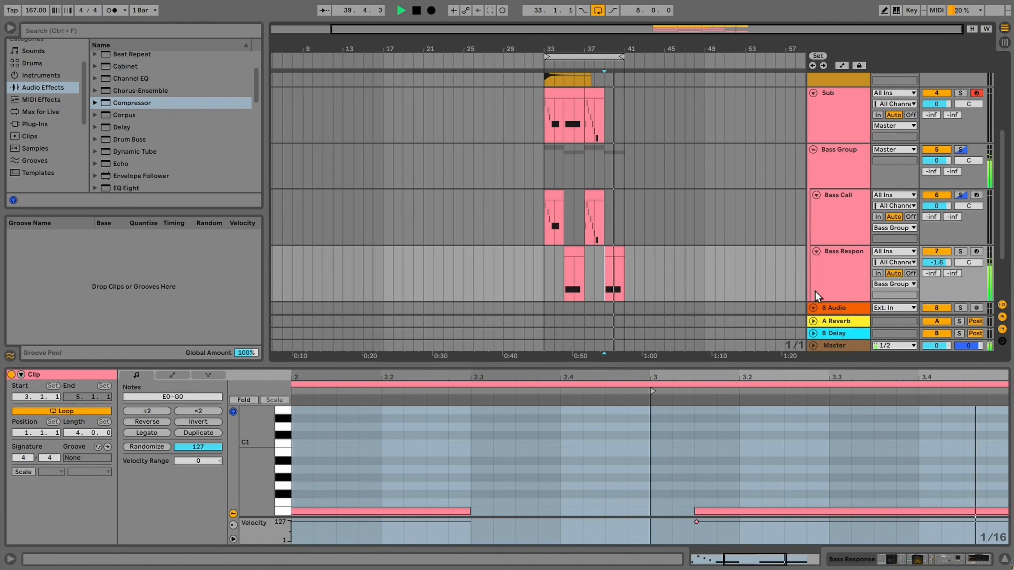
# Insert a new MIDI track below Bass Response and name it Bass Response 2
pyautogui.click(844, 256)
pyautogui.scroll(-1, 845, 258)
pyautogui.scroll(-2, 846, 260)
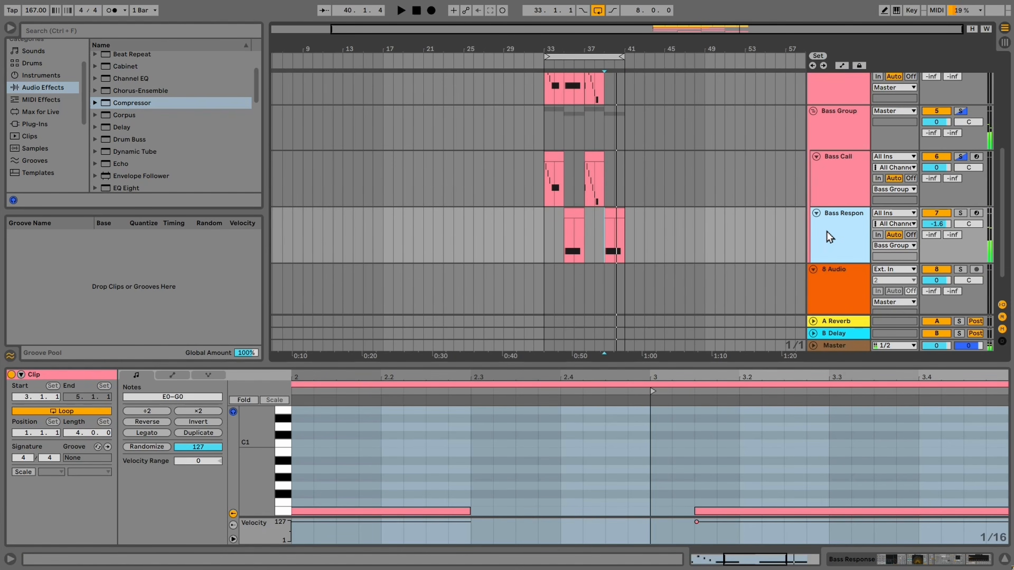
pyautogui.hotkey('ctrl', 'shift', 't')
pyautogui.hotkey('ctrl', 'r')
pyautogui.write('Bass Response 2')
pyautogui.press('Return')
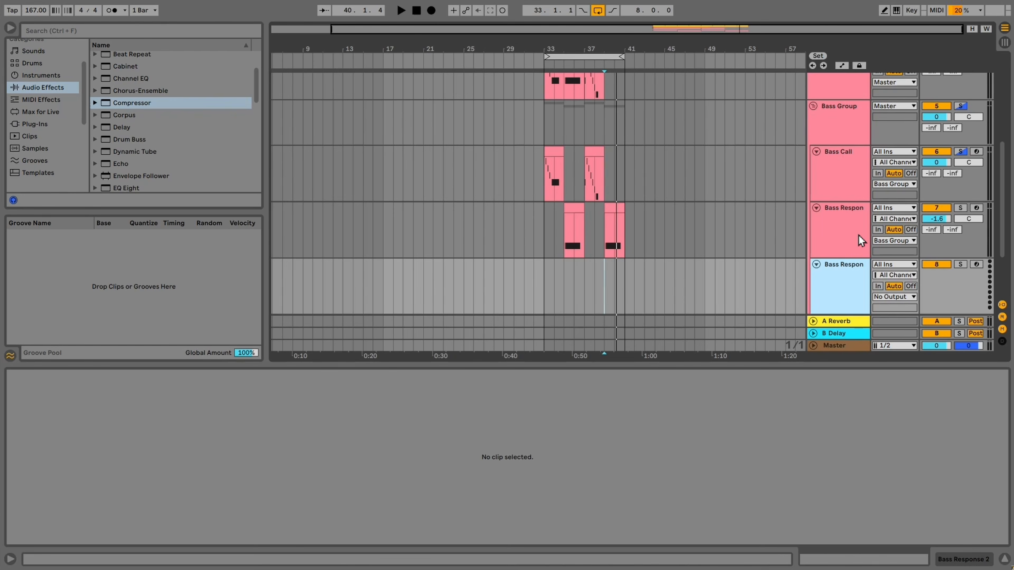
# Move the Bass Response clip at bar 39 down to Bass Response 2 and load a Wavetable instrument on that track
pyautogui.moveTo(606, 211); pyautogui.dragTo(616, 245)
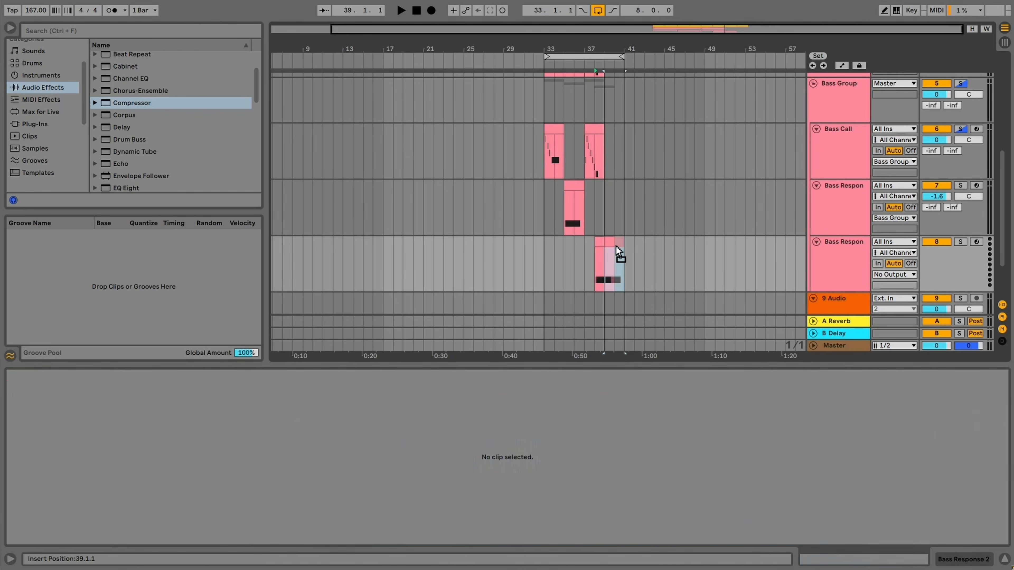
pyautogui.scroll(-3, 143, 139)
pyautogui.scroll(-3, 143, 140)
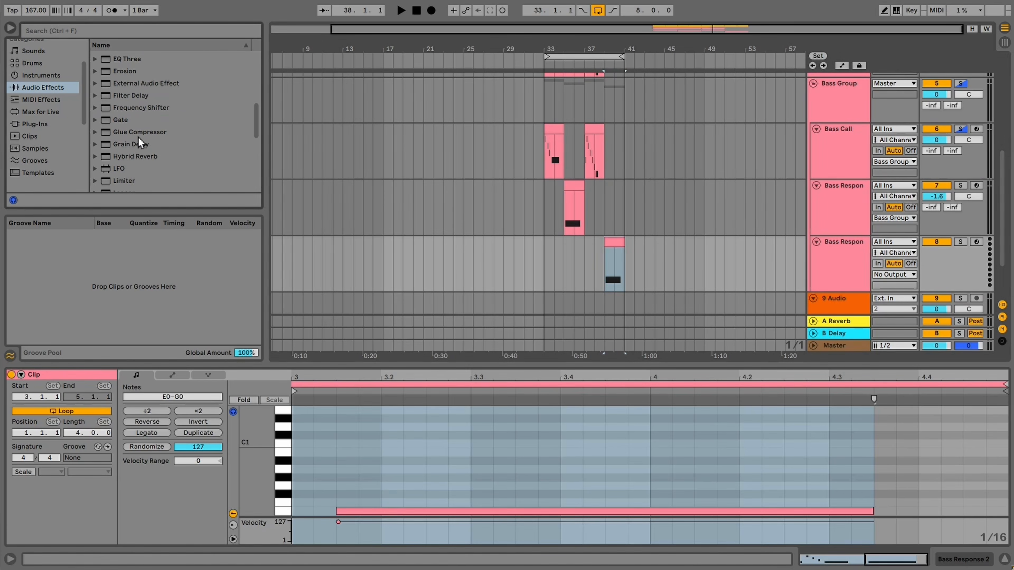
pyautogui.click(28, 75)
pyautogui.scroll(-2, 136, 180)
pyautogui.click(141, 187)
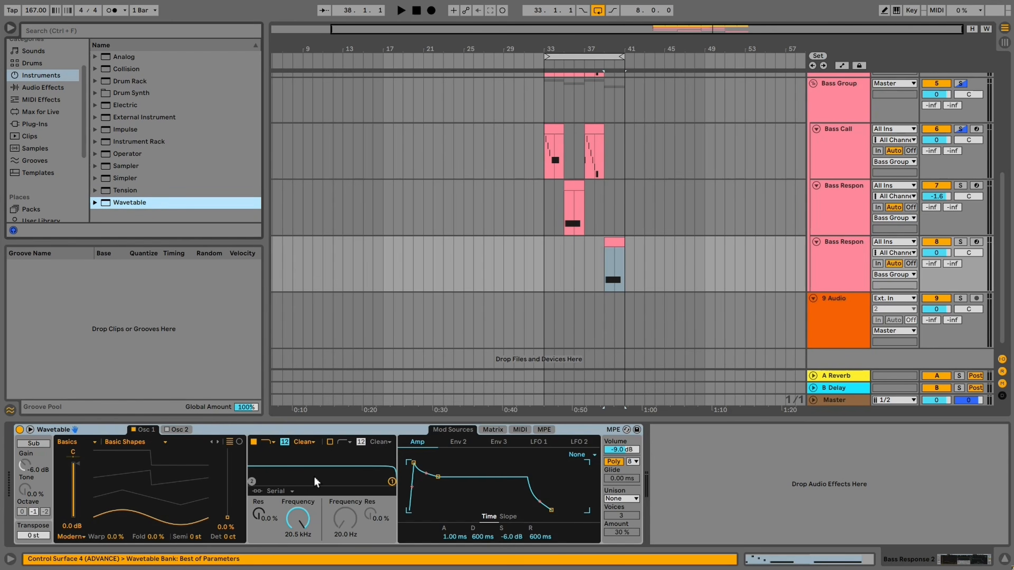
# Set Wavetable's Osc 1 wave position to 70% and solo Bass Response 2 to audition the clip
pyautogui.moveTo(233, 494); pyautogui.dragTo(234, 468)
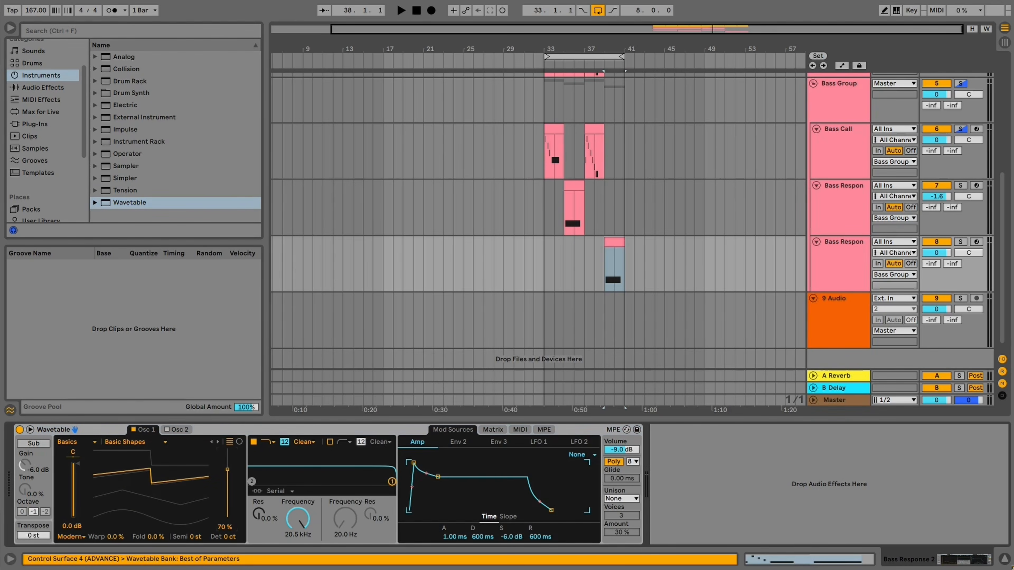
pyautogui.click(607, 276)
pyautogui.press('space')
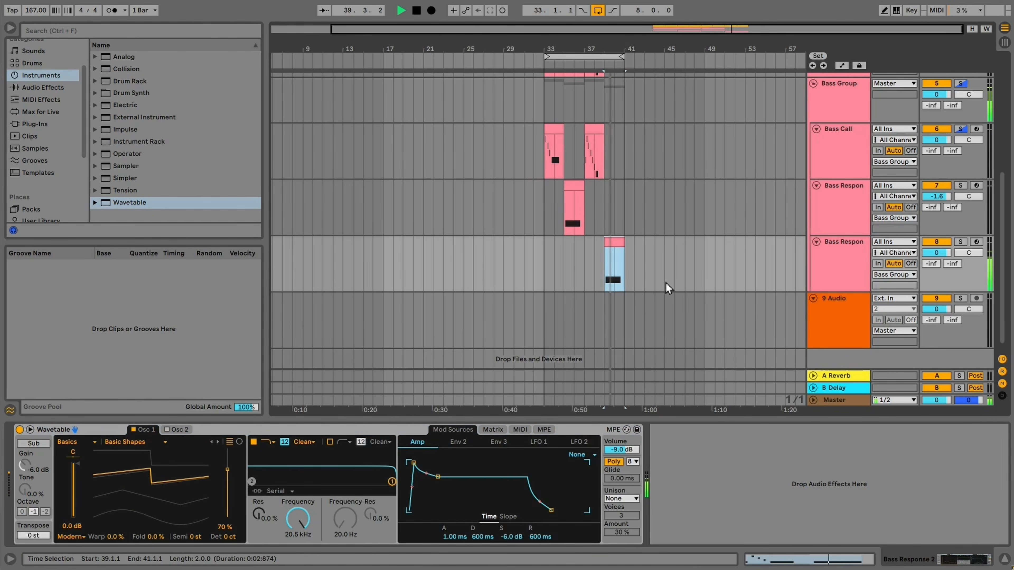
pyautogui.click(961, 242)
pyautogui.press('space')
pyautogui.press('space')
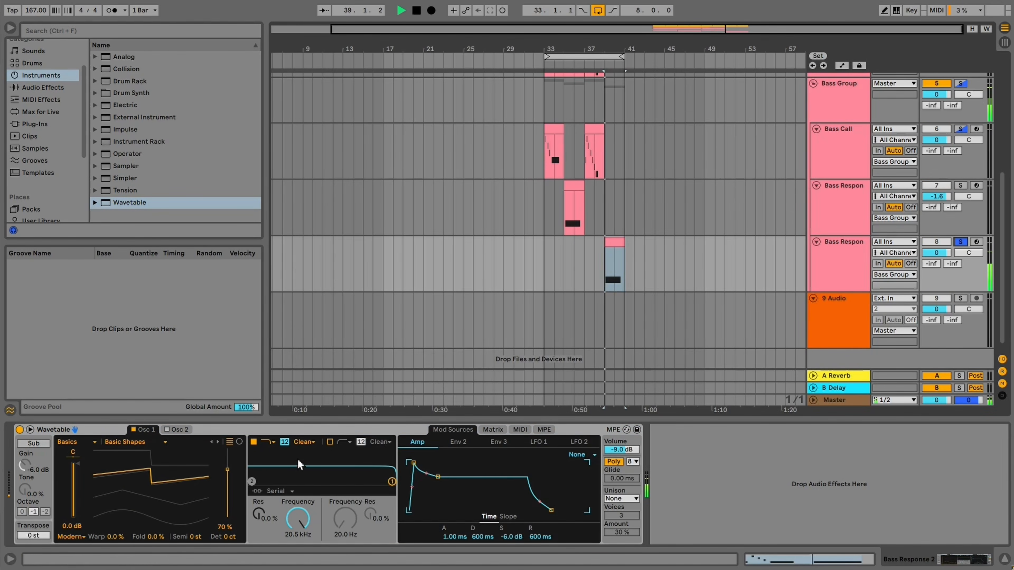
pyautogui.press('space')
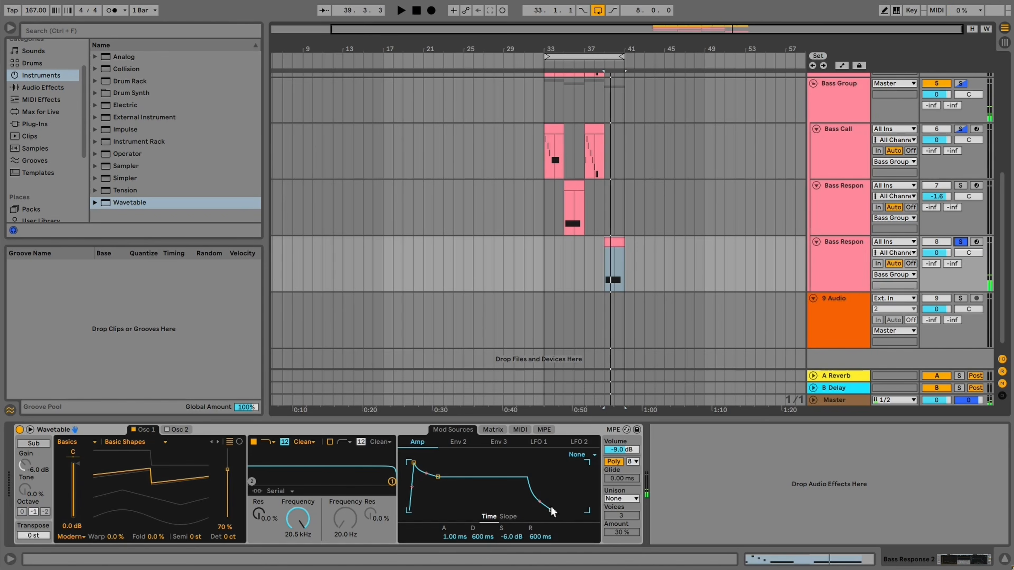
# Set Wavetable's amp envelope to 294 ms decay, 0.0 dB sustain and 7.29 ms release, auditioning the sound
pyautogui.moveTo(552, 511); pyautogui.dragTo(535, 510)
pyautogui.moveTo(453, 480); pyautogui.dragTo(436, 463)
pyautogui.press('space')
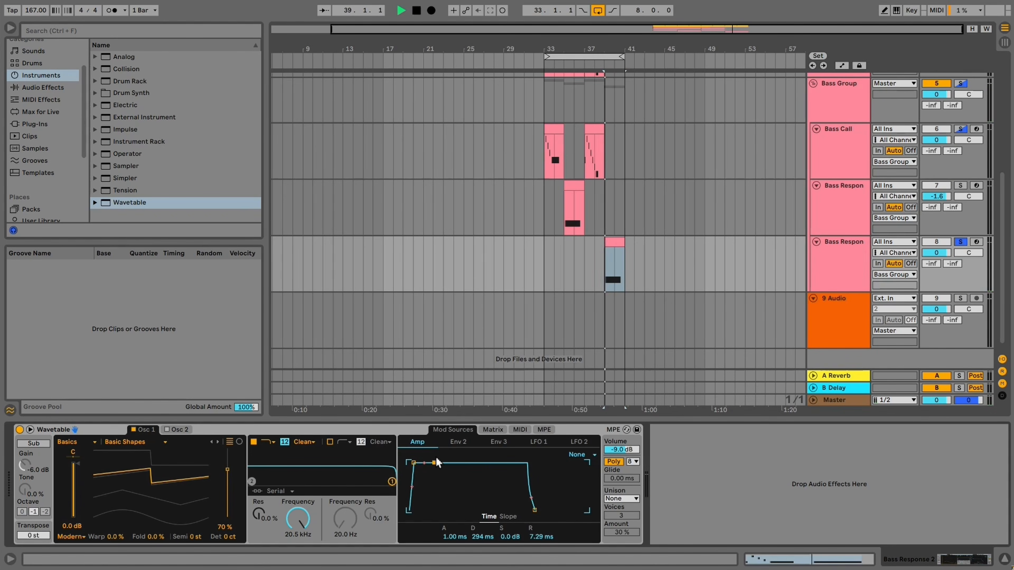
pyautogui.press('space')
pyautogui.press('space')
pyautogui.press('space')
pyautogui.press('space')
pyautogui.moveTo(230, 488)
pyautogui.mouseDown()
pyautogui.moveTo(229, 500)
pyautogui.moveTo(229, 470)
pyautogui.mouseUp()
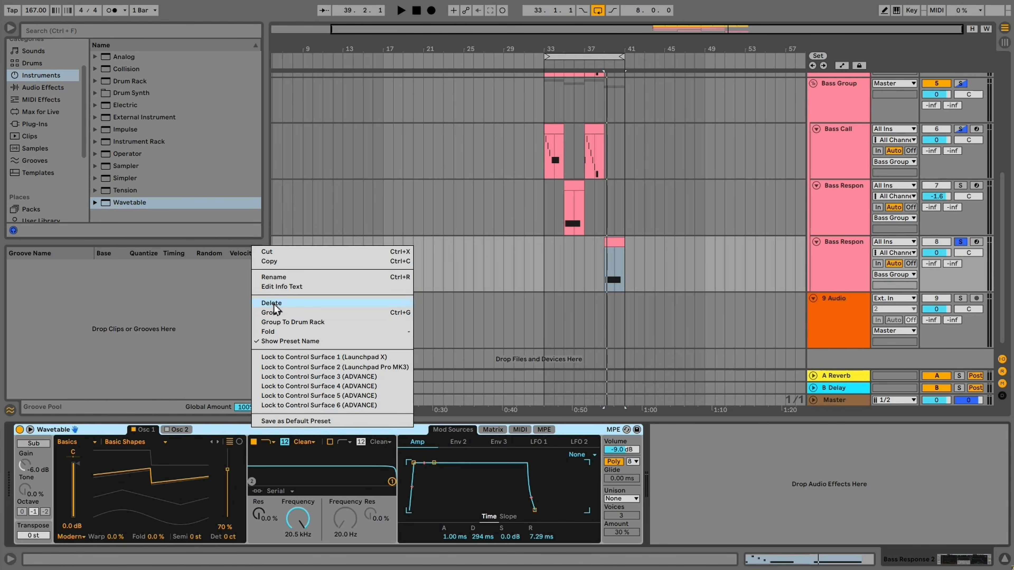
# Group the Wavetable into an Instrument Rack with its Osc 1 wave position mapped to Macro 1, and set that macro to 49%
pyautogui.click(282, 313)
pyautogui.click(21, 451)
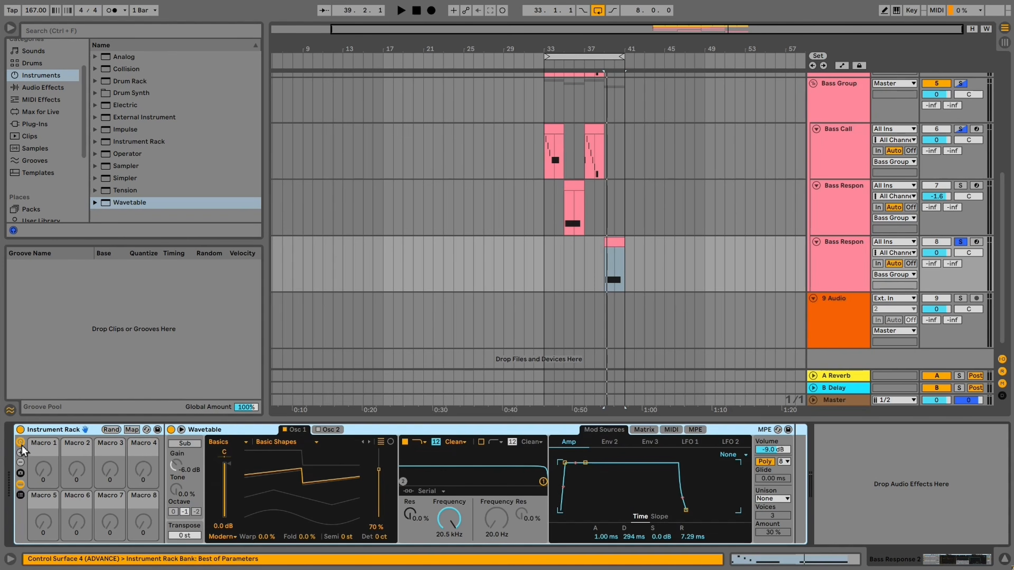
pyautogui.click(132, 430)
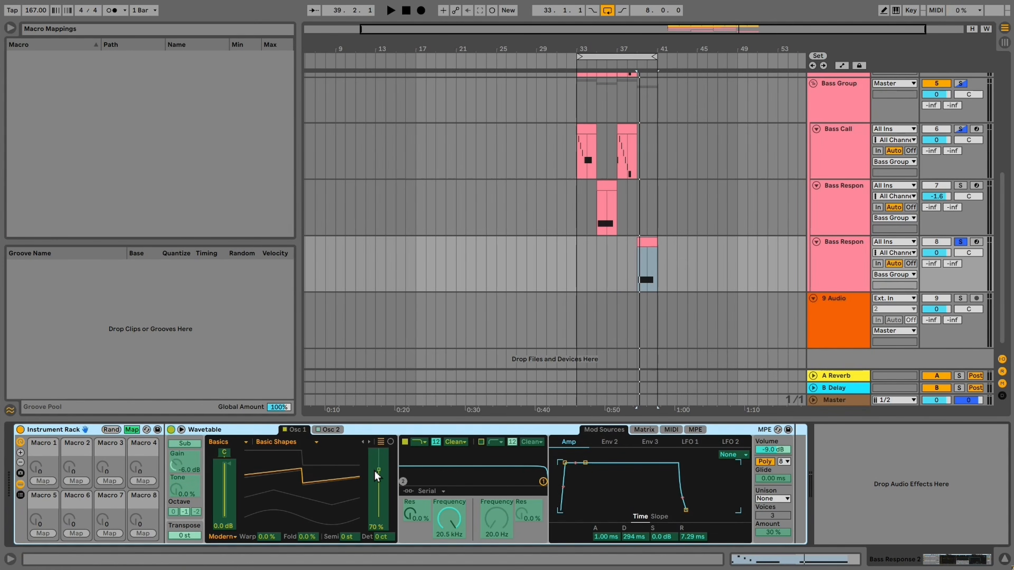
pyautogui.click(43, 481)
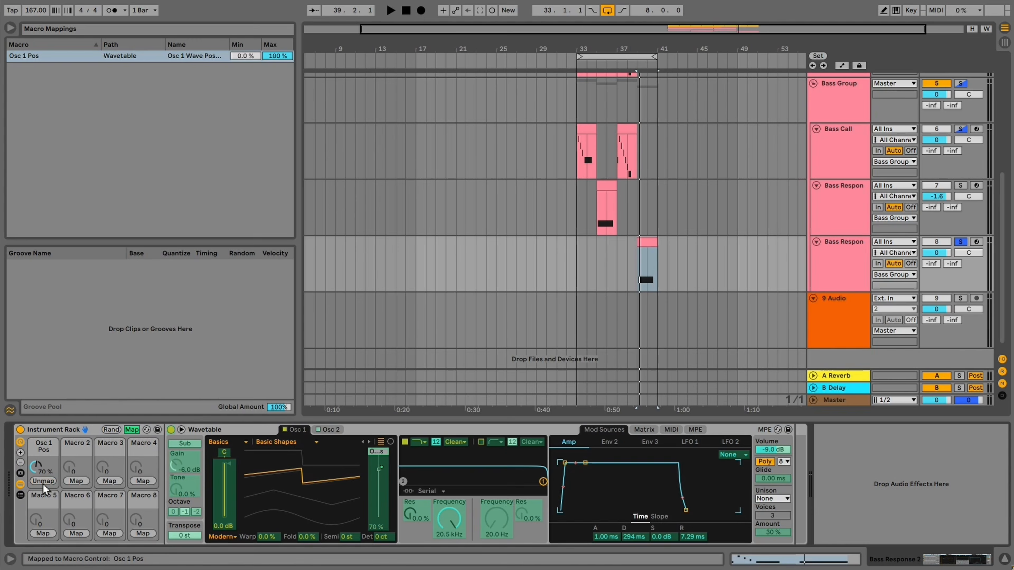
pyautogui.click(132, 431)
pyautogui.moveTo(43, 469); pyautogui.dragTo(43, 475)
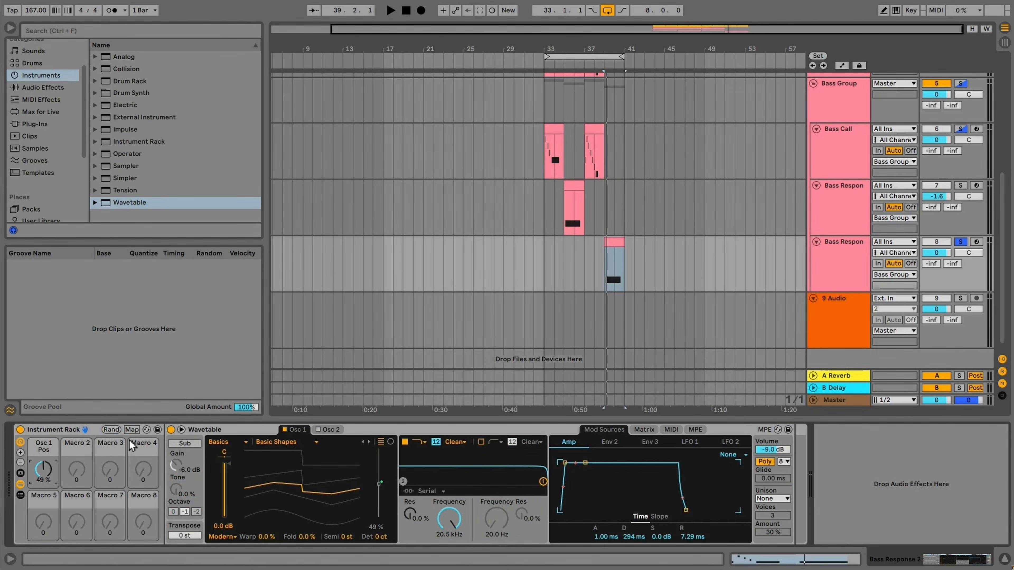
pyautogui.click(132, 430)
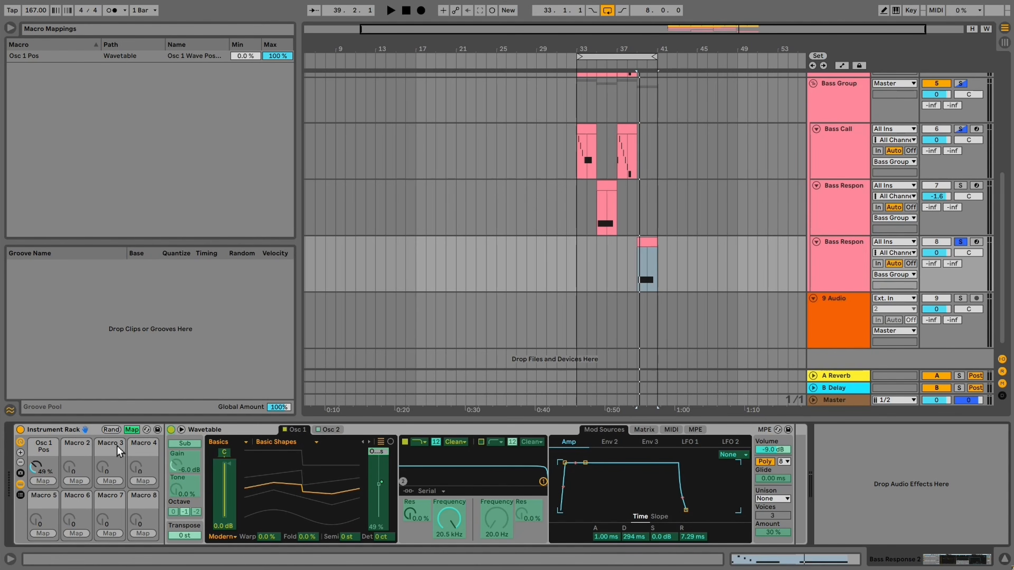
pyautogui.click(132, 430)
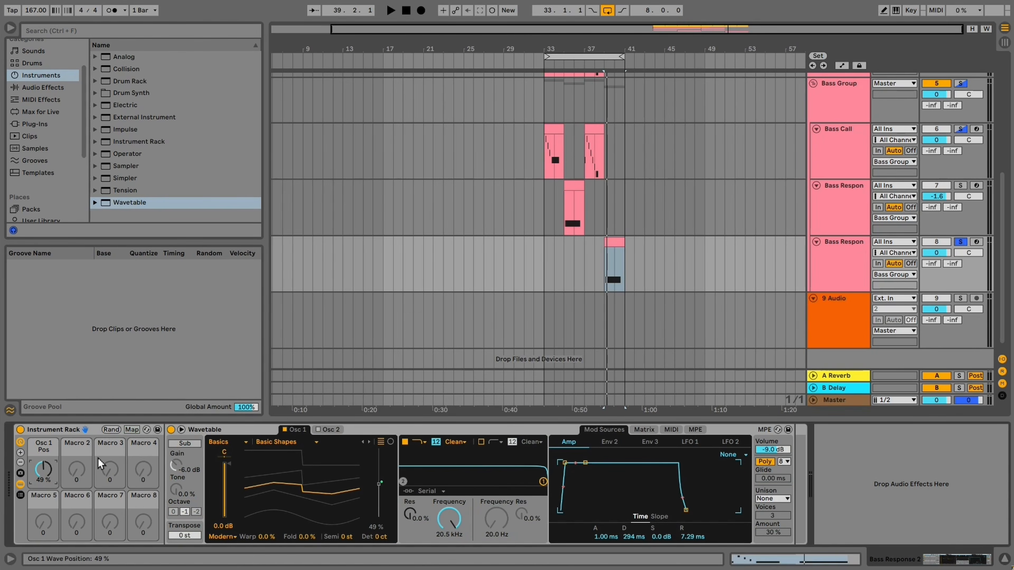
# Draw zigzag Osc 1 Pos automation across the Bass Response 2 clip at bar 39, ending at 100% at the note's end, and audition it
pyautogui.click(613, 265)
pyautogui.press('z')
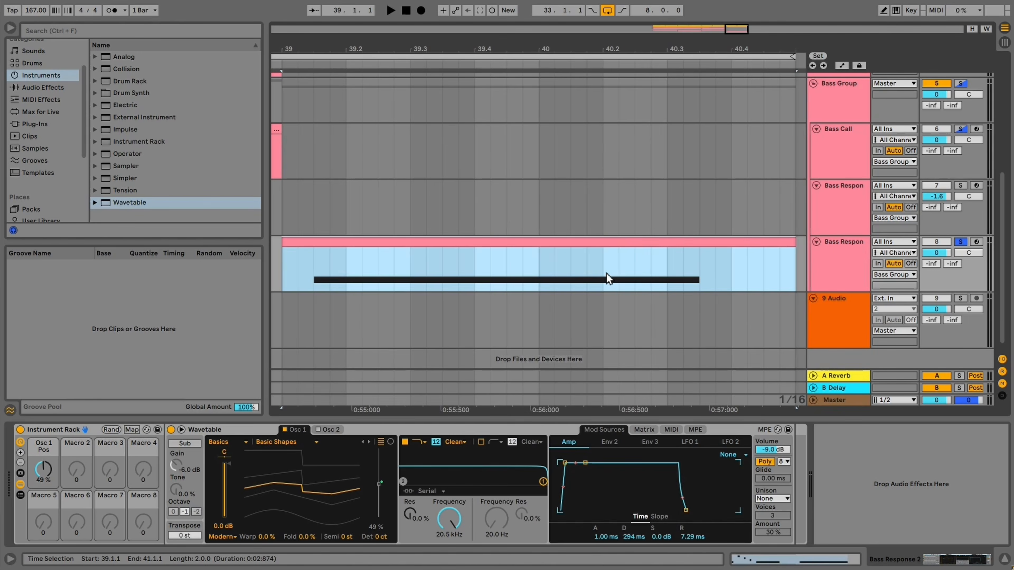
pyautogui.press('z')
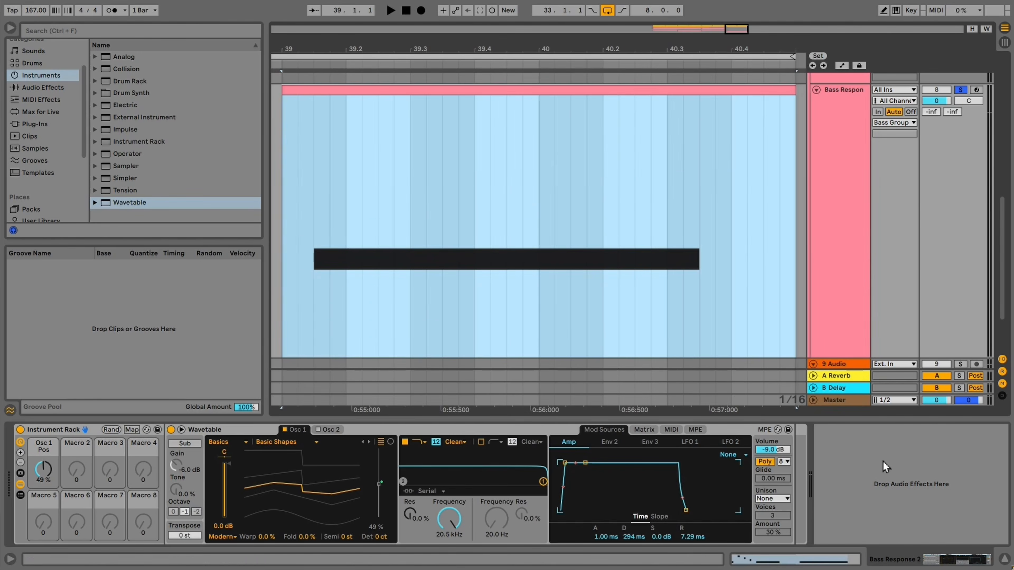
pyautogui.press('a')
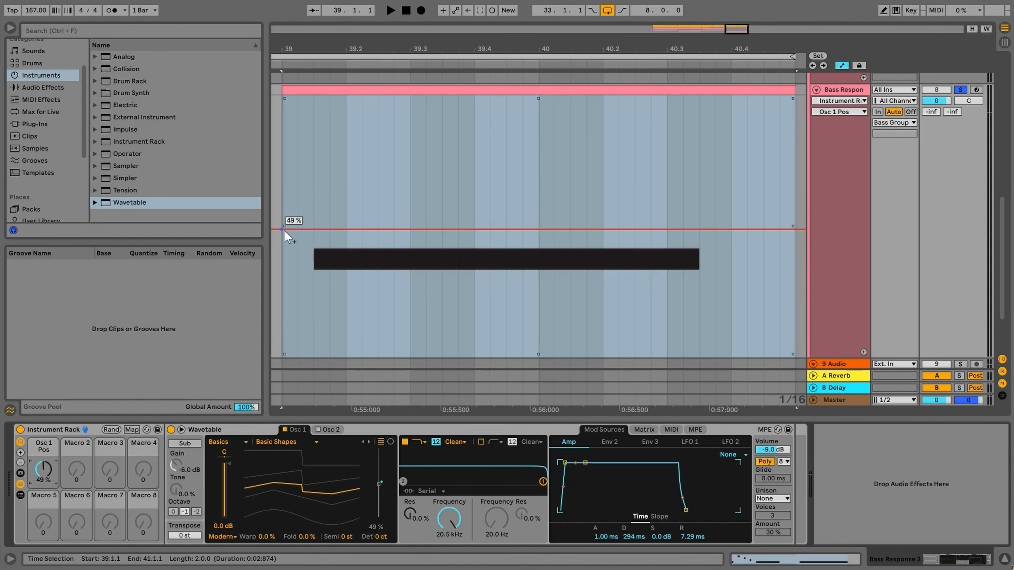
pyautogui.moveTo(285, 230); pyautogui.dragTo(285, 271)
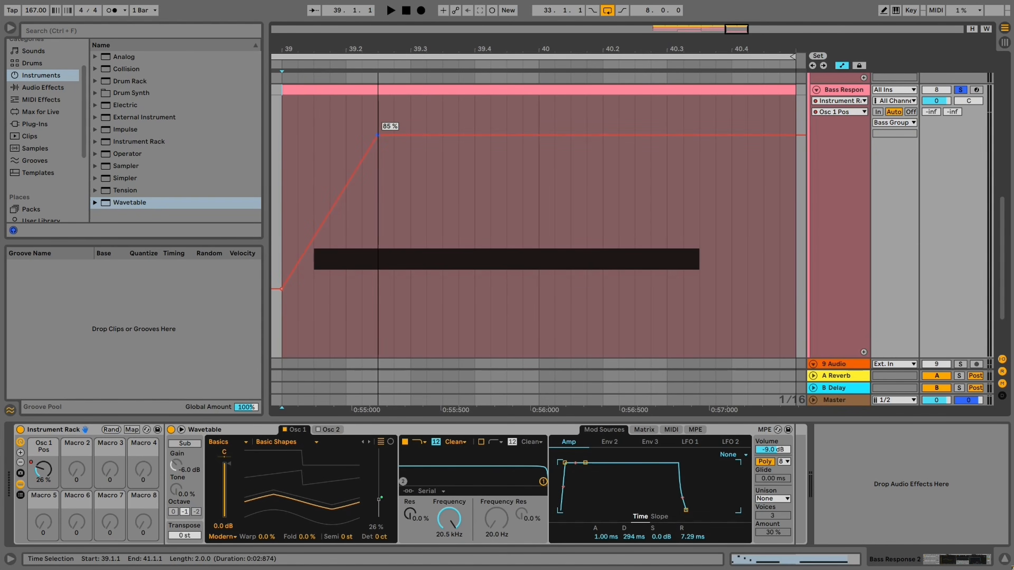
pyautogui.moveTo(421, 135); pyautogui.dragTo(571, 319)
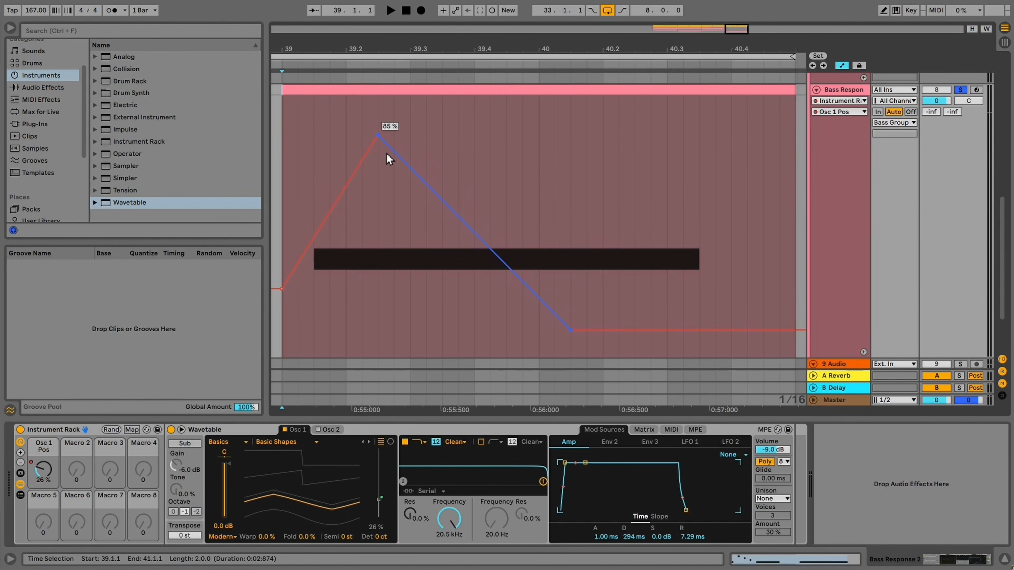
pyautogui.moveTo(570, 296); pyautogui.dragTo(553, 289)
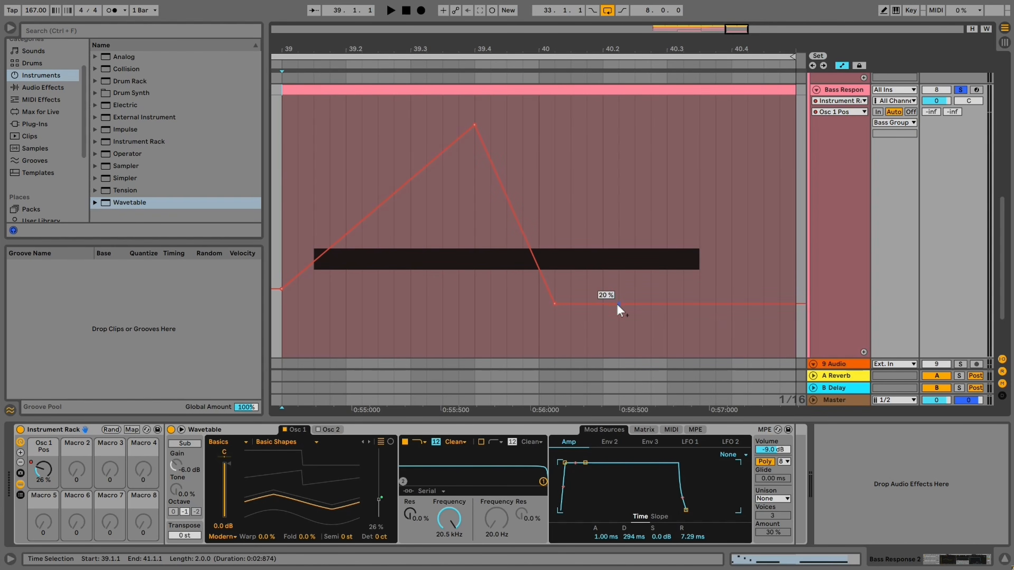
pyautogui.moveTo(618, 305); pyautogui.dragTo(671, 311)
pyautogui.moveTo(683, 99); pyautogui.dragTo(700, 98)
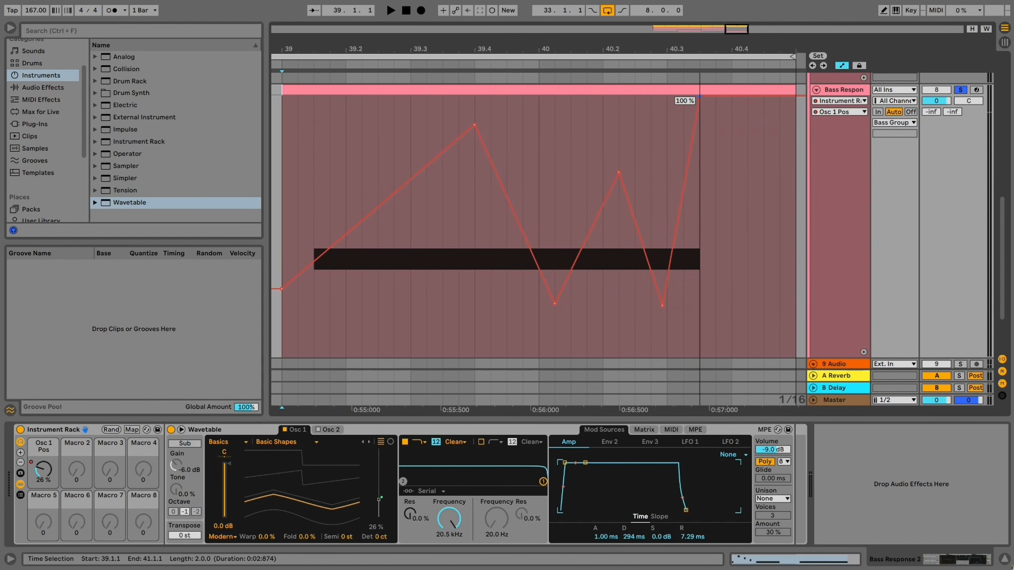
pyautogui.press('space')
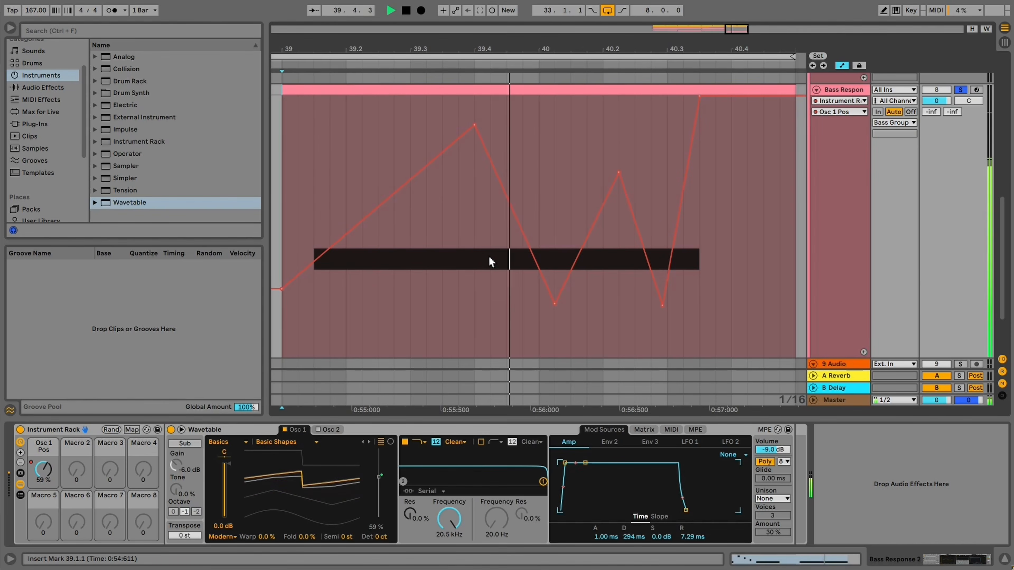
pyautogui.press('space')
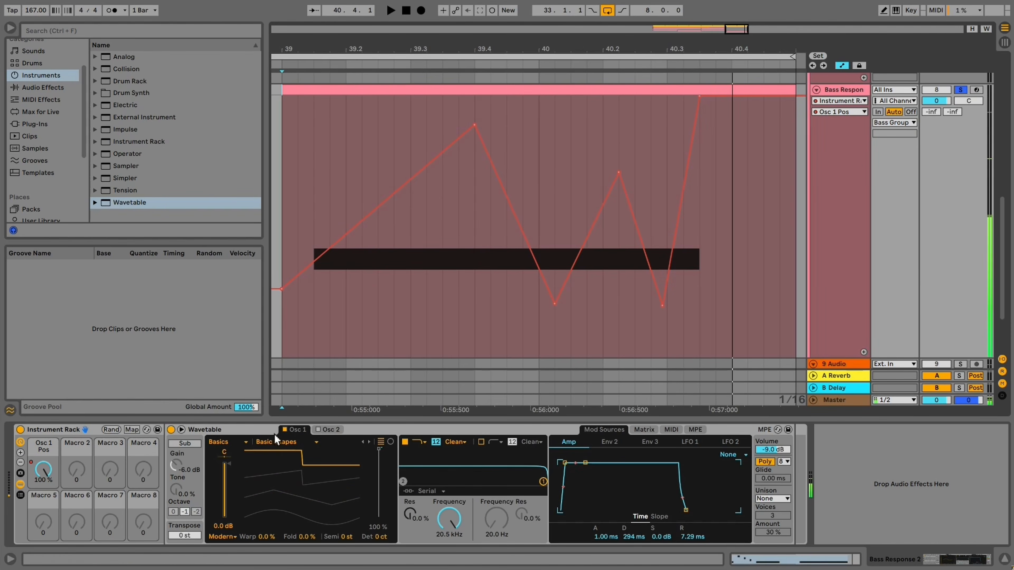
# Switch Wavetable's Osc 1 to the Complex category and browse its wavetables during playback, settling on Menace
pyautogui.click(235, 443)
pyautogui.click(240, 342)
pyautogui.press('space')
pyautogui.click(369, 441)
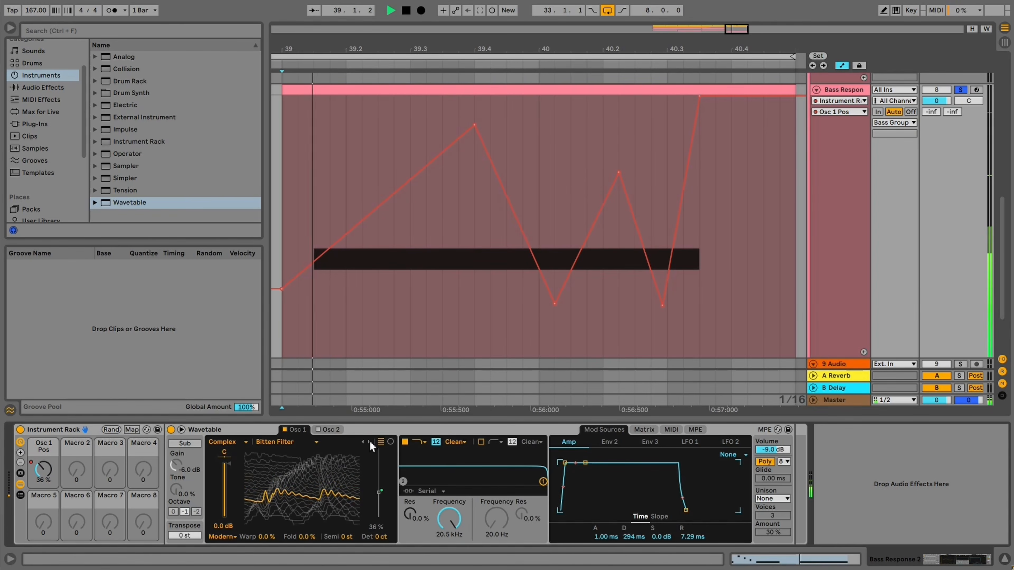
pyautogui.click(370, 442)
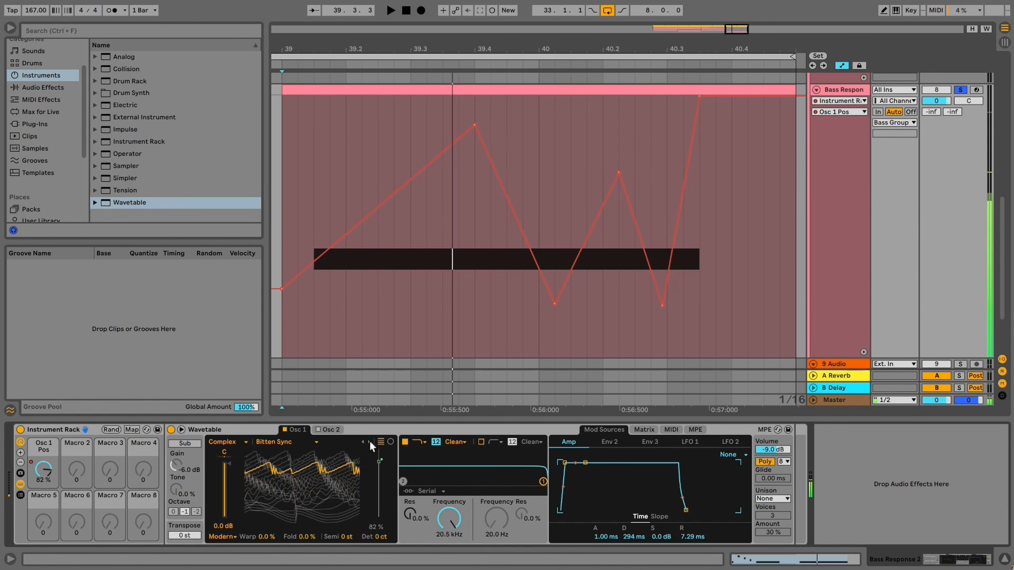
pyautogui.click(369, 441)
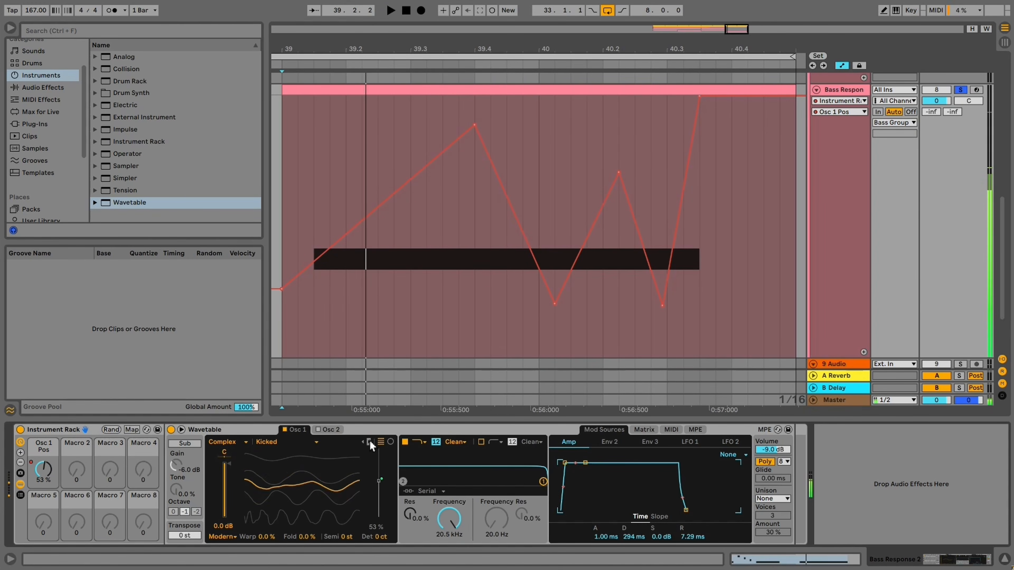
pyautogui.click(370, 441)
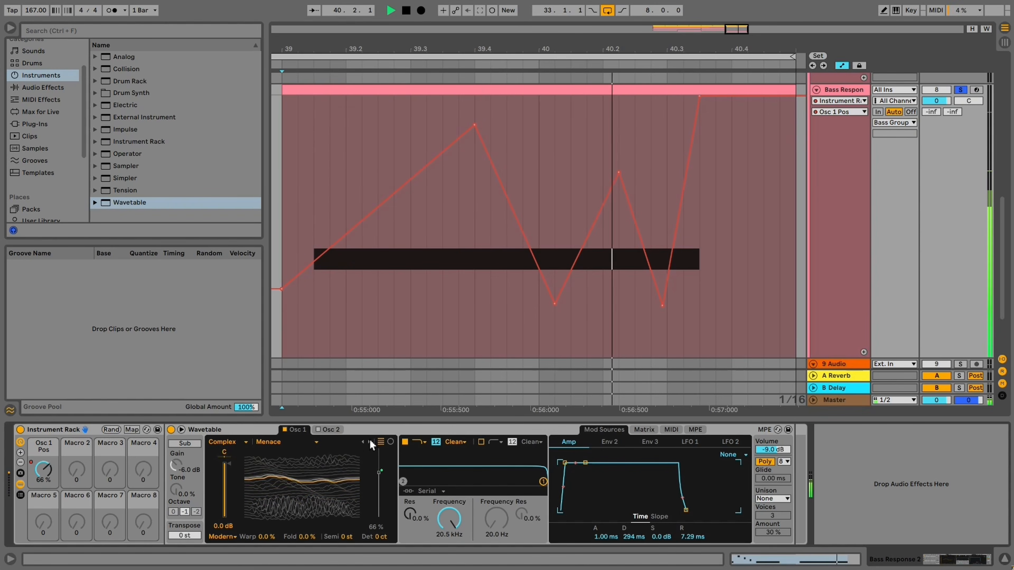
# Audition the Menace sound and slightly lower the first peak of the Osc 1 Pos automation at 39.4
pyautogui.press('space')
pyautogui.press('space')
pyautogui.moveTo(475, 125)
pyautogui.moveTo(475, 125); pyautogui.dragTo(476, 139)
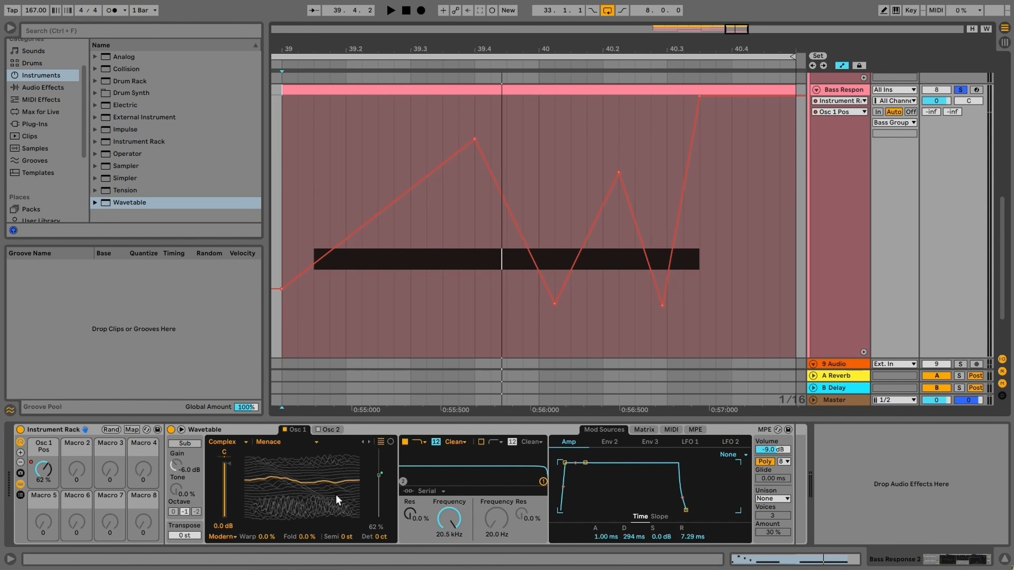
# Limit the Osc 1 wave position macro mapping to a maximum of 62%, auditioning the result
pyautogui.click(132, 430)
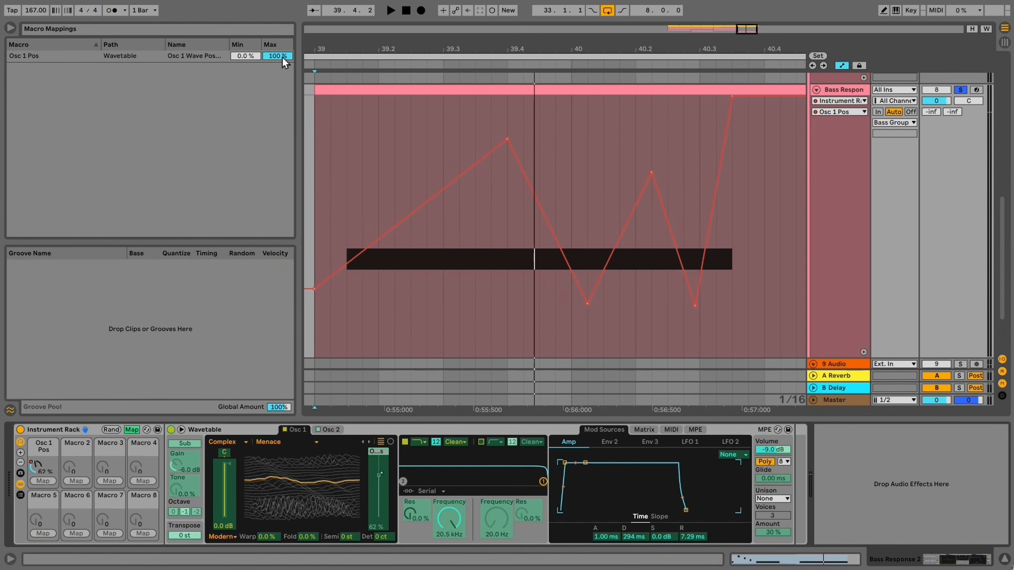
pyautogui.click(290, 56)
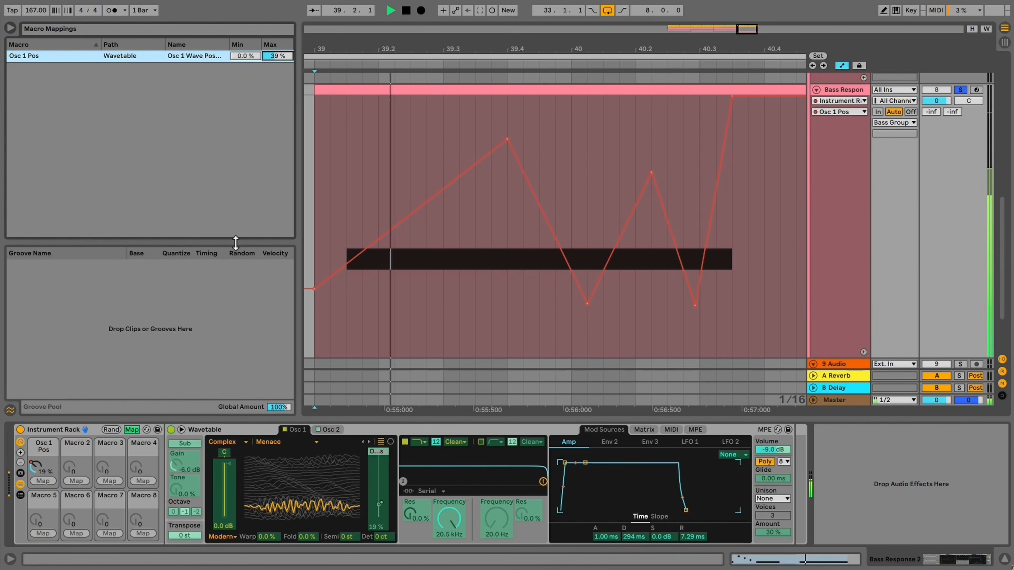
pyautogui.moveTo(285, 56); pyautogui.dragTo(285, 40)
pyautogui.press('space')
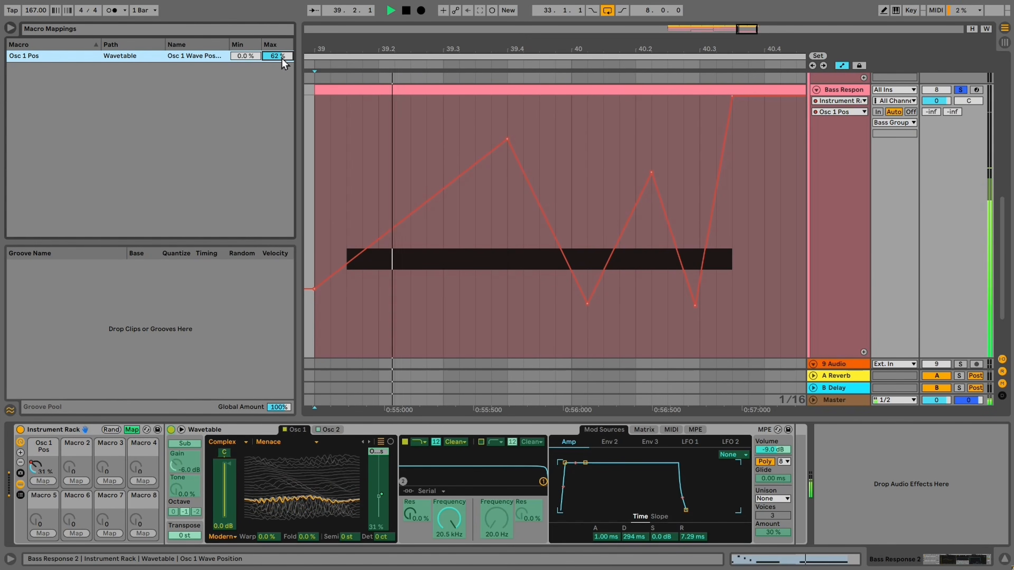
pyautogui.press('space')
pyautogui.click(136, 430)
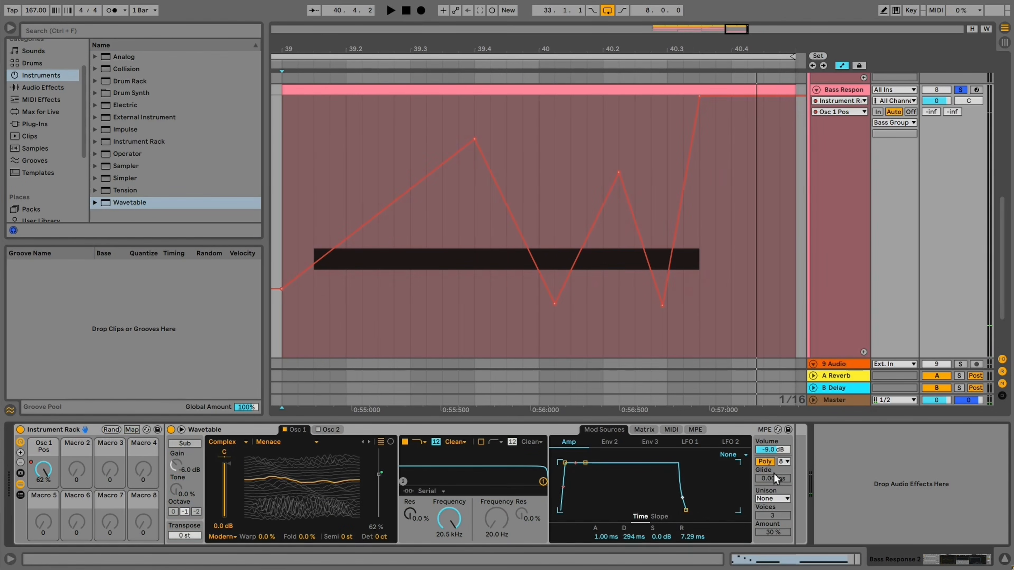
# Set Wavetable's unison mode to Classic and play the clip
pyautogui.click(776, 499)
pyautogui.click(773, 452)
pyautogui.press('space')
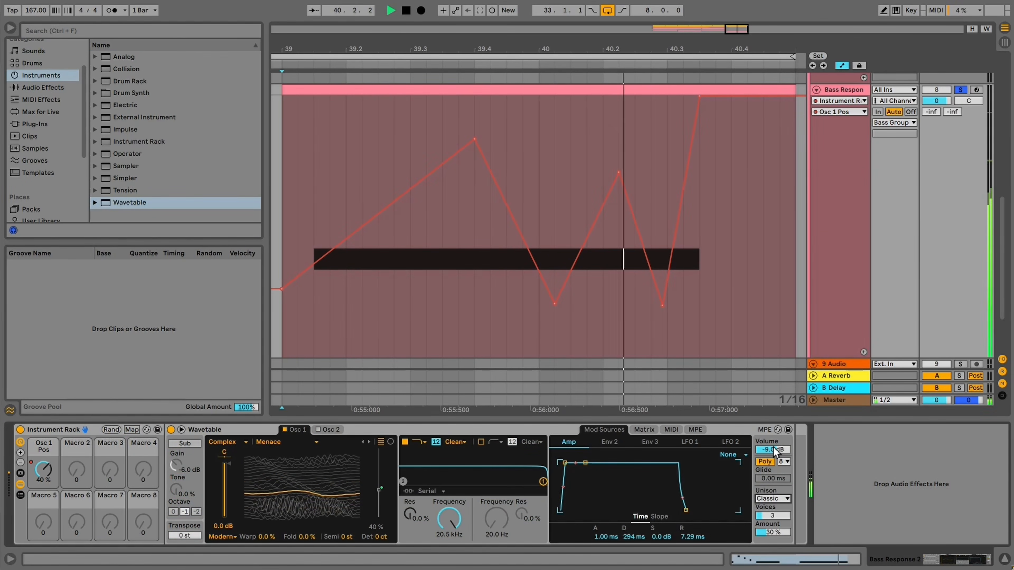
# Reshape the Osc 1 Pos automation after bar 40 into tighter, faster peaks with a low point at the note's end, and play it
pyautogui.moveTo(618, 173)
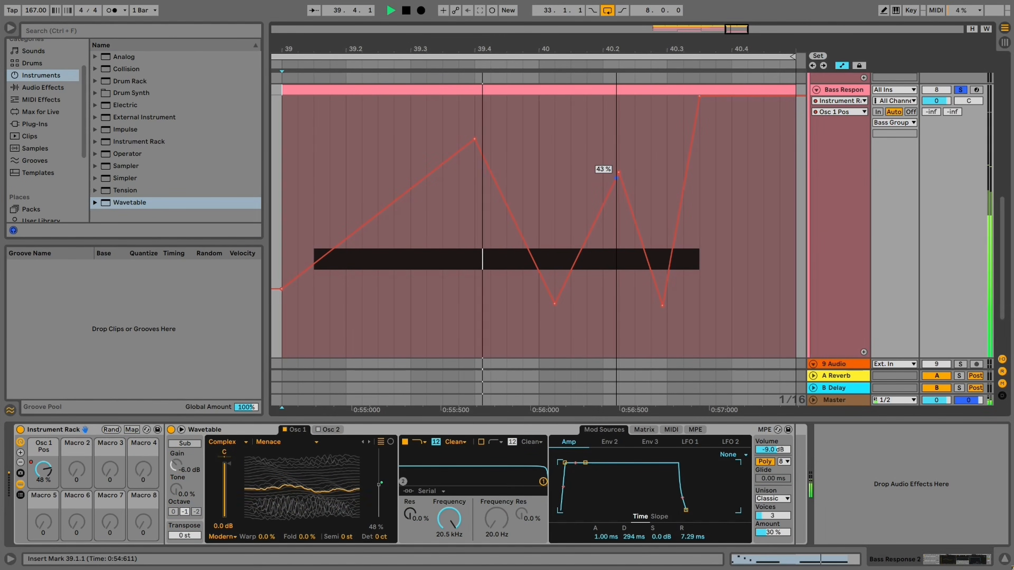
pyautogui.press('space')
pyautogui.moveTo(603, 207); pyautogui.dragTo(587, 210)
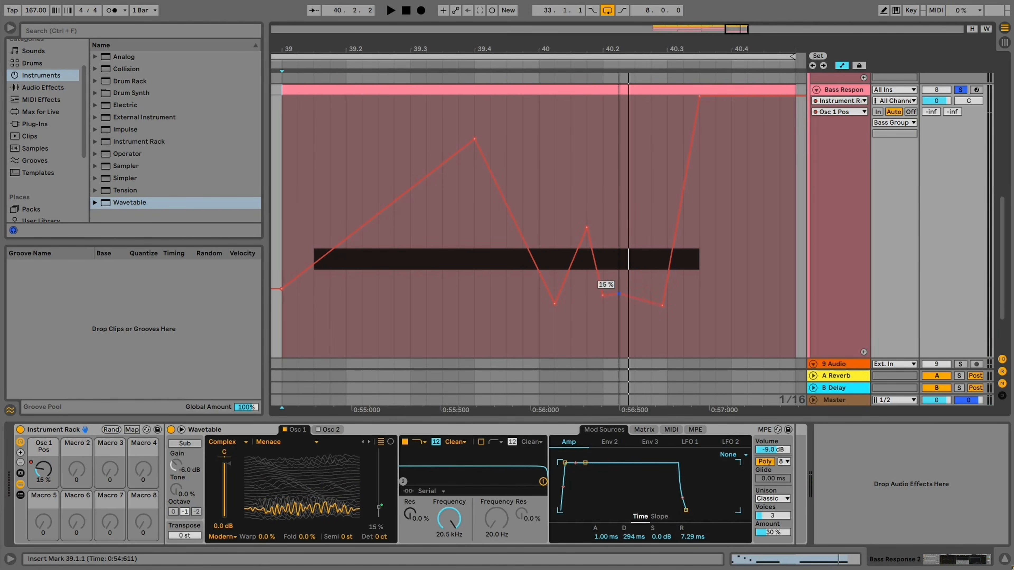
pyautogui.moveTo(648, 312); pyautogui.dragTo(651, 98)
pyautogui.moveTo(662, 309); pyautogui.dragTo(693, 311)
pyautogui.press('space')
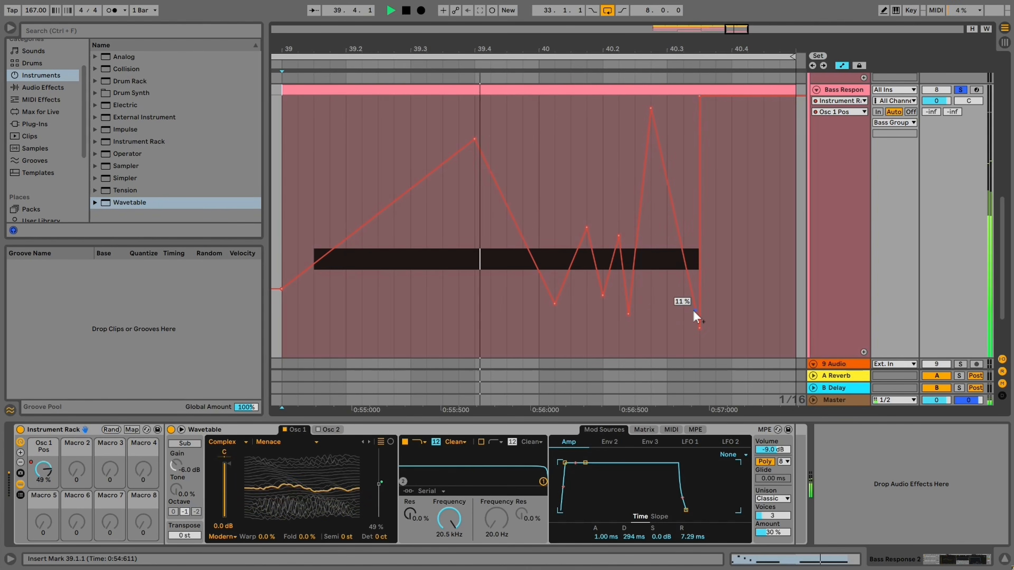
# Simplify the Osc 1 Pos automation by deleting two breakpoints around 40.2 and moving the small peak there earlier
pyautogui.click(603, 295)
pyautogui.click(587, 228)
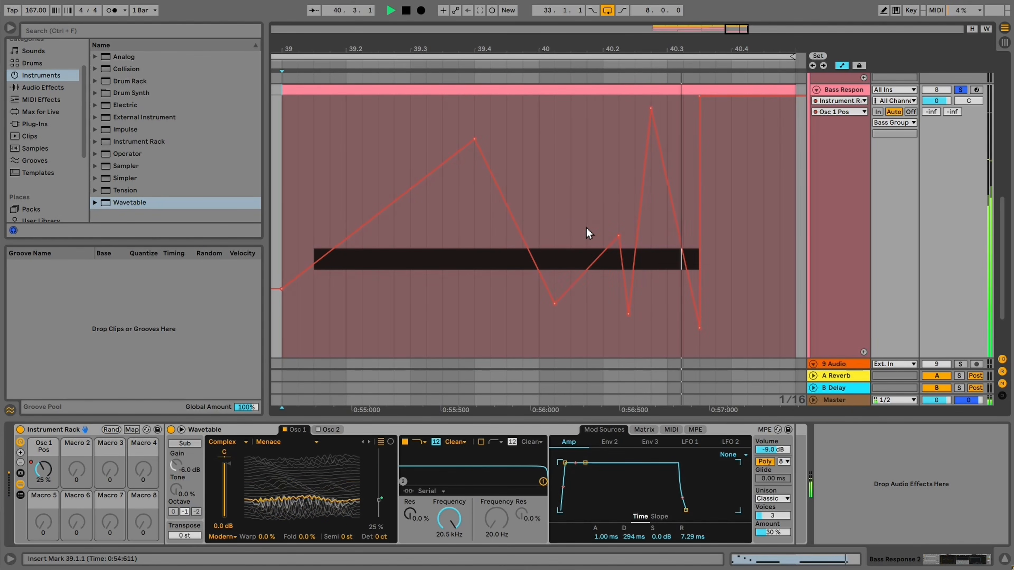
pyautogui.moveTo(619, 236); pyautogui.dragTo(587, 235)
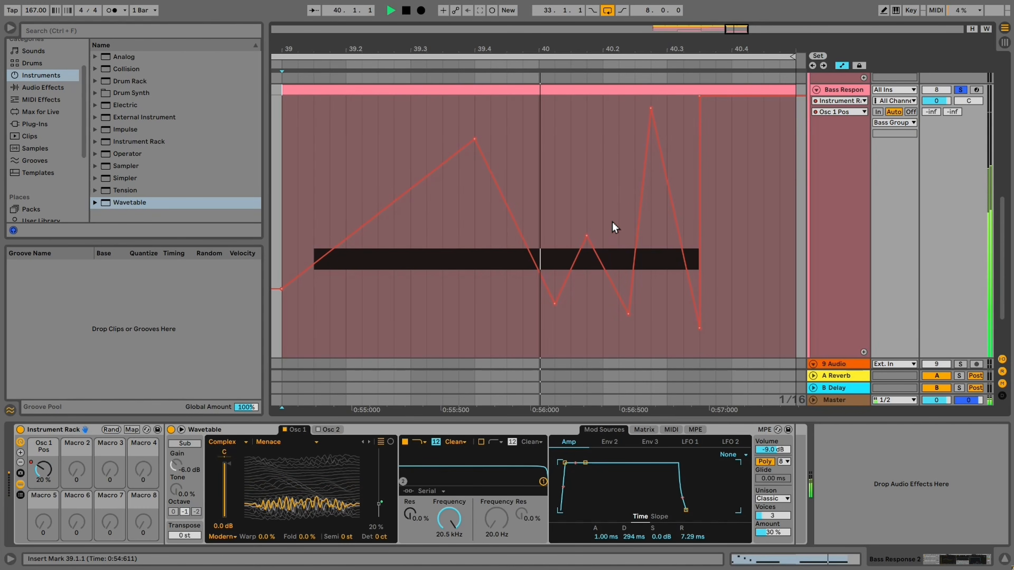
pyautogui.press('space')
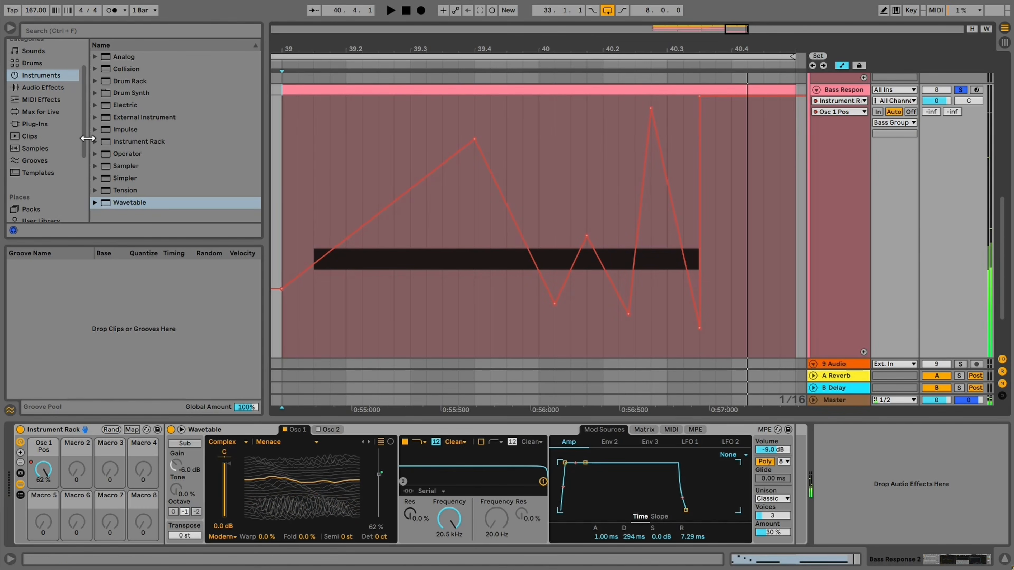
# Add a Phaser-Flanger after the Instrument Rack, with its Amount at 0.0% and Center at 141 Hz
pyautogui.click(58, 88)
pyautogui.scroll(-7, 144, 174)
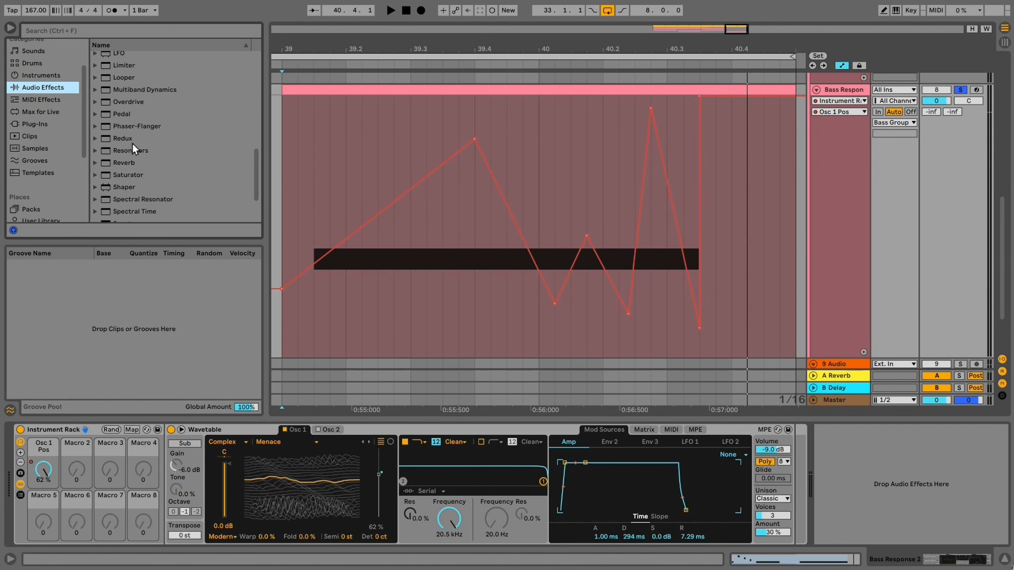
pyautogui.moveTo(130, 124); pyautogui.dragTo(802, 431)
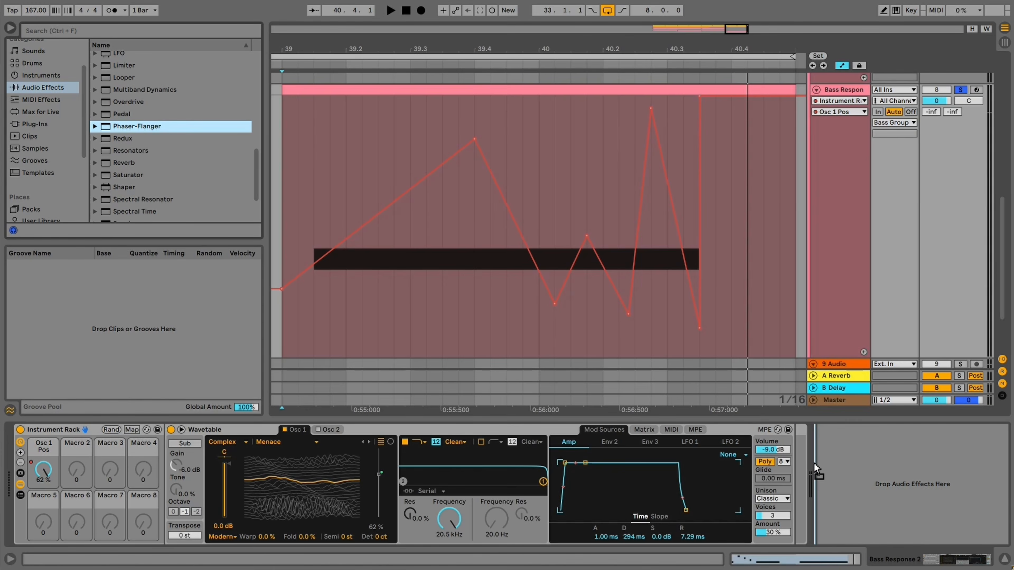
pyautogui.moveTo(790, 466); pyautogui.dragTo(848, 456)
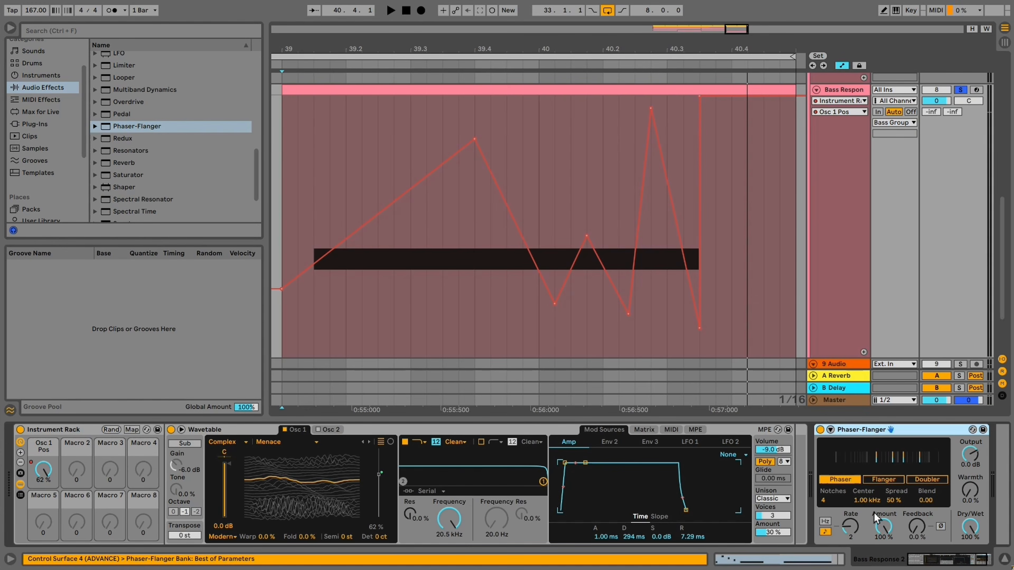
pyautogui.click(883, 524)
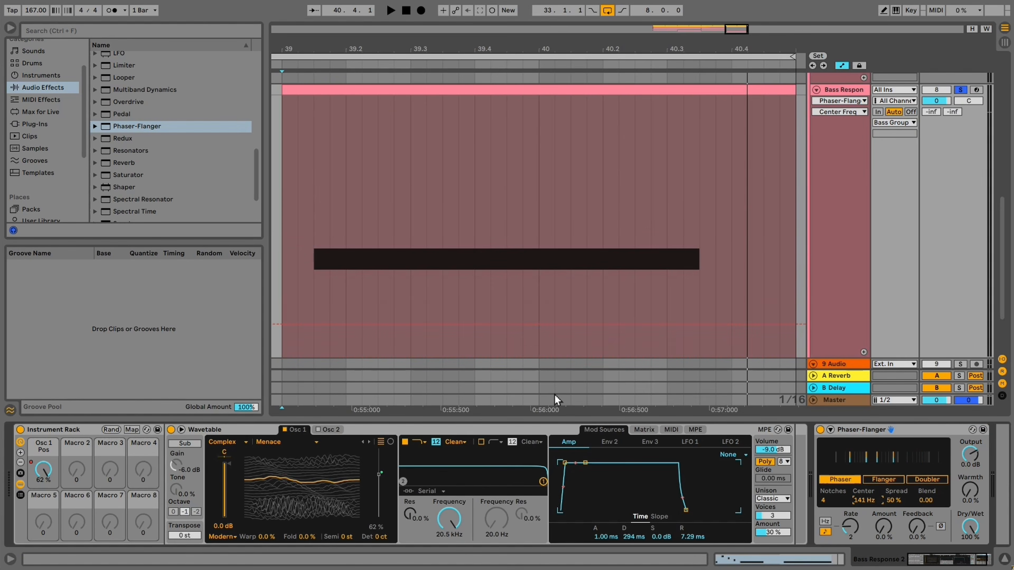
# Automate the Phaser-Flanger's Center frequency to rise to a peak just before bar 40 and fall by 40.4, and audition it
pyautogui.click(304, 324)
pyautogui.moveTo(358, 326); pyautogui.dragTo(523, 128)
pyautogui.click(747, 350)
pyautogui.press('space')
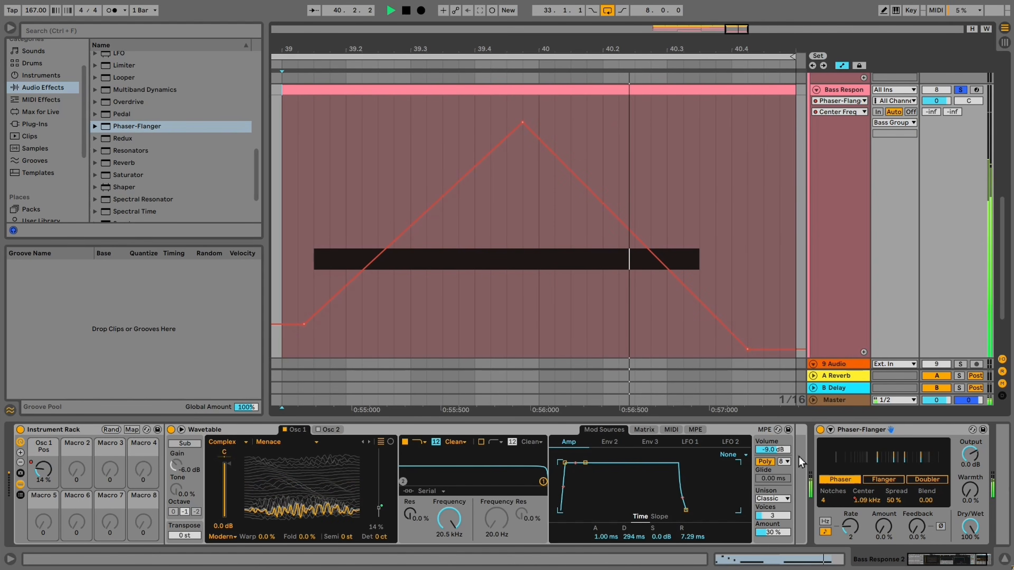
# Set the Phaser-Flanger's Notches to 2 and audition the clip
pyautogui.click(840, 501)
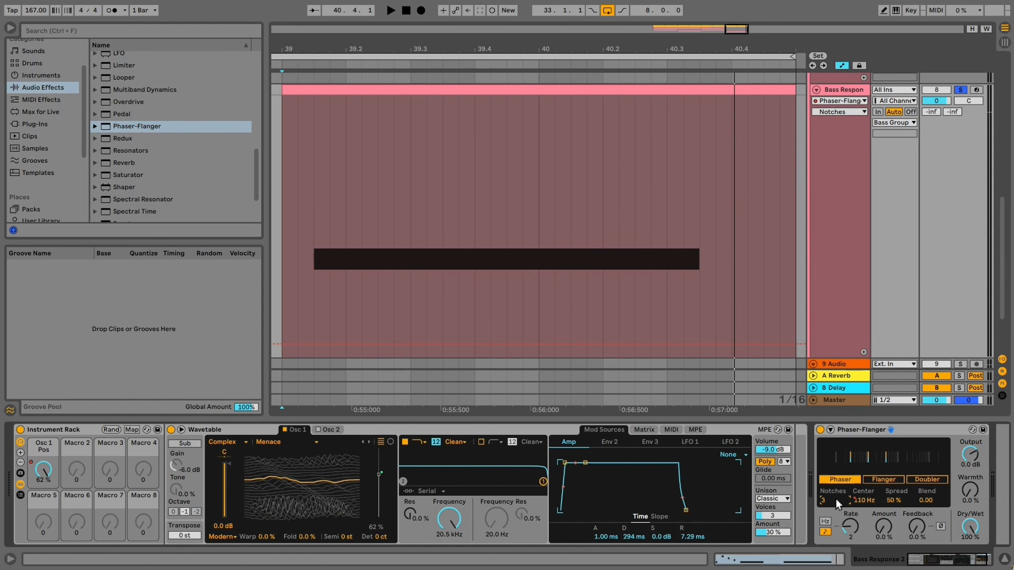
pyautogui.moveTo(840, 499); pyautogui.dragTo(840, 505)
pyautogui.press('space')
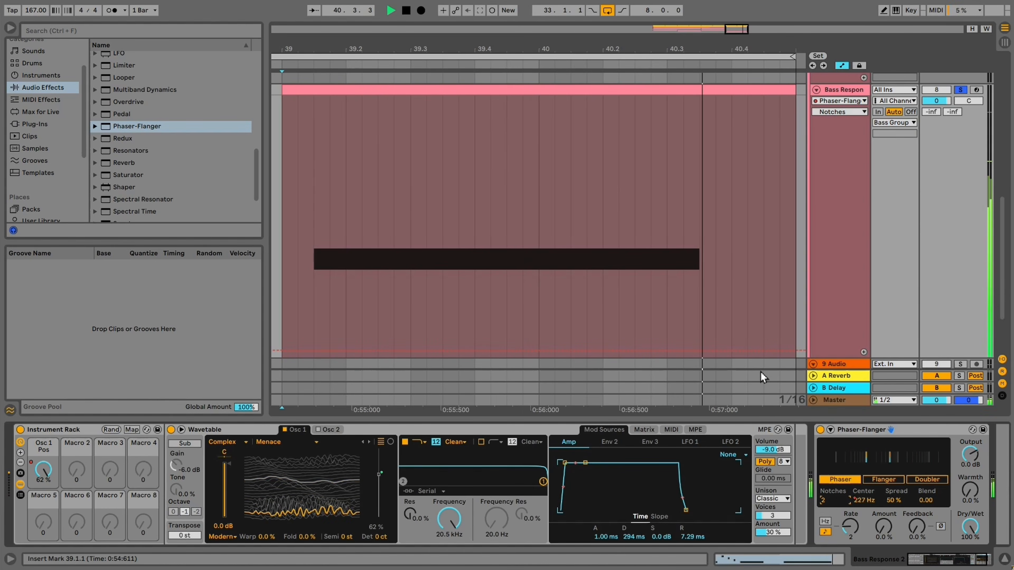
pyautogui.press('space')
pyautogui.press('space')
# Add a Limiter after the Phaser-Flanger, raise its Gain to 12.8 dB and play the clip
pyautogui.scroll(-1, 196, 136)
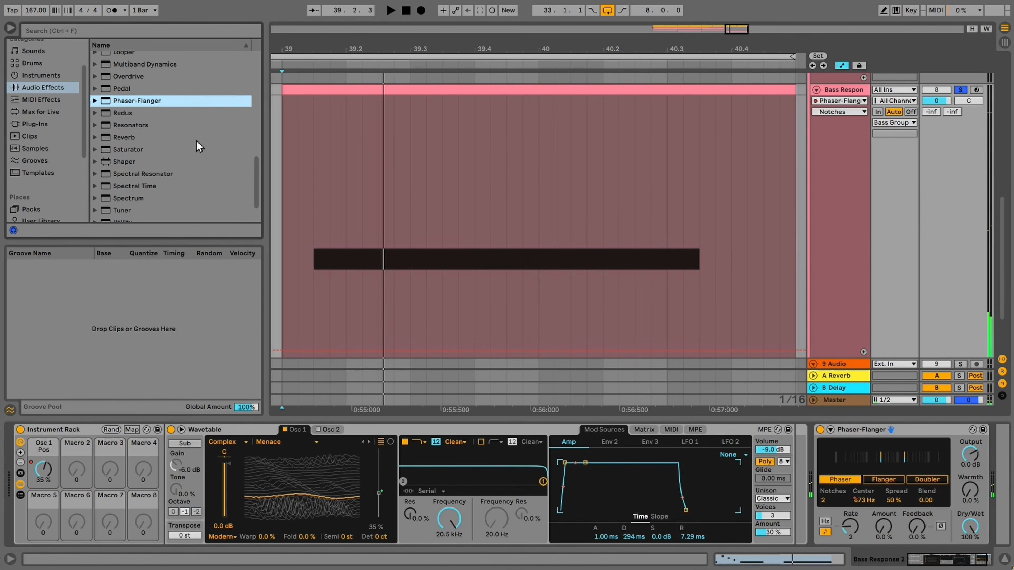
pyautogui.scroll(2, 169, 104)
pyautogui.moveTo(127, 86); pyautogui.dragTo(911, 472)
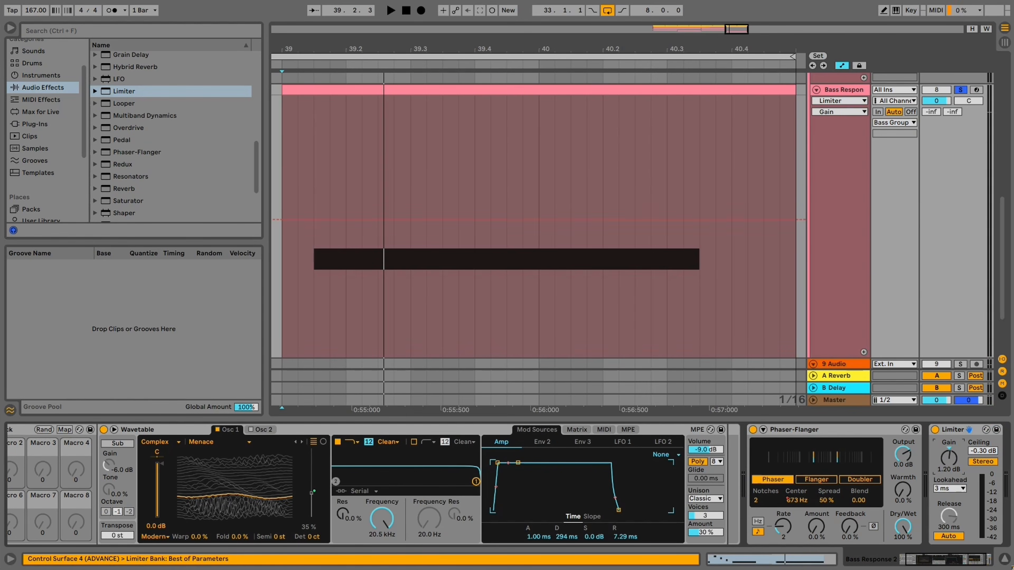
pyautogui.press('space')
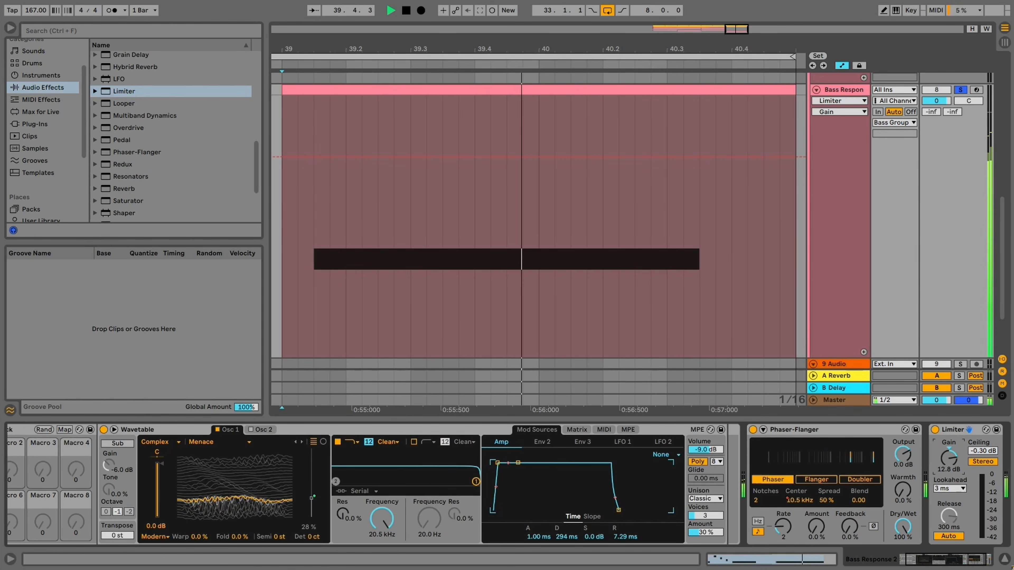
# Set the Limiter's Gain to 12.7 dB and Wavetable's Filter 1 to 215 Hz with 31% resonance
pyautogui.moveTo(949, 458); pyautogui.dragTo(949, 459)
pyautogui.press('space')
pyautogui.moveTo(379, 520); pyautogui.dragTo(380, 568)
pyautogui.moveTo(386, 482); pyautogui.dragTo(384, 474)
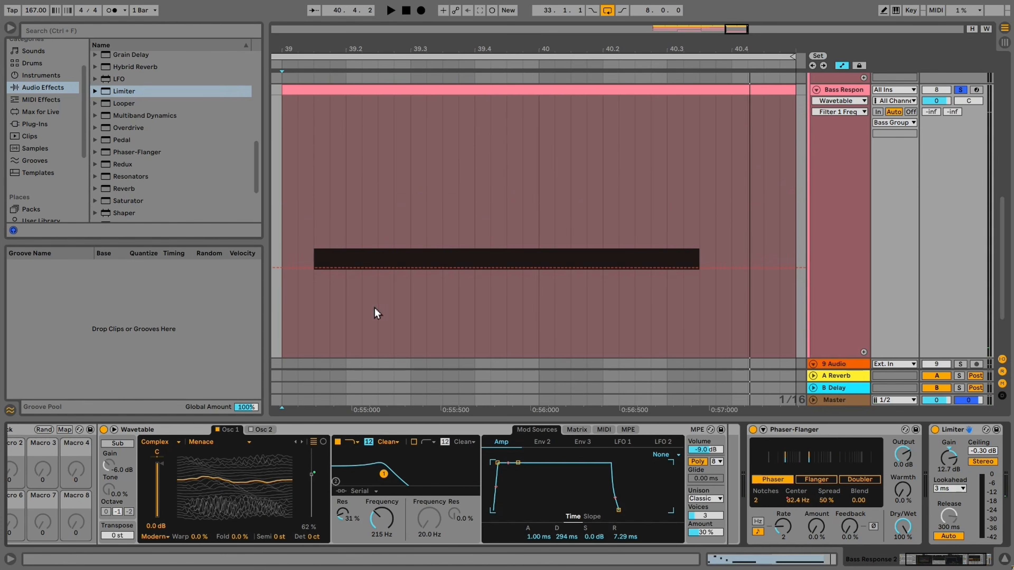
# Automate Wavetable's Filter 1 frequency in a zigzag across the clip, peaking at bar 40 and dipping to 67.5 Hz just after it, and audition it
pyautogui.moveTo(319, 267); pyautogui.dragTo(684, 166)
pyautogui.press('space')
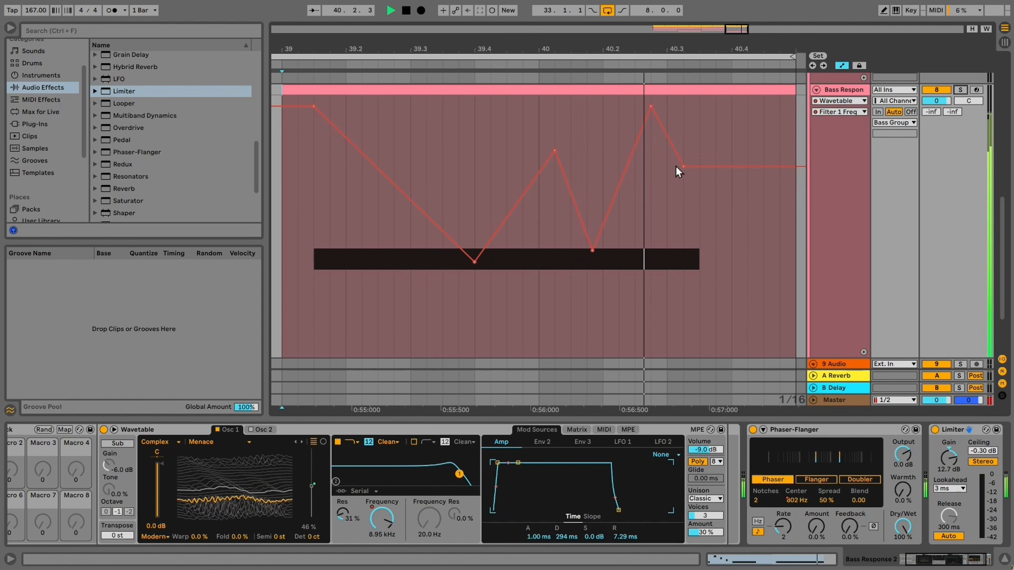
pyautogui.moveTo(554, 151); pyautogui.dragTo(539, 123)
pyautogui.moveTo(592, 250); pyautogui.dragTo(586, 312)
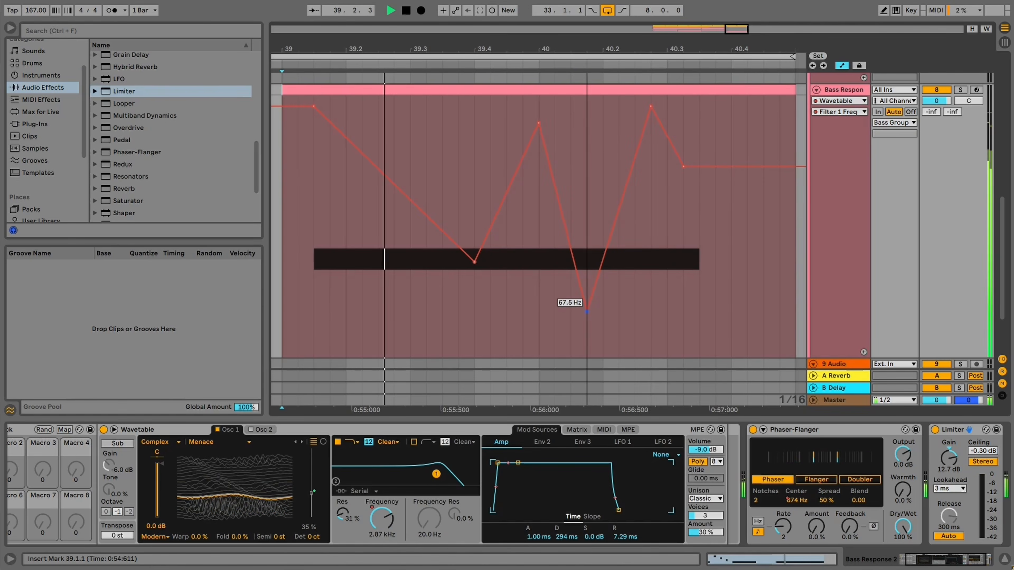
pyautogui.click(648, 108)
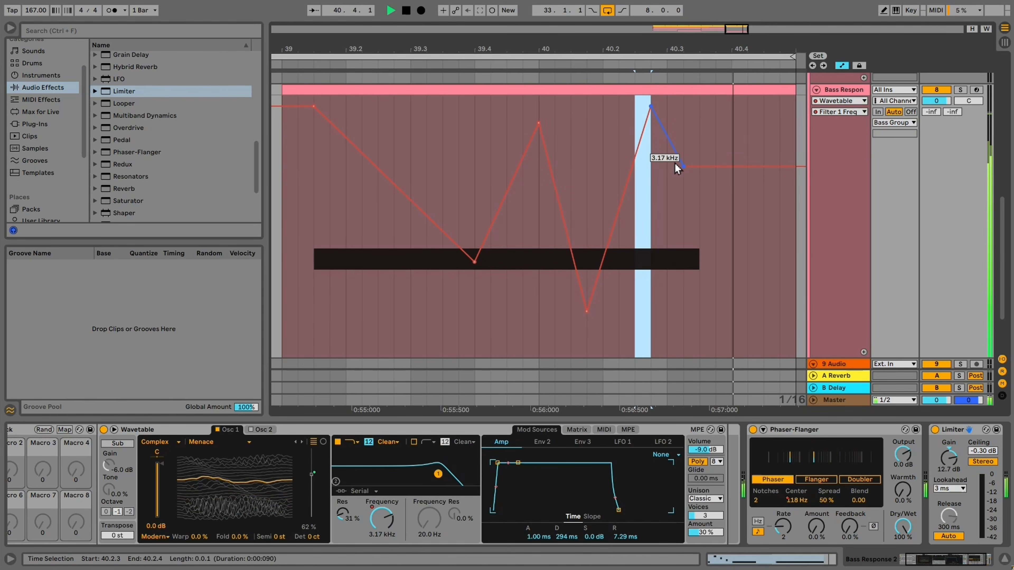
pyautogui.press('space')
pyautogui.click(684, 201)
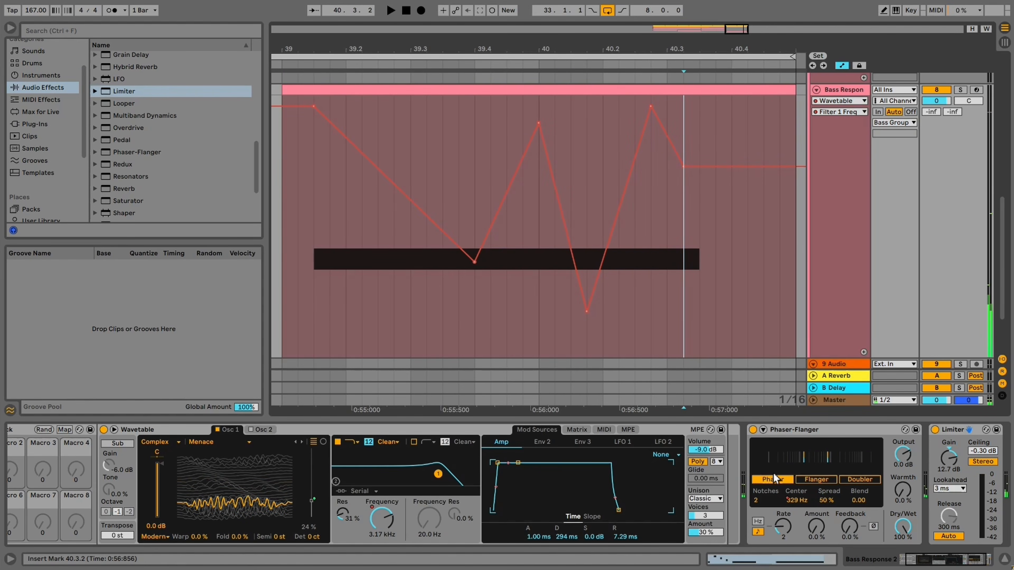
# Add a Hybrid Reverb after the Limiter, with its Blend at 100/0 and the Plates convolution IR category
pyautogui.hscroll(2, 773, 469)
pyautogui.scroll(-2, 182, 182)
pyautogui.scroll(8, 176, 176)
pyautogui.doubleClick(153, 151)
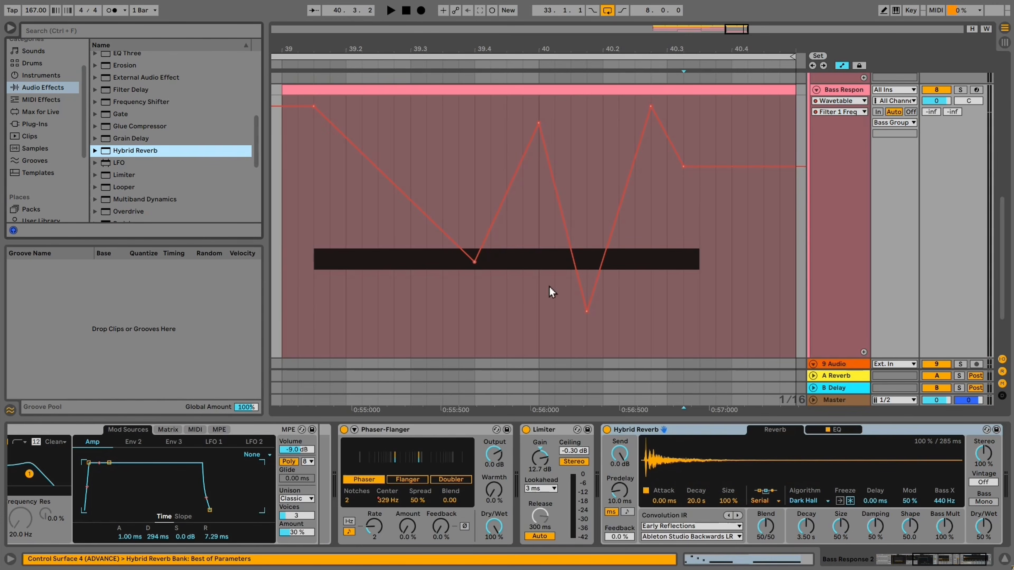
pyautogui.moveTo(764, 532); pyautogui.dragTo(763, 499)
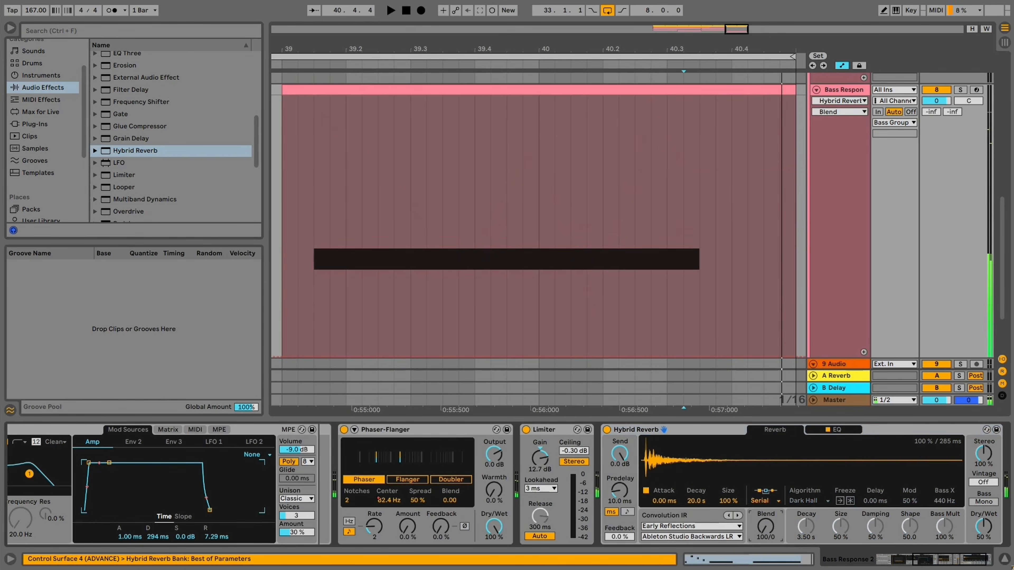
pyautogui.click(717, 526)
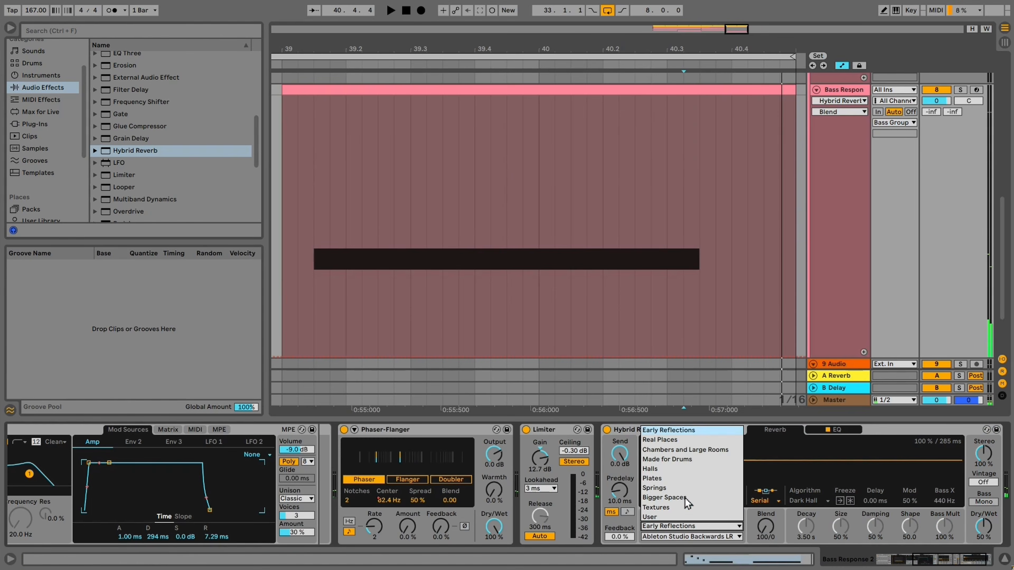
pyautogui.click(665, 482)
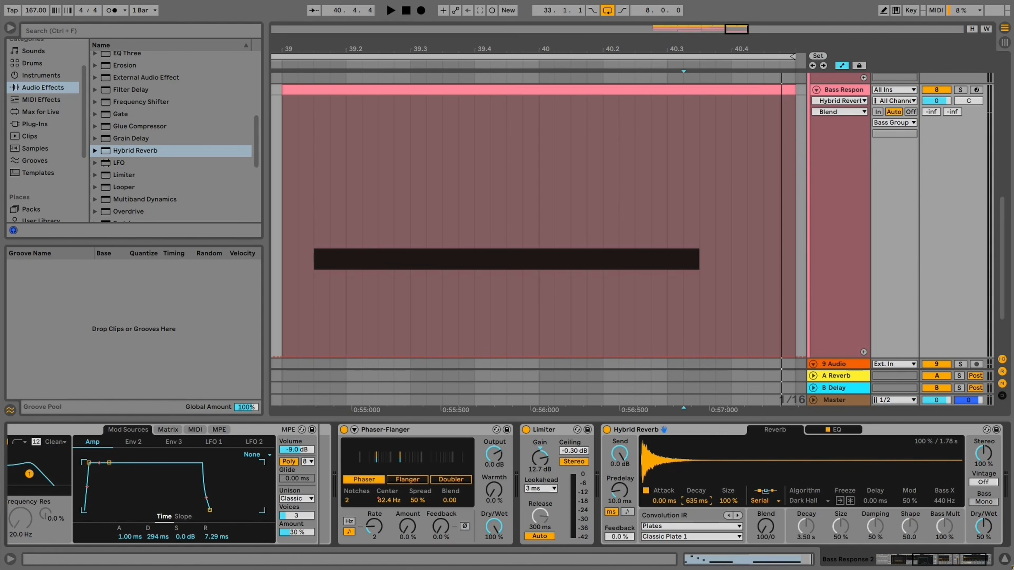
# Set the Hybrid Reverb's Dry/Wet to 35% and audition the clip from its start
pyautogui.press('space')
pyautogui.press('space')
pyautogui.press('space')
pyautogui.moveTo(984, 527)
pyautogui.mouseDown()
pyautogui.moveTo(983, 548)
pyautogui.moveTo(983, 514)
pyautogui.mouseUp()
pyautogui.press('space')
pyautogui.click(294, 273)
pyautogui.press('space')
# Reduce the Hybrid Reverb's convolution Size to 44% and play the clip
pyautogui.moveTo(728, 501); pyautogui.dragTo(728, 538)
pyautogui.click(282, 243)
pyautogui.press('space')
pyautogui.press('space')
# Play the eight-bar loop and review the device chains of the Bass Call and both Bass Response tracks
pyautogui.moveTo(740, 30); pyautogui.dragTo(740, 2)
pyautogui.scroll(6, 682, 181)
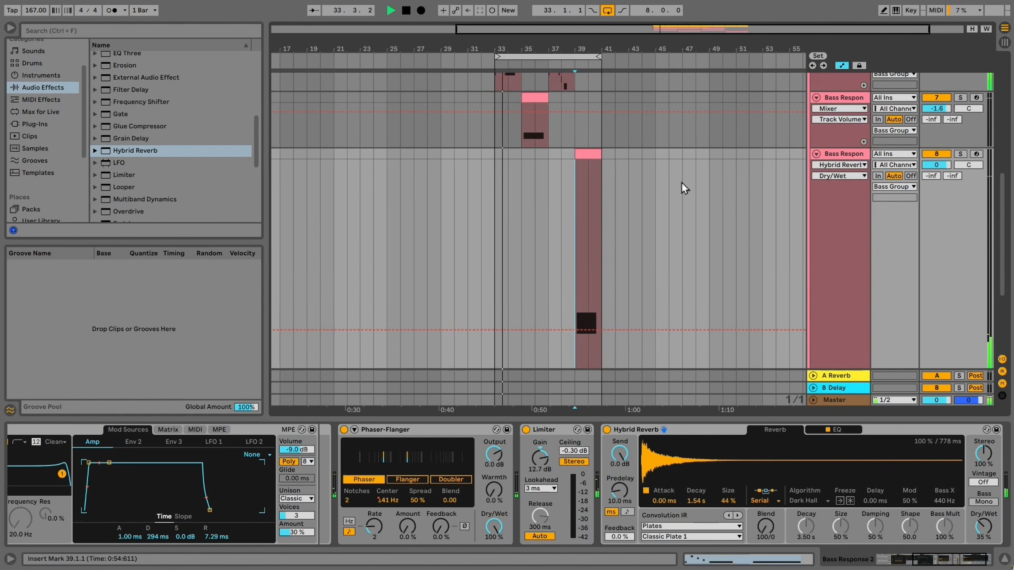
pyautogui.click(838, 117)
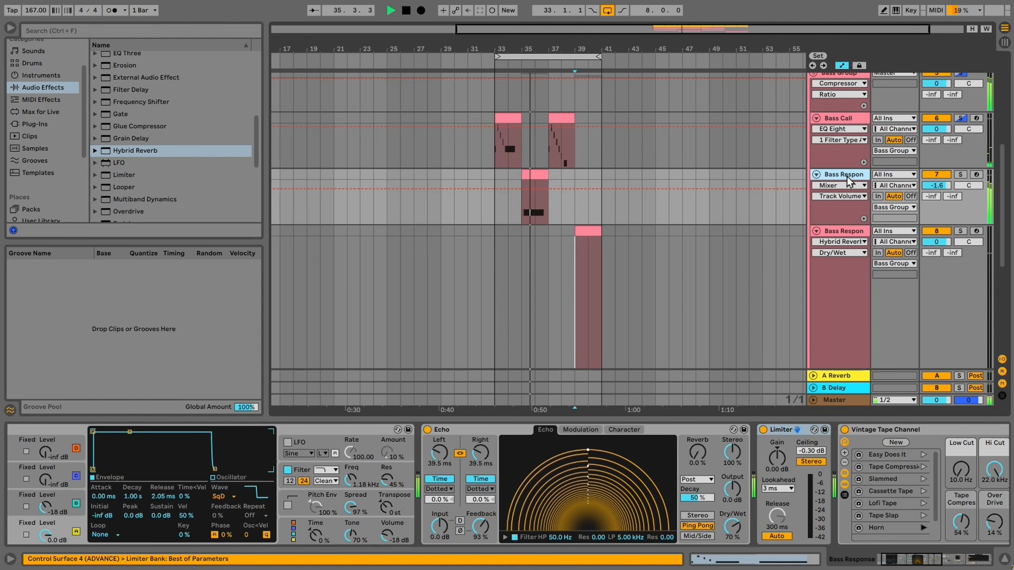
pyautogui.click(847, 176)
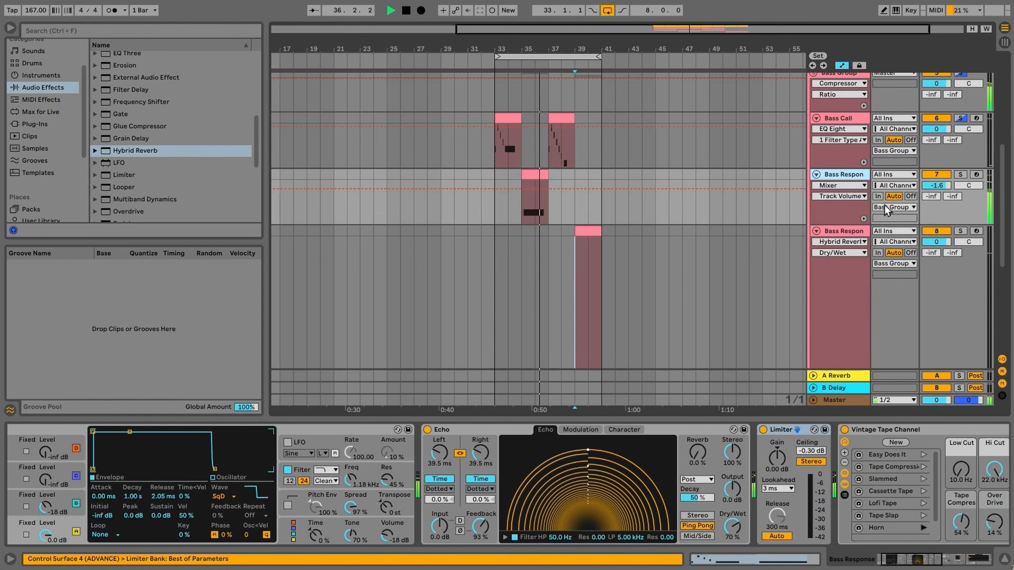
pyautogui.click(852, 117)
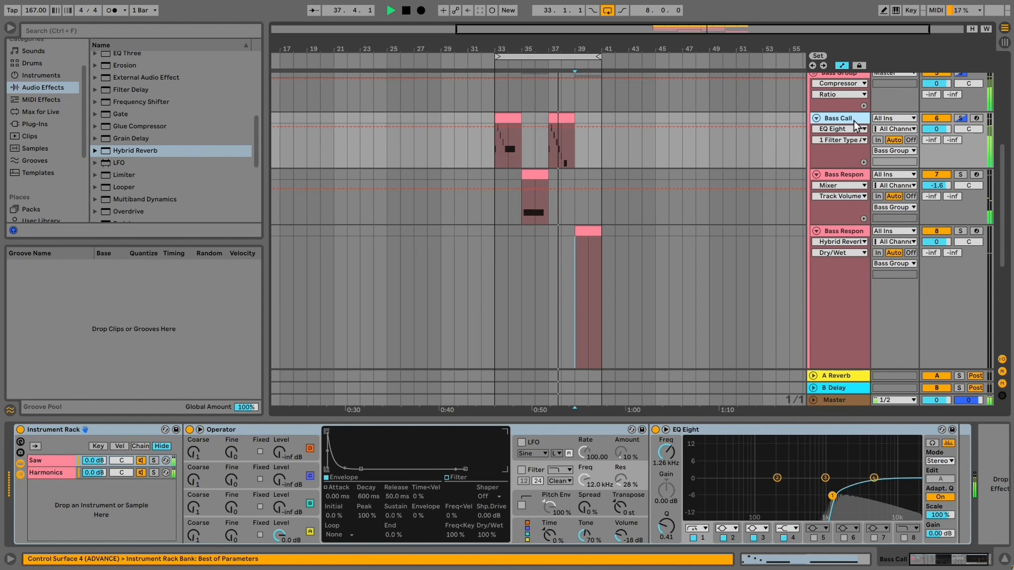
pyautogui.click(844, 231)
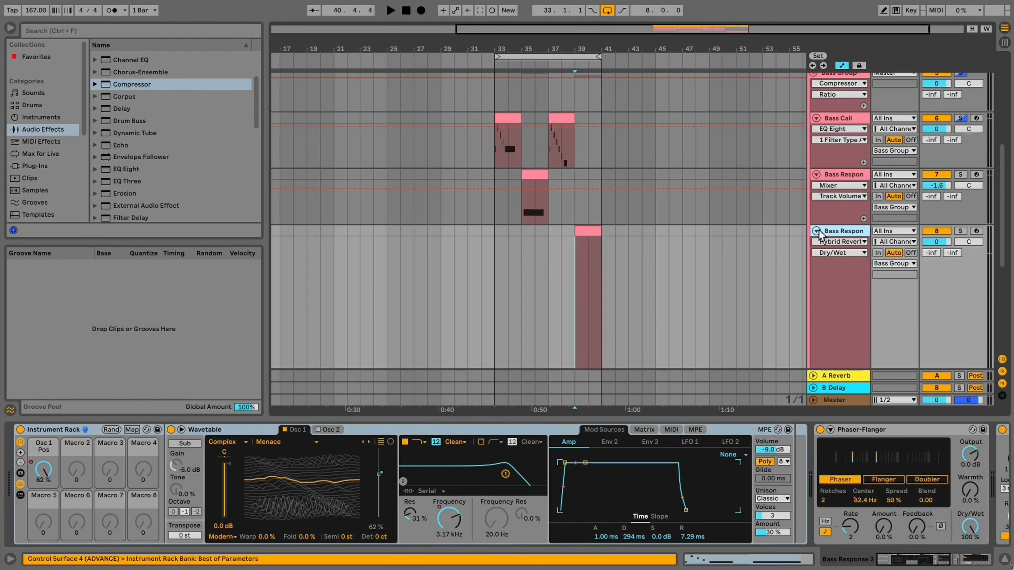
# Fold both Bass Response tracks, the Bass Group, the Drum Rack and the Noise track
pyautogui.click(817, 230)
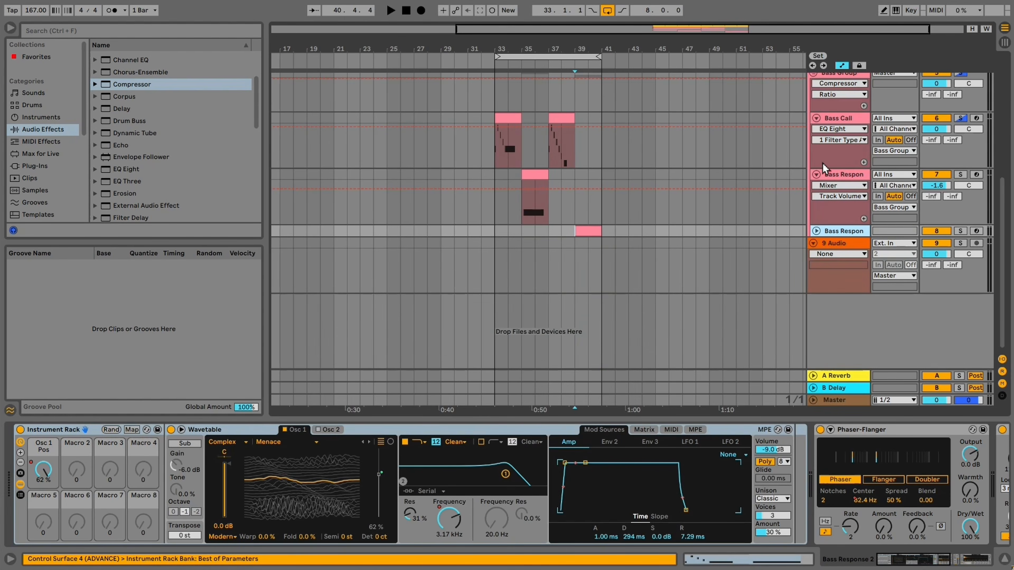
pyautogui.click(816, 174)
pyautogui.scroll(2, 832, 175)
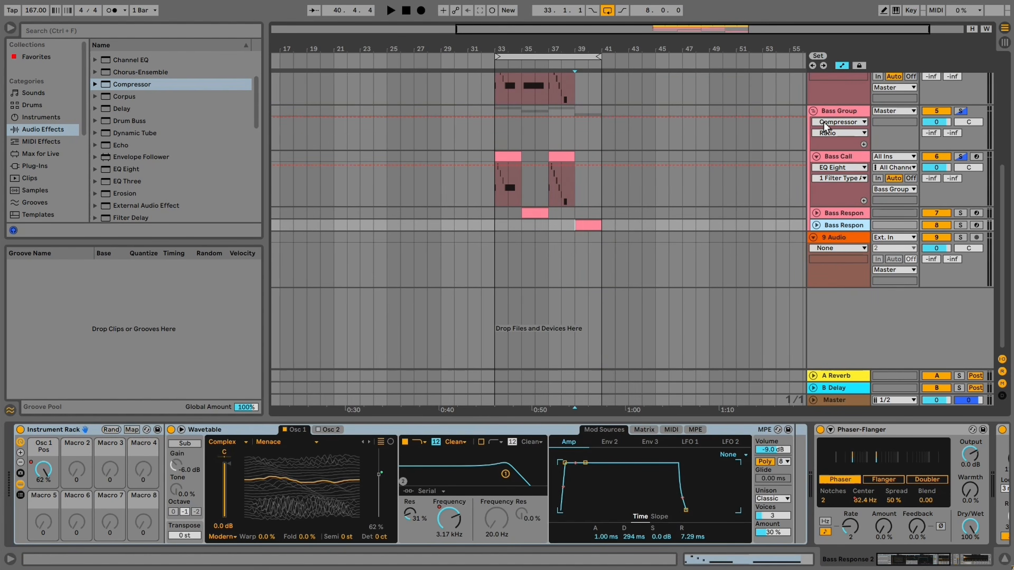
pyautogui.click(814, 111)
pyautogui.scroll(4, 839, 145)
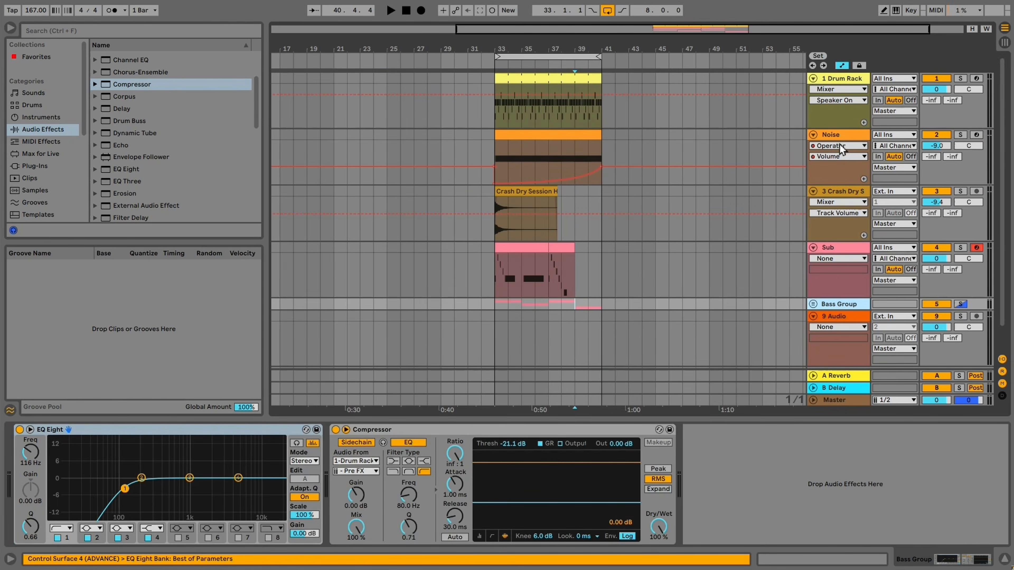
pyautogui.click(813, 78)
pyautogui.click(813, 90)
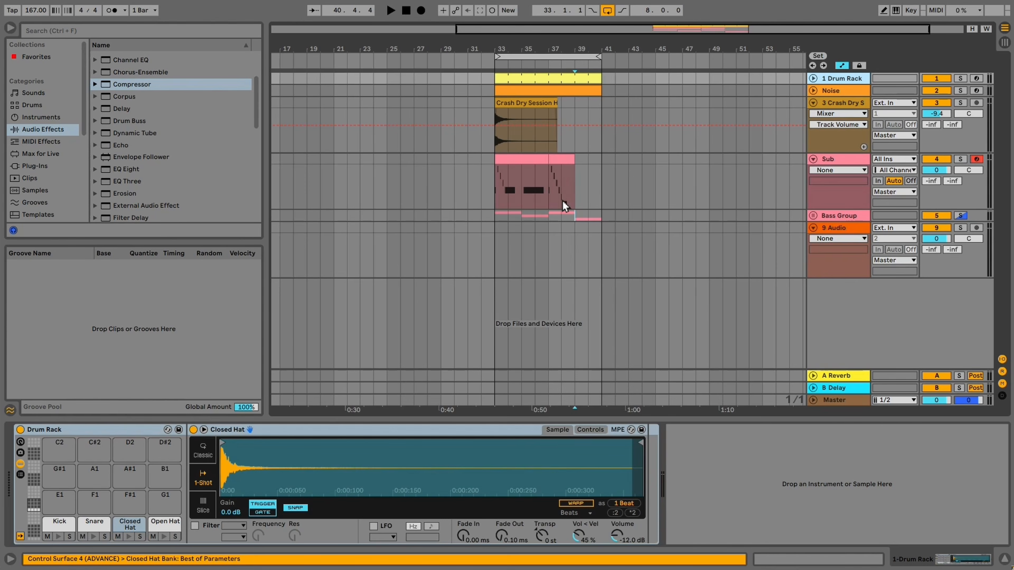
# Duplicate bars 33 to 41 on all tracks until they reach bar 65, and extend the loop to 32 bars from bar 33
pyautogui.moveTo(494, 259); pyautogui.dragTo(603, 64)
pyautogui.moveTo(603, 398); pyautogui.dragTo(495, 73)
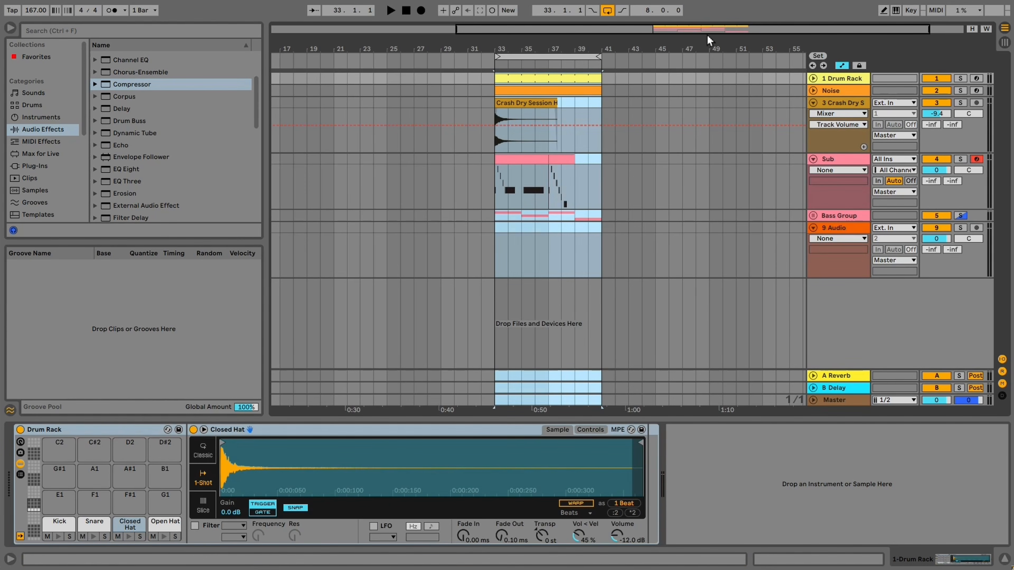
pyautogui.hotkey('ctrl', 'd')
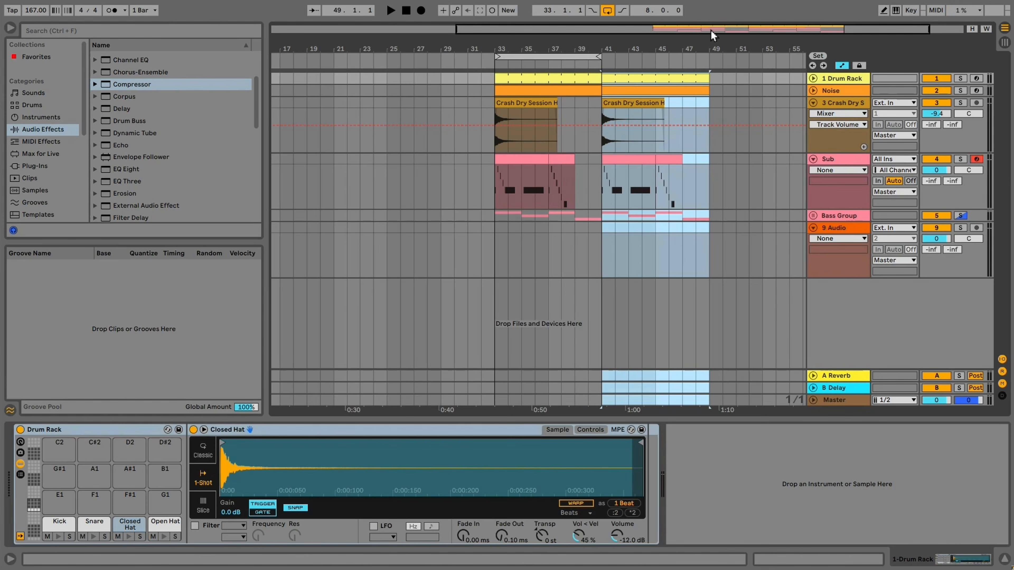
pyautogui.hotkey('ctrl', 'd')
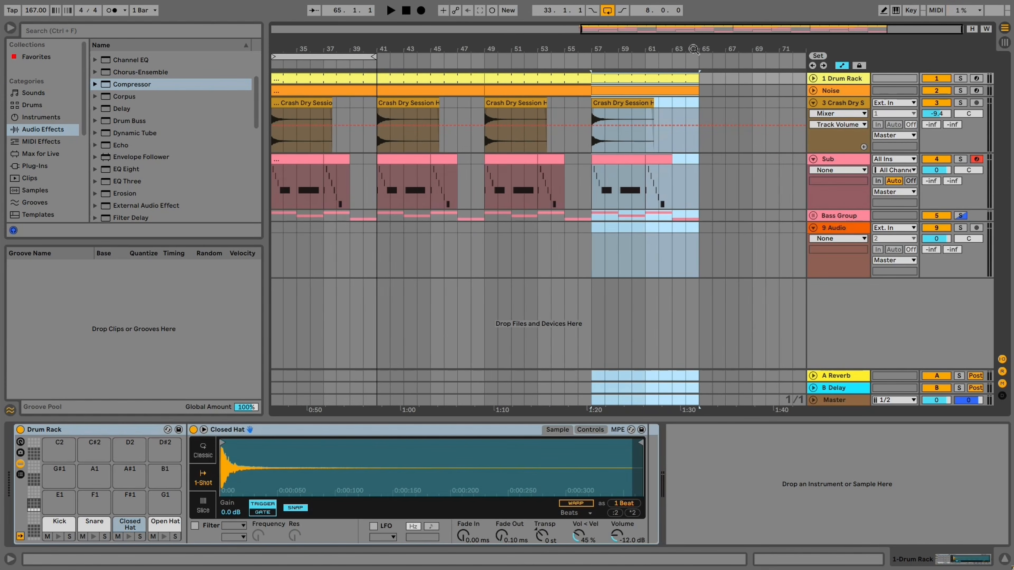
pyautogui.moveTo(666, 32); pyautogui.dragTo(666, 18)
pyautogui.moveTo(528, 59); pyautogui.dragTo(736, 58)
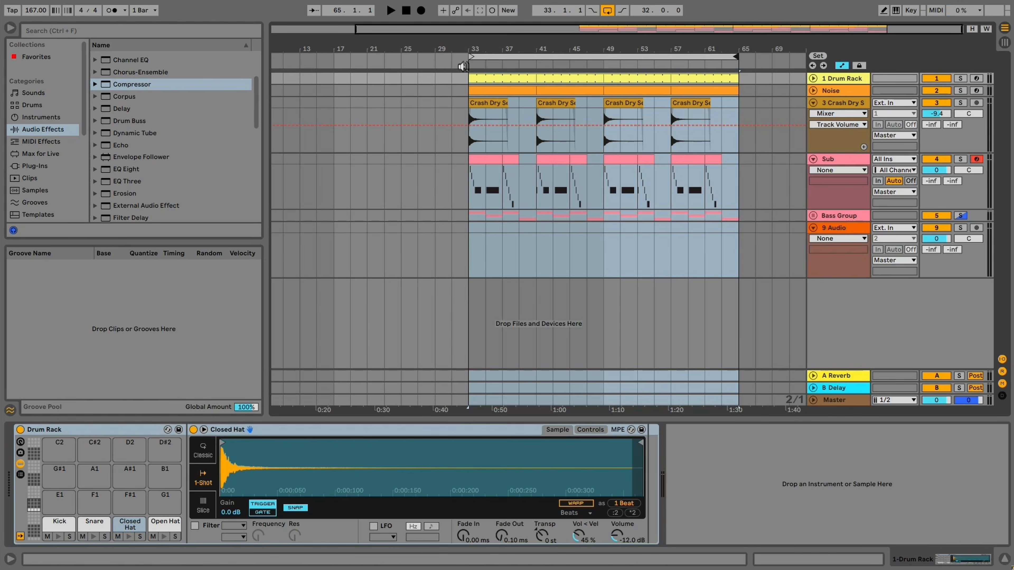
# Add locators named First Bass at bar 33 and Second Phrase at bar 49
pyautogui.rightClick(470, 65)
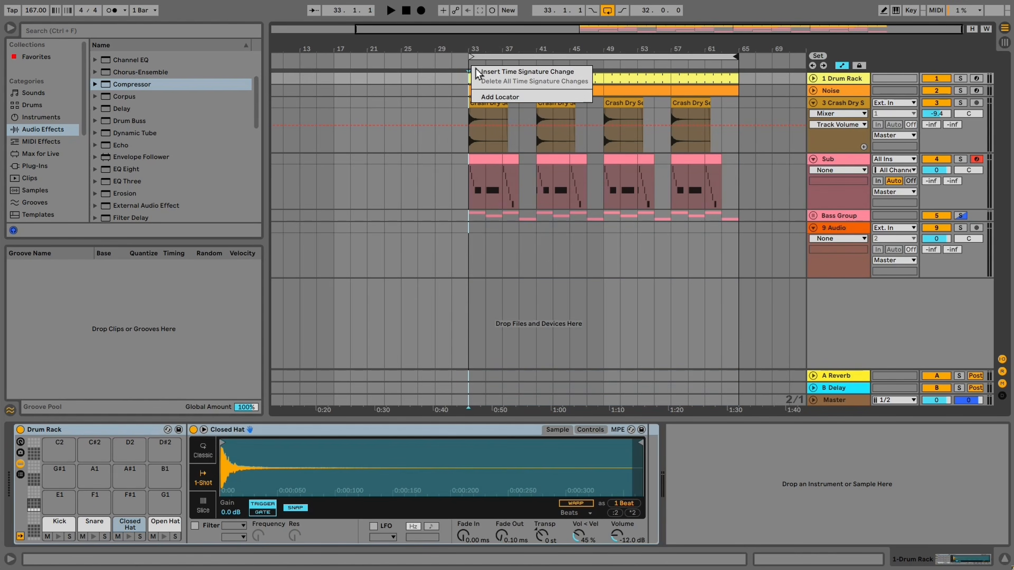
pyautogui.click(497, 98)
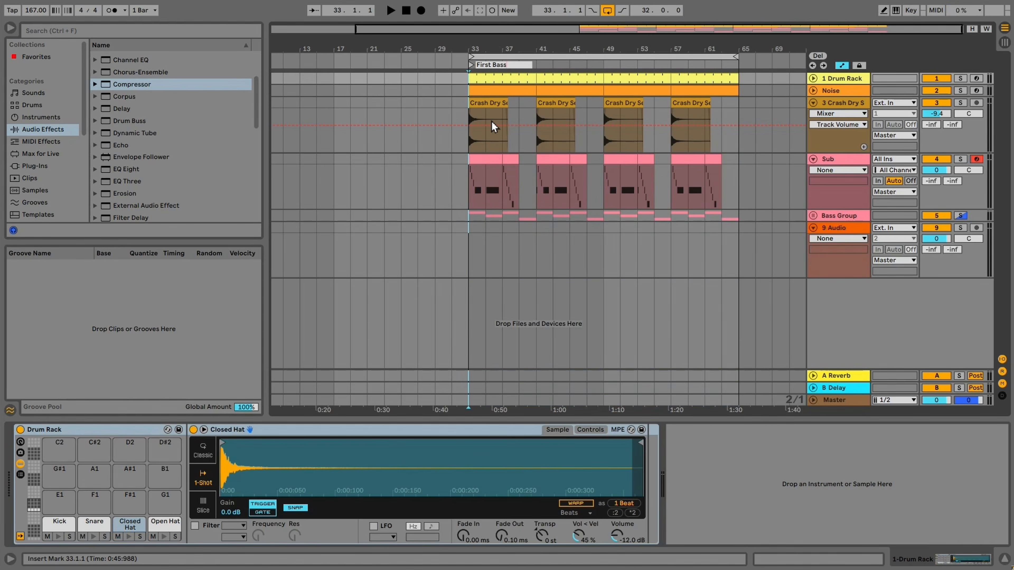
pyautogui.rightClick(604, 65)
pyautogui.click(619, 96)
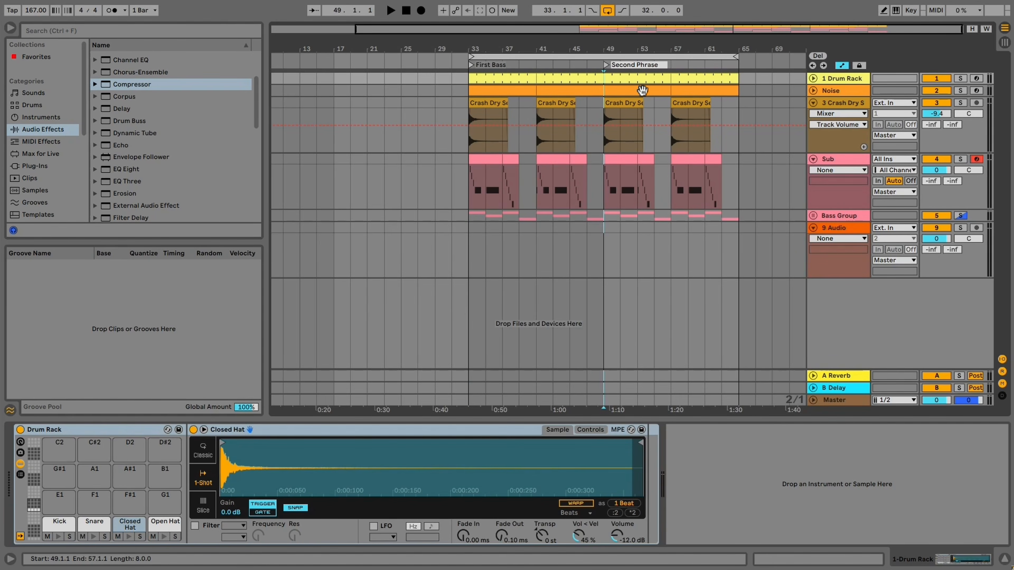
pyautogui.press('Return')
# Move the 32-bar loop to start at bar 65 and add a locator named Breakdown there
pyautogui.moveTo(534, 57); pyautogui.dragTo(813, 57)
pyautogui.hscroll(3, 754, 80)
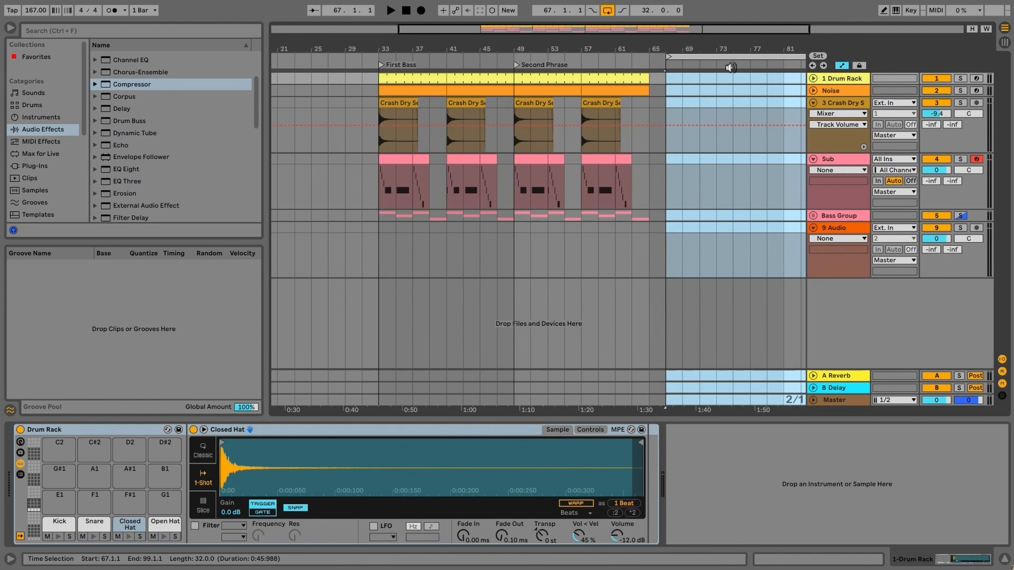
pyautogui.hscroll(2, 742, 79)
pyautogui.moveTo(636, 58); pyautogui.dragTo(618, 57)
pyautogui.rightClick(598, 69)
pyautogui.click(627, 99)
pyautogui.write('Break')
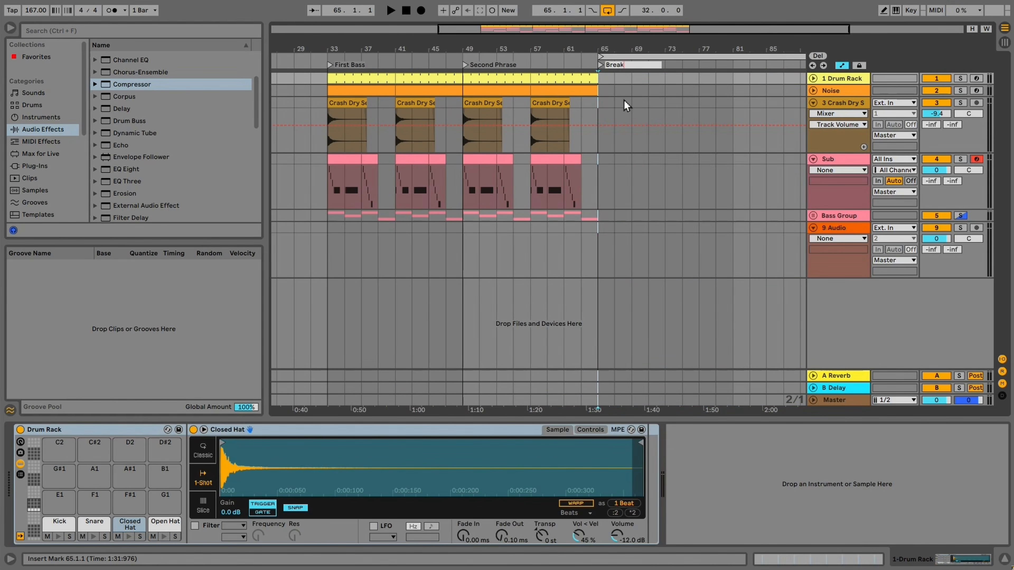
pyautogui.write('down')
pyautogui.press('Return')
# Add a locator named Main Drop at the end of the loop, at bar 97
pyautogui.hscroll(3, 702, 87)
pyautogui.hscroll(2, 702, 89)
pyautogui.rightClick(724, 62)
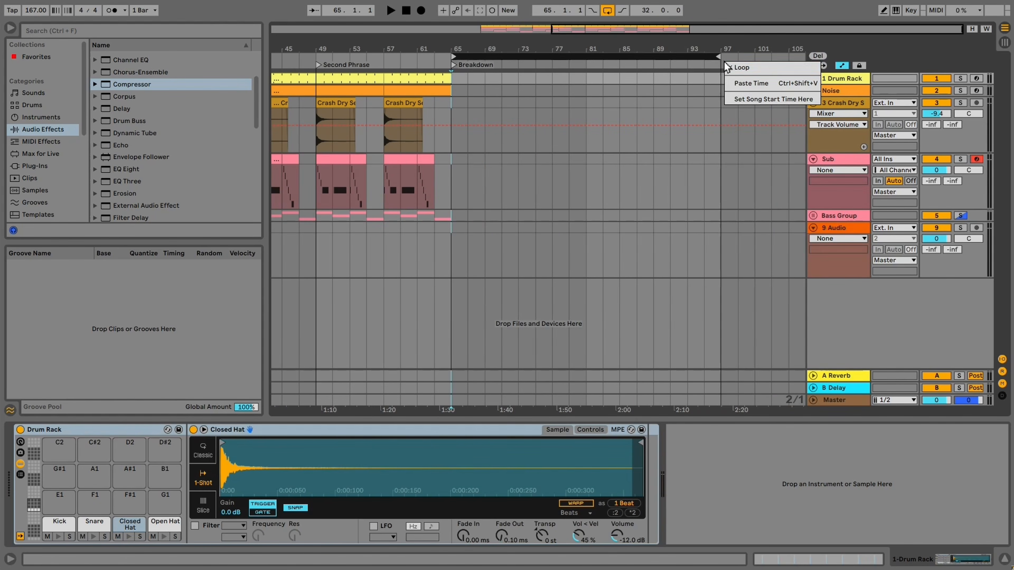
pyautogui.click(718, 72)
pyautogui.rightClick(726, 69)
pyautogui.click(750, 96)
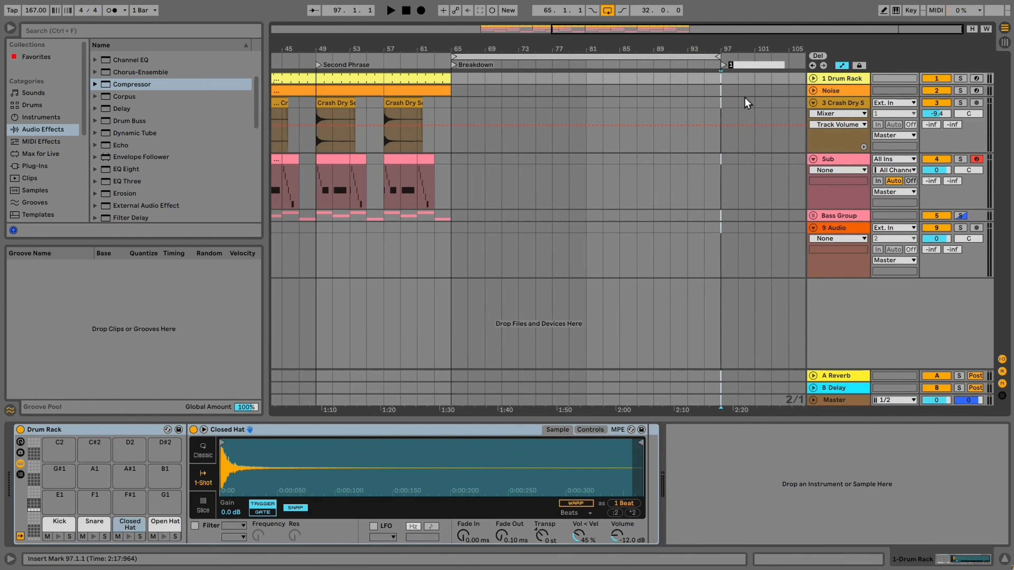
pyautogui.write('Main Drop')
pyautogui.press('Return')
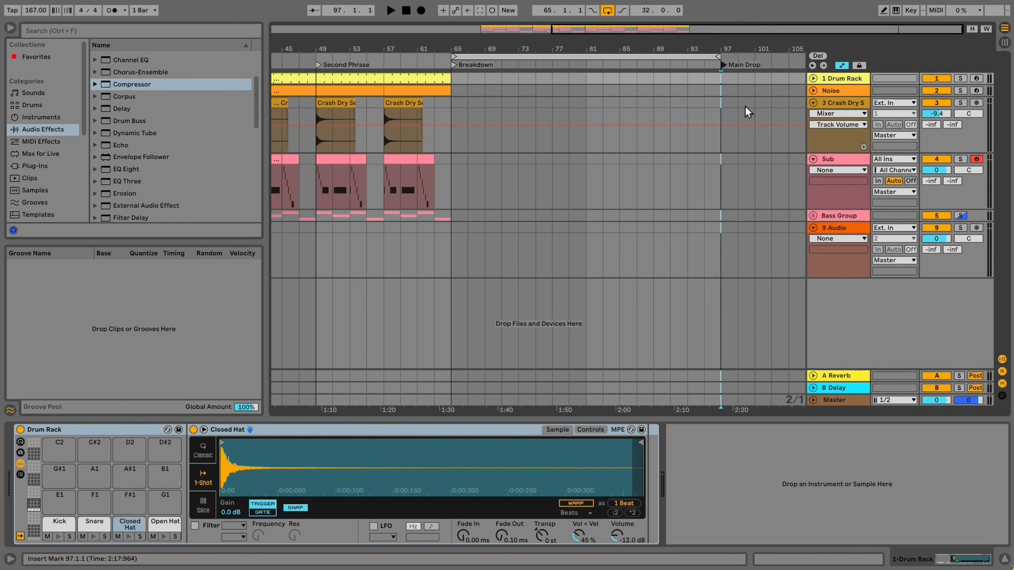
# Copy bars 33 to 65 of all tracks and paste them at the Main Drop locator at bar 97
pyautogui.moveTo(601, 27); pyautogui.dragTo(602, 8)
pyautogui.moveTo(352, 385); pyautogui.dragTo(543, 67)
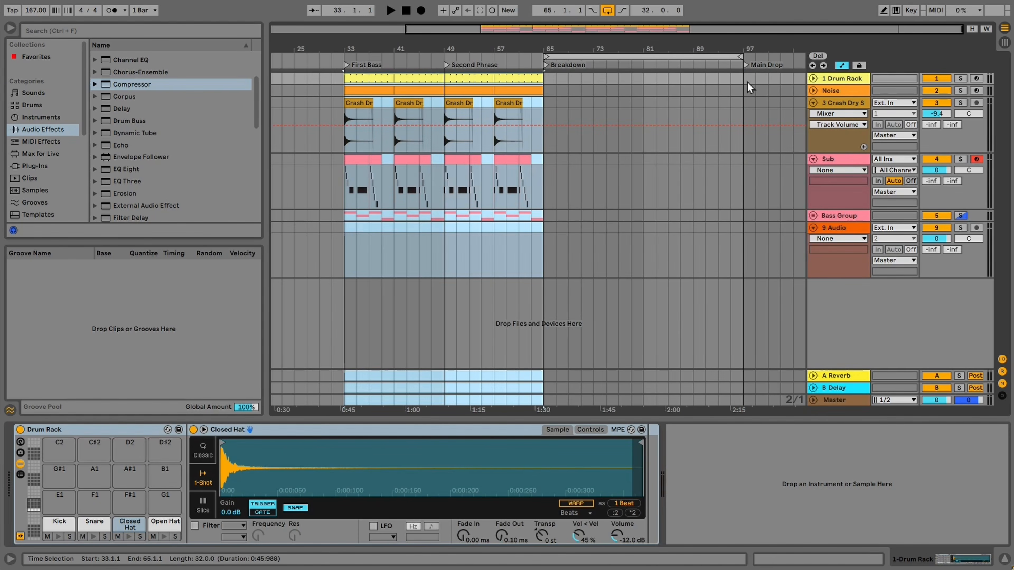
pyautogui.hotkey('ctrl', 'c')
pyautogui.click(739, 82)
pyautogui.hotkey('ctrl', 'v')
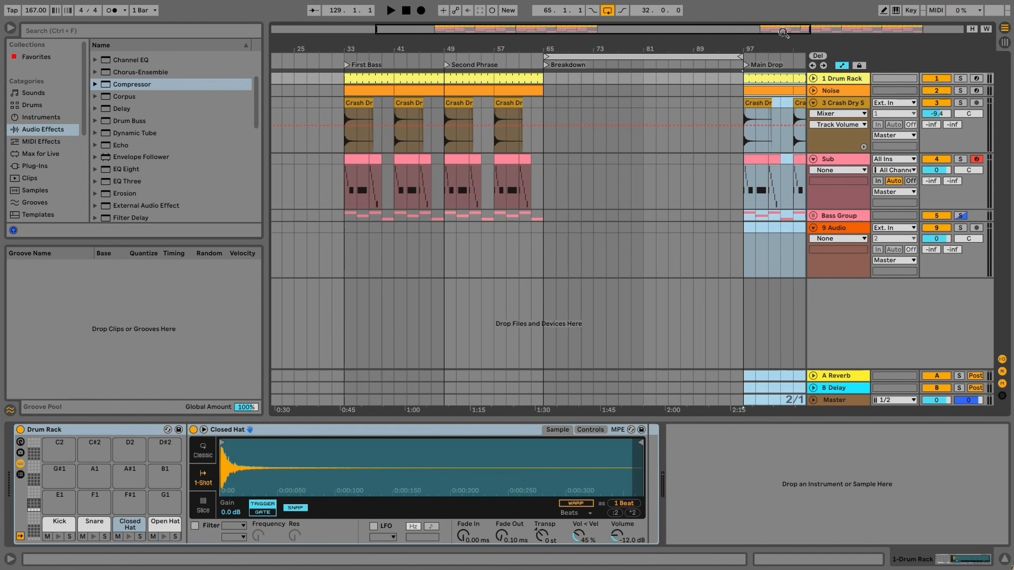
# Add a locator named Outro at bar 129, where the pasted section ends
pyautogui.press('-')
pyautogui.press('-')
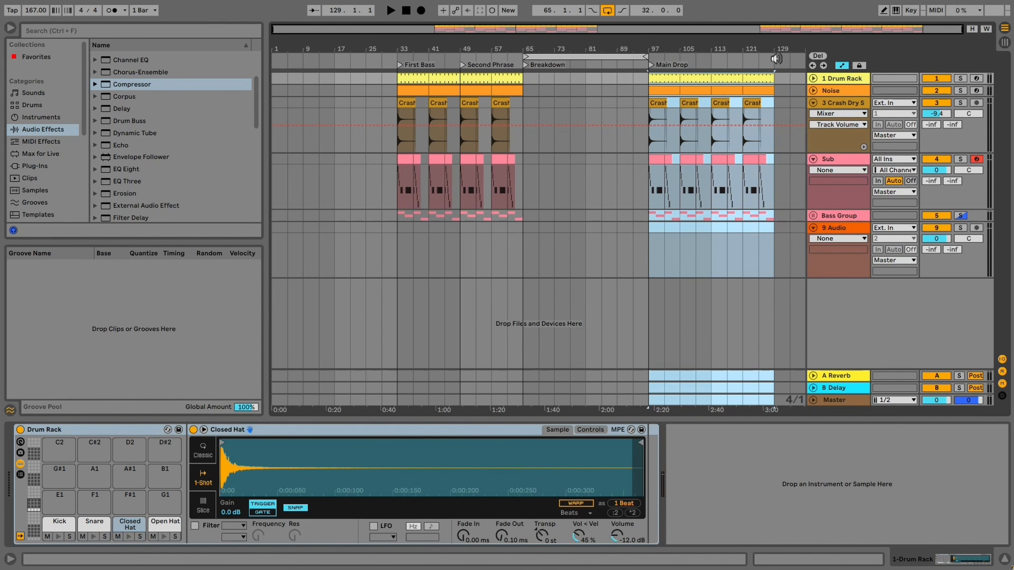
pyautogui.rightClick(776, 59)
pyautogui.click(790, 95)
pyautogui.write('Outro')
pyautogui.press('Return')
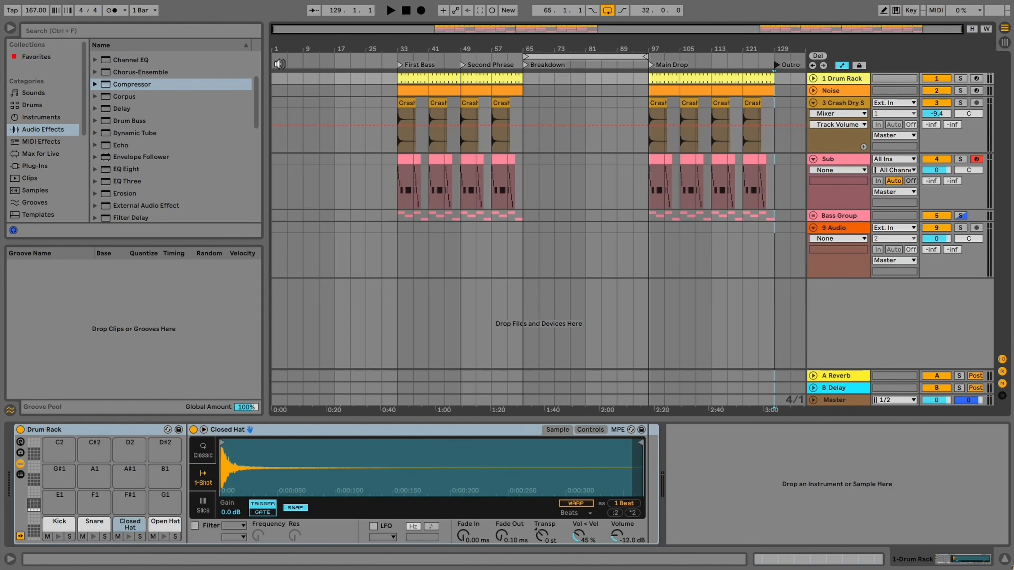
# Add a locator named Intro at bar 1 of the arrangement
pyautogui.rightClick(271, 63)
pyautogui.click(297, 78)
pyautogui.write('Intro')
pyautogui.press('Return')
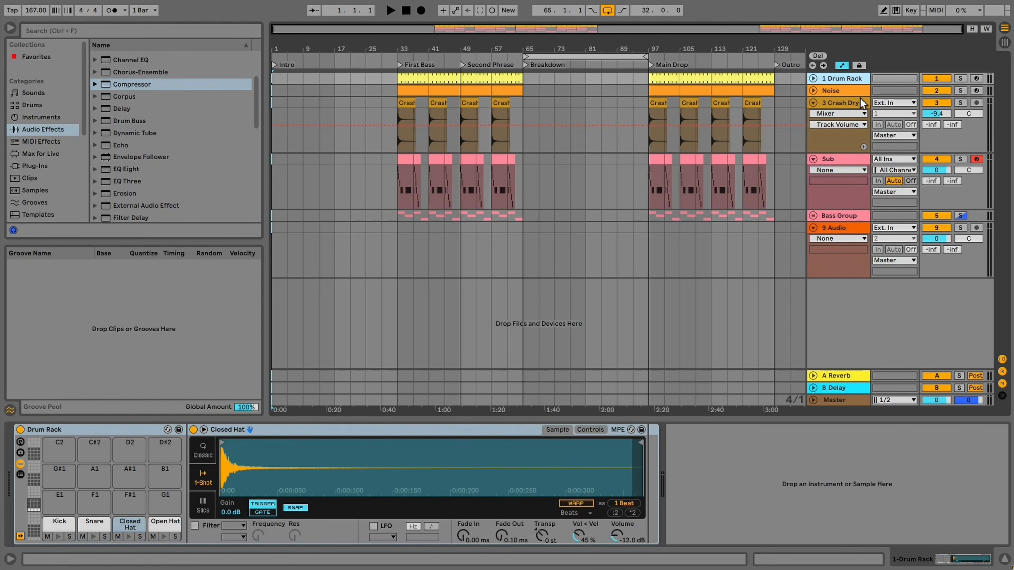
# Add an audio track named Conga below the Drum Rack track
pyautogui.hotkey('ctrl', 't')
pyautogui.write('Conga')
pyautogui.press('Return')
# Place the RT_Percussion conga loop from the L11 folder on the Conga track at the Second Phrase locator, bar 49
pyautogui.scroll(-5, 52, 164)
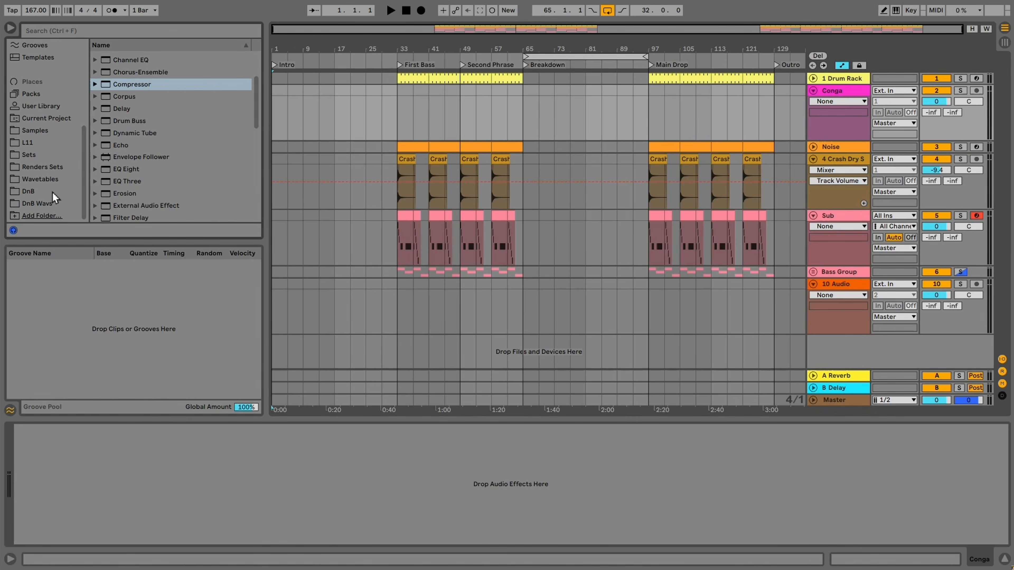
pyautogui.click(44, 144)
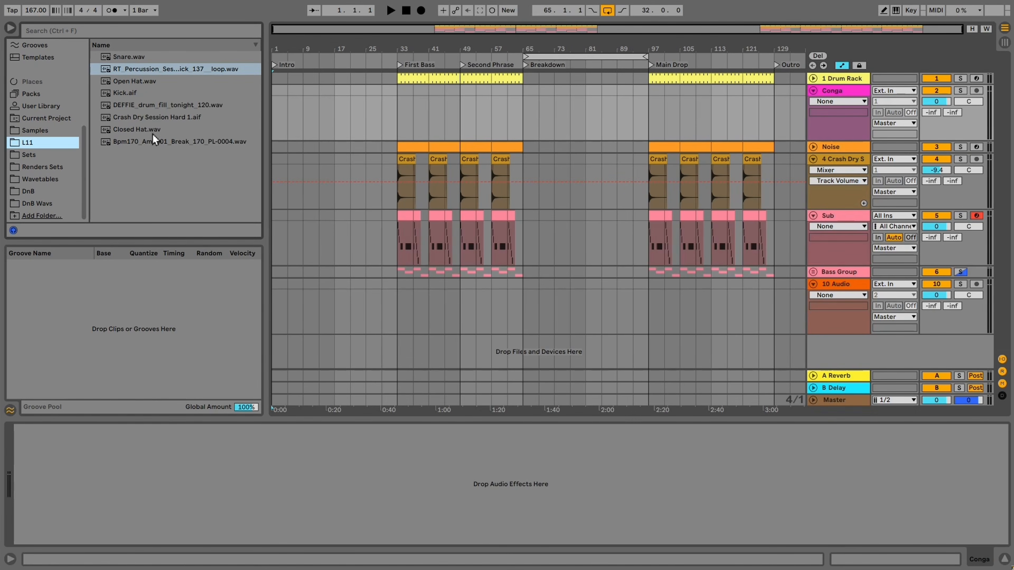
pyautogui.click(180, 68)
pyautogui.moveTo(173, 74); pyautogui.dragTo(479, 109)
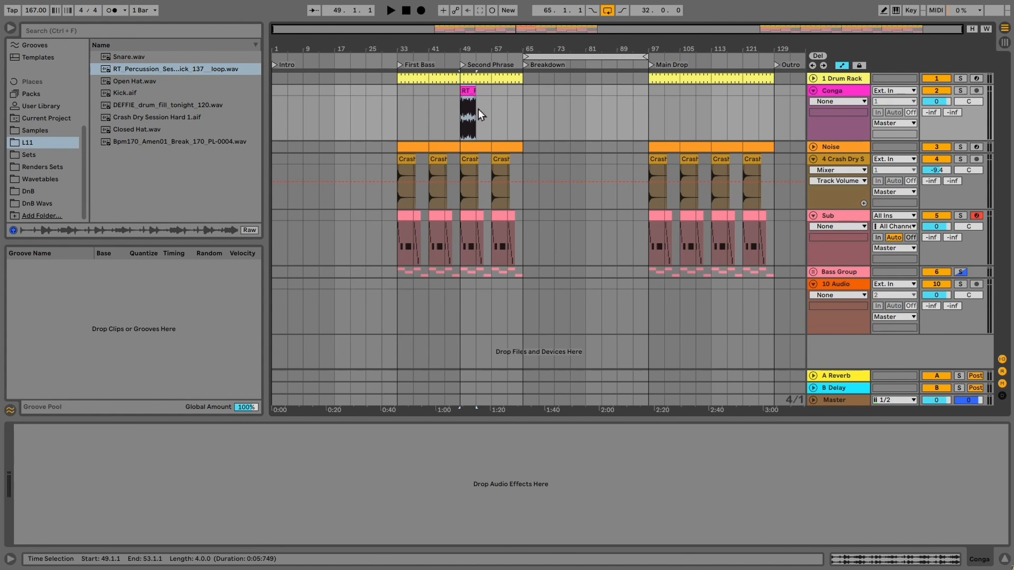
# Open the conga loop clip's waveform and play it against the rest of the arrangement from bar 49
pyautogui.press('z')
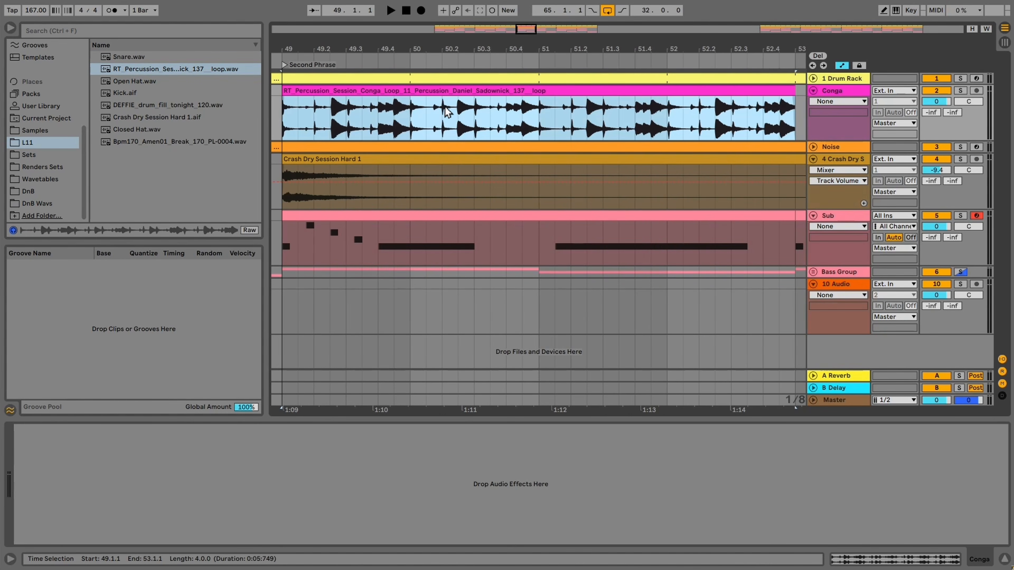
pyautogui.doubleClick(437, 91)
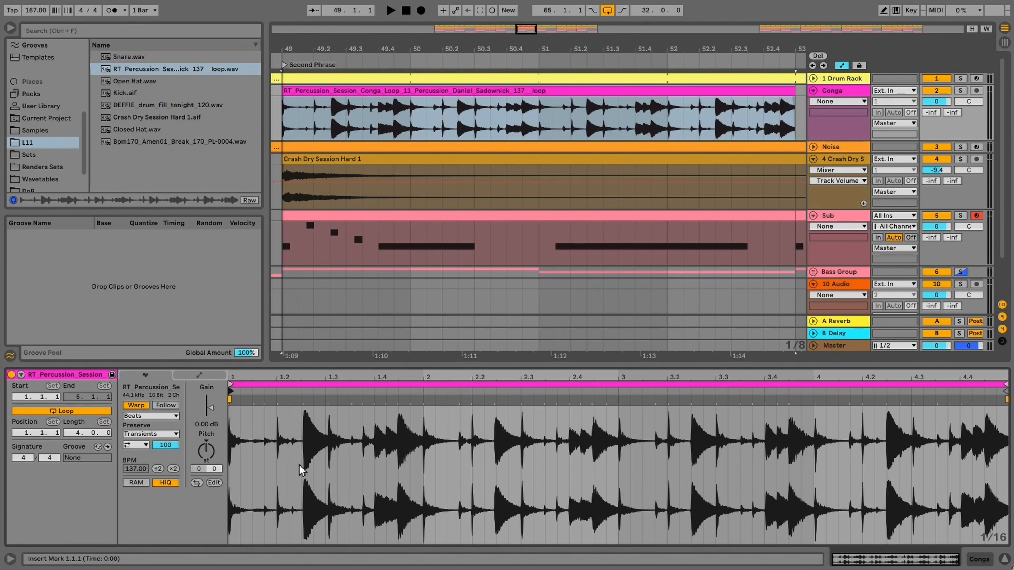
pyautogui.press('space')
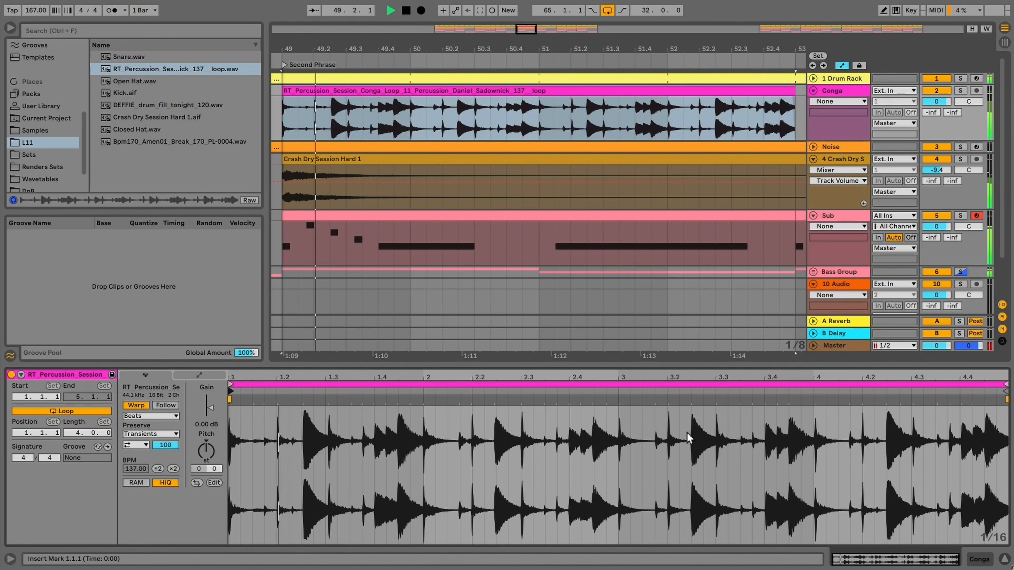
pyautogui.press('space')
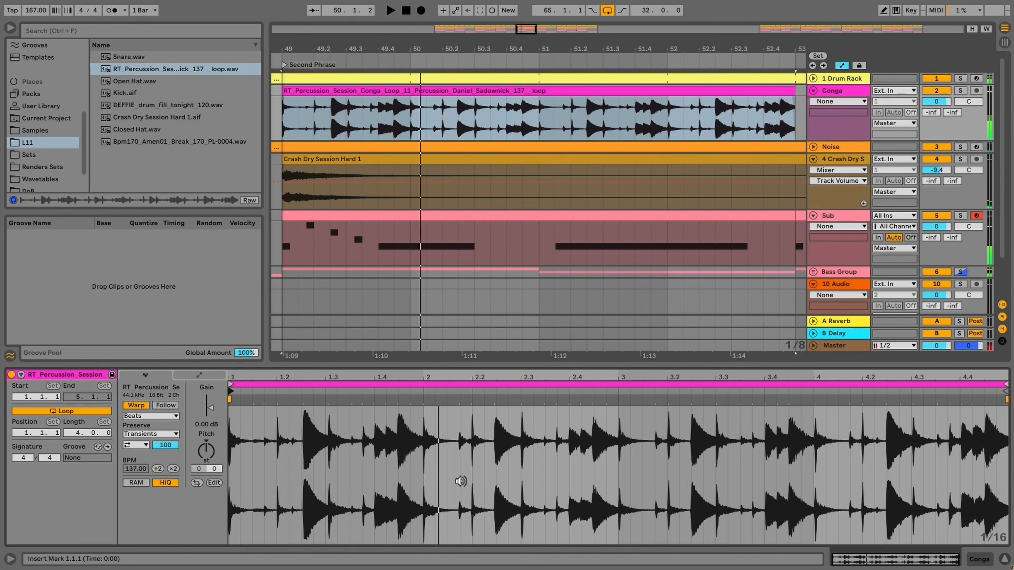
# Put warp markers on the transients across the whole conga loop and play it back
pyautogui.hotkey('ctrl', 'a')
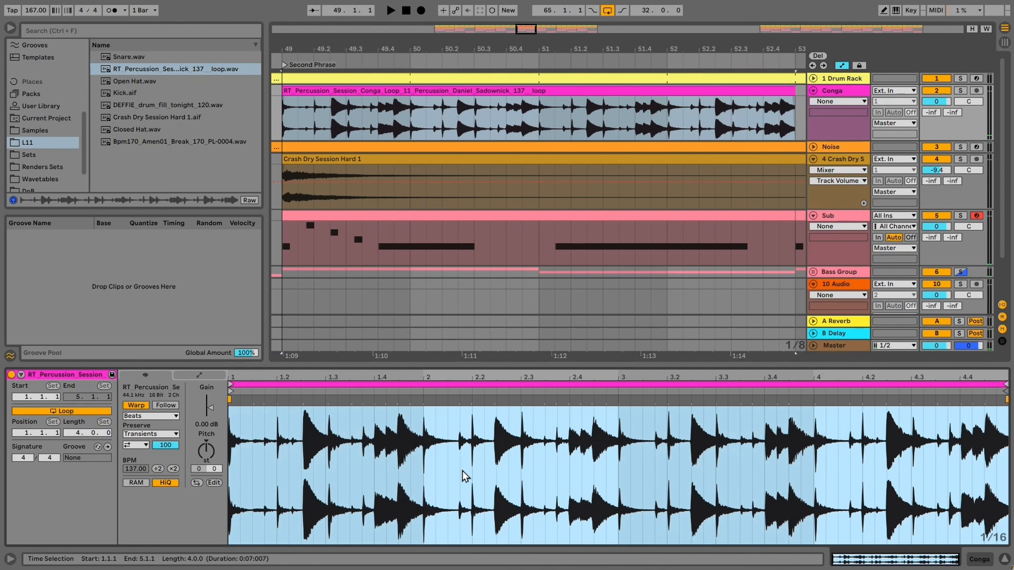
pyautogui.hotkey('ctrl', 'i')
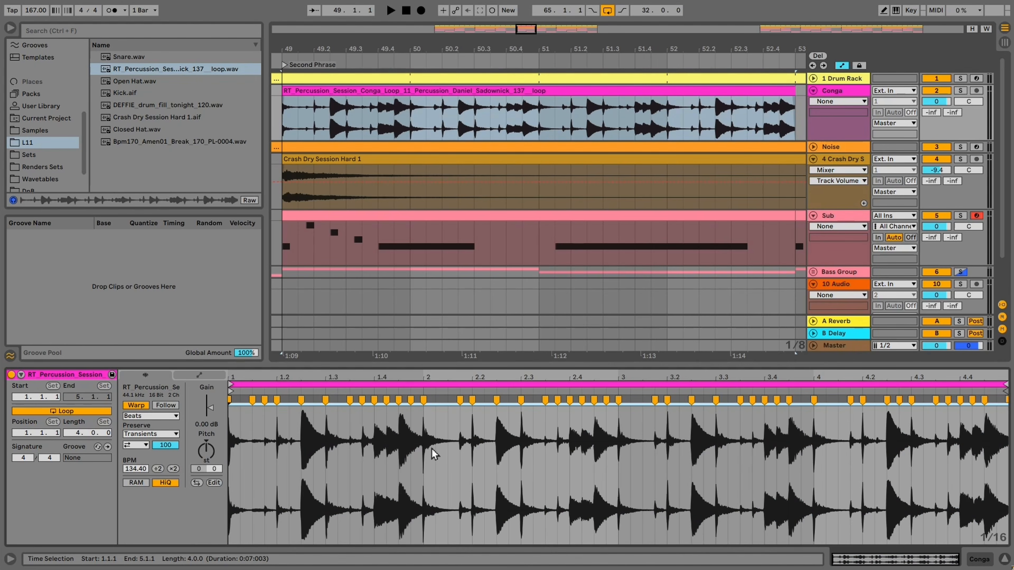
pyautogui.press('space')
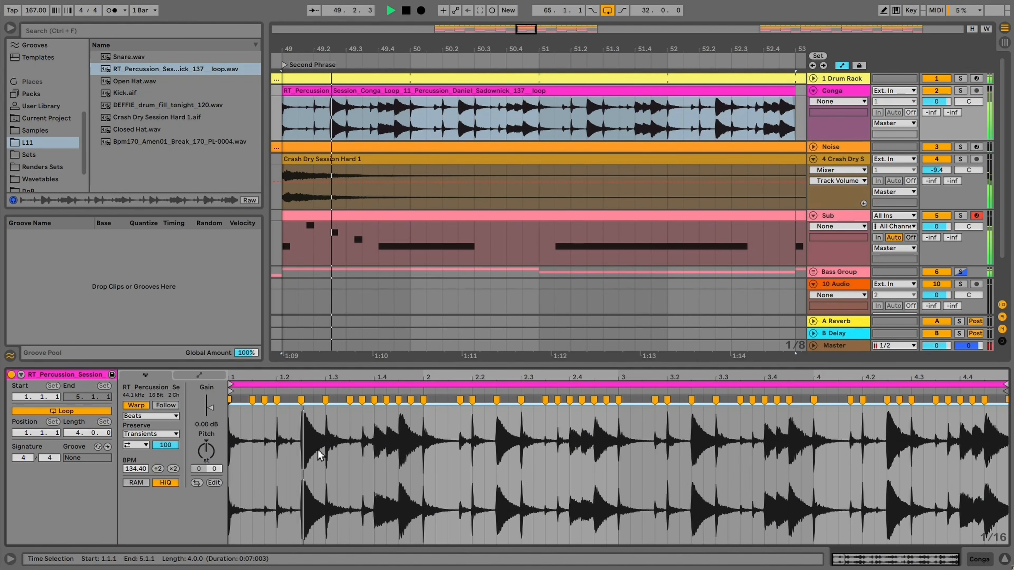
pyautogui.press('space')
# Turn off transient looping in the conga clip's Beats warp mode and set the transient envelope to 33 during playback
pyautogui.click(150, 435)
pyautogui.click(145, 434)
pyautogui.click(138, 445)
pyautogui.click(143, 455)
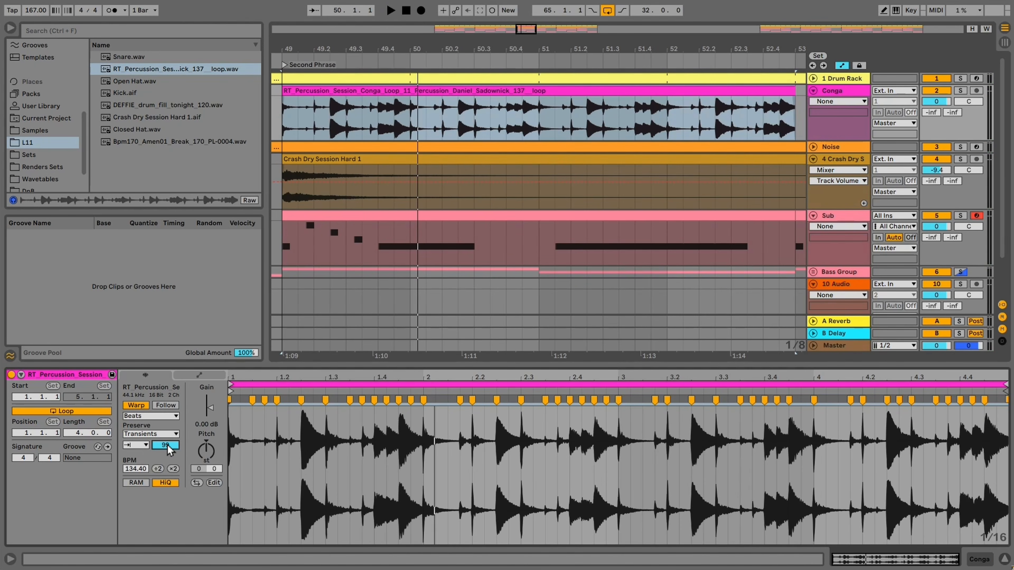
pyautogui.press('space')
pyautogui.moveTo(167, 445); pyautogui.dragTo(167, 473)
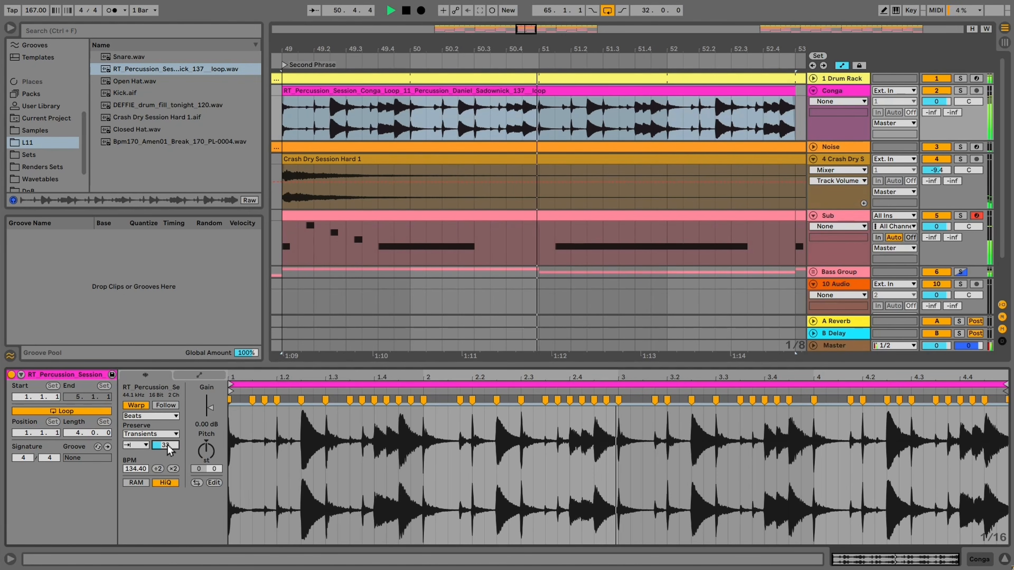
pyautogui.press('space')
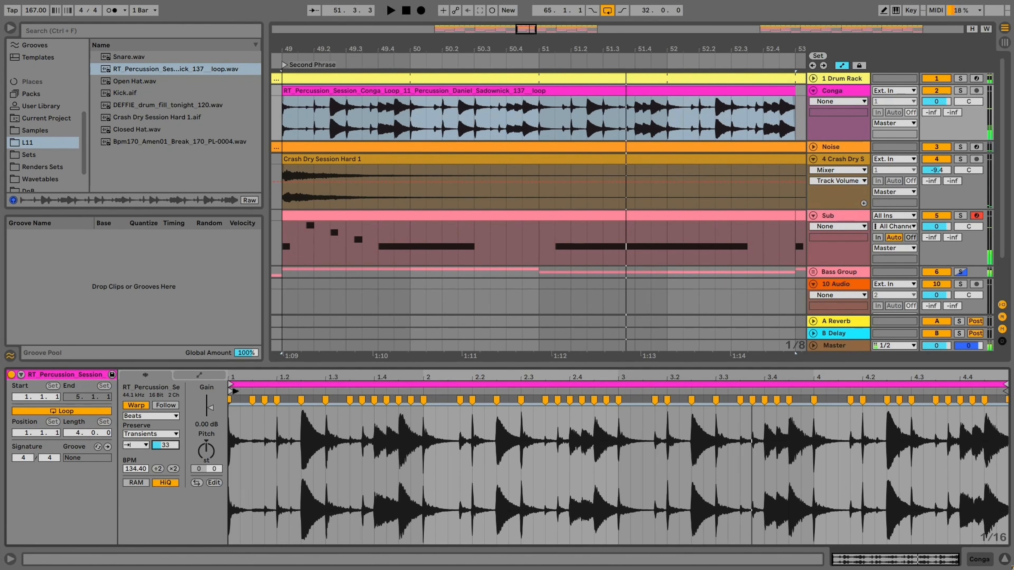
# Shift the conga clip's start marker to 1.2.1 and audition the loop with the other tracks
pyautogui.moveTo(234, 391); pyautogui.dragTo(275, 402)
pyautogui.press('space')
pyautogui.press('space')
pyautogui.press('space')
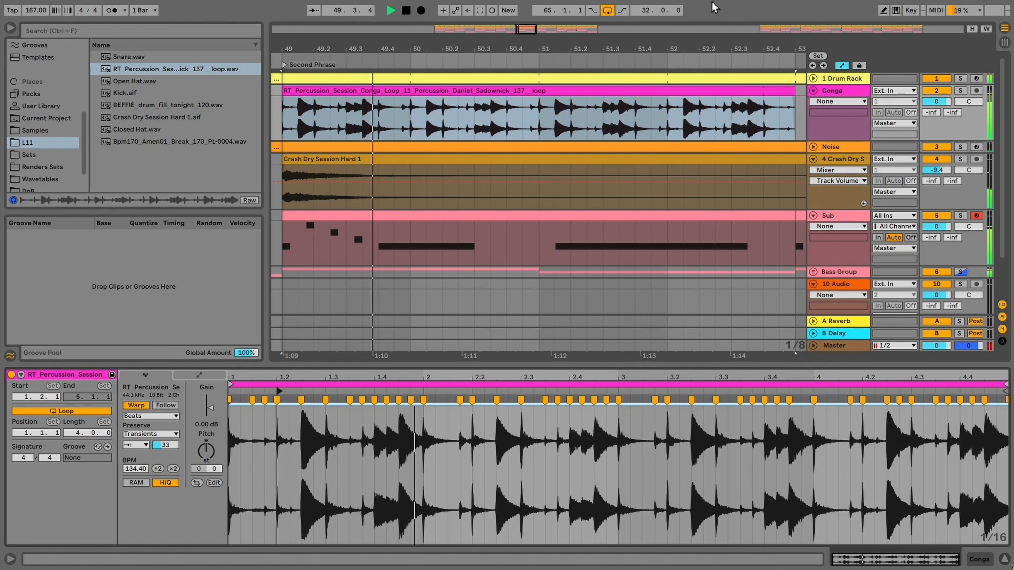
pyautogui.moveTo(549, 30); pyautogui.dragTo(551, 10)
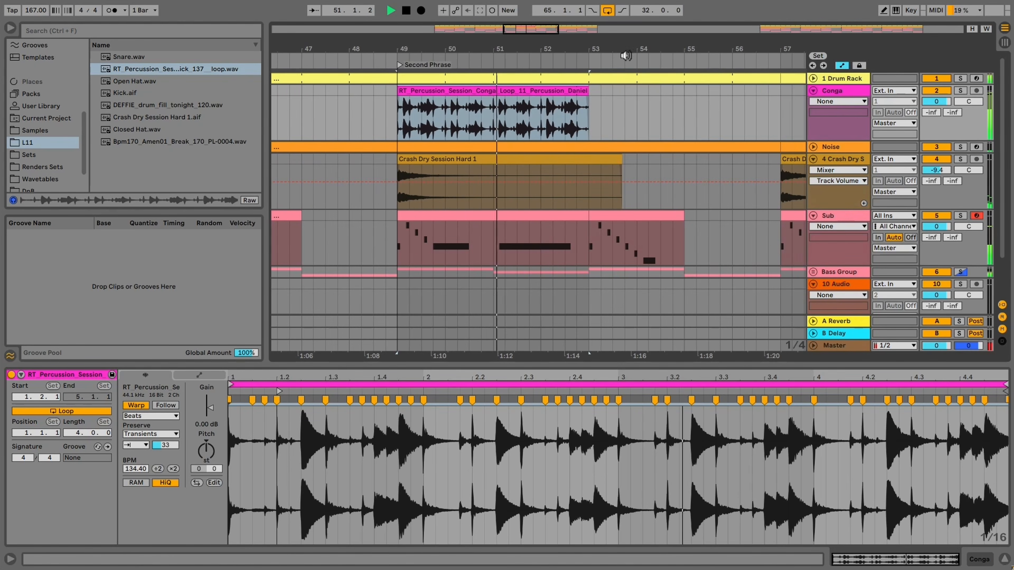
# Add an EQ Eight effect to the Conga track
pyautogui.click(855, 95)
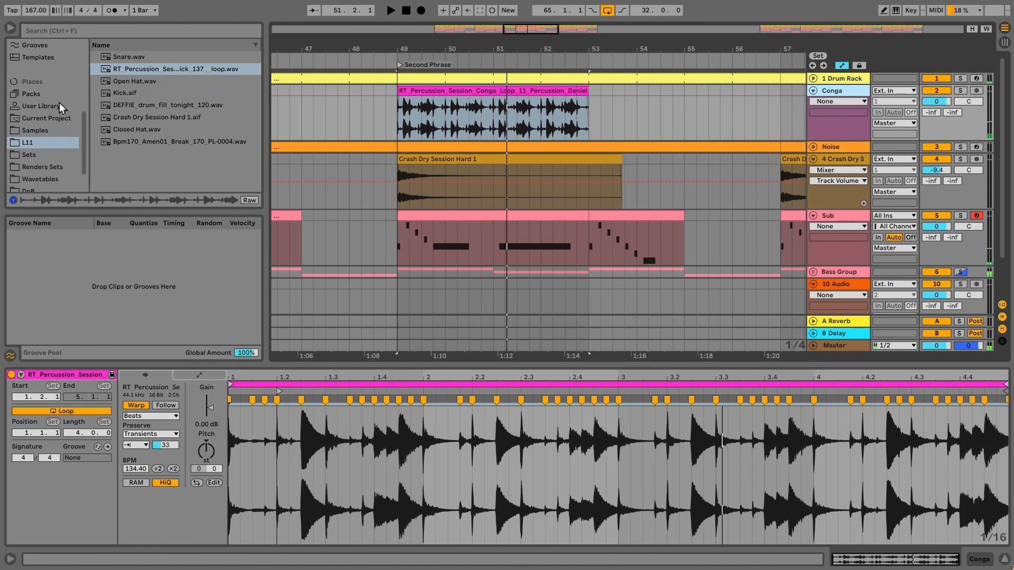
pyautogui.scroll(5, 60, 107)
pyautogui.click(44, 125)
pyautogui.moveTo(133, 170); pyautogui.dragTo(339, 303)
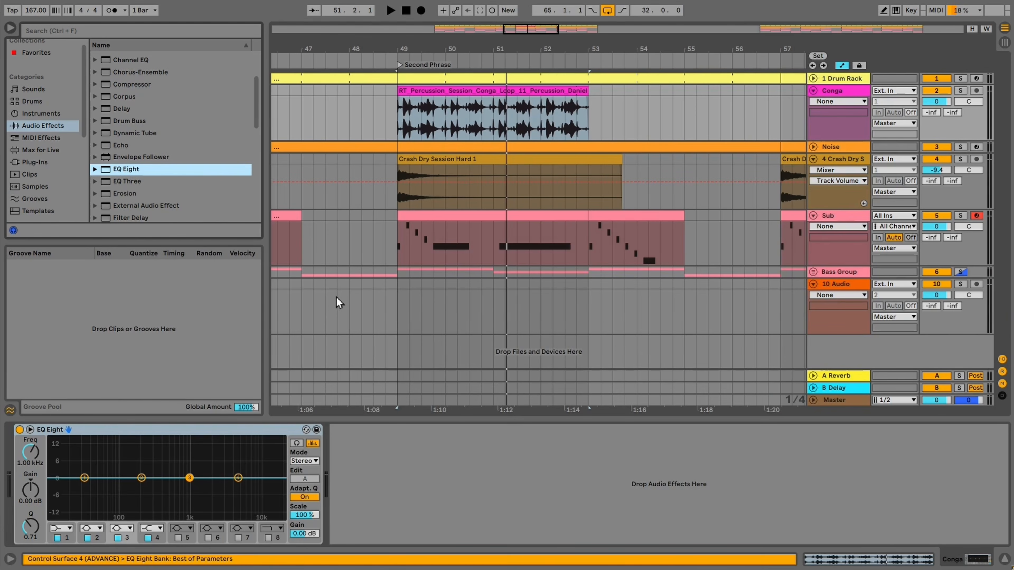
# Change the Conga EQ Eight's first band to a low cut at about 245 Hz with a Q of 0.45
pyautogui.click(64, 529)
pyautogui.click(66, 465)
pyautogui.moveTo(83, 487); pyautogui.dragTo(147, 494)
pyautogui.press('space')
# Extend the conga loop so it fills the Second Phrase from bar 49 to the Breakdown at bar 65
pyautogui.moveTo(572, 25); pyautogui.dragTo(684, 104)
pyautogui.press('space')
pyautogui.hscroll(2, 668, 156)
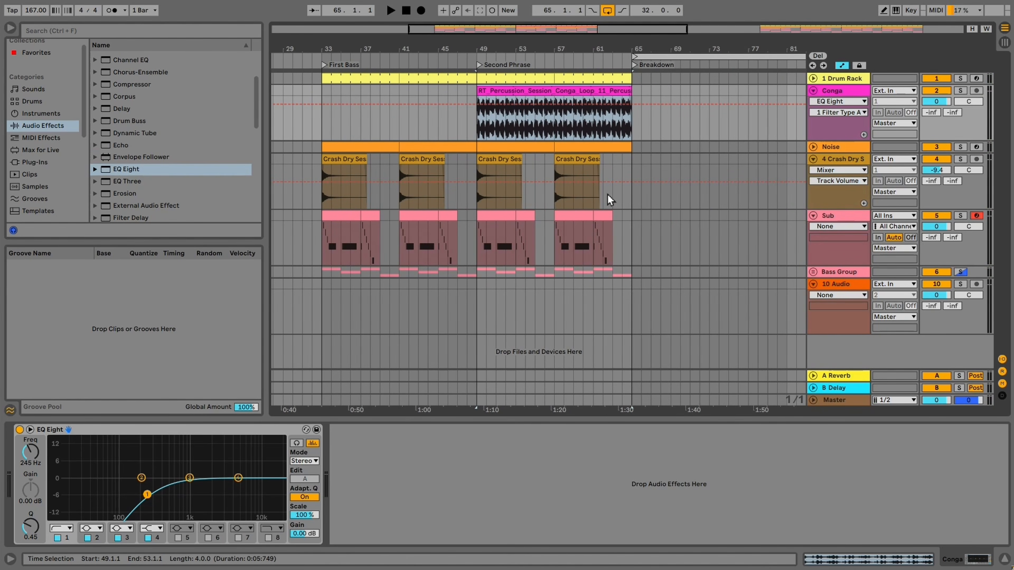
# Delete the crash clips at bars 57 and 41
pyautogui.moveTo(578, 159); pyautogui.dragTo(421, 160)
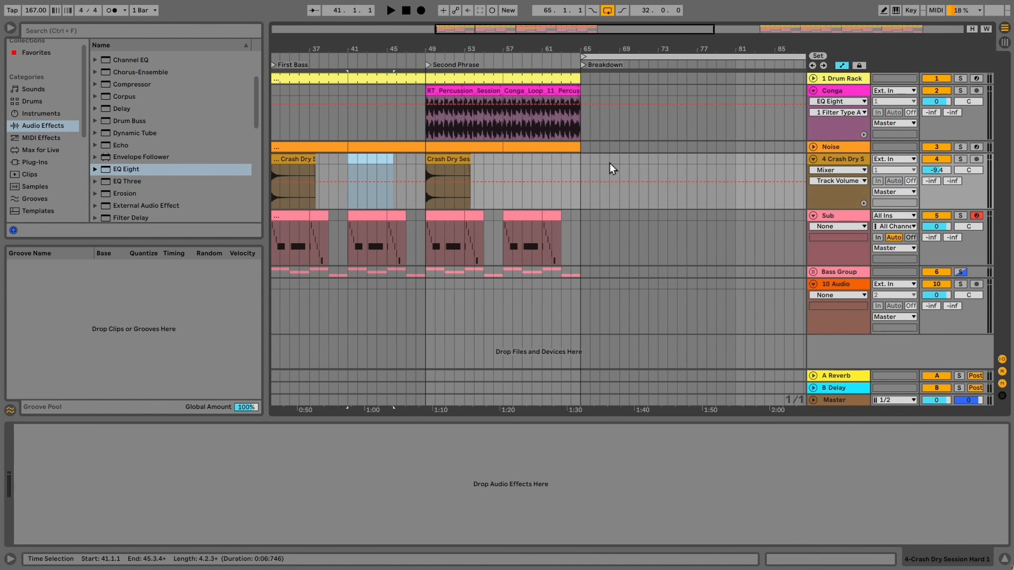
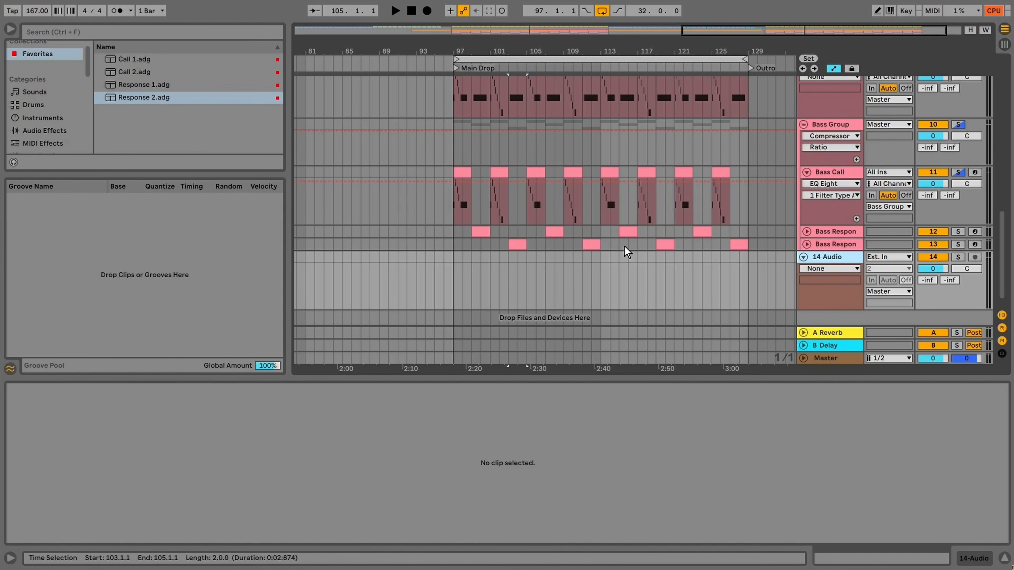
# Load the Call 1, Call 2, Response 1 and Response 2 presets onto four new MIDI tracks below the audio track
pyautogui.keyDown('shift'); pyautogui.click(147, 60); pyautogui.keyUp('shift')
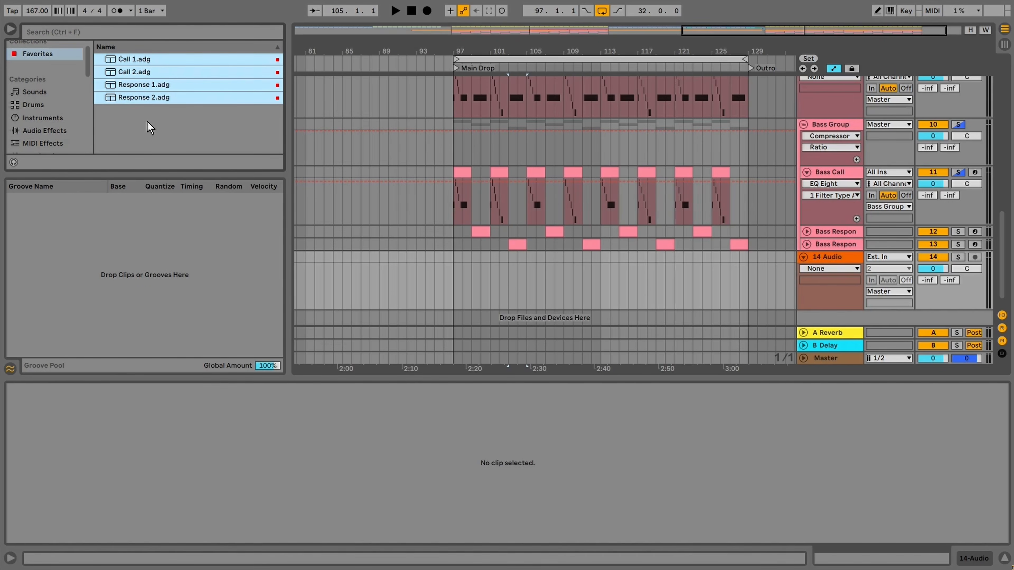
pyautogui.click(139, 73)
pyautogui.click(122, 59)
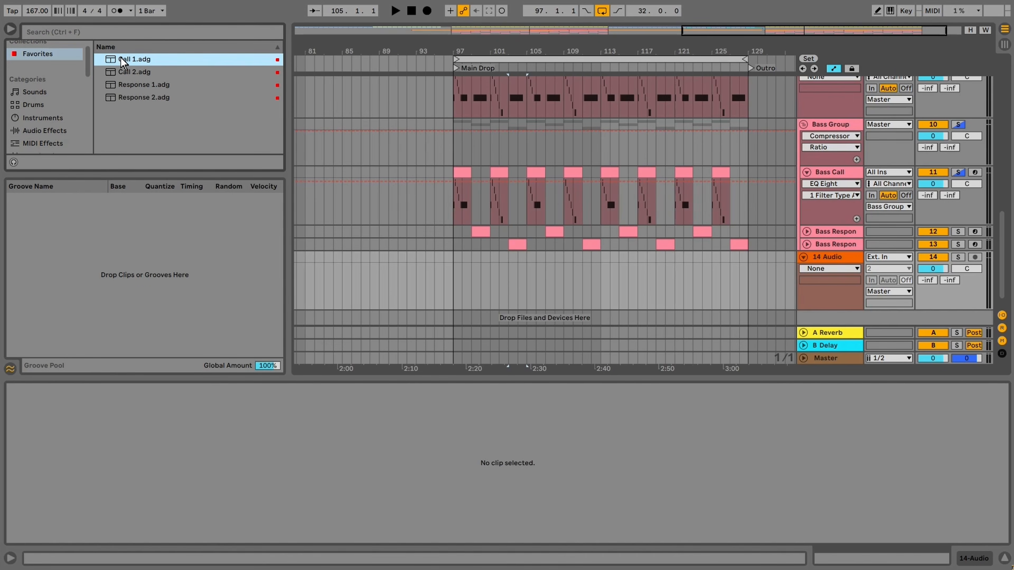
pyautogui.moveTo(129, 61); pyautogui.dragTo(822, 321)
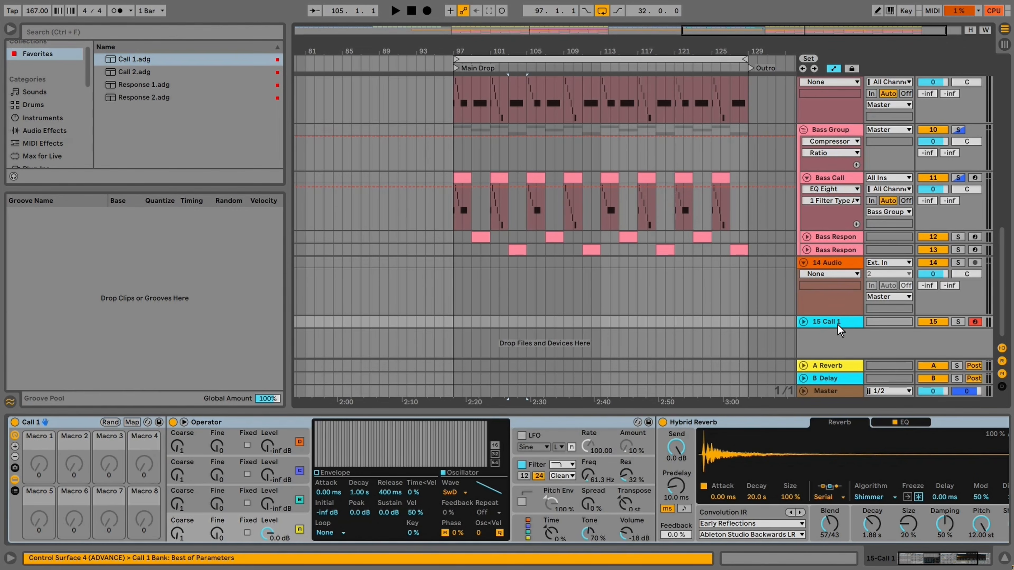
pyautogui.moveTo(137, 72); pyautogui.dragTo(818, 341)
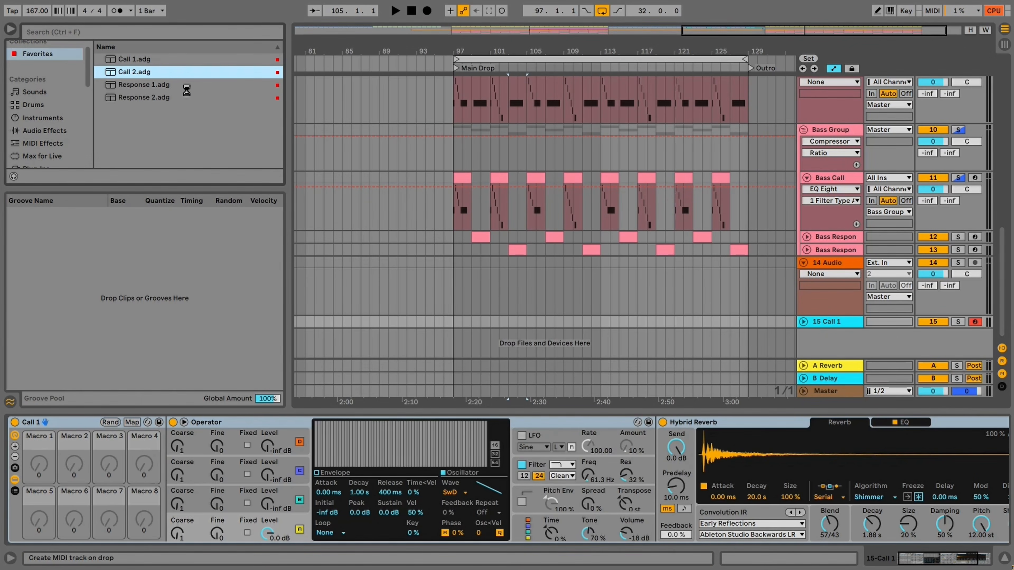
pyautogui.moveTo(146, 85); pyautogui.dragTo(831, 351)
pyautogui.moveTo(147, 98); pyautogui.dragTo(830, 361)
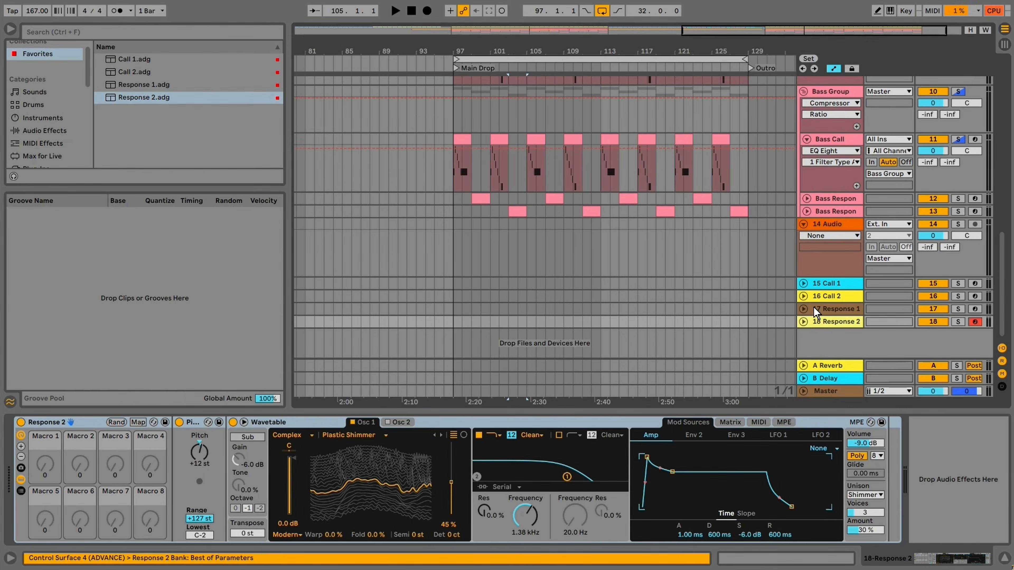
# Unfold the Call 1, Call 2, Response 1 and Response 2 tracks in the arrangement
pyautogui.click(804, 283)
pyautogui.scroll(-2, 805, 293)
pyautogui.click(804, 296)
pyautogui.scroll(-2, 804, 299)
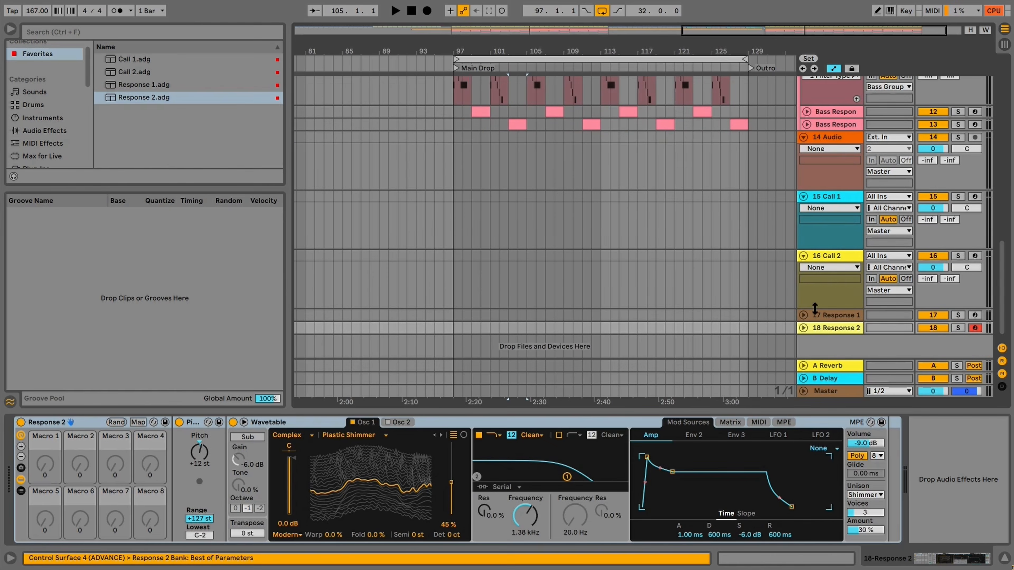
pyautogui.click(804, 315)
pyautogui.scroll(-2, 804, 315)
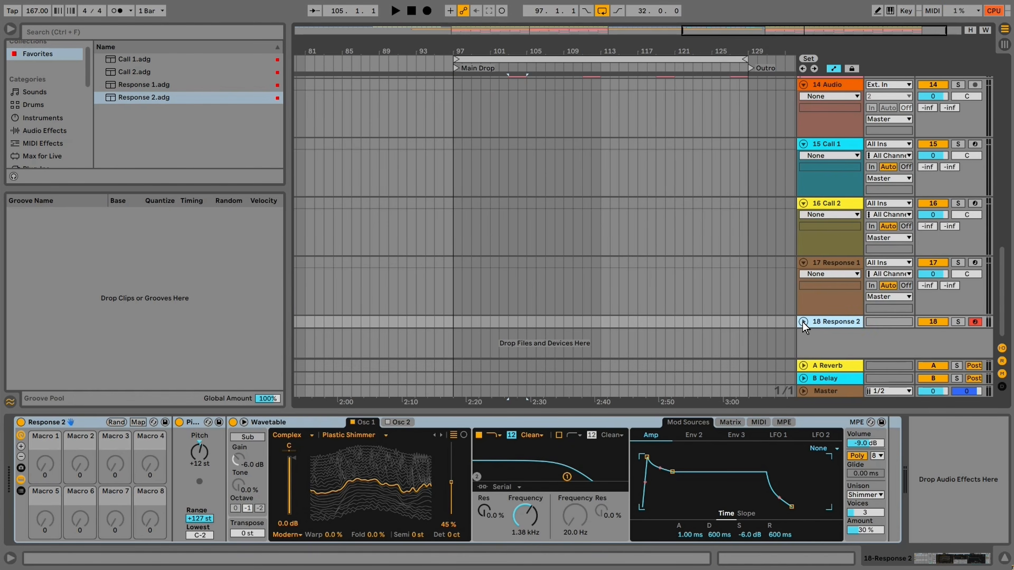
pyautogui.click(804, 322)
# Play the arrangement from the Main Drop locator at bar 97
pyautogui.scroll(2, 457, 145)
pyautogui.click(464, 159)
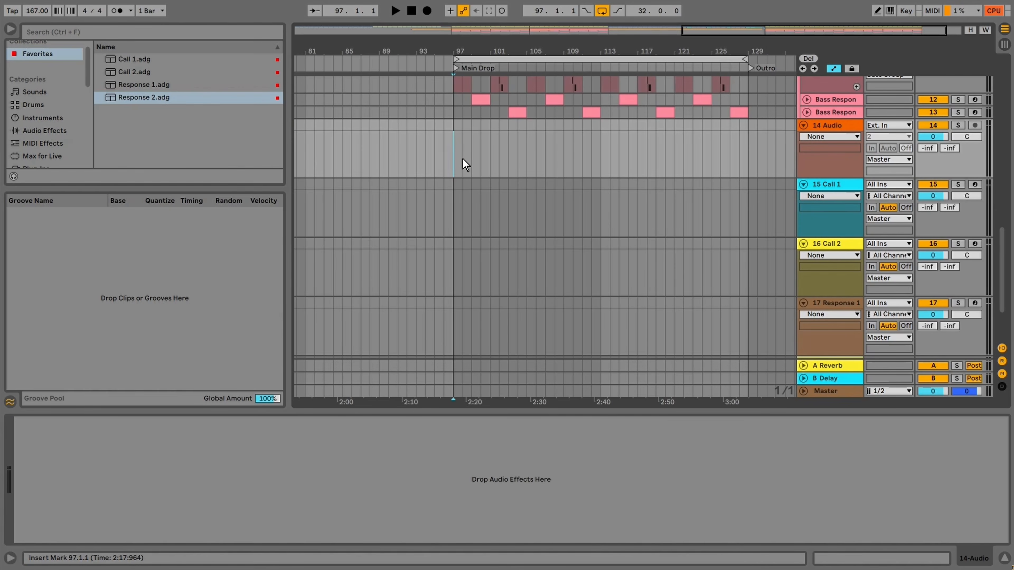
pyautogui.press('space')
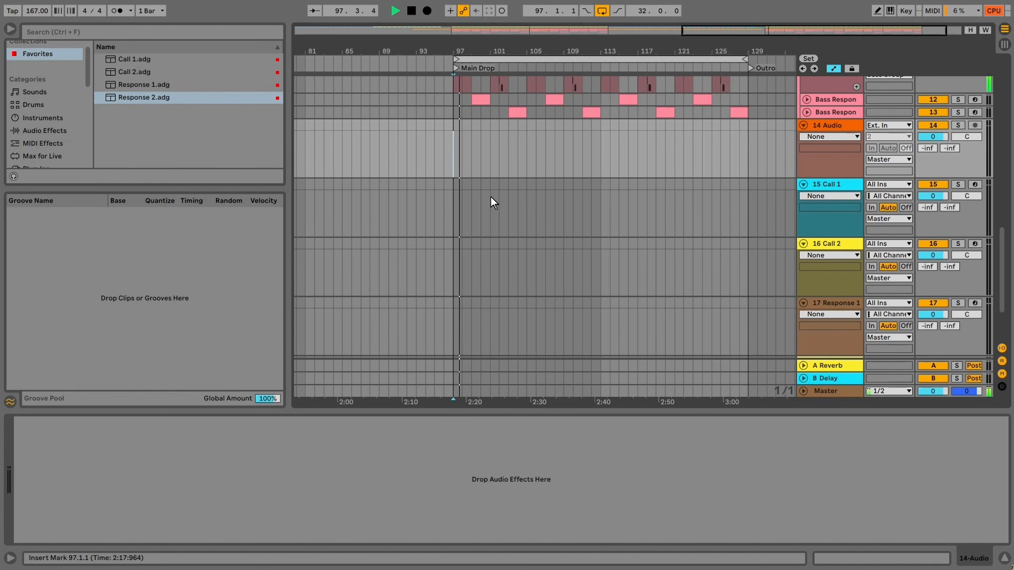
# Create empty two-bar MIDI clips on Call 1 at bar 97 and on Response 1 at bar 99
pyautogui.moveTo(453, 208)
pyautogui.mouseDown()
pyautogui.moveTo(472, 211)
pyautogui.moveTo(466, 198)
pyautogui.mouseUp()
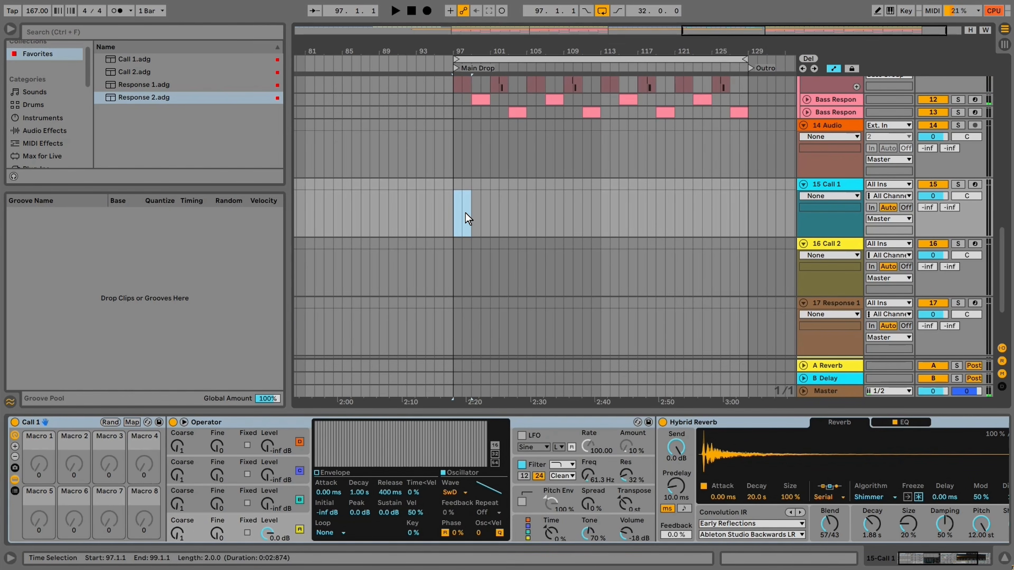
pyautogui.hotkey('ctrl', 'shift', 'm')
pyautogui.scroll(-3, 512, 209)
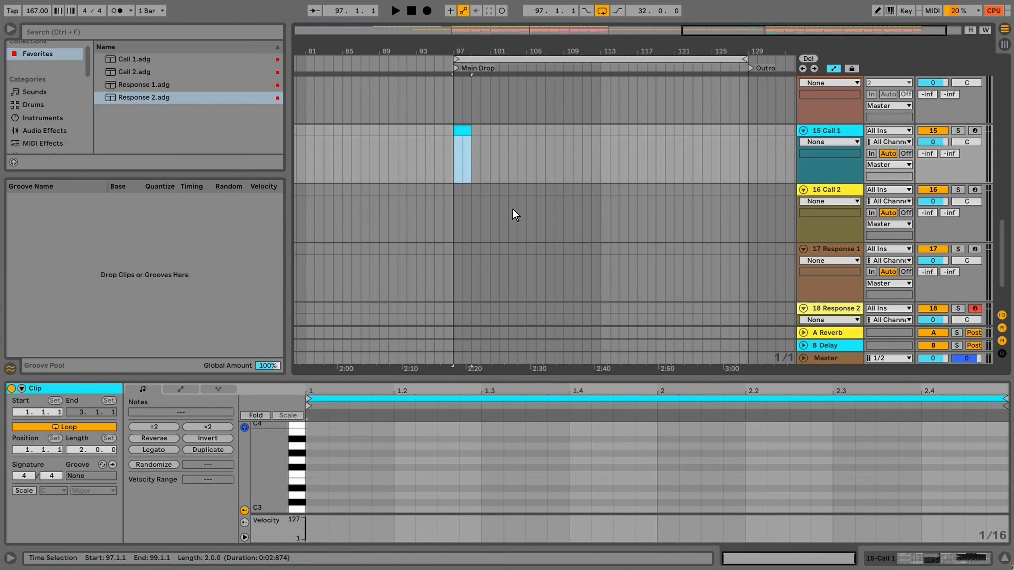
pyautogui.click(470, 276)
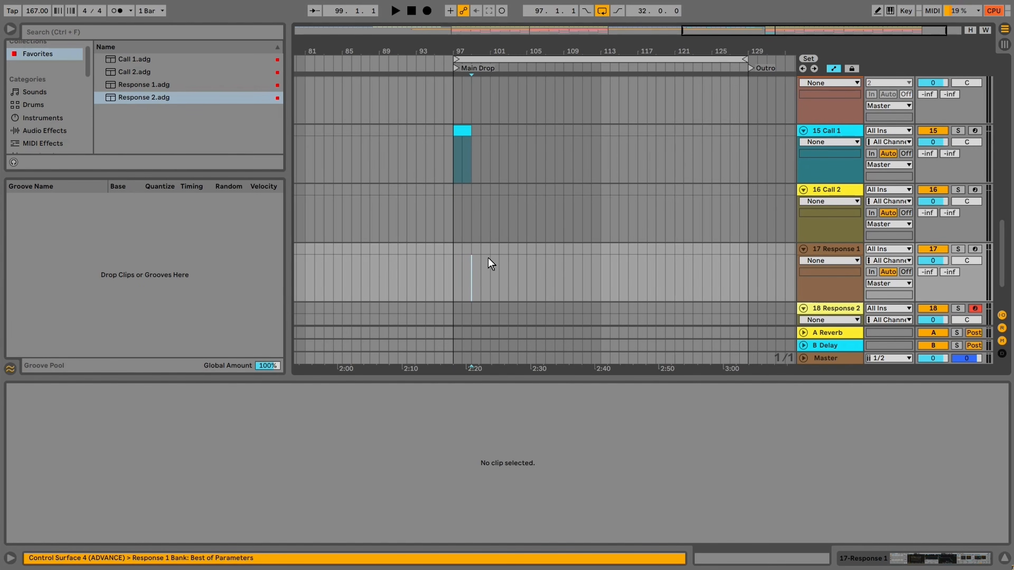
pyautogui.keyDown('shift'); pyautogui.click(493, 276); pyautogui.keyUp('shift')
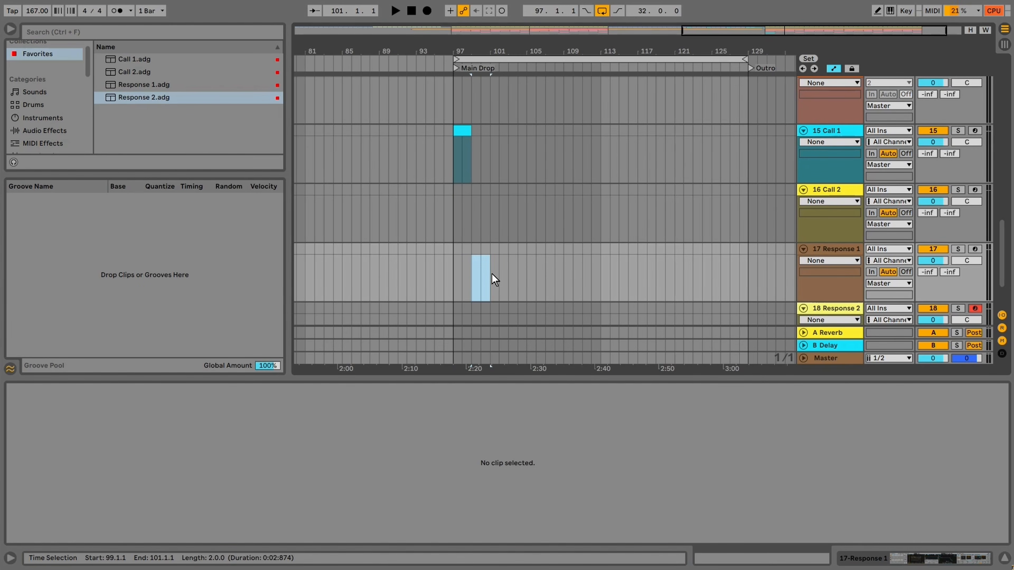
pyautogui.hotkey('ctrl', 'shift', 'm')
# Create empty two-bar MIDI clips on Call 2 at bar 101 and on Response 2 at bar 103
pyautogui.moveTo(493, 229); pyautogui.dragTo(527, 253)
pyautogui.hotkey('ctrl', 'shift', 'm')
pyautogui.scroll(-3, 501, 248)
pyautogui.hotkey('ctrl', 'shift', 'm')
pyautogui.scroll(2, 515, 176)
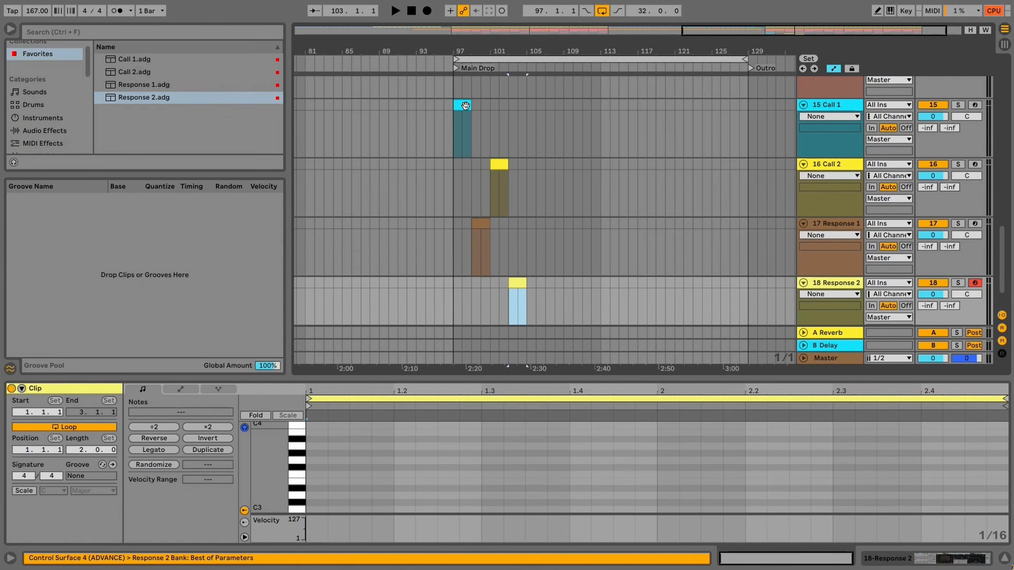
pyautogui.click(466, 106)
pyautogui.click(480, 223)
pyautogui.click(499, 164)
pyautogui.click(519, 283)
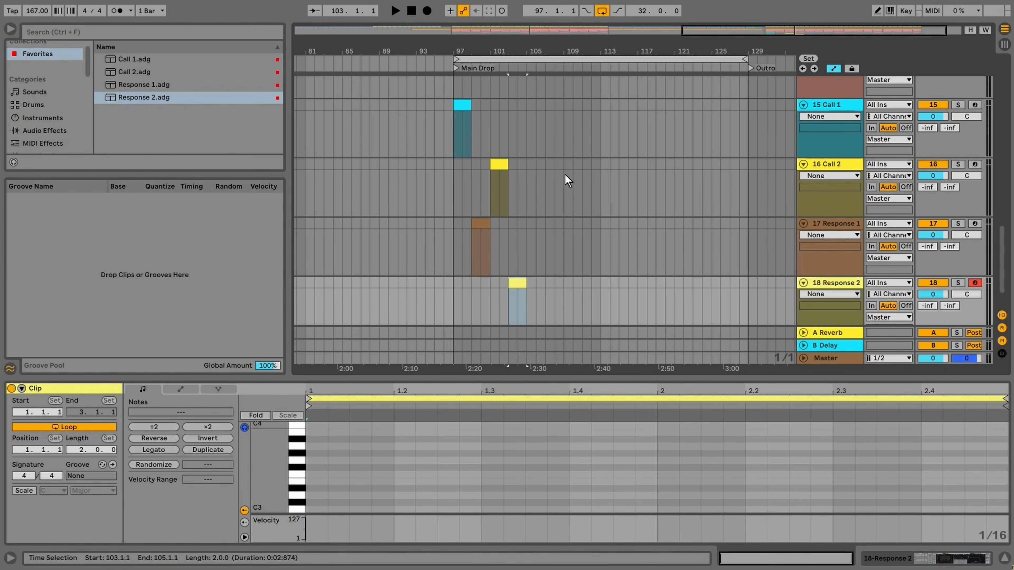
# Copy the first Bass Call clip at bar 97 over the empty Call 1 clip at the same bar
pyautogui.scroll(5, 567, 177)
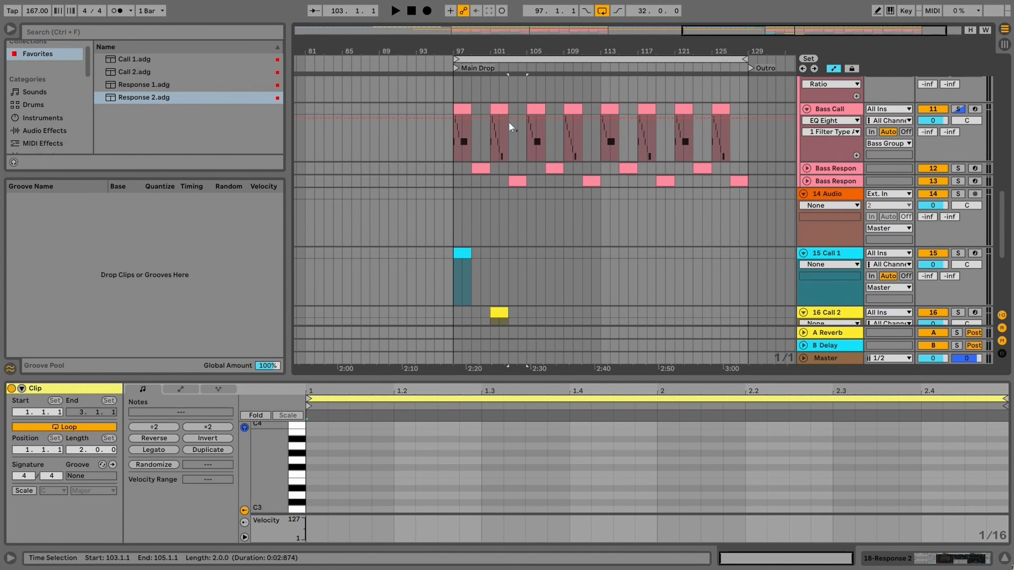
pyautogui.click(463, 120)
pyautogui.scroll(-3, 479, 199)
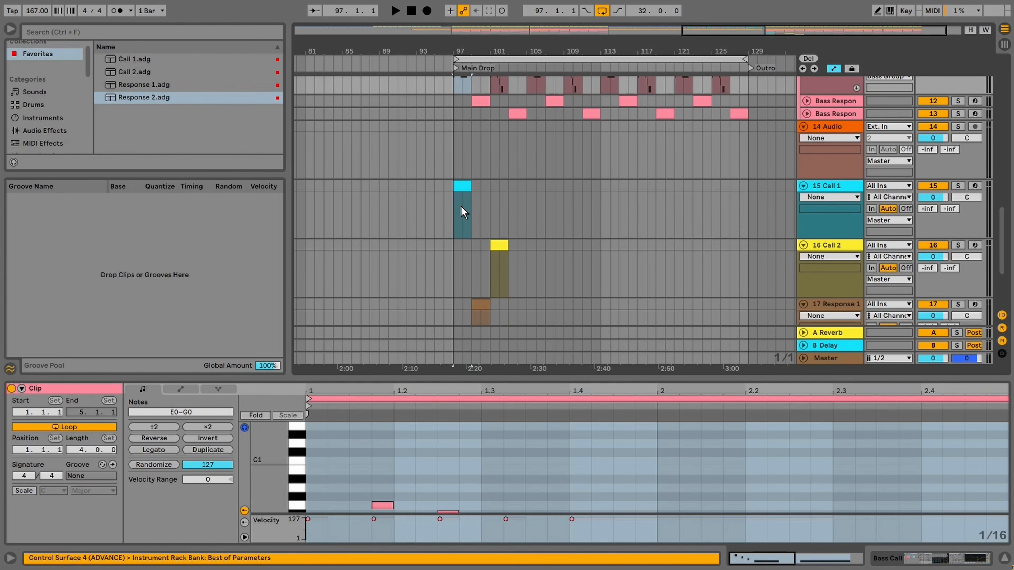
pyautogui.scroll(2, 537, 178)
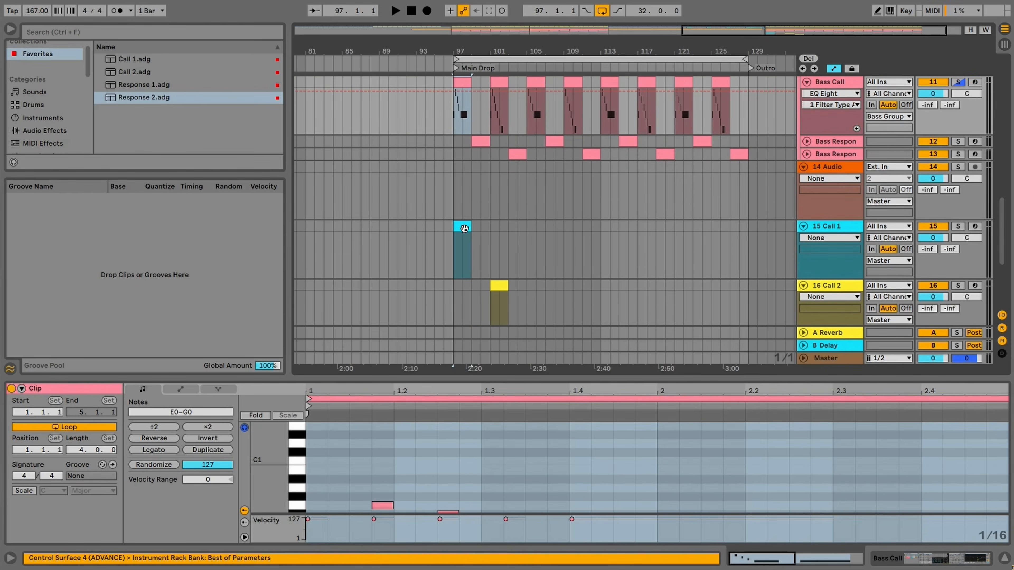
pyautogui.click(464, 229)
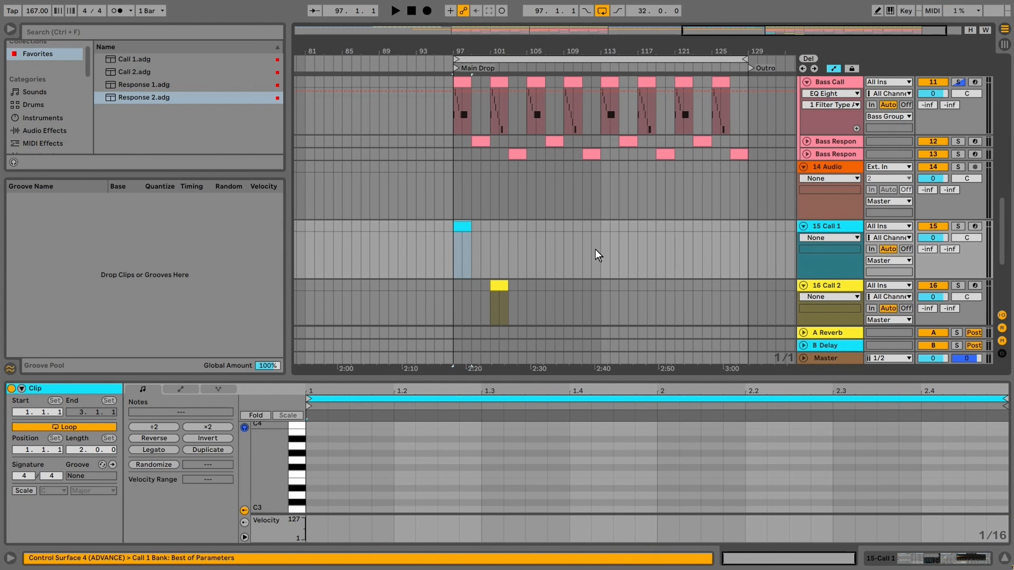
pyautogui.hotkey('ctrl', 'v')
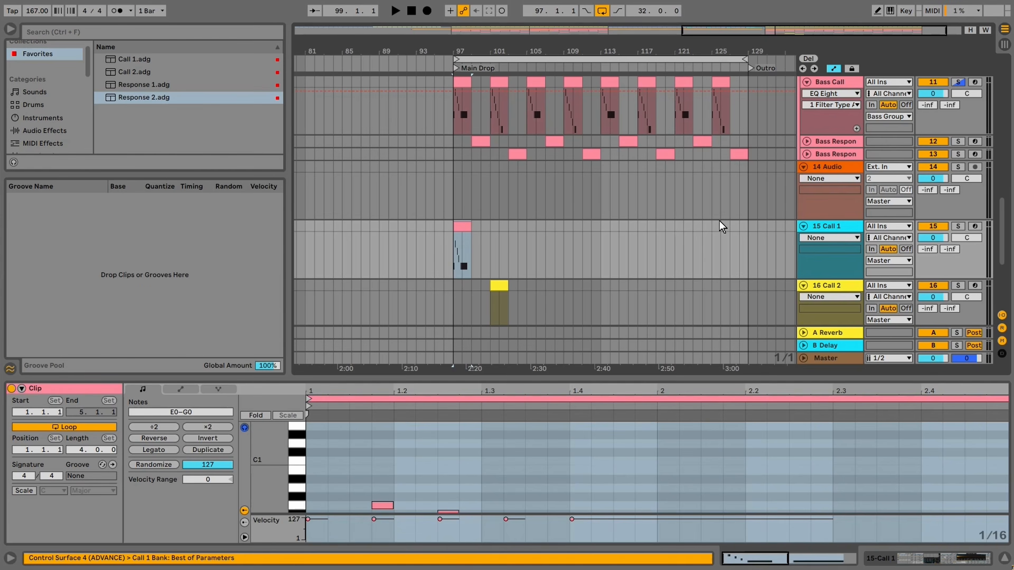
# Display the Call 1 track's devices and audition the pasted bass clip from bar 97
pyautogui.click(828, 227)
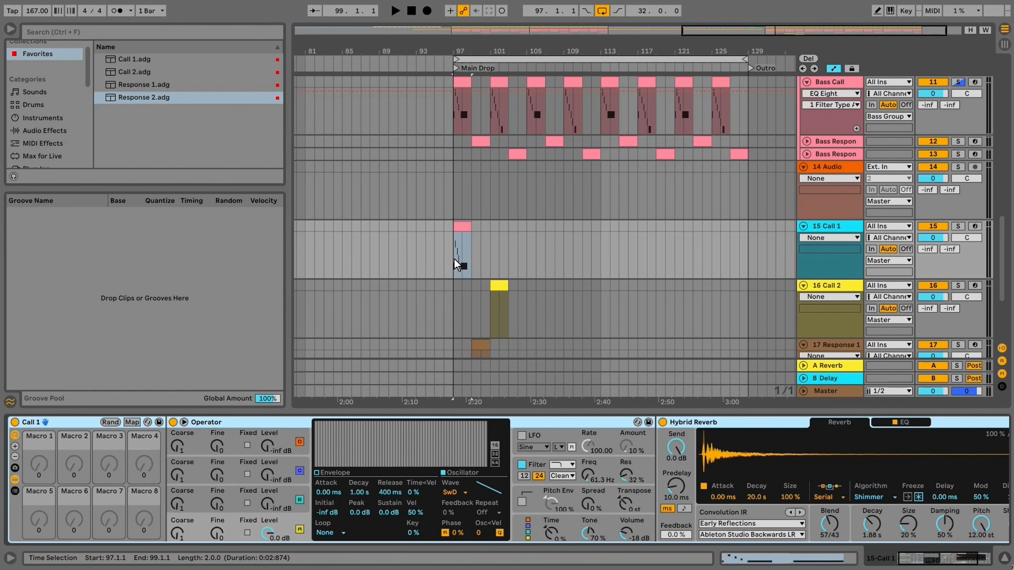
pyautogui.press('space')
pyautogui.press('space')
# Open the pasted Call 1 clip's notes for editing and select all of them
pyautogui.doubleClick(460, 230)
pyautogui.click(445, 453)
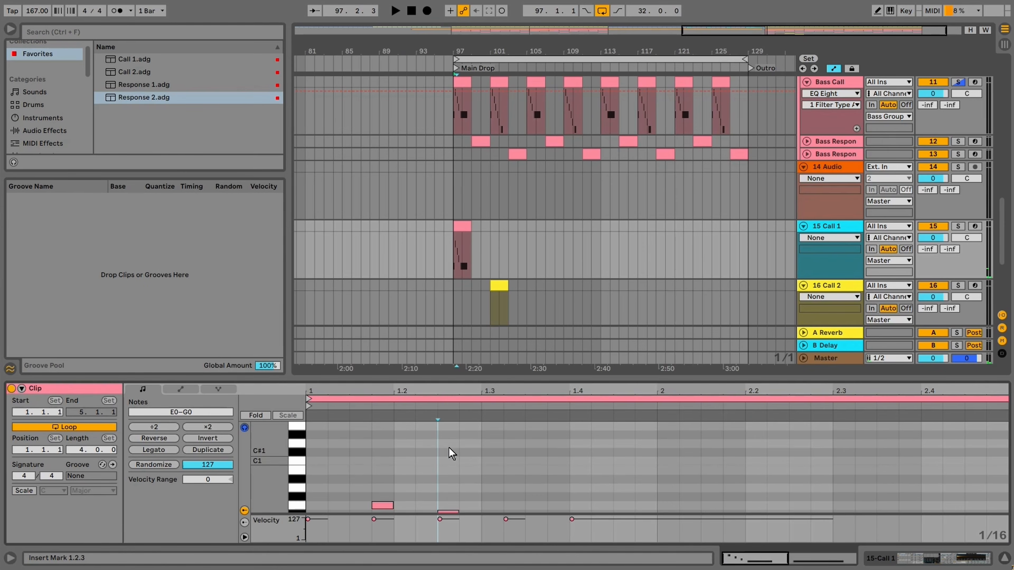
pyautogui.scroll(-3, 447, 454)
pyautogui.hotkey('ctrl', 'a')
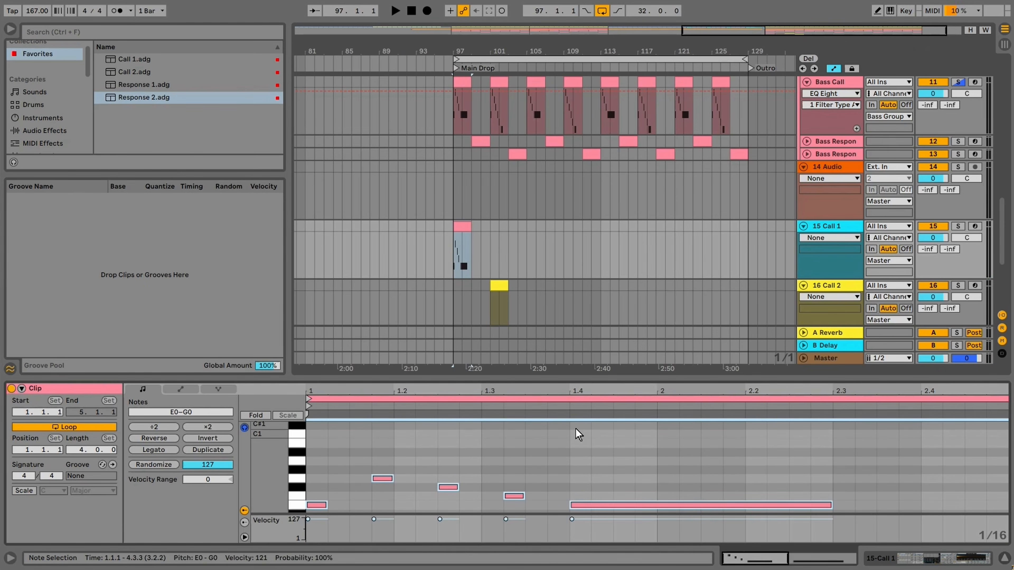
# Transpose all notes in the Call 1 clip up one octave to E1–G1 and play it back
pyautogui.hotkey('shift', 'Up')
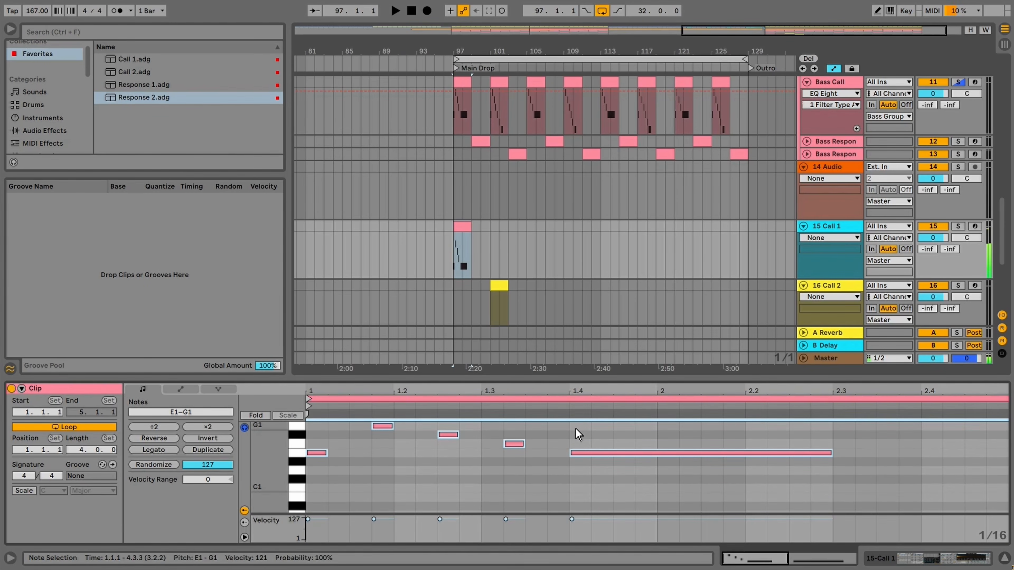
pyautogui.press('space')
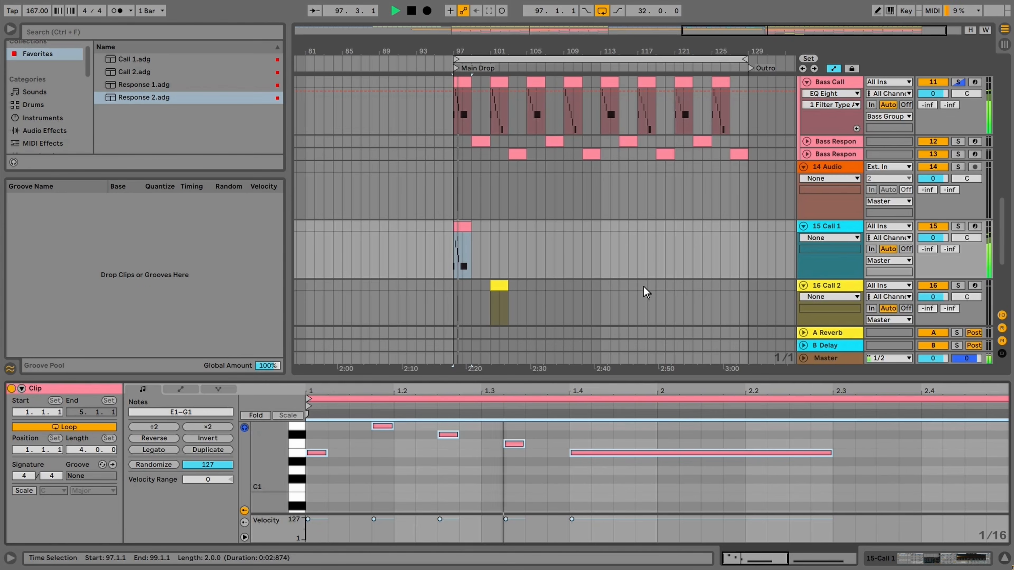
pyautogui.press('space')
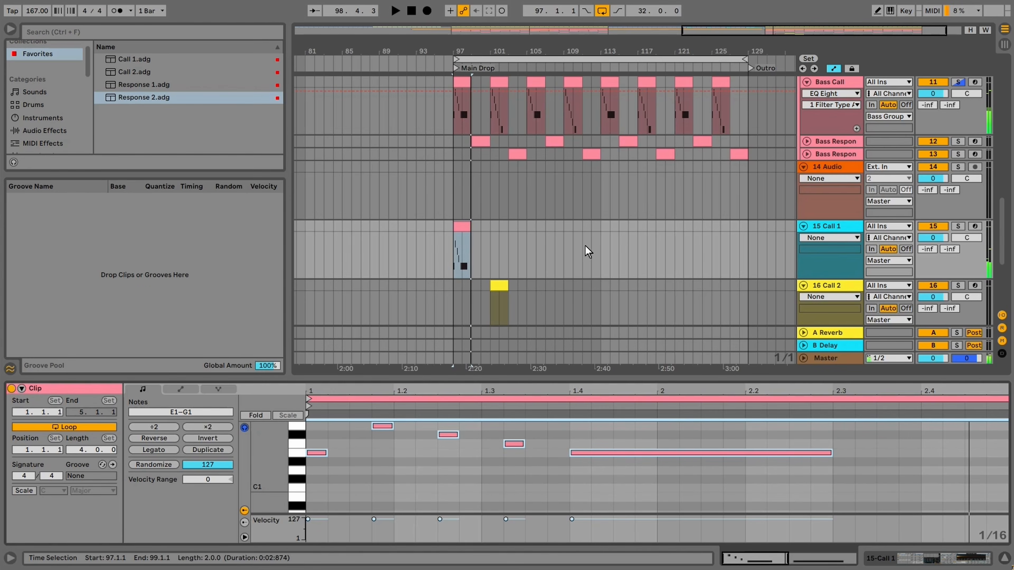
# Add a short chord of E3, G3 and B3 at 1.1.3 in the Response 1 clip and play it back
pyautogui.scroll(-5, 586, 248)
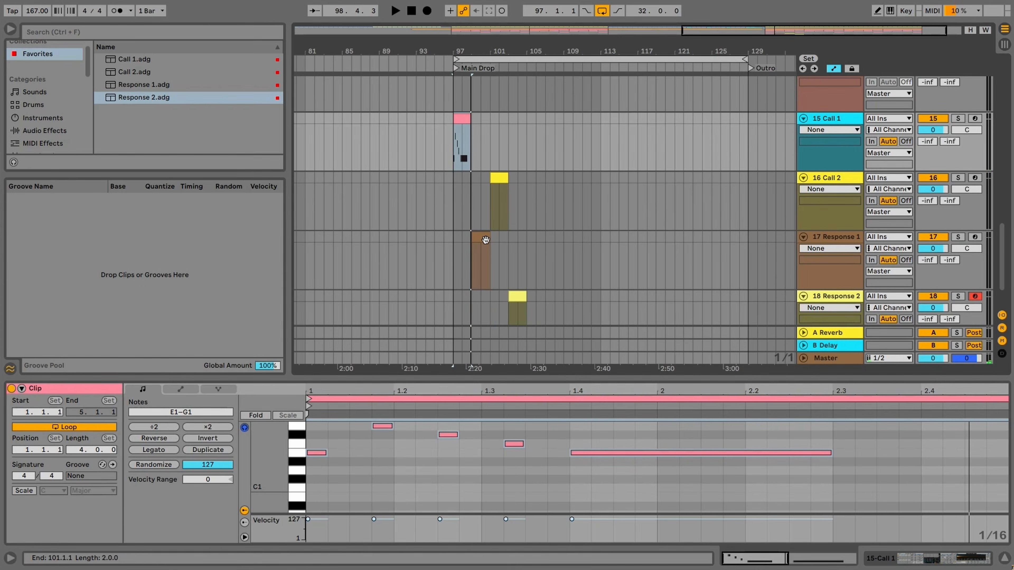
pyautogui.click(483, 240)
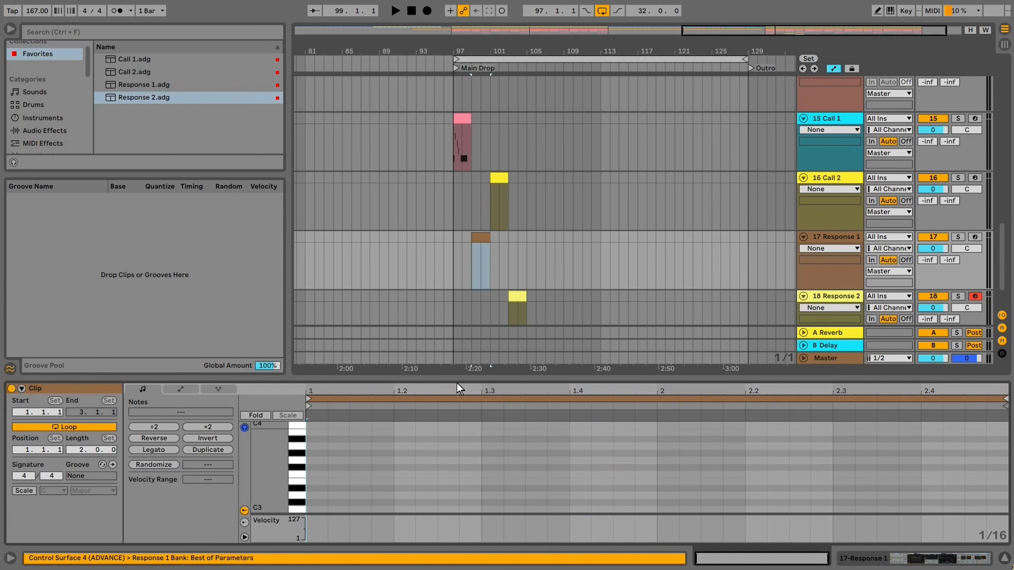
pyautogui.doubleClick(358, 481)
pyautogui.doubleClick(360, 460)
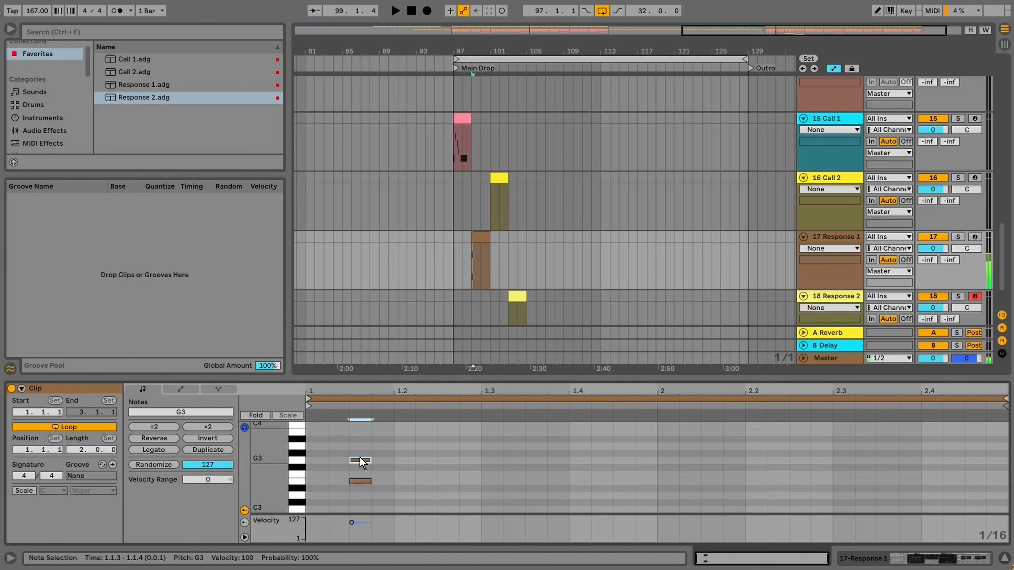
pyautogui.doubleClick(359, 432)
pyautogui.press('space')
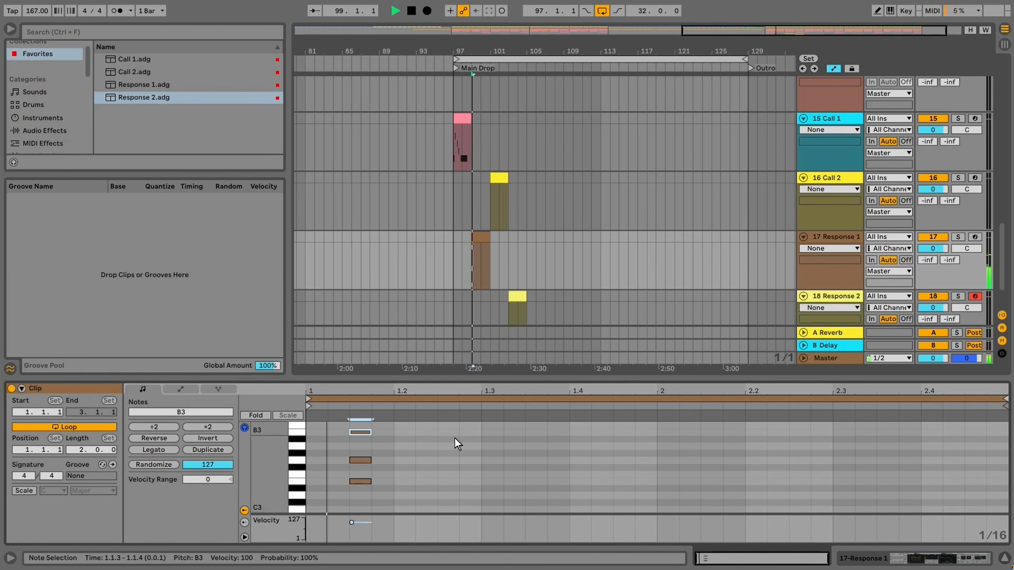
pyautogui.press('space')
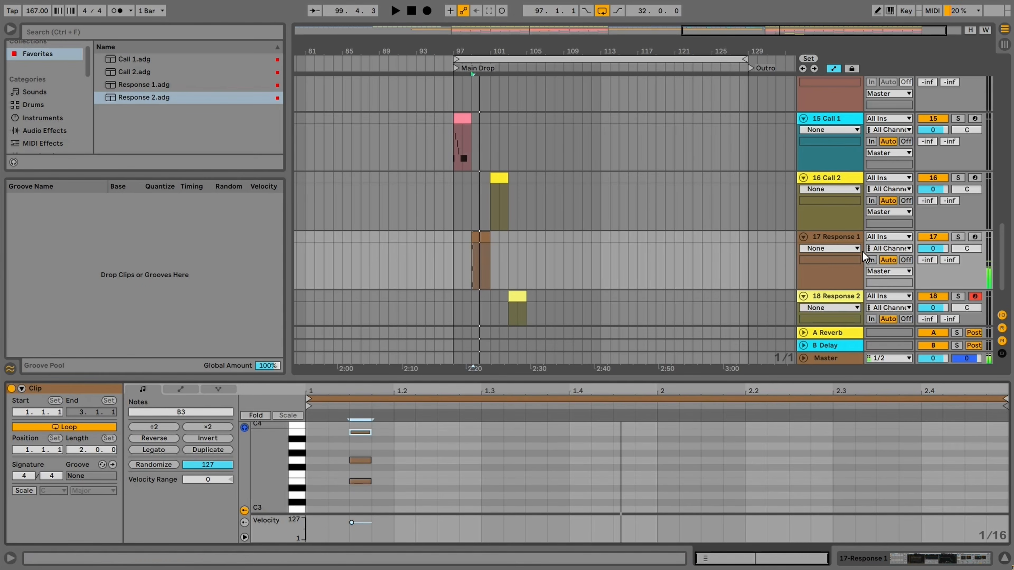
# Transpose the whole chord in the Response 1 clip down one octave to E2–B2 and play it back
pyautogui.click(826, 237)
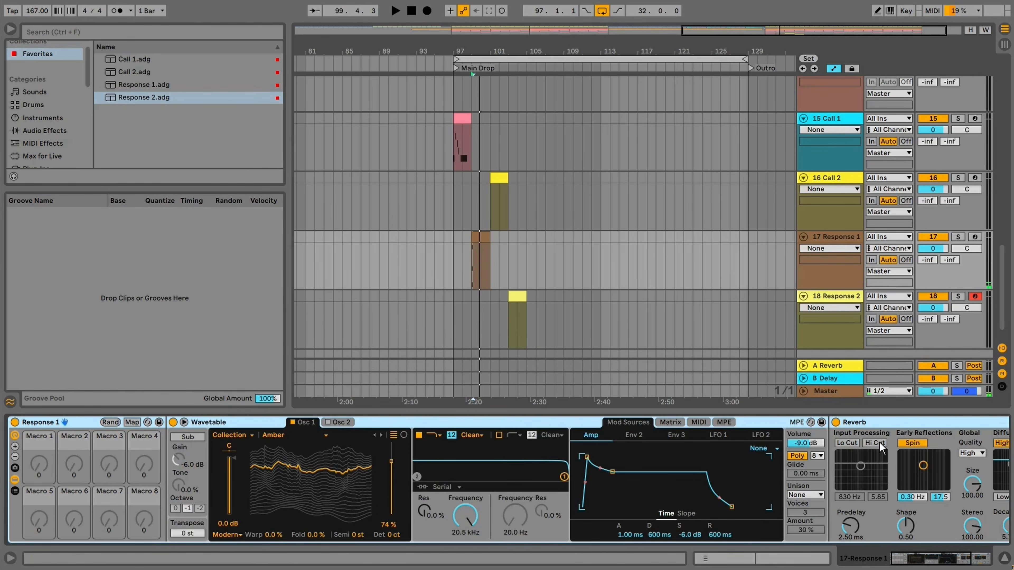
pyautogui.doubleClick(471, 260)
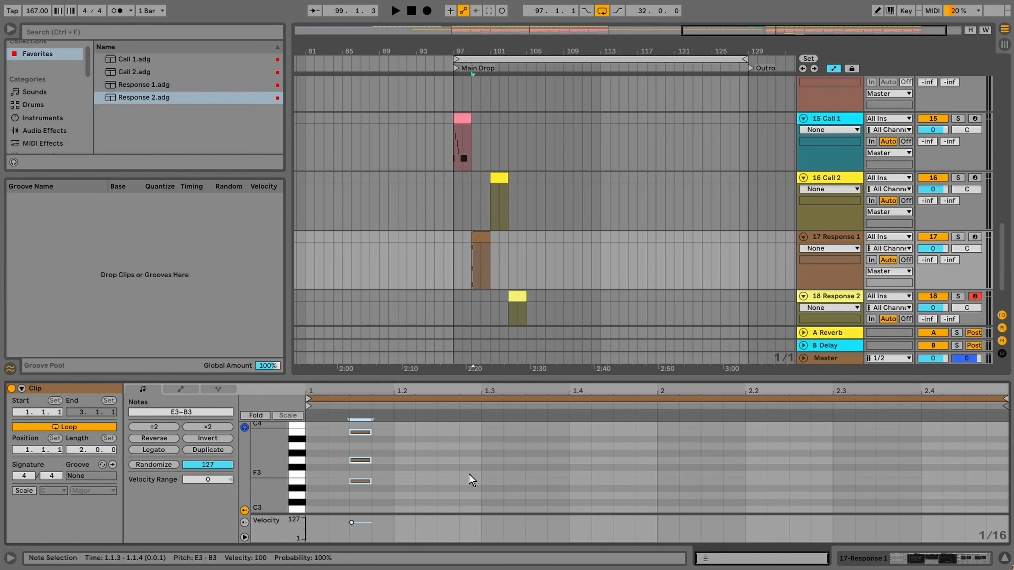
pyautogui.hotkey('shift', 'Down')
pyautogui.press('space')
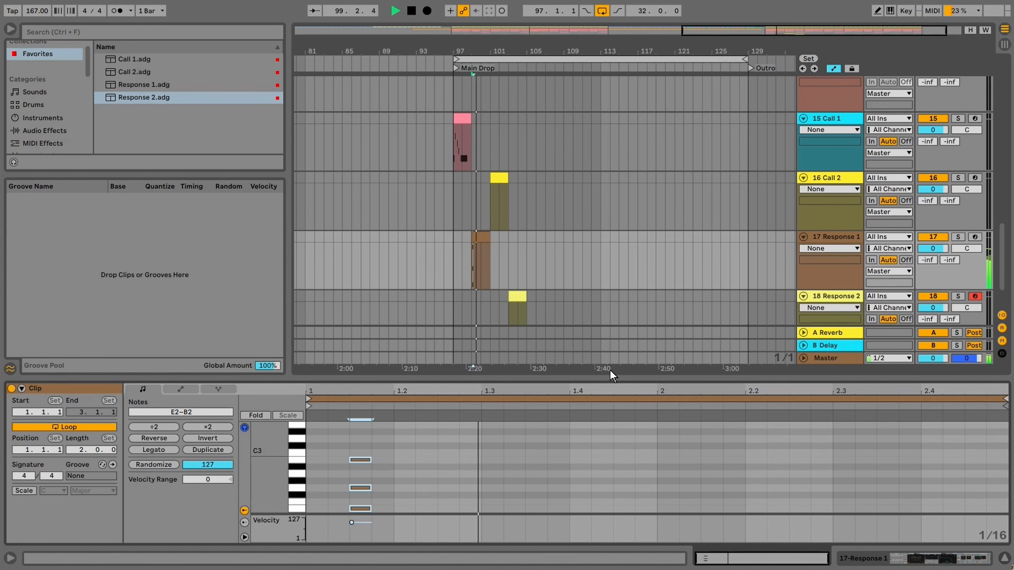
# Copy the Bass Call clip at bar 101 onto the Call 2 track at the same position and play it back
pyautogui.scroll(5, 604, 244)
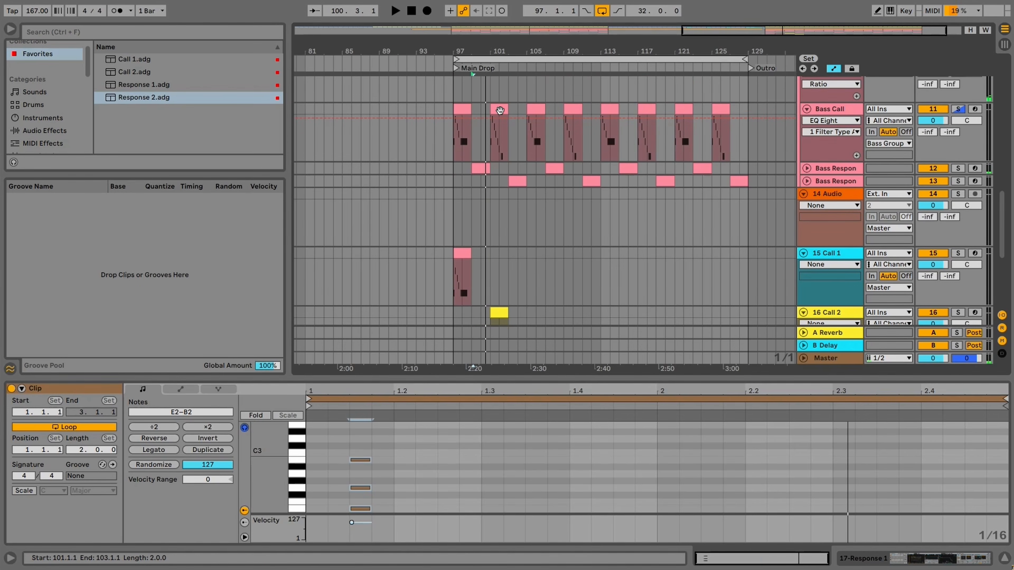
pyautogui.click(500, 110)
pyautogui.scroll(-3, 515, 248)
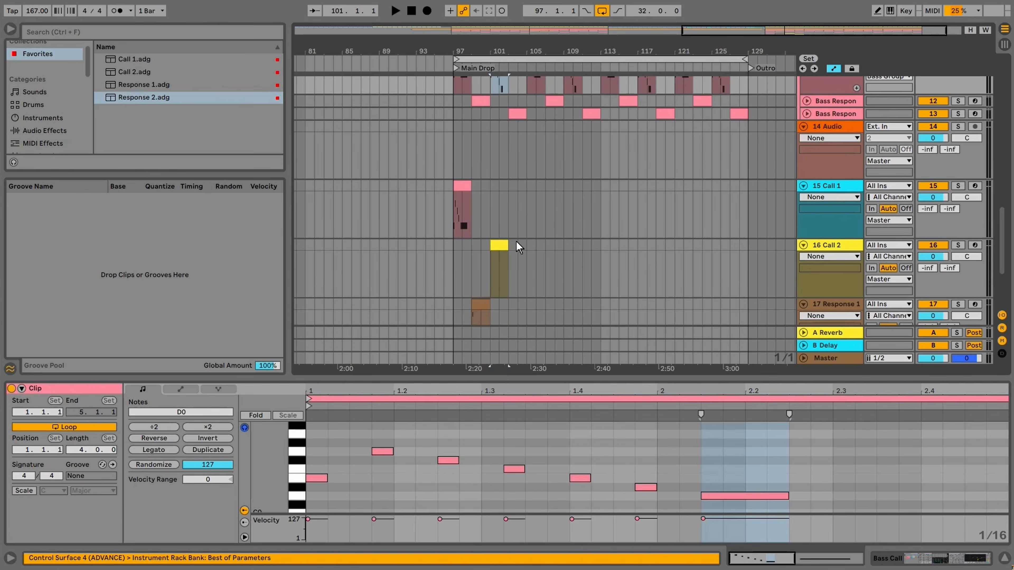
pyautogui.scroll(2, 511, 221)
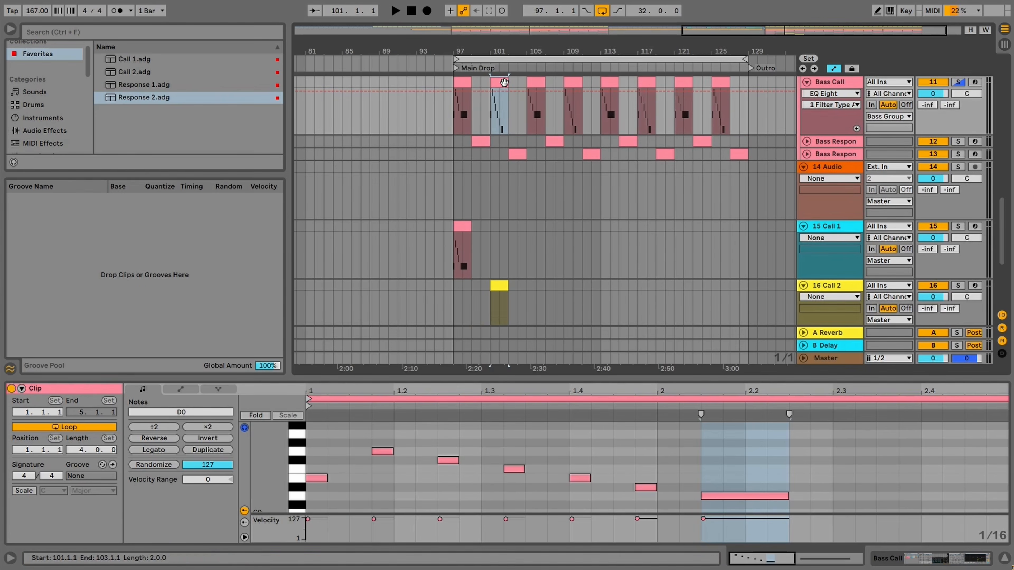
pyautogui.scroll(-2, 515, 252)
pyautogui.click(500, 232)
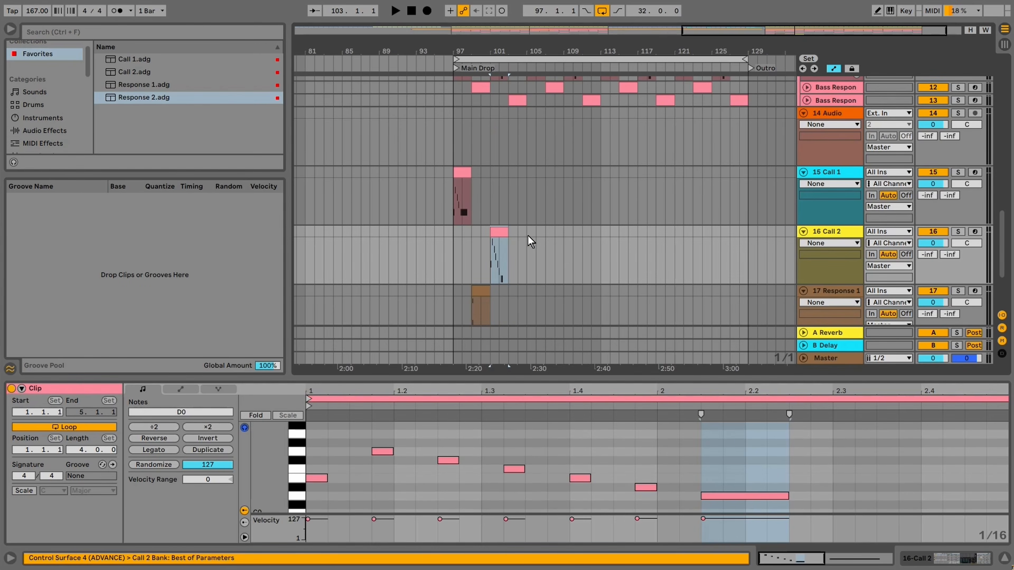
pyautogui.click(491, 269)
pyautogui.press('space')
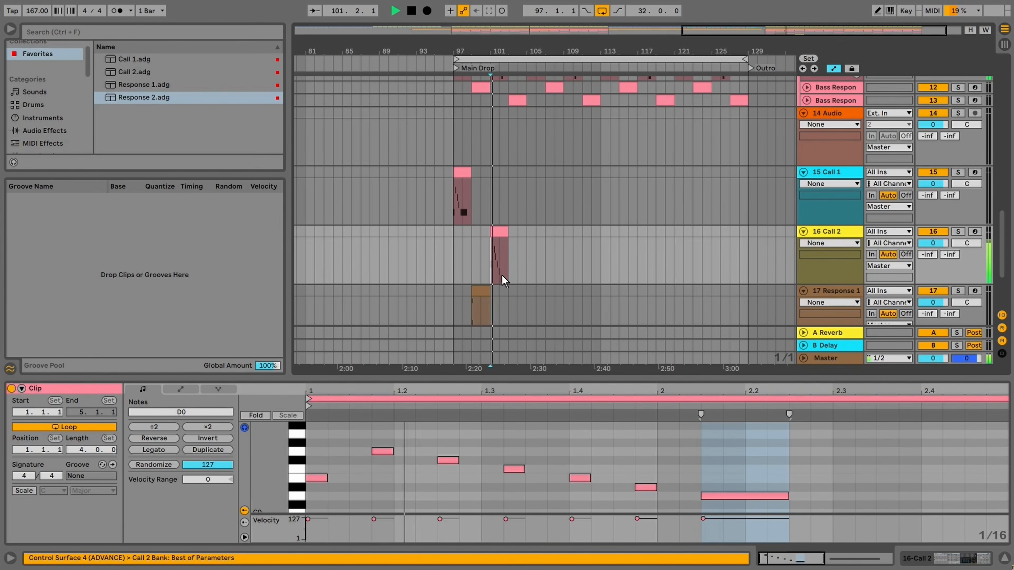
pyautogui.press('space')
# Try transposing all notes in the Call 2 clip up one octave to D1–G1 and play it back
pyautogui.click(613, 468)
pyautogui.hotkey('ctrl', 'a')
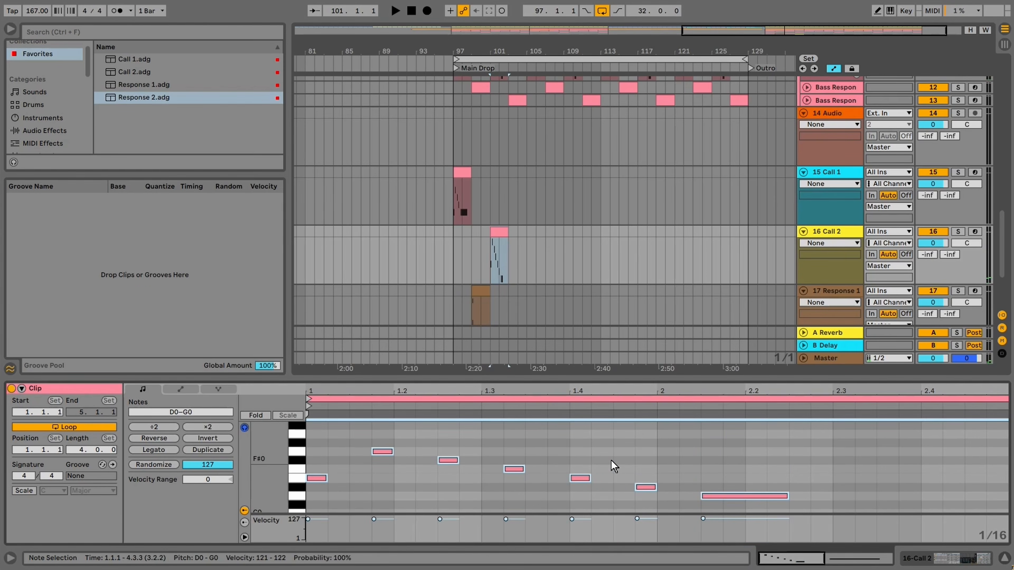
pyautogui.hotkey('shift', 'Up')
pyautogui.press('space')
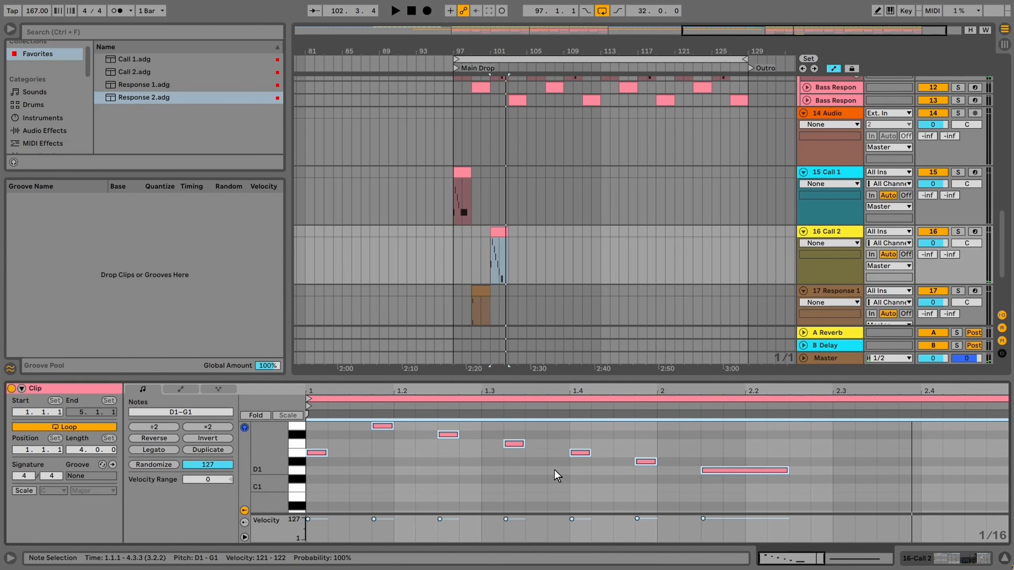
# Apply Legato to all notes in the Call 2 clip and play the result
pyautogui.click(504, 481)
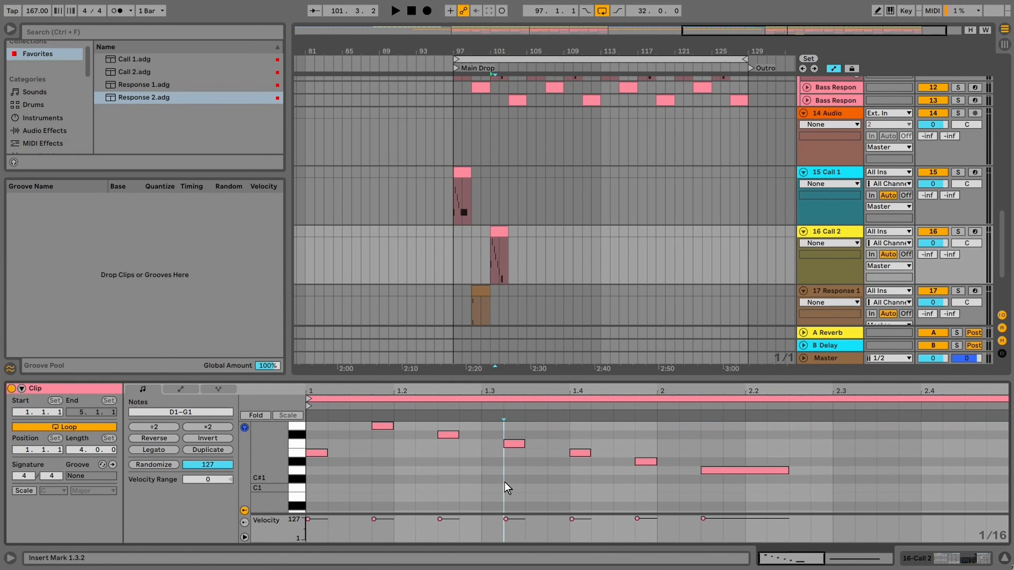
pyautogui.hotkey('ctrl', 'a')
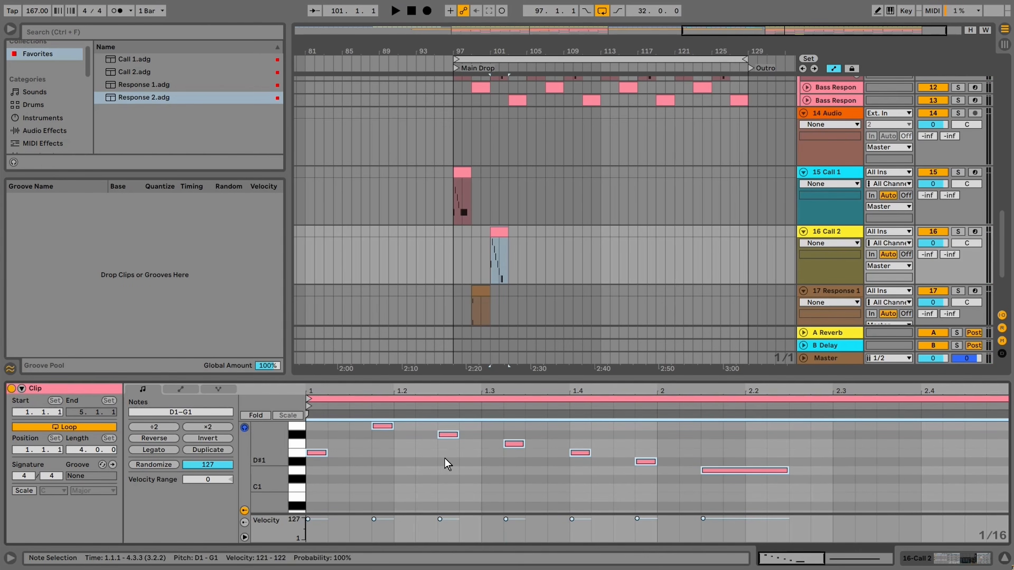
pyautogui.click(161, 450)
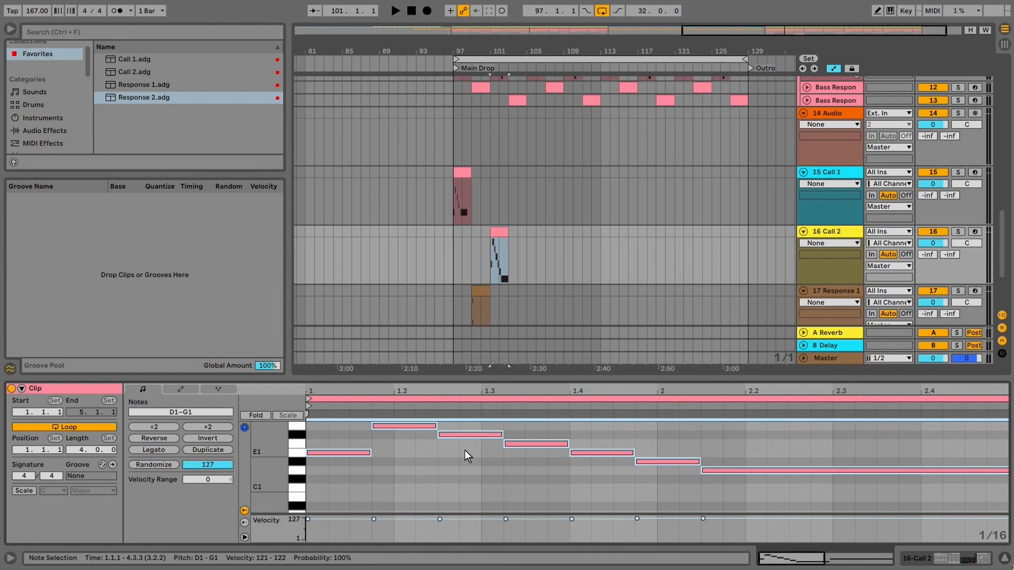
pyautogui.press('space')
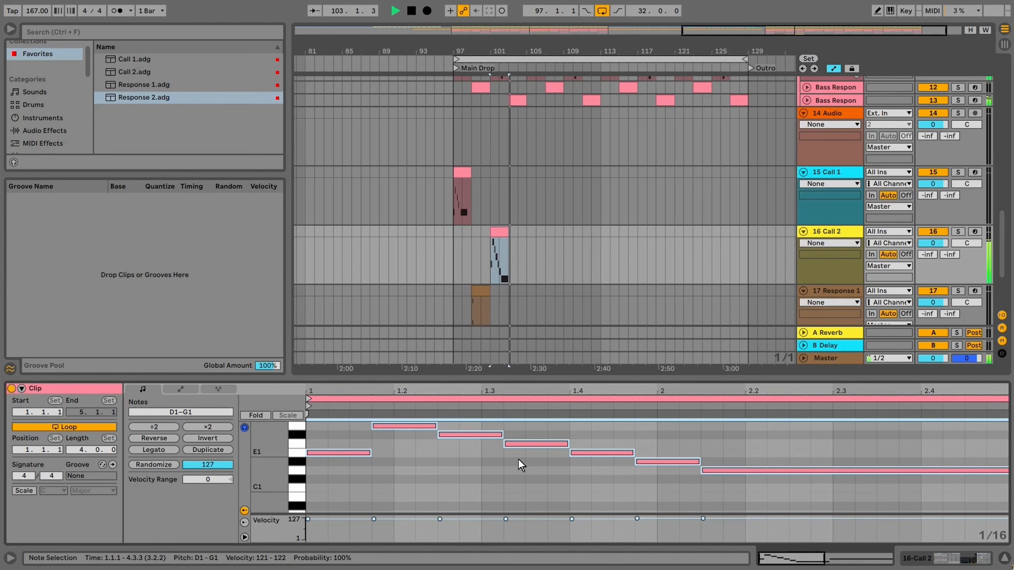
pyautogui.press('space')
# Transpose all the Call 2 notes back down one octave to D0–G0 and play the clip
pyautogui.click(484, 478)
pyautogui.hotkey('ctrl', 'a')
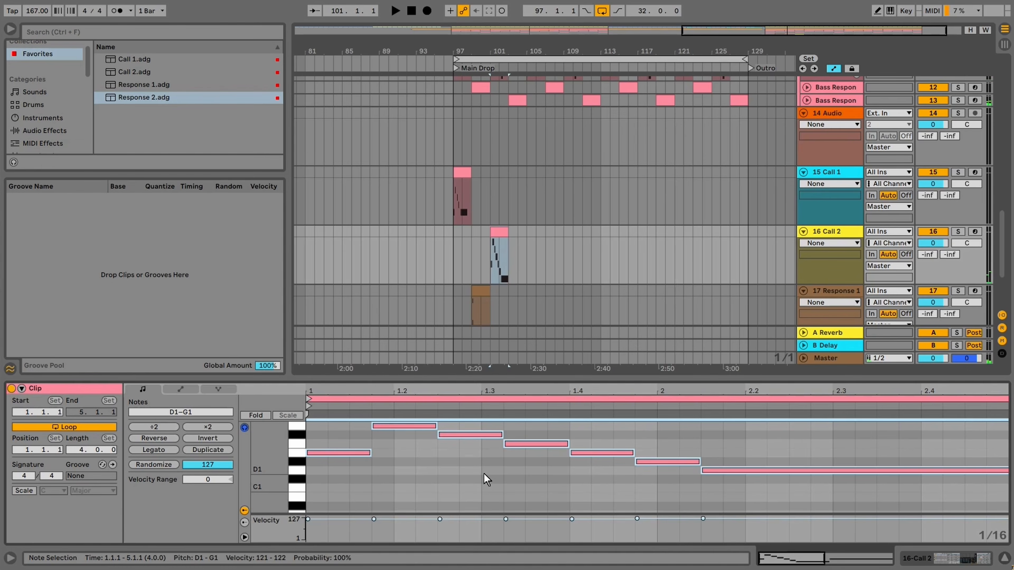
pyautogui.hotkey('shift', 'Down')
pyautogui.press('space')
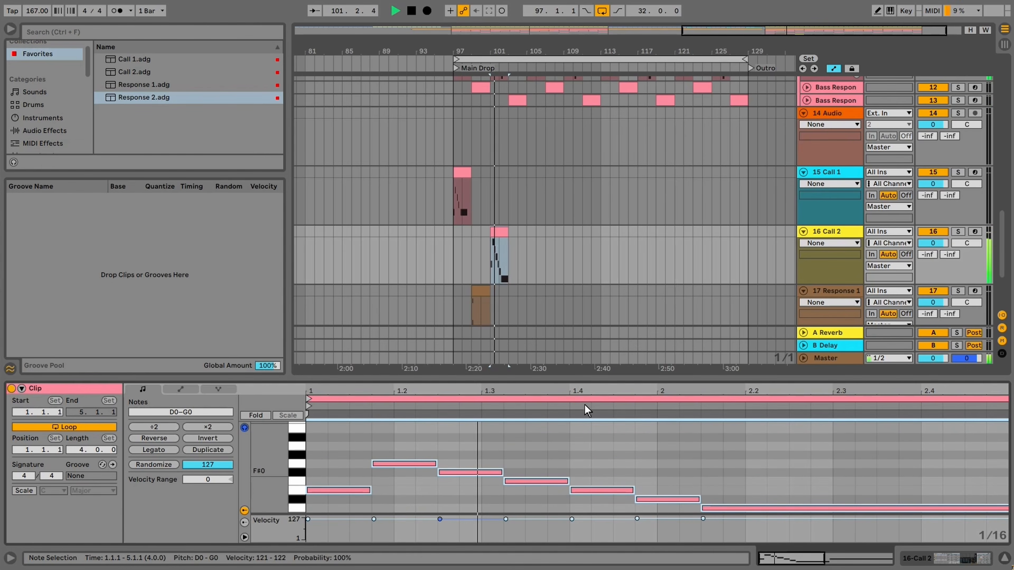
pyautogui.scroll(-3, 591, 228)
pyautogui.press('space')
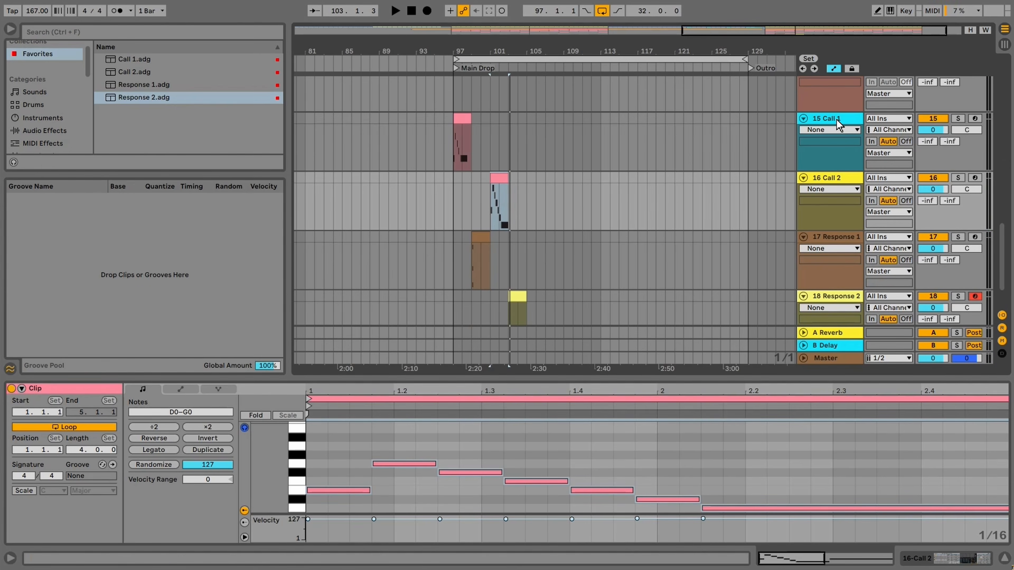
# Group the Call 1, Call 2, Response 1 and Response 2 tracks and name the group "Main Call Response"
pyautogui.click(827, 157)
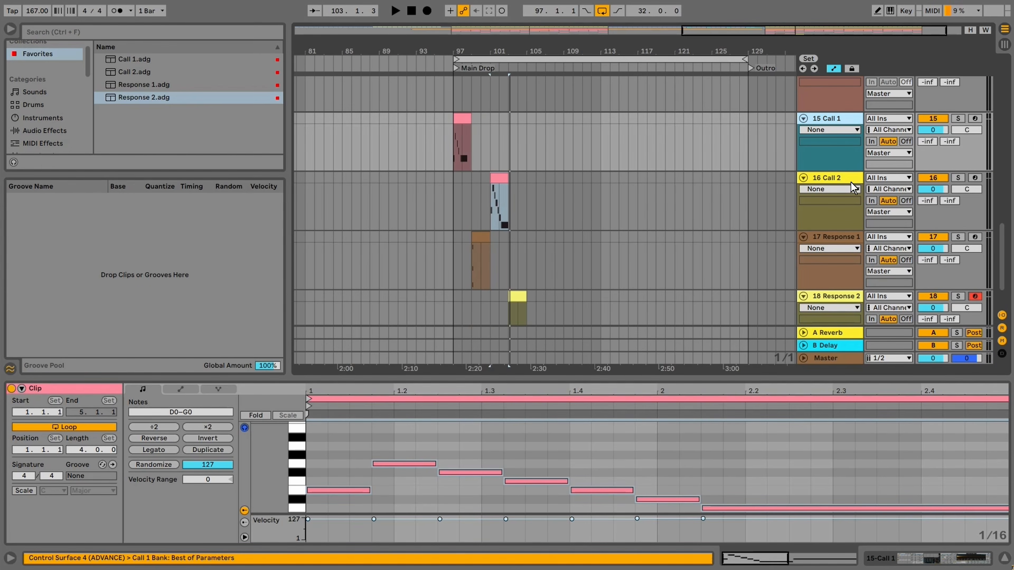
pyautogui.scroll(-2, 850, 178)
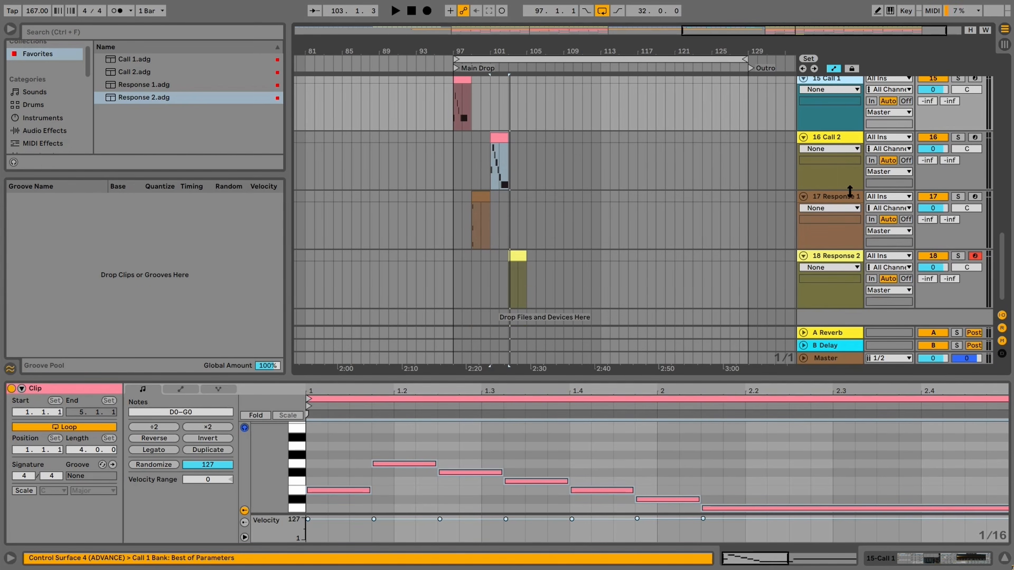
pyautogui.click(845, 256)
pyautogui.rightClick(846, 256)
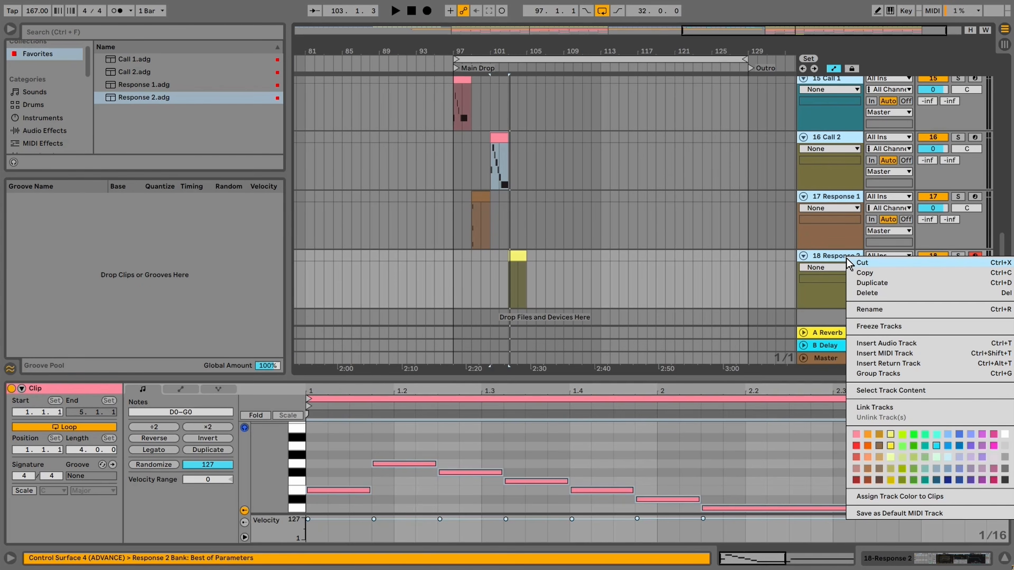
pyautogui.click(887, 373)
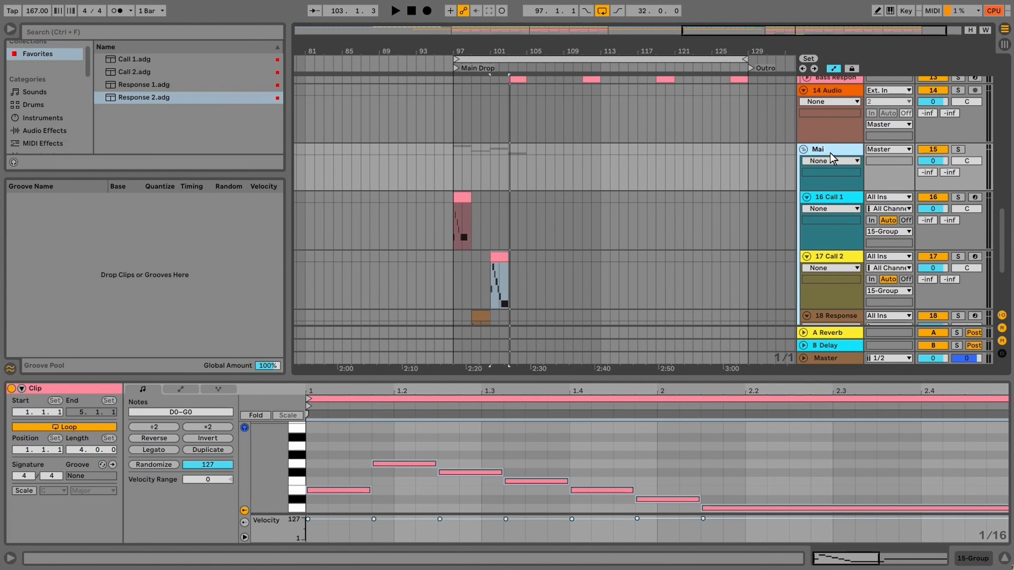
pyautogui.write('Main Call Response')
pyautogui.press('Return')
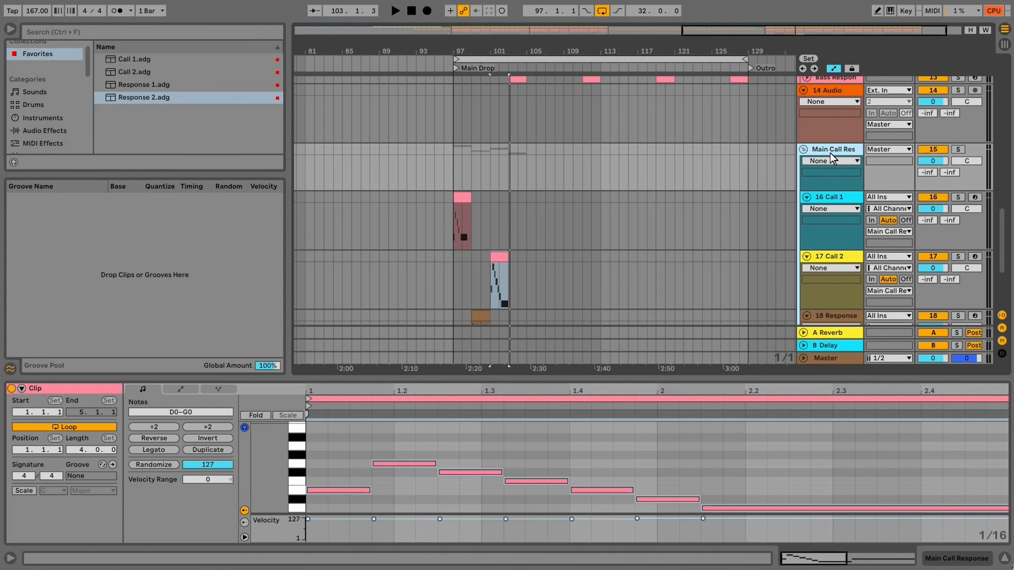
pyautogui.click(45, 130)
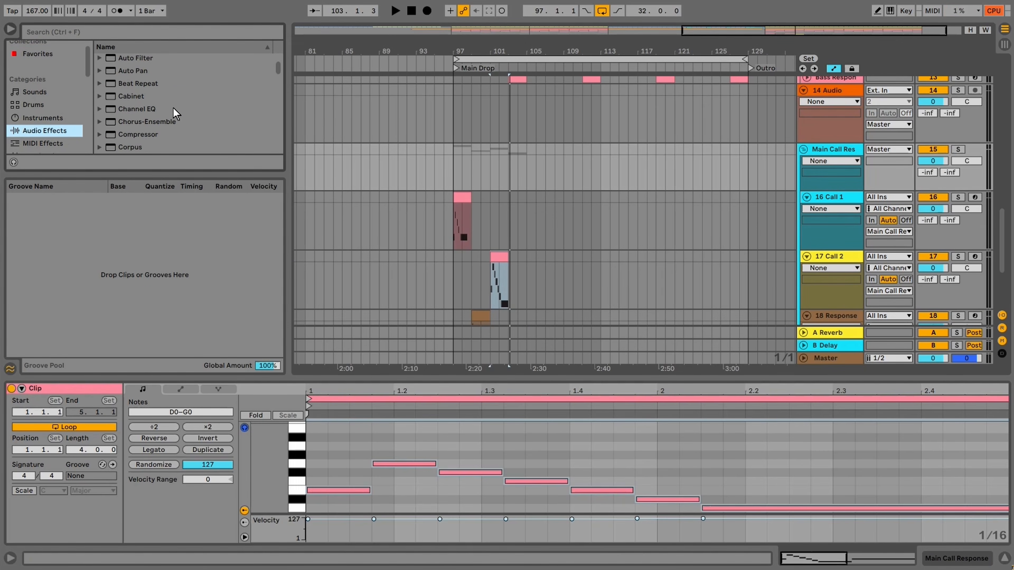
pyautogui.moveTo(140, 107); pyautogui.dragTo(800, 151)
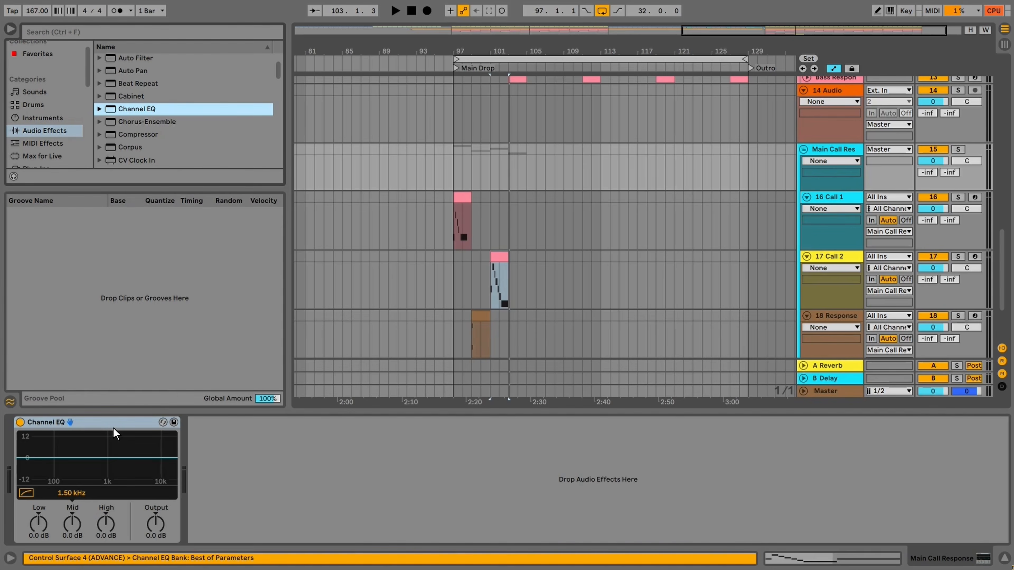
pyautogui.click(115, 433)
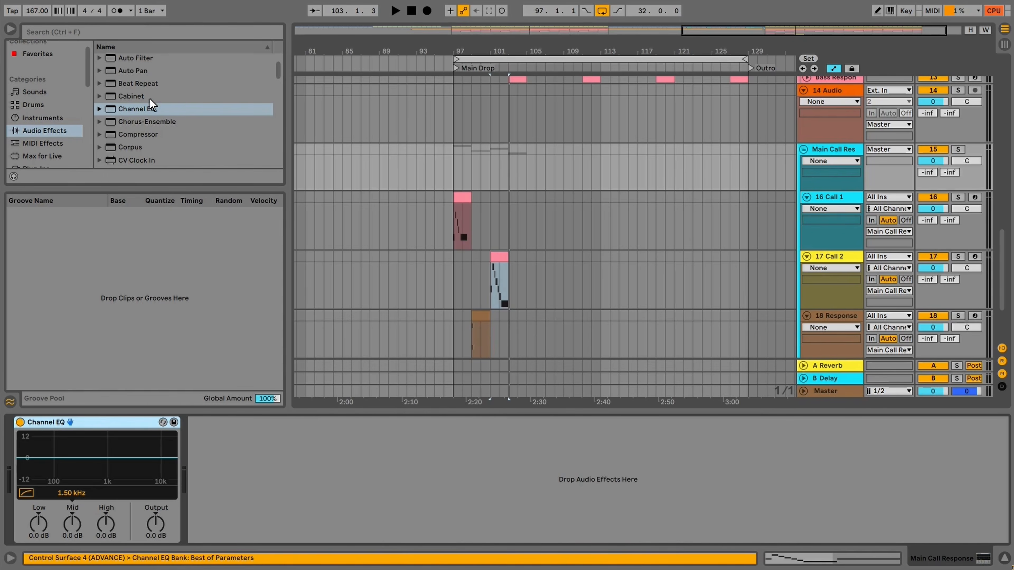
pyautogui.press('Delete')
# Add EQ Eight to the Main Call Response group in place of Channel EQ, set band 1 to a low cut at about 114 Hz, and play
pyautogui.scroll(-6, 160, 117)
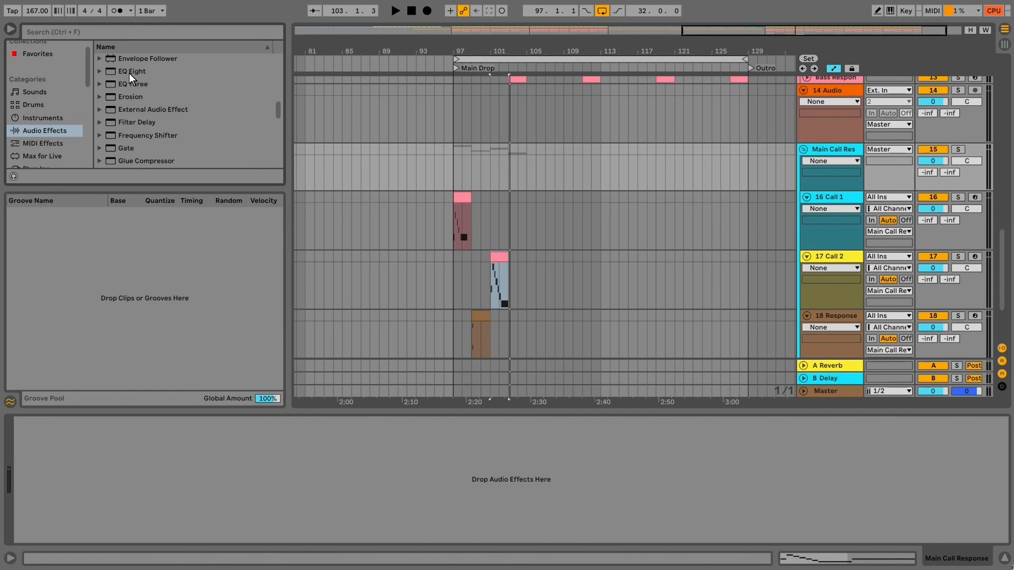
pyautogui.moveTo(130, 75); pyautogui.dragTo(205, 492)
pyautogui.click(63, 525)
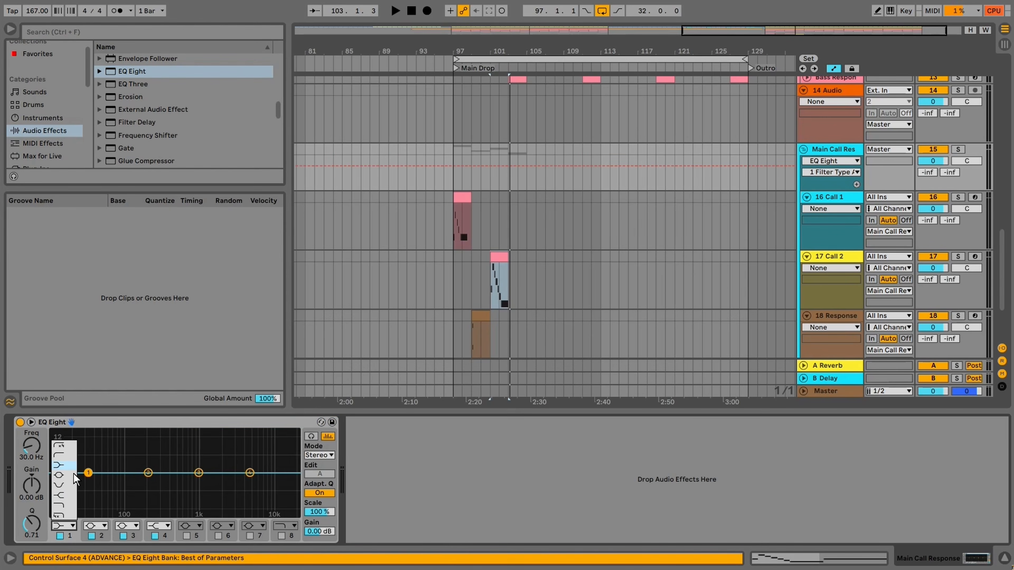
pyautogui.click(65, 446)
pyautogui.moveTo(89, 483); pyautogui.dragTo(130, 486)
pyautogui.press('space')
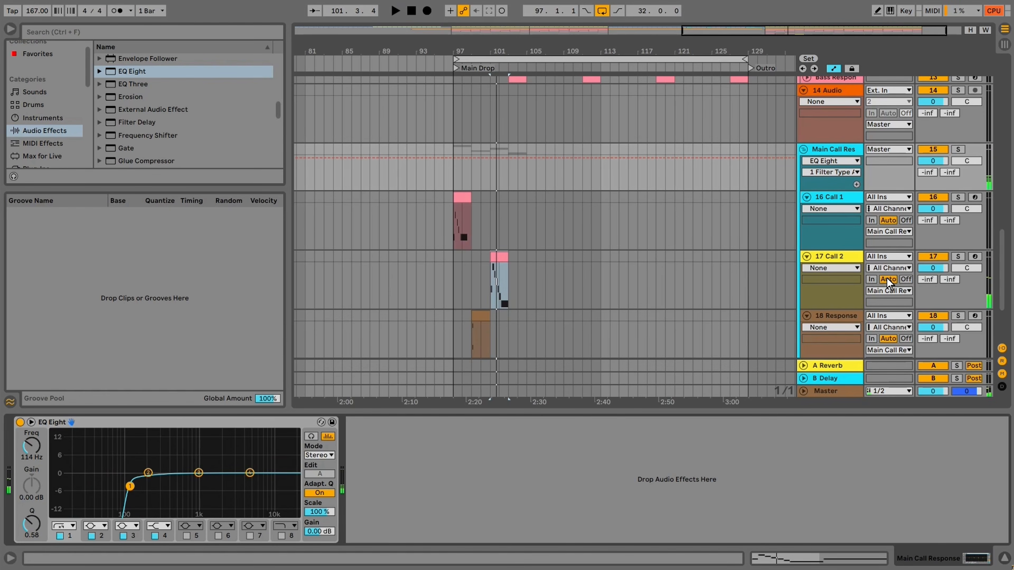
pyautogui.scroll(-5, 654, 230)
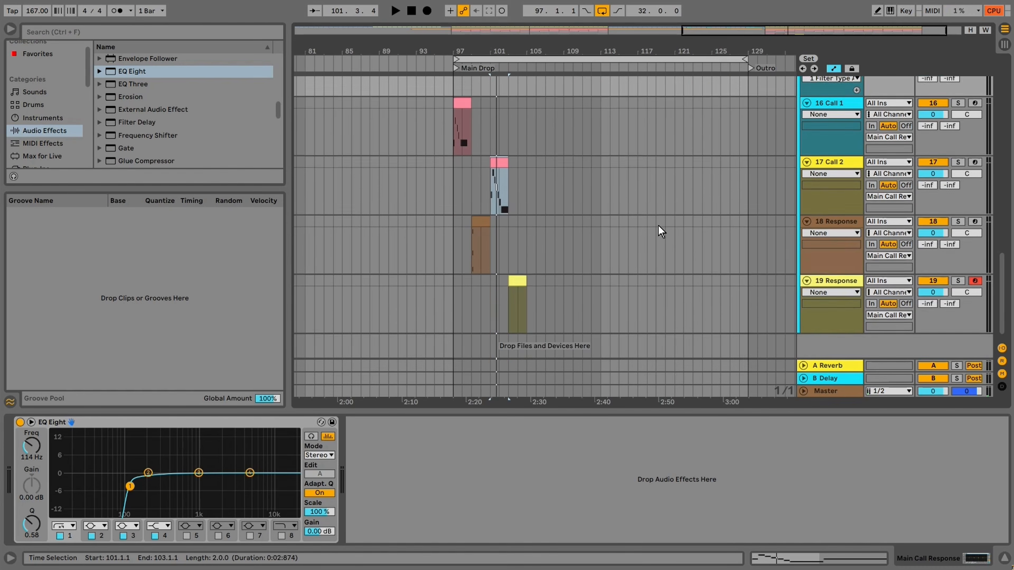
pyautogui.press('space')
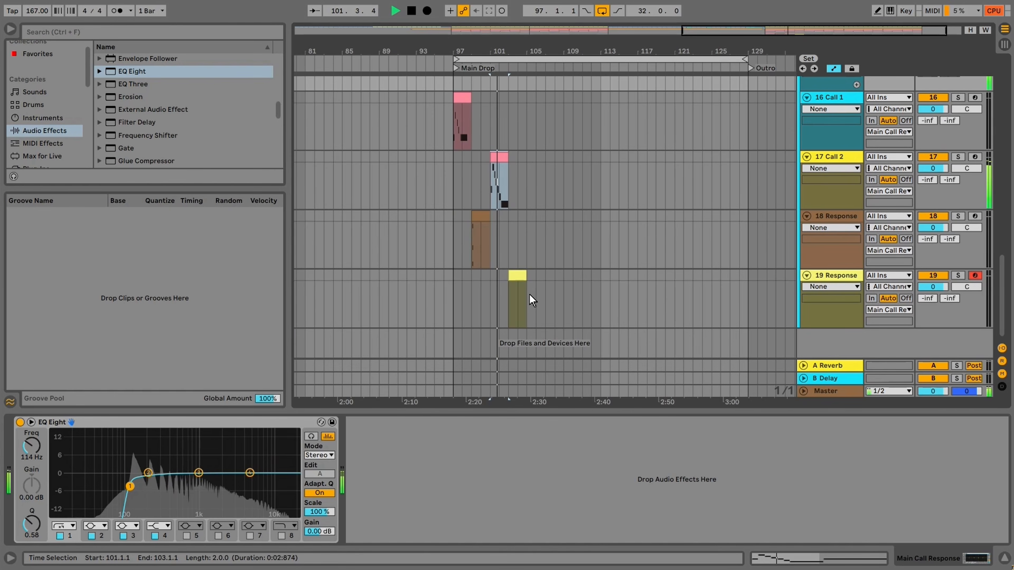
# Replace the empty Response 2 clip at bar 103 with a copy of the Response 1 clip and play it
pyautogui.click(517, 276)
pyautogui.press('space')
pyautogui.click(605, 293)
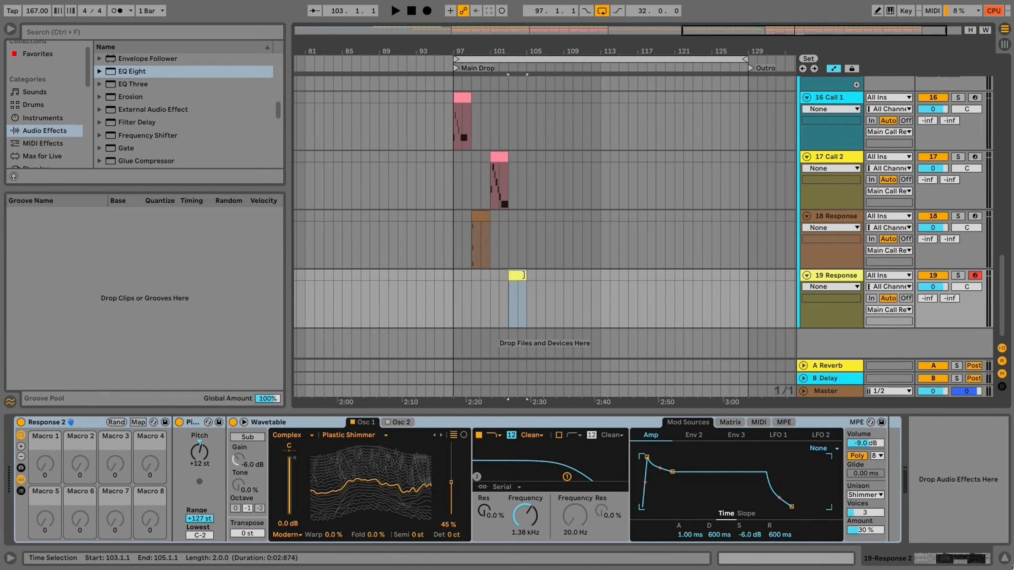
pyautogui.click(479, 214)
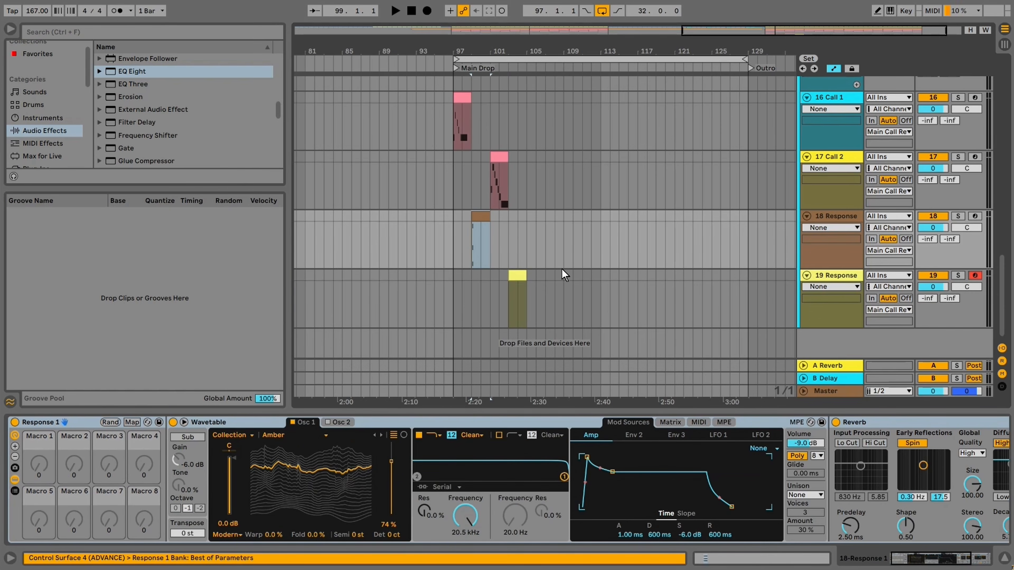
pyautogui.click(521, 277)
pyautogui.press('space')
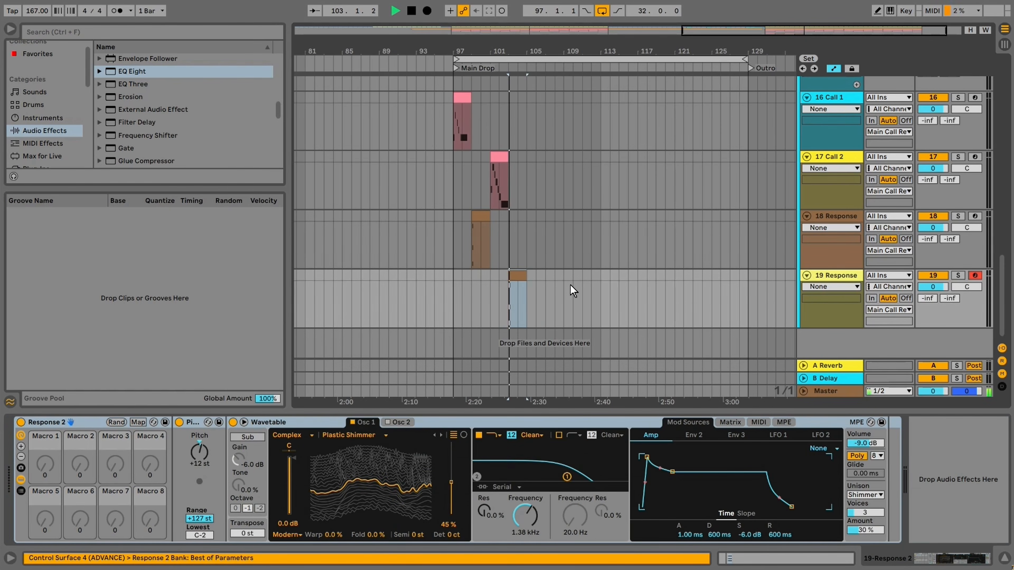
# Apply Legato to all notes in the Response 2 clip and play it back with the track soloed
pyautogui.doubleClick(518, 281)
pyautogui.click(429, 448)
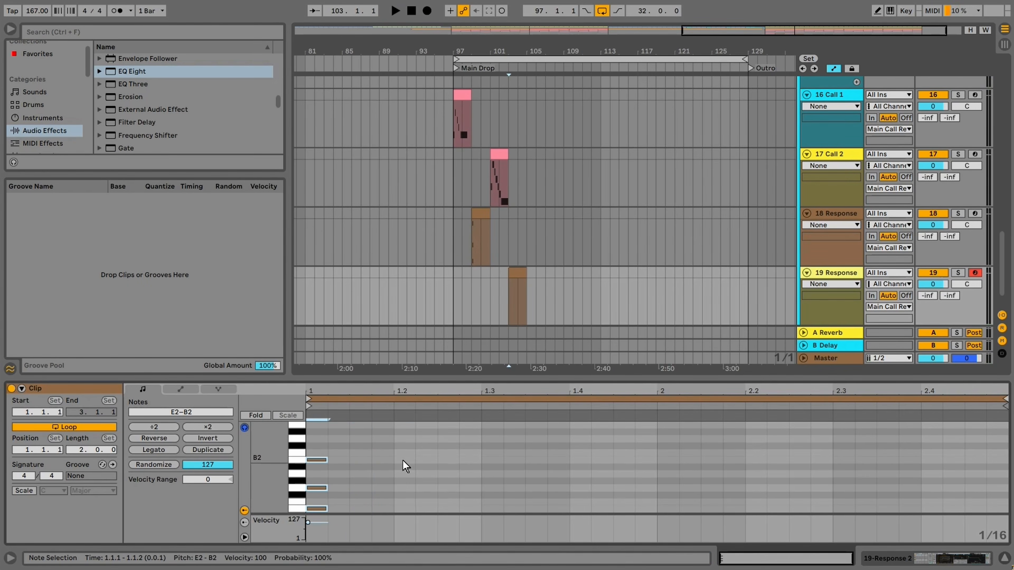
pyautogui.click(166, 450)
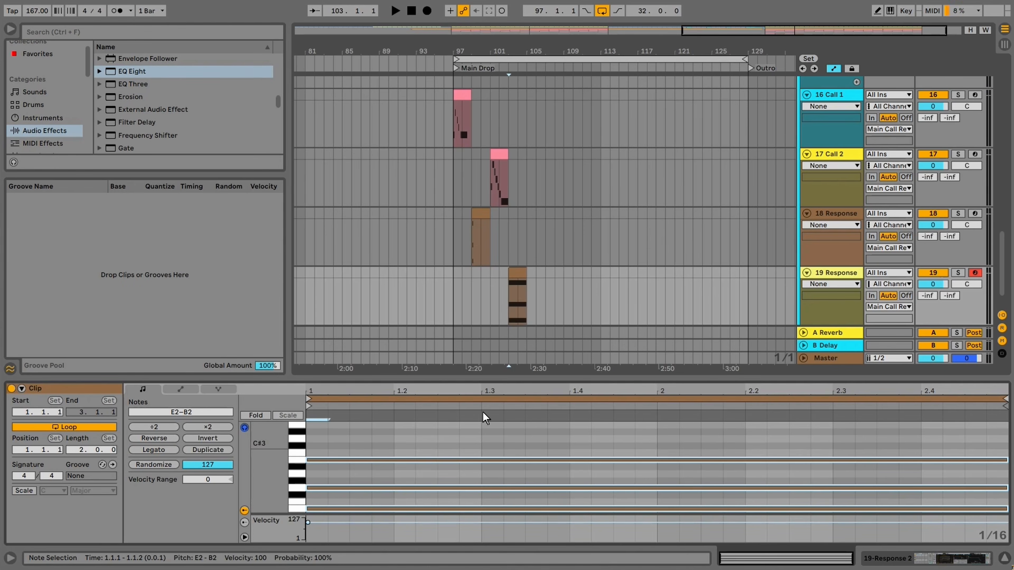
pyautogui.press('space')
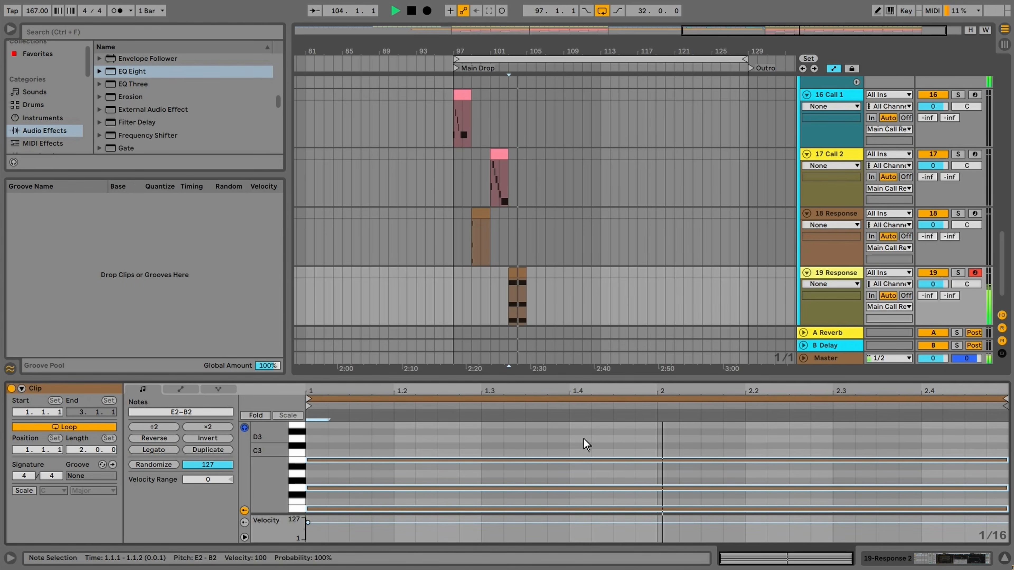
pyautogui.click(958, 273)
pyautogui.press('space')
pyautogui.press('space')
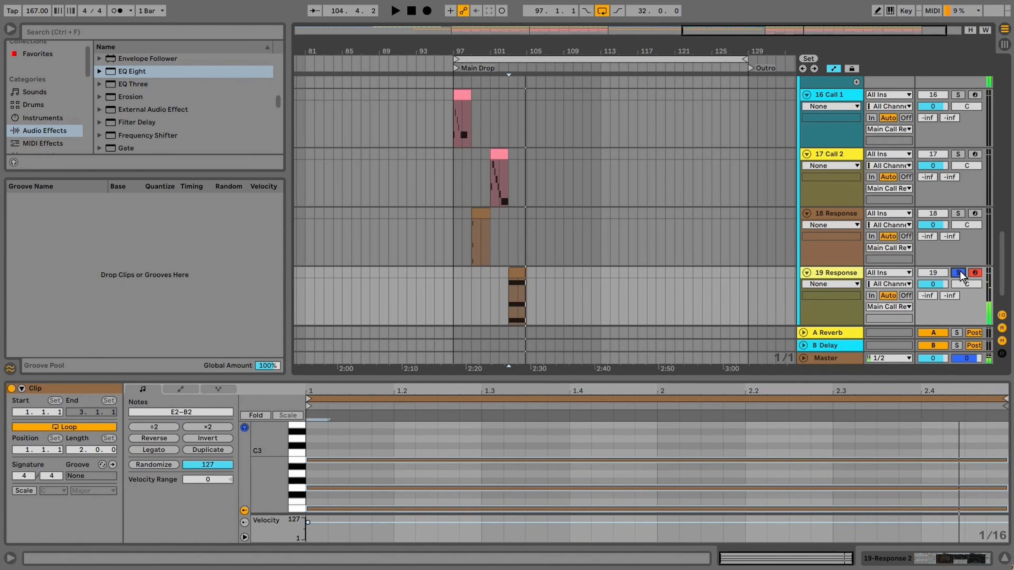
# Transpose all notes in the Response 2 clip down one octave to E1–B1 and play the result
pyautogui.press('space')
pyautogui.hotkey('ctrl', 'a')
pyautogui.hotkey('shift', 'Down')
pyautogui.press('space')
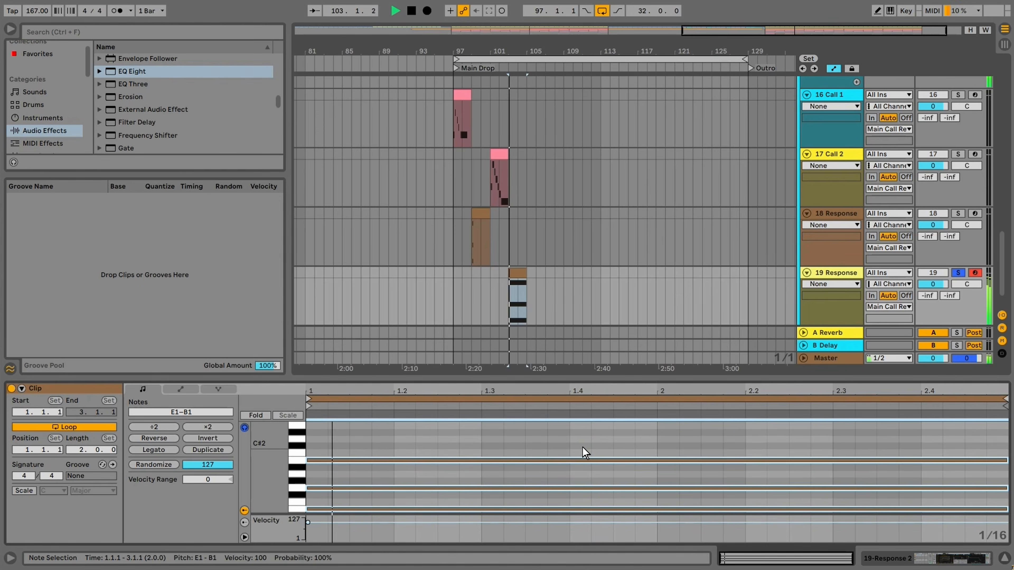
pyautogui.press('space')
# Automate Wavetable's Filter 1 frequency on Response 2, falling to its minimum near 103.3 and rising to about 8.95 kHz at bar 104, and play it
pyautogui.press('z')
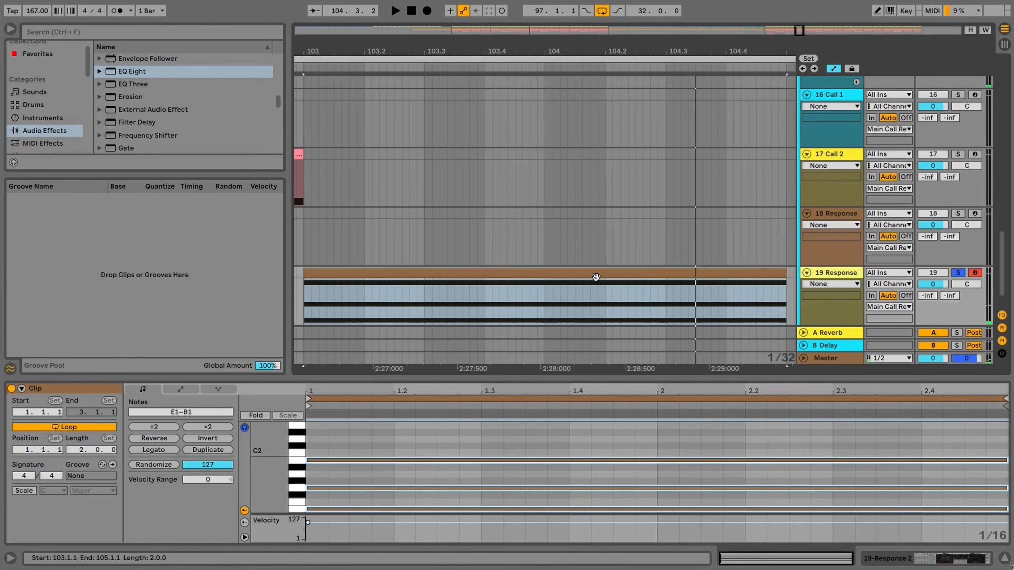
pyautogui.scroll(-1, 656, 211)
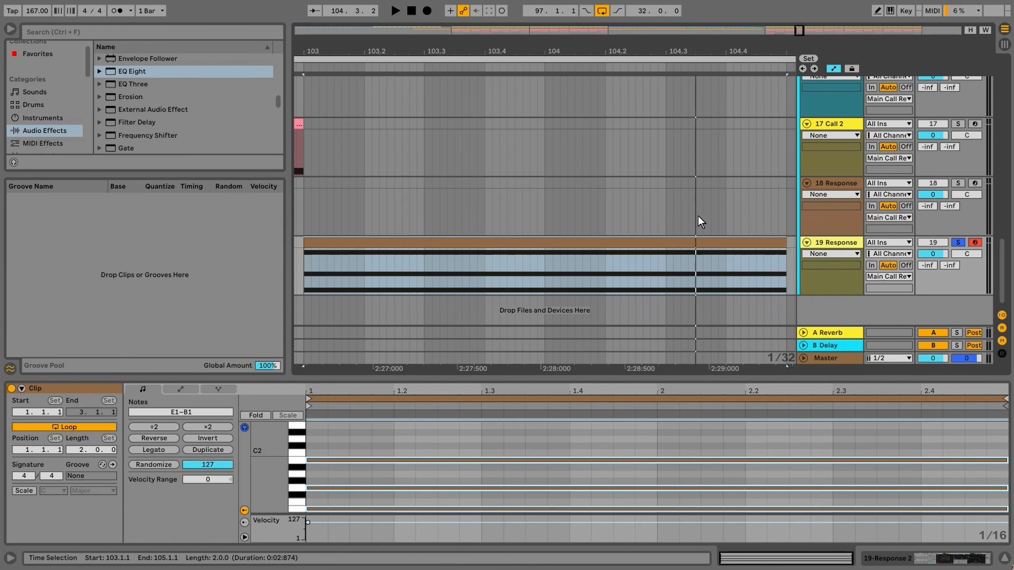
pyautogui.click(828, 244)
pyautogui.click(533, 516)
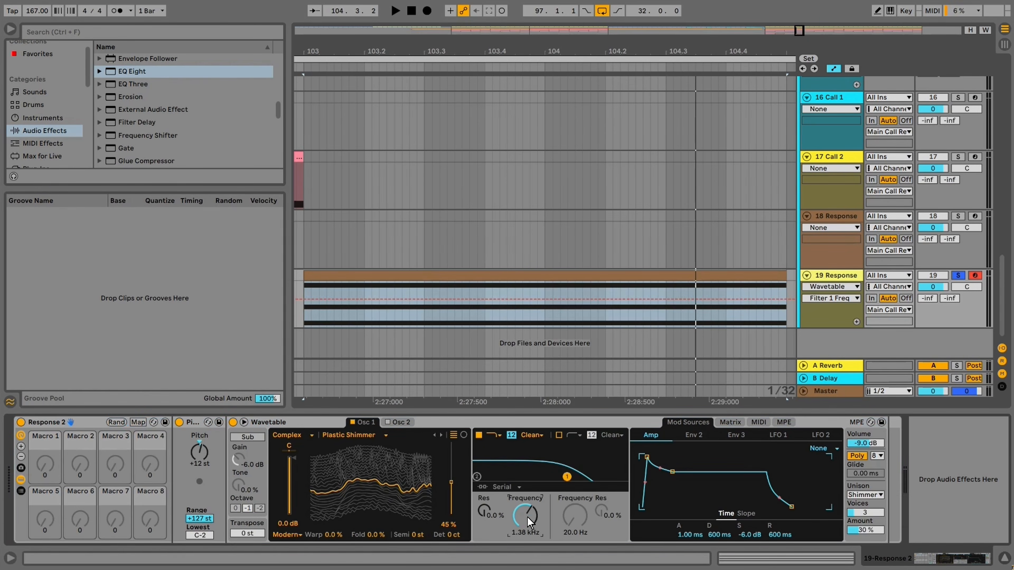
pyautogui.click(307, 299)
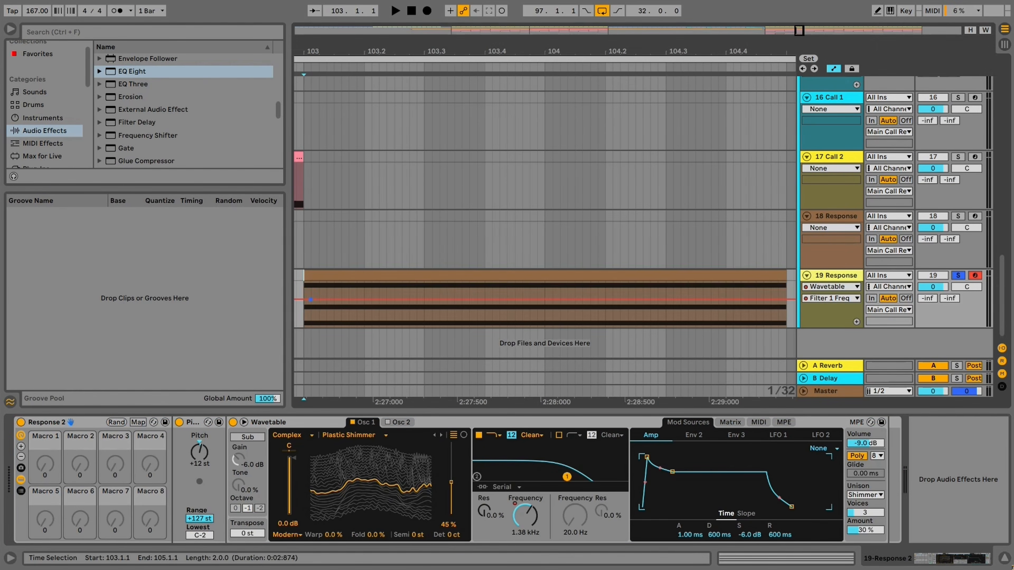
pyautogui.moveTo(334, 283); pyautogui.dragTo(544, 287)
pyautogui.press('space')
pyautogui.press('space')
pyautogui.press('space')
pyautogui.press('space')
pyautogui.press('space')
pyautogui.press('space')
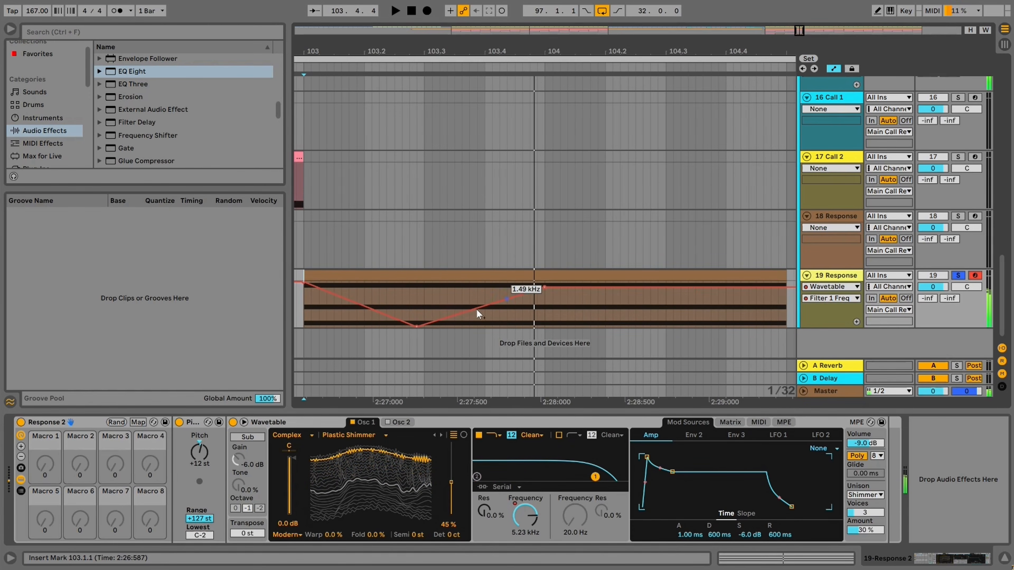
# Raise the low point of the Response 2 filter frequency automation, place it at 103.3, and play the clip
pyautogui.moveTo(417, 327); pyautogui.dragTo(424, 311)
pyautogui.press('space')
pyautogui.press('space')
pyautogui.press('space')
pyautogui.moveTo(560, 51); pyautogui.dragTo(563, 39)
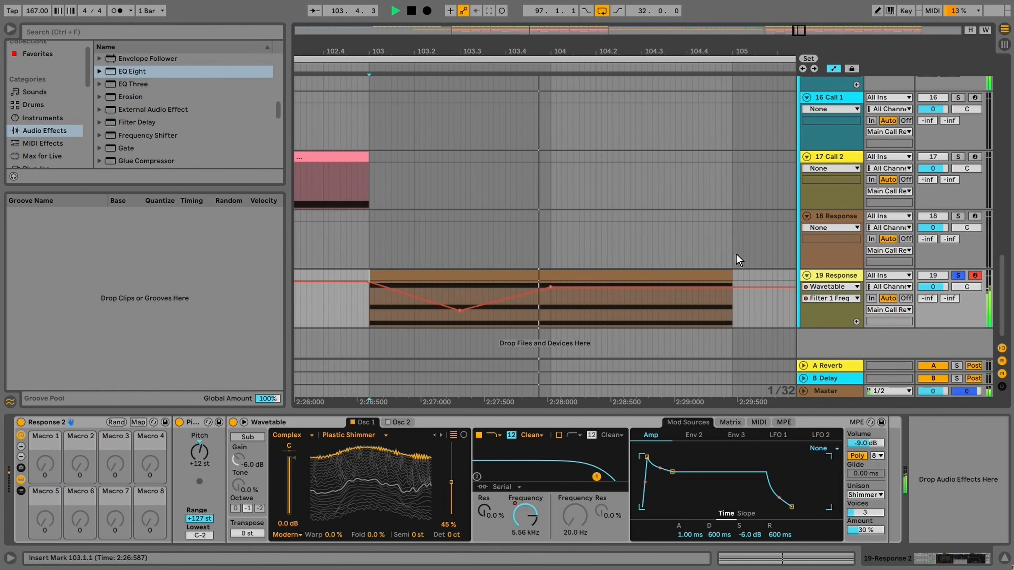
pyautogui.press('space')
# Set the rate of Wavetable's LFO 2 on Response 2 to 1/16 and audition the clip
pyautogui.click(814, 437)
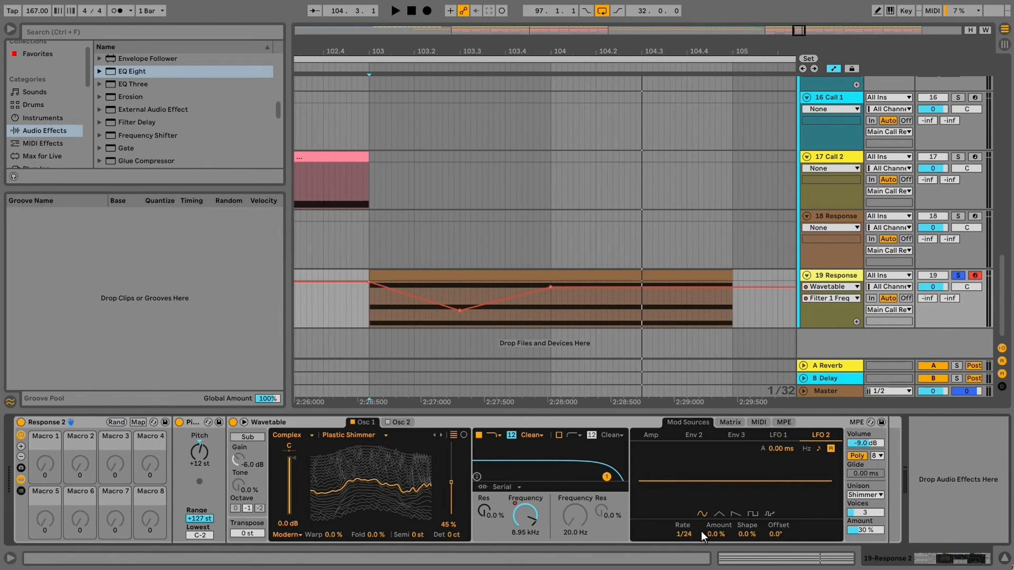
pyautogui.press('space')
pyautogui.moveTo(711, 533)
pyautogui.mouseDown()
pyautogui.moveTo(712, 522)
pyautogui.moveTo(711, 534)
pyautogui.mouseUp()
pyautogui.press('space')
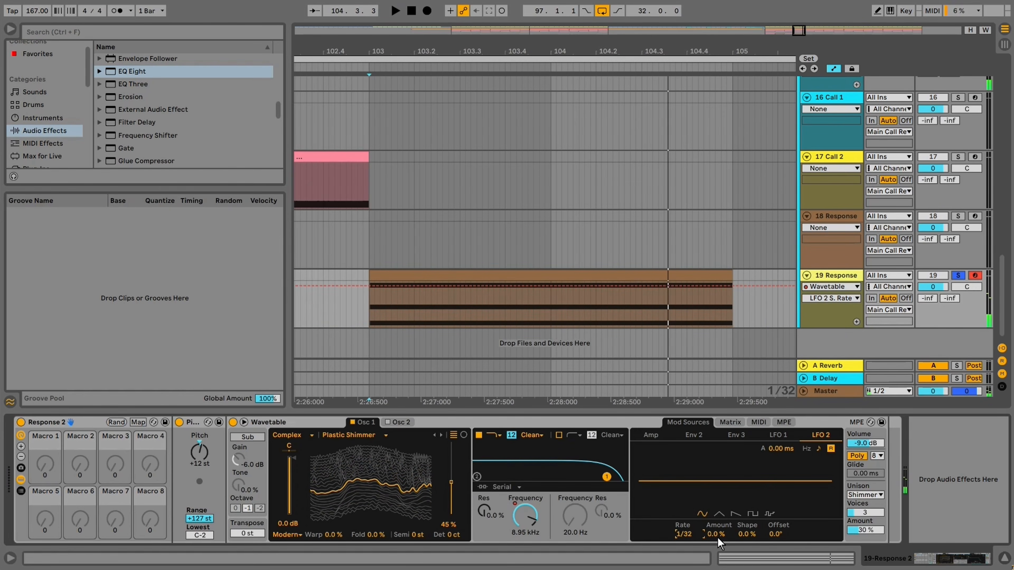
pyautogui.click(723, 534)
pyautogui.press('space')
pyautogui.press('space')
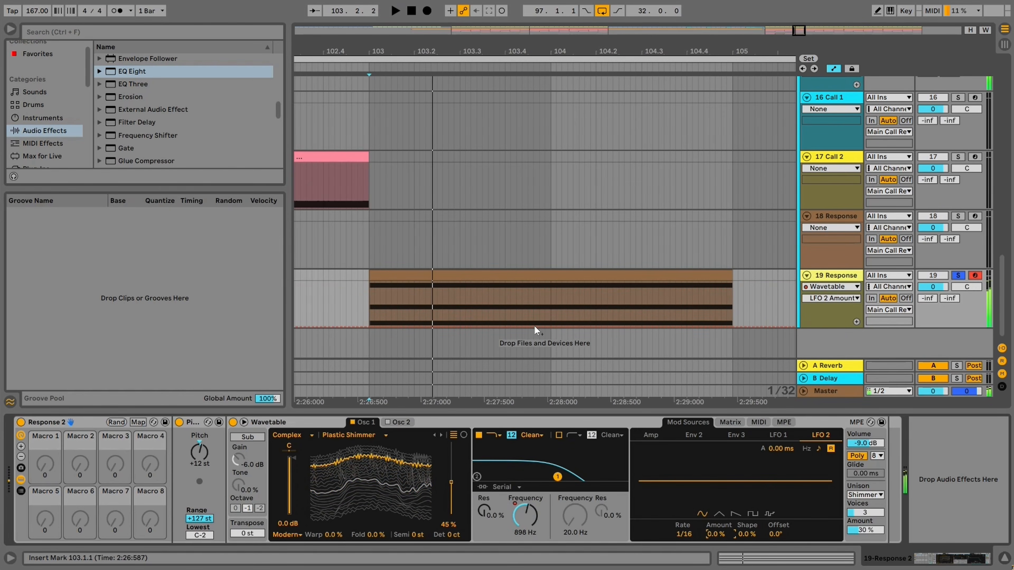
# Automate the LFO 2 amount on Response 2 to ramp from 0 % shortly before bar 104 up to 70 % at bar 104, and play
pyautogui.click(518, 324)
pyautogui.moveTo(531, 326); pyautogui.dragTo(550, 295)
pyautogui.press('space')
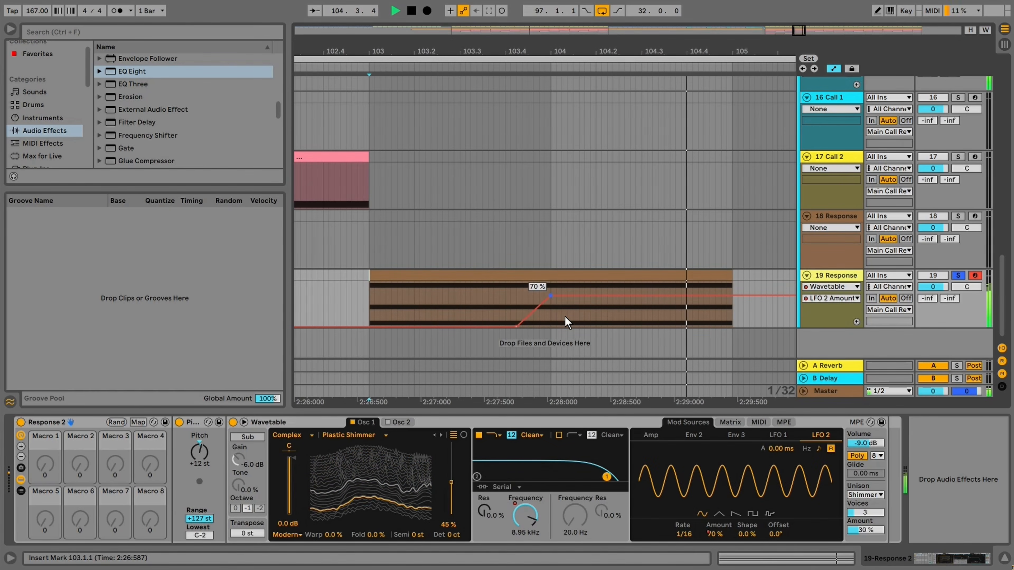
pyautogui.press('space')
# Draw a dip to 1/8 in the Response 2 LFO 2 rate automation between 104.2 and 104.3 and play it
pyautogui.click(683, 534)
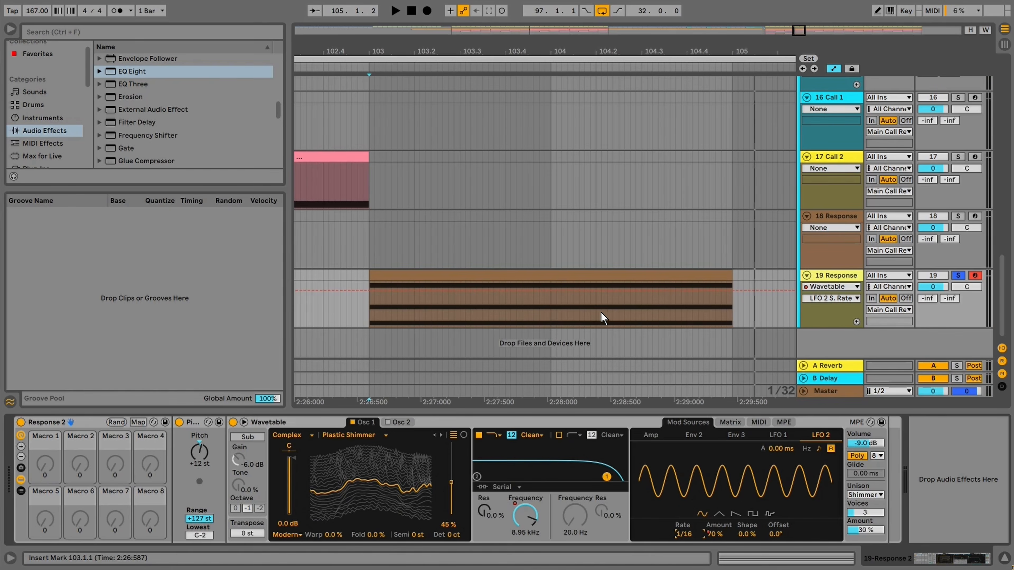
pyautogui.press('b')
pyautogui.moveTo(600, 292); pyautogui.dragTo(605, 294)
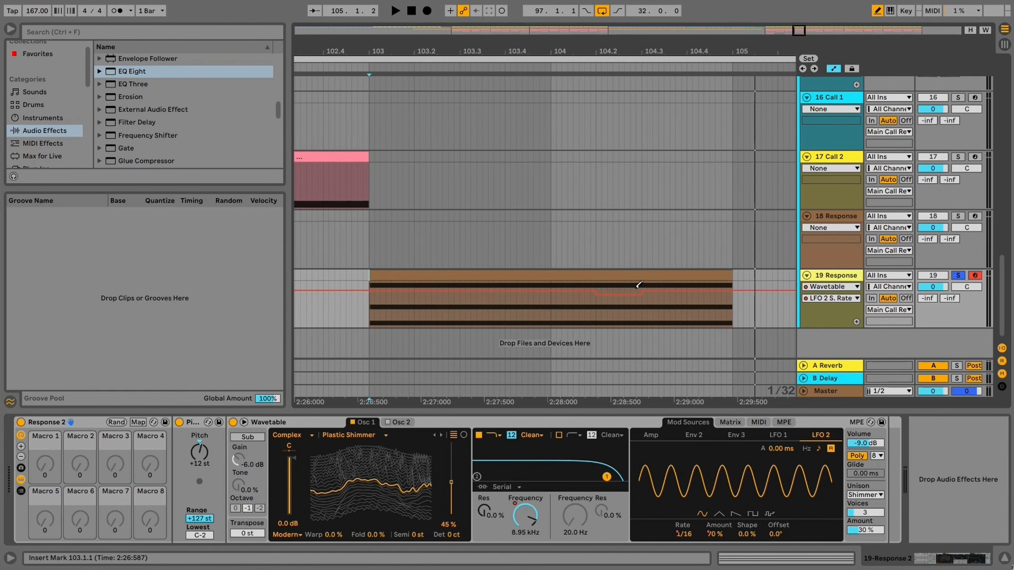
pyautogui.press('space')
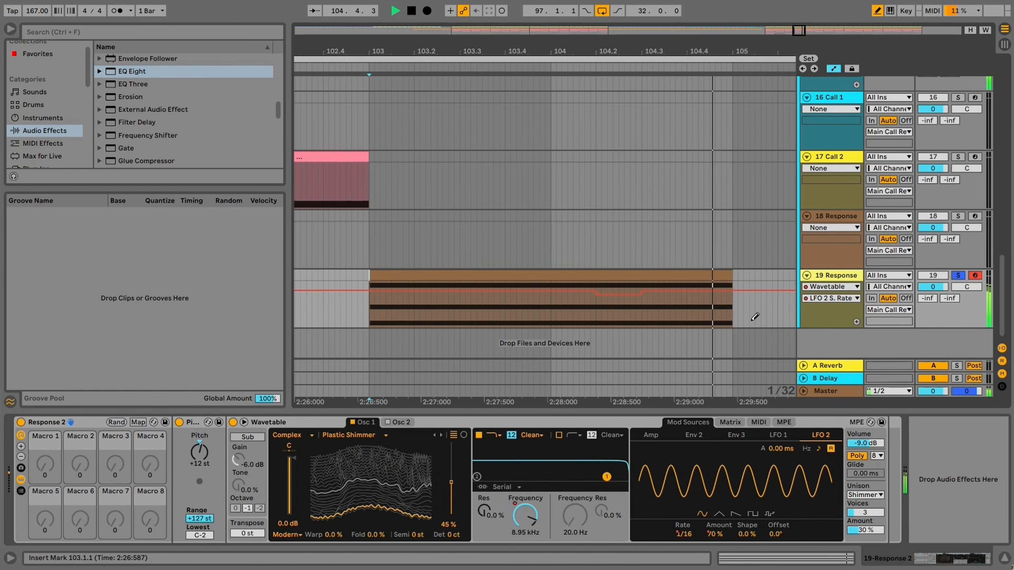
pyautogui.press('space')
# Unsolo the Response 2 track during playback and show more of the Main Drop arrangement
pyautogui.press('space')
pyautogui.click(958, 276)
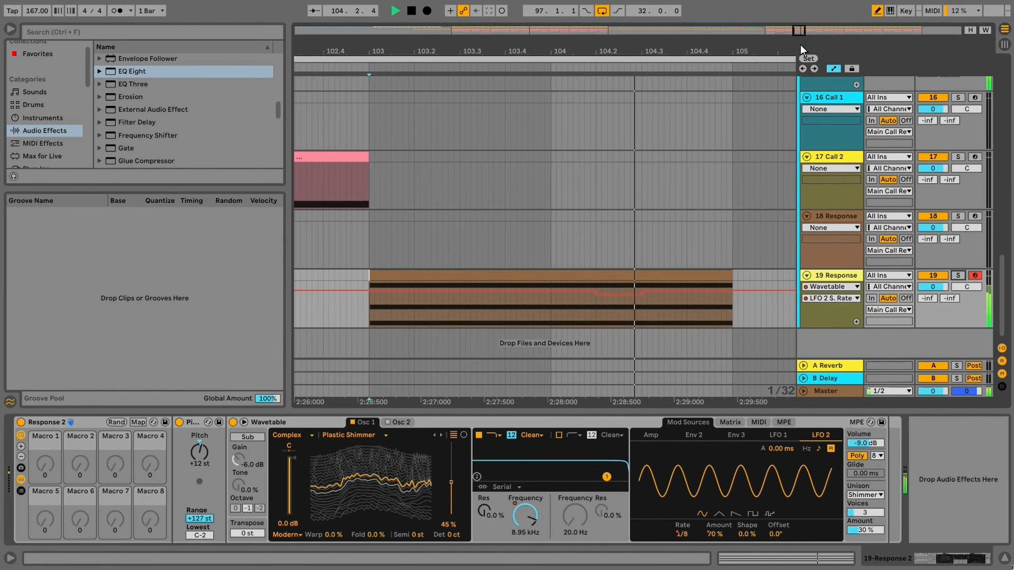
pyautogui.moveTo(800, 30); pyautogui.dragTo(789, 27)
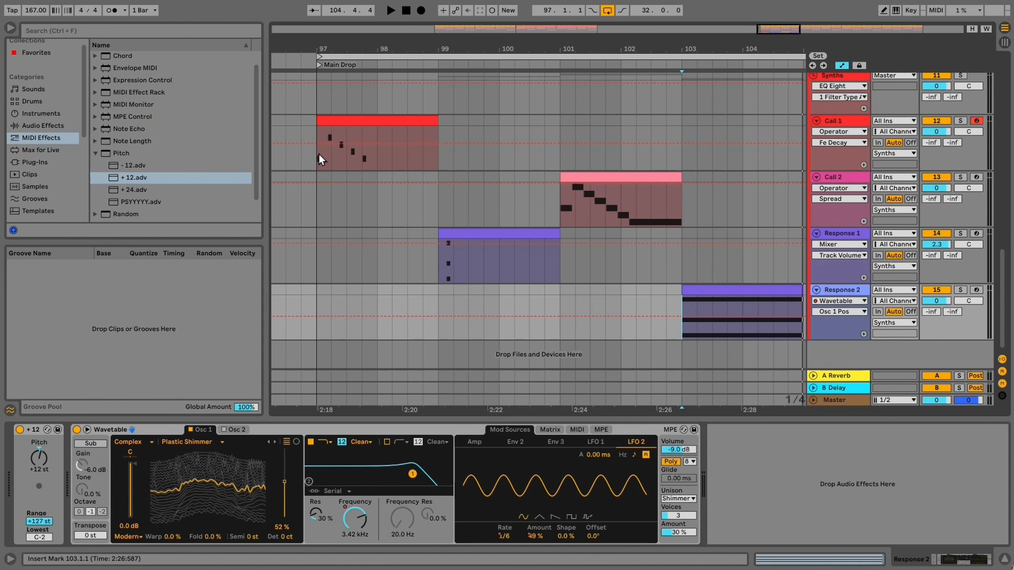
# Turn off Hybrid Reverb on the soloed Call 1 track, raise Operator's filter frequency to 18.5 kHz, and play the clip
pyautogui.click(319, 154)
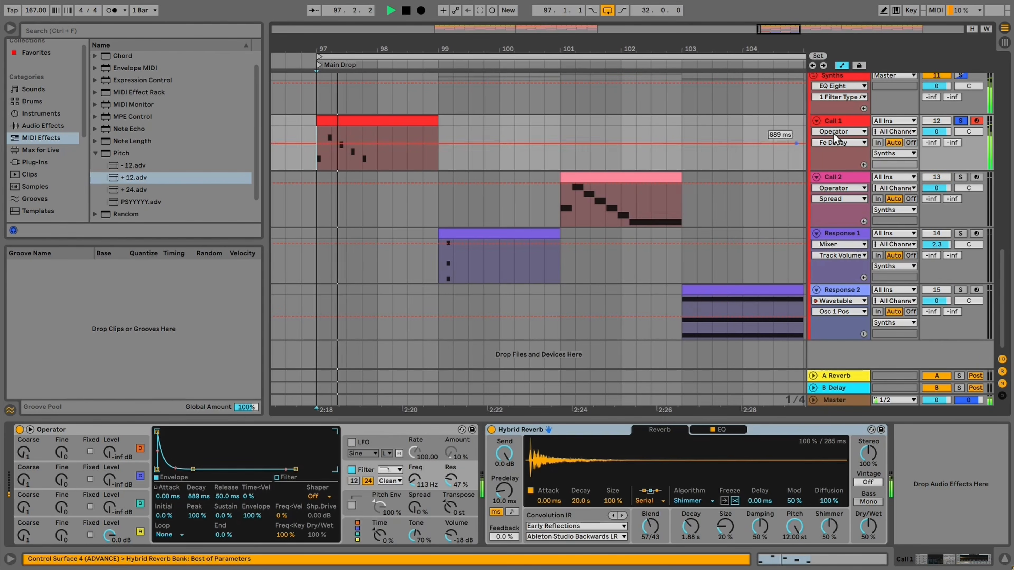
pyautogui.press('space')
pyautogui.click(492, 429)
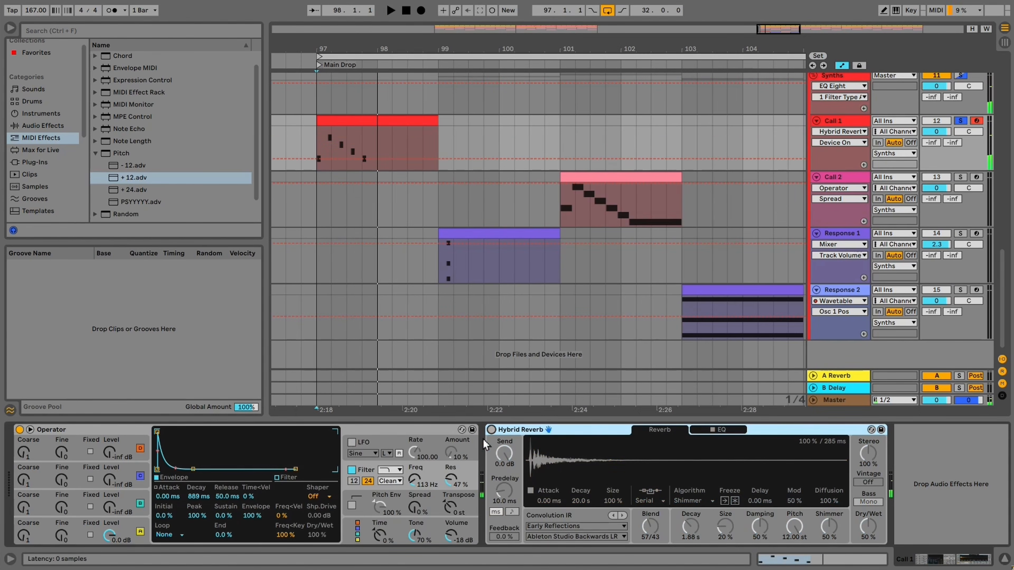
pyautogui.moveTo(406, 472); pyautogui.dragTo(406, 468)
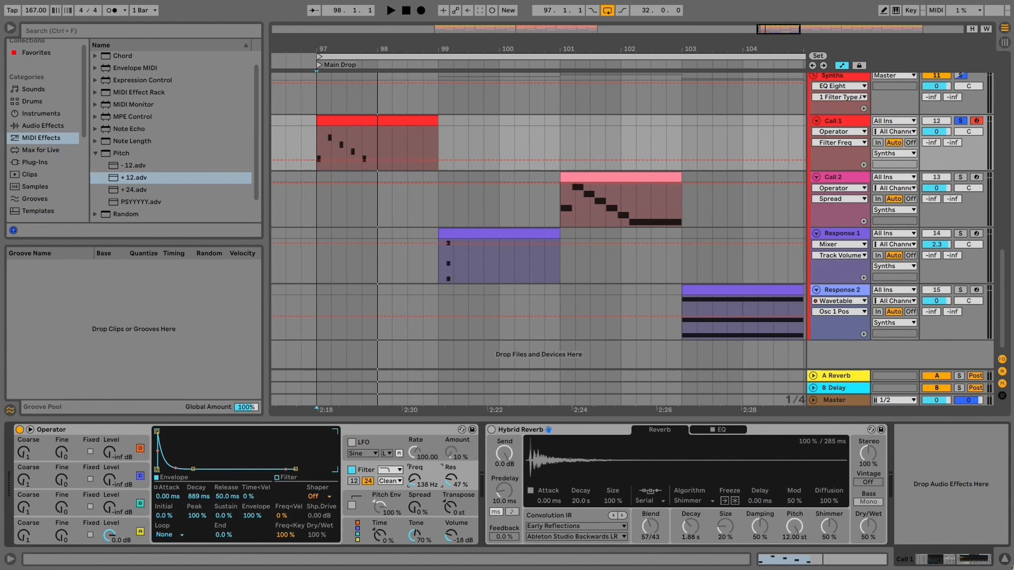
pyautogui.press('space')
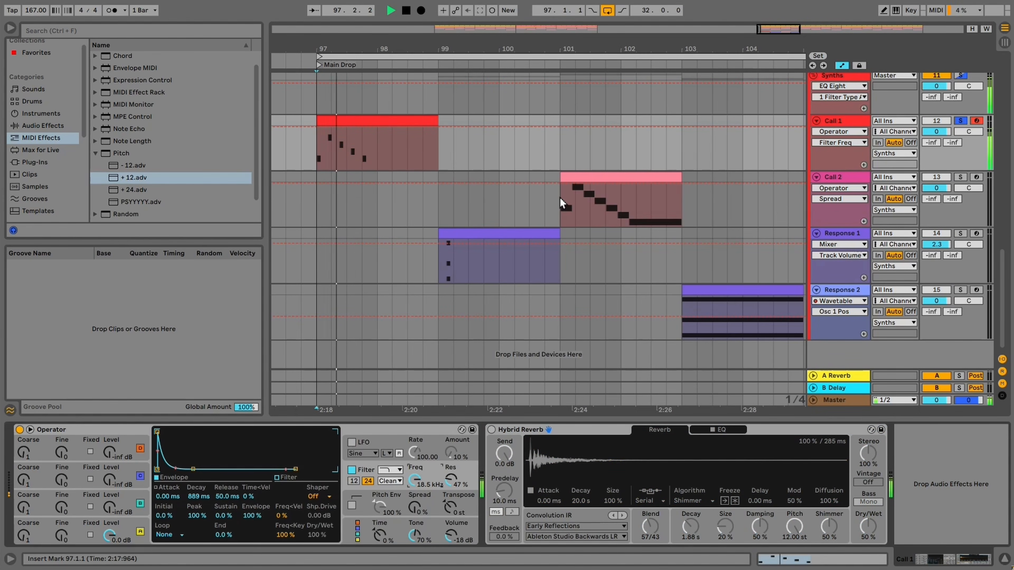
pyautogui.press('space')
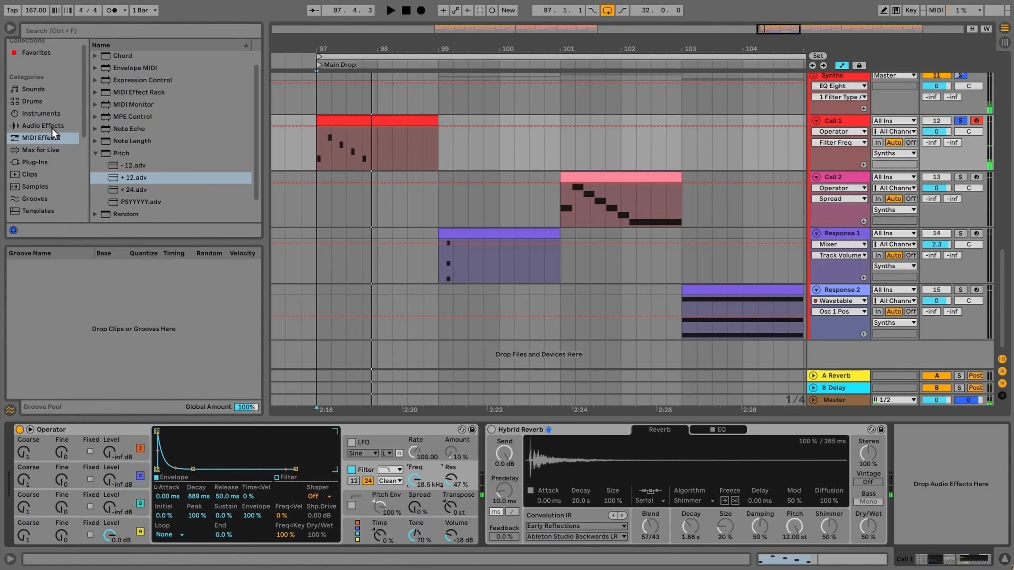
# Insert the Spectral Resonator audio effect between Operator and Hybrid Reverb on the Call 1 track
pyautogui.click(42, 126)
pyautogui.scroll(-8, 168, 148)
pyautogui.scroll(-1, 169, 156)
pyautogui.click(147, 184)
pyautogui.click(136, 169)
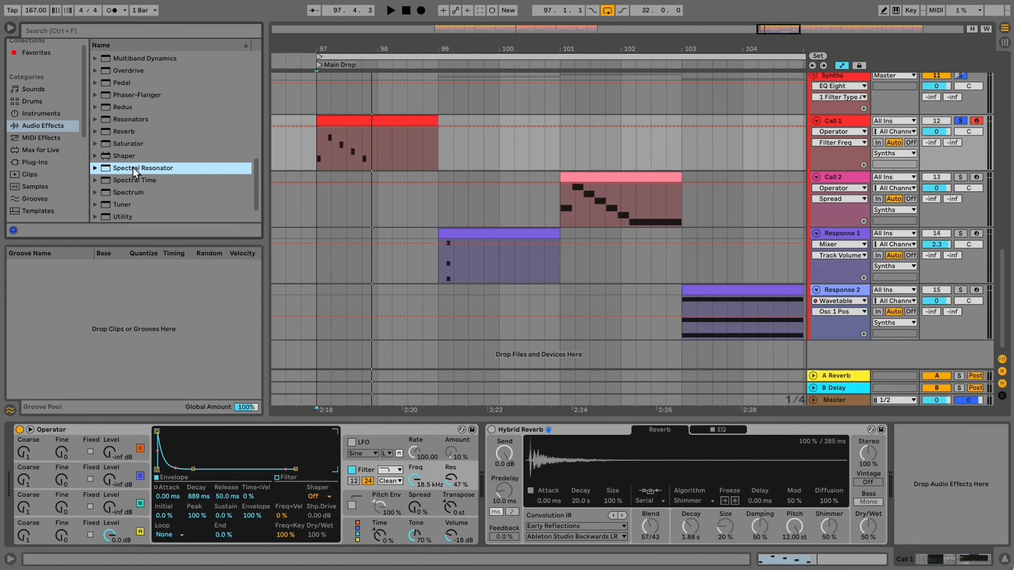
pyautogui.moveTo(271, 175); pyautogui.dragTo(485, 454)
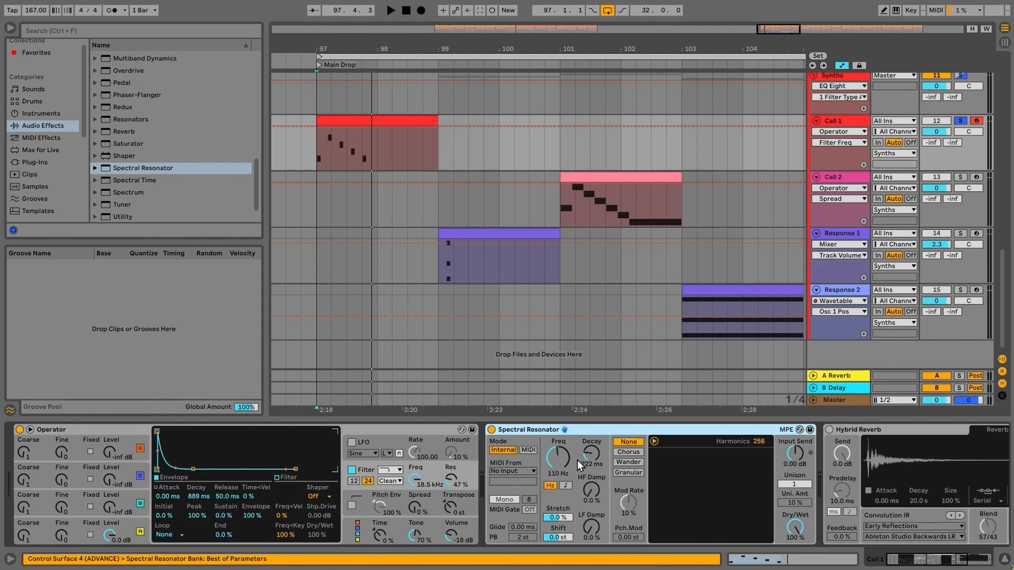
# Audition the Call 1 clip through Spectral Resonator, switching its frequency to note mode and tuning it to E1
pyautogui.press('space')
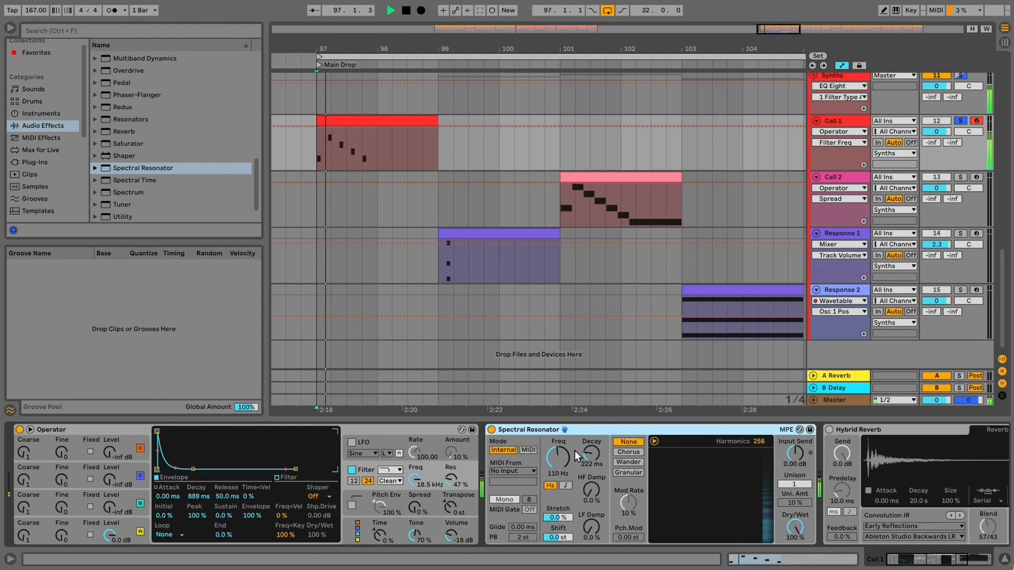
pyautogui.press('space')
pyautogui.click(566, 485)
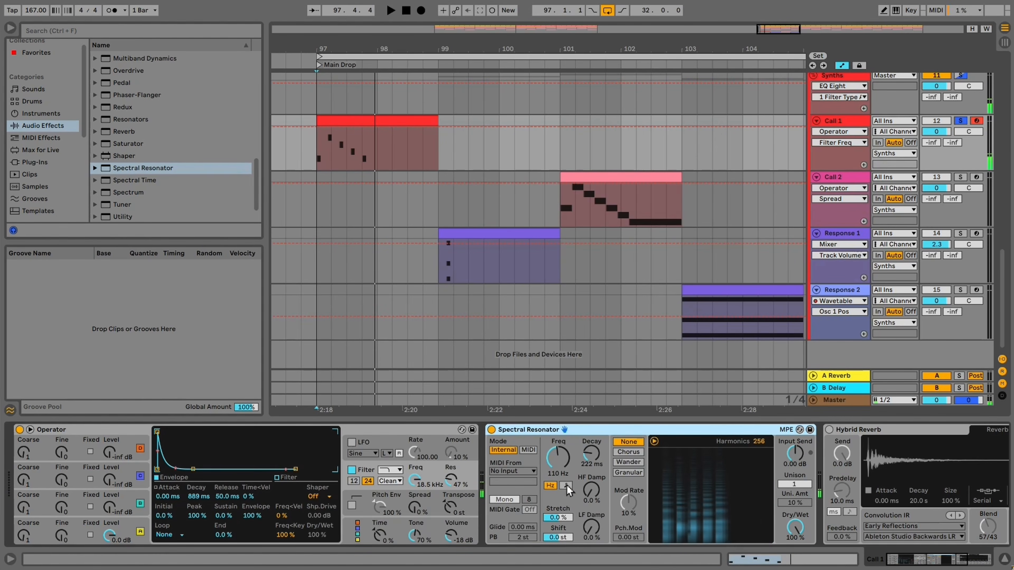
pyautogui.click(558, 473)
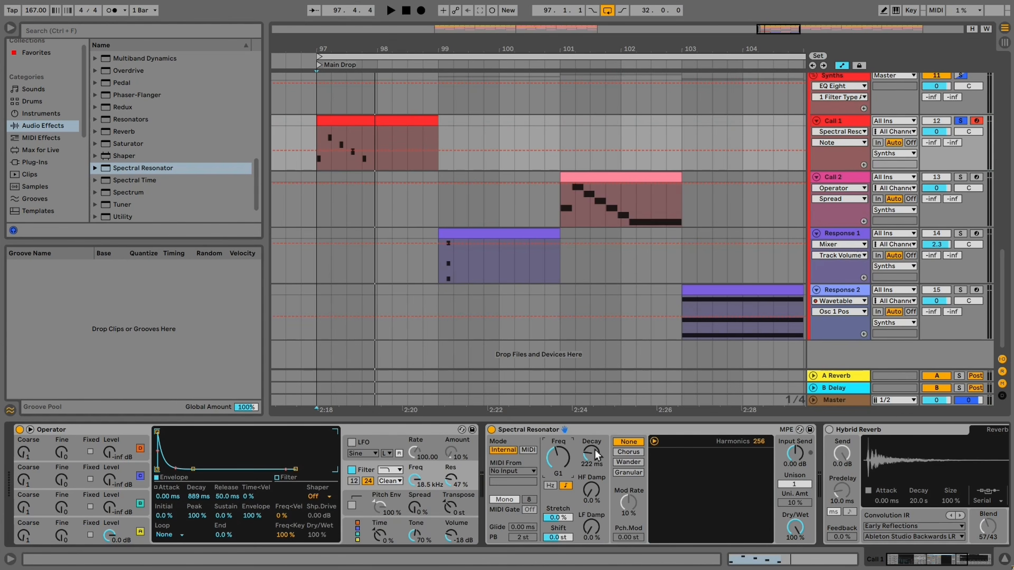
pyautogui.press('space')
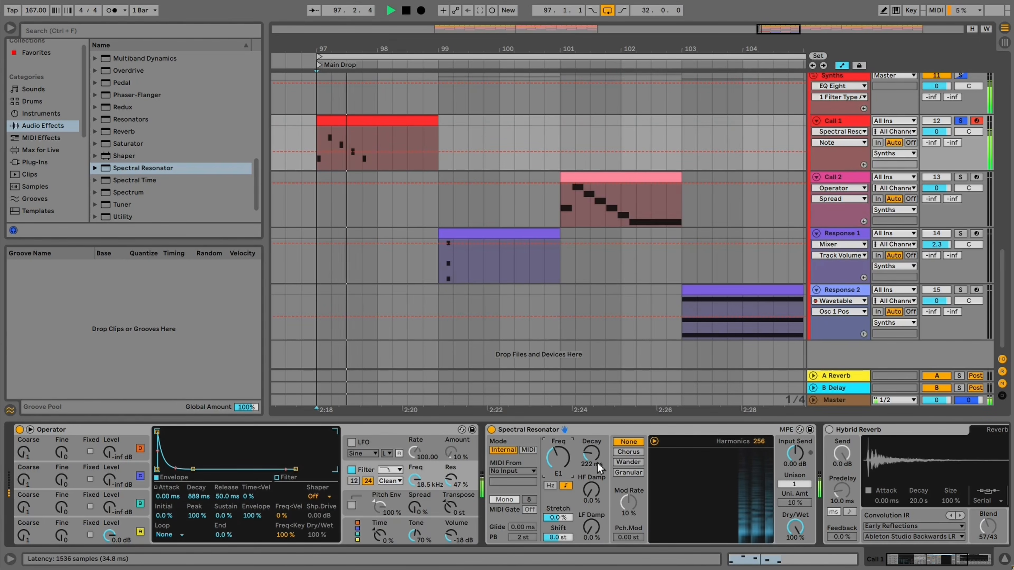
pyautogui.press('space')
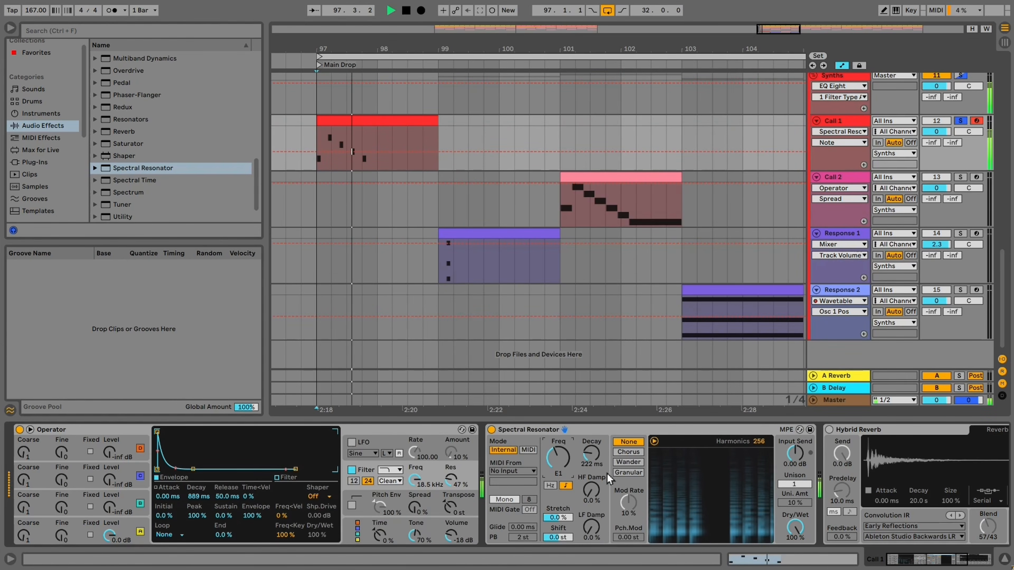
# Switch Spectral Resonator to MIDI mode with Call 1 as its MIDI source and play the clip
pyautogui.click(529, 450)
pyautogui.click(511, 470)
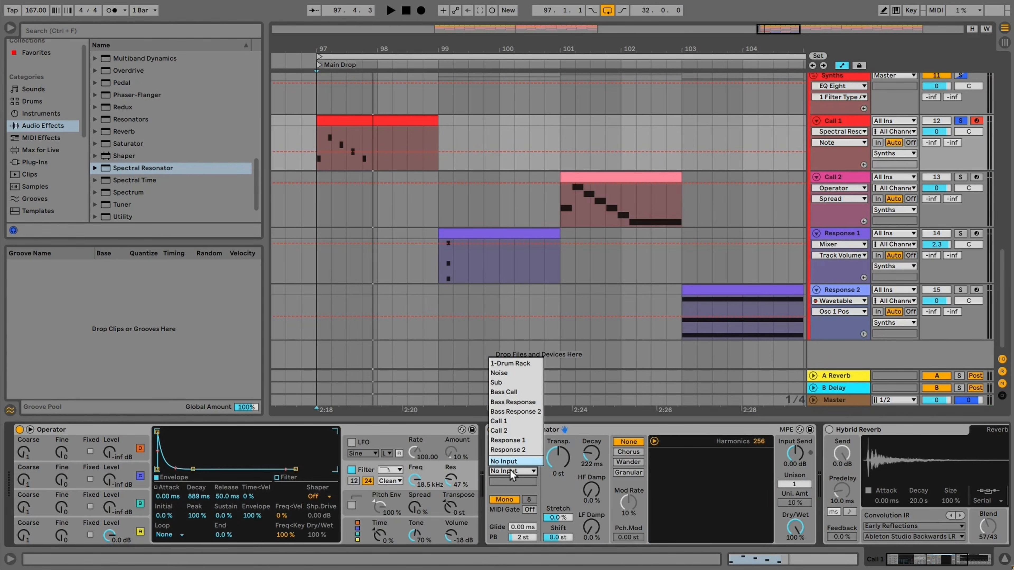
pyautogui.click(511, 421)
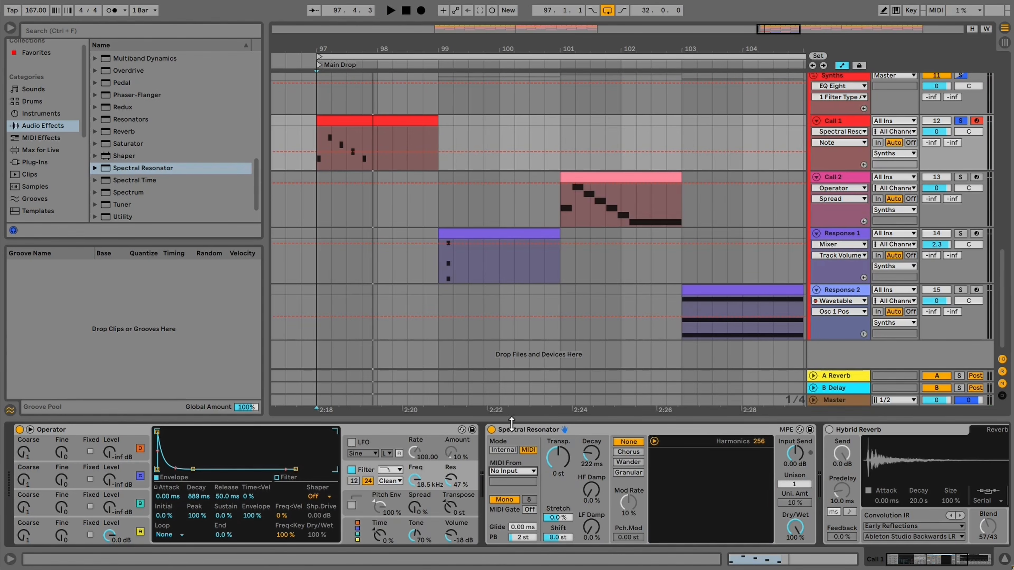
pyautogui.press('space')
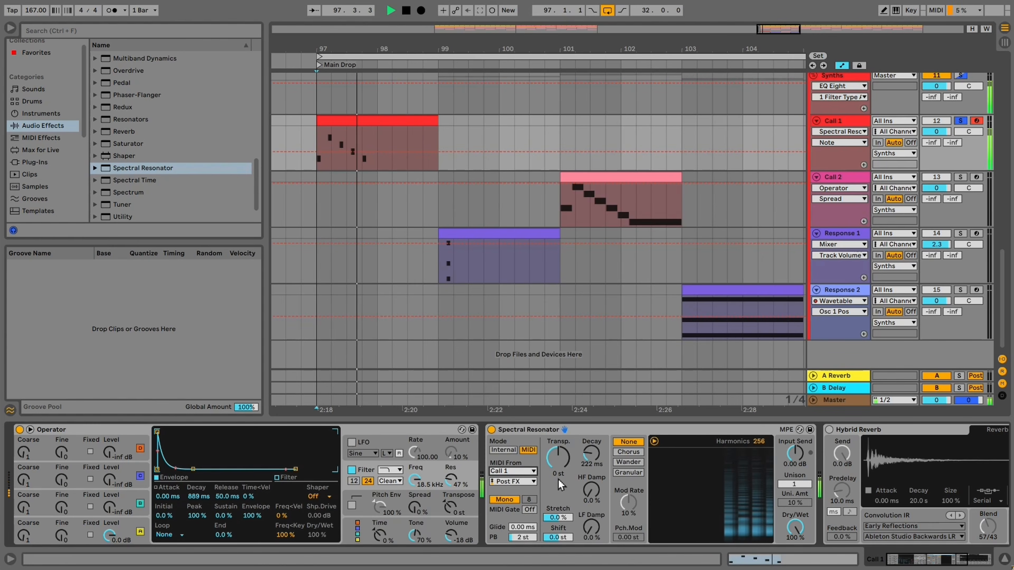
pyautogui.press('space')
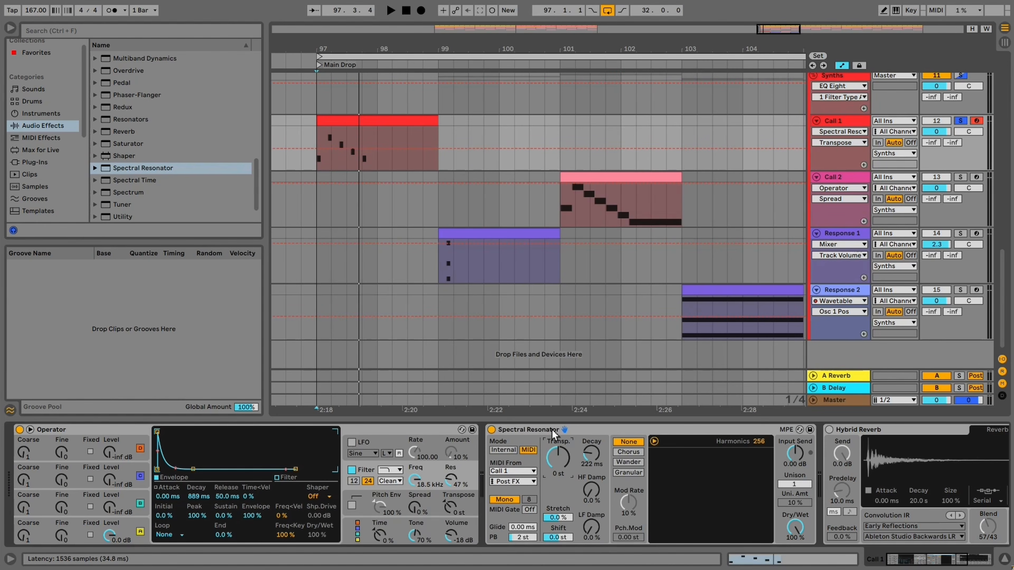
# Set Spectral Resonator's transposition to -24 st and its decay to 123 ms while auditioning the Call 1 clip
pyautogui.press('space')
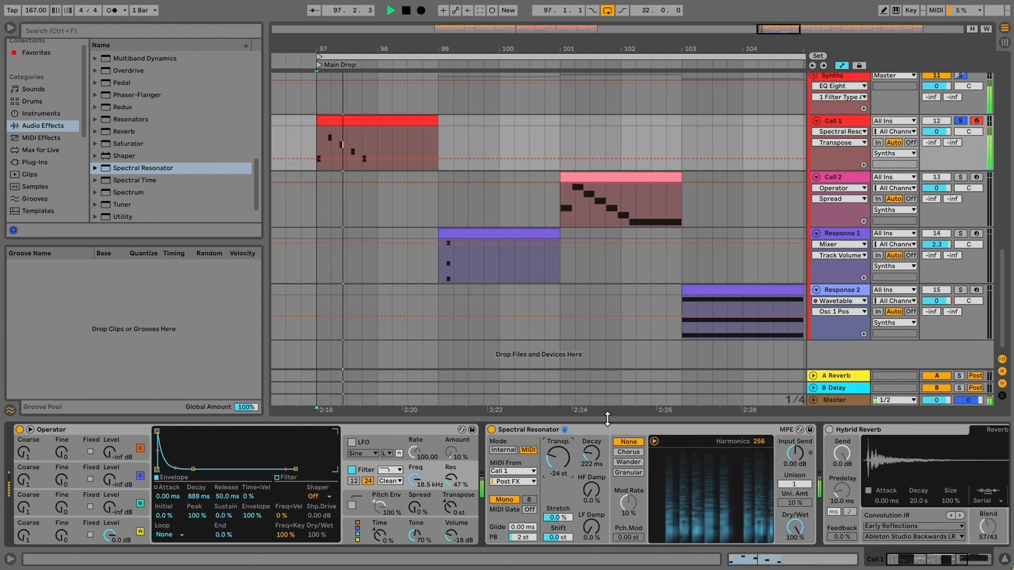
pyautogui.press('space')
pyautogui.press('space')
pyautogui.press('space')
pyautogui.click(593, 454)
pyautogui.press('space')
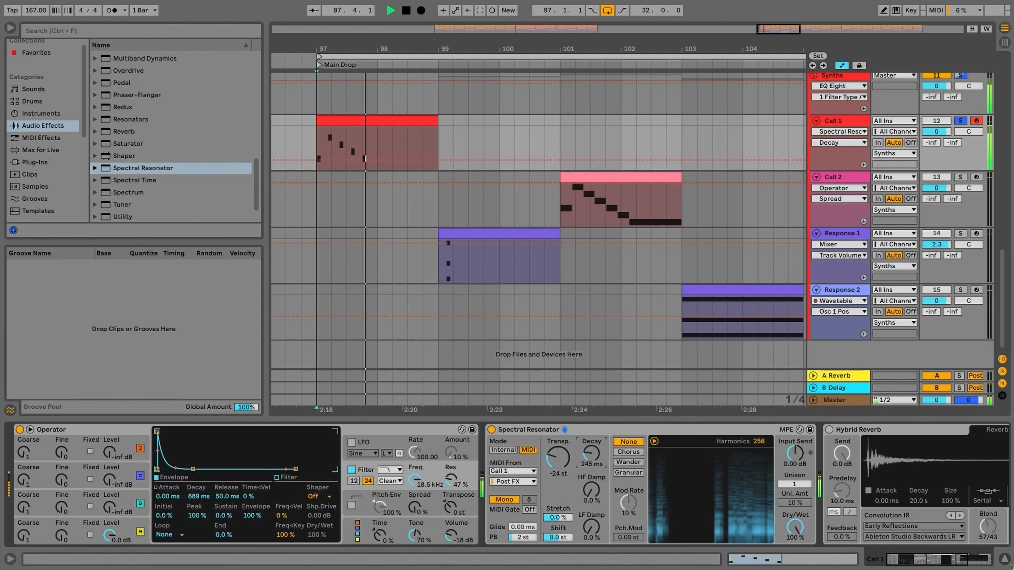
pyautogui.press('space')
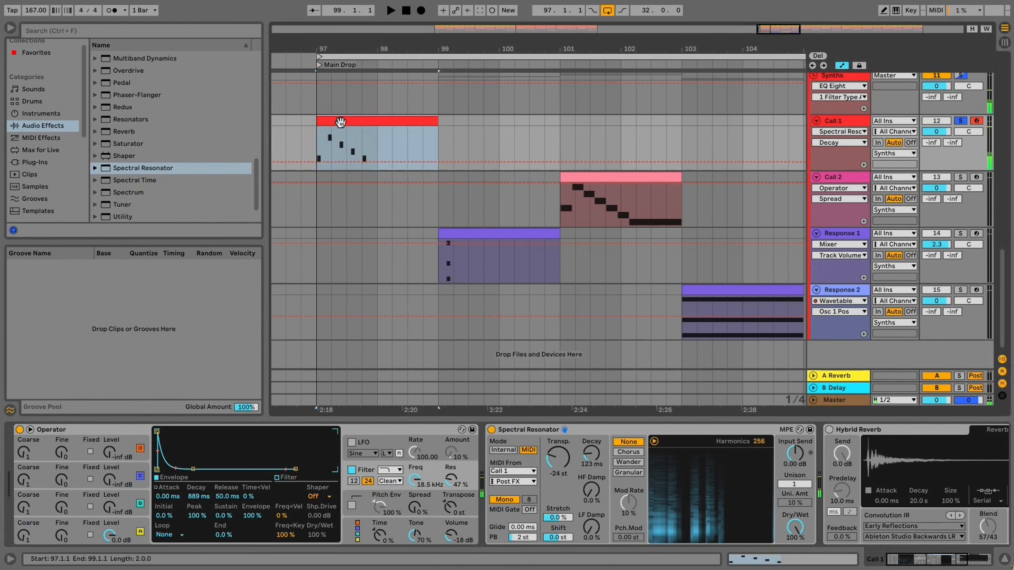
# Transpose all notes in the Call 1 clip down one octave to E1–G1 and play them
pyautogui.doubleClick(339, 122)
pyautogui.hotkey('ctrl', 'a')
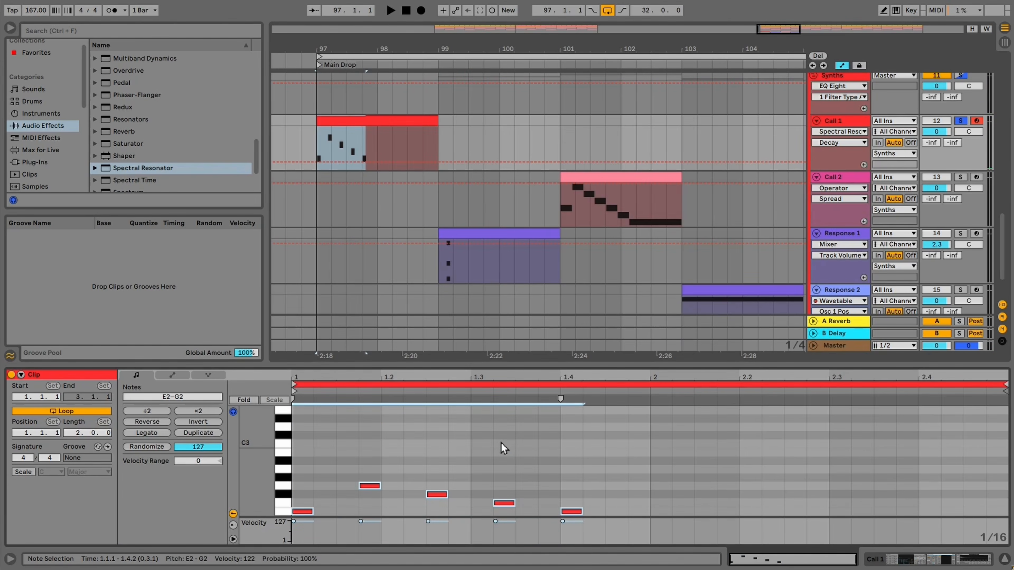
pyautogui.press('space')
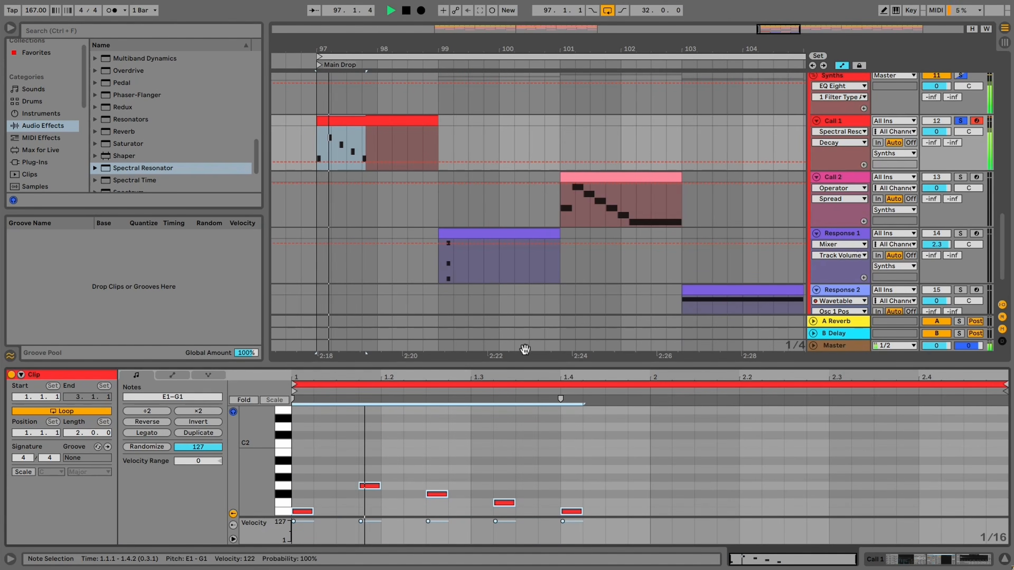
pyautogui.hotkey('shift', 'Tab')
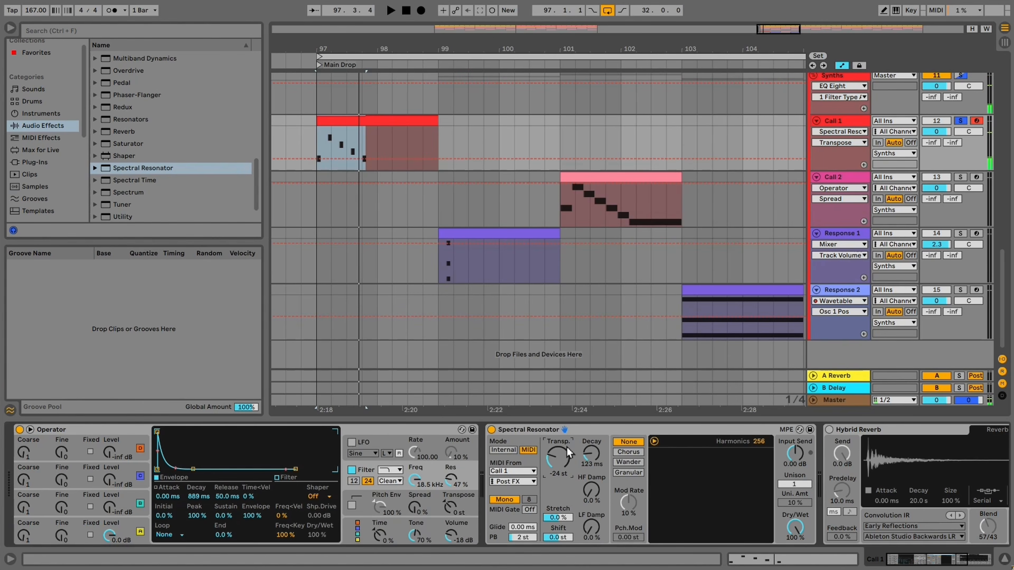
# Set Spectral Resonator's transposition to -12 st and turn off Operator's filter while auditioning the clip
pyautogui.press('space')
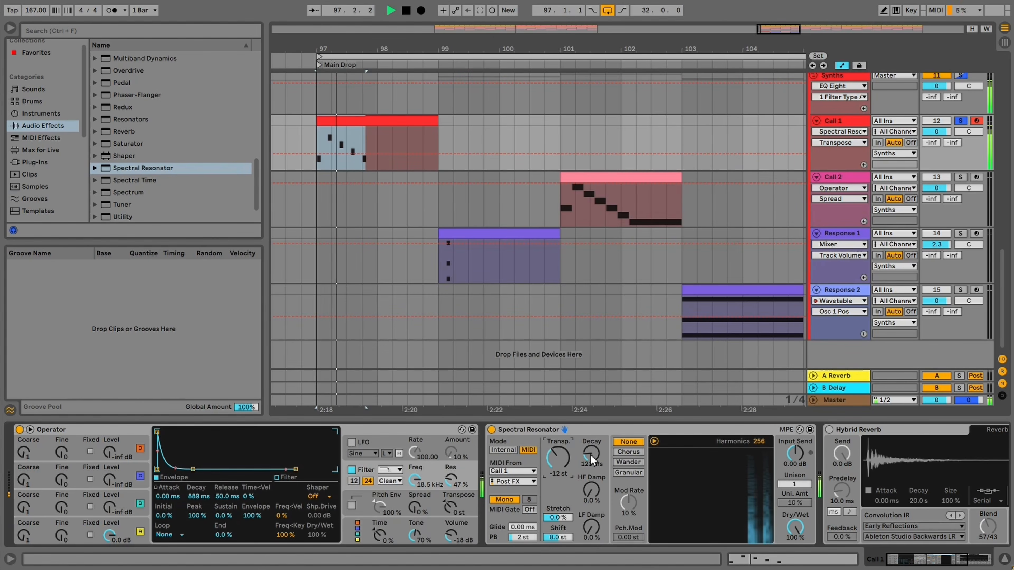
pyautogui.press('space')
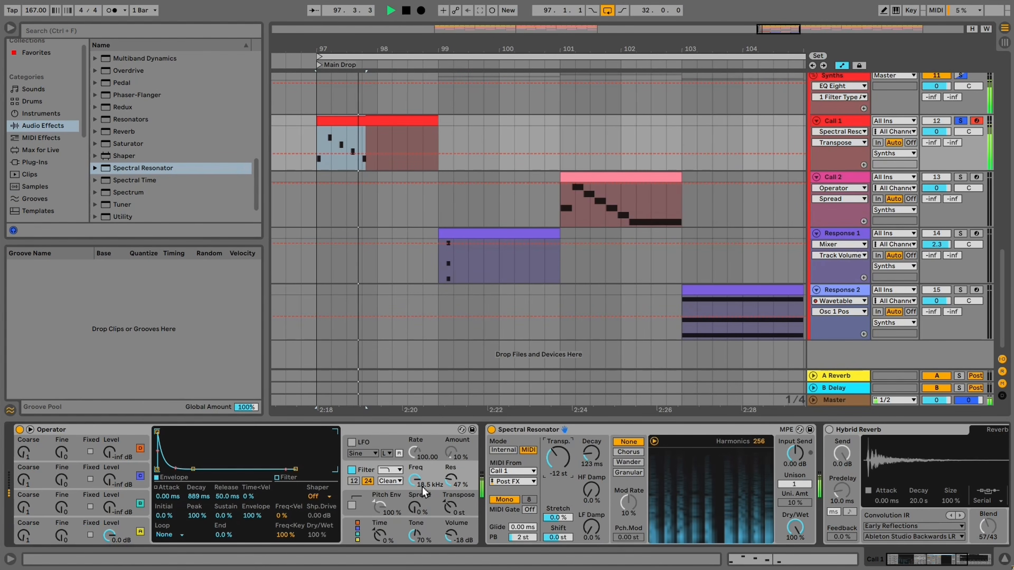
pyautogui.click(352, 470)
pyautogui.press('space')
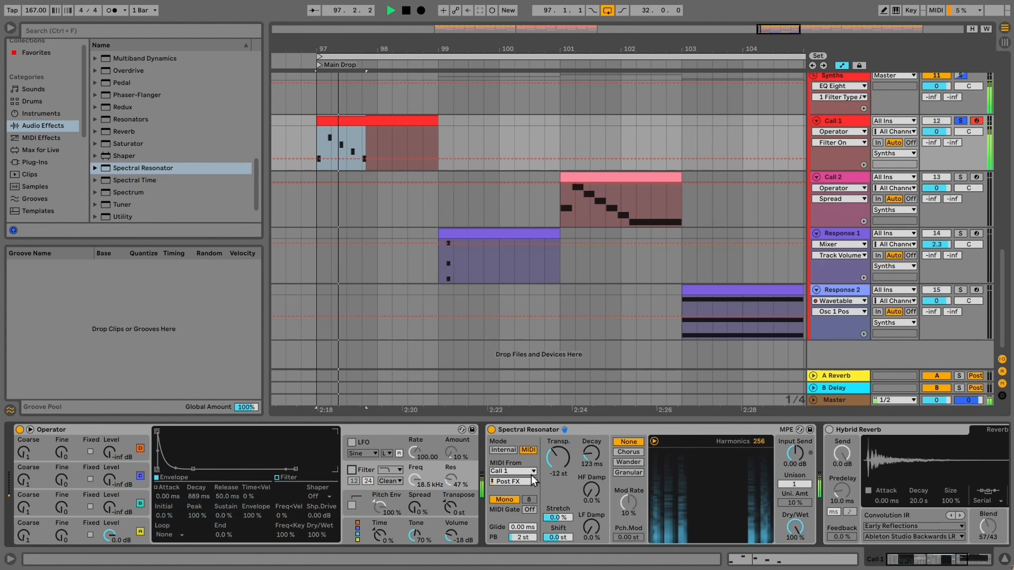
pyautogui.press('space')
# Set Spectral Resonator's unison to 2 and its decay to 93.6 ms while auditioning the Call 1 clip
pyautogui.click(591, 454)
pyautogui.press('space')
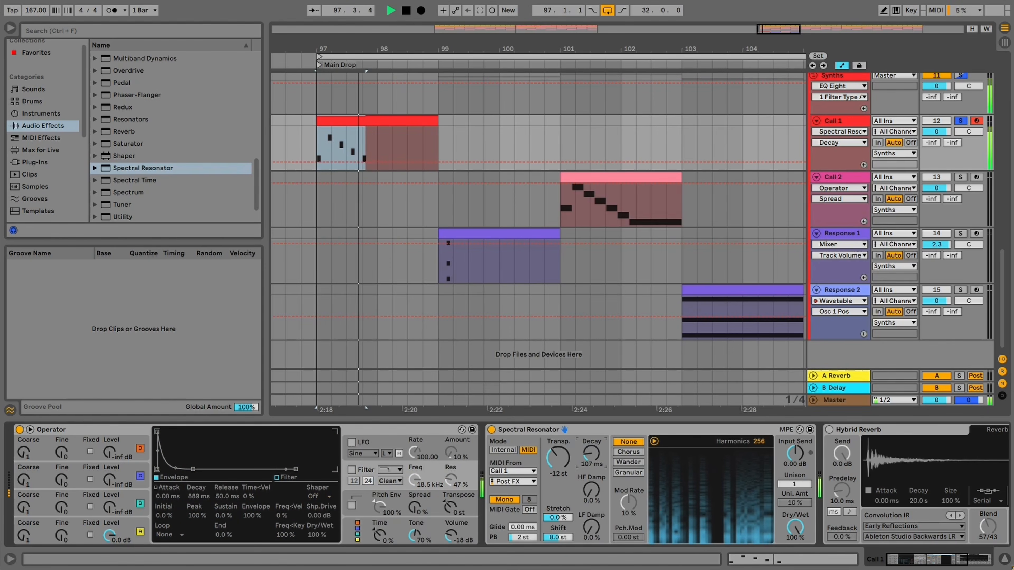
pyautogui.press('space')
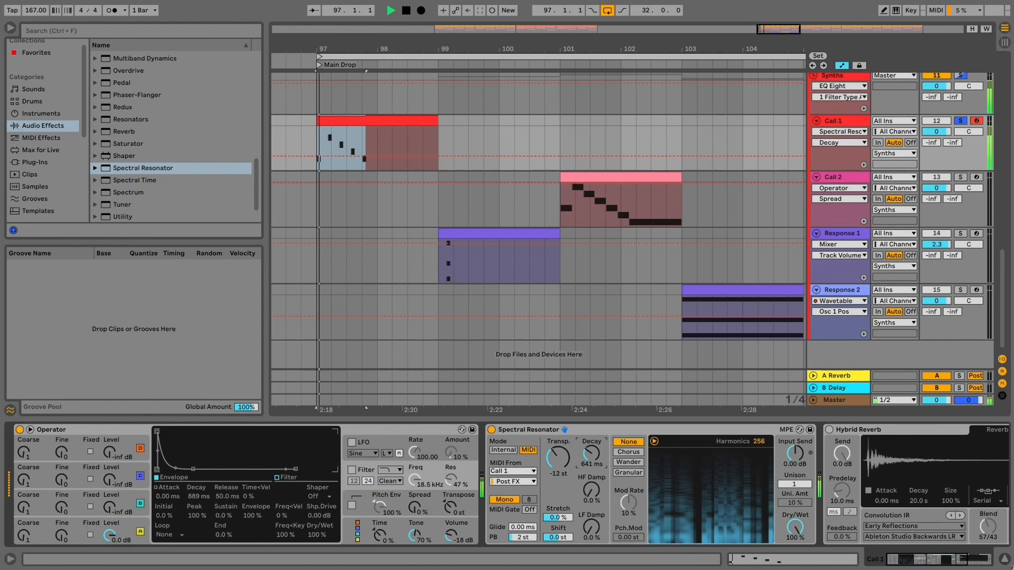
pyautogui.press('space')
pyautogui.press('space')
pyautogui.moveTo(801, 485); pyautogui.dragTo(801, 481)
pyautogui.press('space')
pyautogui.moveTo(591, 454); pyautogui.dragTo(591, 464)
pyautogui.press('space')
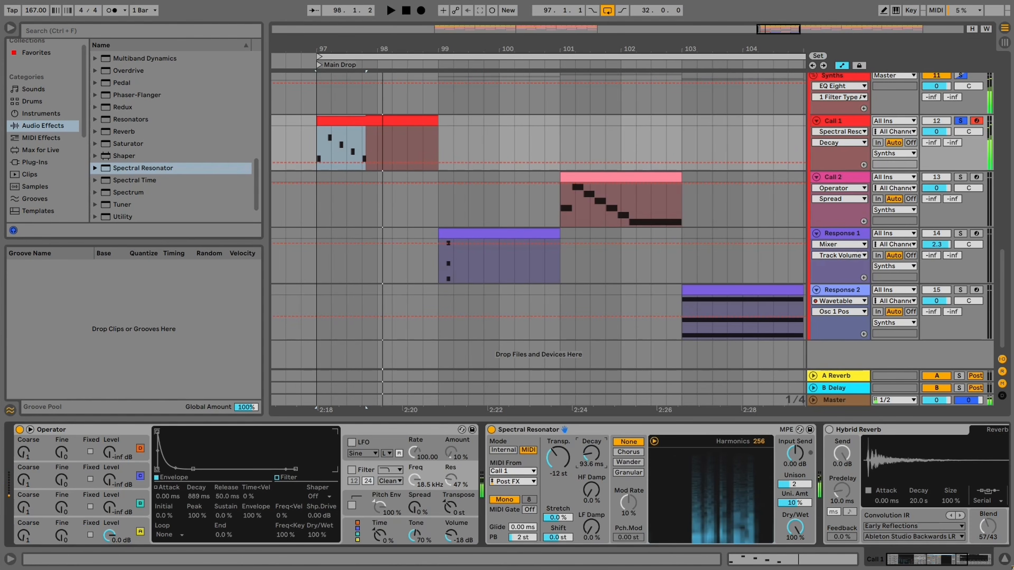
# Insert the Corpus audio effect between Spectral Resonator and Hybrid Reverb on the Call 1 track
pyautogui.hscroll(2, 636, 460)
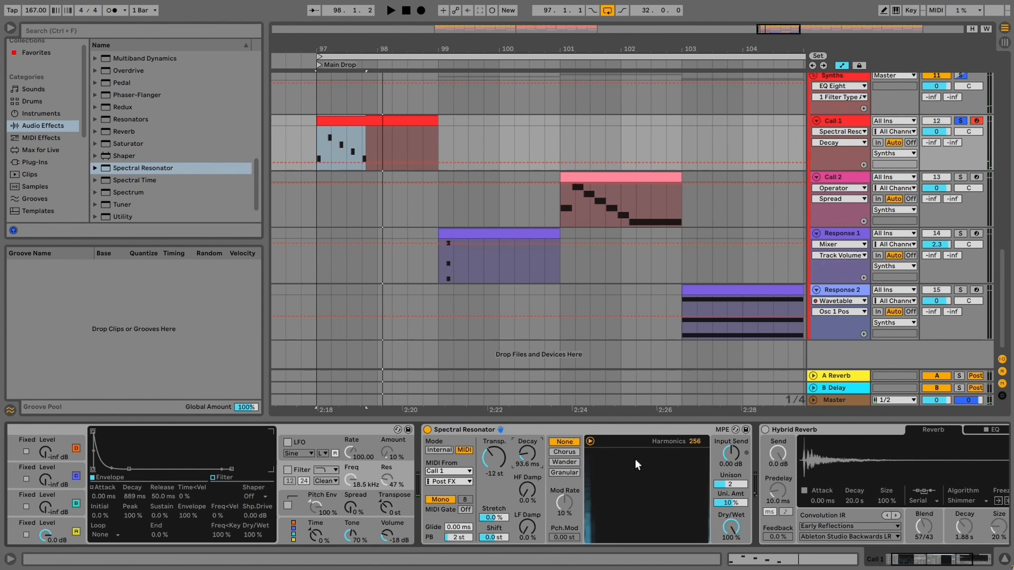
pyautogui.scroll(2, 190, 147)
pyautogui.scroll(6, 190, 152)
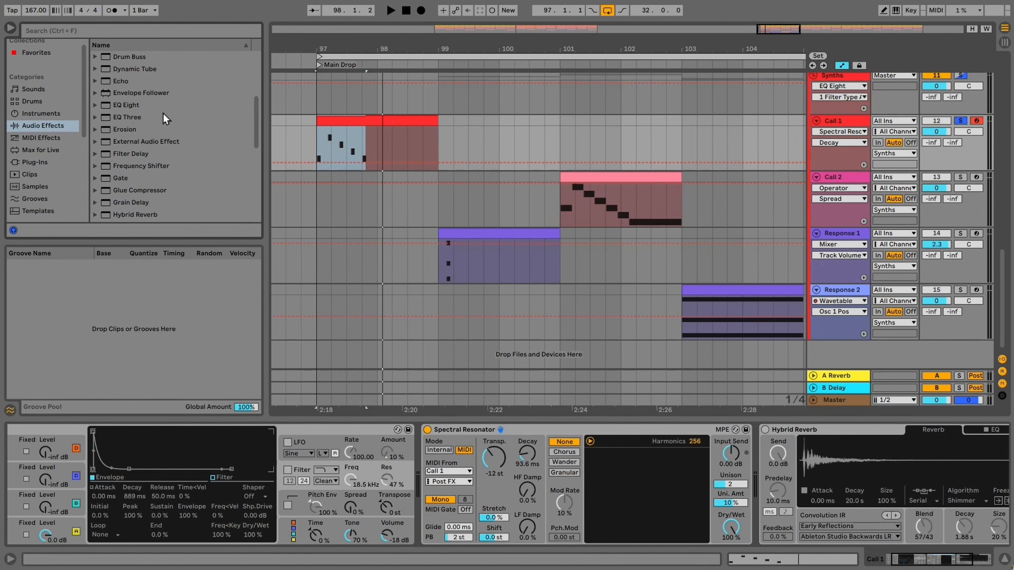
pyautogui.moveTo(132, 83); pyautogui.dragTo(261, 107)
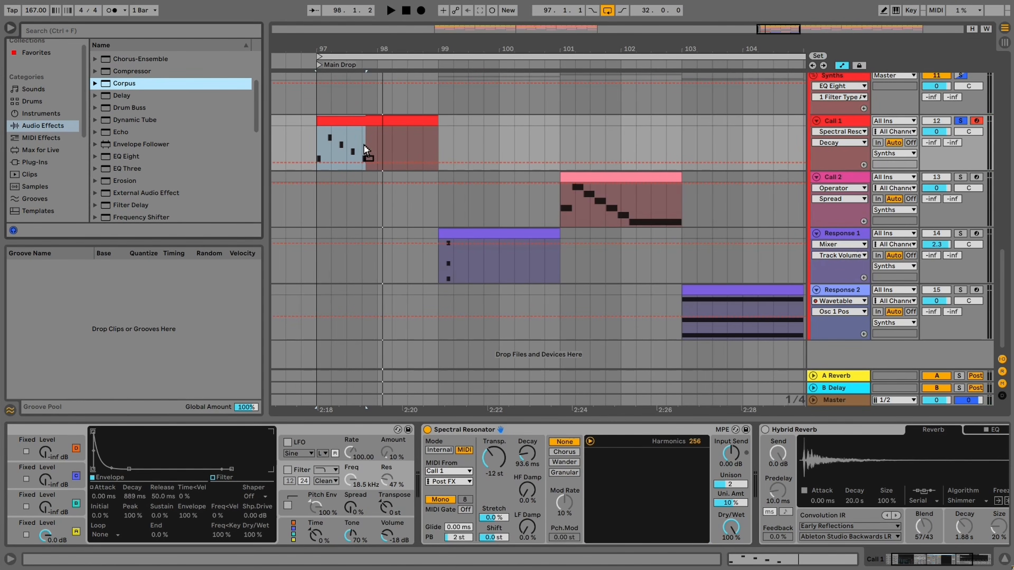
pyautogui.moveTo(687, 413); pyautogui.dragTo(751, 467)
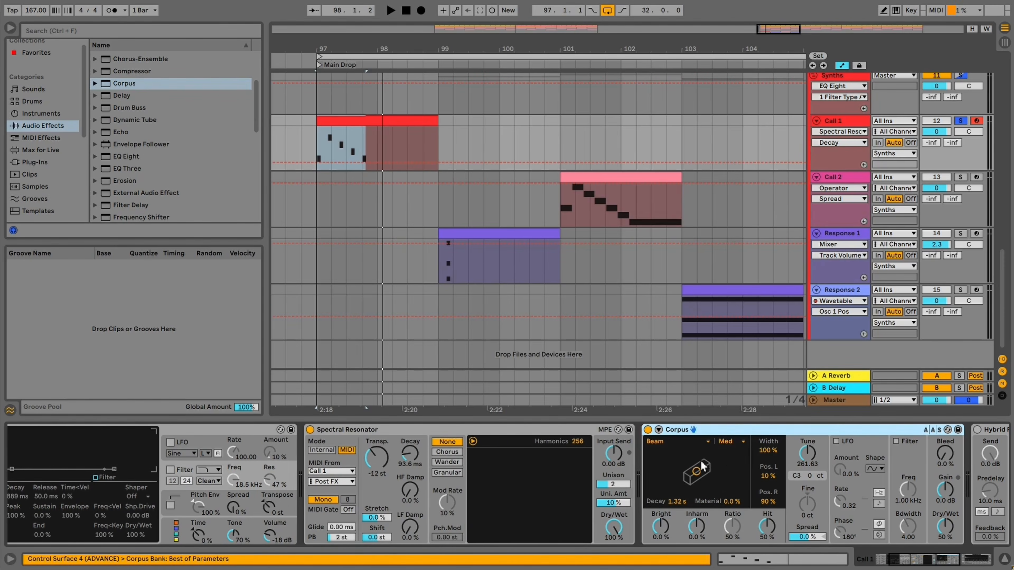
# Set Corpus's MIDI source to Call 1 with MIDI frequency control enabled, and play the clip
pyautogui.click(658, 430)
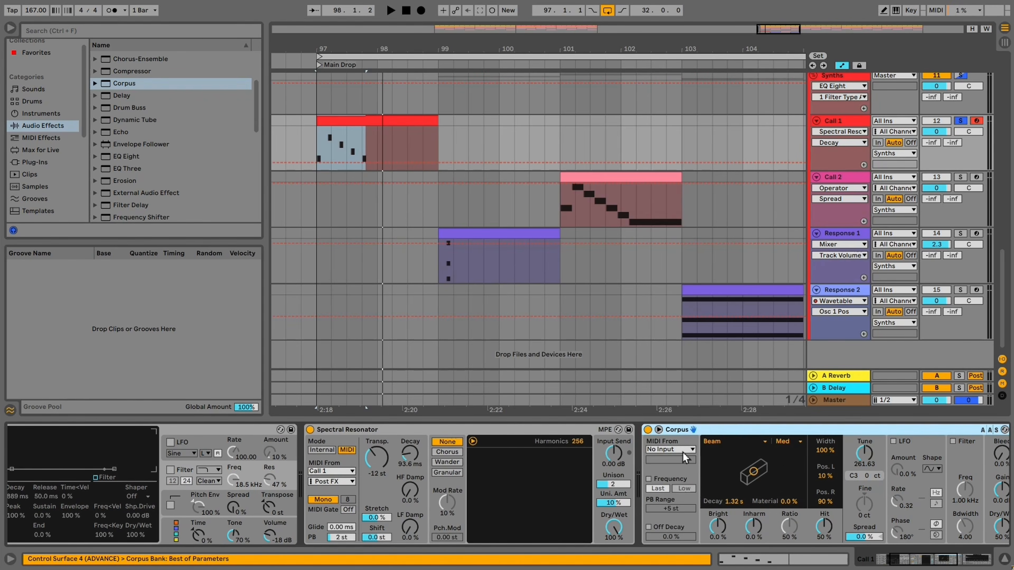
pyautogui.click(671, 449)
pyautogui.click(664, 402)
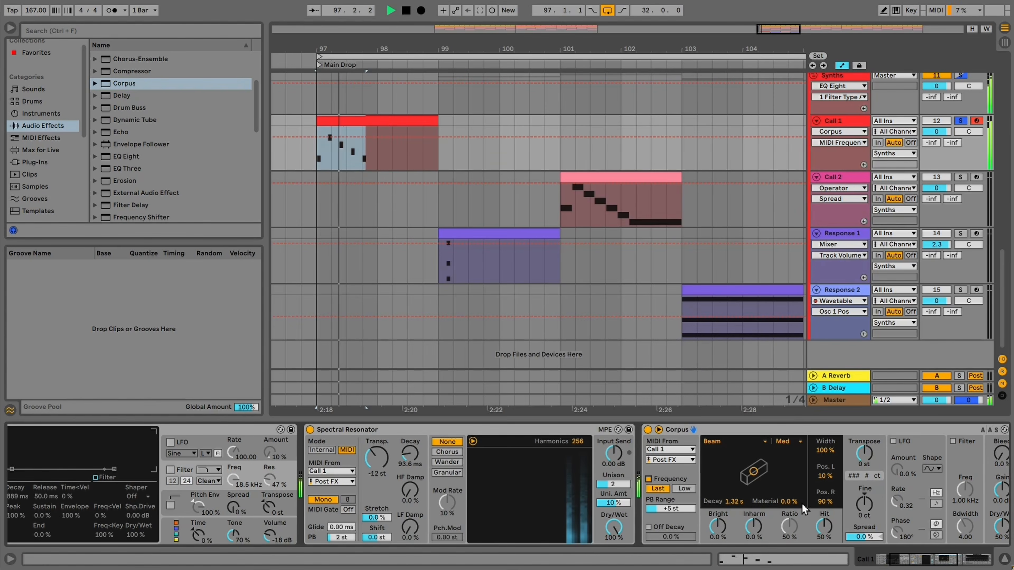
pyautogui.press('space')
# Shorten Corpus's decay to 199 ms while auditioning the Call 1 clip
pyautogui.moveTo(743, 485); pyautogui.dragTo(727, 484)
pyautogui.hscroll(3, 744, 480)
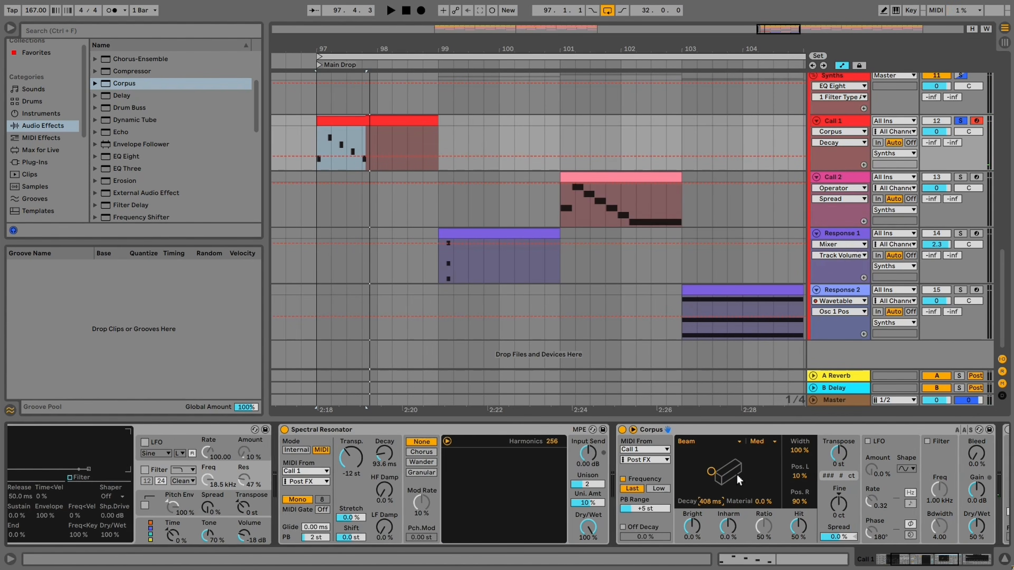
pyautogui.press('space')
pyautogui.press('space')
pyautogui.press('space')
pyautogui.moveTo(655, 503); pyautogui.dragTo(654, 513)
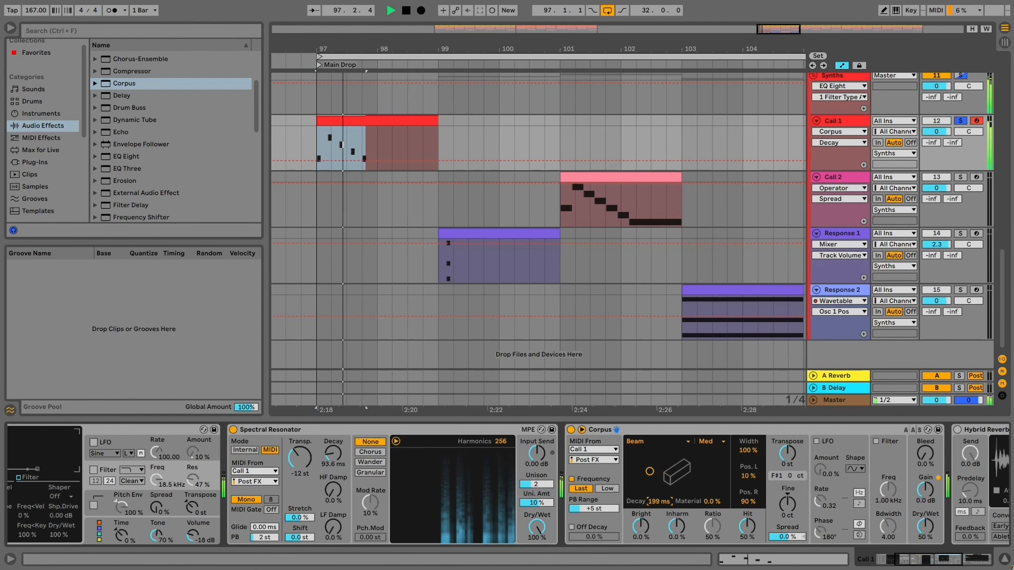
pyautogui.press('space')
# Set Corpus's dry/wet to 25% and Spectral Resonator's dry/wet to 86% while playing the clip
pyautogui.moveTo(926, 531); pyautogui.dragTo(925, 547)
pyautogui.press('space')
pyautogui.press('space')
pyautogui.press('space')
pyautogui.moveTo(540, 532); pyautogui.dragTo(540, 541)
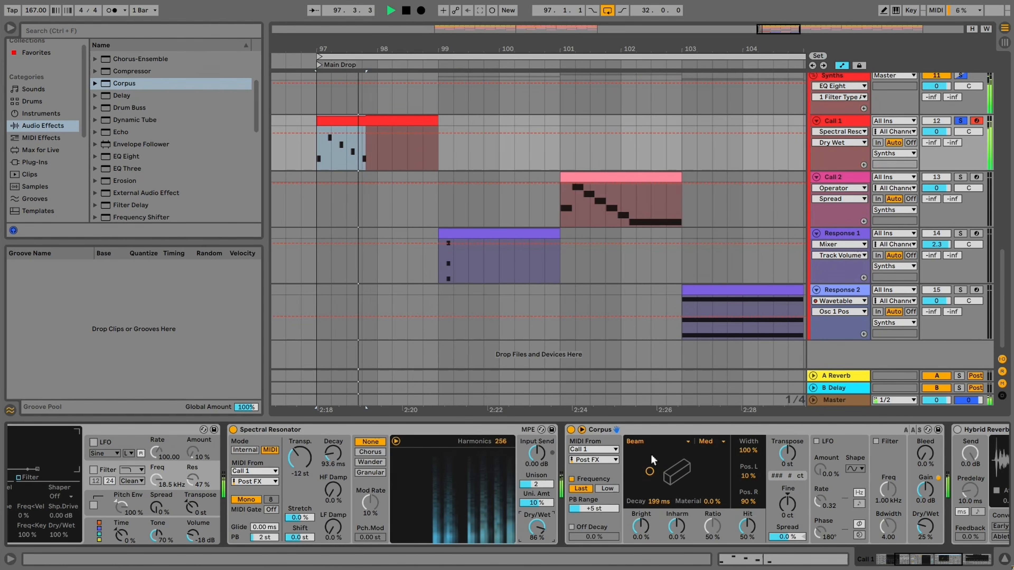
pyautogui.press('space')
# Change Corpus's resonator type to Pipe and set its decay to 132 ms while auditioning the clip
pyautogui.click(657, 441)
pyautogui.click(653, 509)
pyautogui.press('space')
pyautogui.moveTo(658, 501); pyautogui.dragTo(658, 519)
pyautogui.click(656, 441)
pyautogui.click(652, 430)
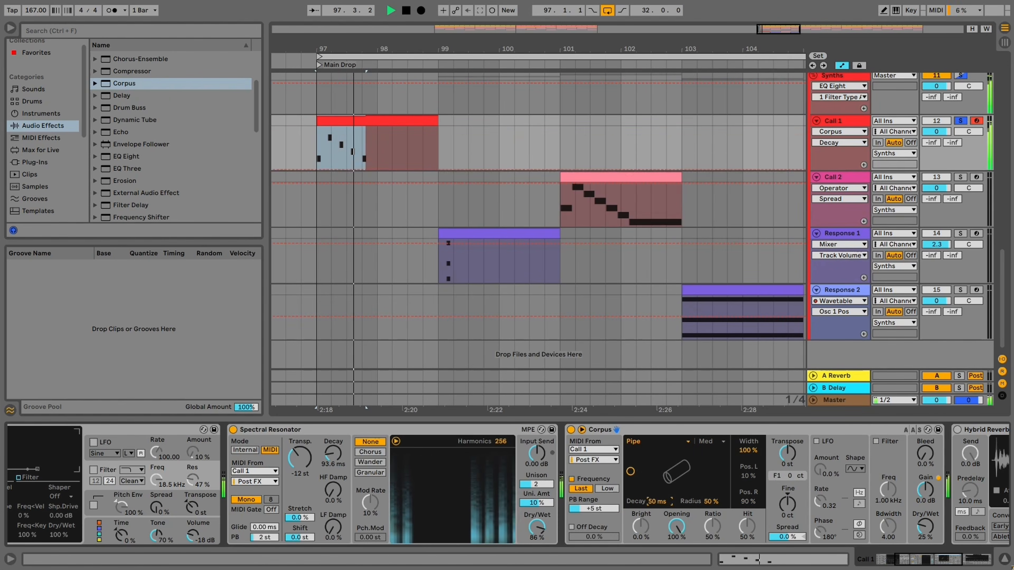
pyautogui.moveTo(660, 505); pyautogui.dragTo(659, 489)
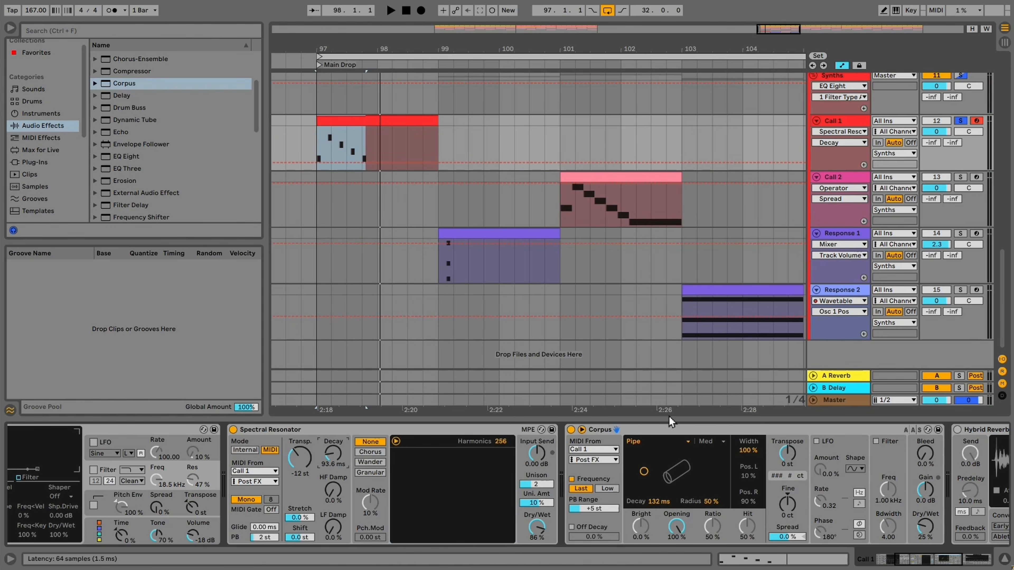
# Group Spectral Resonator and Corpus into an Audio Effect Rack and open its macro controls for mapping
pyautogui.rightClick(495, 431)
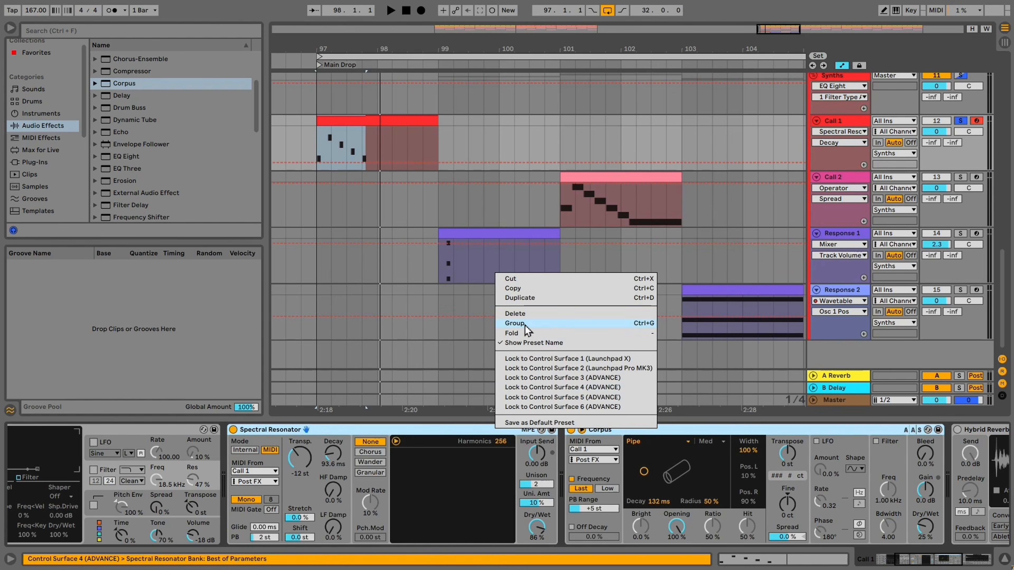
pyautogui.click(515, 323)
pyautogui.click(235, 441)
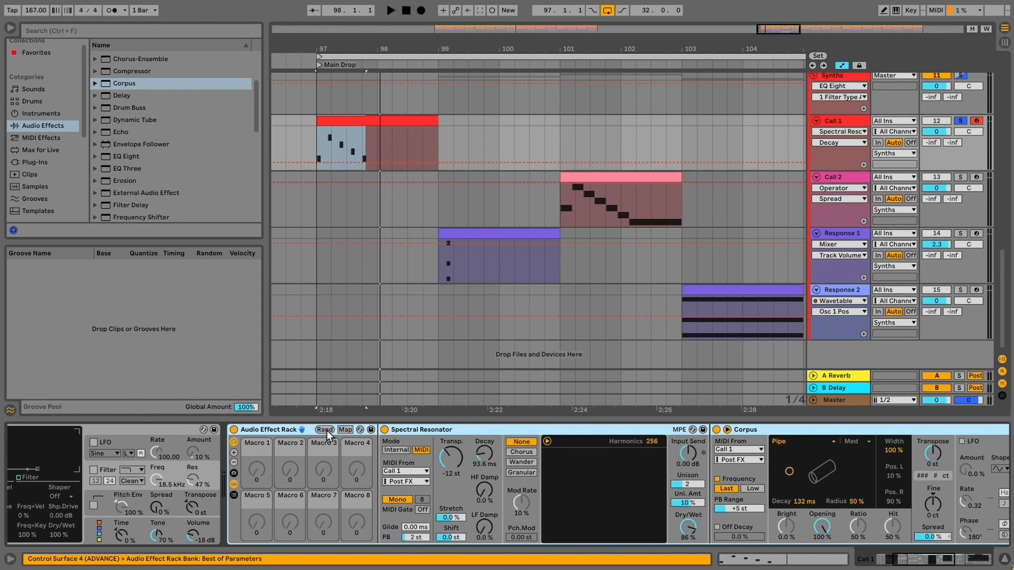
pyautogui.click(345, 430)
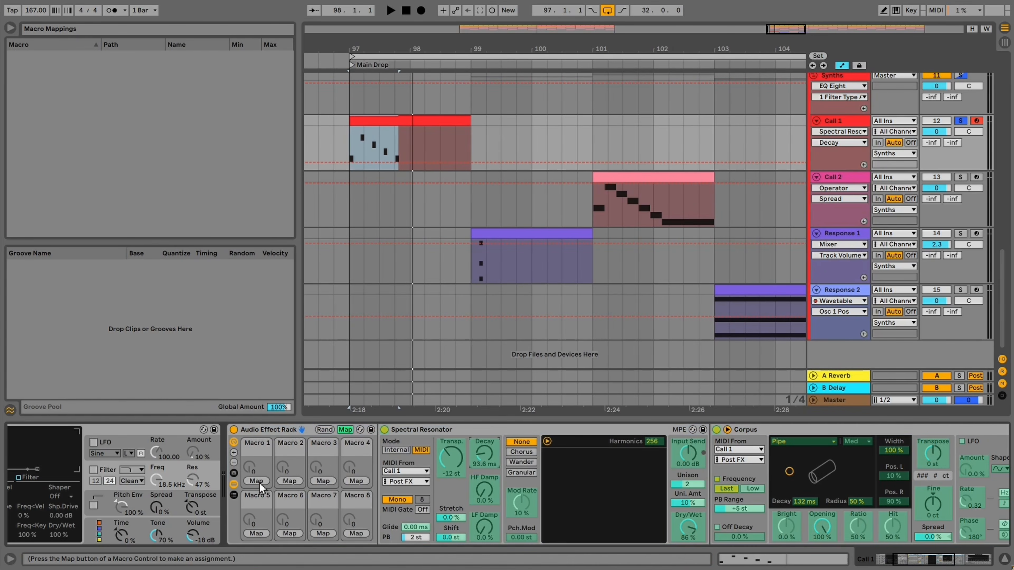
# Map the rack's first macro to the decay of both Spectral Resonator and Corpus
pyautogui.click(256, 481)
pyautogui.click(484, 452)
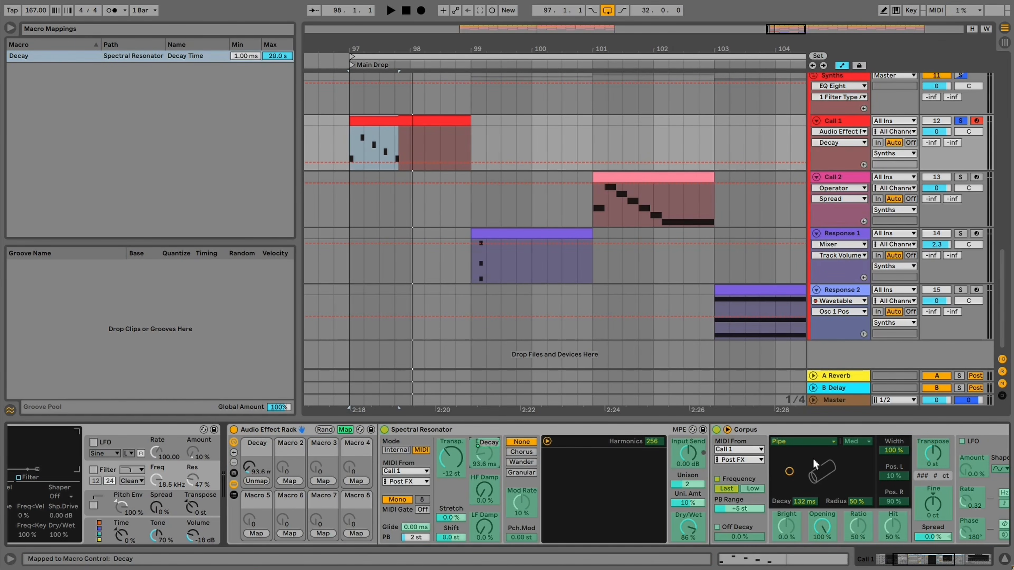
pyautogui.click(259, 482)
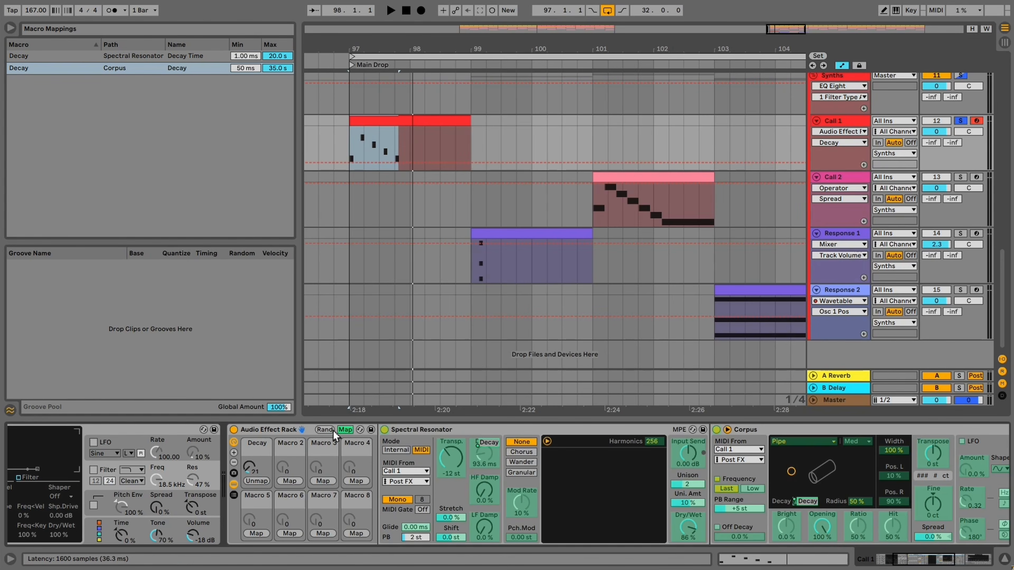
# Lower the rack's Decay macro until Spectral Resonator's decay is 4.35 ms while auditioning the Call 1 notes
pyautogui.moveTo(256, 470); pyautogui.dragTo(257, 468)
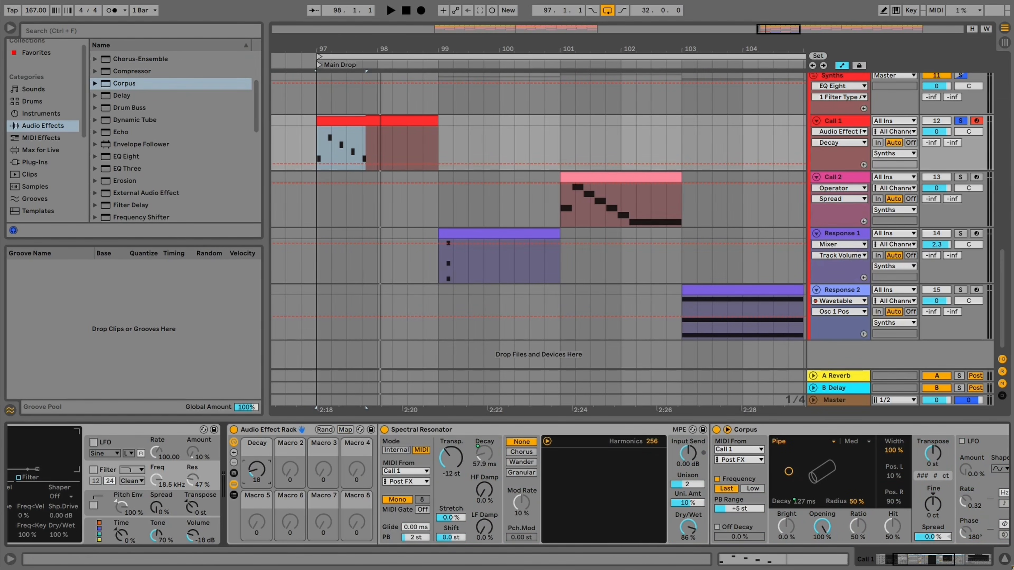
pyautogui.press('space')
pyautogui.moveTo(256, 469); pyautogui.dragTo(256, 482)
pyautogui.press('space')
pyautogui.press('space')
pyautogui.press('space')
pyautogui.press('space')
pyautogui.press('space')
pyautogui.moveTo(391, 150); pyautogui.dragTo(317, 154)
pyautogui.press('z')
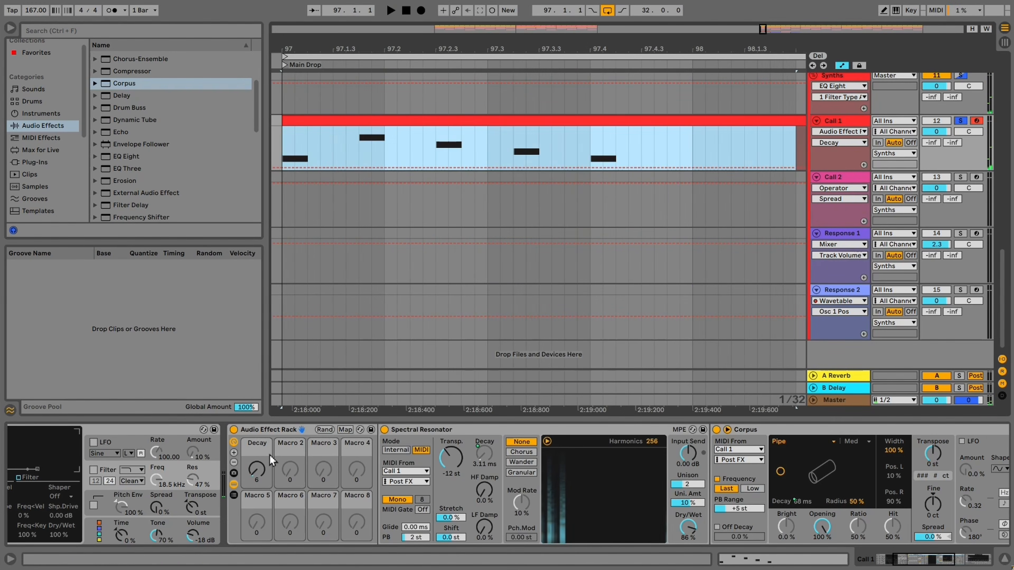
pyautogui.moveTo(257, 469); pyautogui.dragTo(257, 468)
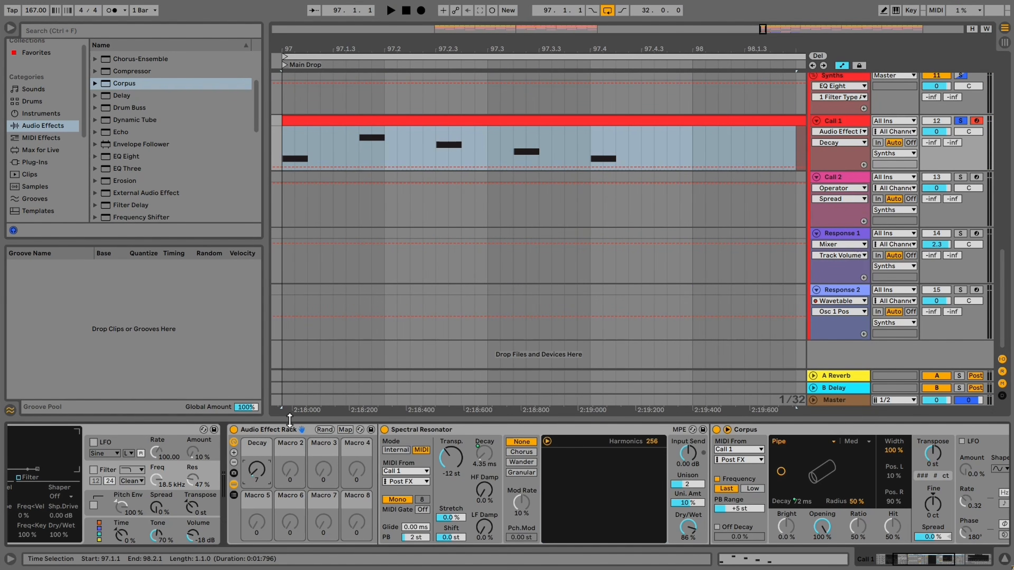
# Draw sixteenth-note Decay automation peaks of about 85 on the second and fourth Call 1 notes, and audition them
pyautogui.click(372, 225)
pyautogui.hotkey('ctrl', '2')
pyautogui.press('b')
pyautogui.click(379, 144)
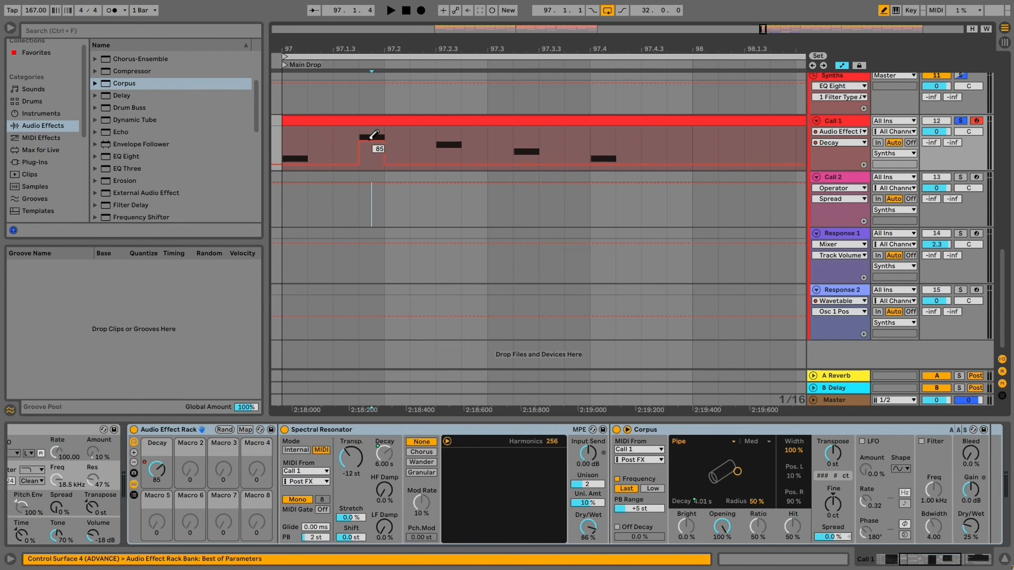
pyautogui.press('space')
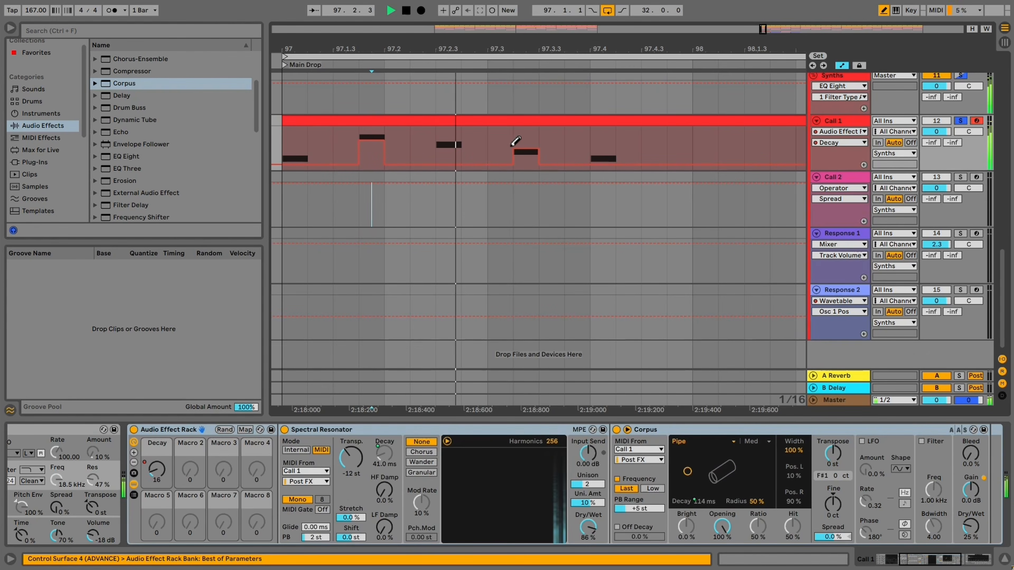
pyautogui.press('space')
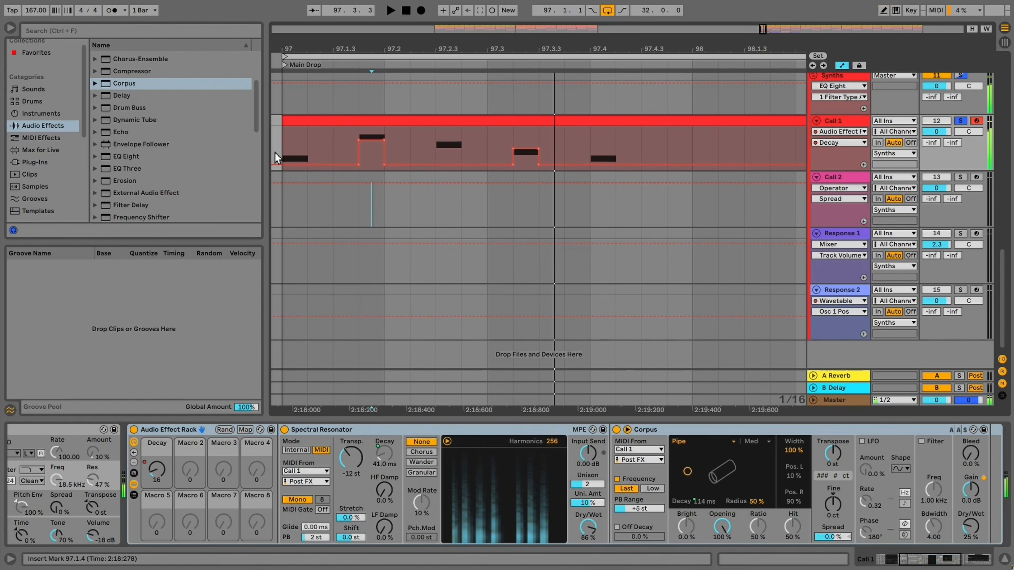
# Extend the Decay automation past the second and fourth Call 1 notes, stepping it up to 102 before the fifth note, and audition it
pyautogui.press('b')
pyautogui.click(282, 154)
pyautogui.press('space')
pyautogui.press('b')
pyautogui.press('space')
pyautogui.press('space')
pyautogui.click(397, 139)
pyautogui.moveTo(549, 140); pyautogui.dragTo(579, 134)
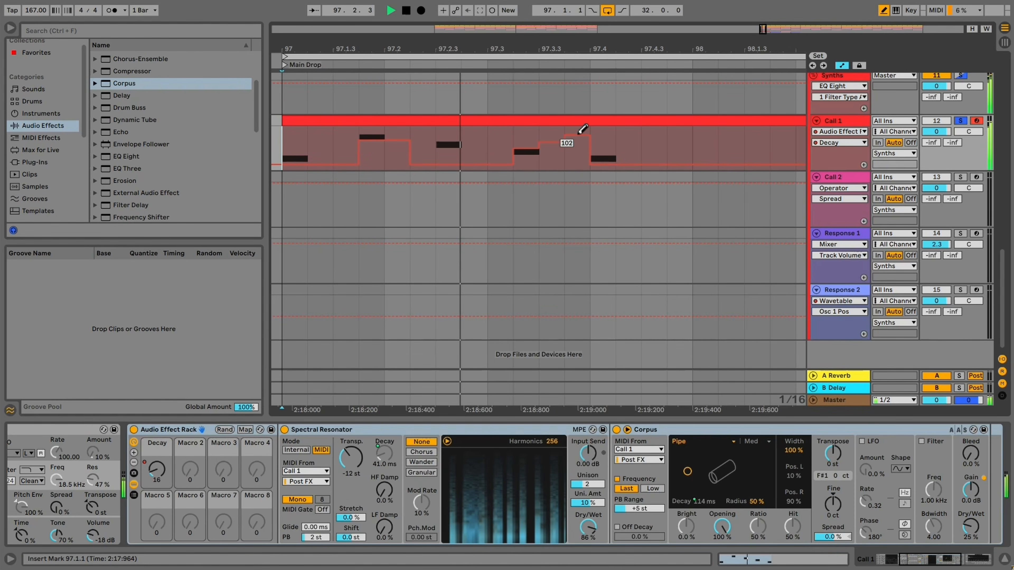
pyautogui.moveTo(397, 150); pyautogui.dragTo(395, 143)
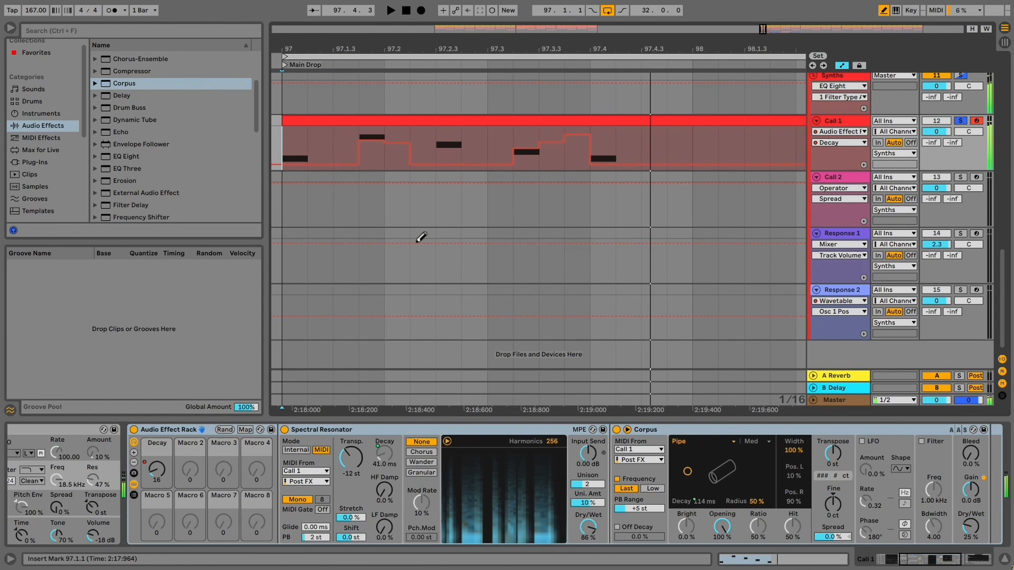
pyautogui.press('space')
pyautogui.press('space')
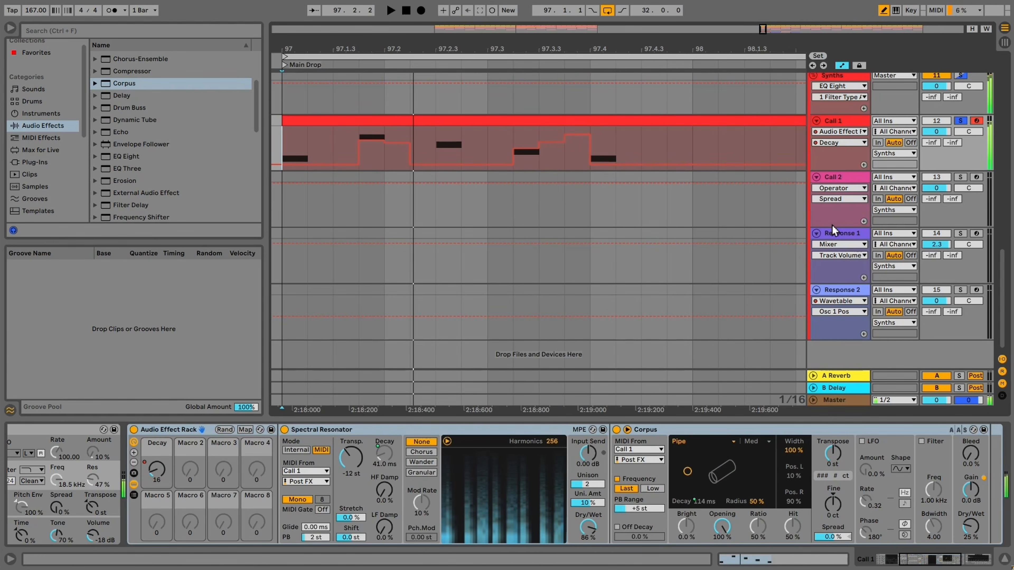
# Unsolo the Call 1 track and play its clip from the start of the Main Drop
pyautogui.click(960, 121)
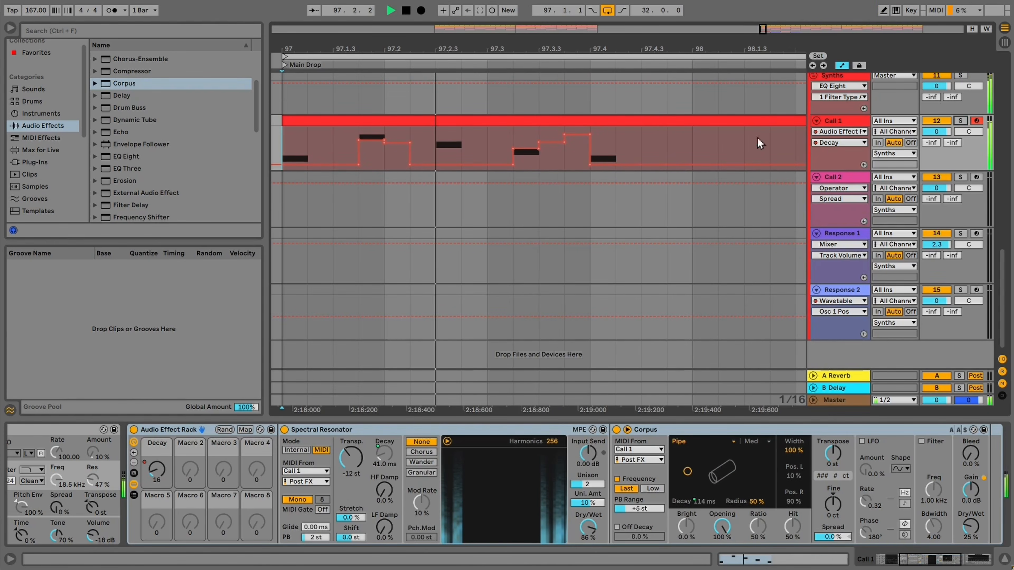
pyautogui.moveTo(763, 30); pyautogui.dragTo(763, 17)
pyautogui.press('space')
pyautogui.press('space')
pyautogui.press('space')
pyautogui.press('space')
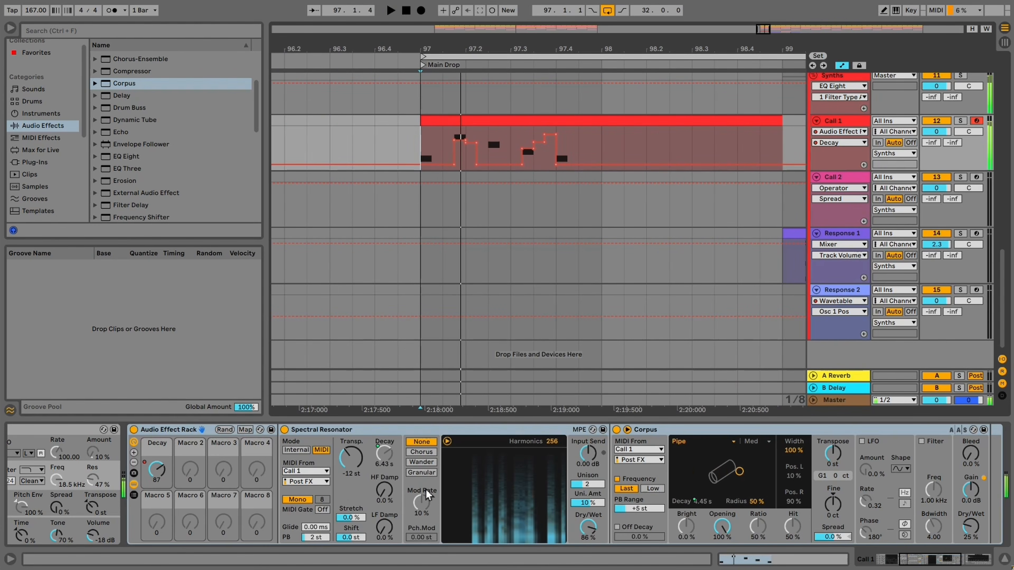
pyautogui.press('space')
# Audition the Square D waveform and coarse tuning for Call 1's Operator oscillator A, ending on Saw D with a coarse value of 1
pyautogui.hscroll(-5, 329, 502)
pyautogui.hscroll(-6, 281, 510)
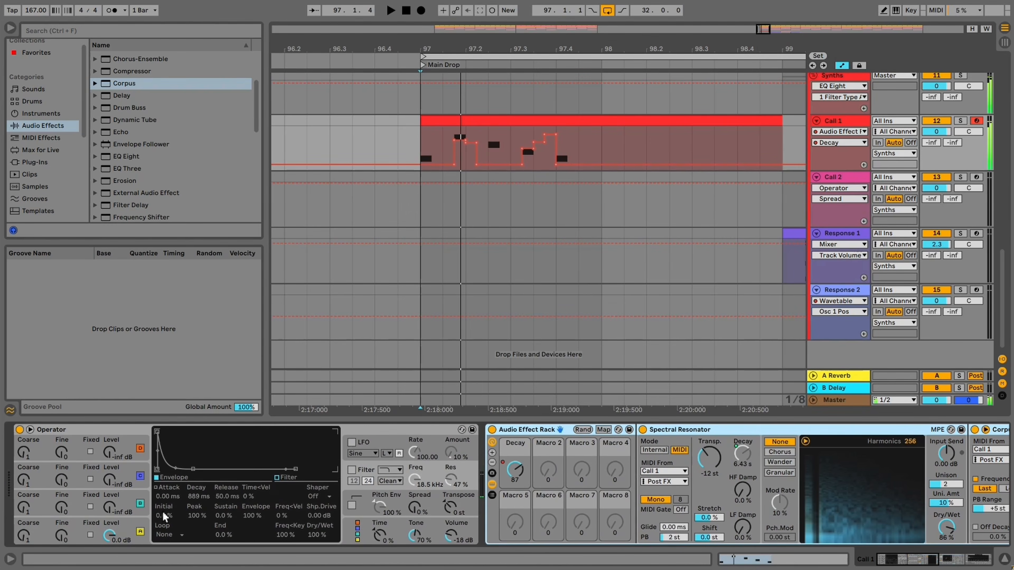
pyautogui.click(285, 497)
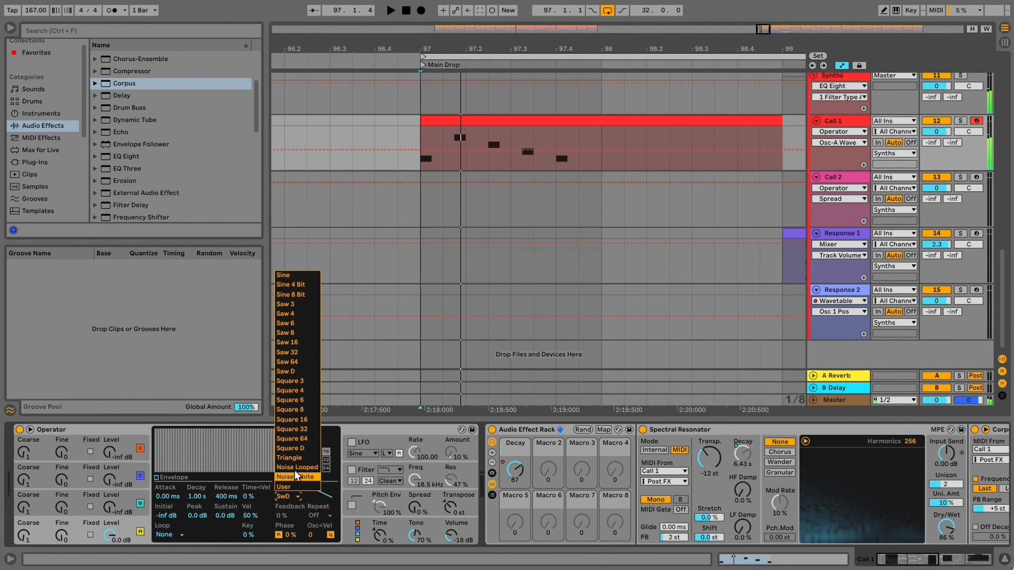
pyautogui.click(295, 447)
pyautogui.press('space')
pyautogui.click(284, 497)
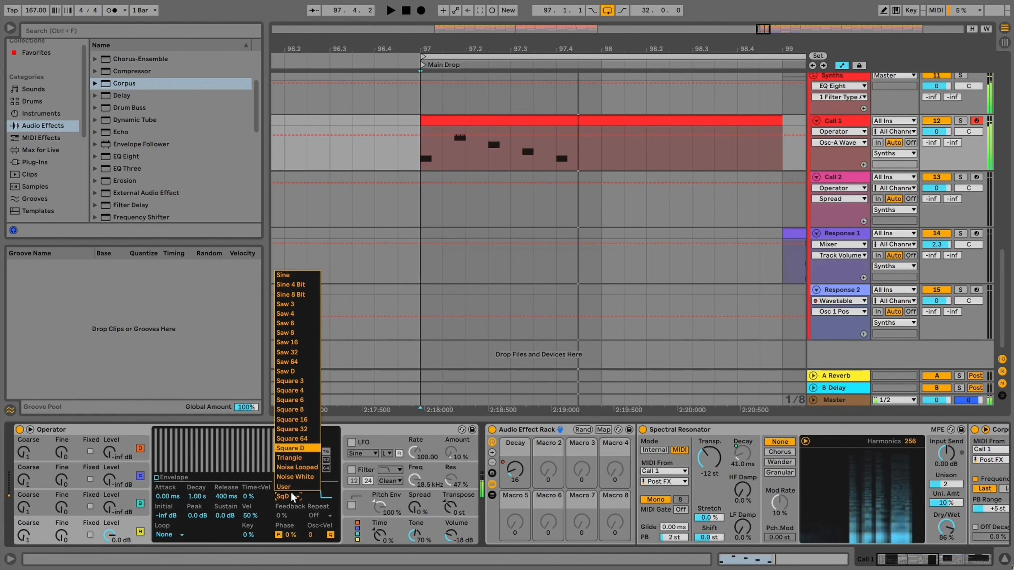
pyautogui.click(302, 439)
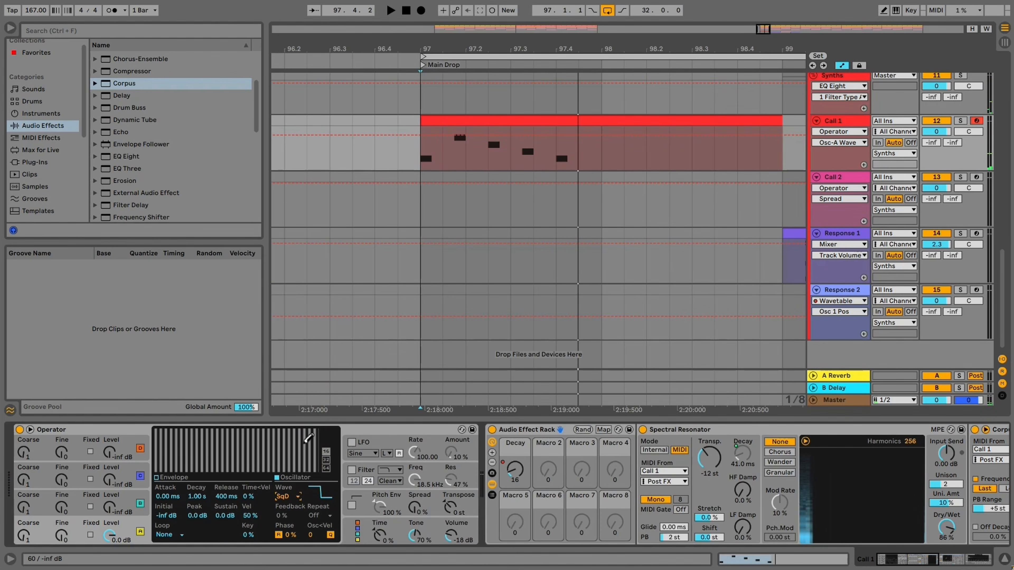
pyautogui.click(284, 496)
pyautogui.click(285, 371)
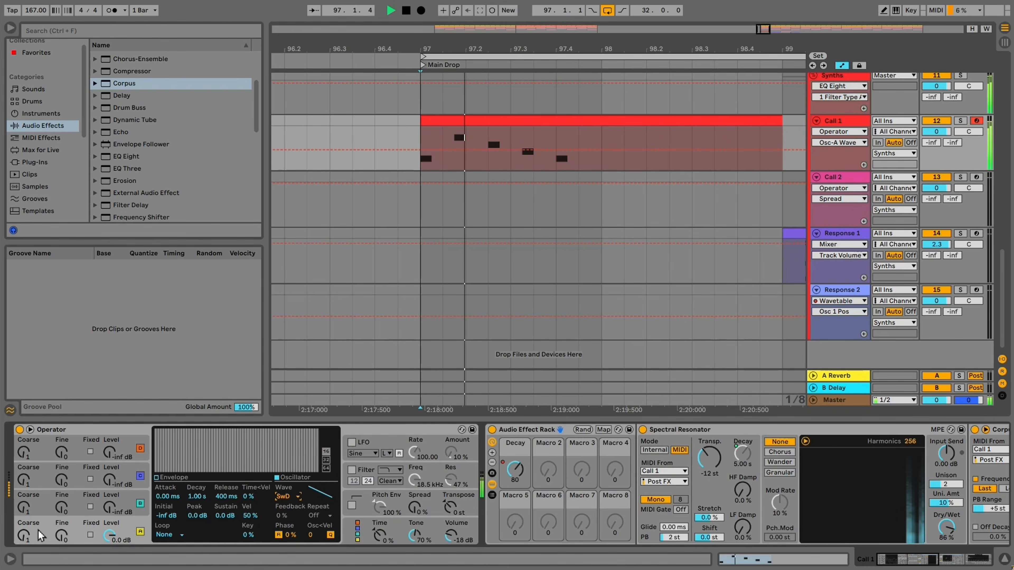
pyautogui.moveTo(23, 536)
pyautogui.mouseDown()
pyautogui.moveTo(22, 543)
pyautogui.moveTo(22, 533)
pyautogui.mouseUp()
pyautogui.press('space')
pyautogui.press('space')
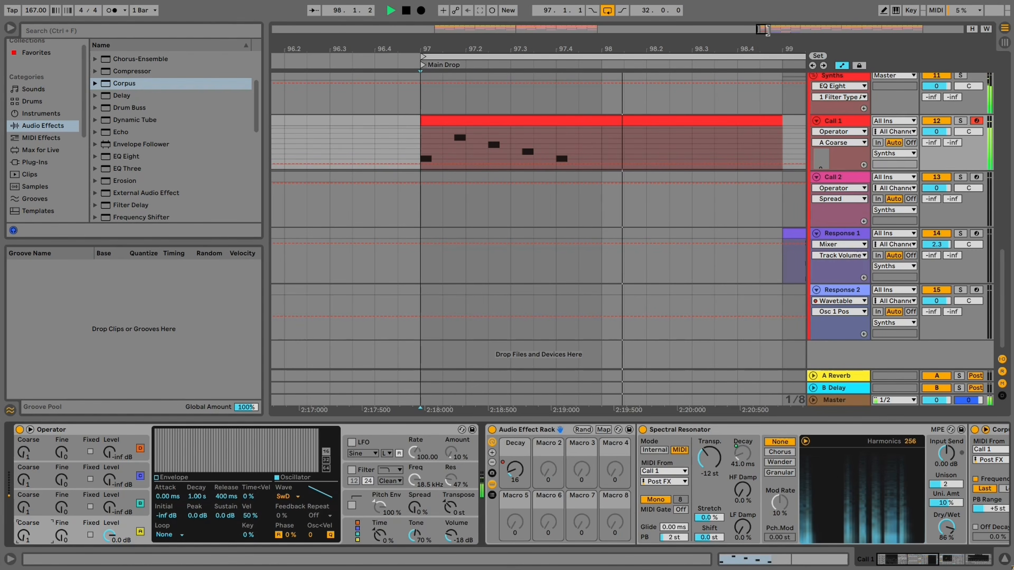
# Move the Response 1 clip two beats earlier so it starts at 98.3.1, and play it
pyautogui.moveTo(595, 49); pyautogui.dragTo(423, 8)
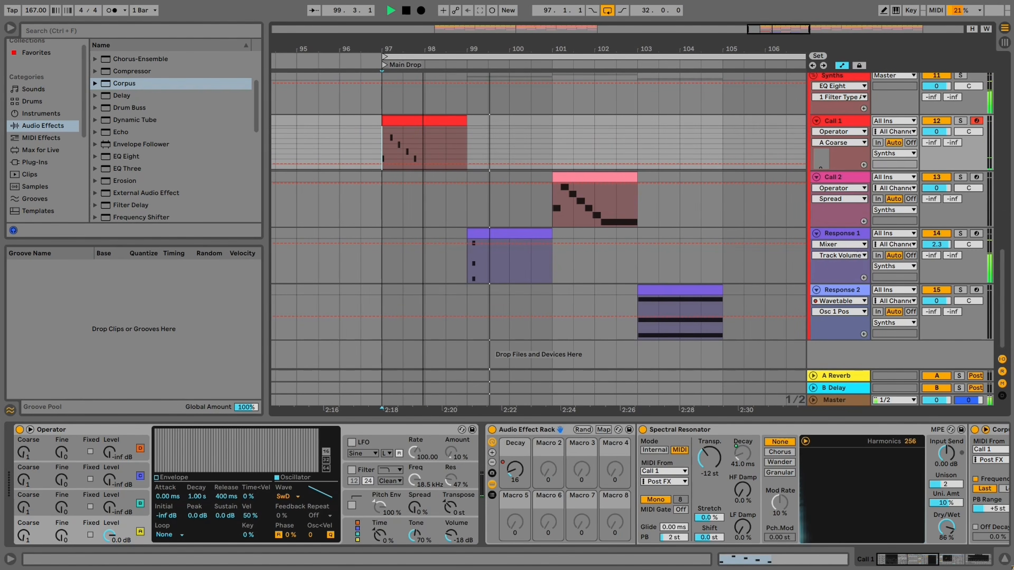
pyautogui.click(382, 252)
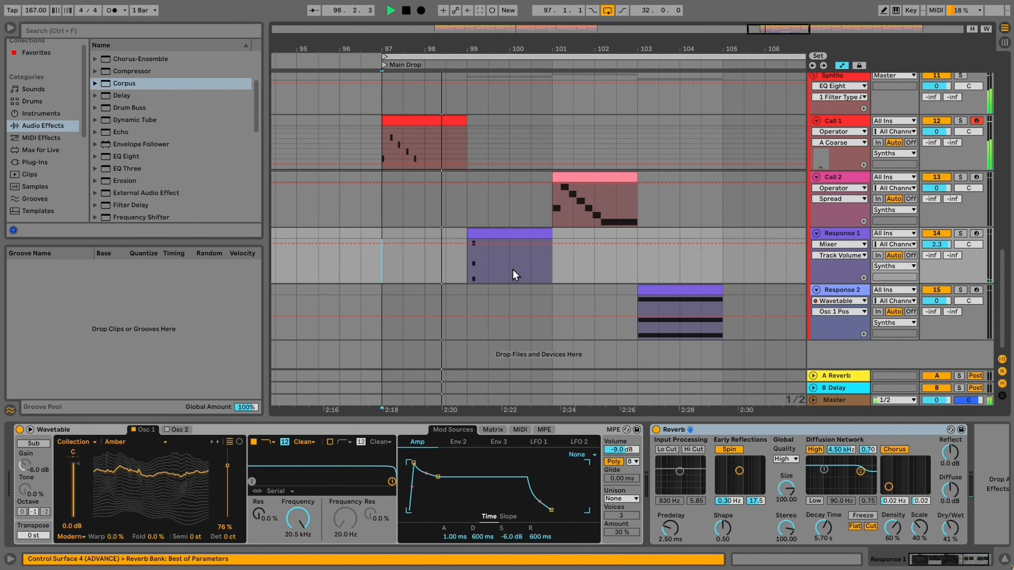
pyautogui.moveTo(490, 232); pyautogui.dragTo(487, 208)
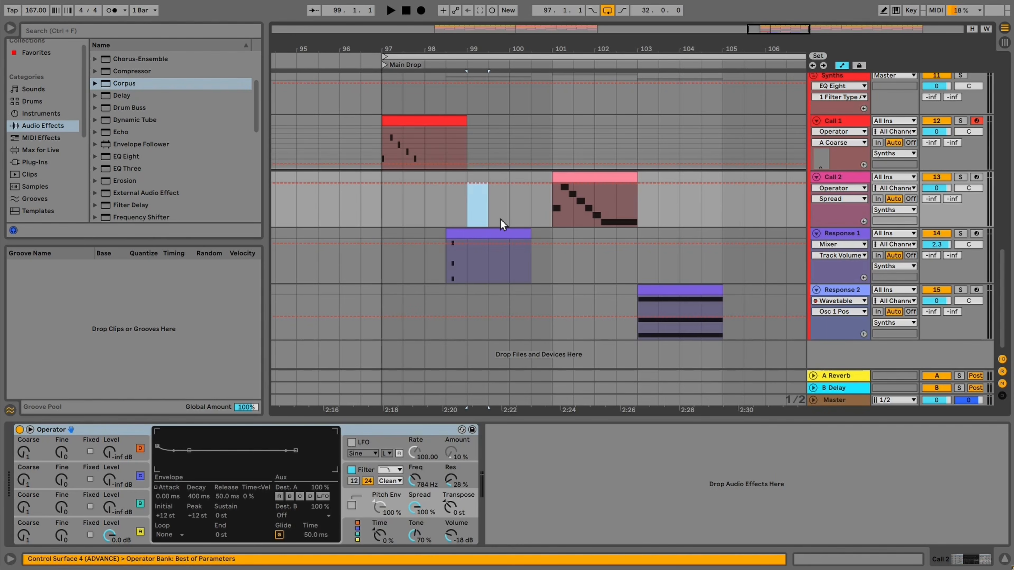
pyautogui.click(450, 275)
pyautogui.press('space')
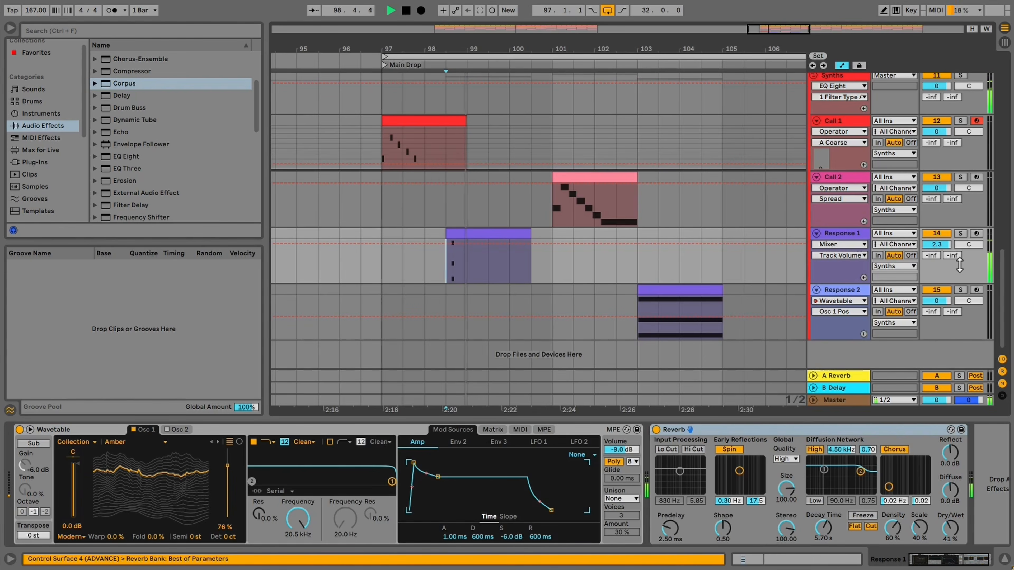
pyautogui.press('space')
# Switch Response 1's Wavetable oscillator 1 to the Charcoal table while auditioning the clip
pyautogui.doubleClick(845, 235)
pyautogui.press('space')
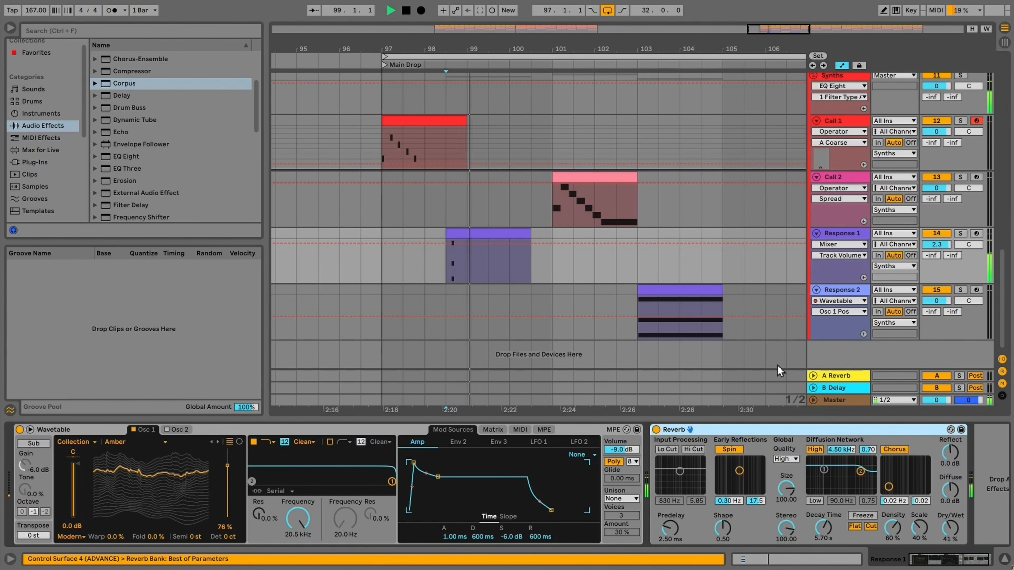
pyautogui.press('space')
pyautogui.press('space')
pyautogui.press('space')
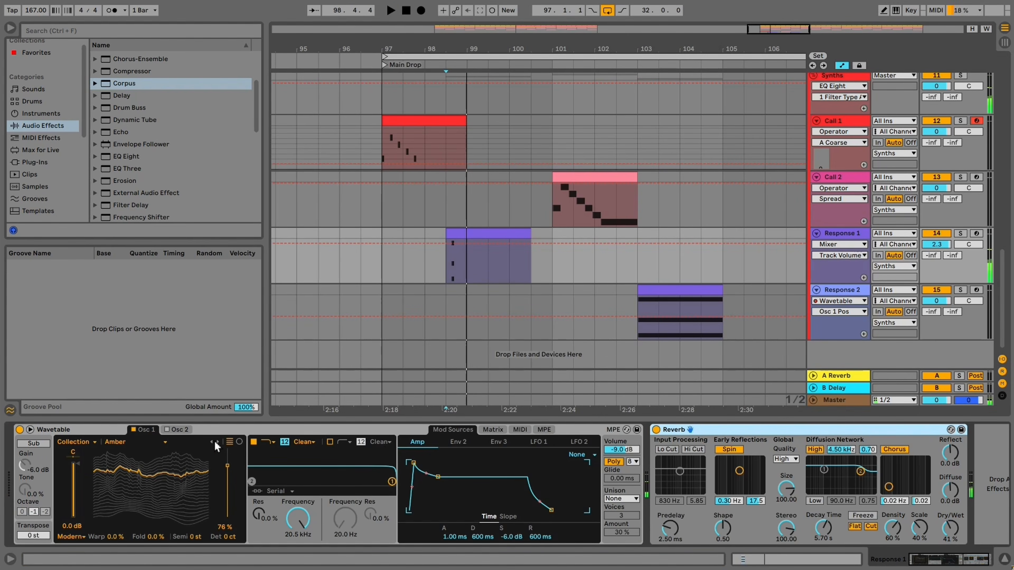
pyautogui.click(219, 440)
pyautogui.click(218, 441)
pyautogui.press('space')
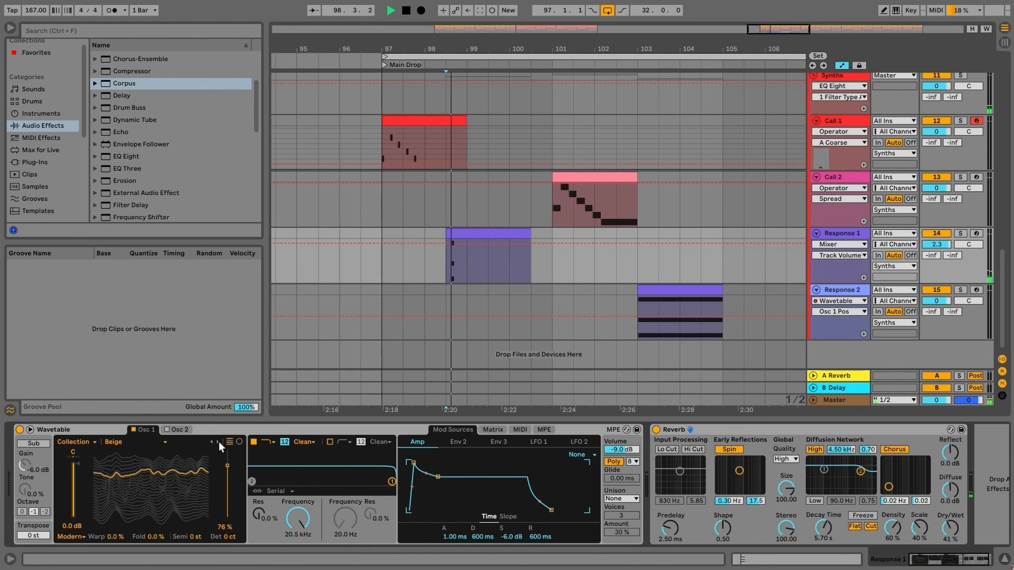
pyautogui.click(219, 442)
pyautogui.press('space')
pyautogui.press('space')
# Set Response 1's oscillator 1 wavetable position to 65% while auditioning the clip
pyautogui.moveTo(227, 466)
pyautogui.mouseDown()
pyautogui.moveTo(227, 486)
pyautogui.moveTo(228, 473)
pyautogui.mouseUp()
pyautogui.press('space')
pyautogui.press('space')
pyautogui.press('space')
pyautogui.press('space')
pyautogui.press('space')
pyautogui.press('space')
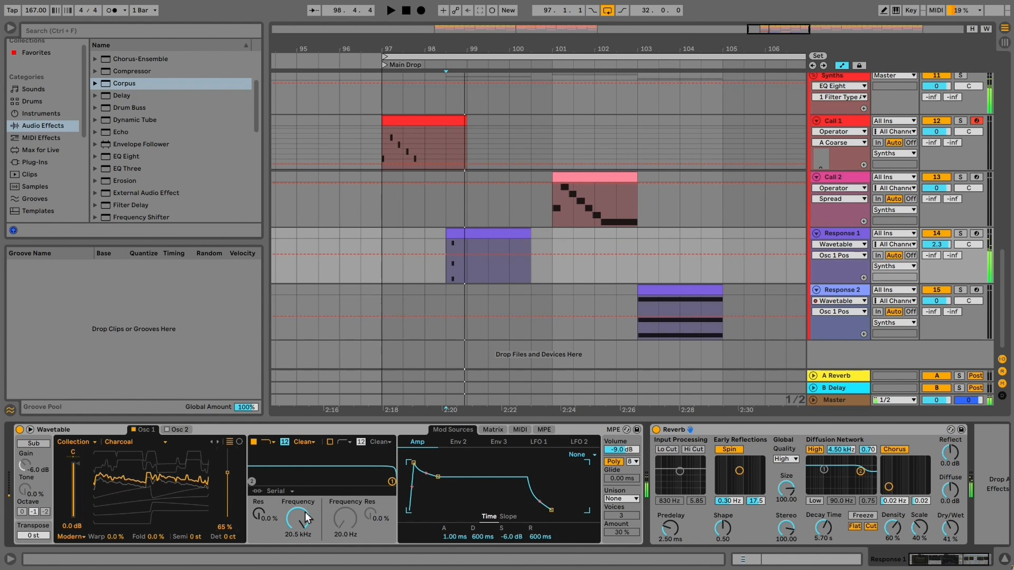
# Lower Response 1's filter 1 frequency to 20 Hz, assign envelope modulation to it, and display Envelope 2
pyautogui.moveTo(303, 521); pyautogui.dragTo(304, 560)
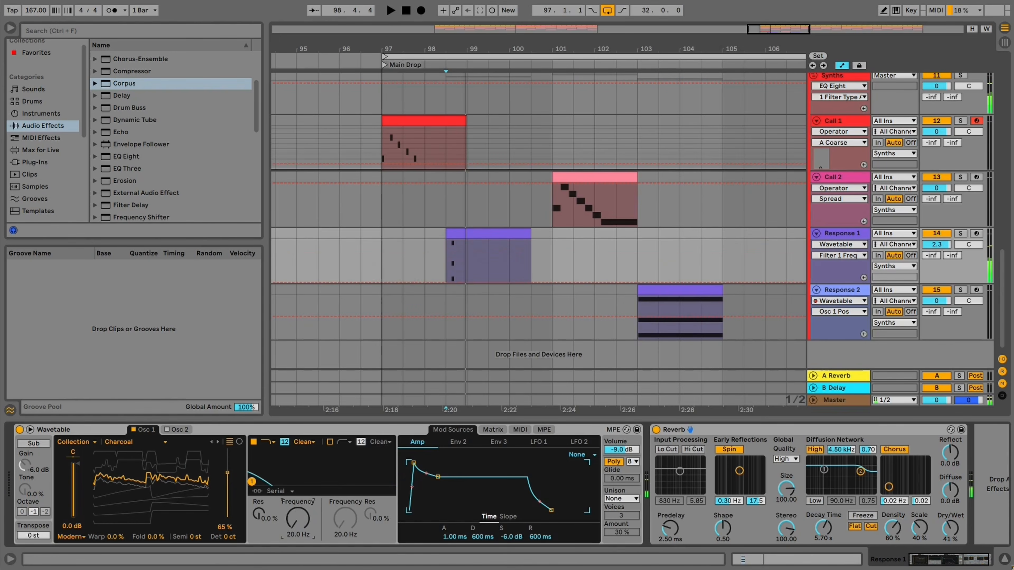
pyautogui.click(495, 430)
pyautogui.moveTo(499, 504); pyautogui.dragTo(499, 483)
pyautogui.click(499, 443)
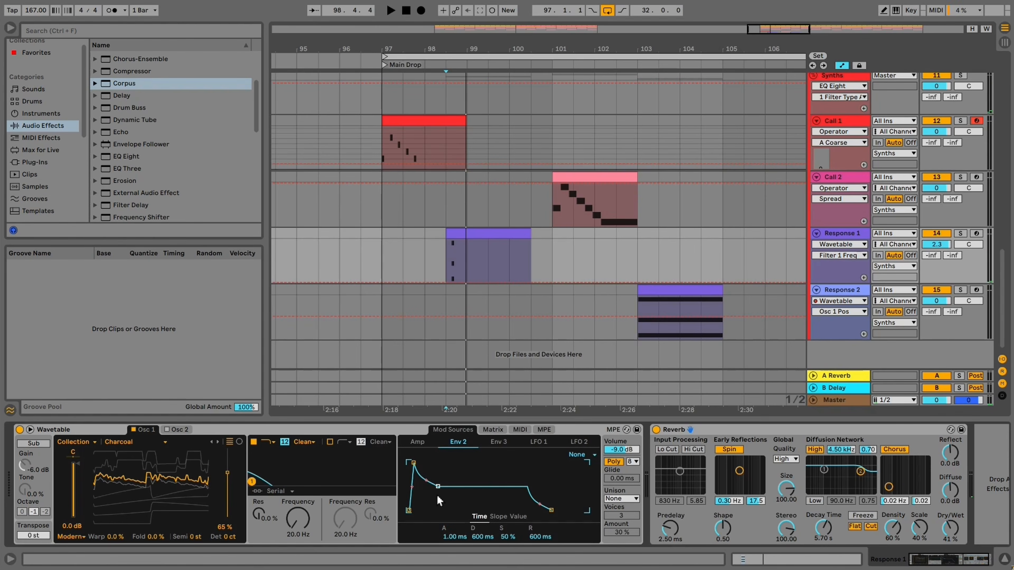
# Shape Envelope 2 with 0 ms attack, 1.15 s decay and 0% sustain, and play the section
pyautogui.moveTo(436, 493); pyautogui.dragTo(441, 517)
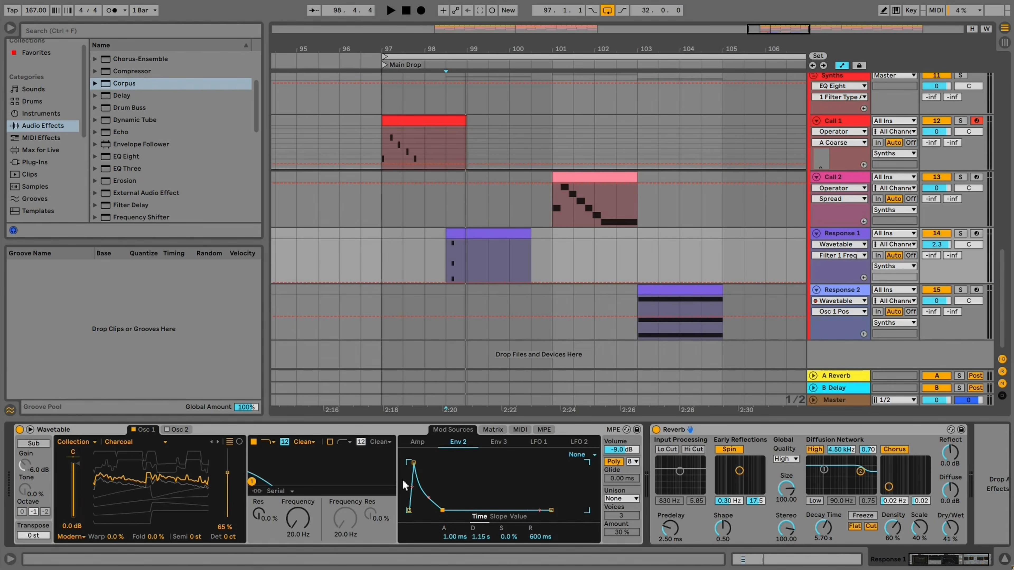
pyautogui.moveTo(412, 464); pyautogui.dragTo(407, 463)
pyautogui.press('space')
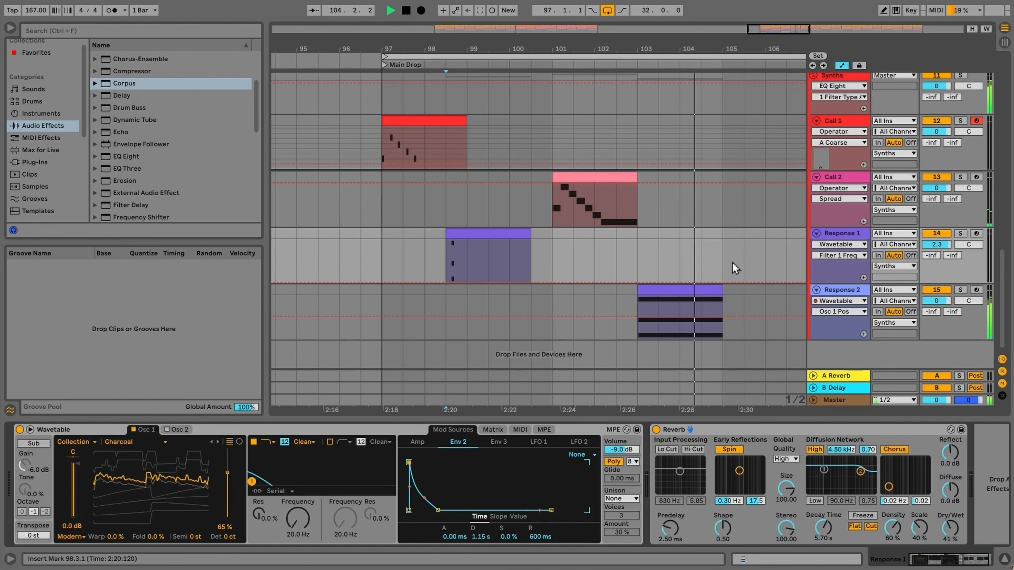
pyautogui.press('space')
# Insert a new MIDI track below the Synths group
pyautogui.moveTo(775, 29)
pyautogui.mouseDown()
pyautogui.moveTo(775, 10)
pyautogui.moveTo(777, 32)
pyautogui.mouseUp()
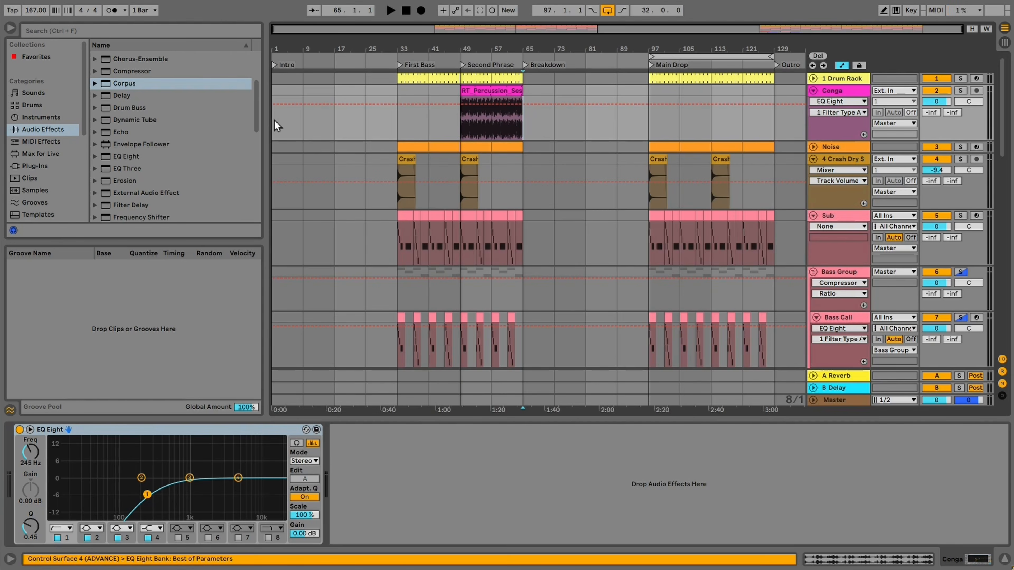
pyautogui.scroll(-10, 848, 207)
pyautogui.scroll(3, 843, 207)
pyautogui.scroll(-6, 843, 207)
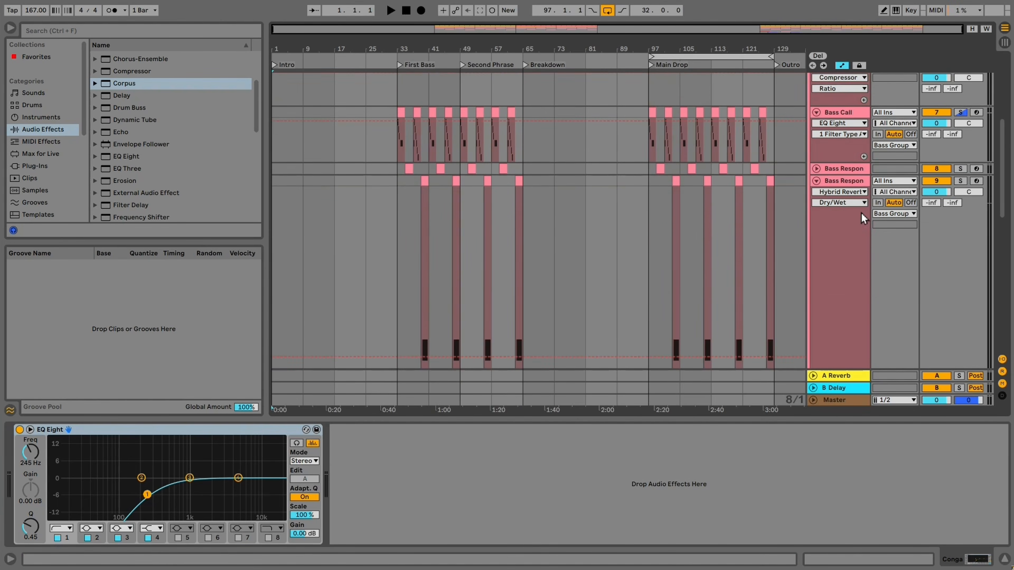
pyautogui.scroll(-3, 883, 250)
pyautogui.click(843, 254)
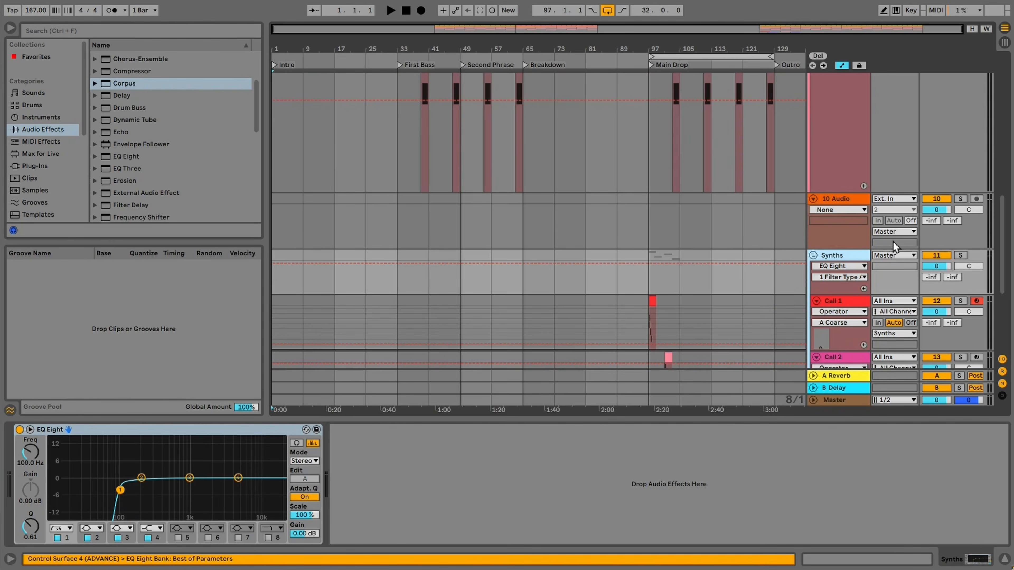
pyautogui.hotkey('ctrl', 'shift', 't')
pyautogui.scroll(-2, 858, 286)
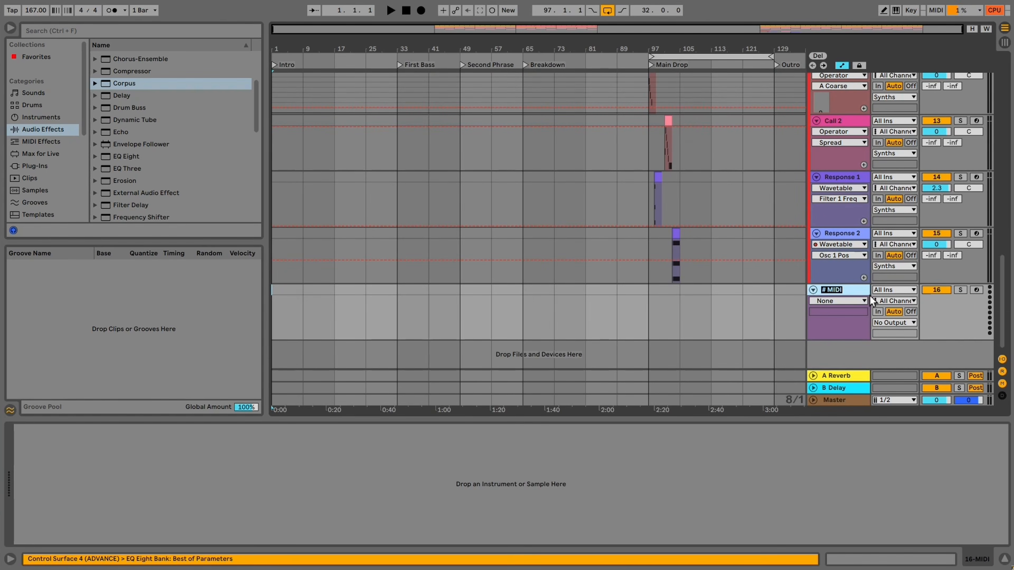
# Name the new MIDI track Creepy and open the Voice Box pack in the browser
pyautogui.write('Creepy')
pyautogui.press('Return')
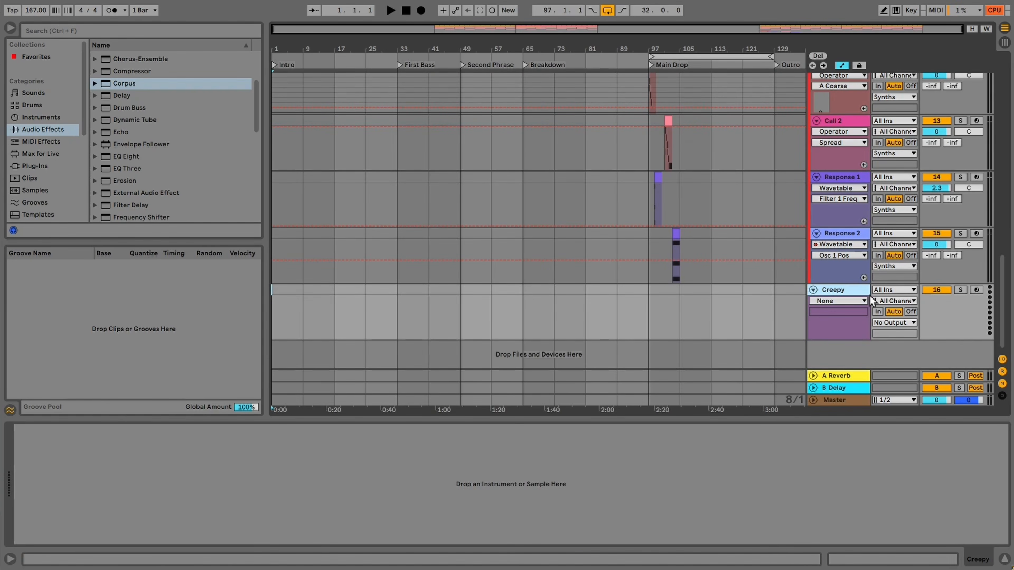
pyautogui.click(35, 167)
pyautogui.scroll(-2, 48, 190)
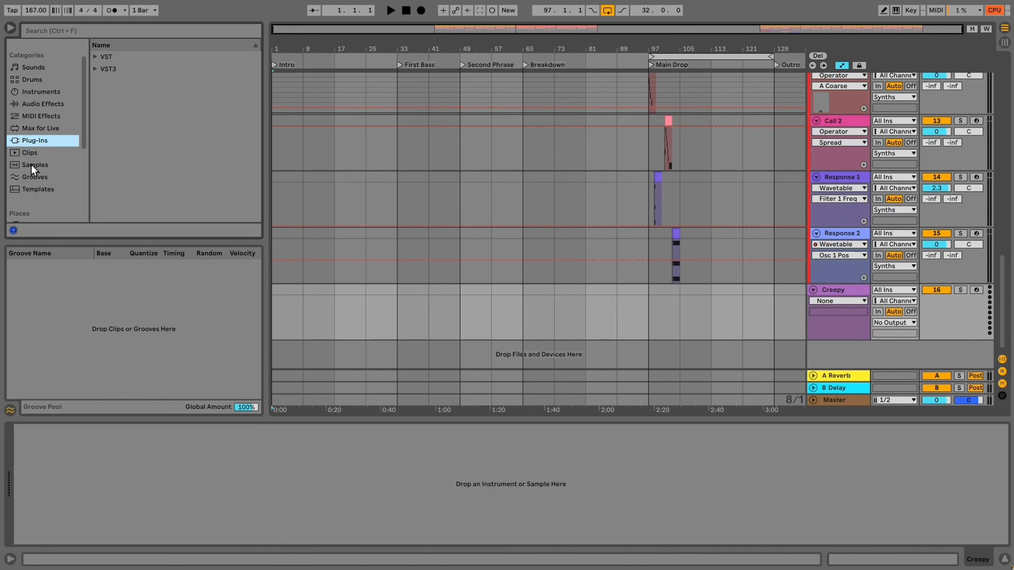
pyautogui.scroll(-3, 45, 145)
pyautogui.click(33, 150)
pyautogui.moveTo(263, 104); pyautogui.dragTo(260, 192)
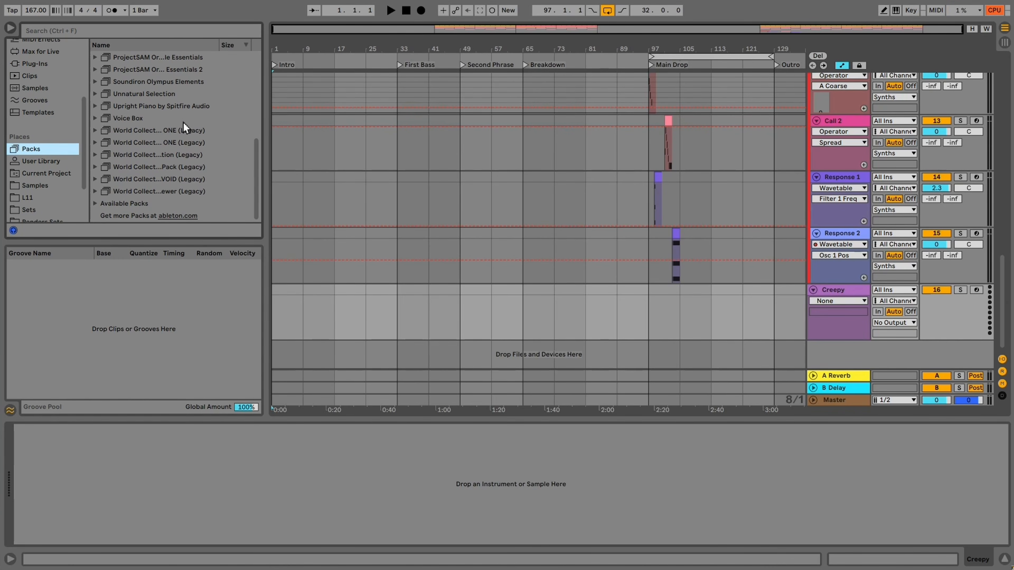
pyautogui.doubleClick(139, 119)
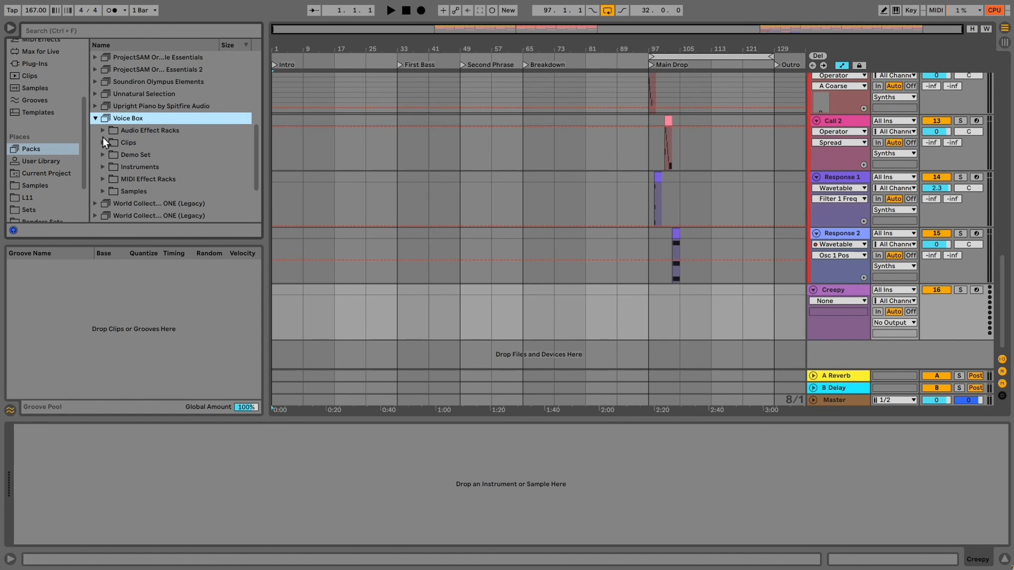
# Look through the Basic Vocal Effect Racks among Voice Box's audio effect racks
pyautogui.click(103, 131)
pyautogui.click(110, 145)
pyautogui.scroll(-4, 176, 172)
pyautogui.scroll(3, 177, 185)
pyautogui.click(173, 115)
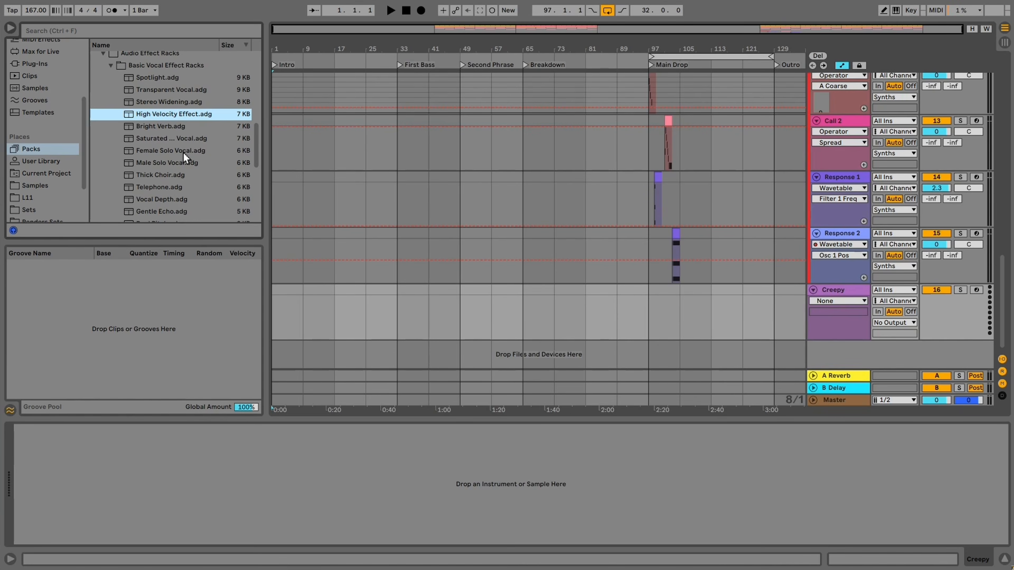
pyautogui.scroll(2, 180, 150)
pyautogui.press('Up')
pyautogui.click(107, 93)
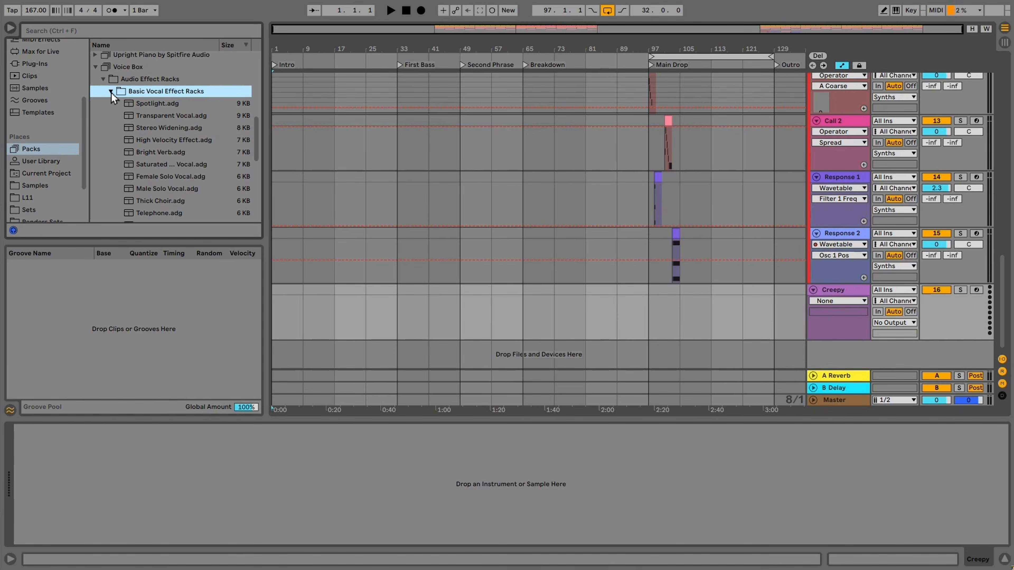
pyautogui.click(111, 92)
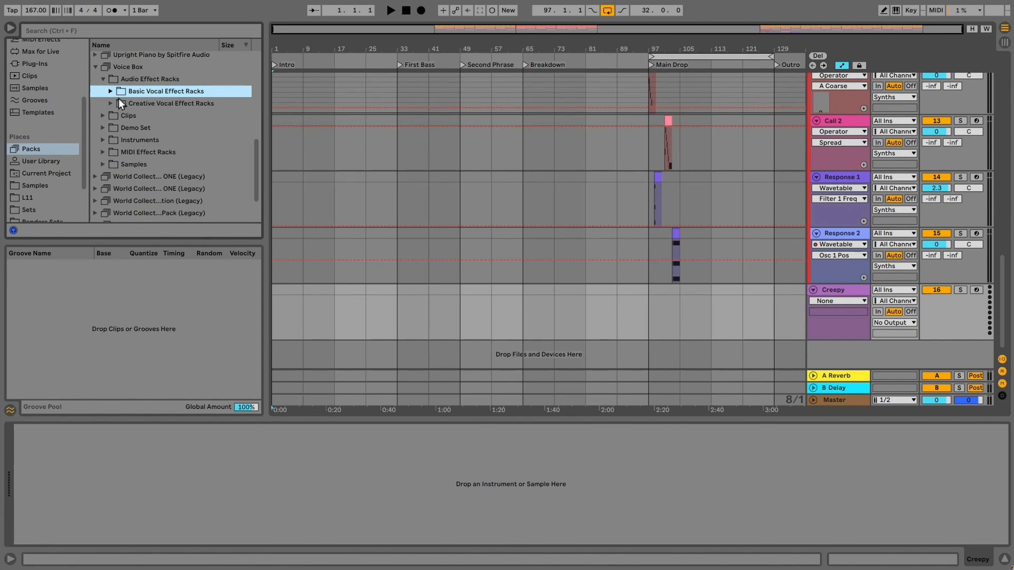
# Open the Complex Voices folder within Voice Box's Chromatic Voices instruments
pyautogui.click(100, 140)
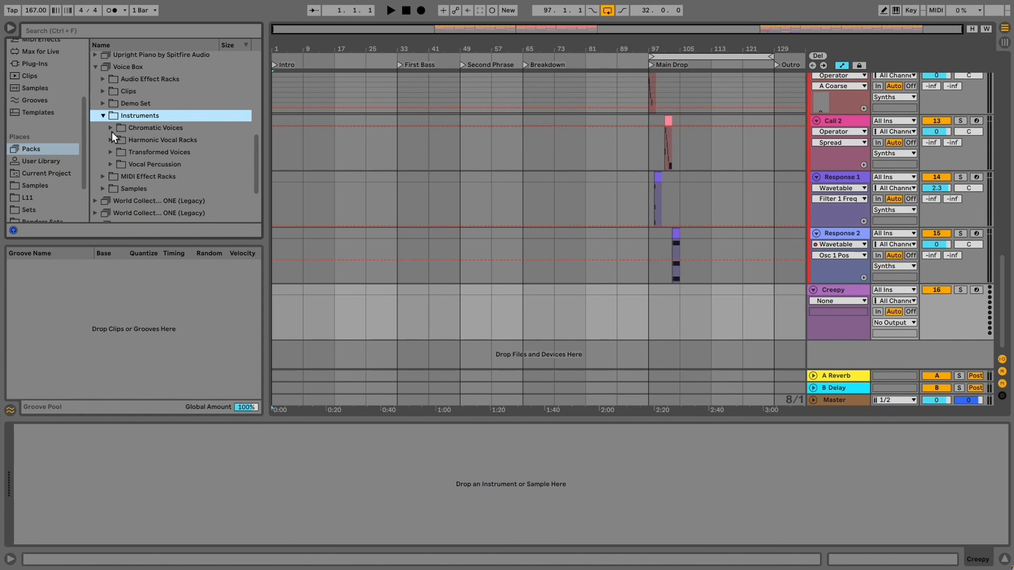
pyautogui.click(112, 128)
pyautogui.click(118, 140)
pyautogui.click(118, 141)
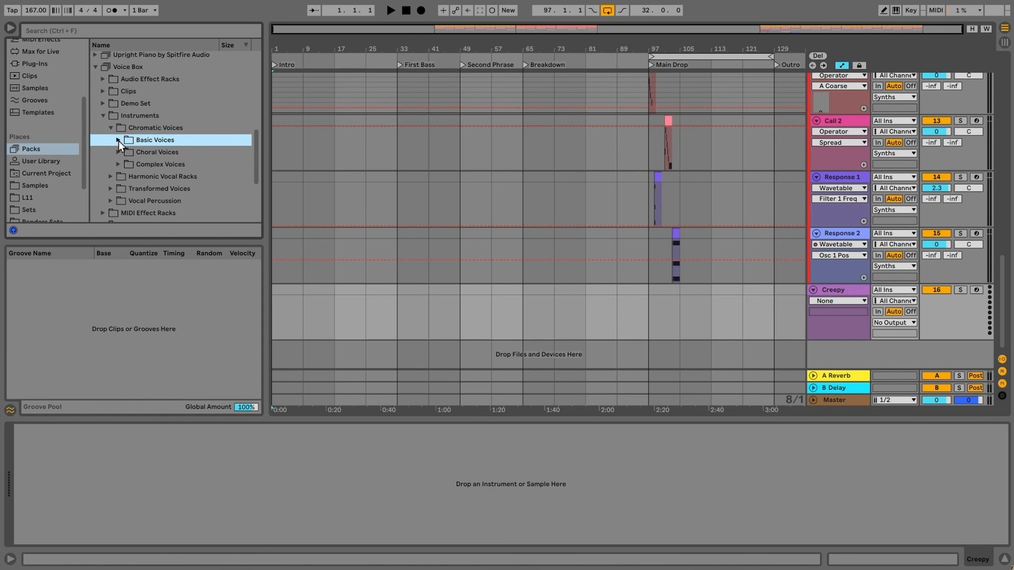
pyautogui.click(118, 165)
# Preview the Complex Voices presets and load the Chromati...aike.adg rack onto the Creepy track
pyautogui.click(151, 178)
pyautogui.scroll(-2, 216, 184)
pyautogui.press('Down')
pyautogui.scroll(-1, 203, 187)
pyautogui.scroll(-1, 204, 187)
pyautogui.press('Down')
pyautogui.press('Down')
pyautogui.scroll(-2, 200, 182)
pyautogui.press('Down')
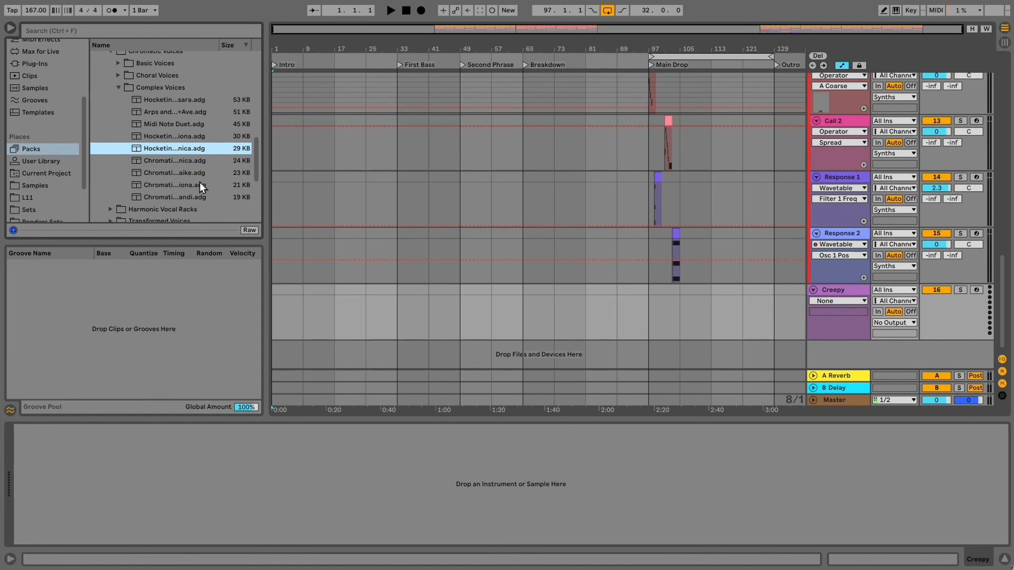
pyautogui.press('Down')
pyautogui.press('Down')
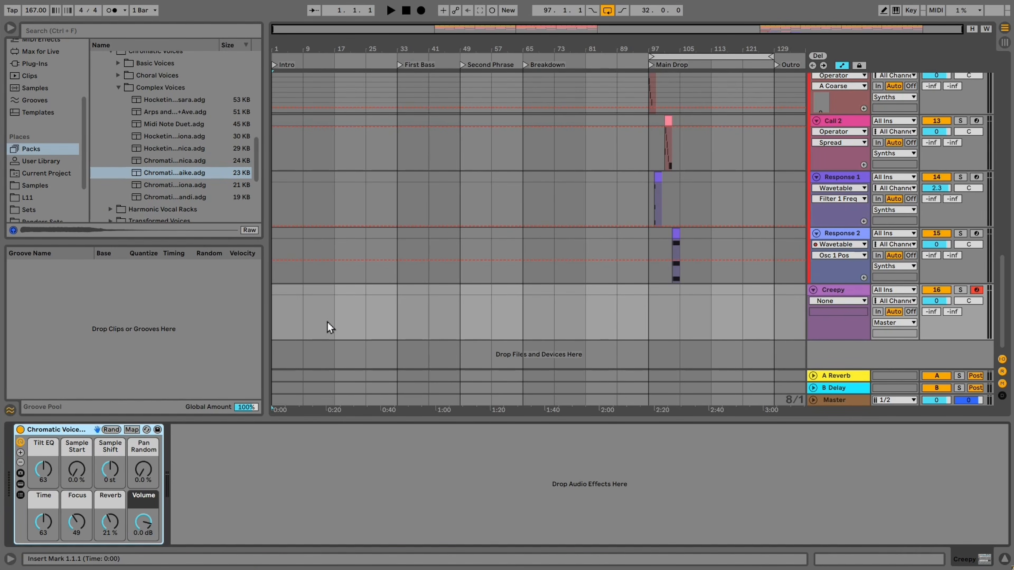
# Create a 16-bar MIDI clip at the start of the Creepy track and fill its length with one legato E2 note
pyautogui.moveTo(324, 323); pyautogui.dragTo(278, 329)
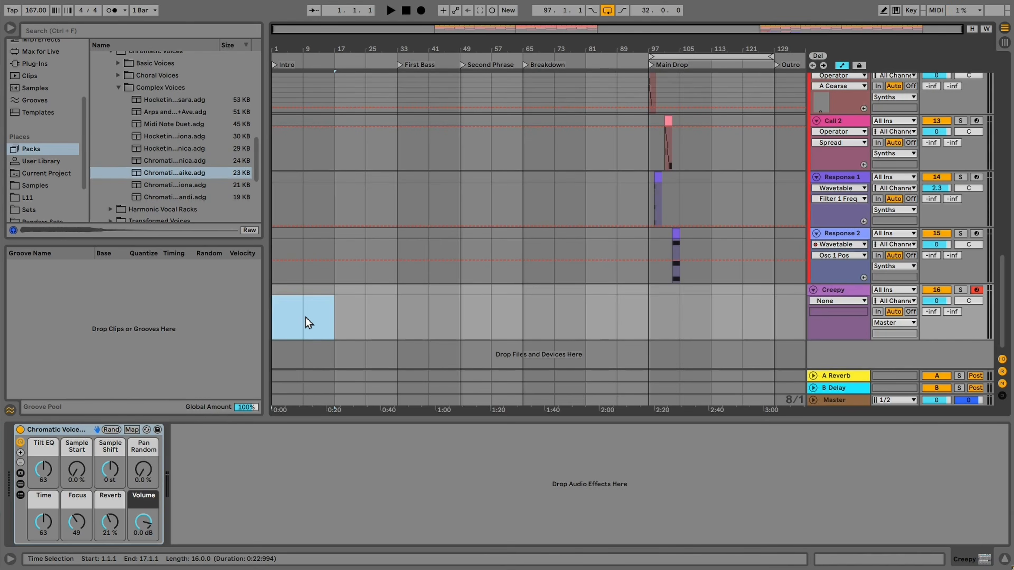
pyautogui.hotkey('ctrl', 'shift', 'm')
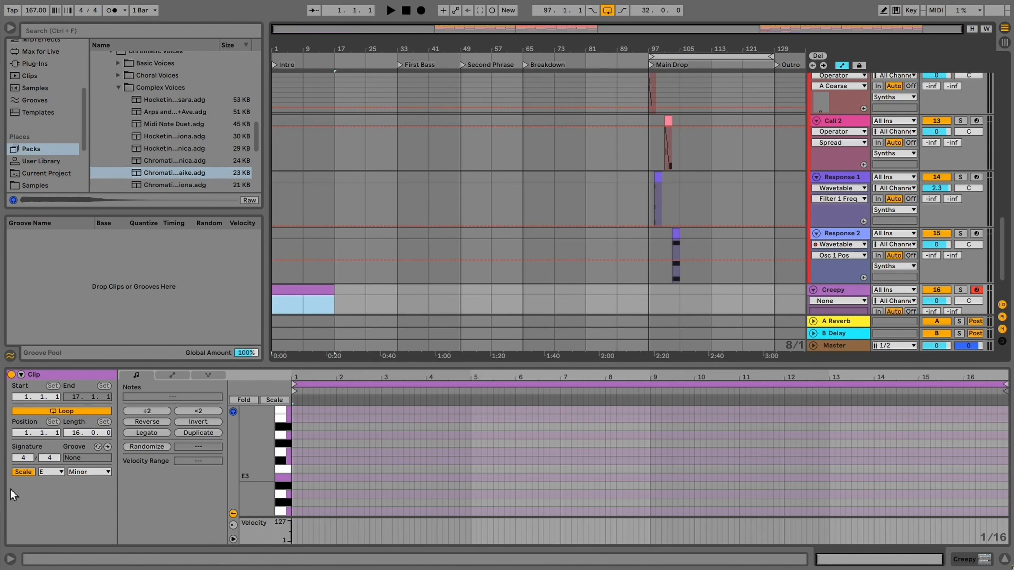
pyautogui.scroll(-3, 298, 467)
pyautogui.scroll(-10, 334, 468)
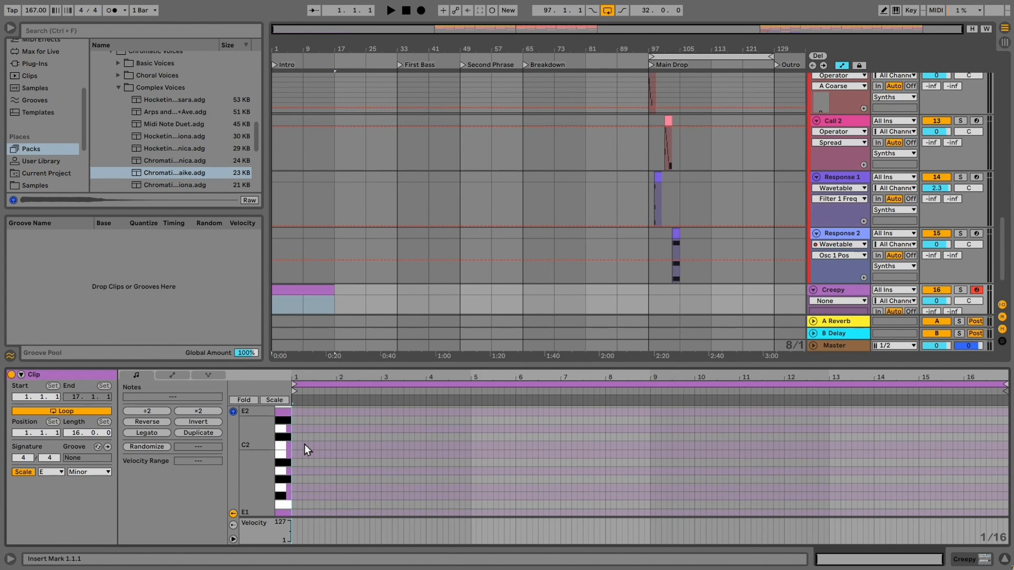
pyautogui.doubleClick(295, 415)
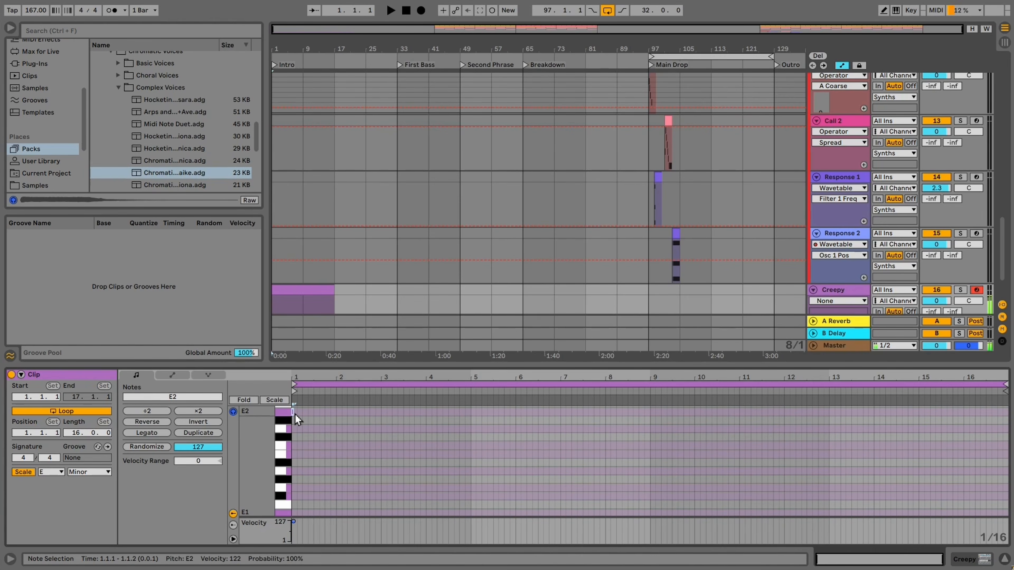
pyautogui.hotkey('ctrl', '2')
pyautogui.hotkey('ctrl', '2')
pyautogui.hotkey('ctrl', '2')
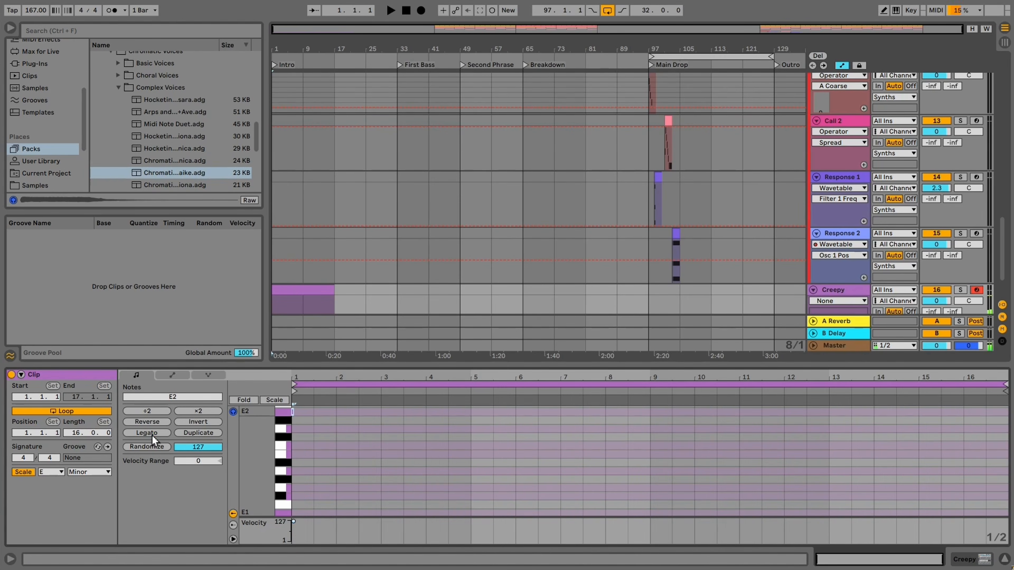
pyautogui.click(152, 436)
# Transpose the long note down two octaves to E0 and audition the clip
pyautogui.moveTo(345, 472); pyautogui.dragTo(329, 377)
pyautogui.hotkey('shift', 'Down')
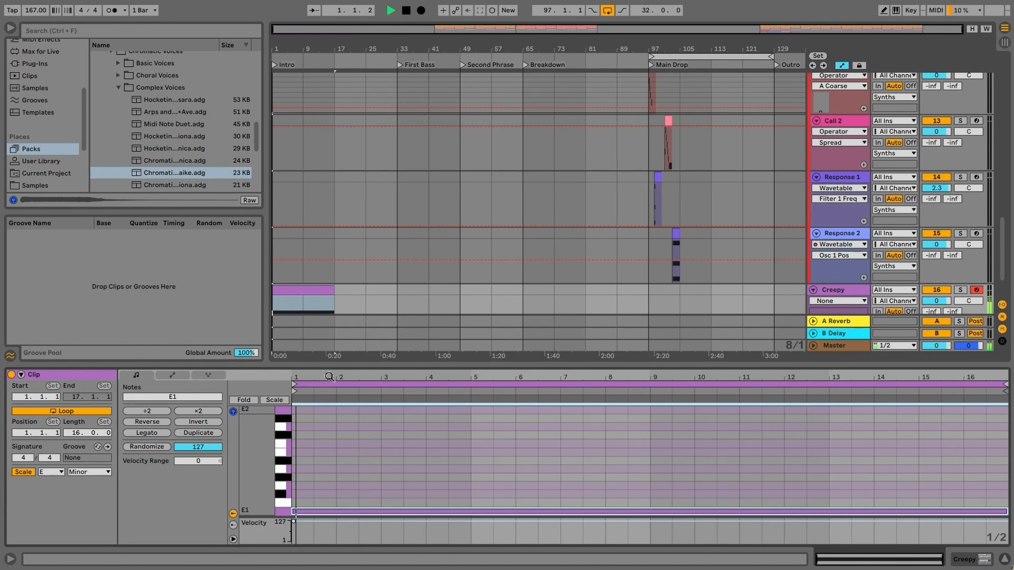
pyautogui.hotkey('shift', 'Down')
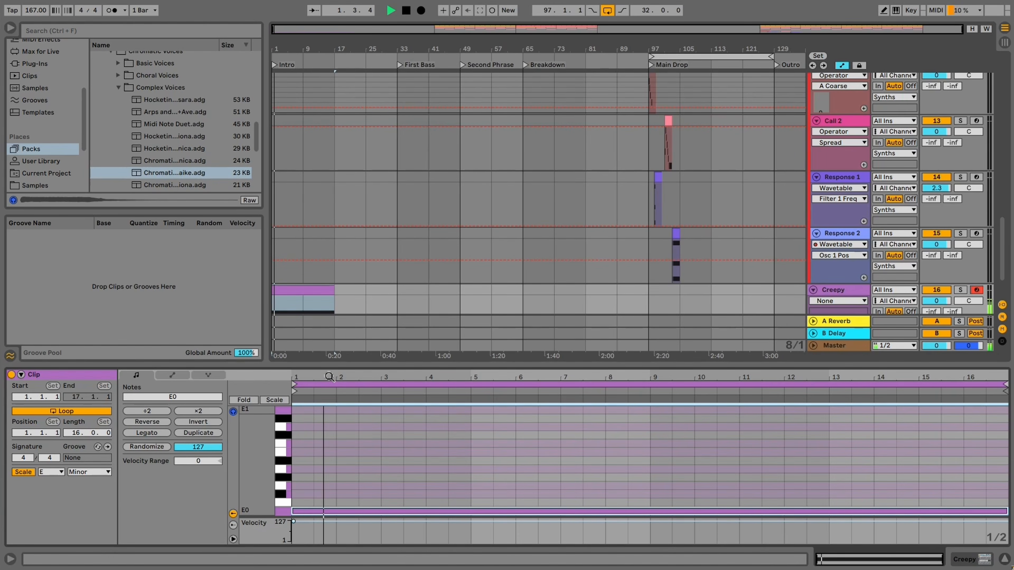
pyautogui.press('space')
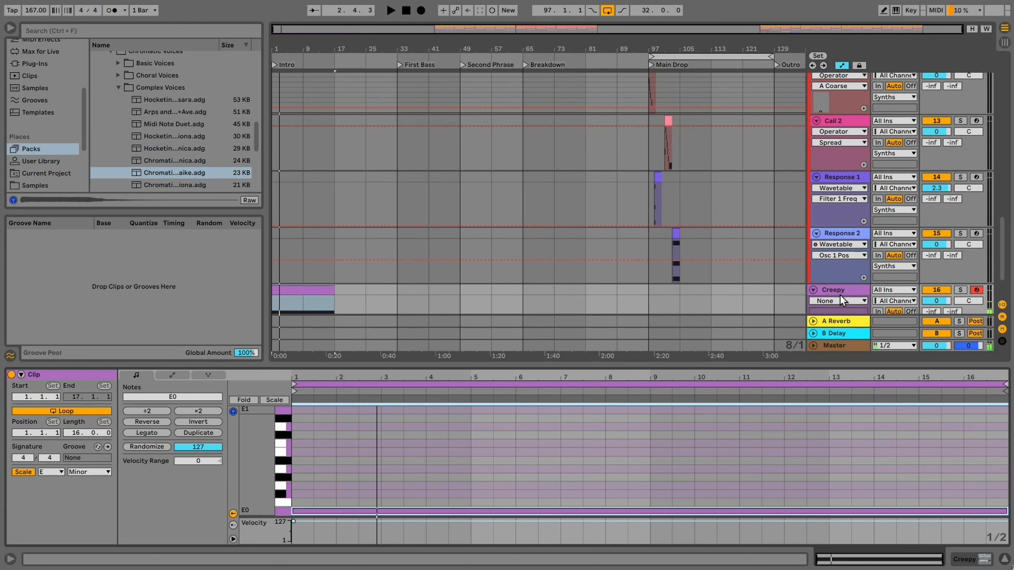
# Replace the Creepy track's instrument with the Chromati...nica.adg preset from Complex Voices and audition it
pyautogui.doubleClick(175, 161)
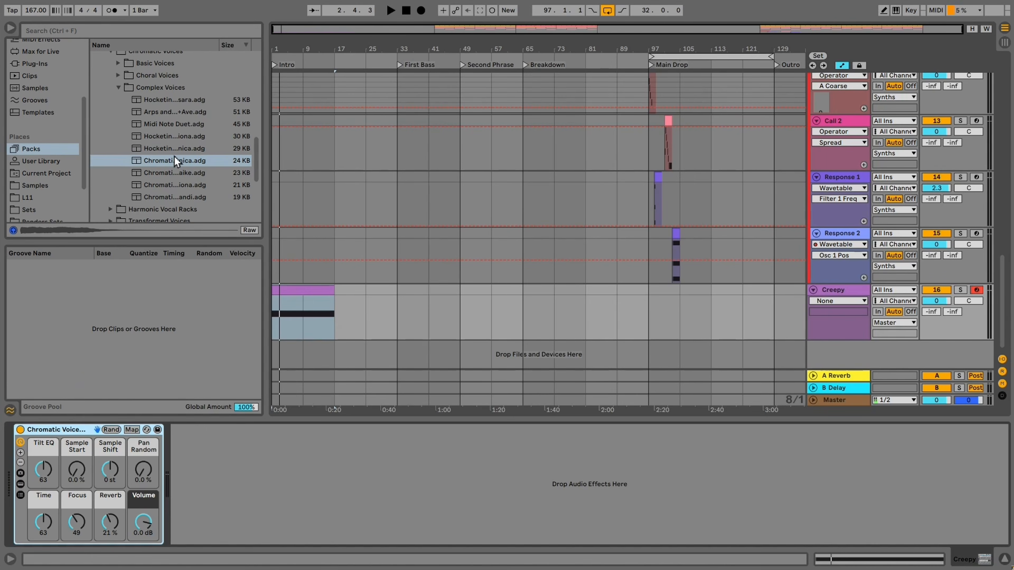
pyautogui.moveTo(174, 159); pyautogui.dragTo(76, 427)
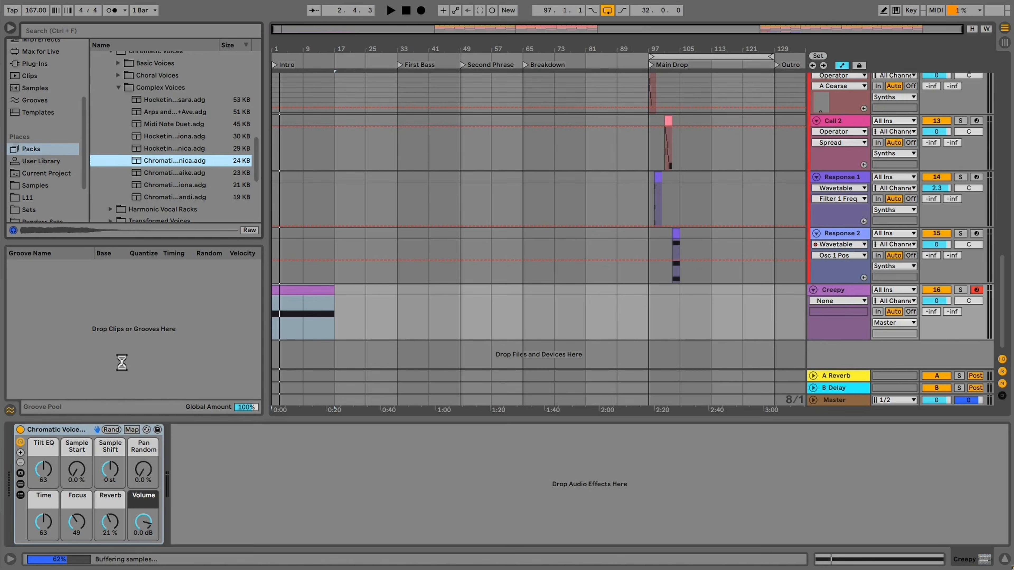
pyautogui.press('space')
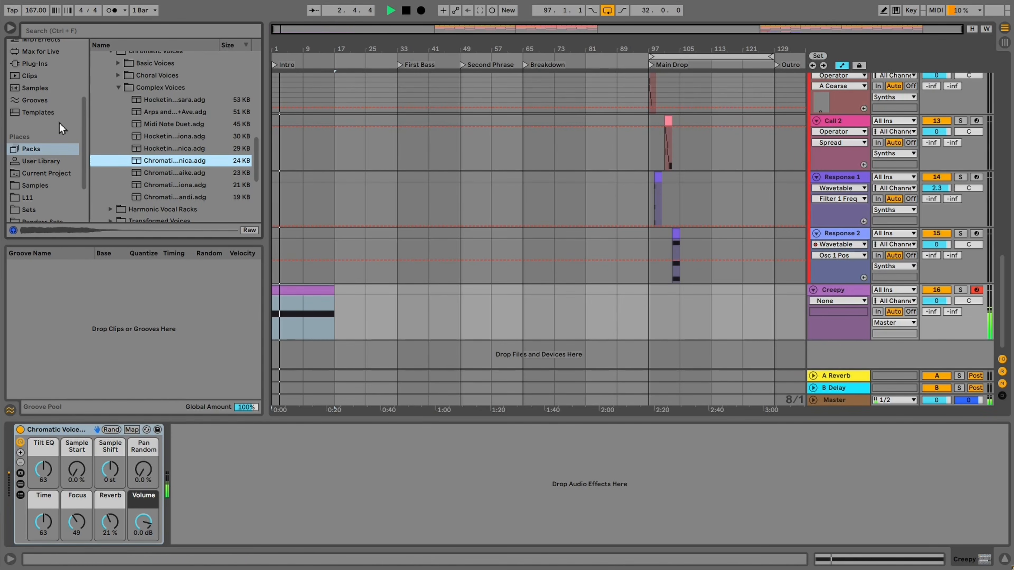
pyautogui.press('space')
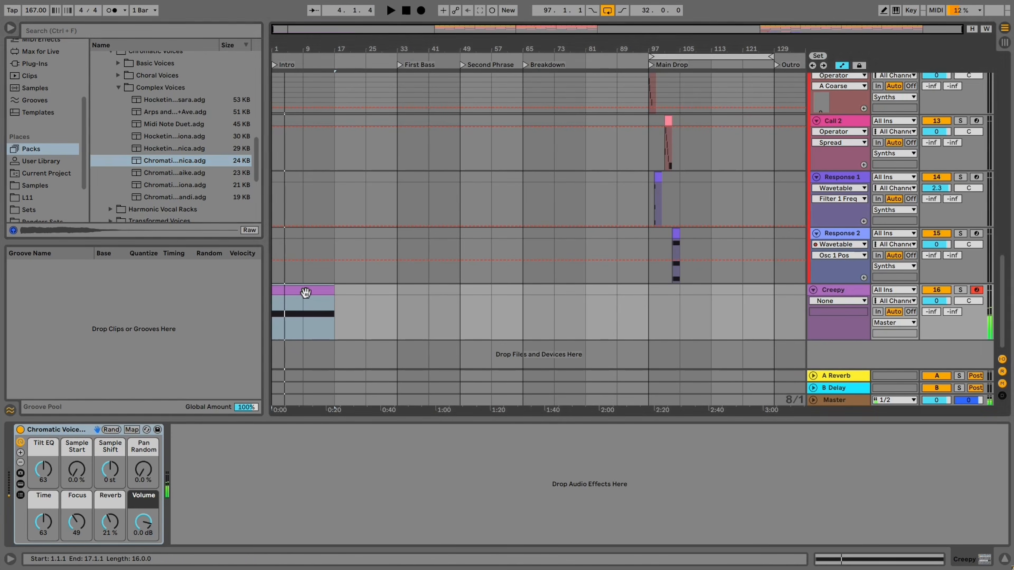
# Add an E1 note spanning all 16 bars of the Creepy clip and audition it
pyautogui.doubleClick(306, 293)
pyautogui.scroll(3, 308, 476)
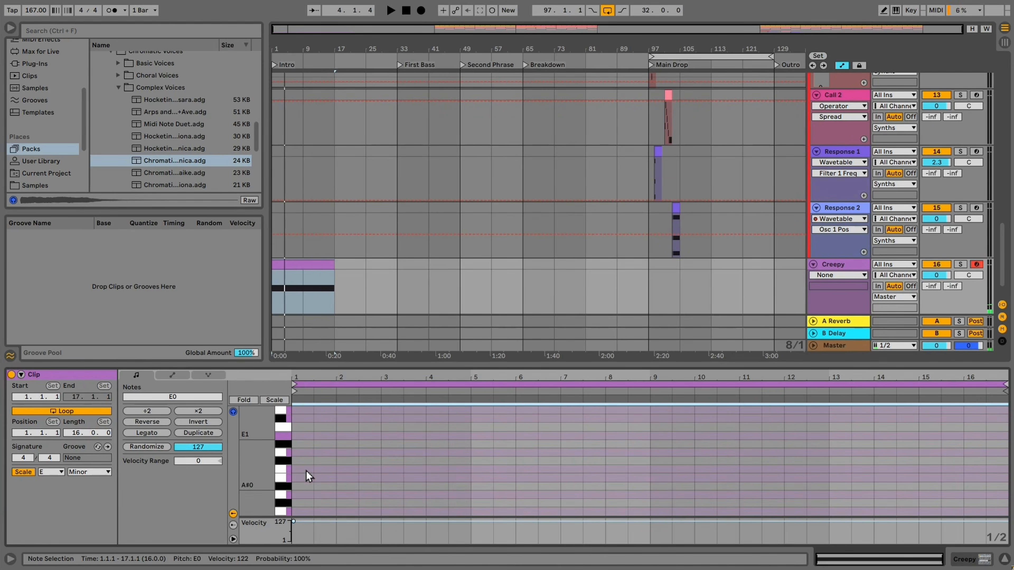
pyautogui.doubleClick(309, 435)
pyautogui.press('space')
pyautogui.moveTo(314, 435); pyautogui.dragTo(1007, 433)
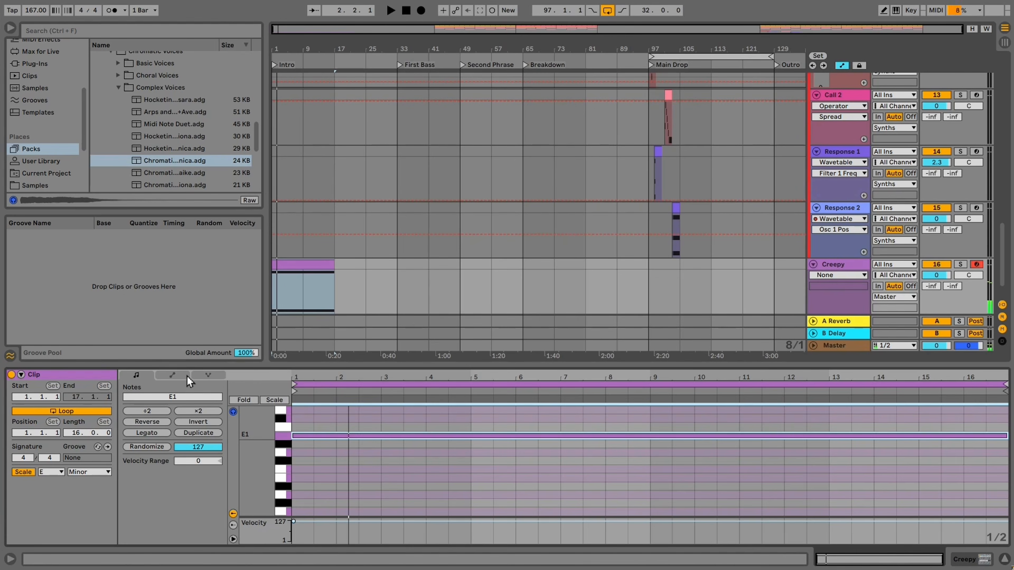
# Show the E1 note's expression lanes, draw a pitch glide falling from +4 st at its start, and play it
pyautogui.click(206, 377)
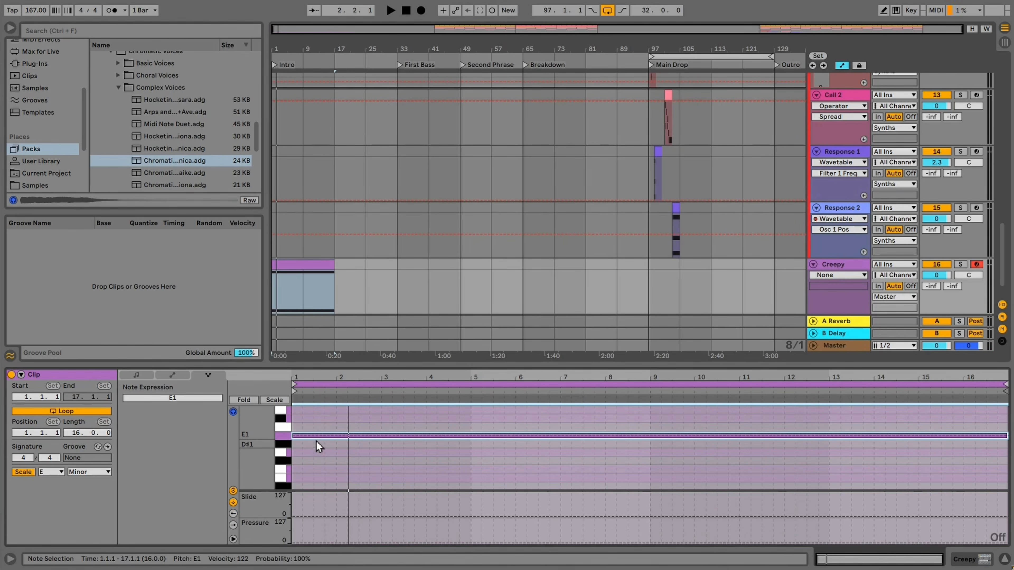
pyautogui.click(324, 436)
pyautogui.moveTo(293, 437)
pyautogui.mouseDown()
pyautogui.moveTo(293, 412)
pyautogui.moveTo(292, 428)
pyautogui.mouseUp()
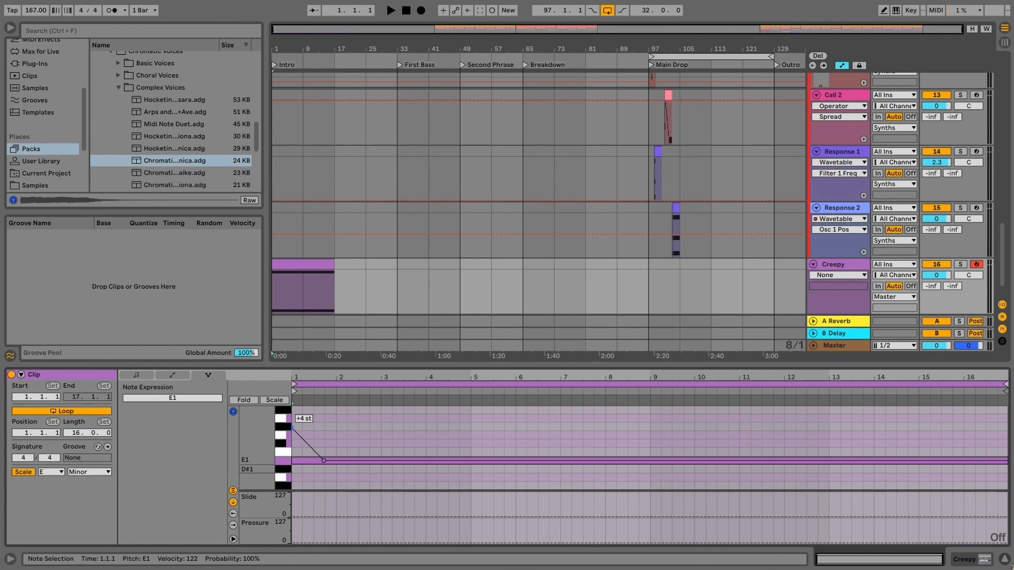
pyautogui.press('space')
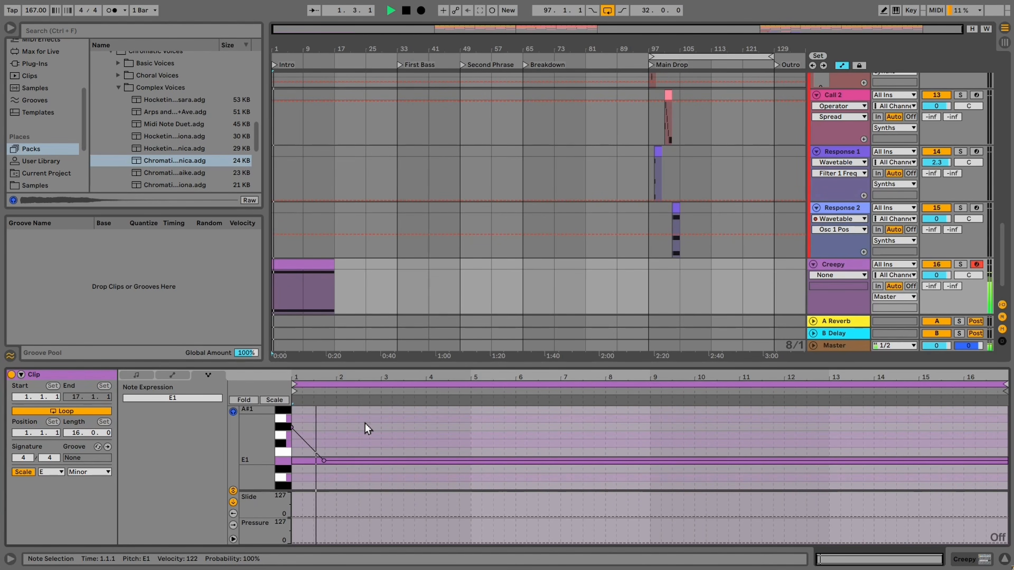
# Try a rising pitch point of about +3.35 st on the E1 note
pyautogui.moveTo(379, 461); pyautogui.dragTo(421, 433)
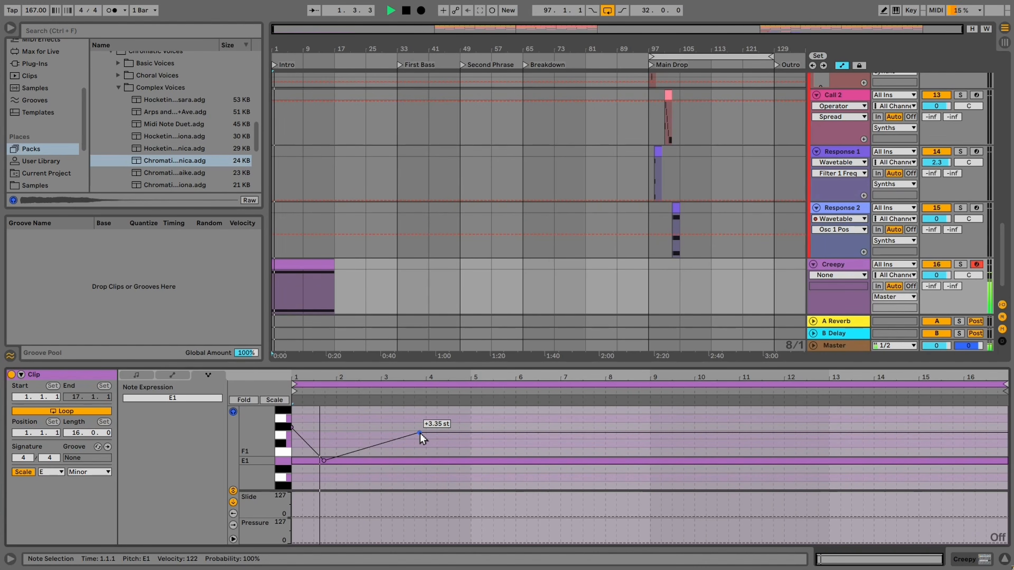
pyautogui.click(420, 434)
pyautogui.press('space')
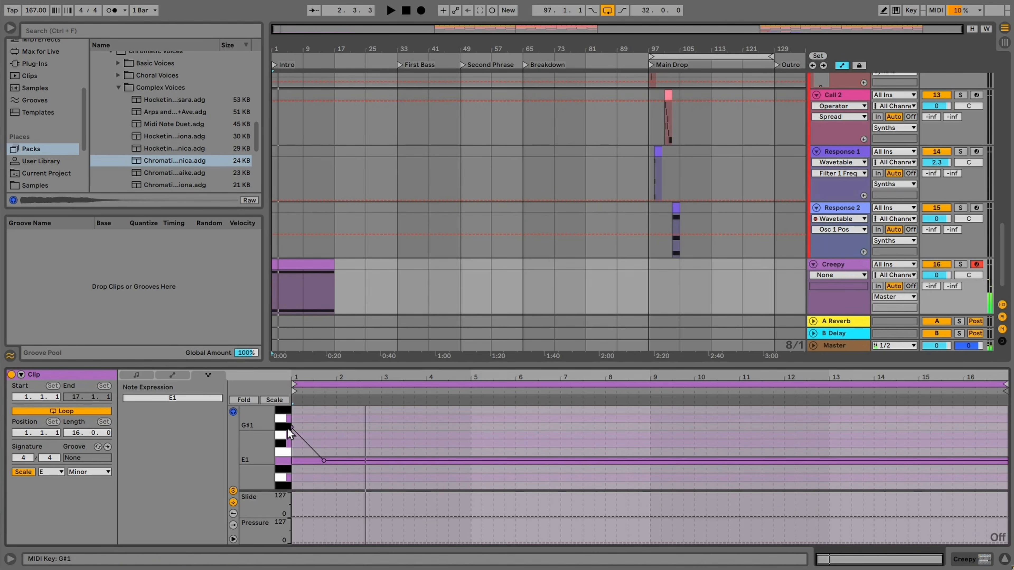
# Clear the pitch glide's points from the E1 note while replaying the opening beat, and enable Draw Mode
pyautogui.click(293, 427)
pyautogui.press('space')
pyautogui.press('space')
pyautogui.press('space')
pyautogui.press('space')
pyautogui.moveTo(303, 376); pyautogui.dragTo(303, 407)
pyautogui.press('space')
pyautogui.press('space')
pyautogui.press('space')
pyautogui.press('space')
pyautogui.press('space')
pyautogui.press('space')
pyautogui.press('space')
pyautogui.press('space')
pyautogui.moveTo(305, 376); pyautogui.dragTo(306, 403)
pyautogui.press('space')
pyautogui.press('space')
pyautogui.press('space')
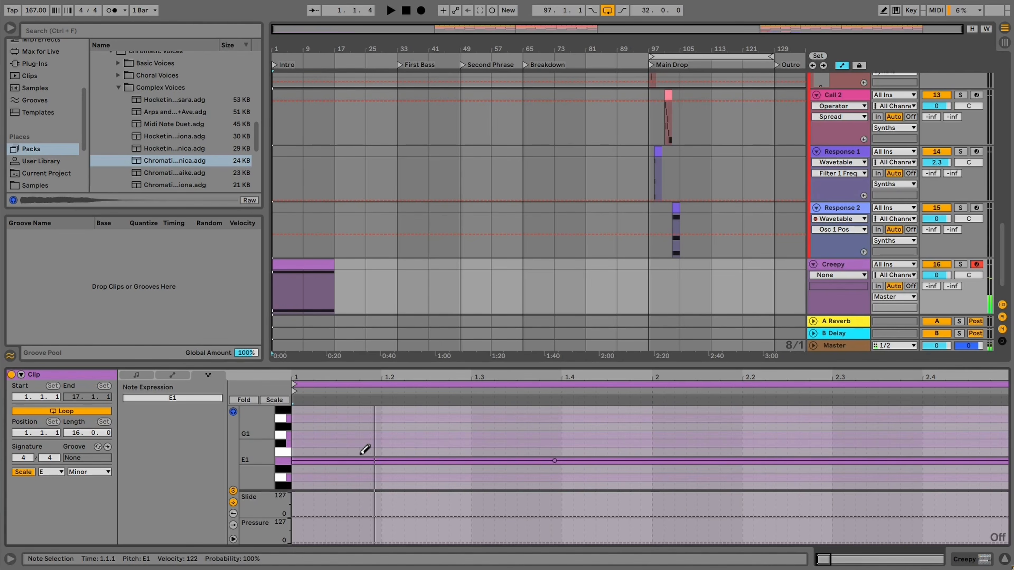
pyautogui.press('space')
pyautogui.press('space')
pyautogui.press('space')
pyautogui.press('space')
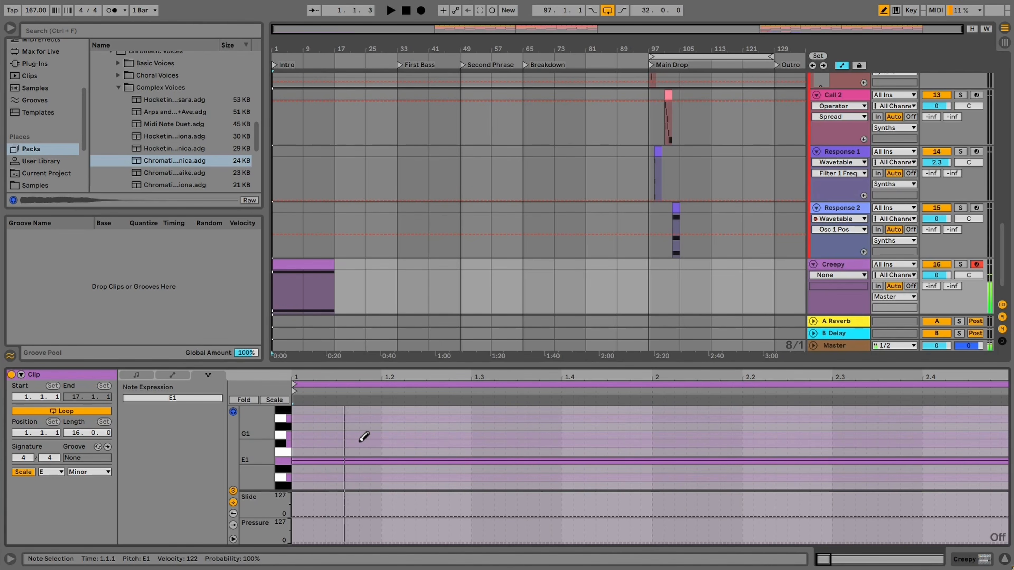
# Try a short freehand pitch rise of about +2.85 st on the E1 note before beat 1.2
pyautogui.moveTo(362, 435); pyautogui.dragTo(388, 435)
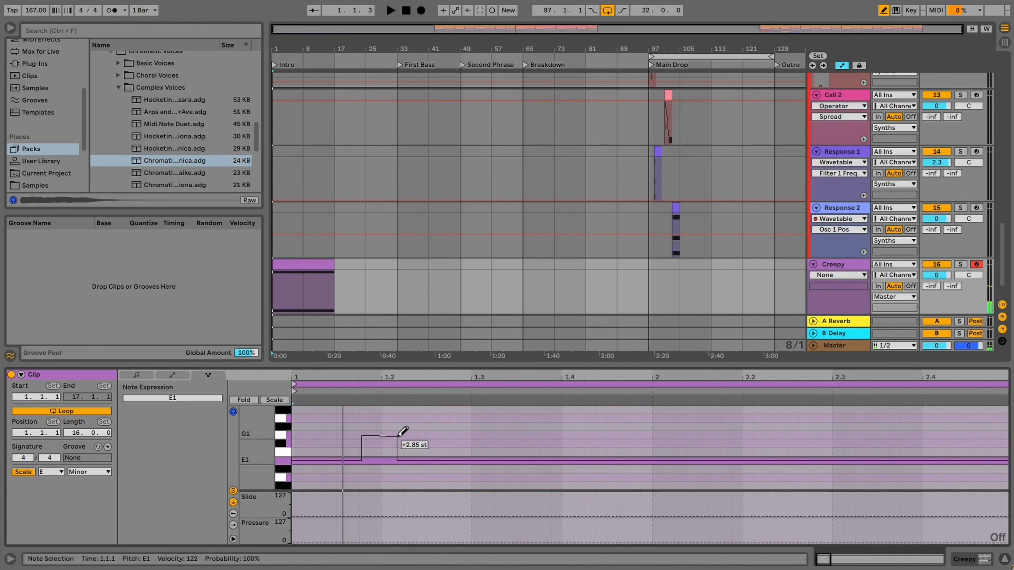
pyautogui.press('space')
pyautogui.moveTo(360, 430); pyautogui.dragTo(415, 435)
pyautogui.press('space')
# Draw a stepped pitch bend on the E1 note that jumps to G1 and descends back to E1 by beat 1.4
pyautogui.click(355, 436)
pyautogui.press('space')
pyautogui.press('space')
pyautogui.click(421, 436)
pyautogui.press('space')
pyautogui.press('space')
pyautogui.press('space')
pyautogui.click(441, 443)
pyautogui.moveTo(442, 442); pyautogui.dragTo(560, 451)
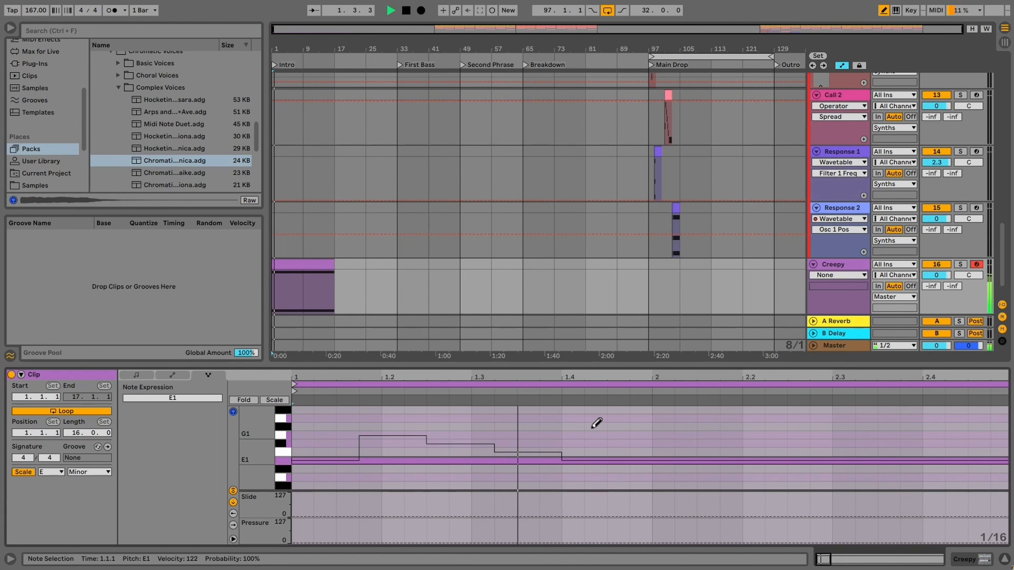
# Leave Draw Mode and add a pitch dip to -5 st just after beat 1.4, returning to E1 at bar 2
pyautogui.press('space')
pyautogui.press('b')
pyautogui.click(651, 461)
pyautogui.moveTo(561, 461)
pyautogui.mouseDown()
pyautogui.moveTo(562, 473)
pyautogui.moveTo(562, 408)
pyautogui.moveTo(574, 475)
pyautogui.mouseUp()
pyautogui.hotkey('ctrl', 'z')
pyautogui.scroll(-5, 598, 452)
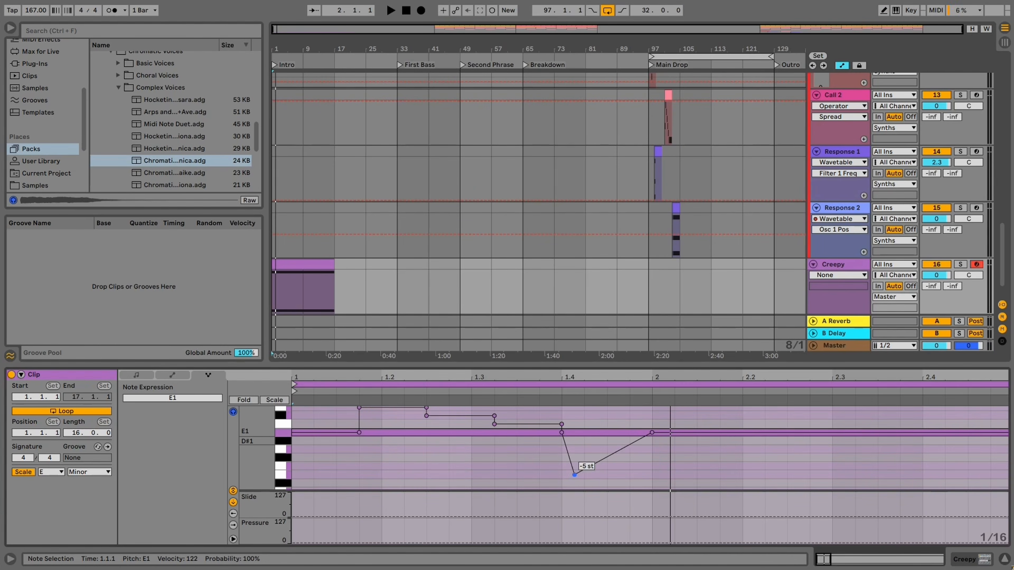
# Duplicate the E1 note's pitch bend from bars 1–8 into bars 9–16 and play the clip back
pyautogui.press('space')
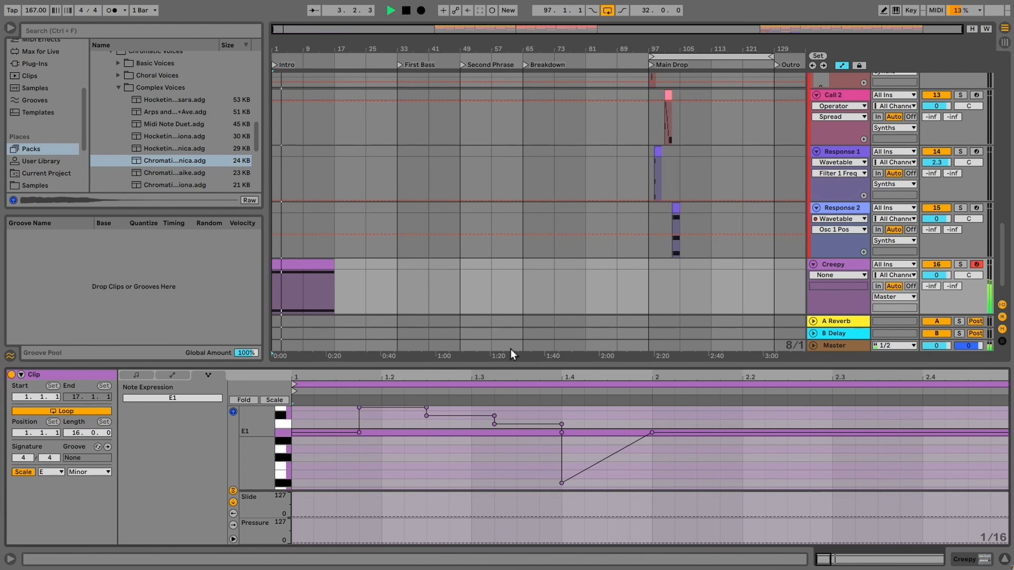
pyautogui.moveTo(823, 558); pyautogui.dragTo(823, 515)
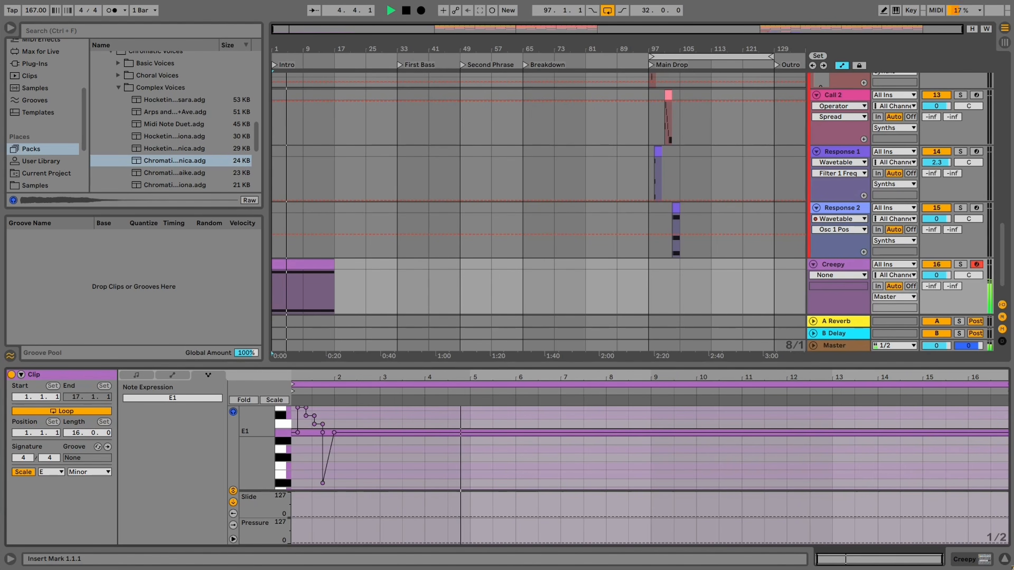
pyautogui.press('space')
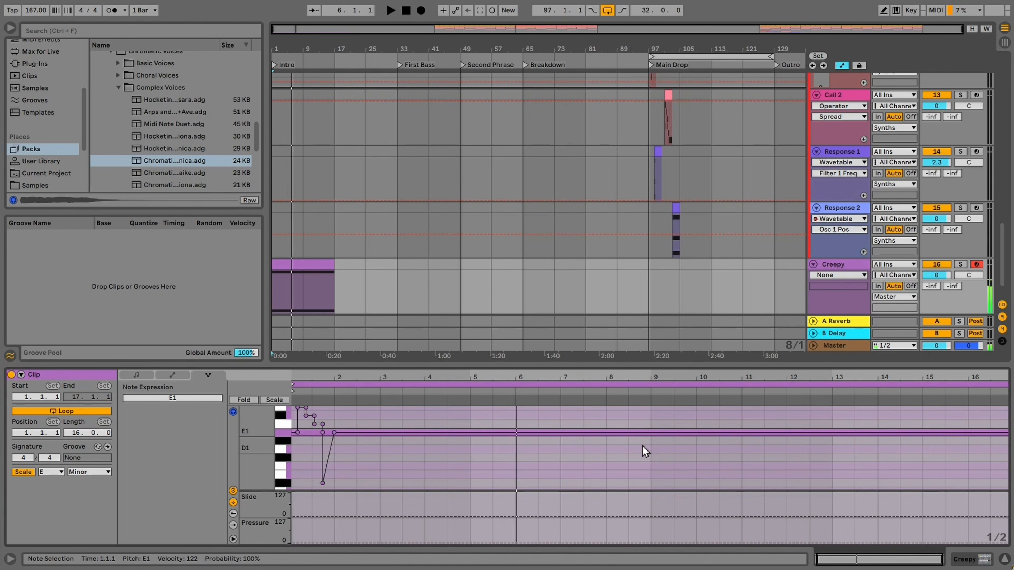
pyautogui.moveTo(647, 449); pyautogui.dragTo(284, 455)
pyautogui.hotkey('ctrl', 'd')
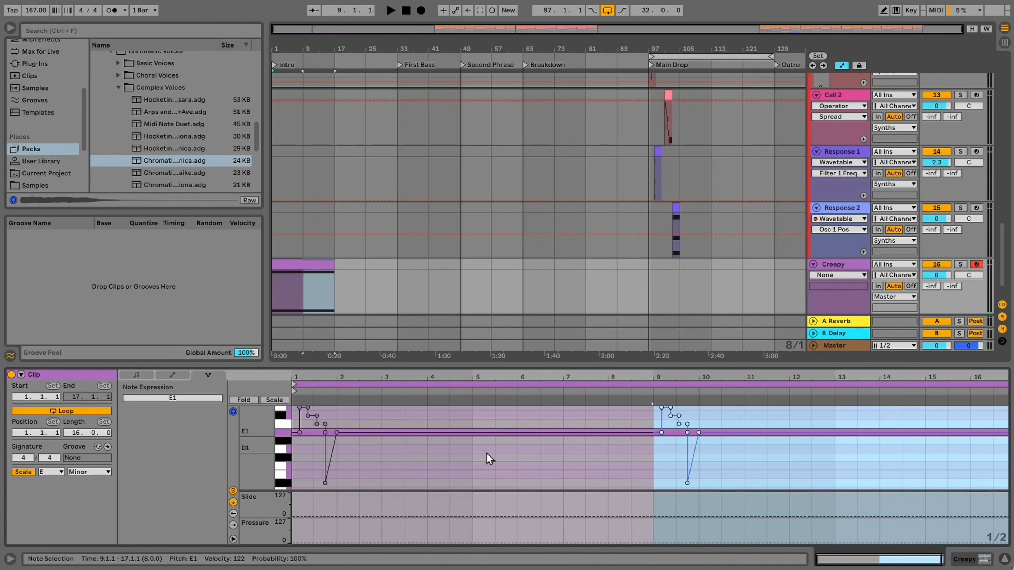
pyautogui.press('space')
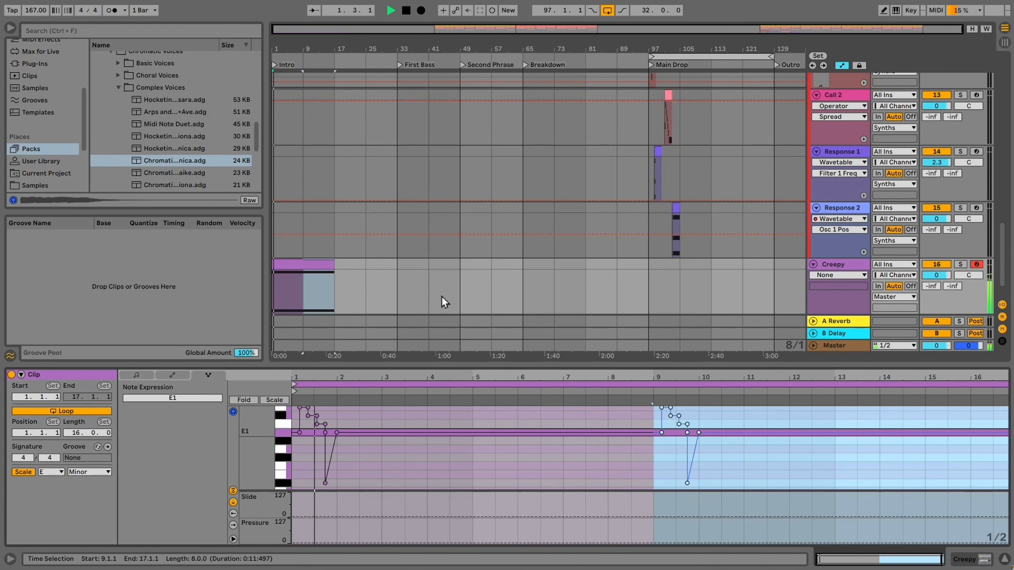
# Stop playback and add a Filter Delay from the audio effects to the Creepy track
pyautogui.click(838, 266)
pyautogui.press('space')
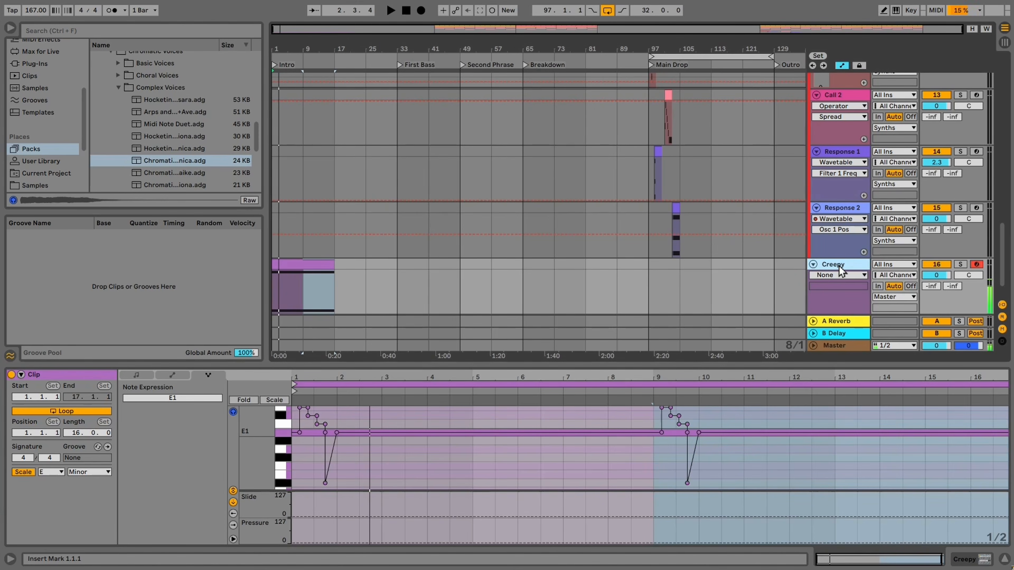
pyautogui.scroll(4, 64, 118)
pyautogui.click(53, 104)
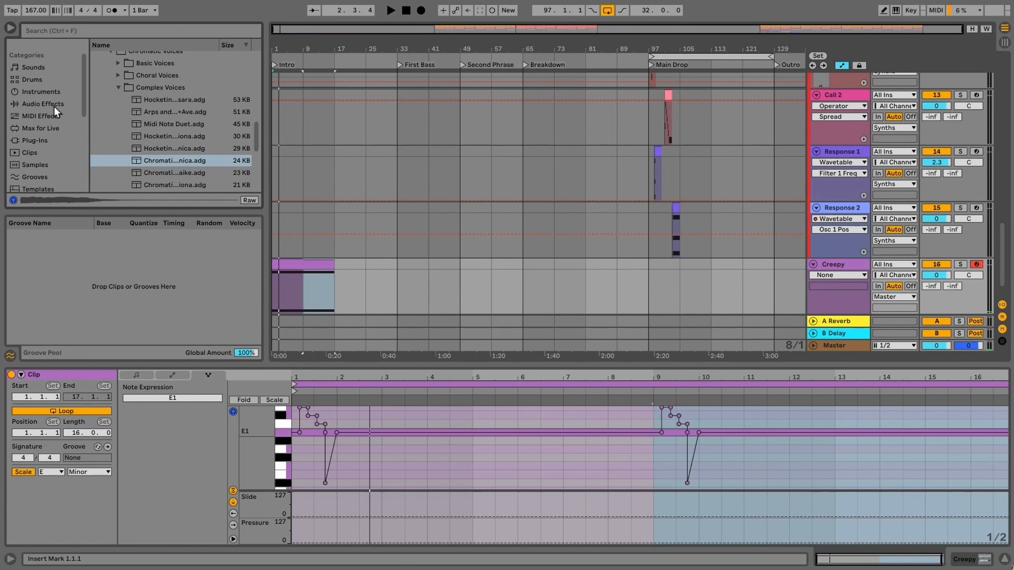
pyautogui.scroll(-4, 156, 156)
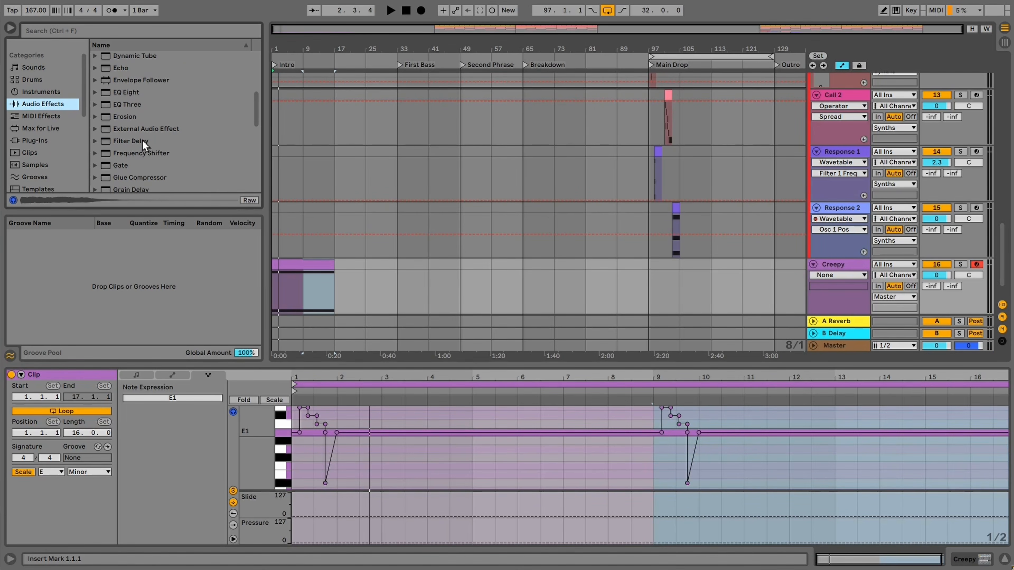
pyautogui.click(143, 141)
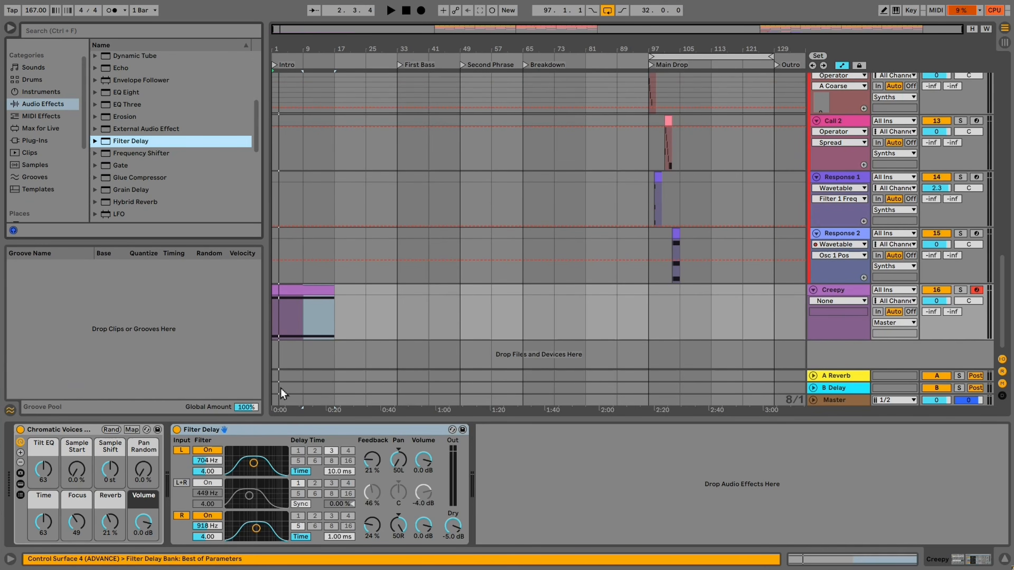
# Set the Filter Delay's left filter to 981 Hz and right to 534 Hz, both with bandwidth 9.00, reduce Dry to -inf dB, and listen
pyautogui.moveTo(253, 463)
pyautogui.mouseDown()
pyautogui.moveTo(268, 451)
pyautogui.moveTo(247, 450)
pyautogui.mouseUp()
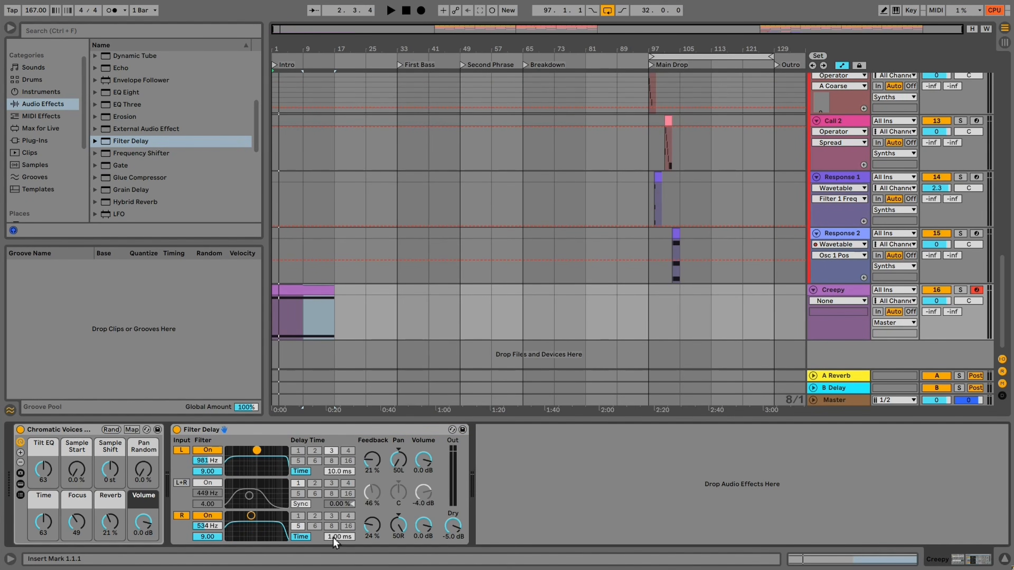
pyautogui.click(303, 538)
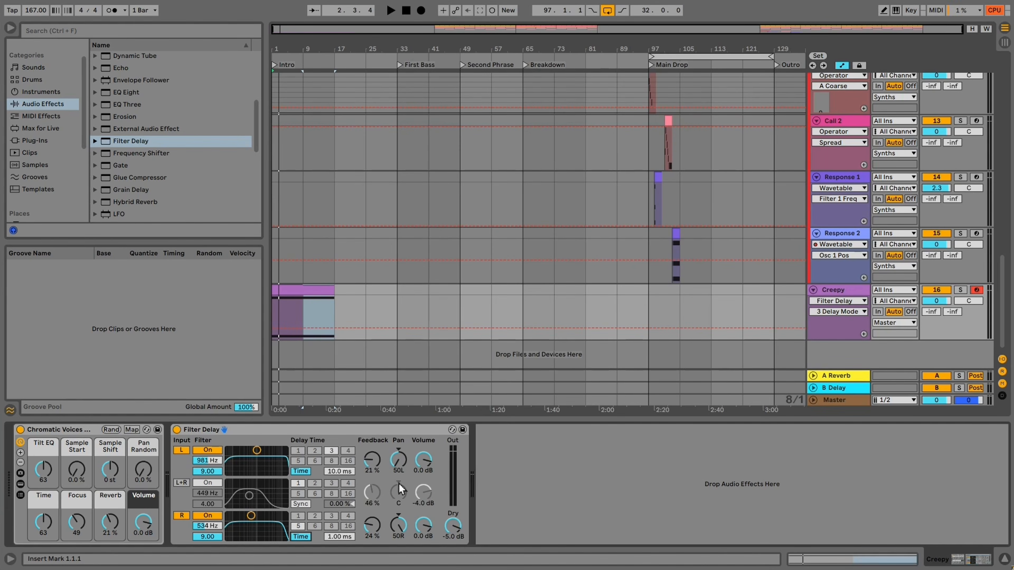
pyautogui.moveTo(456, 529); pyautogui.dragTo(447, 533)
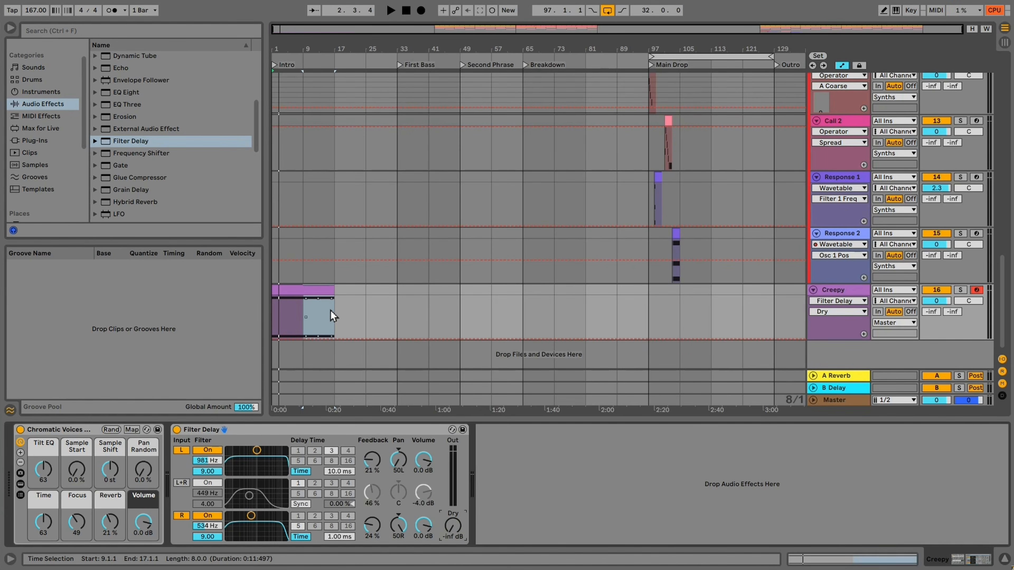
pyautogui.press('space')
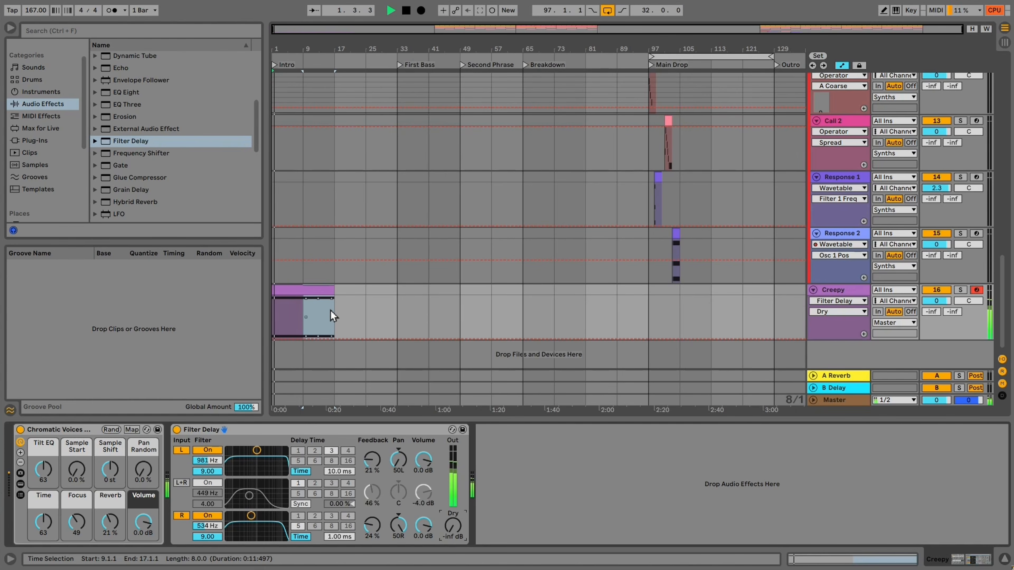
# Add a Hybrid Reverb after the Filter Delay, set its Blend to 100/0 and reduce Dry/Wet to 44% while listening
pyautogui.doubleClick(144, 202)
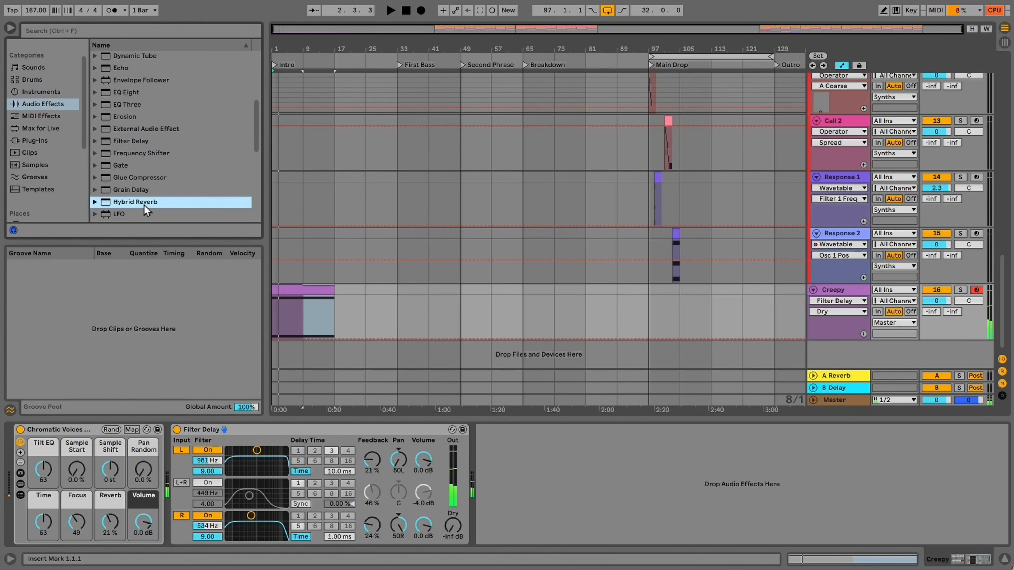
pyautogui.moveTo(639, 530); pyautogui.dragTo(640, 565)
pyautogui.press('space')
pyautogui.moveTo(857, 528); pyautogui.dragTo(858, 533)
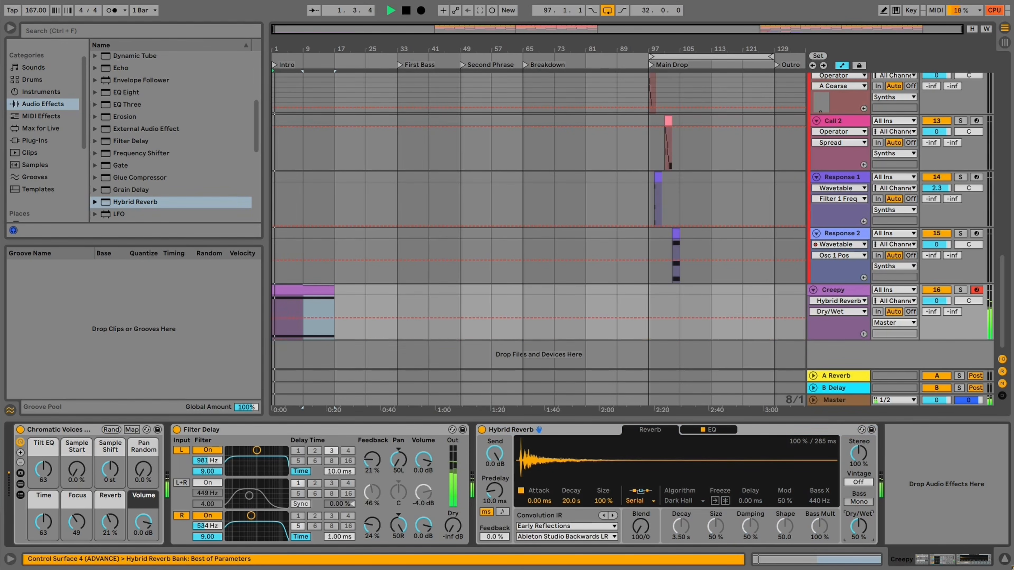
pyautogui.press('space')
# Choose the Berliner Hall LR impulse response from Halls and set the Hybrid Reverb's Dry/Wet to 45%
pyautogui.click(570, 525)
pyautogui.click(548, 469)
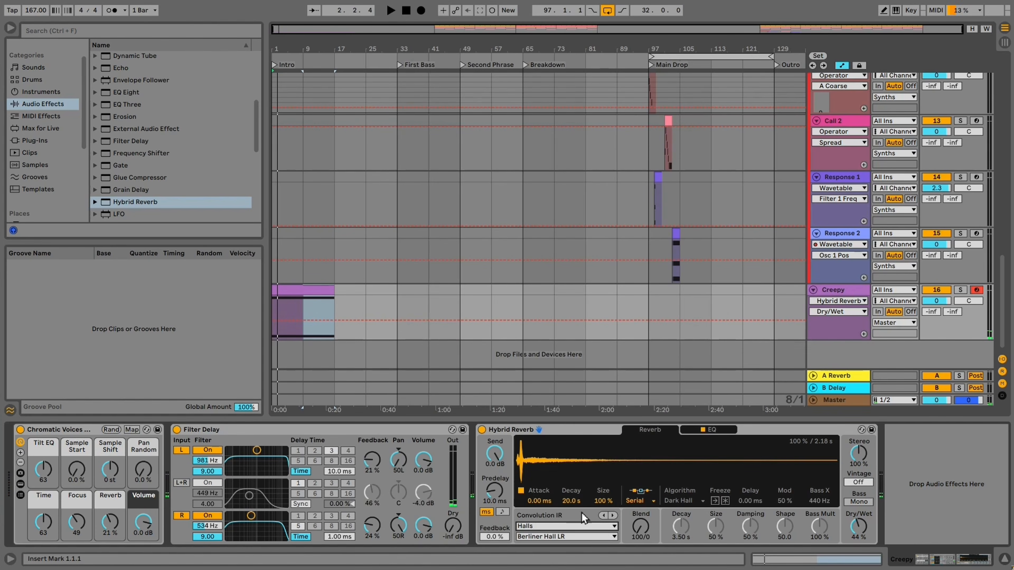
pyautogui.press('space')
pyautogui.moveTo(858, 528); pyautogui.dragTo(857, 526)
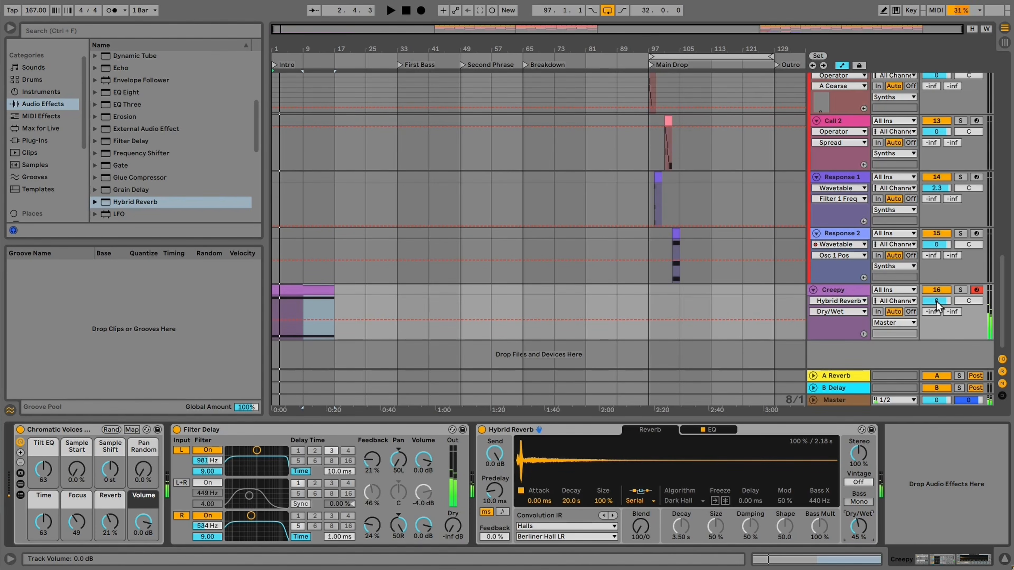
# Raise the Creepy track's volume to 5.0 dB and extend its clip to bar 33, where First Bass starts
pyautogui.moveTo(939, 301); pyautogui.dragTo(938, 287)
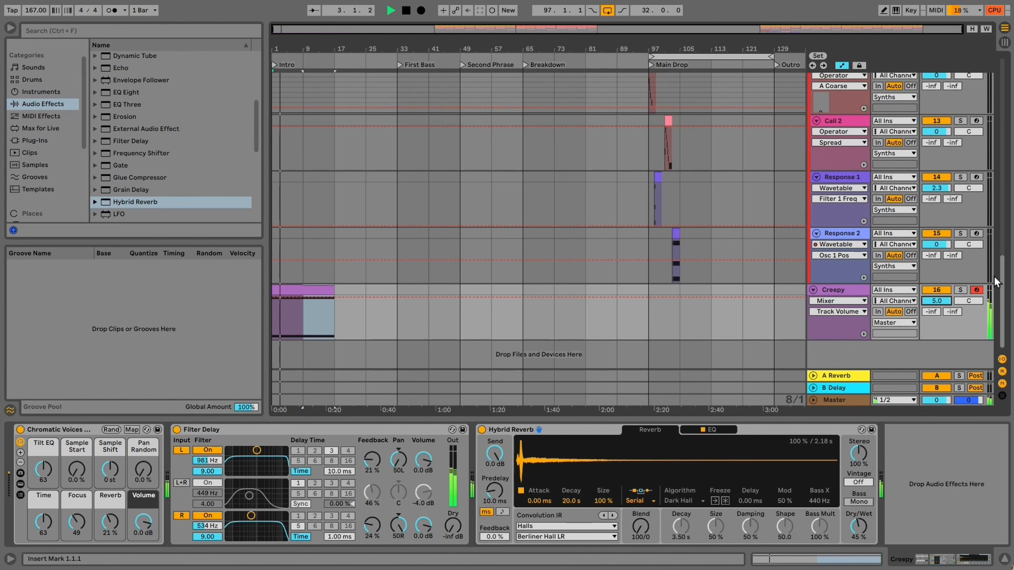
pyautogui.click(337, 296)
pyautogui.moveTo(330, 294); pyautogui.dragTo(397, 294)
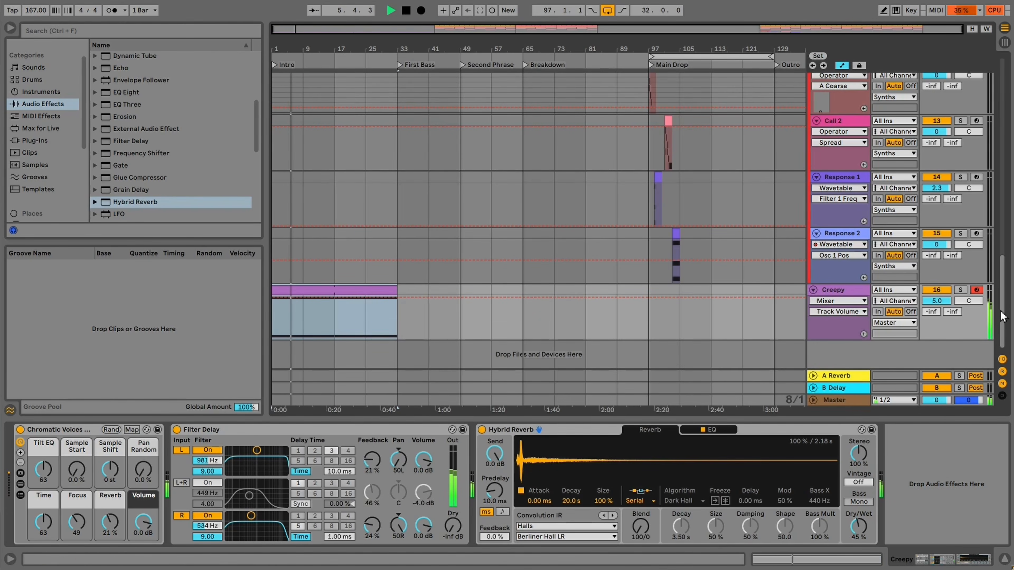
# Insert a new MIDI track below the Drum Rack track and load 32 Pad Kit Jazz onto it
pyautogui.scroll(15, 894, 112)
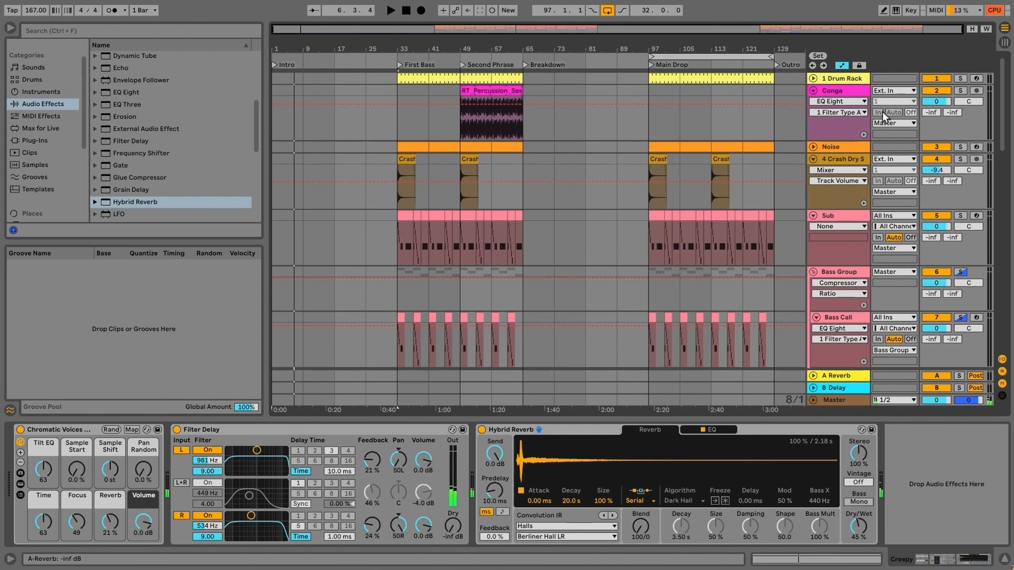
pyautogui.click(841, 79)
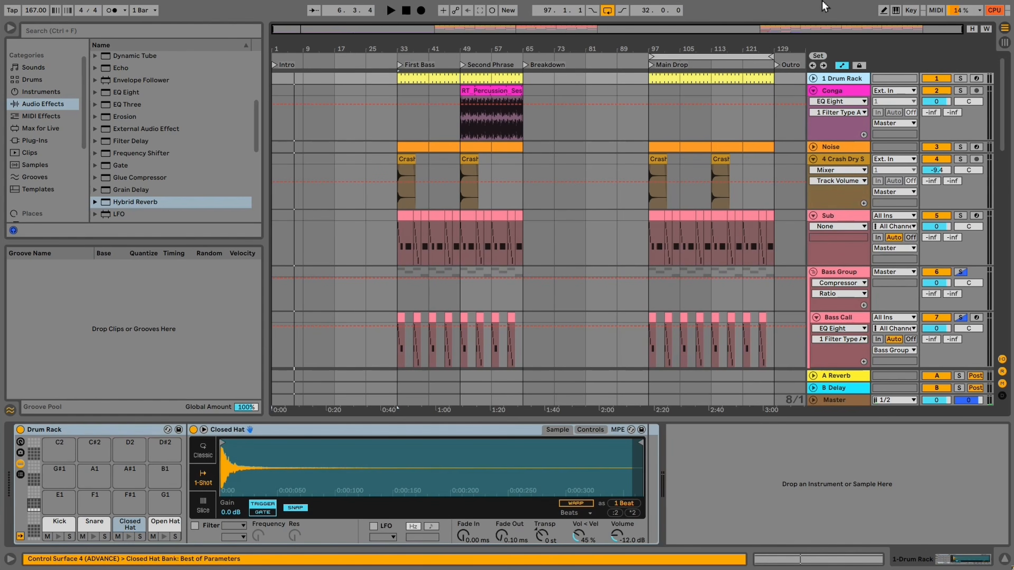
pyautogui.hotkey('ctrl', 'shift', 't')
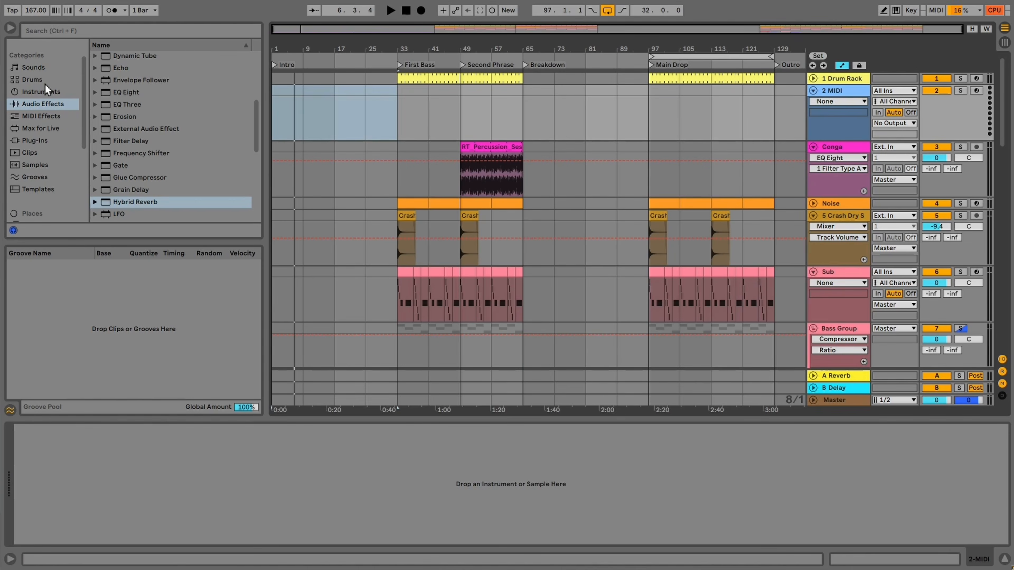
pyautogui.click(33, 80)
pyautogui.click(149, 83)
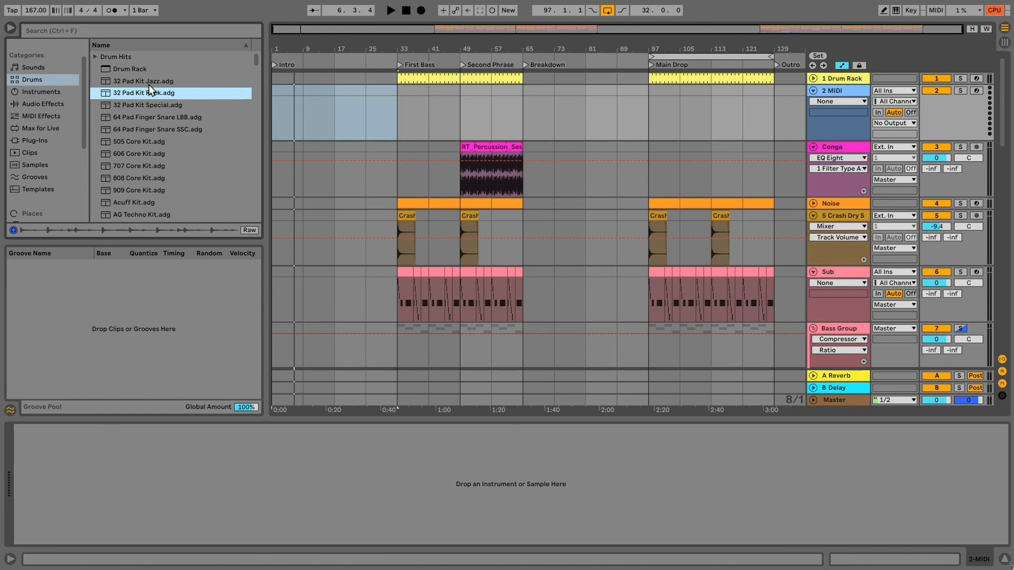
pyautogui.moveTo(127, 523); pyautogui.dragTo(114, 510)
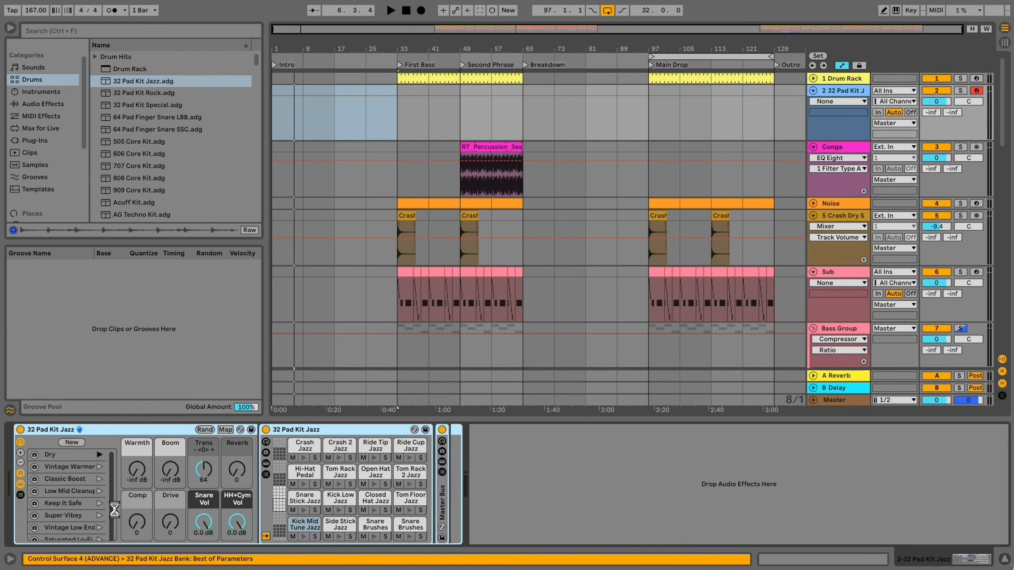
# Create an empty 16-bar MIDI clip on the jazz kit track, starting at bar 1
pyautogui.click(303, 122)
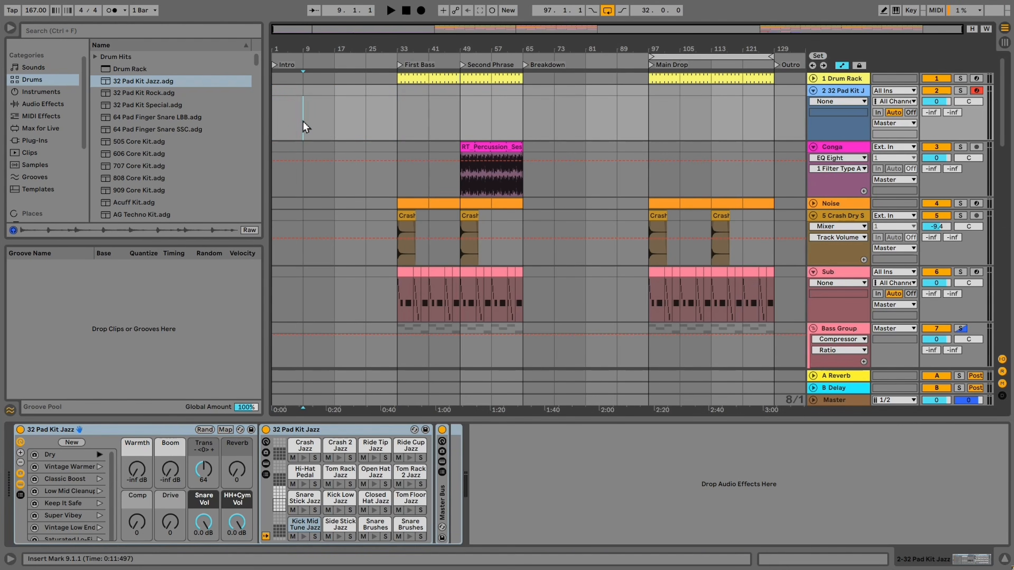
pyautogui.moveTo(332, 119); pyautogui.dragTo(272, 119)
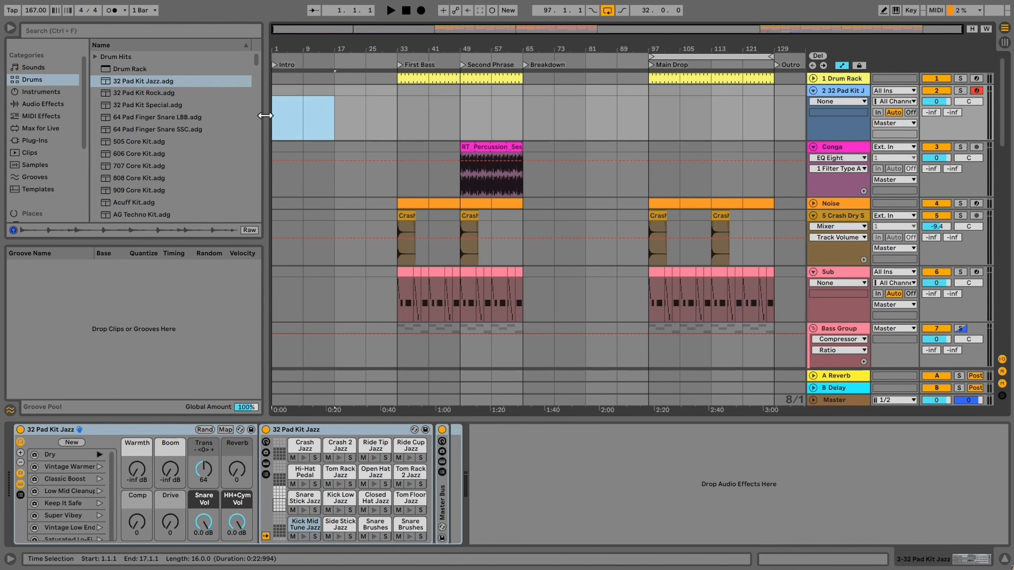
pyautogui.hotkey('ctrl', 'shift', 'm')
# Place a 1/16 note at 1.1.1 on the Ride Cup Jazz pad of the new clip
pyautogui.scroll(-3, 274, 449)
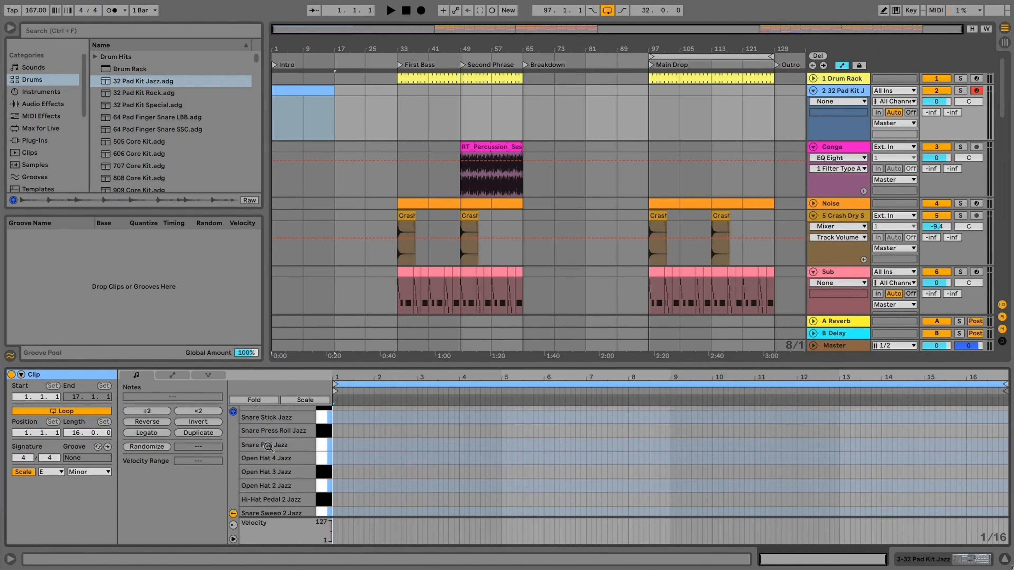
pyautogui.scroll(3, 296, 460)
pyautogui.scroll(-1, 300, 458)
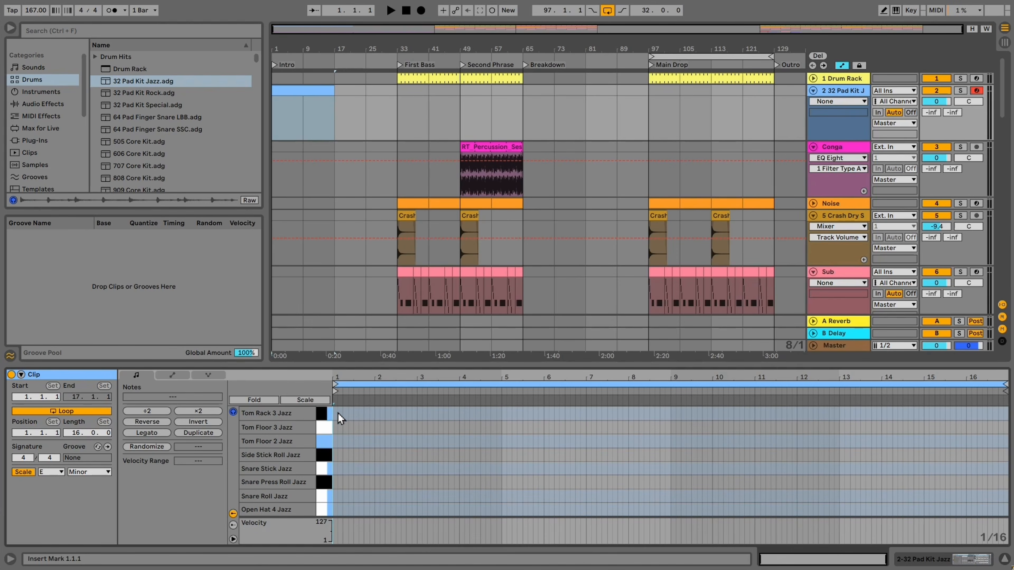
pyautogui.scroll(-2, 434, 431)
pyautogui.press('Down')
pyautogui.press('Down')
pyautogui.press('Down')
pyautogui.press('Down')
pyautogui.press('Down')
pyautogui.press('Down')
pyautogui.press('Down')
pyautogui.press('Down')
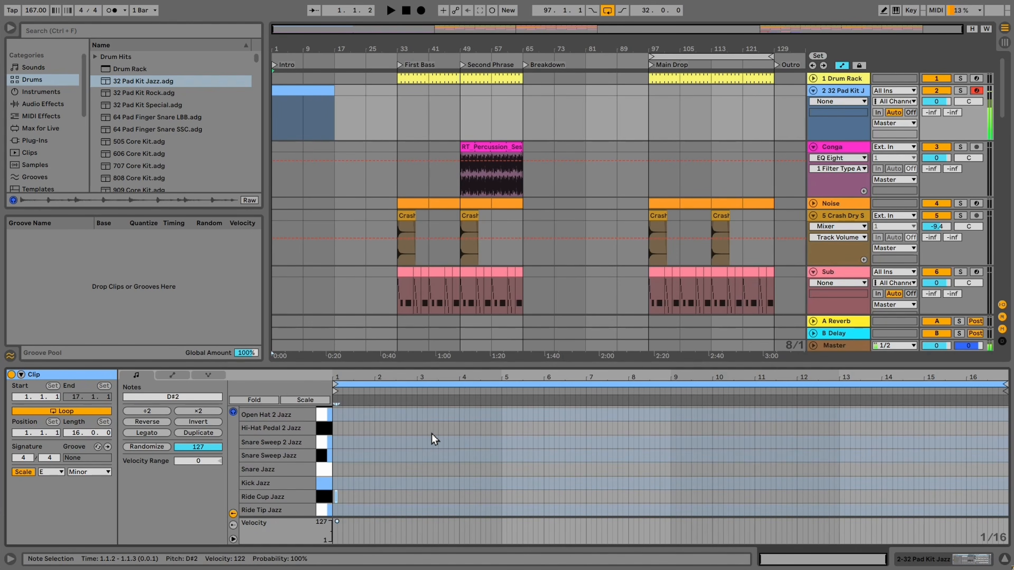
pyautogui.press('Left')
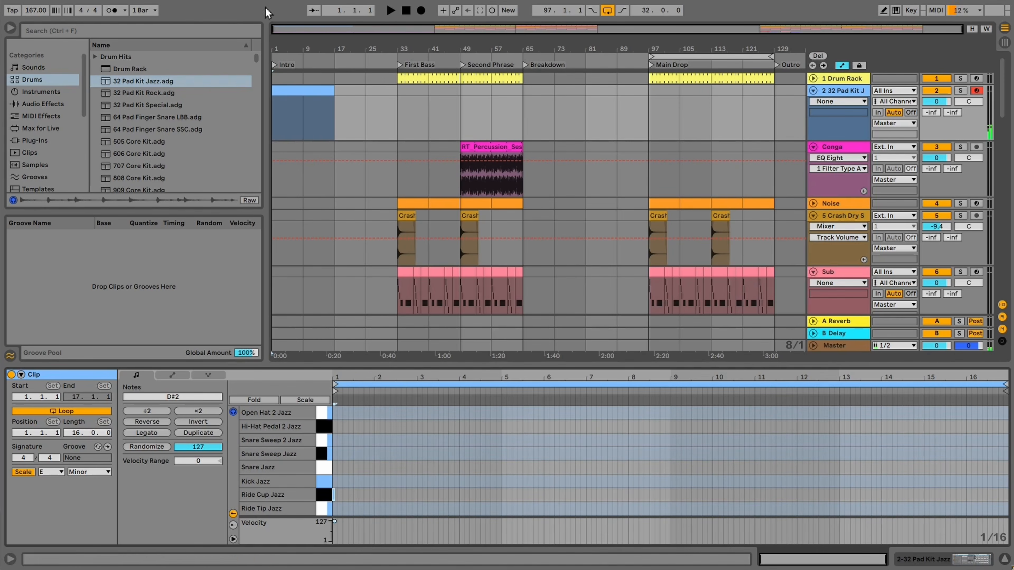
# Set the jazz clip's loop length to 1 bar and briefly play it back
pyautogui.click(70, 435)
pyautogui.write('14')
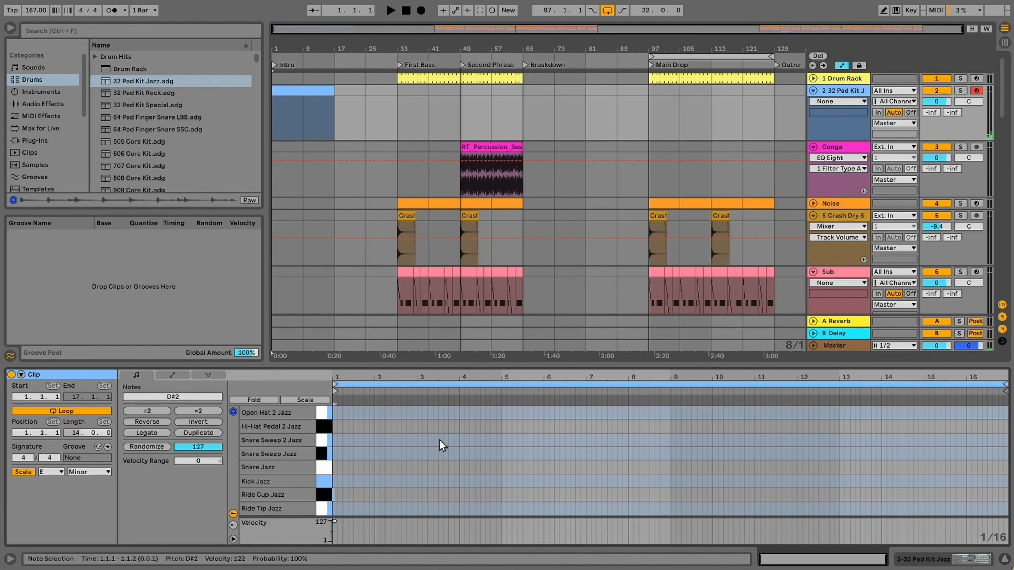
pyautogui.press('Return')
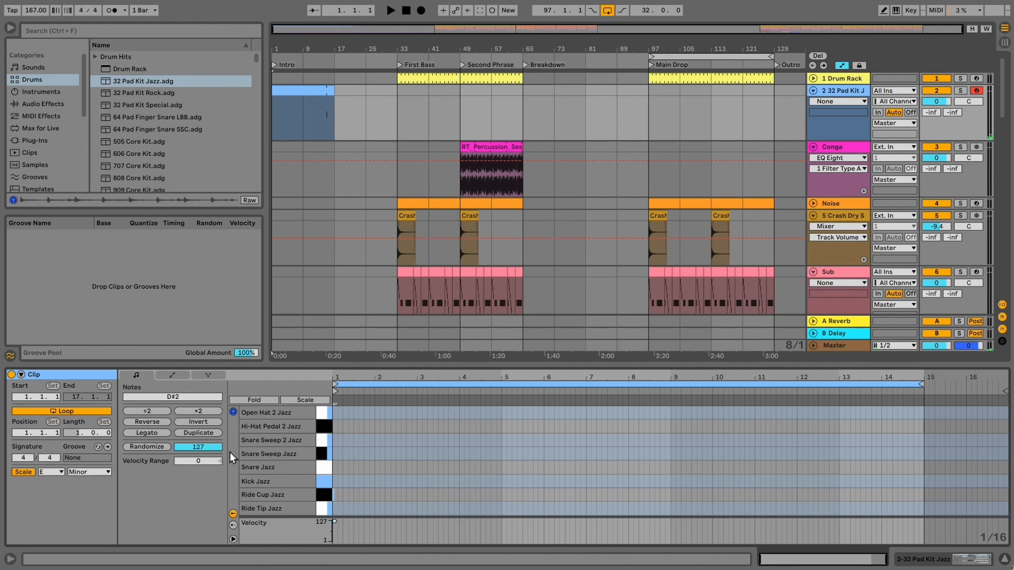
pyautogui.press('Return')
pyautogui.press('space')
pyautogui.press('space')
# Add a second Ride Cup Jazz note at beat 1.3 and extend the looped clip to bar 33
pyautogui.moveTo(360, 377); pyautogui.dragTo(360, 416)
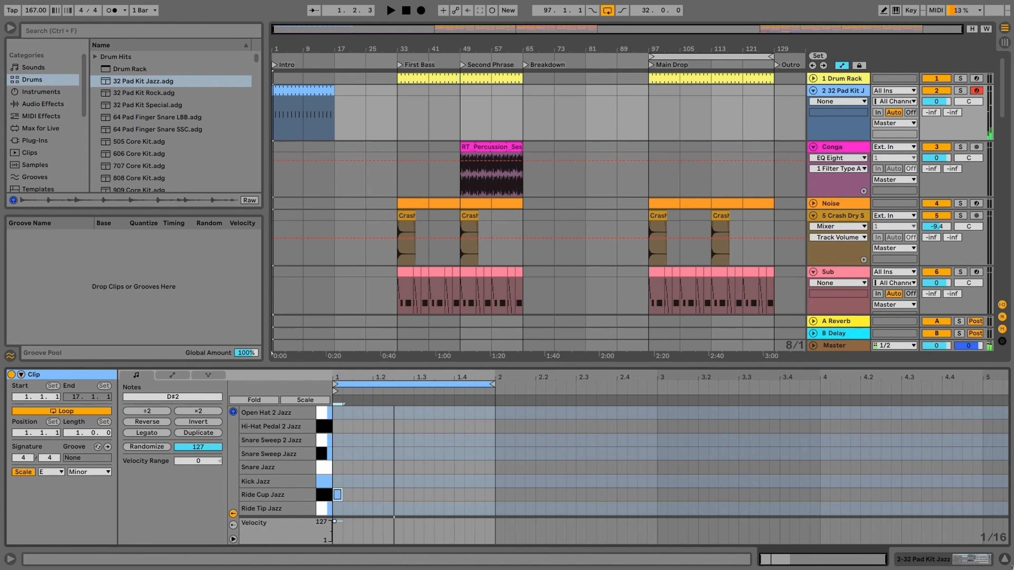
pyautogui.doubleClick(418, 495)
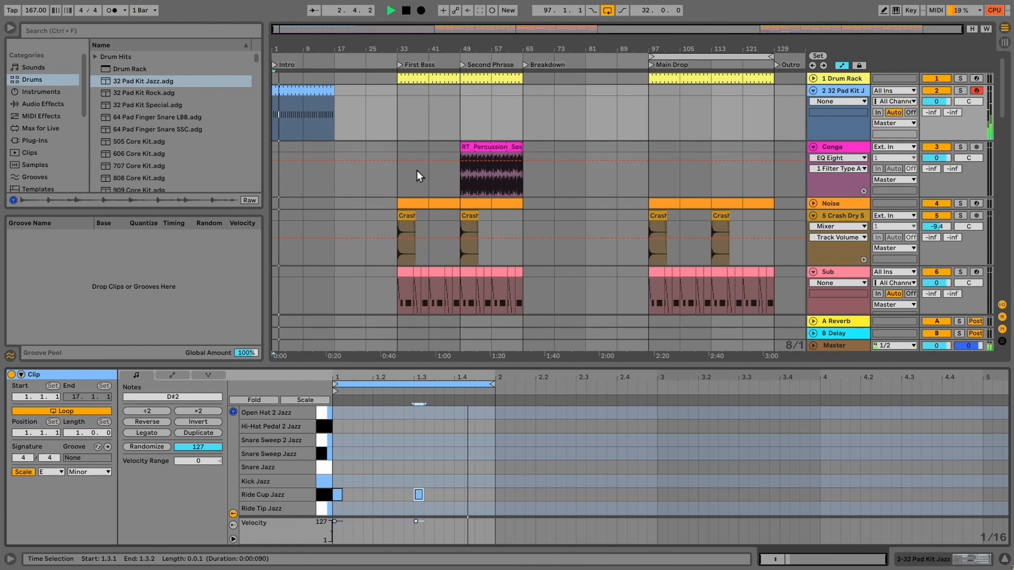
pyautogui.moveTo(335, 107); pyautogui.dragTo(400, 107)
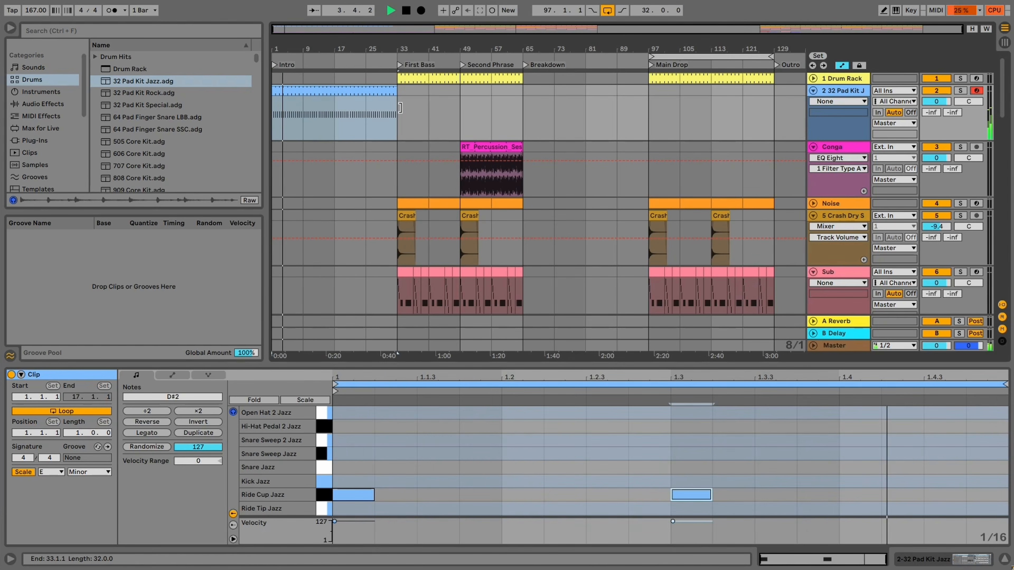
# Copy the two First Bass drum clips from bars 33–49 of the Drum Rack track to bar 17
pyautogui.click(348, 116)
pyautogui.press('space')
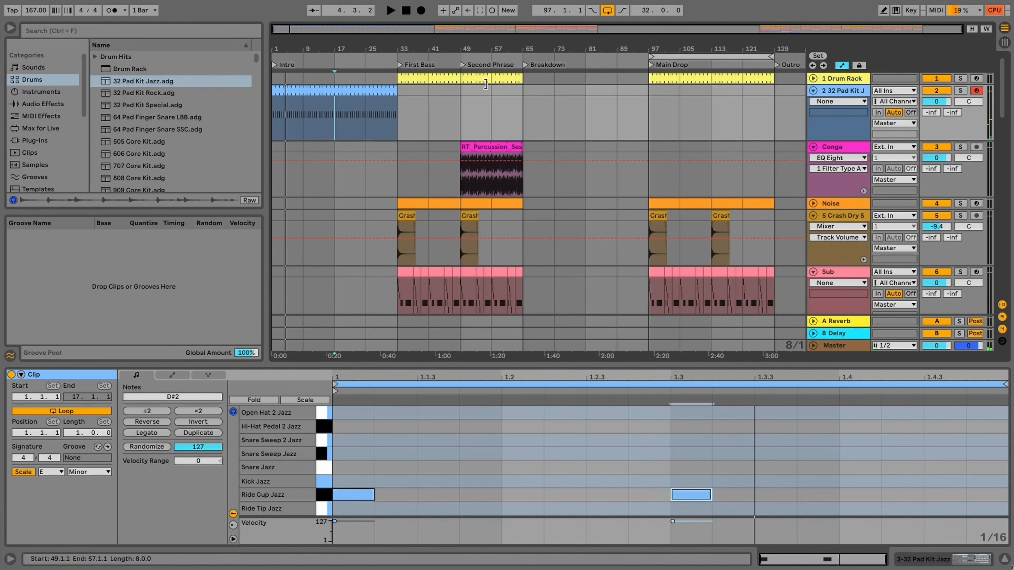
pyautogui.click(416, 78)
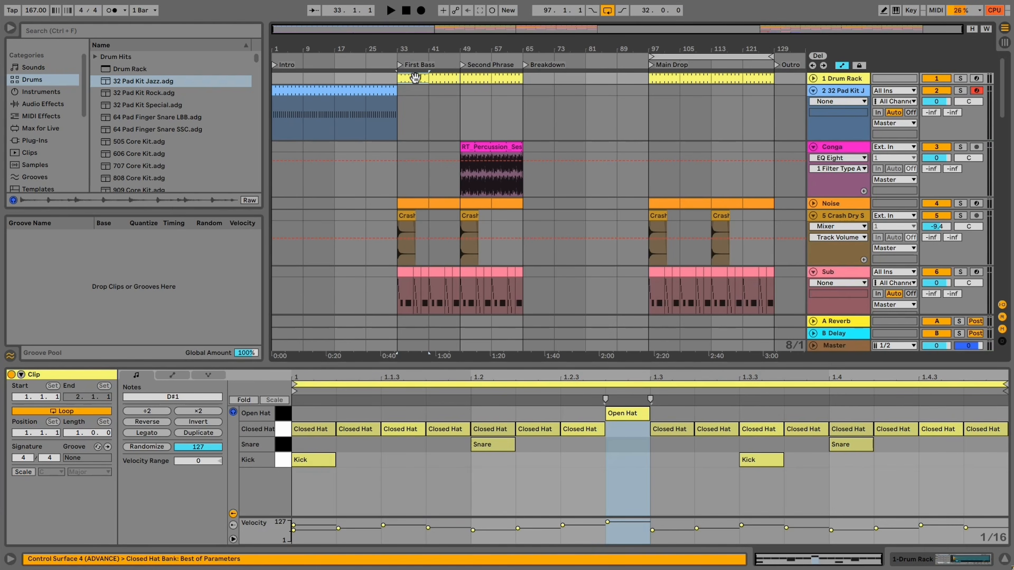
pyautogui.keyDown('shift'); pyautogui.click(441, 79); pyautogui.keyUp('shift')
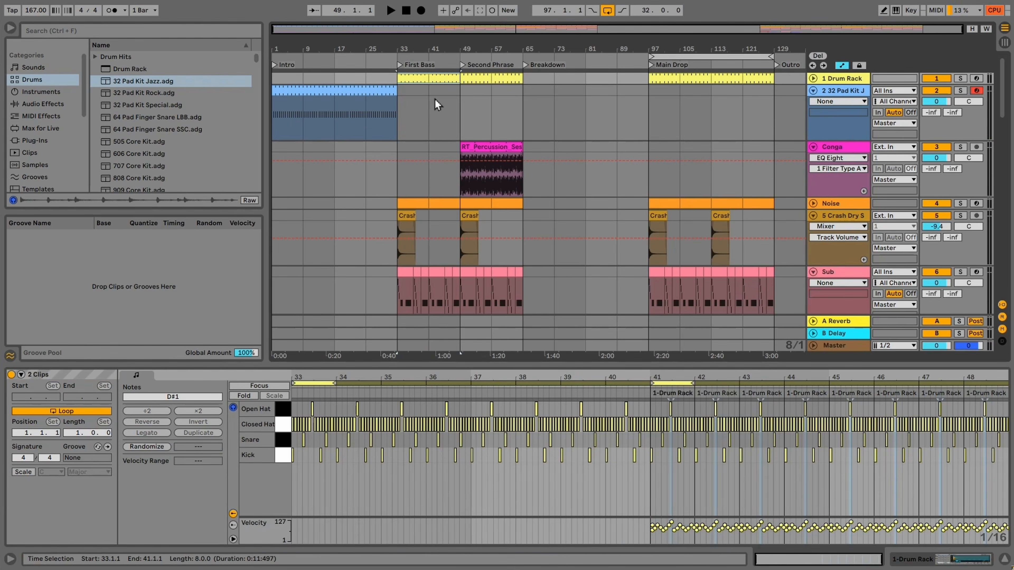
pyautogui.click(335, 79)
pyautogui.hotkey('ctrl', 'v')
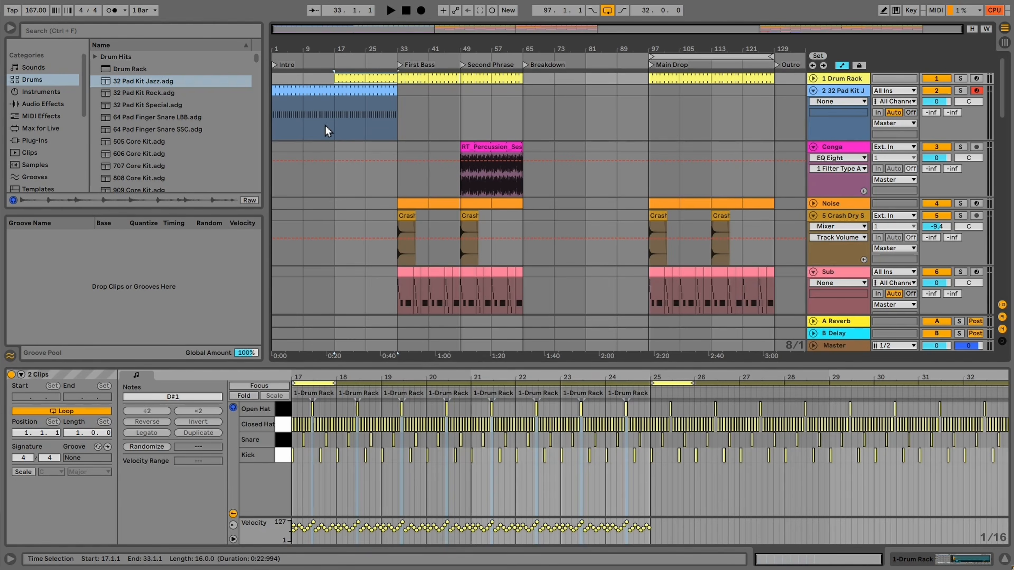
# Delete all Closed Hat notes from the copied drum clip at bars 17–25, and play the intro from bar 17
pyautogui.click(335, 91)
pyautogui.press('space')
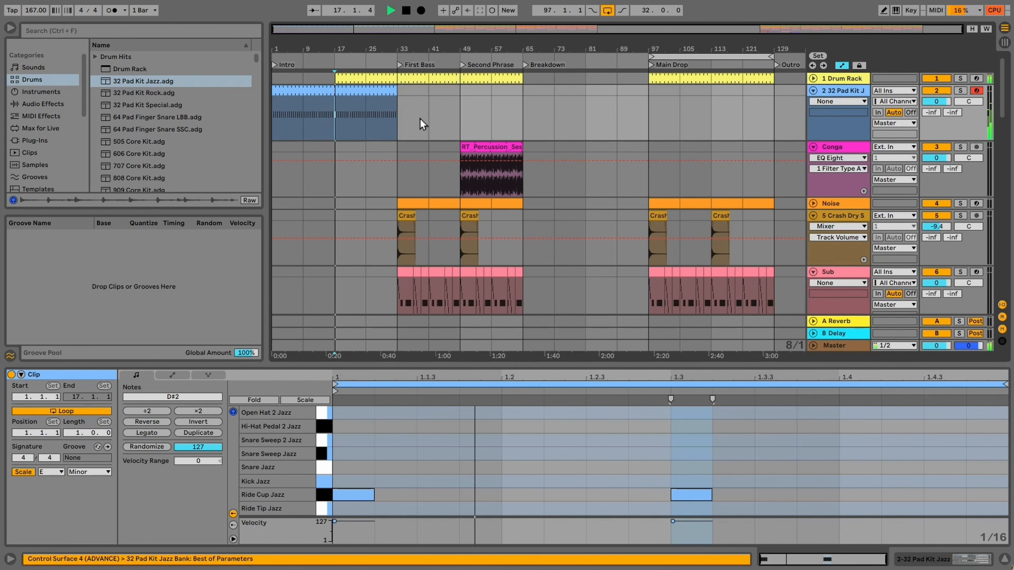
pyautogui.press('space')
pyautogui.click(354, 76)
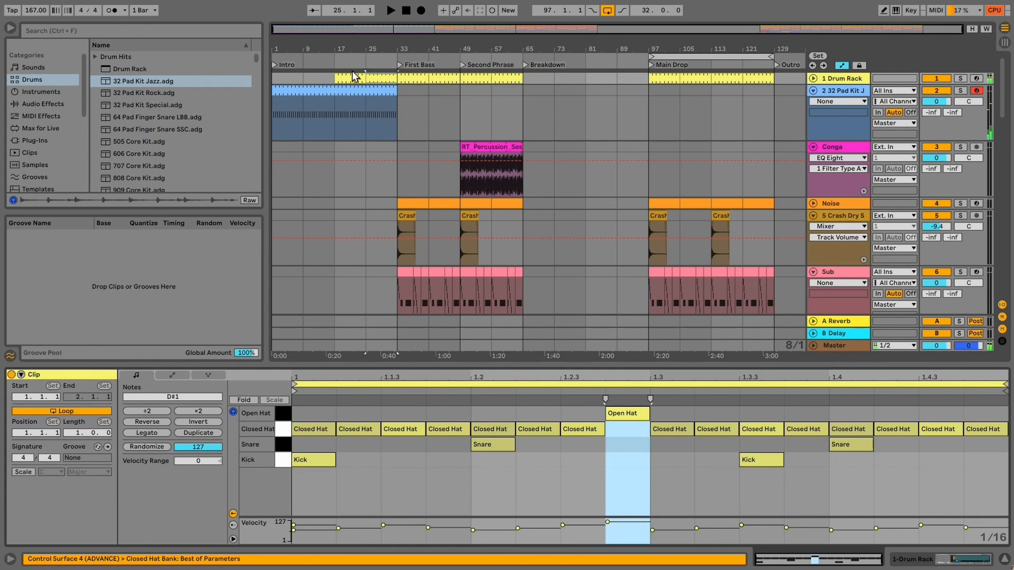
pyautogui.click(354, 76)
pyautogui.moveTo(319, 419); pyautogui.dragTo(986, 432)
pyautogui.press('Delete')
pyautogui.press('Delete')
pyautogui.press('space')
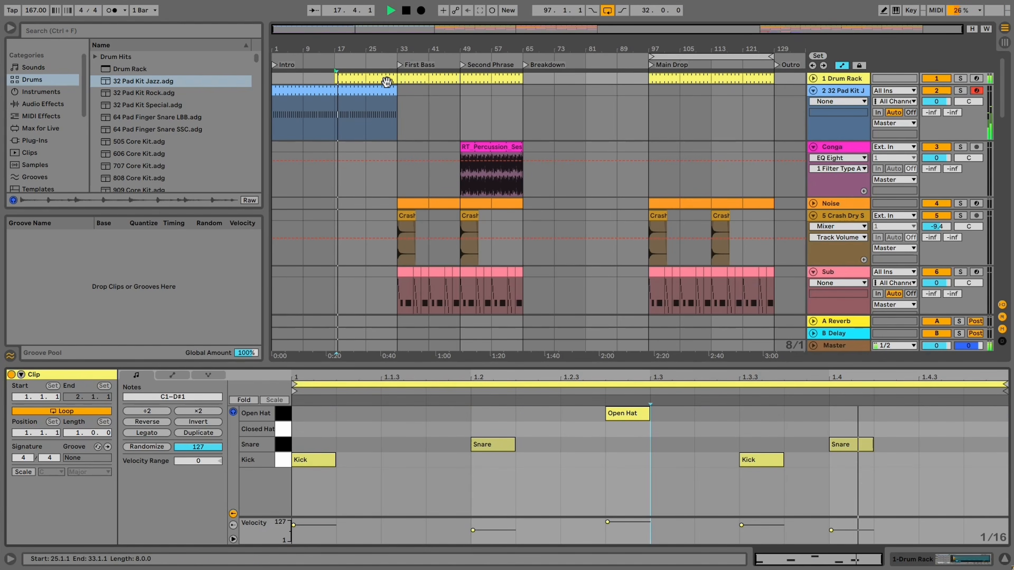
# Extend the edited drum clip from bar 17 to bar 33 over the second copy, and unfold the Drum Rack track
pyautogui.click(349, 81)
pyautogui.moveTo(364, 80); pyautogui.dragTo(398, 80)
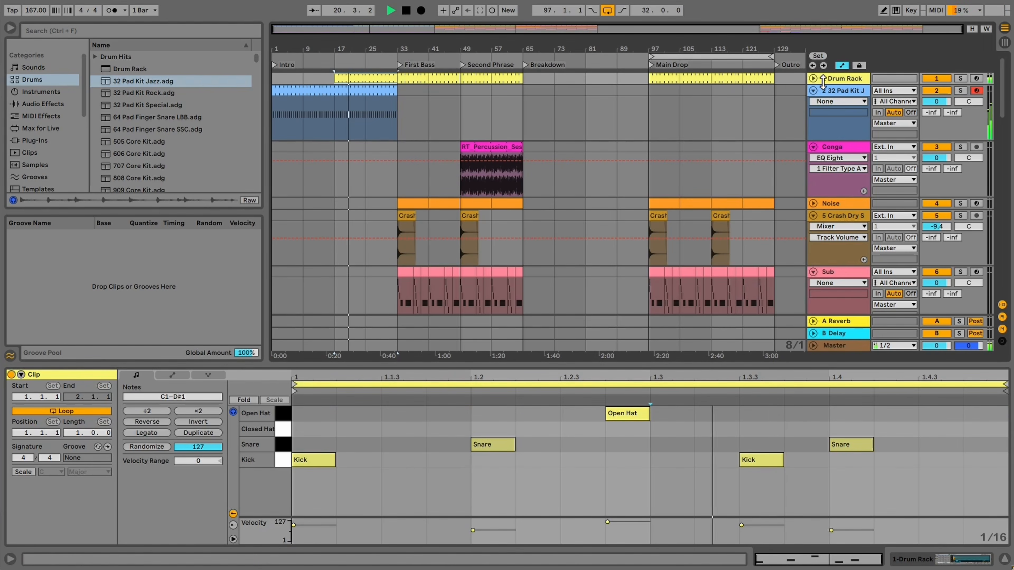
pyautogui.click(814, 79)
pyautogui.hotkey('ctrl', 'z')
pyautogui.moveTo(365, 80); pyautogui.dragTo(397, 81)
# Copy the 8-bar Noise clip from First Bass to bar 25, ahead of the First Bass section
pyautogui.scroll(-3, 443, 149)
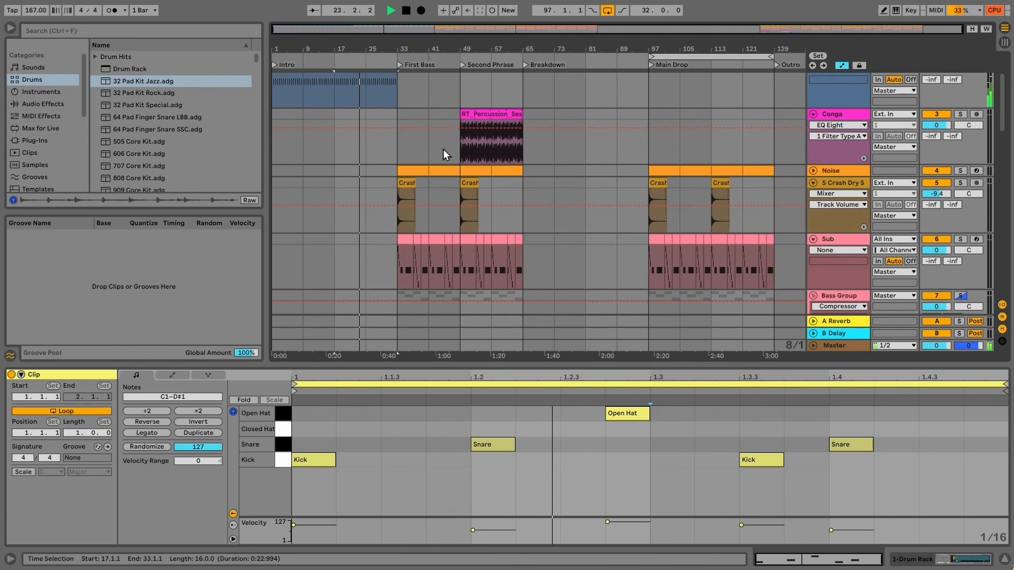
pyautogui.scroll(-3, 446, 215)
pyautogui.scroll(1, 446, 215)
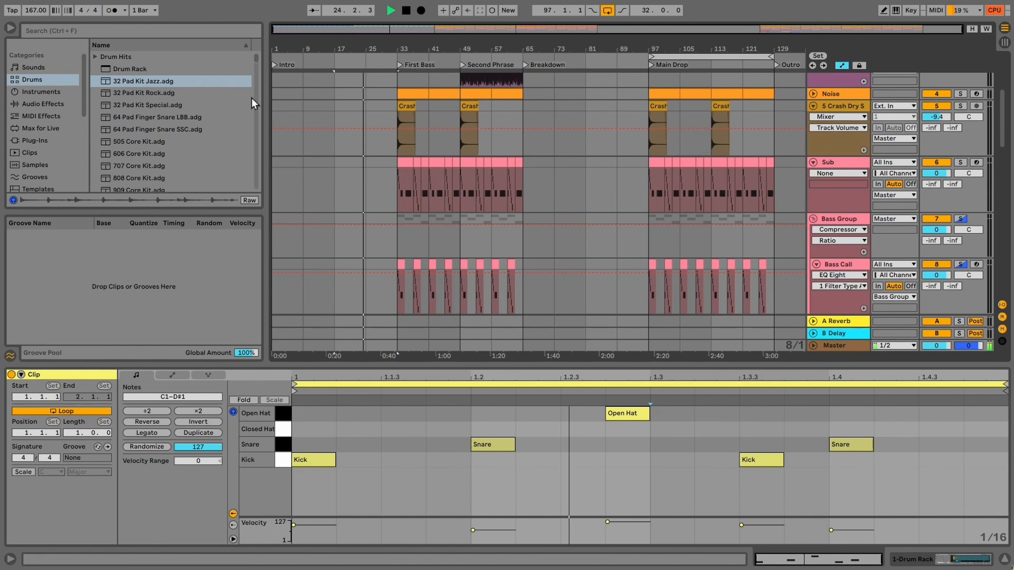
pyautogui.click(407, 95)
pyautogui.hotkey('ctrl', 'c')
pyautogui.click(369, 96)
pyautogui.hotkey('ctrl', 'v')
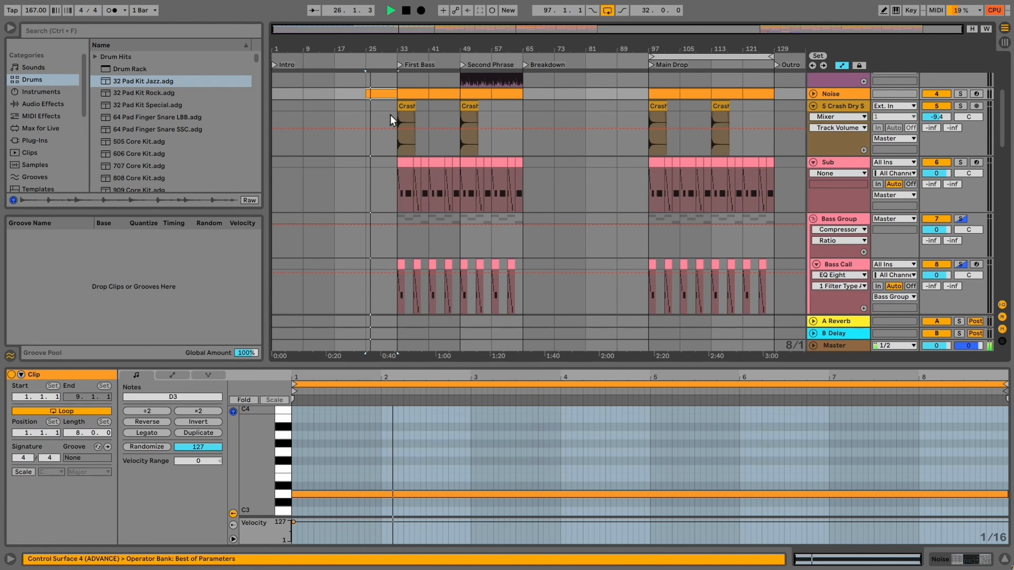
# Delete bars 31–33 from the Drum Rack and 32 Pad Kit Jazz clips, and hide the automation
pyautogui.scroll(4, 371, 152)
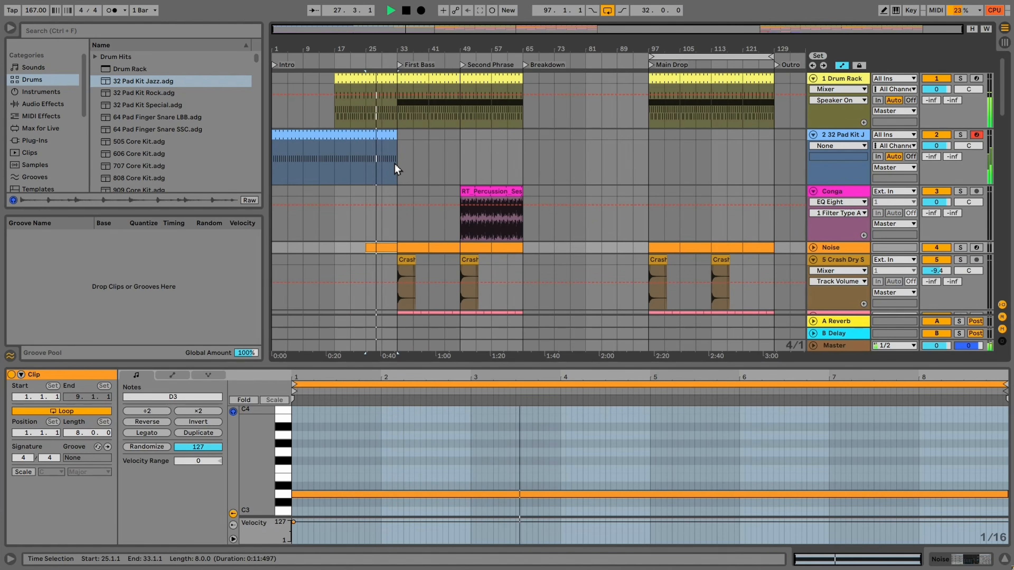
pyautogui.moveTo(389, 166); pyautogui.dragTo(395, 98)
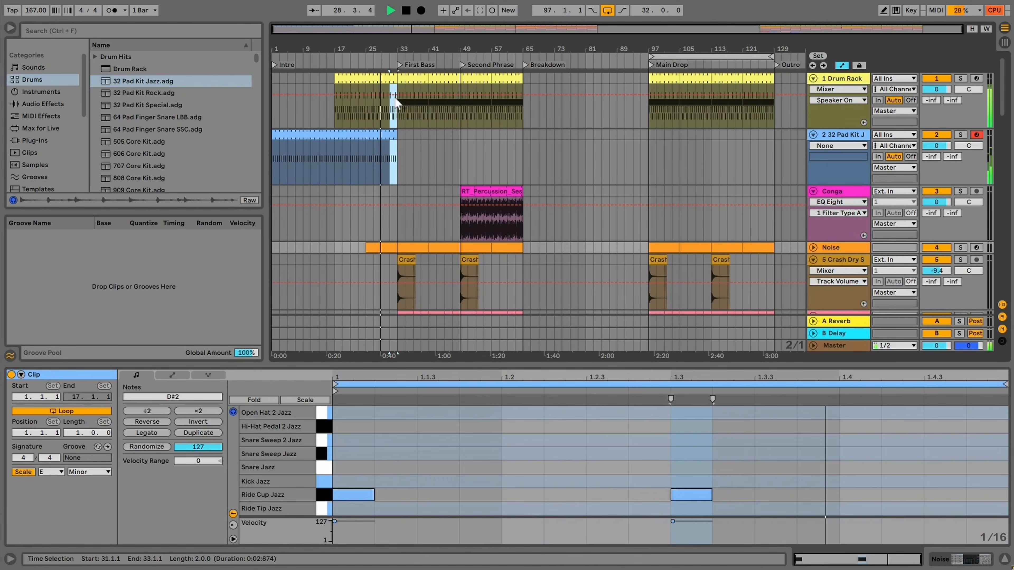
pyautogui.press('a')
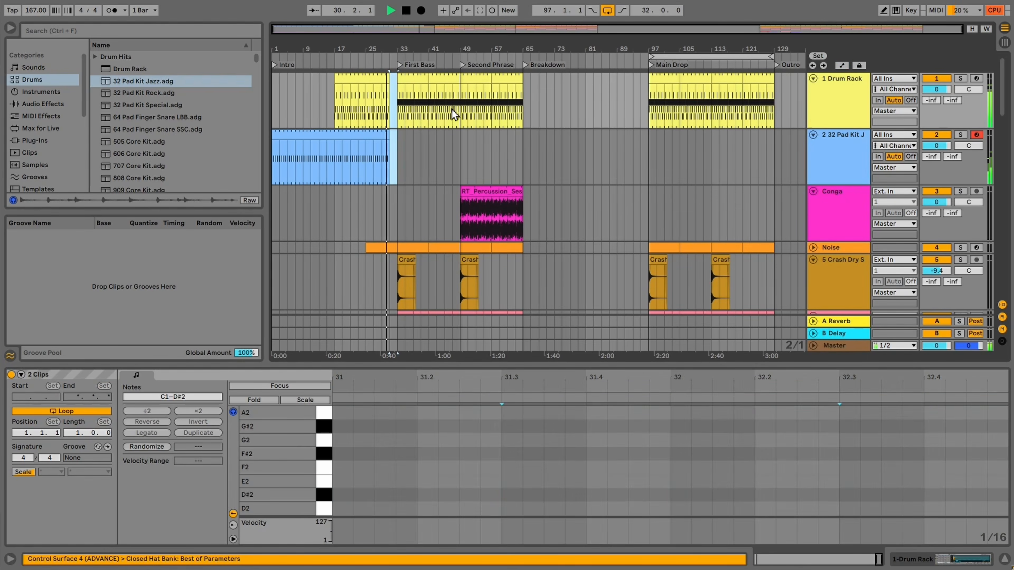
# Unfold the Noise track and play the transition from bar 25 into First Bass
pyautogui.scroll(-1, 451, 110)
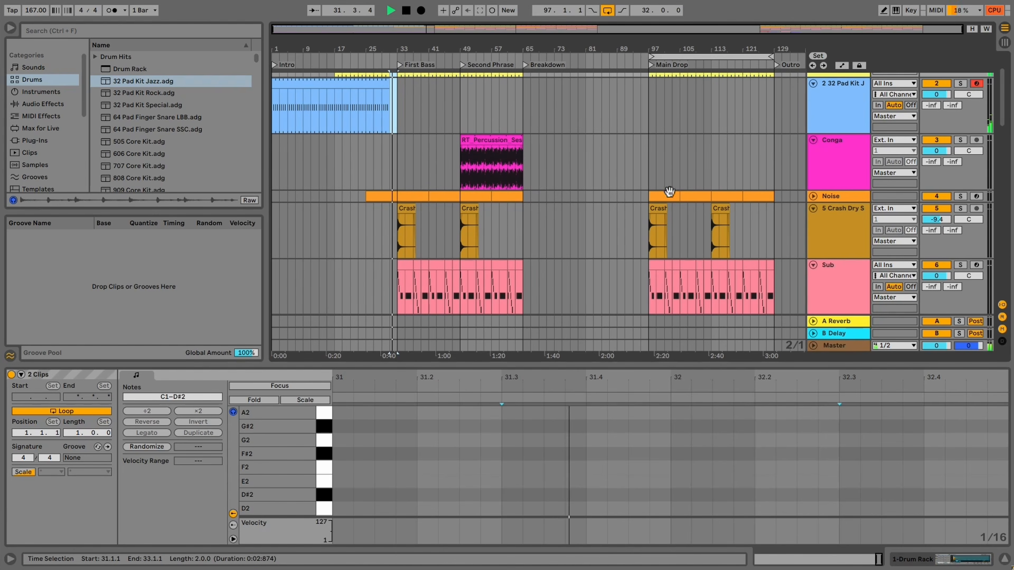
pyautogui.click(815, 187)
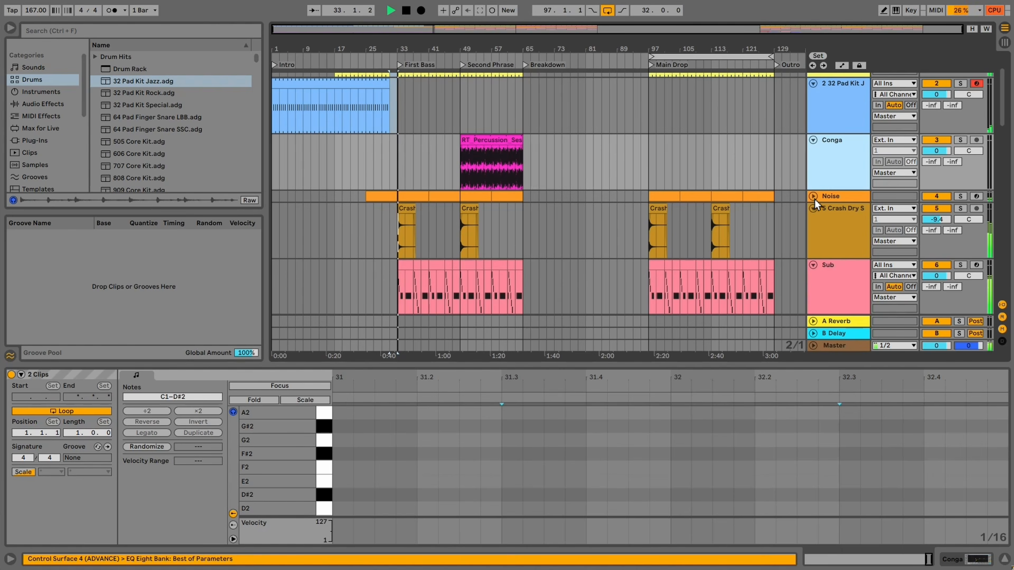
pyautogui.click(813, 197)
pyautogui.click(376, 225)
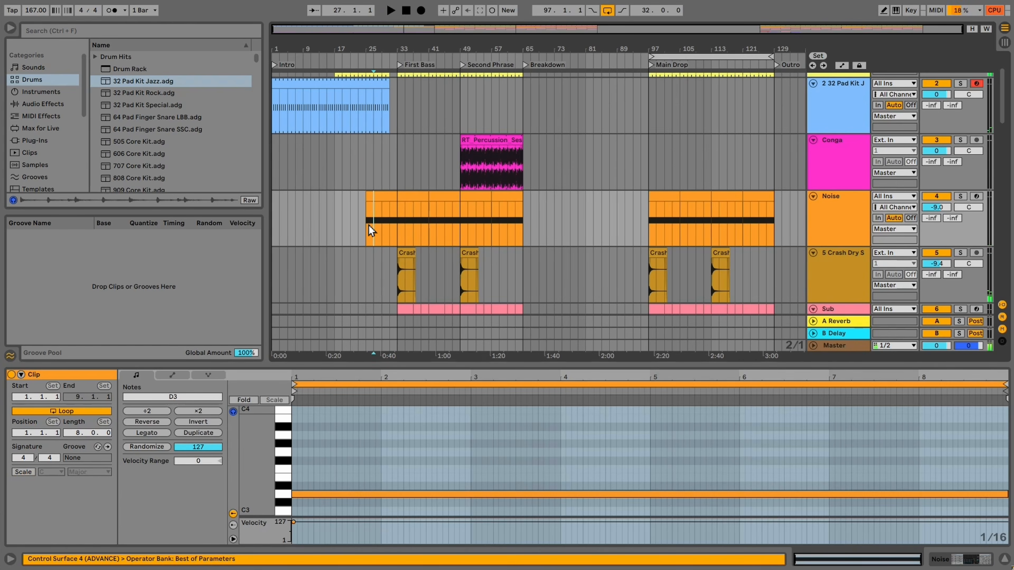
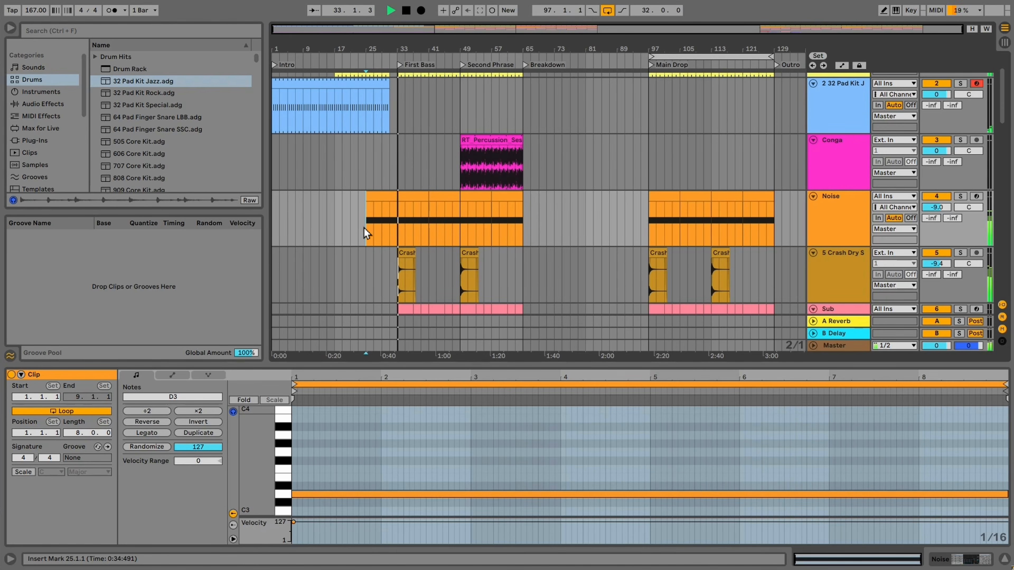
# Show the MIDI Ctrl Pitch Bend envelope of the second Creepy clip, at bars 17–33
pyautogui.scroll(-8, 398, 218)
pyautogui.scroll(-6, 416, 215)
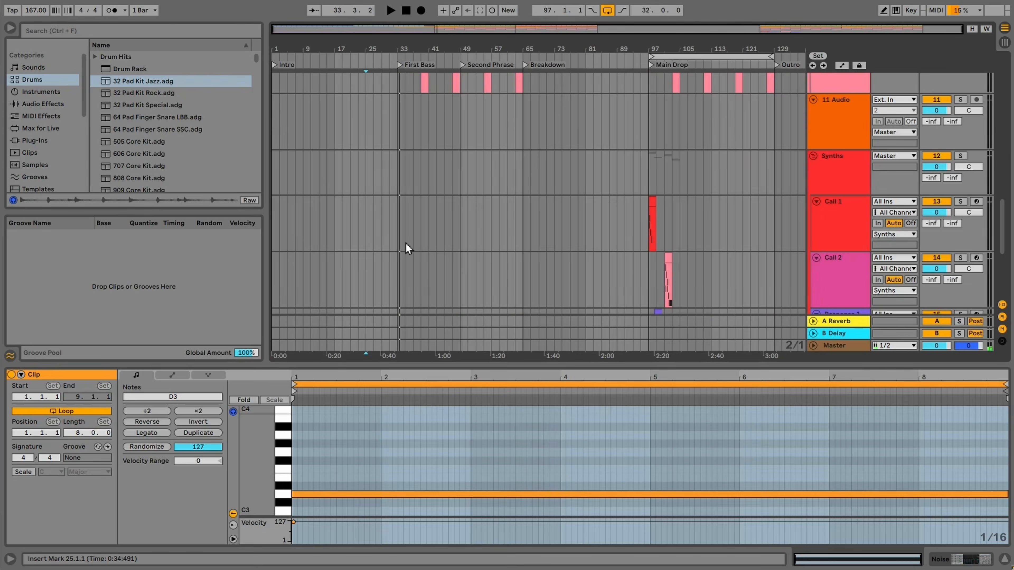
pyautogui.click(330, 267)
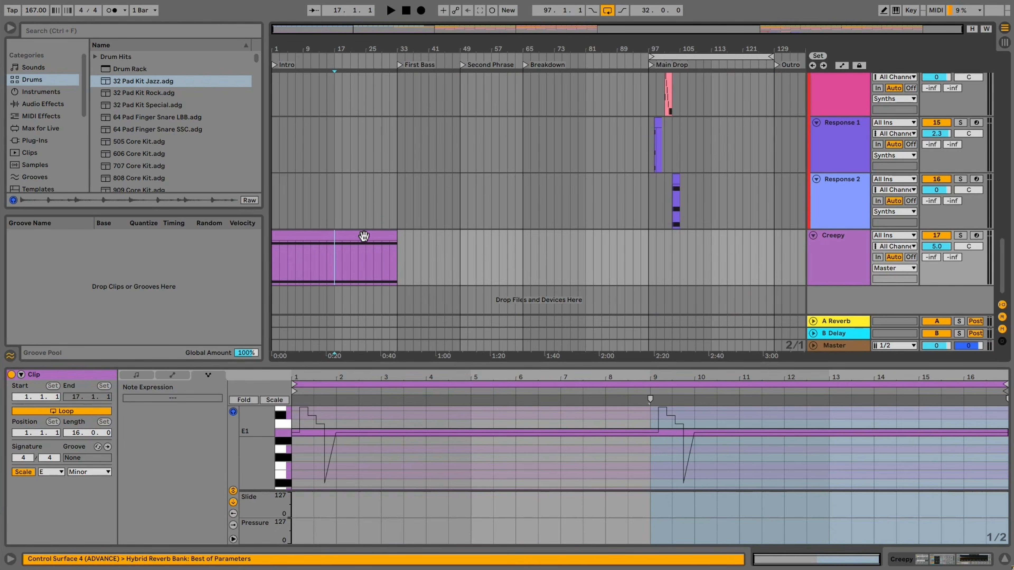
pyautogui.keyDown('shift'); pyautogui.click(380, 235); pyautogui.keyUp('shift')
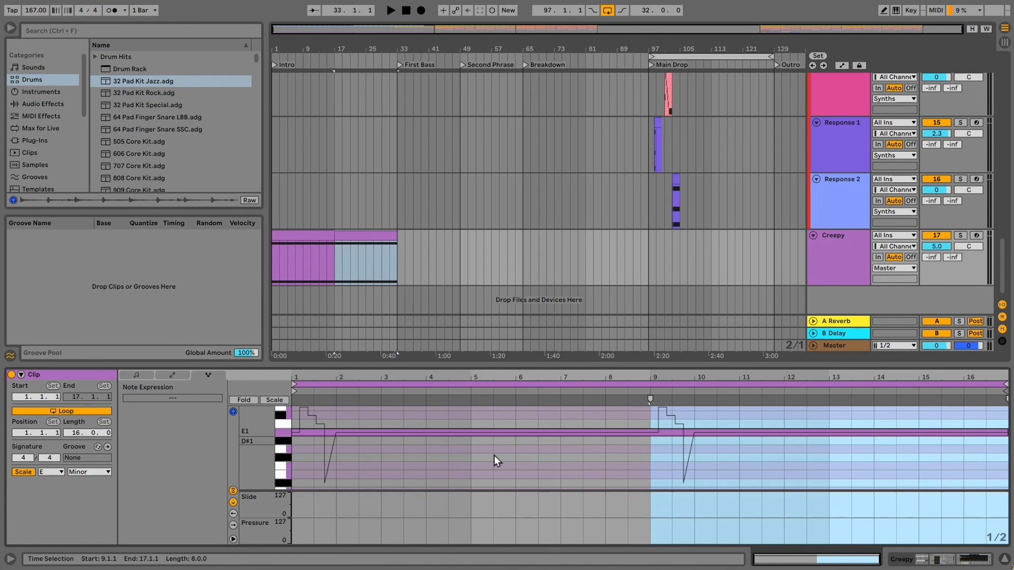
pyautogui.click(132, 375)
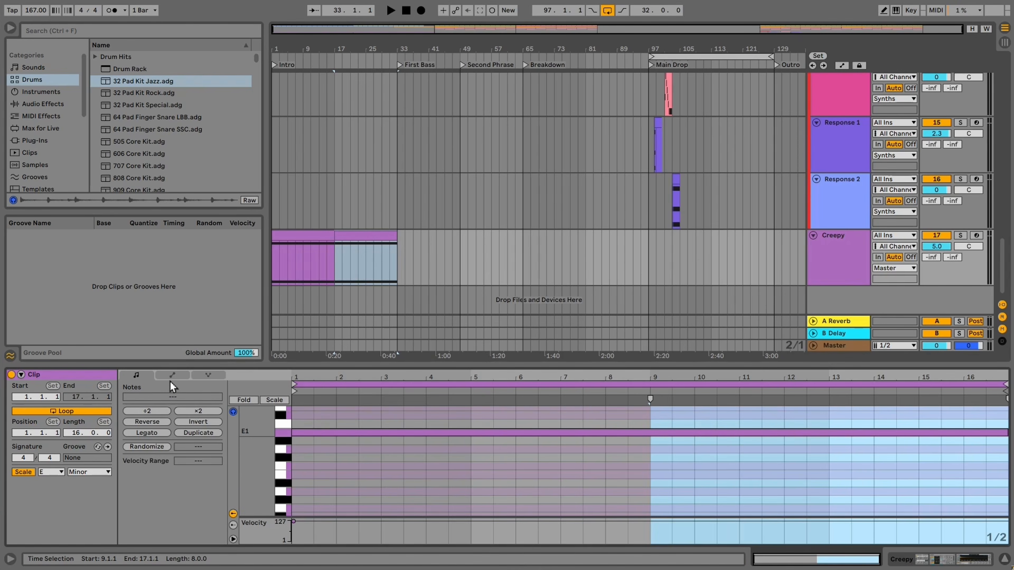
pyautogui.click(172, 376)
pyautogui.click(154, 399)
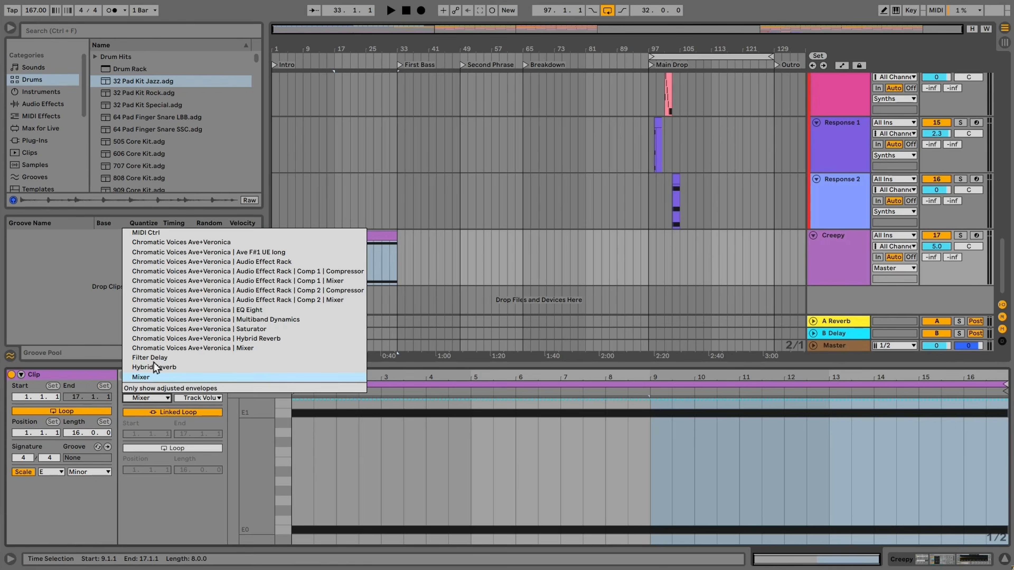
pyautogui.click(160, 231)
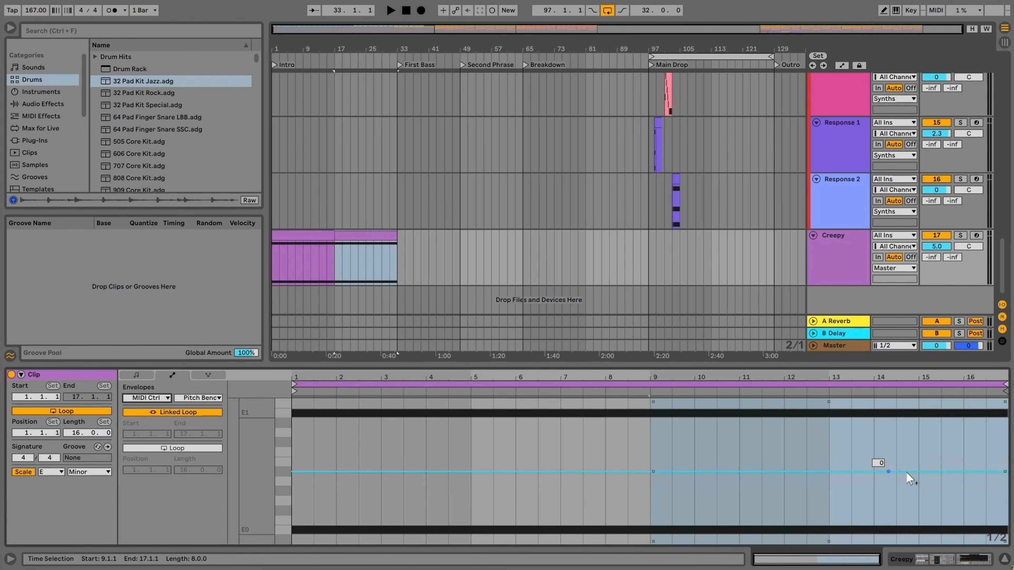
# Draw the pitch bend falling from 0 at clip bar 15 to -8192 at the clip's end, and play from bar 29
pyautogui.click(918, 472)
pyautogui.moveTo(963, 497); pyautogui.dragTo(921, 543)
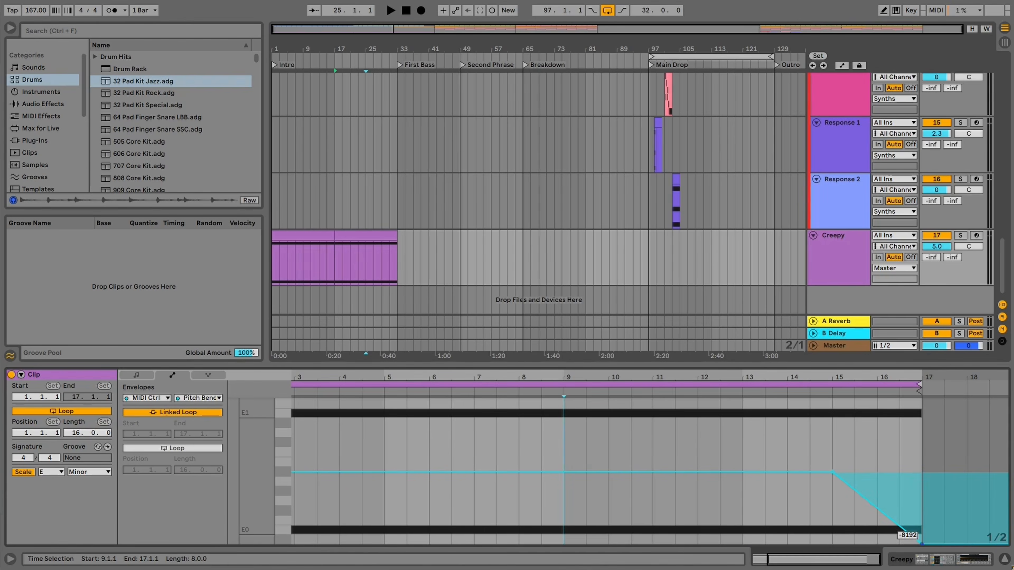
pyautogui.click(383, 269)
pyautogui.press('space')
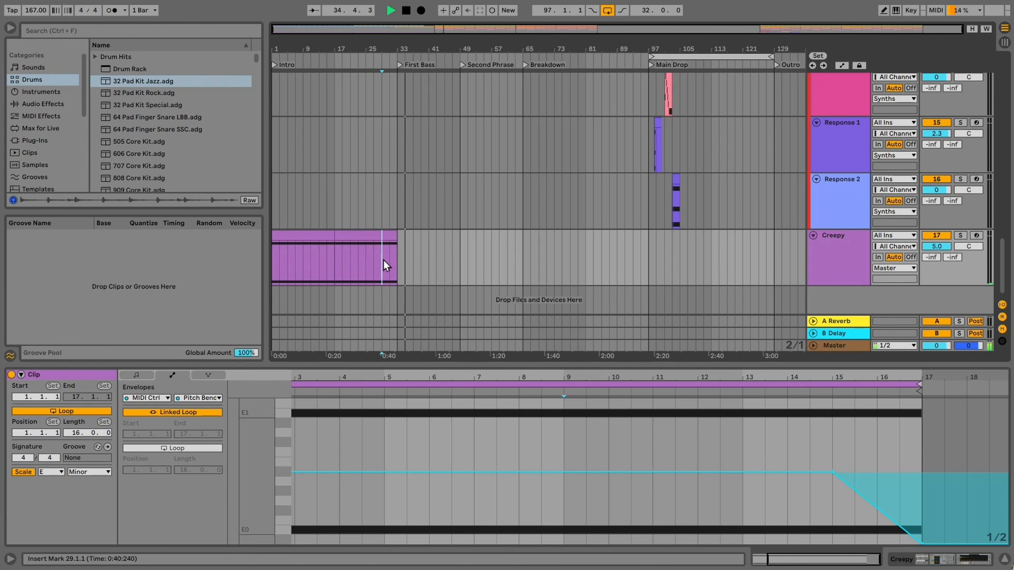
# Copy both Creepy intro clips to bar 65, at the start of the Breakdown
pyautogui.click(303, 240)
pyautogui.keyDown('shift'); pyautogui.click(367, 246); pyautogui.keyUp('shift')
pyautogui.keyDown('shift'); pyautogui.click(381, 237); pyautogui.keyUp('shift')
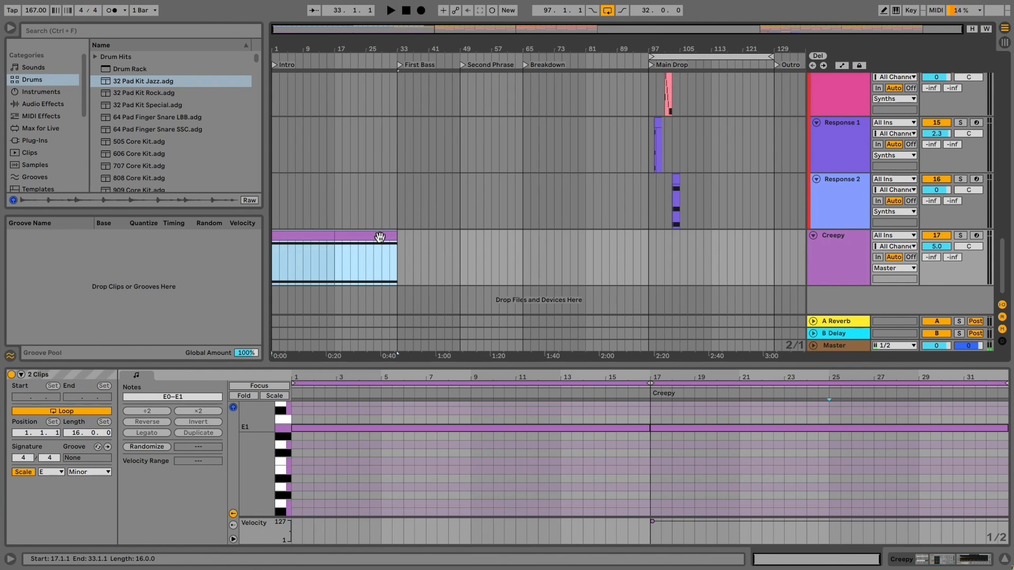
pyautogui.click(519, 254)
pyautogui.hotkey('ctrl', 'v')
# Copy the jazz kit ride clip from the intro to bar 65, and play it back from bar 93
pyautogui.scroll(10, 541, 256)
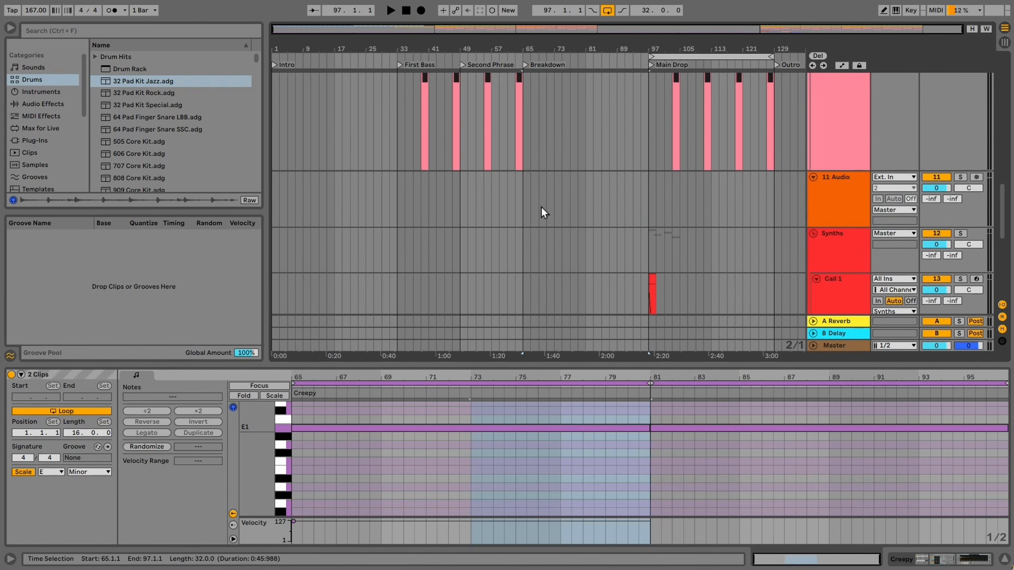
pyautogui.scroll(8, 545, 212)
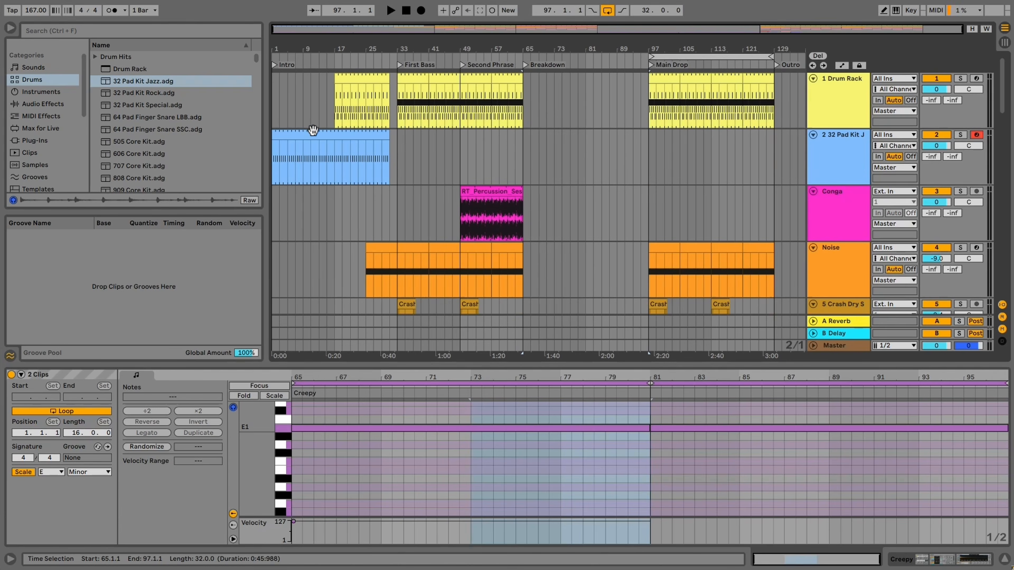
pyautogui.click(306, 148)
pyautogui.hotkey('ctrl', 'c')
pyautogui.click(525, 165)
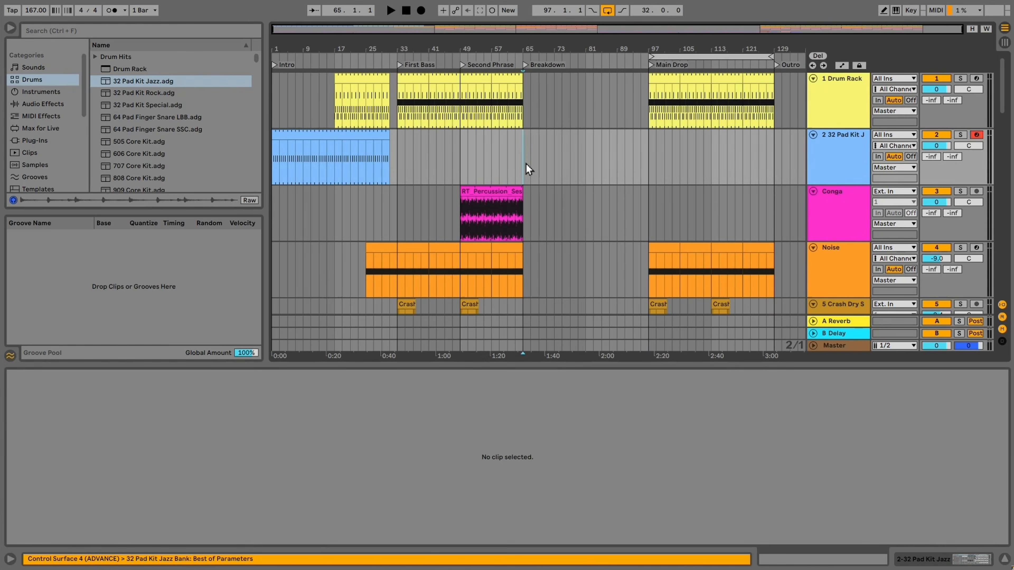
pyautogui.hotkey('ctrl', 'v')
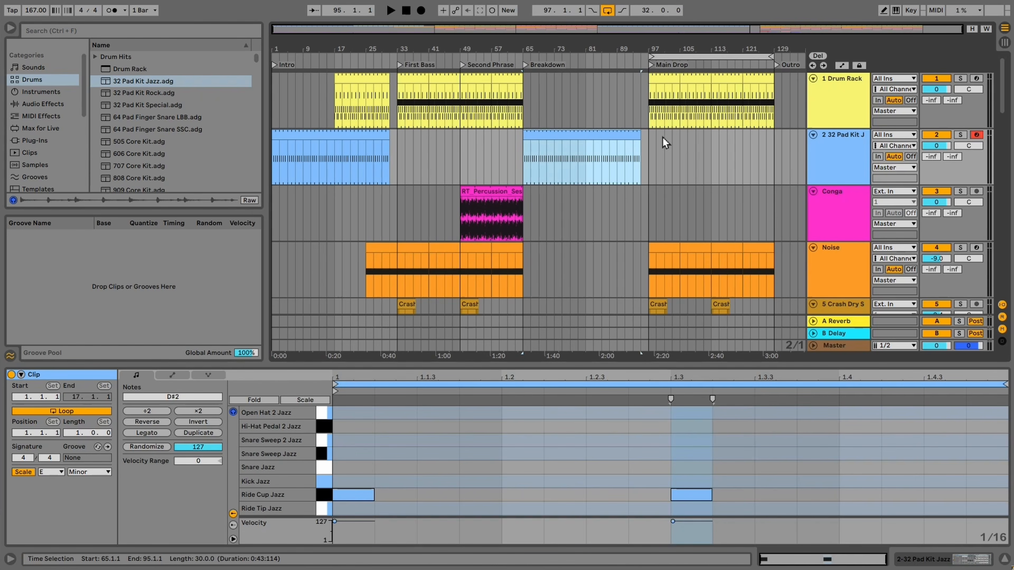
pyautogui.click(633, 151)
pyautogui.press('space')
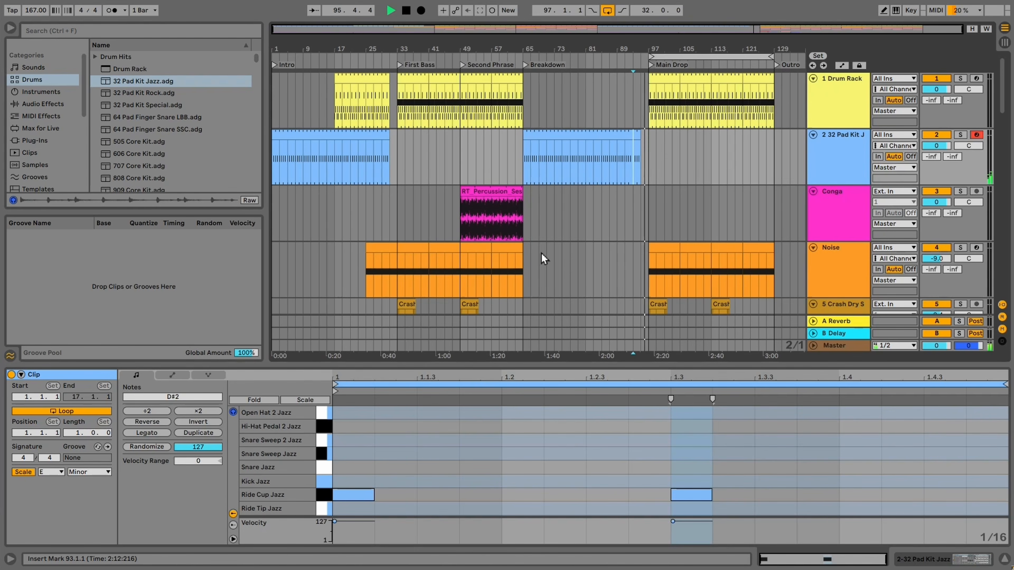
# Stop playback and copy an 8-bar Noise clip to bar 65 at the start of the Breakdown
pyautogui.click(670, 256)
pyautogui.press('space')
pyautogui.click(527, 271)
pyautogui.hotkey('ctrl', 'v')
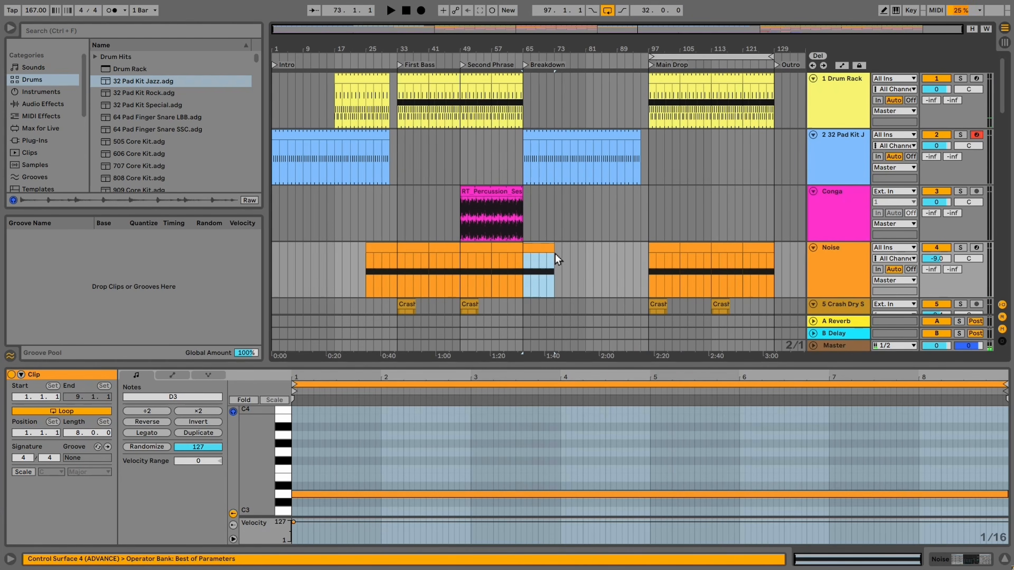
# Consolidate bars 65–97 of the Noise track into one clip and lengthen its D3 note to the full 32 bars with Legato
pyautogui.keyDown('shift'); pyautogui.click(646, 256); pyautogui.keyUp('shift')
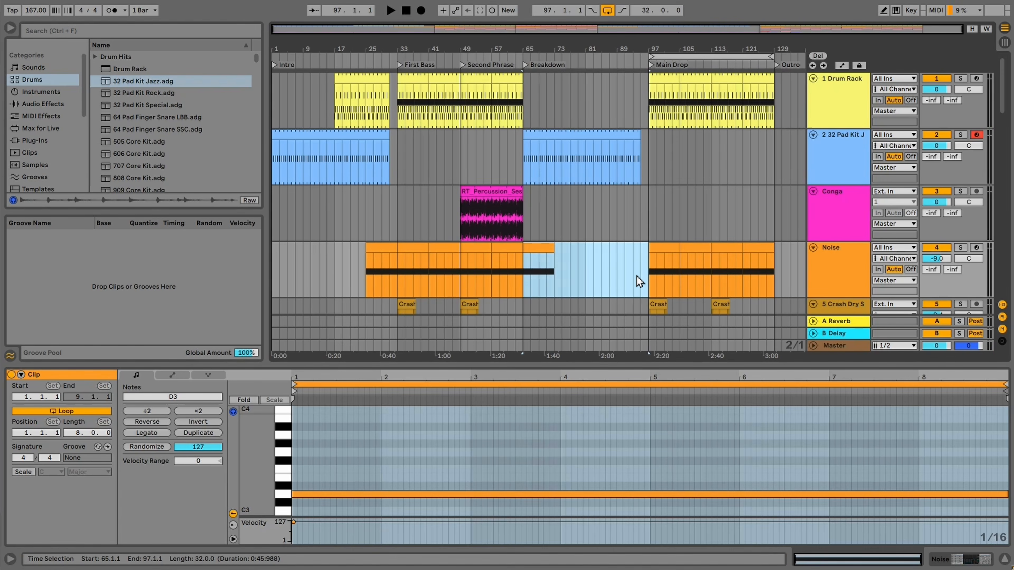
pyautogui.hotkey('ctrl', 'j')
pyautogui.click(511, 461)
pyautogui.moveTo(520, 499); pyautogui.dragTo(405, 426)
pyautogui.click(156, 434)
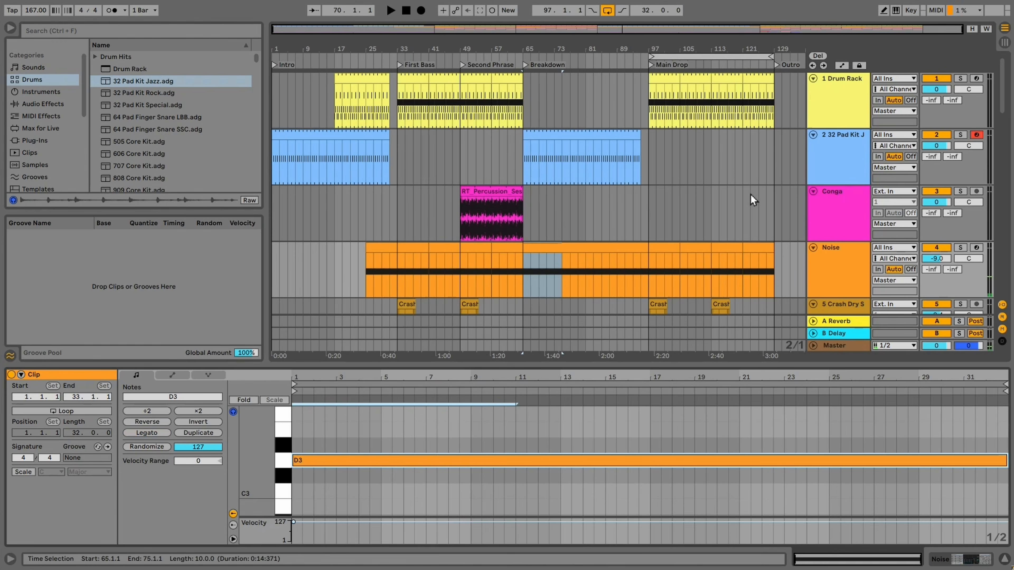
# Shape the Noise track's Operator volume automation as one curved rise from bar 65 to bar 97, and play from bar 81
pyautogui.click(843, 257)
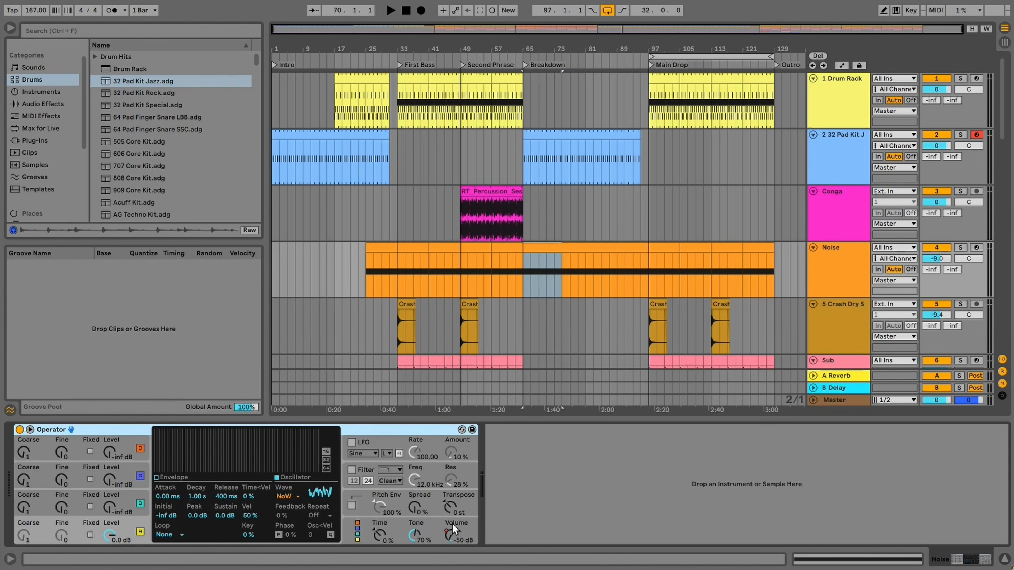
pyautogui.click(451, 531)
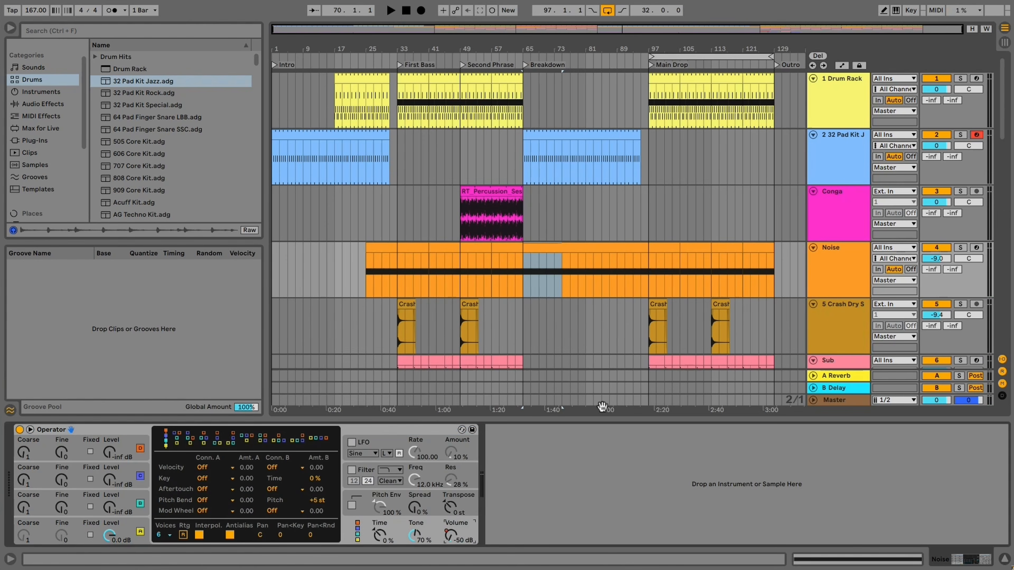
pyautogui.press('a')
pyautogui.click(569, 276)
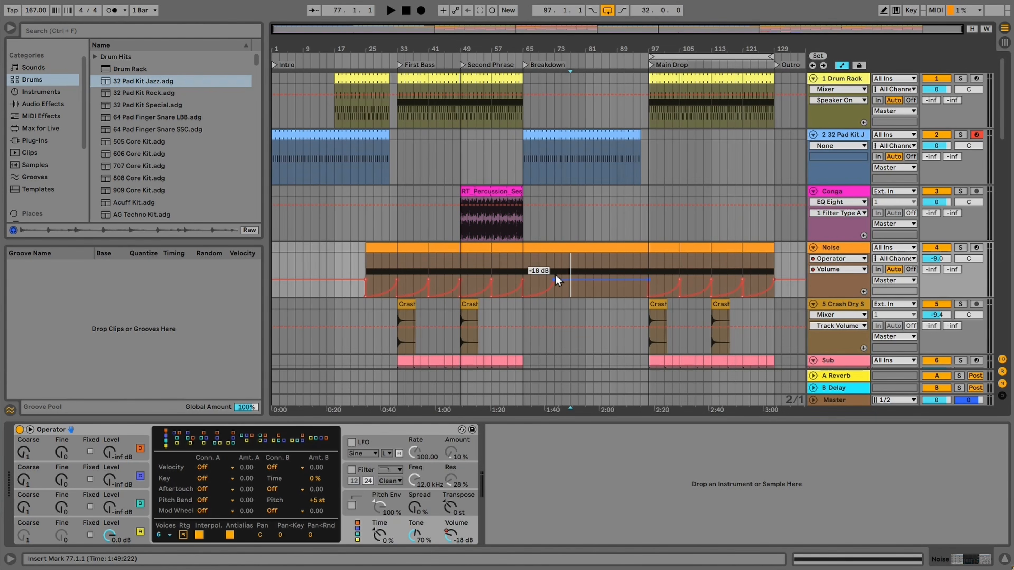
pyautogui.click(554, 275)
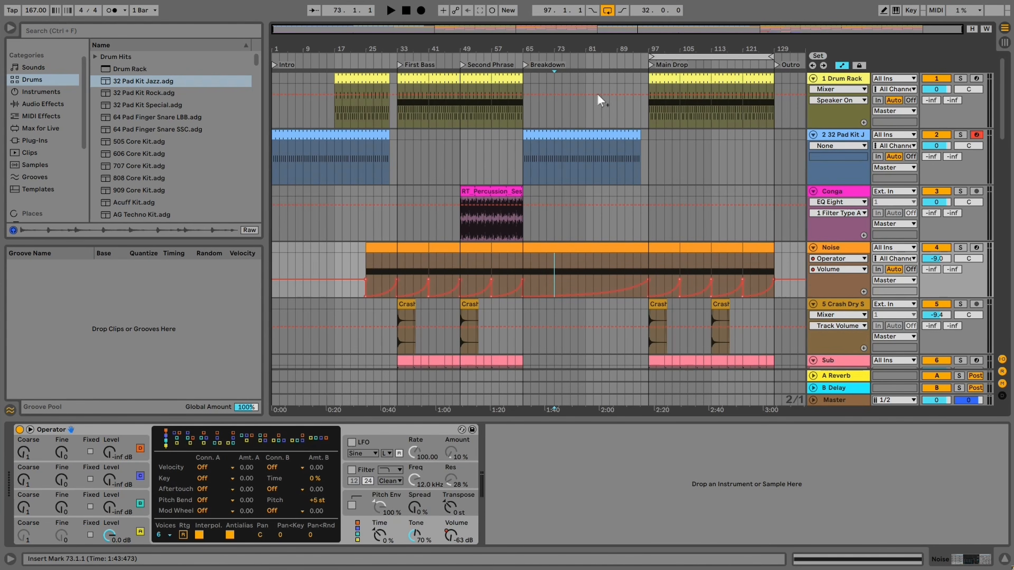
pyautogui.click(587, 277)
pyautogui.press('space')
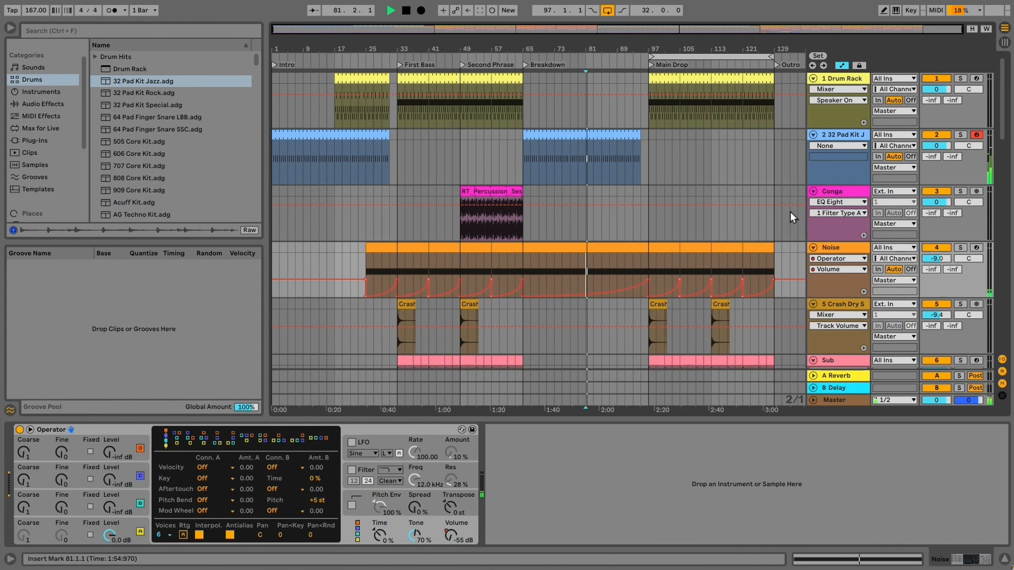
# Stop playback, insert an audio track below the jazz kit track, and place Bpm170_Amen01_Break_170_PL-0004.wav from the L11 folder at bar 81
pyautogui.click(849, 136)
pyautogui.press('space')
pyautogui.hotkey('ctrl', 't')
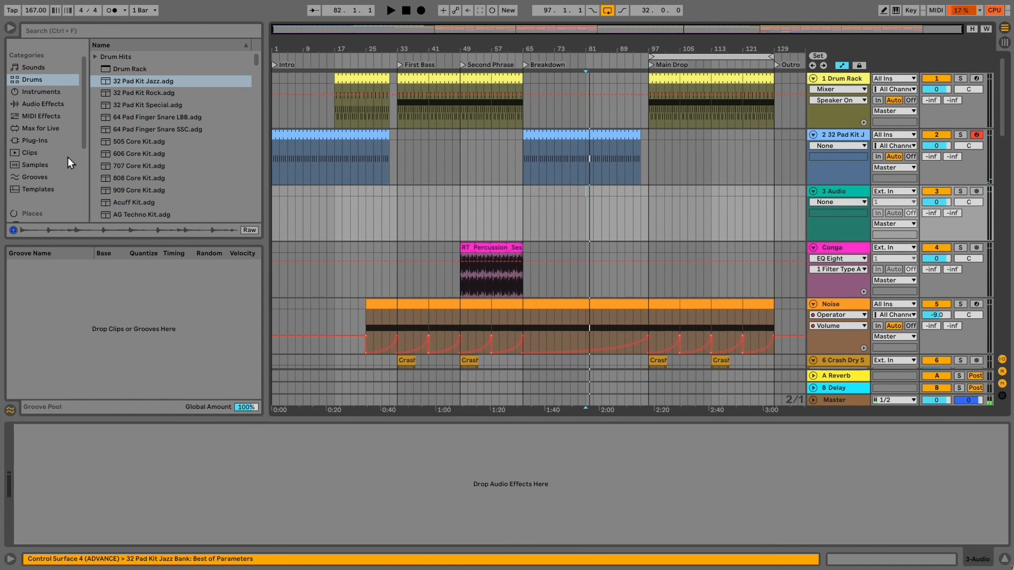
pyautogui.scroll(-5, 60, 159)
pyautogui.click(48, 142)
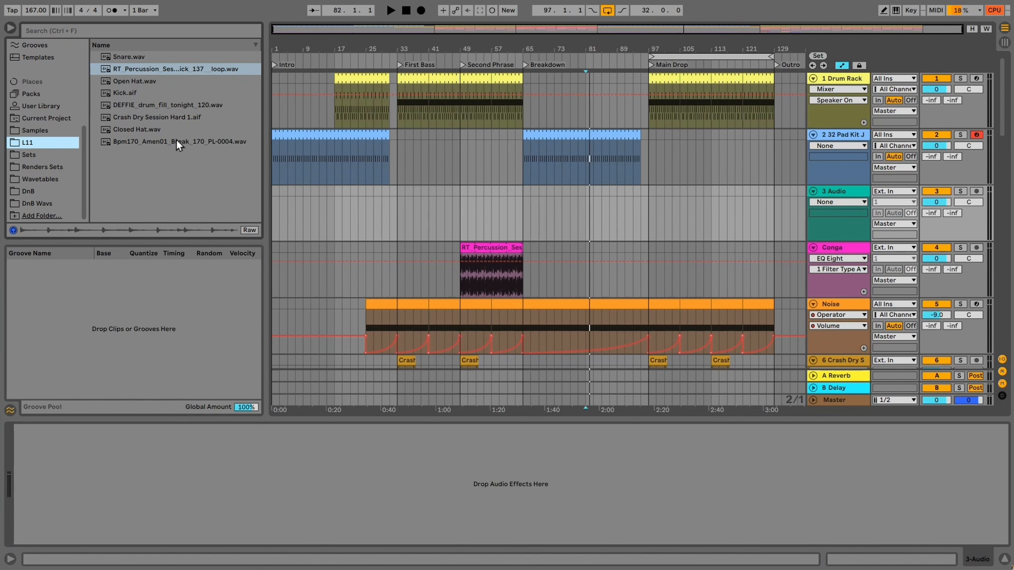
pyautogui.click(167, 143)
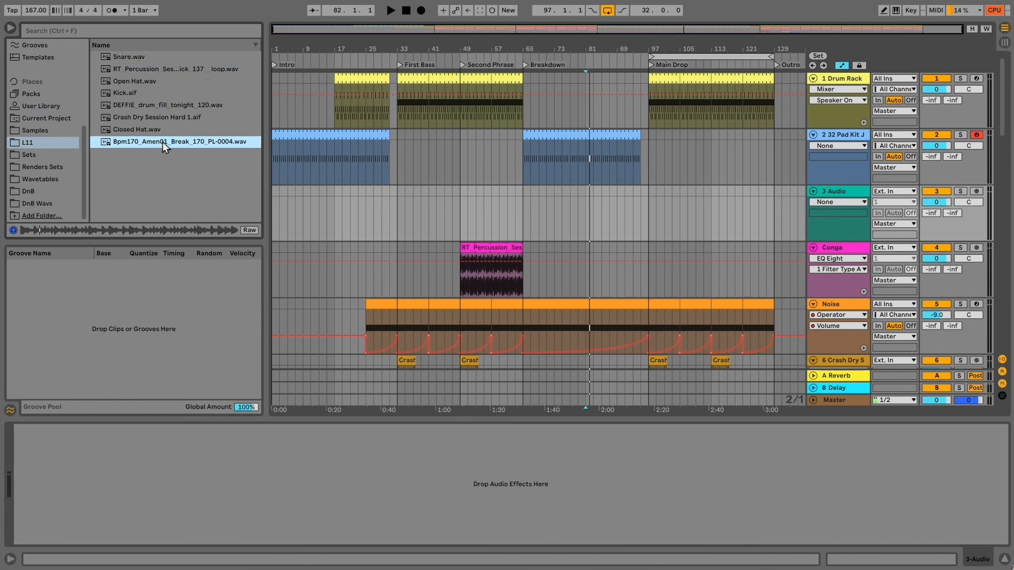
pyautogui.moveTo(585, 159); pyautogui.dragTo(594, 191)
# Turn off transient looping in the Amen break clip's Beats warping and set its transient envelope to 50, auditioning it from bar 81
pyautogui.moveTo(639, 34); pyautogui.dragTo(712, 66)
pyautogui.press('space')
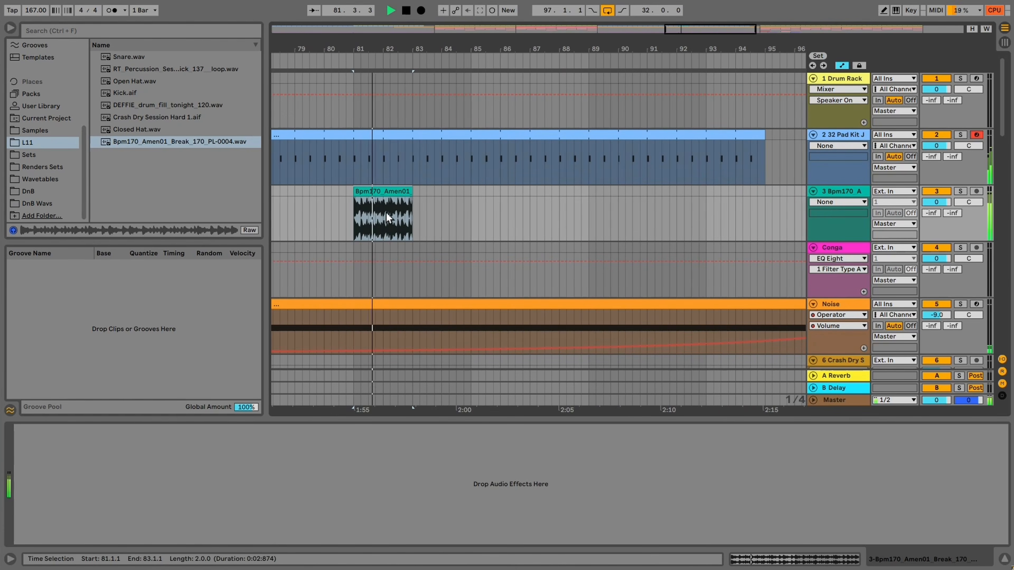
pyautogui.press('space')
pyautogui.moveTo(384, 210); pyautogui.dragTo(416, 205)
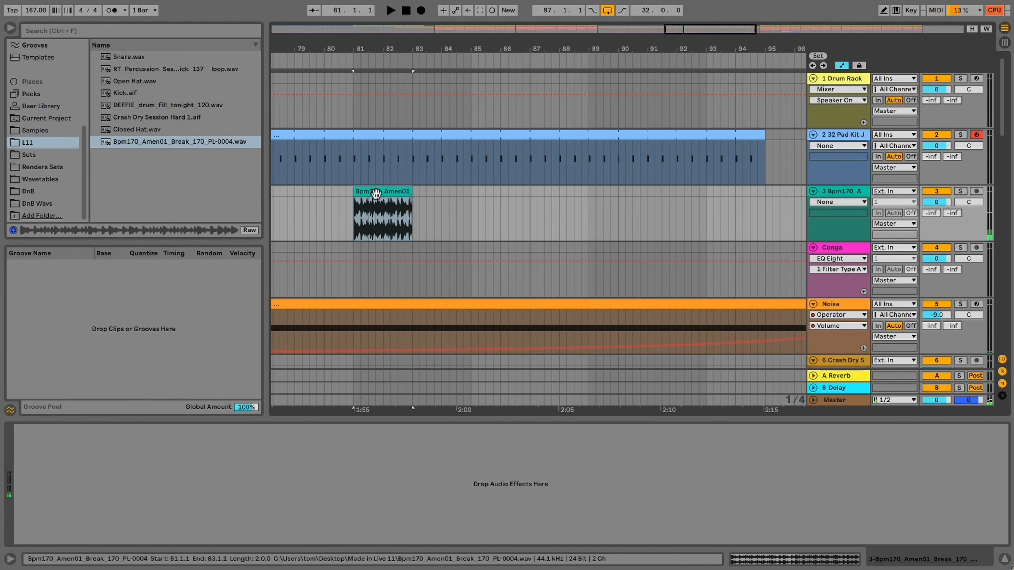
pyautogui.doubleClick(371, 192)
pyautogui.click(155, 435)
pyautogui.click(154, 434)
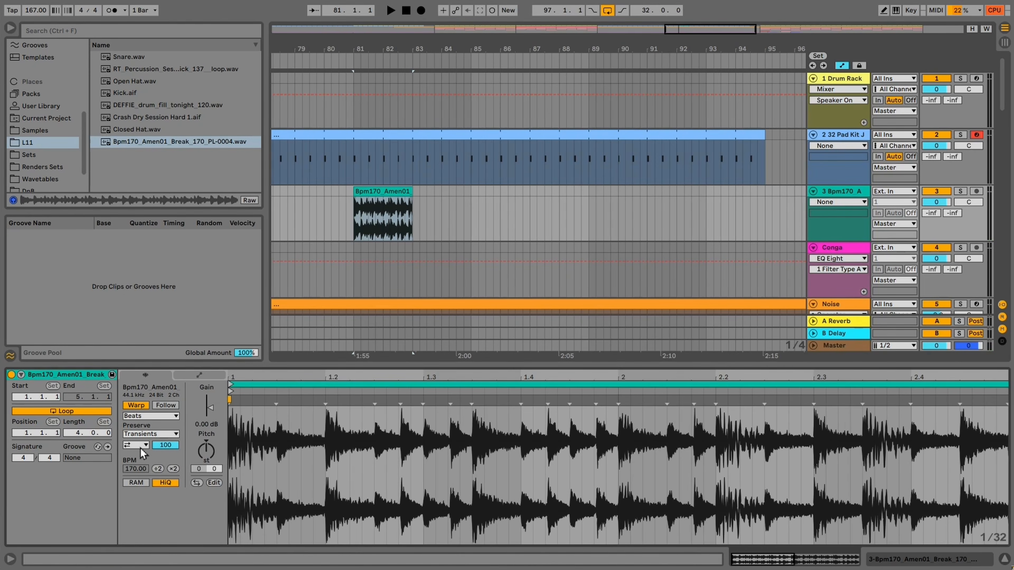
pyautogui.press('space')
pyautogui.moveTo(161, 446); pyautogui.dragTo(161, 448)
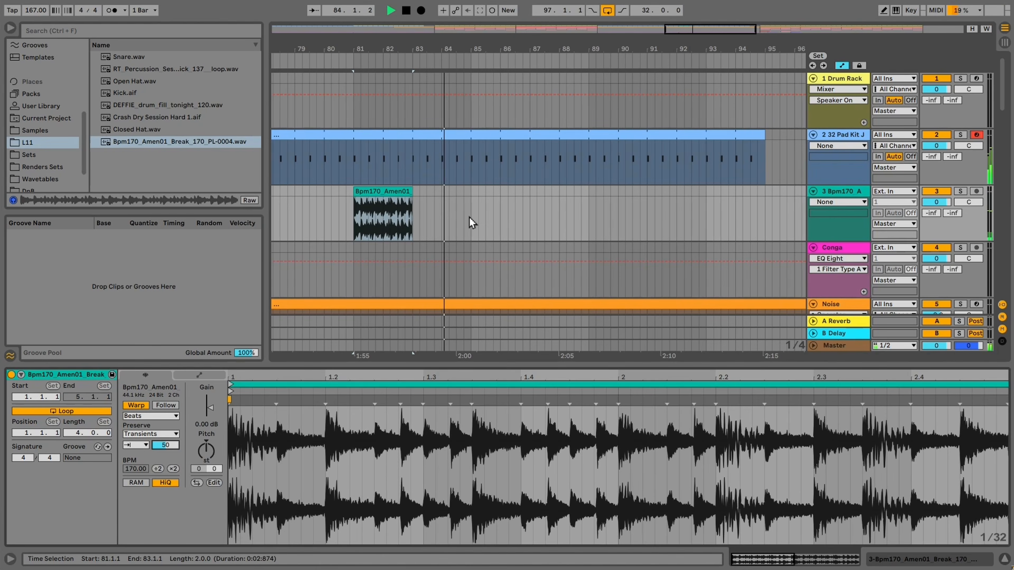
pyautogui.press('space')
# Hide the automation and delete the second half of the Amen break clip, from bar 82 onward
pyautogui.click(390, 215)
pyautogui.moveTo(426, 218); pyautogui.dragTo(421, 218)
pyautogui.keyDown('shift'); pyautogui.click(384, 218); pyautogui.keyUp('shift')
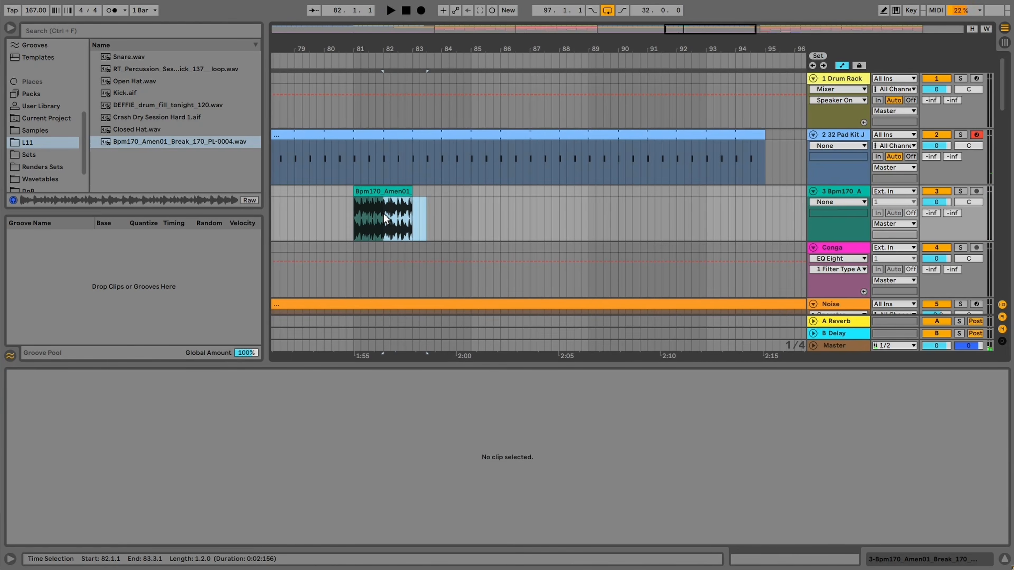
pyautogui.press('a')
pyautogui.press('Delete')
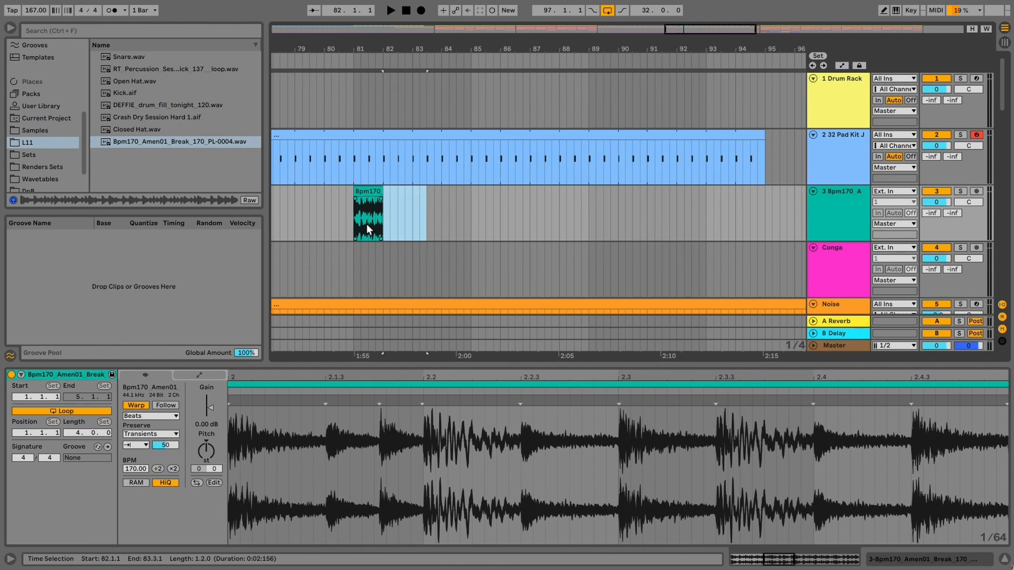
# Duplicate the four-bar section starting at bar 81 of the break track to bars 85, 89 and 93
pyautogui.moveTo(354, 224); pyautogui.dragTo(470, 216)
pyautogui.hotkey('ctrl', 'd')
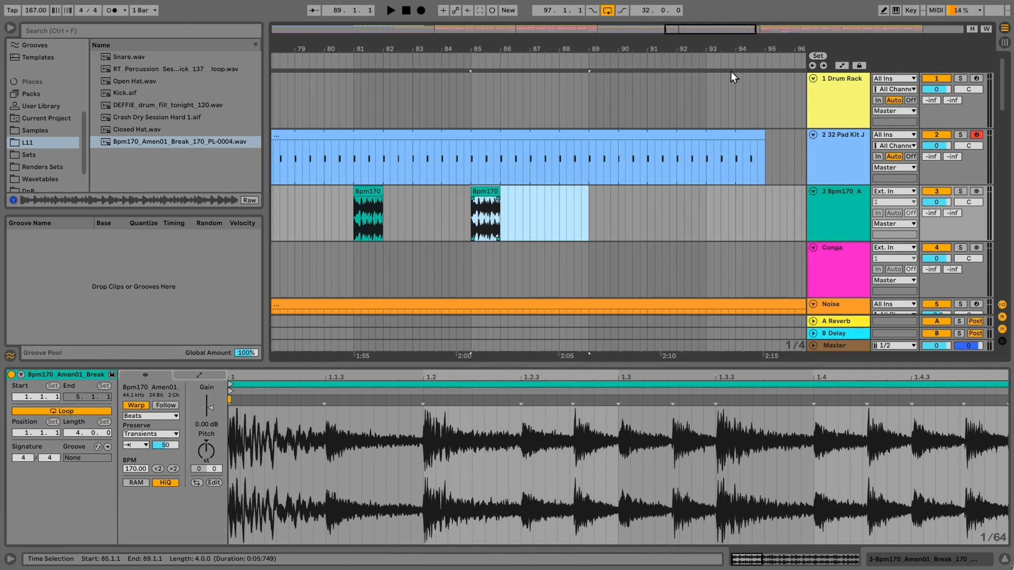
pyautogui.moveTo(695, 35); pyautogui.dragTo(708, 35)
pyautogui.hotkey('ctrl', 'd')
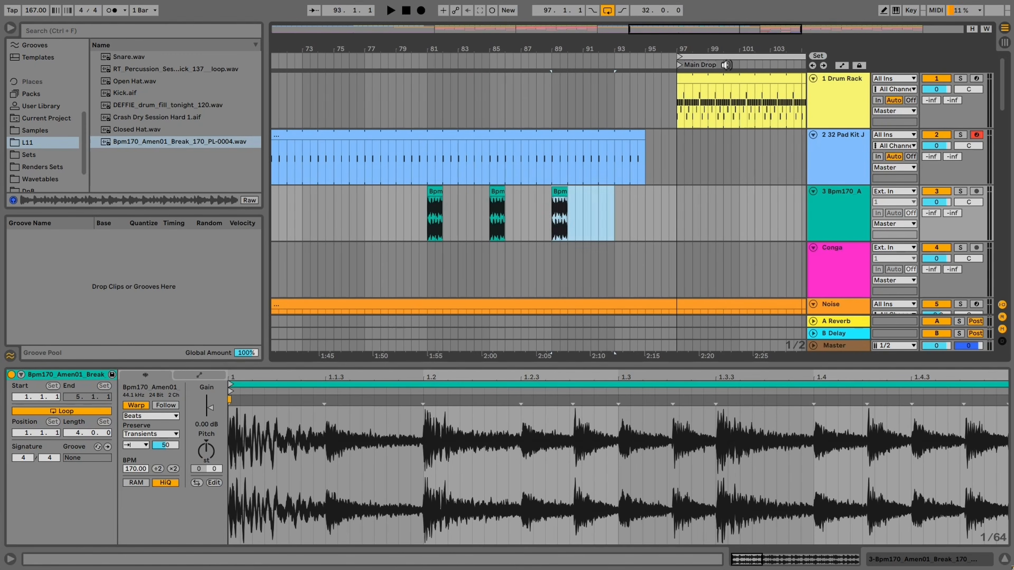
pyautogui.hotkey('ctrl', 'd')
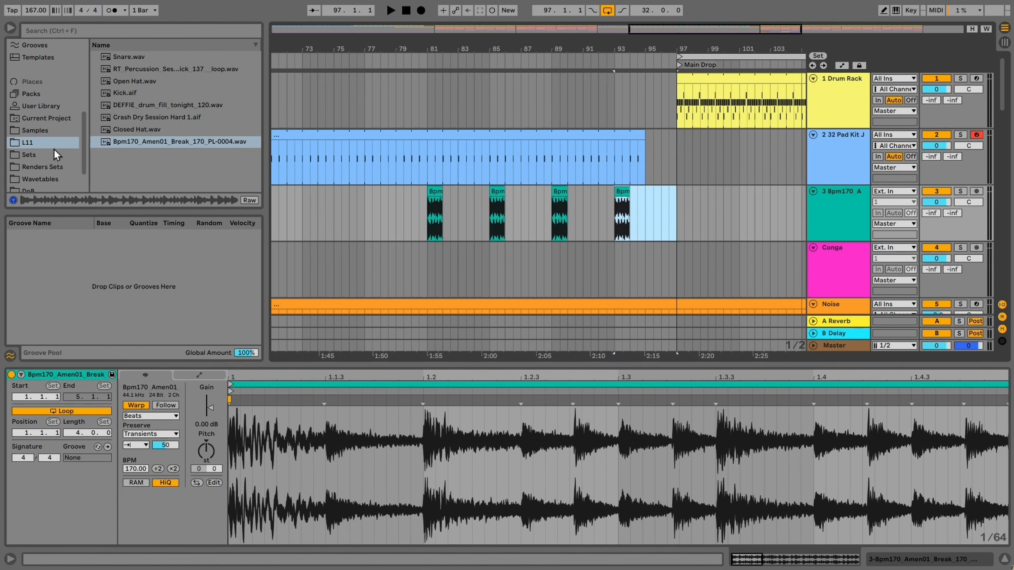
# Add an Auto Filter to the break track and set it to band-pass at 447 Hz with 40% resonance
pyautogui.moveTo(85, 150); pyautogui.dragTo(68, 89)
pyautogui.click(48, 127)
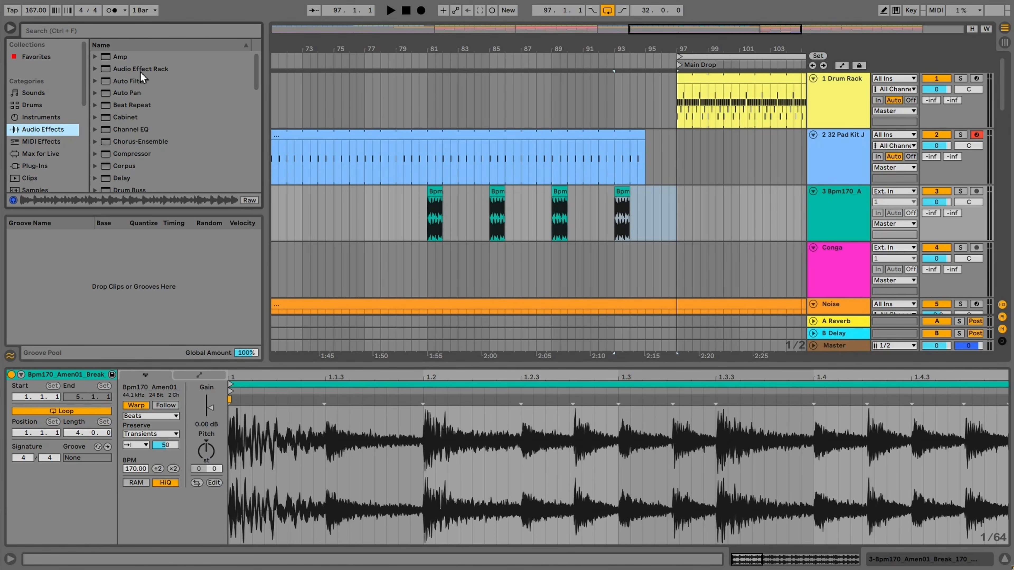
pyautogui.click(145, 72)
pyautogui.click(130, 80)
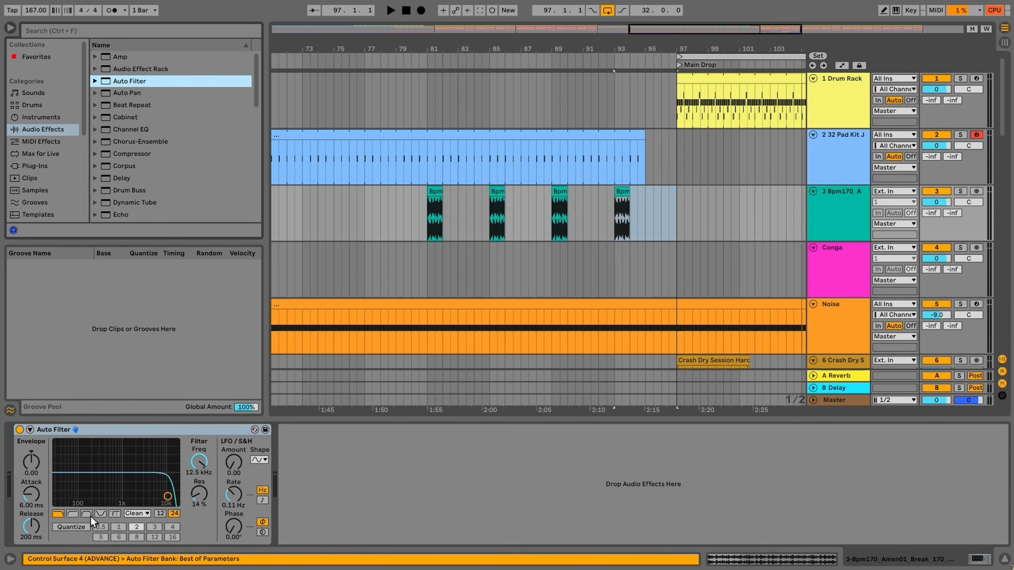
pyautogui.click(86, 514)
pyautogui.press('space')
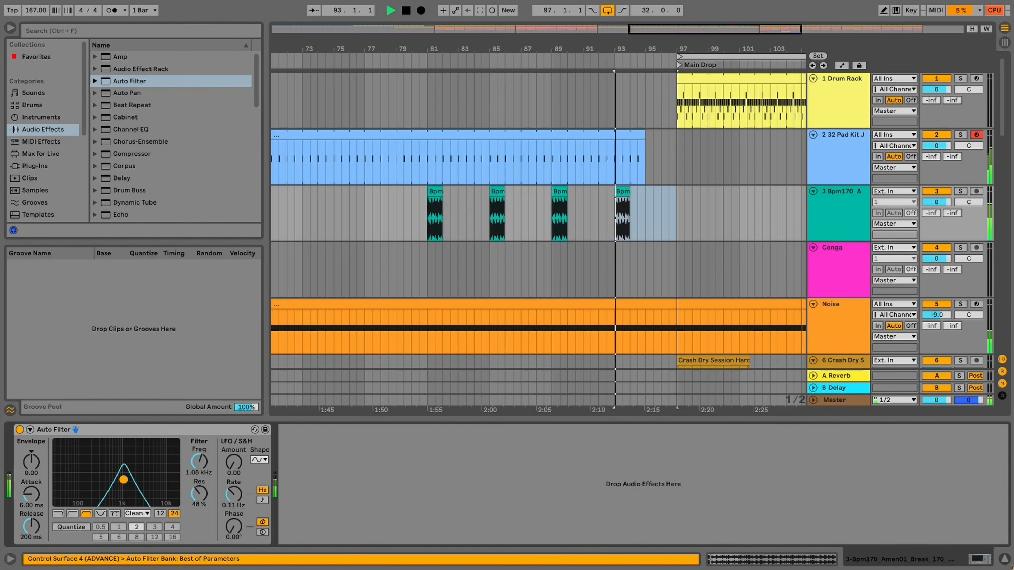
pyautogui.click(428, 227)
pyautogui.click(201, 463)
pyautogui.press('a')
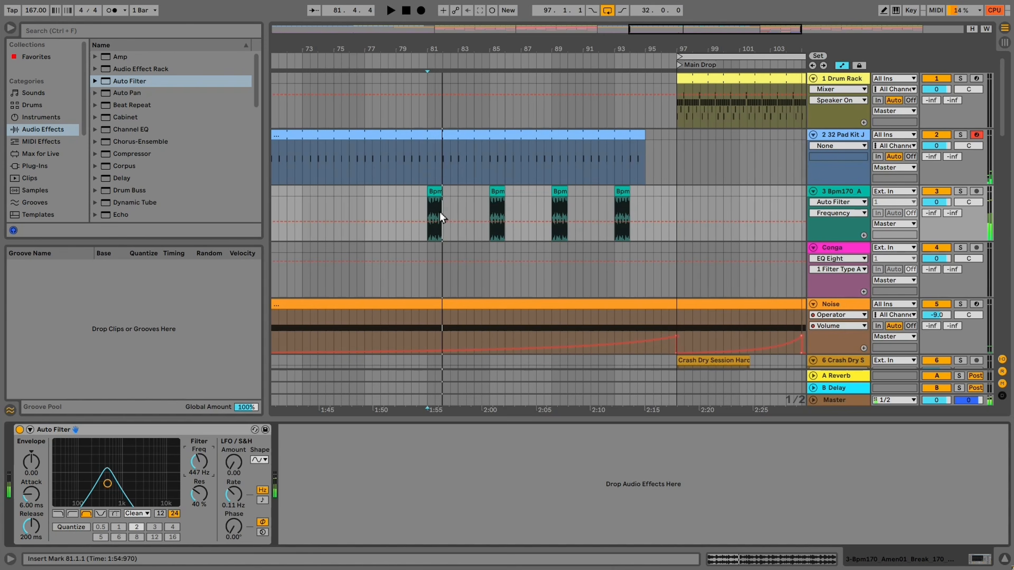
# Automate the filter frequency to rise over the bar 81 break and fall over bar 85, and duplicate bars 81–89 to bar 89
pyautogui.moveTo(427, 226); pyautogui.dragTo(442, 207)
pyautogui.press('space')
pyautogui.press('space')
pyautogui.click(489, 208)
pyautogui.moveTo(504, 207); pyautogui.dragTo(431, 232)
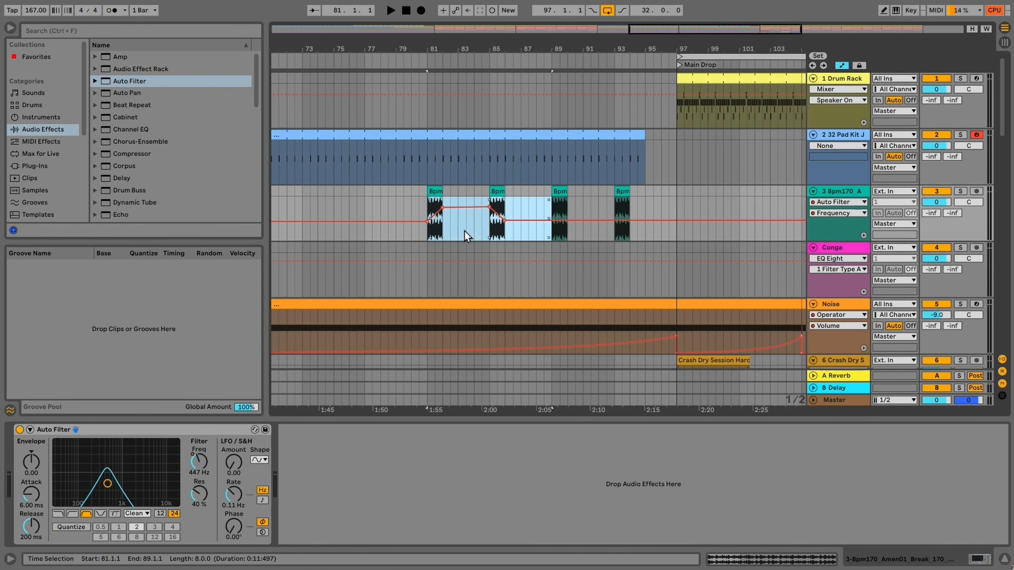
pyautogui.hotkey('ctrl', 'd')
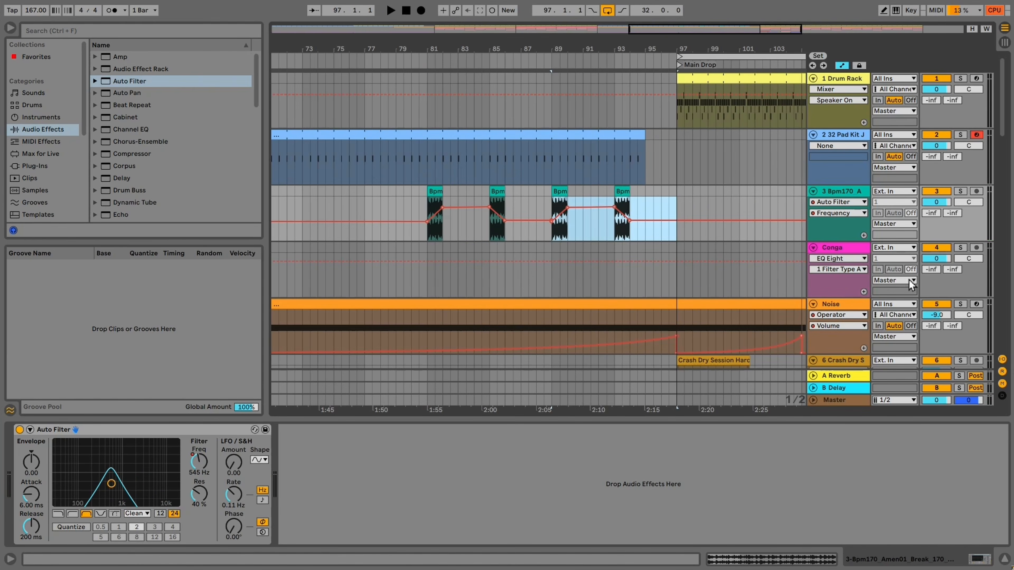
# Draw B-Delay send automation on the break track that jumps to full at the last beat of each break clip
pyautogui.click(837, 389)
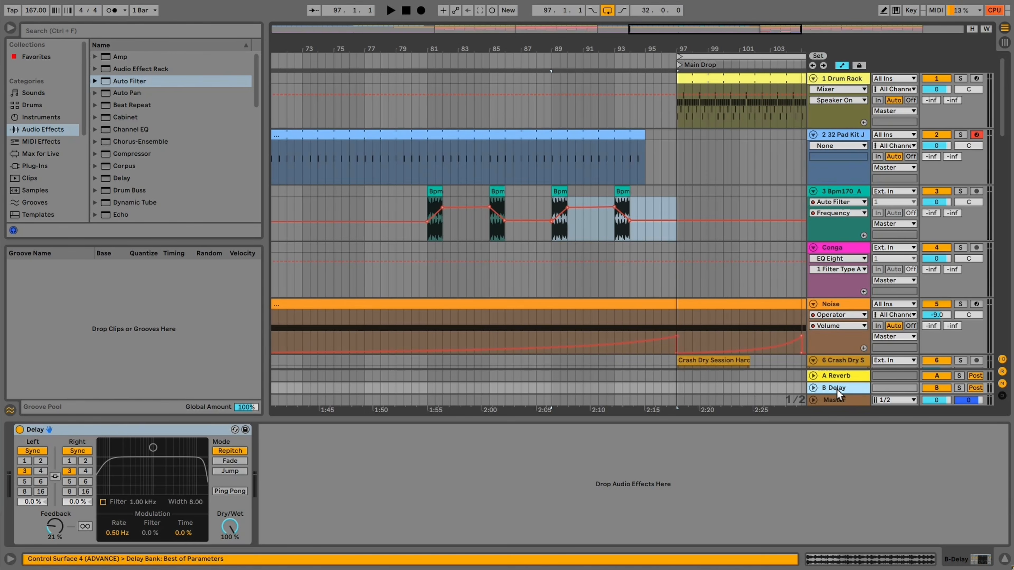
pyautogui.click(953, 213)
pyautogui.moveTo(674, 33); pyautogui.dragTo(467, 236)
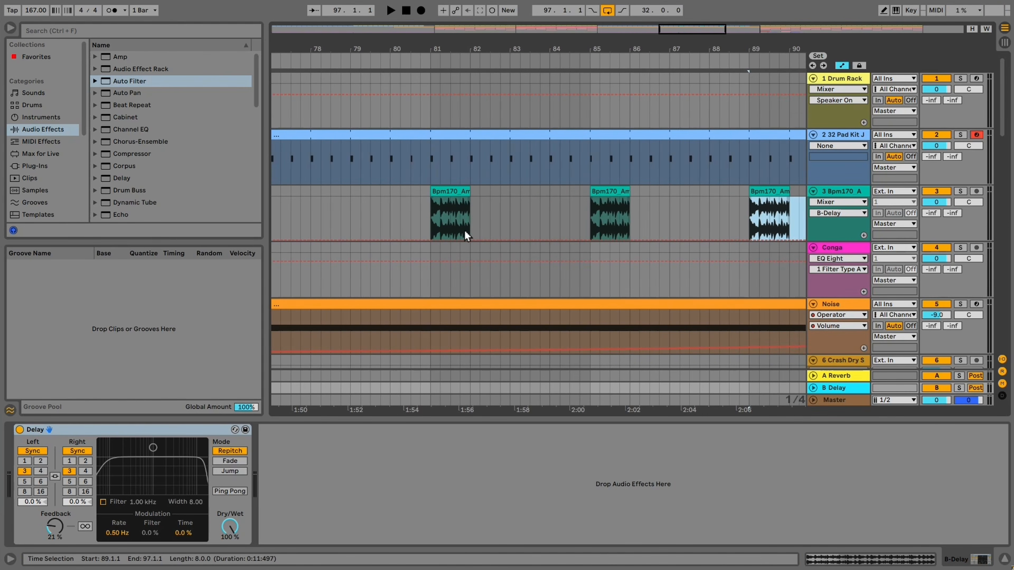
pyautogui.click(467, 206)
pyautogui.hscroll(5, 633, 200)
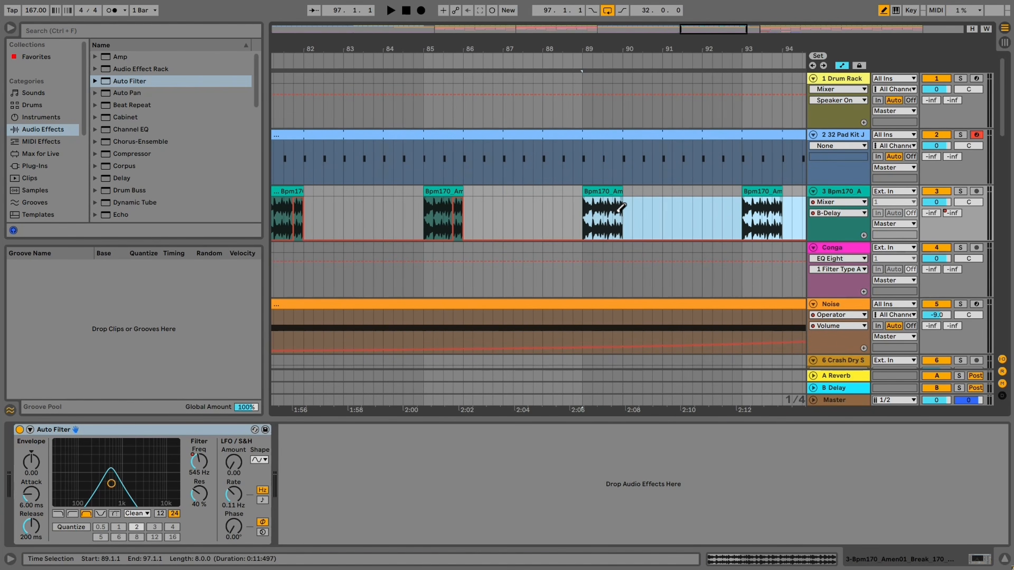
pyautogui.hscroll(3, 682, 212)
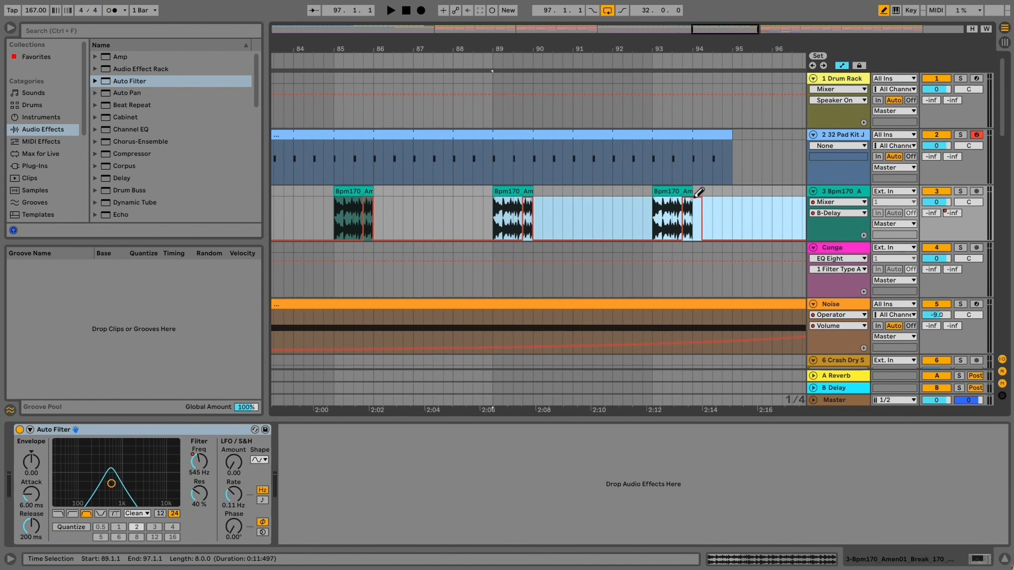
# Set the Delay return's feedback to 71%, auditioning the break's echoes from bar 81.3
pyautogui.hscroll(-4, 402, 220)
pyautogui.click(334, 219)
pyautogui.press('space')
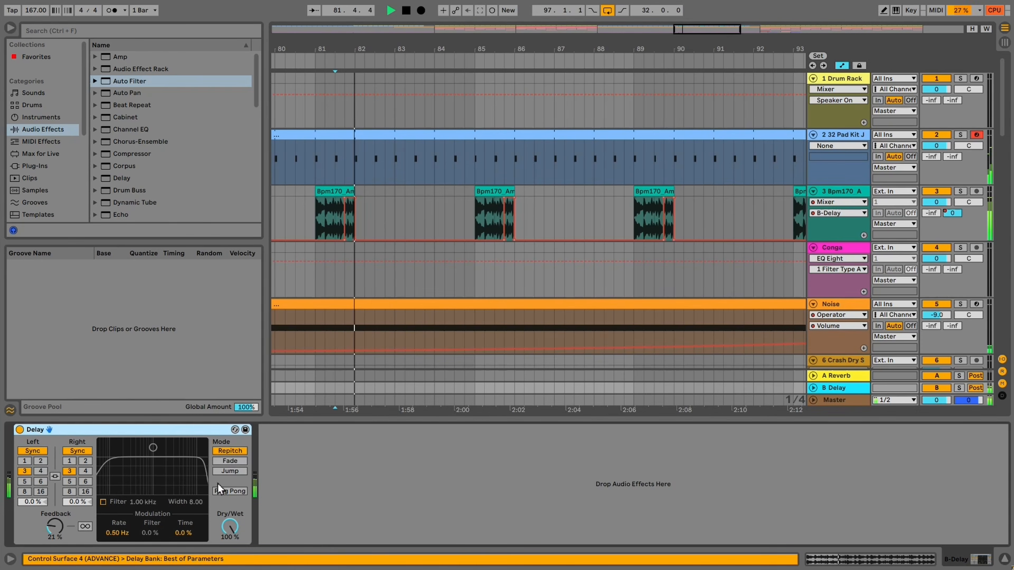
pyautogui.press('space')
pyautogui.press('space')
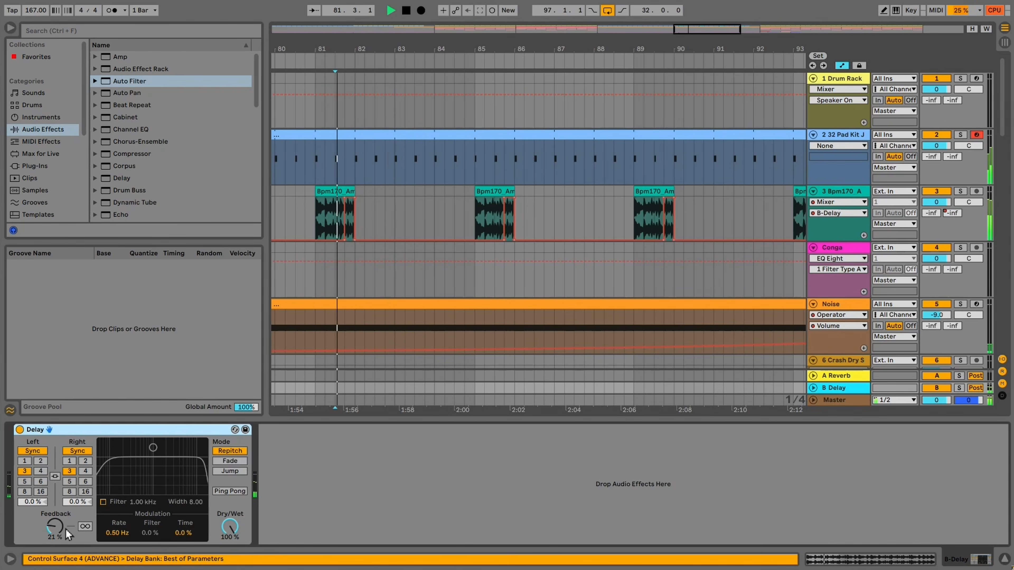
pyautogui.press('space')
pyautogui.moveTo(56, 528); pyautogui.dragTo(56, 525)
pyautogui.press('space')
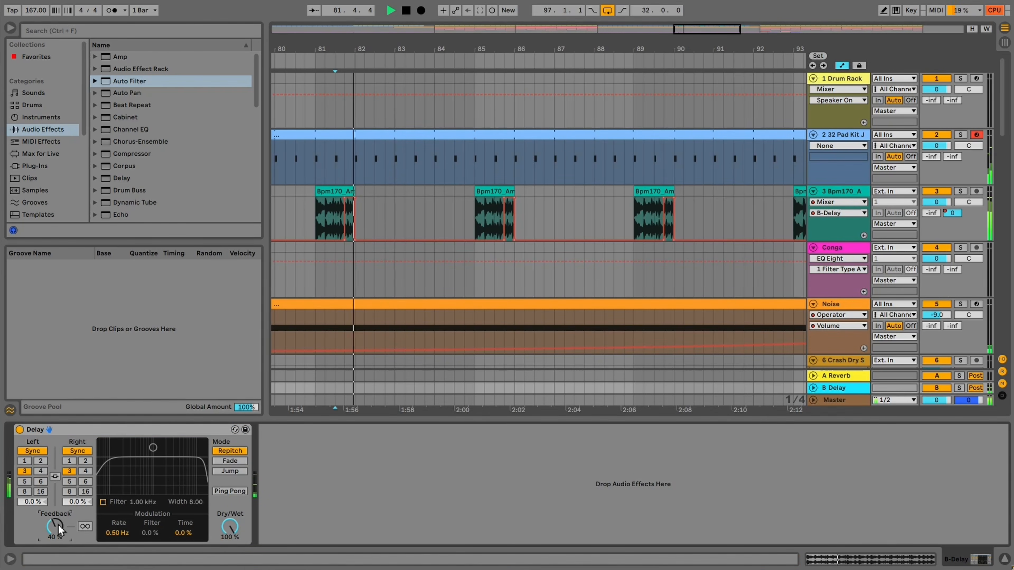
pyautogui.press('space')
pyautogui.moveTo(61, 528); pyautogui.dragTo(61, 504)
pyautogui.press('space')
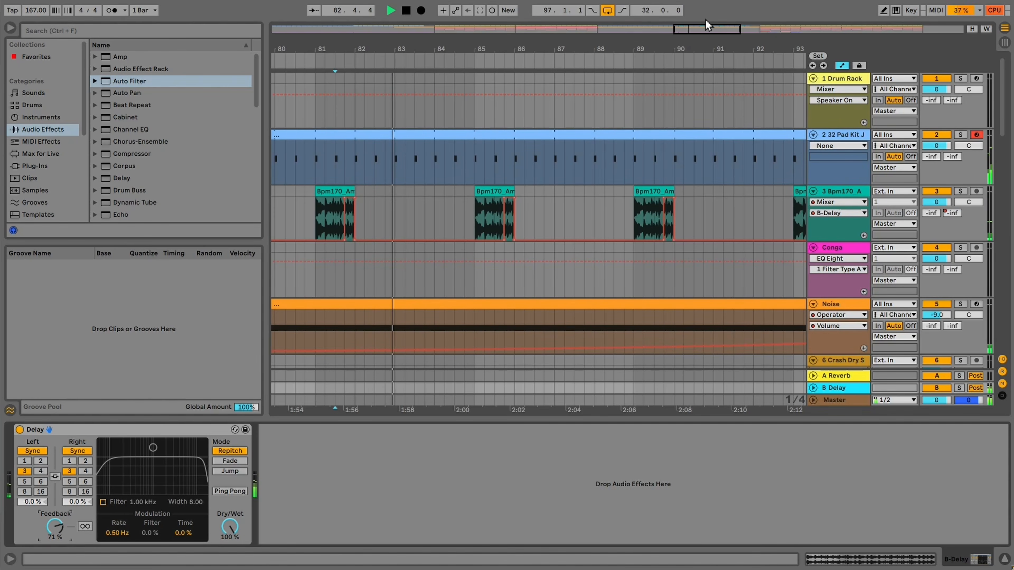
# Extend the last break clip at bar 93 to bar 96.3 and edit its delay send automation
pyautogui.moveTo(711, 31); pyautogui.dragTo(714, 56)
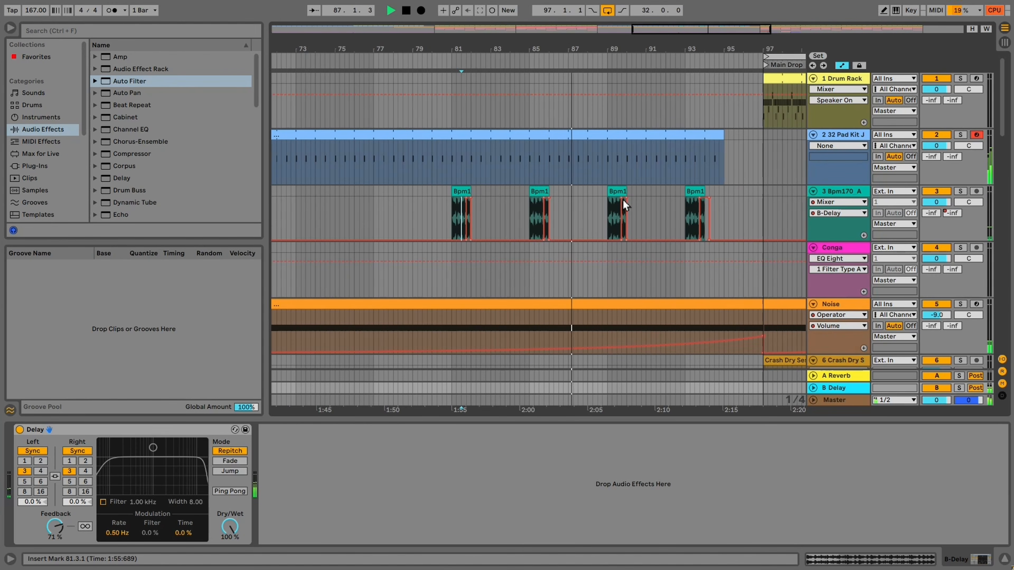
pyautogui.moveTo(709, 206); pyautogui.dragTo(750, 207)
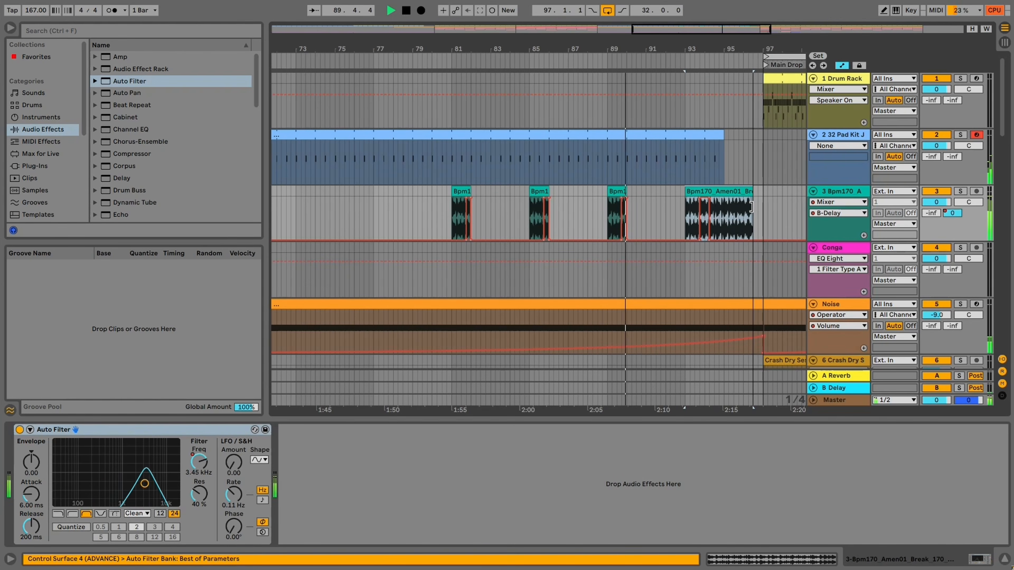
pyautogui.click(706, 221)
pyautogui.press('b')
pyautogui.moveTo(716, 245)
pyautogui.mouseDown()
pyautogui.moveTo(695, 251)
pyautogui.moveTo(729, 226)
pyautogui.moveTo(725, 252)
pyautogui.mouseUp()
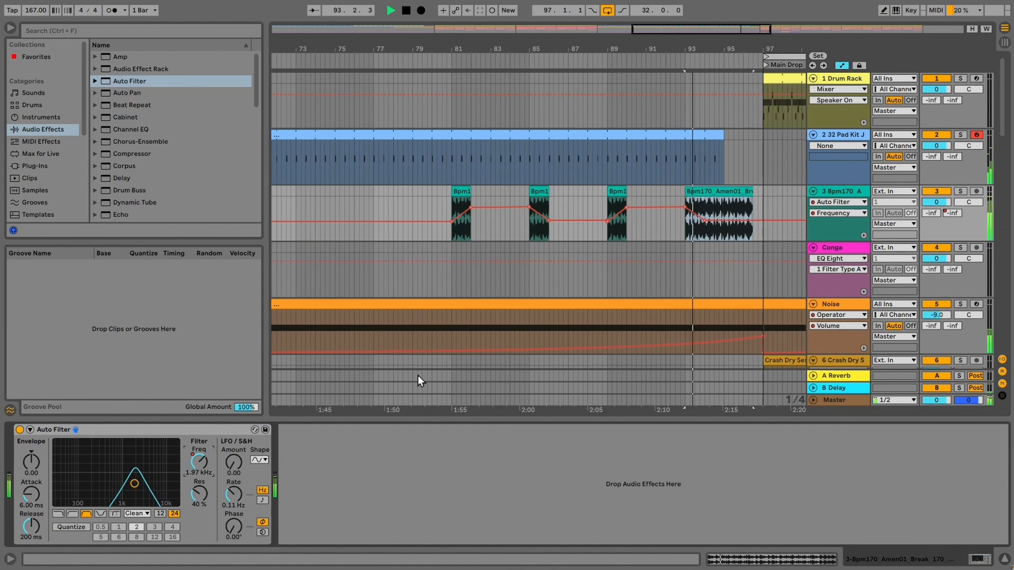
# Reshape the last break's filter frequency automation to fall until bar 95 and rise to the clip's end, and play from bar 96
pyautogui.moveTo(705, 220); pyautogui.dragTo(753, 206)
pyautogui.moveTo(747, 29); pyautogui.dragTo(594, 236)
pyautogui.press('space')
pyautogui.click(592, 235)
pyautogui.press('space')
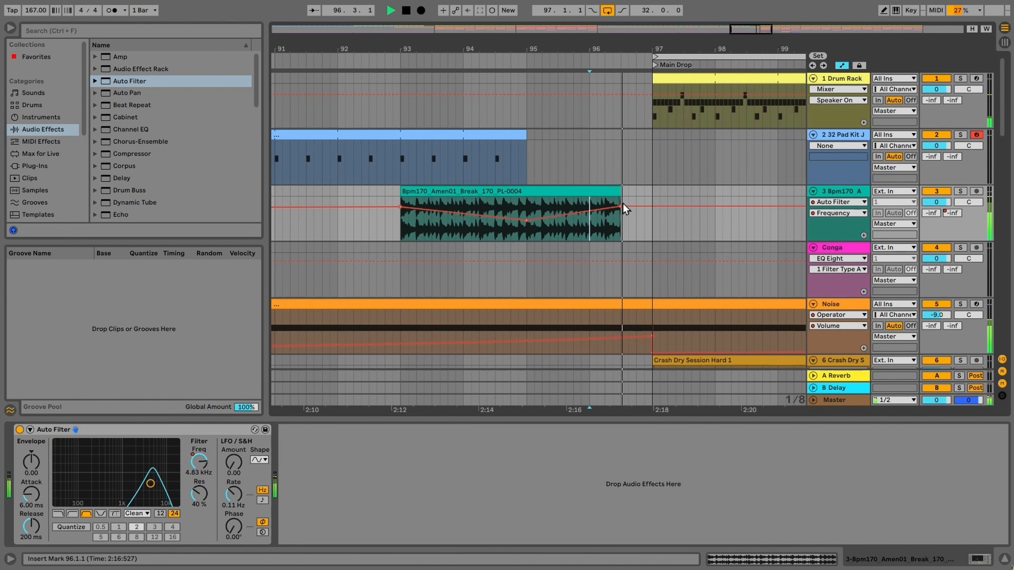
# Audition the transition into the Main Drop from bar 96.3, starting and stopping playback several times
pyautogui.click(622, 227)
pyautogui.press('space')
pyautogui.press('space')
pyautogui.press('space')
pyautogui.press('space')
pyautogui.press('space')
pyautogui.press('space')
pyautogui.press('space')
pyautogui.press('space')
pyautogui.press('space')
# Remove the end of the Creepy clip so it stops at bar 96.3, and play the transition into the drop
pyautogui.scroll(-5, 718, 226)
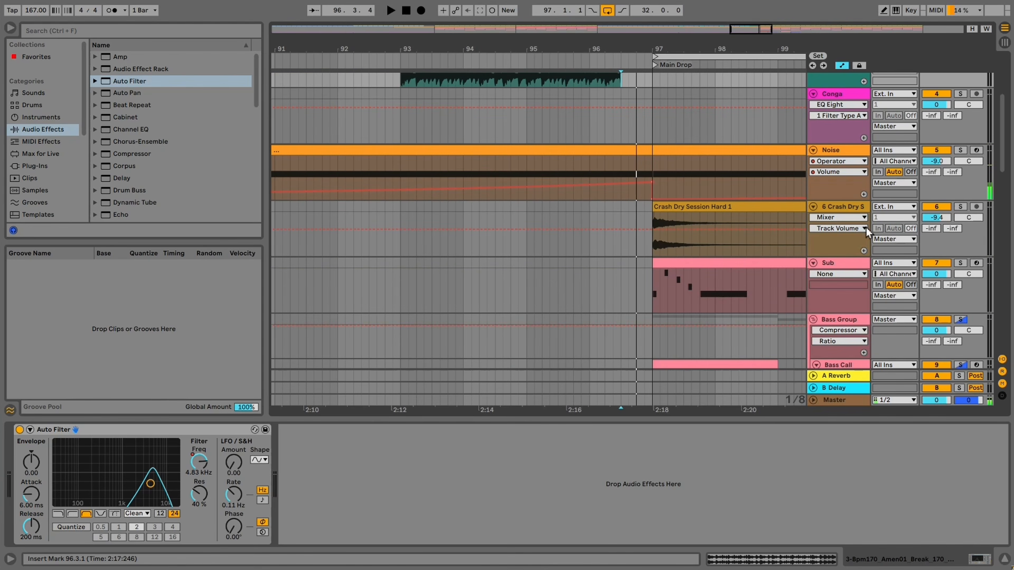
pyautogui.moveTo(1003, 158); pyautogui.dragTo(1003, 344)
pyautogui.press('a')
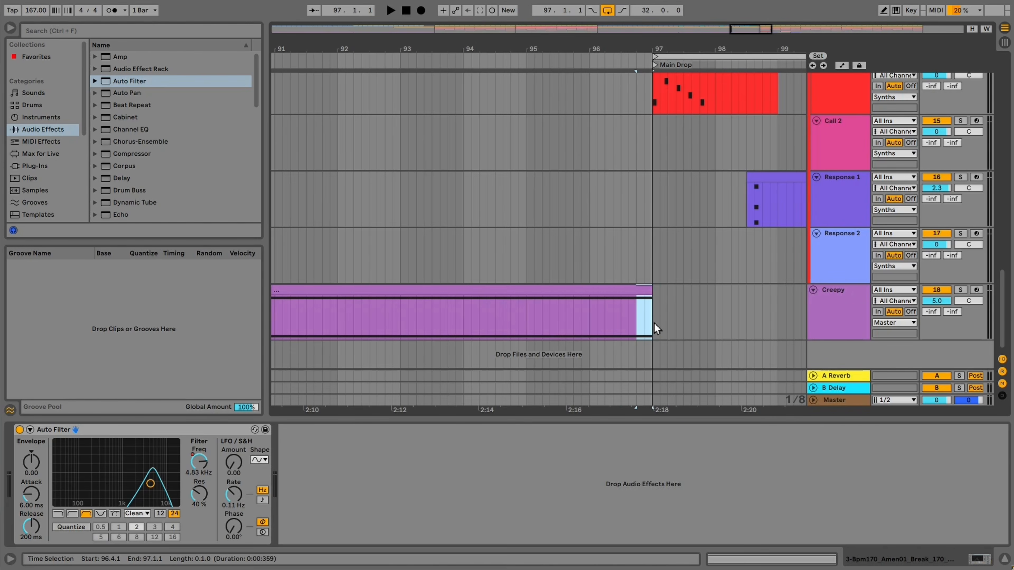
pyautogui.click(620, 322)
pyautogui.press('space')
pyautogui.press('space')
pyautogui.moveTo(613, 315); pyautogui.dragTo(639, 326)
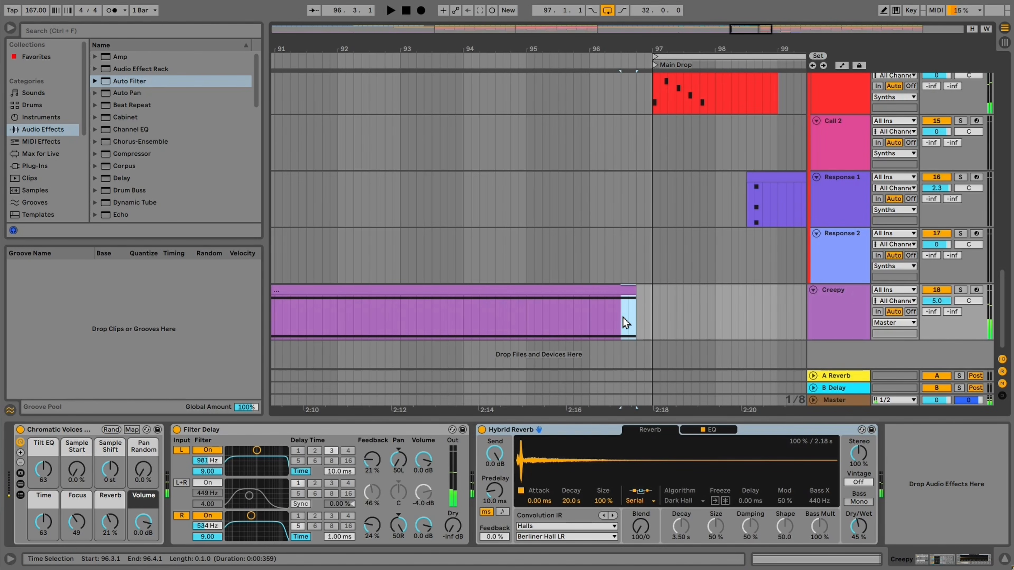
pyautogui.click(612, 319)
pyautogui.press('space')
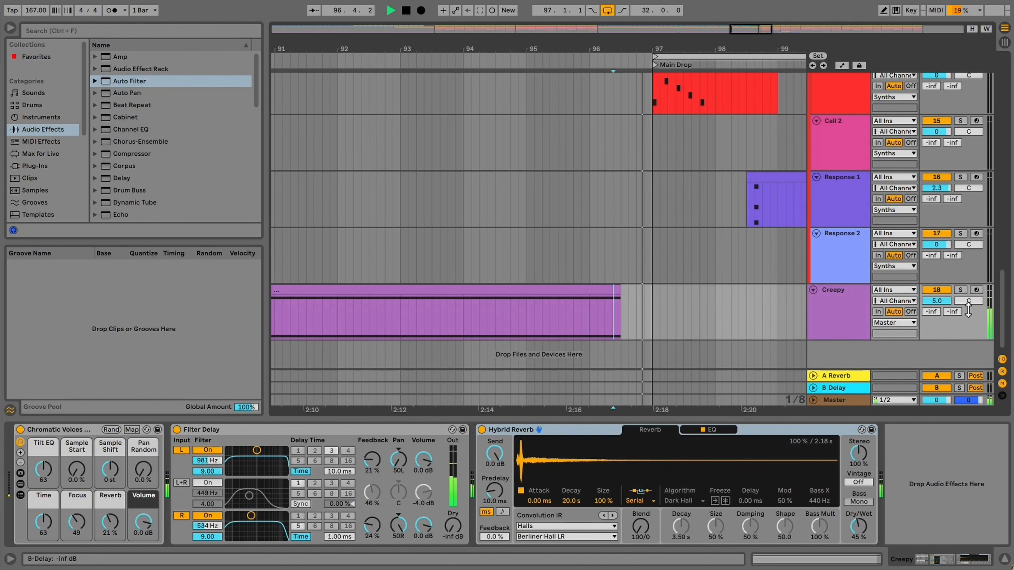
# Delete the Noise clip's section between bars 96.3 and 97 and play from bar 96.3
pyautogui.moveTo(1003, 299); pyautogui.dragTo(1002, 82)
pyautogui.press('space')
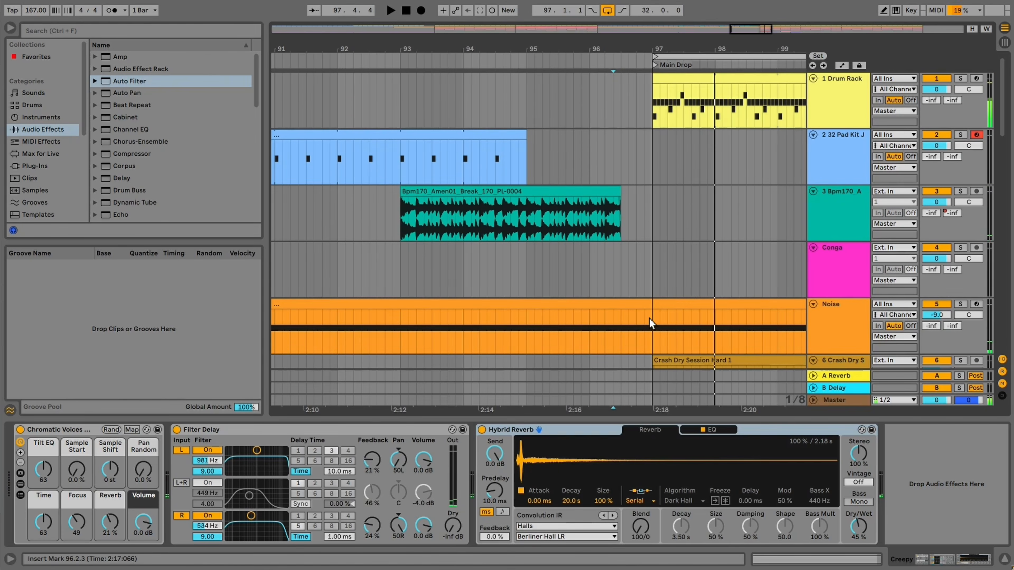
pyautogui.moveTo(647, 307); pyautogui.dragTo(622, 326)
pyautogui.click(622, 326)
pyautogui.press('space')
# Insert an audio track below the Amen break track and search the whole library for "snare"
pyautogui.click(842, 192)
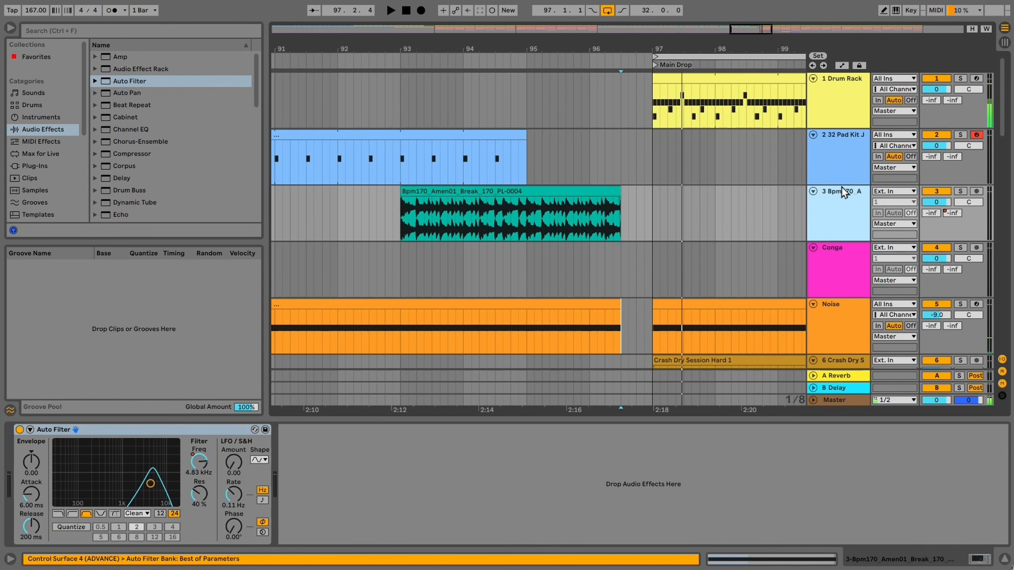
pyautogui.hotkey('ctrl', 't')
pyautogui.click(47, 32)
pyautogui.write('snare')
pyautogui.scroll(-4, 38, 170)
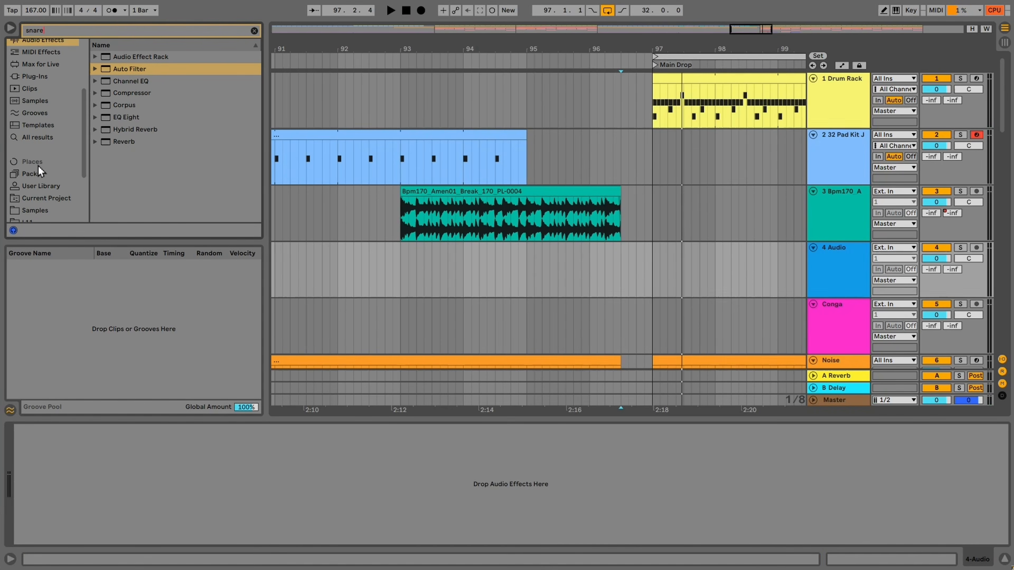
pyautogui.click(28, 139)
pyautogui.click(192, 166)
pyautogui.scroll(-2, 207, 144)
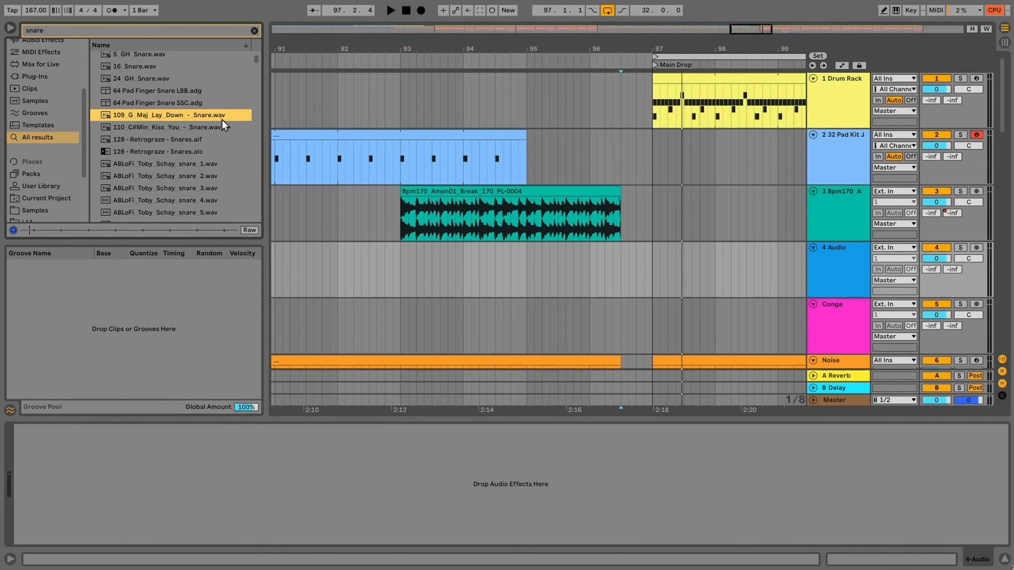
# Audition the snare samples and place the SOULSURPLUS open vinyl snare on the new audio track at bar 96.3
pyautogui.moveTo(256, 60); pyautogui.dragTo(254, 134)
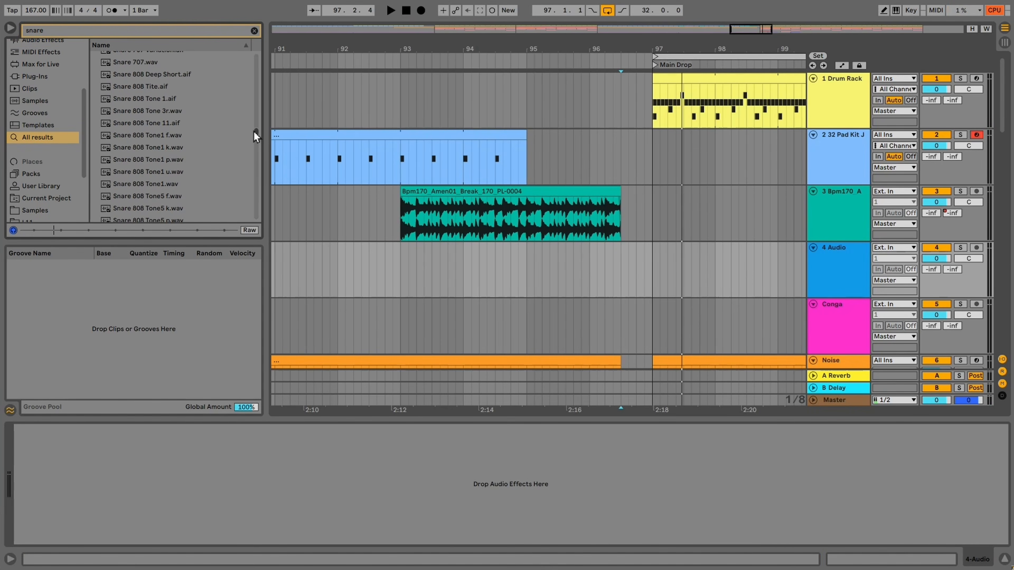
pyautogui.click(211, 163)
pyautogui.scroll(-4, 215, 160)
pyautogui.scroll(-2, 248, 154)
pyautogui.click(200, 159)
pyautogui.moveTo(256, 165); pyautogui.dragTo(260, 203)
pyautogui.click(227, 170)
pyautogui.click(229, 179)
pyautogui.click(229, 170)
pyautogui.press('Up')
pyautogui.press('Up')
pyautogui.scroll(-2, 243, 183)
pyautogui.press('Up')
pyautogui.press('Down')
pyautogui.press('Down')
pyautogui.press('Down')
pyautogui.press('Up')
pyautogui.press('Up')
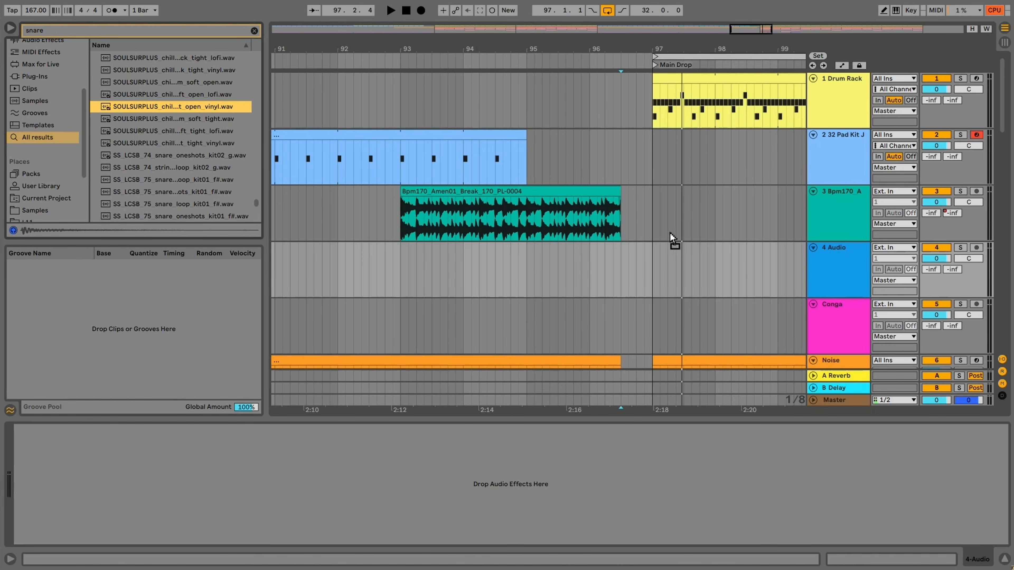
pyautogui.moveTo(626, 265); pyautogui.dragTo(624, 265)
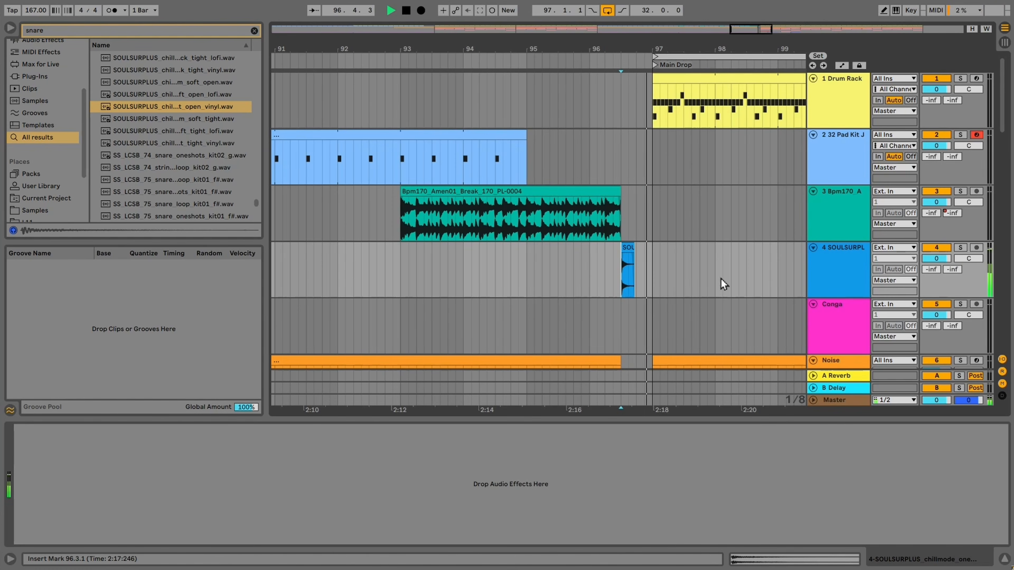
# Insert another audio track and place DEFFIE_drum_fill_tonight_120.wav from the L11 folder on it at bar 96.3
pyautogui.click(848, 251)
pyautogui.hotkey('ctrl', 't')
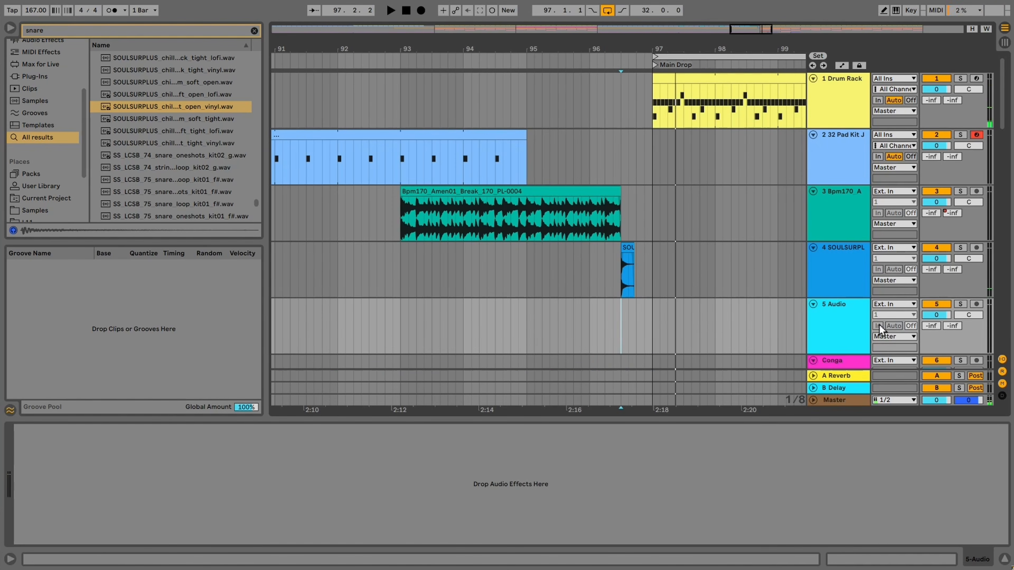
pyautogui.scroll(-3, 72, 200)
pyautogui.click(27, 146)
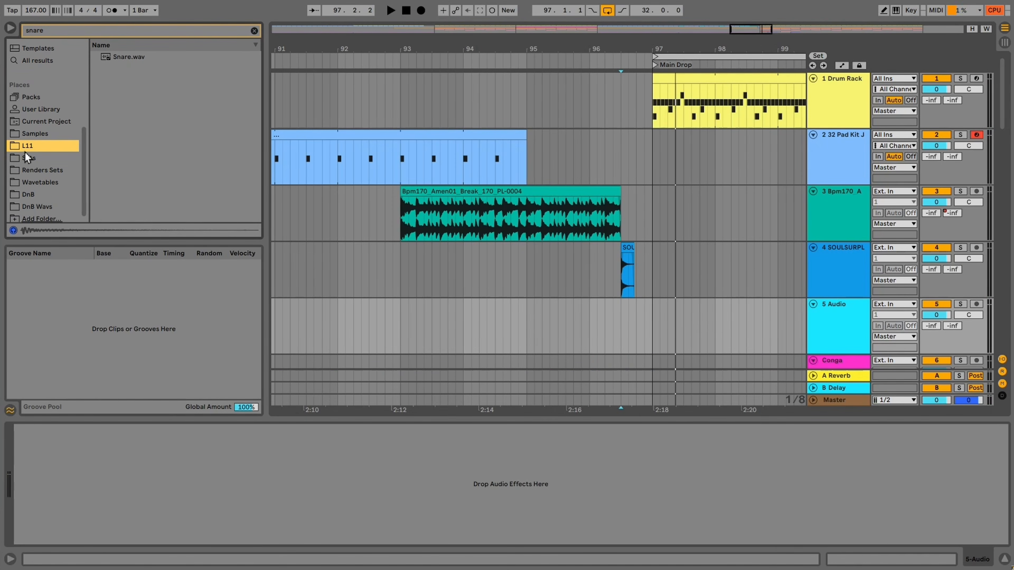
pyautogui.click(254, 30)
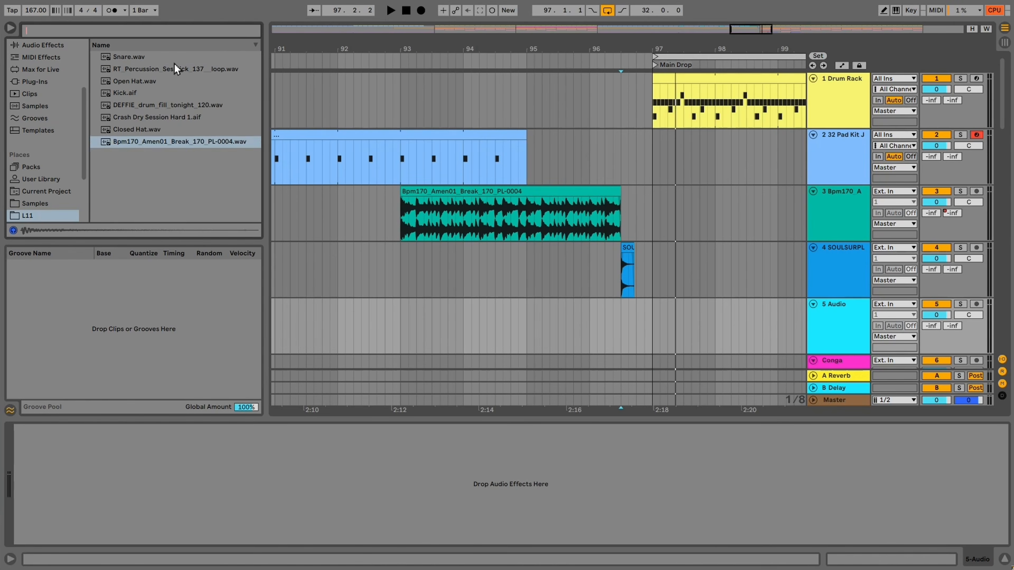
pyautogui.click(146, 117)
pyautogui.click(144, 107)
pyautogui.moveTo(143, 109); pyautogui.dragTo(622, 321)
pyautogui.press('space')
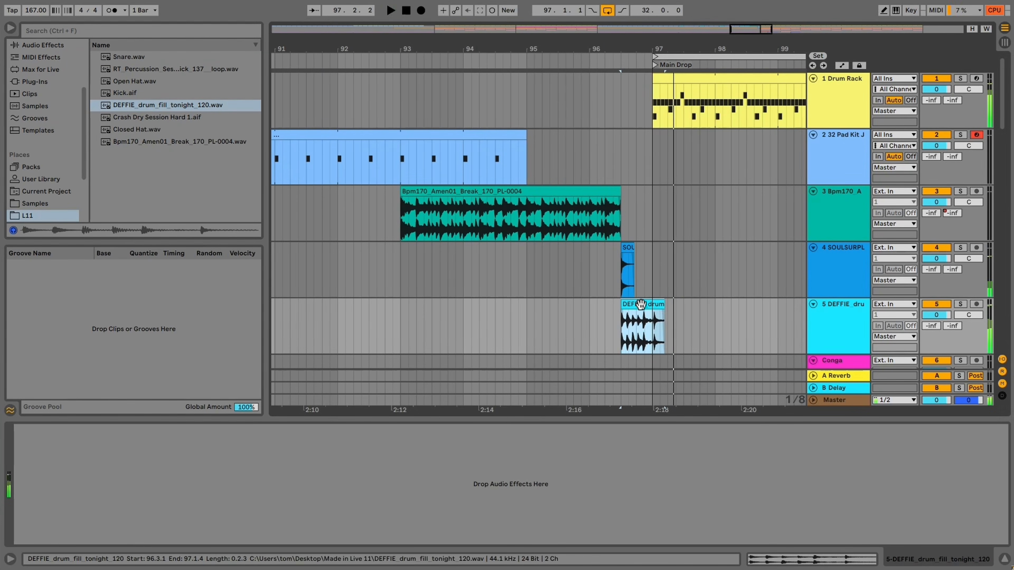
# Warp the drum fill with 1.1.1 on its first hit and its fifth hit on beat 1.2, auditioning from bar 96.3
pyautogui.doubleClick(640, 307)
pyautogui.click(148, 405)
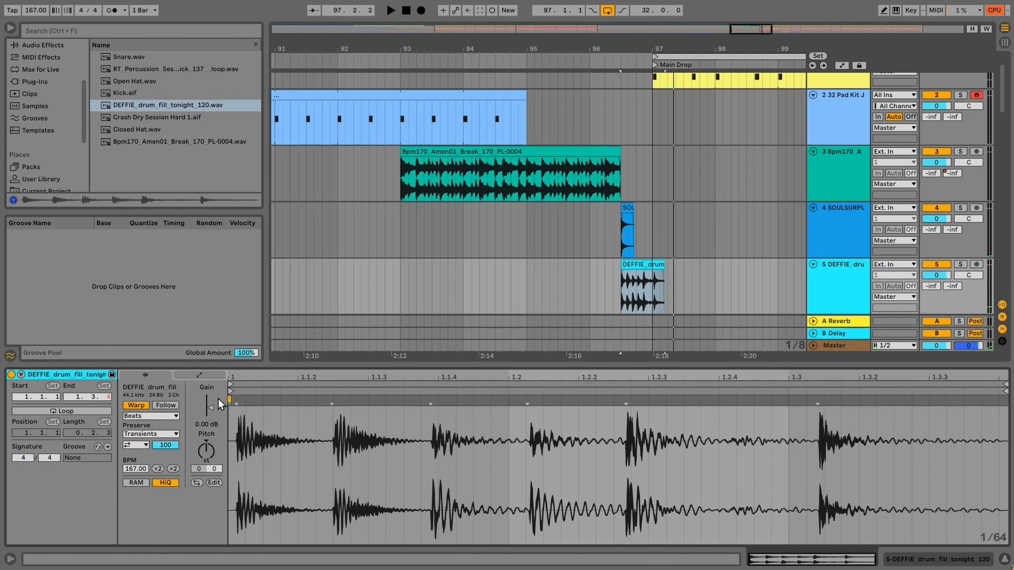
pyautogui.rightClick(236, 401)
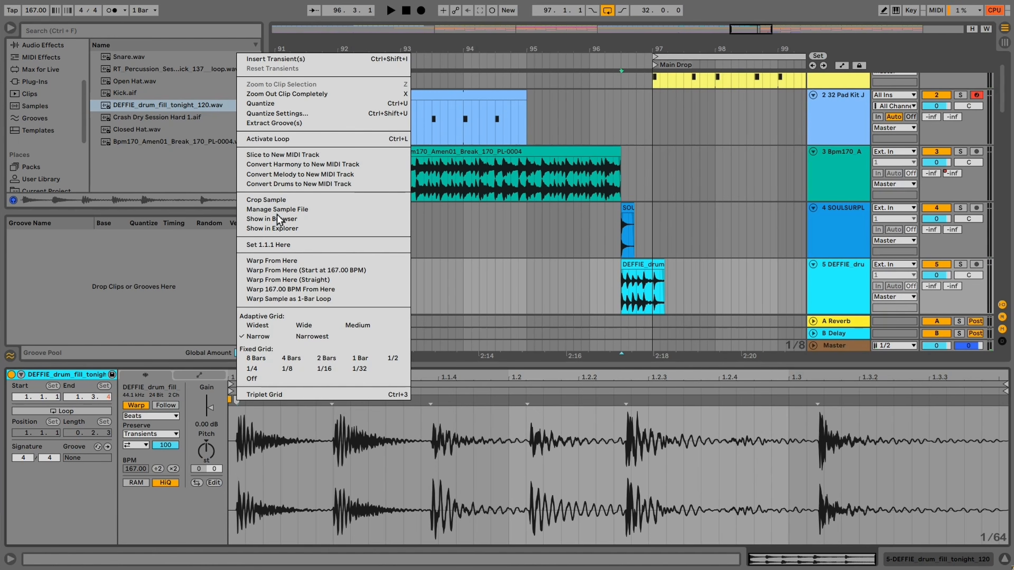
pyautogui.click(273, 245)
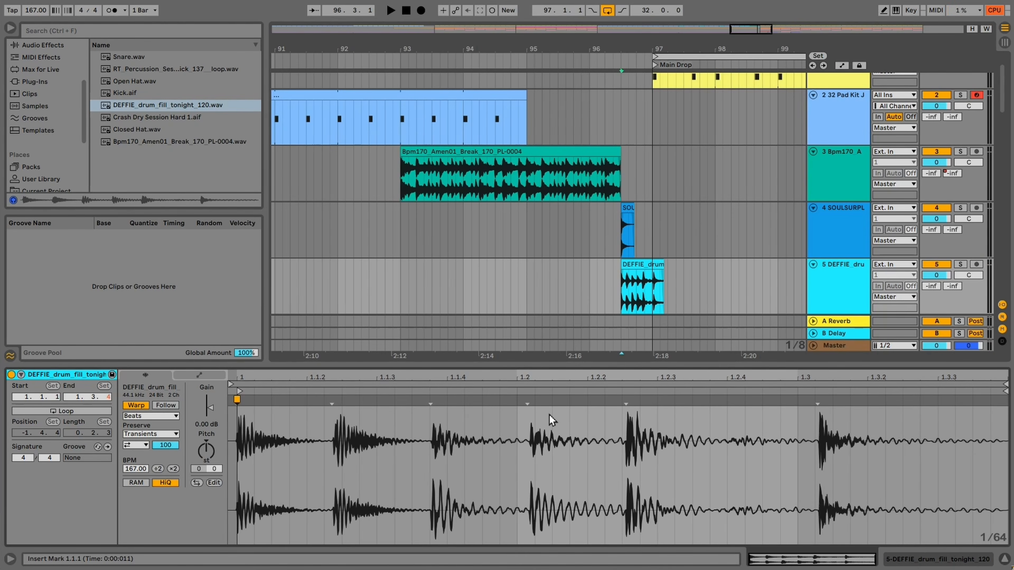
pyautogui.moveTo(626, 401); pyautogui.dragTo(518, 401)
pyautogui.press('space')
pyautogui.click(621, 287)
pyautogui.press('space')
pyautogui.press('space')
pyautogui.press('space')
# Move the drum fill to bar 96.4, turn off its transient looping, set the transient envelope to 42, and audition it
pyautogui.moveTo(645, 266); pyautogui.dragTo(660, 279)
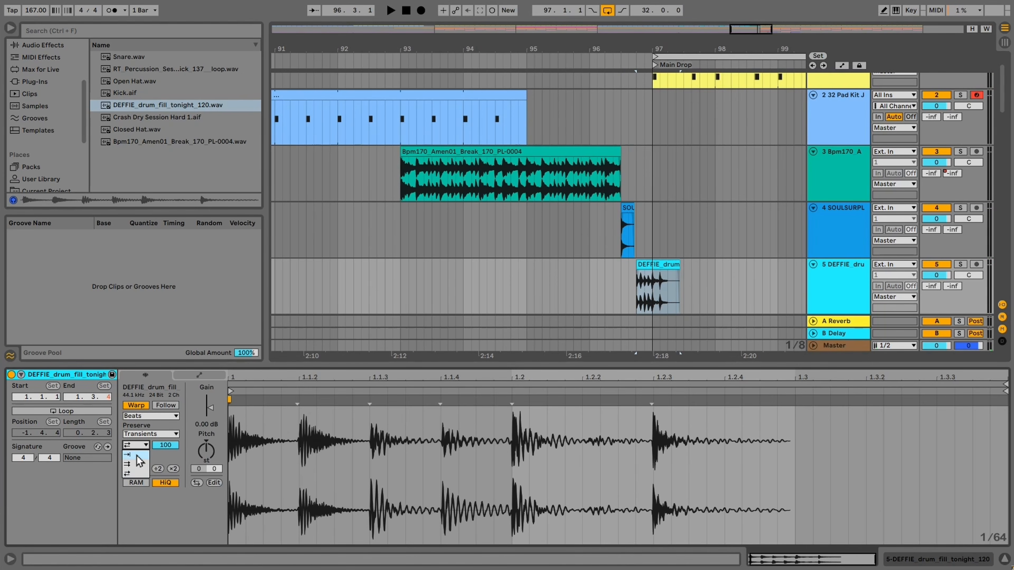
pyautogui.moveTo(166, 445); pyautogui.dragTo(165, 444)
pyautogui.press('space')
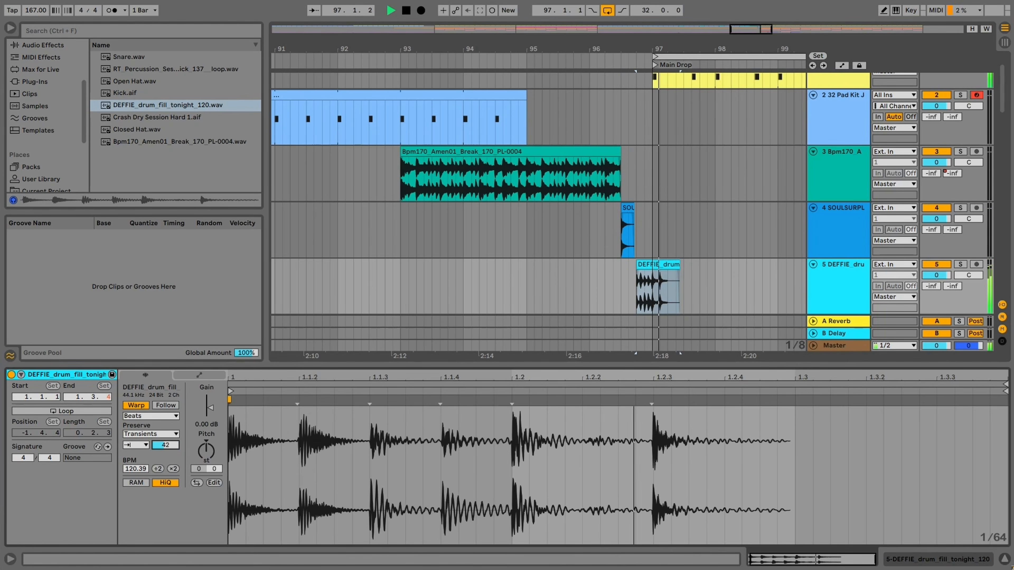
pyautogui.press('space')
pyautogui.press('space')
pyautogui.press('space')
# Trim the drum fill clip to end at bar 97 and play it into the drop
pyautogui.moveTo(679, 268); pyautogui.dragTo(652, 268)
pyautogui.press('space')
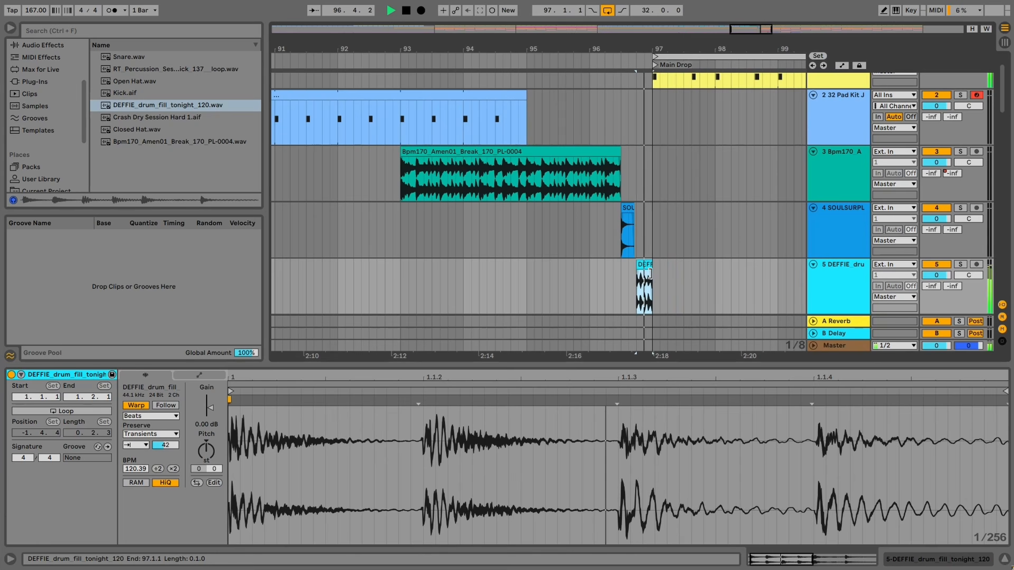
pyautogui.press('space')
# Solo the Call 1 synth track and play it from bar 96.4
pyautogui.scroll(2, 699, 273)
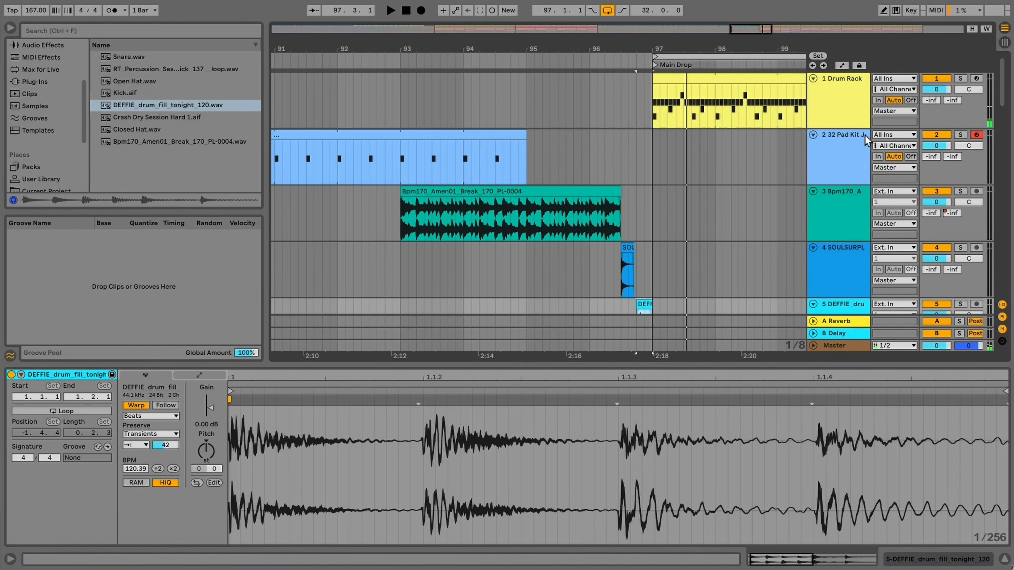
pyautogui.moveTo(1003, 83); pyautogui.dragTo(970, 166)
pyautogui.click(850, 158)
pyautogui.scroll(-5, 862, 196)
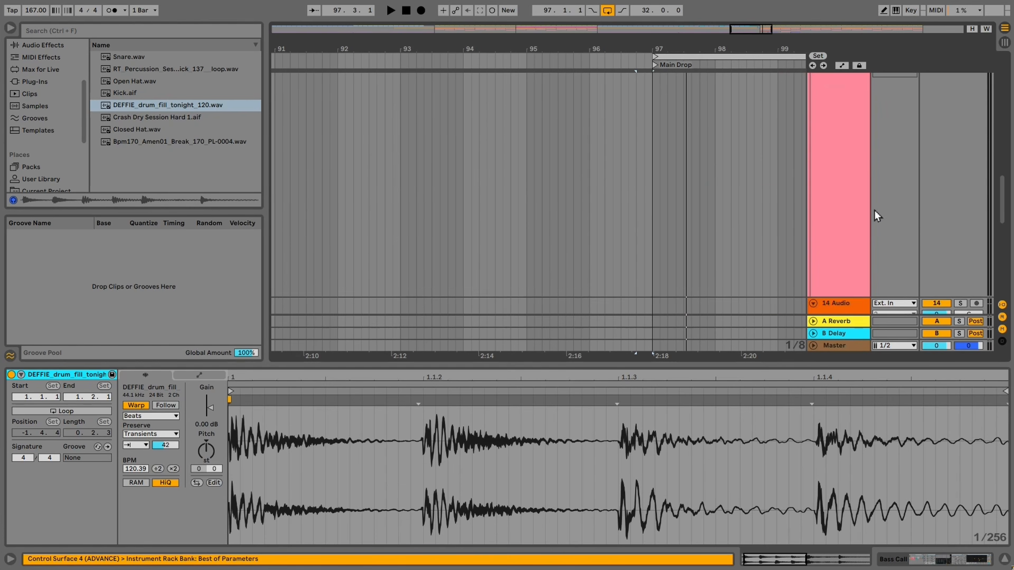
pyautogui.click(844, 148)
pyautogui.click(960, 136)
pyautogui.press('space')
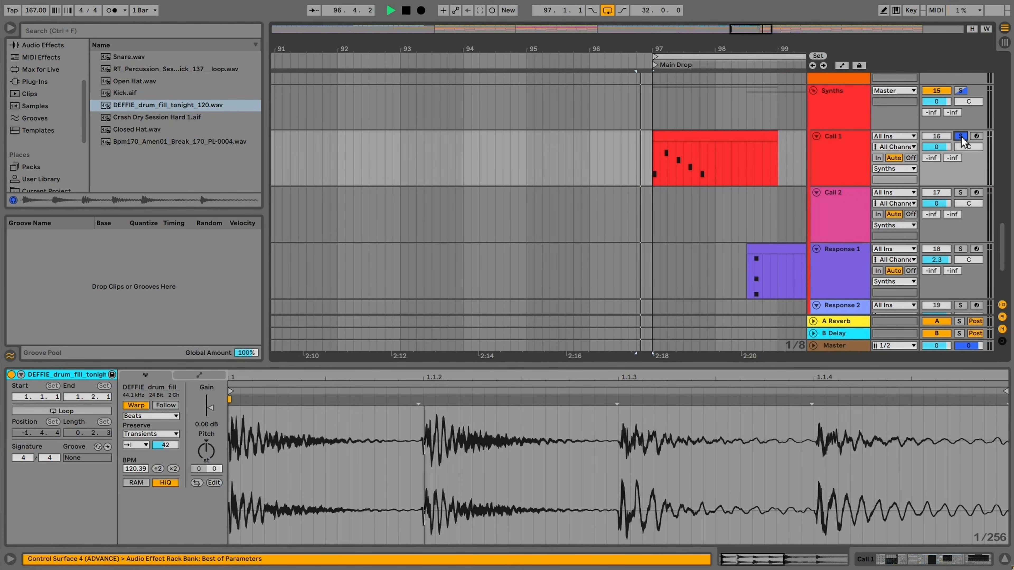
# Lower the Call 1 track's volume to -5.0 dB, auditioning its phrase at the start of the drop
pyautogui.click(840, 140)
pyautogui.press('space')
pyautogui.press('space')
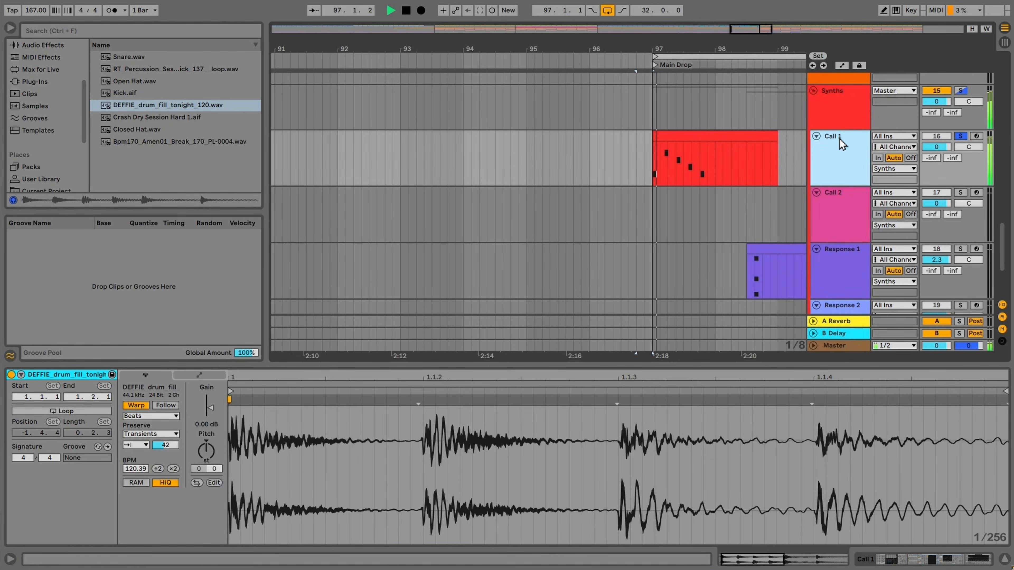
pyautogui.press('space')
pyautogui.click(938, 148)
pyautogui.press('space')
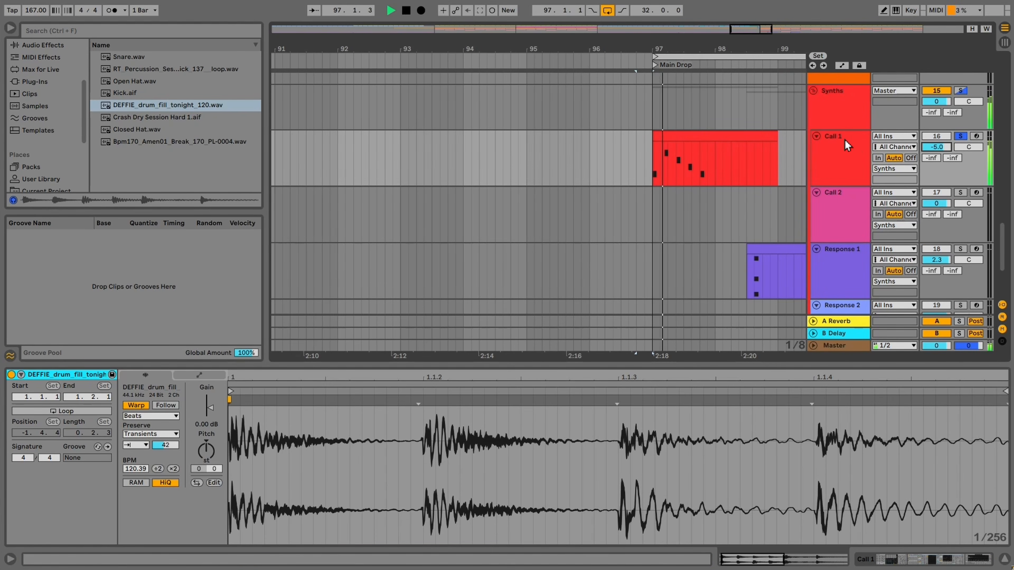
# Enable Call 1's Operator filter at 61.3 Hz with 32% resonance, using a 100% filter envelope with 2.10 s decay
pyautogui.click(835, 164)
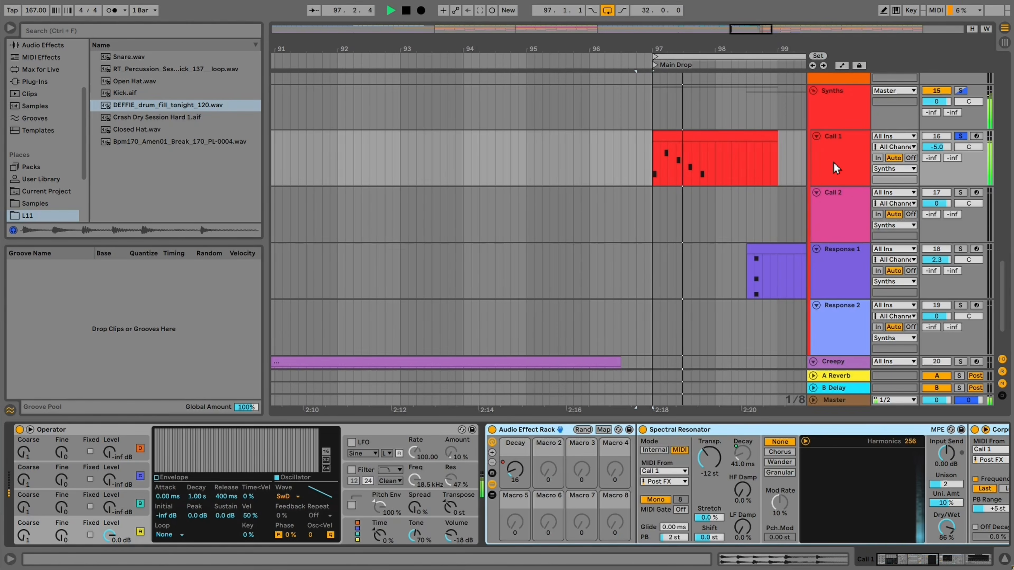
pyautogui.click(352, 470)
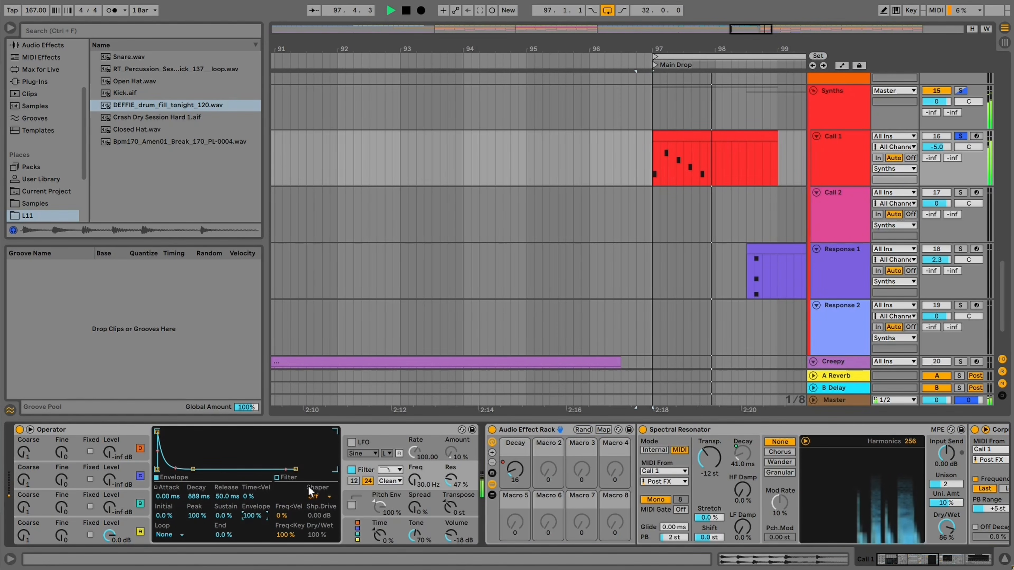
pyautogui.moveTo(188, 496); pyautogui.dragTo(157, 435)
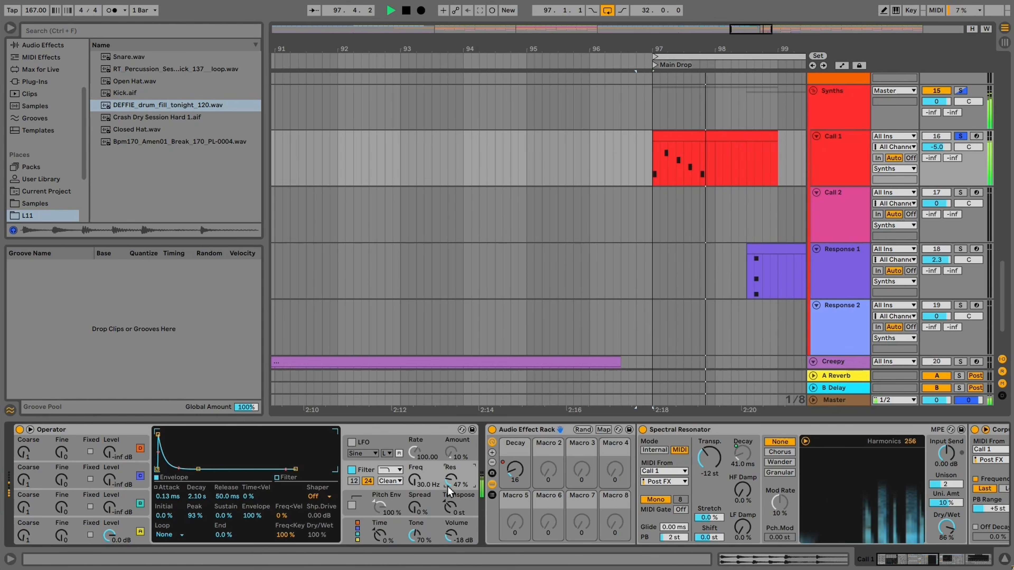
pyautogui.moveTo(417, 485)
pyautogui.mouseDown()
pyautogui.moveTo(417, 475)
pyautogui.moveTo(415, 483)
pyautogui.mouseUp()
# Unsolo the Call 1 track and play the transition into the Main Drop with all tracks
pyautogui.press('space')
pyautogui.press('space')
pyautogui.press('space')
pyautogui.click(961, 137)
pyautogui.press('space')
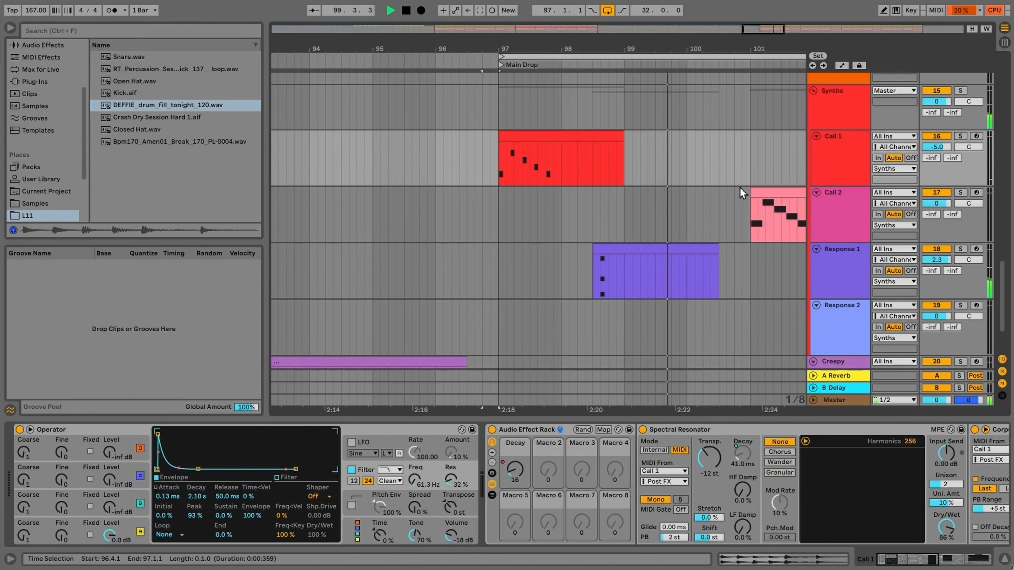
# Duplicate the call and response synth clips of bars 97 to 105 so the copy starts at bar 105
pyautogui.press('w')
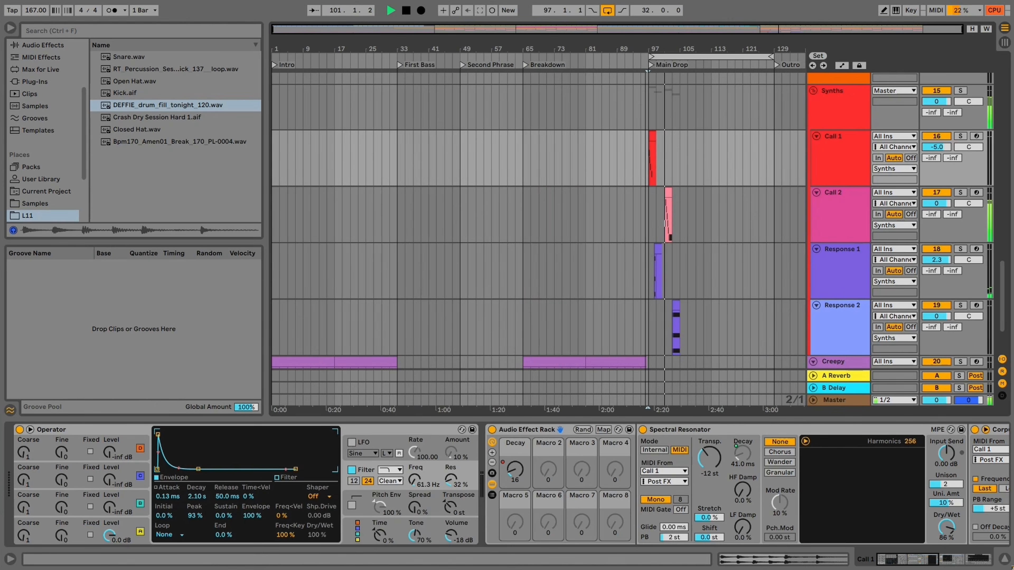
pyautogui.moveTo(725, 28); pyautogui.dragTo(649, 155)
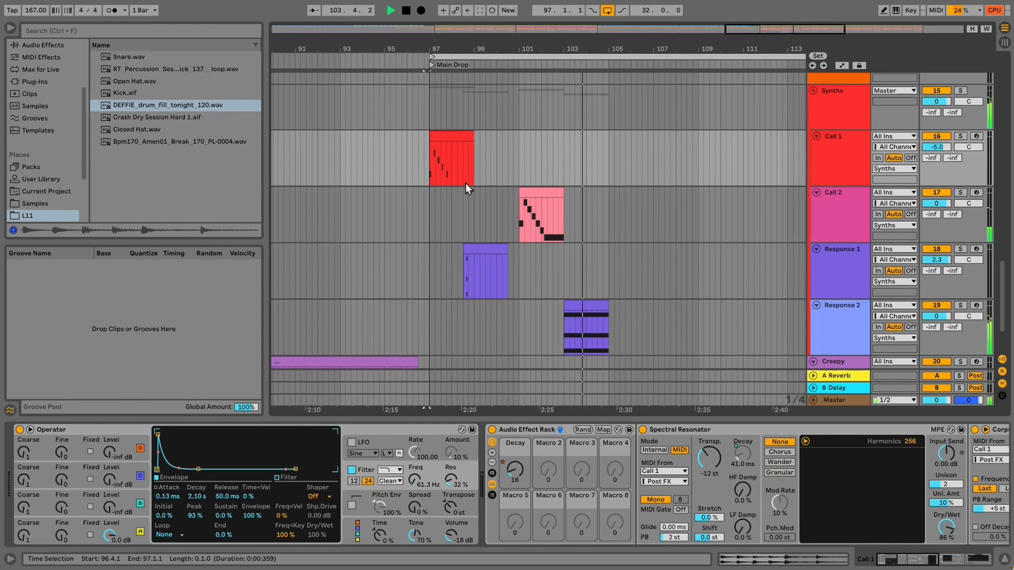
pyautogui.click(433, 174)
pyautogui.press('space')
pyautogui.keyDown('shift'); pyautogui.click(607, 335); pyautogui.keyUp('shift')
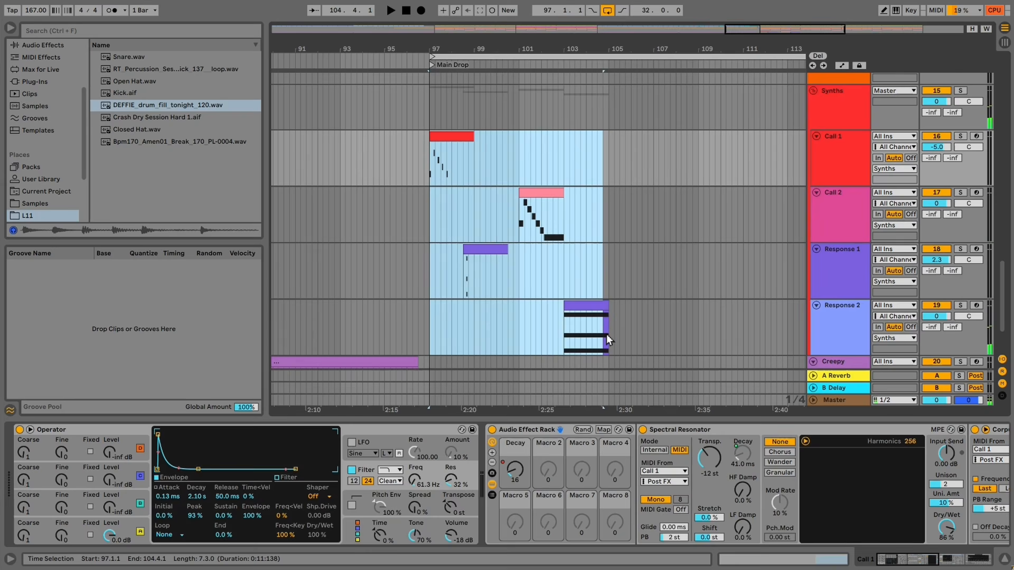
pyautogui.press('a')
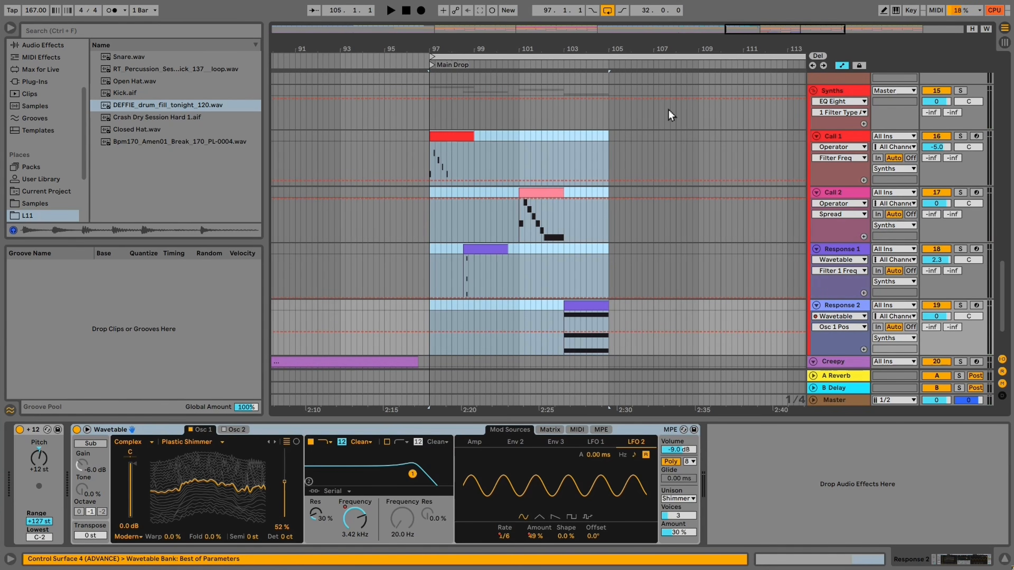
pyautogui.hotkey('ctrl', 'd')
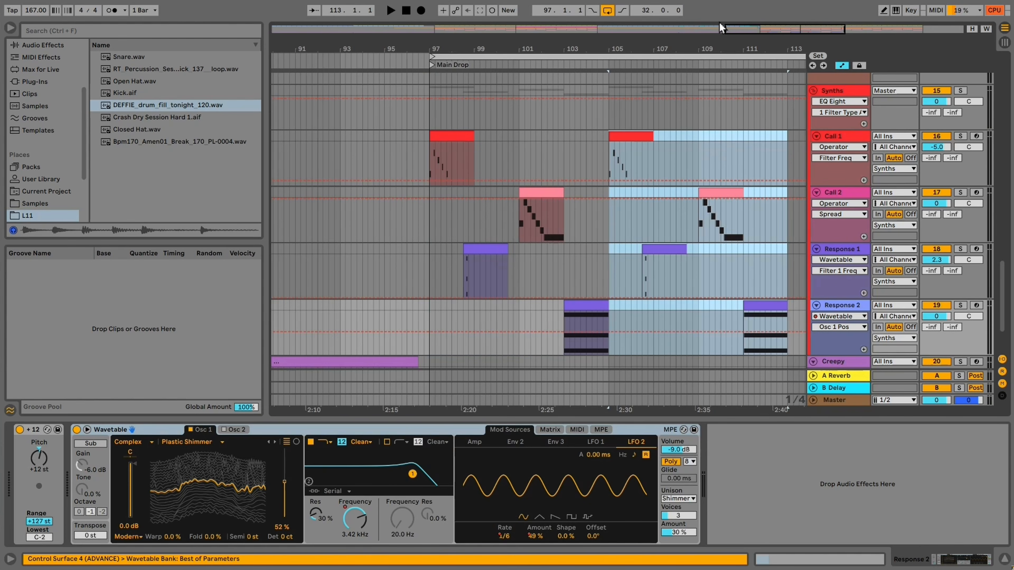